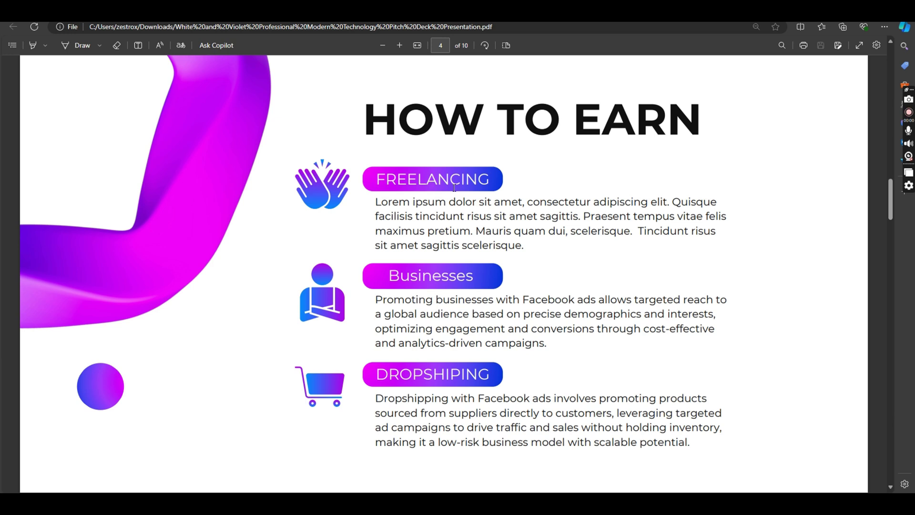
# Step: Scroll back and forth through the PDF's Objectives and Requirements slides (pages 5, 4 and 3)
pyautogui.scroll(-5, 465, 328)
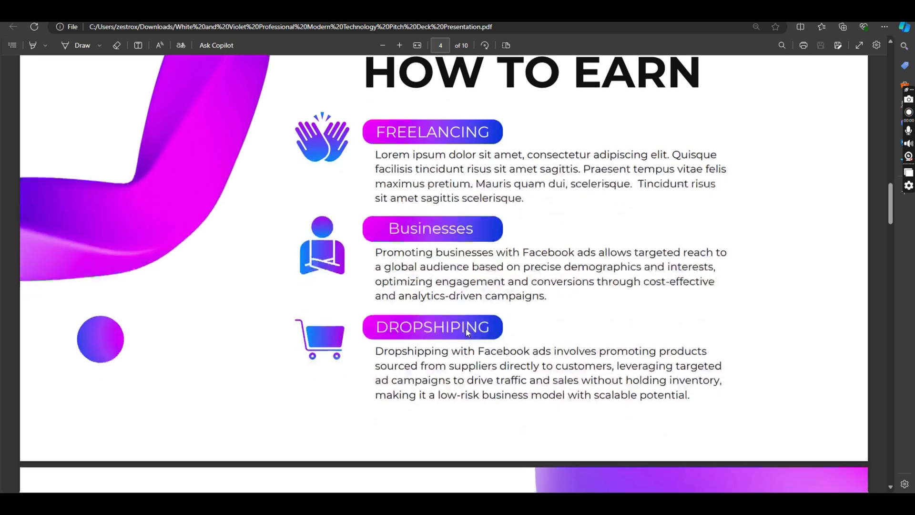
pyautogui.scroll(3, 469, 322)
pyautogui.scroll(1, 466, 325)
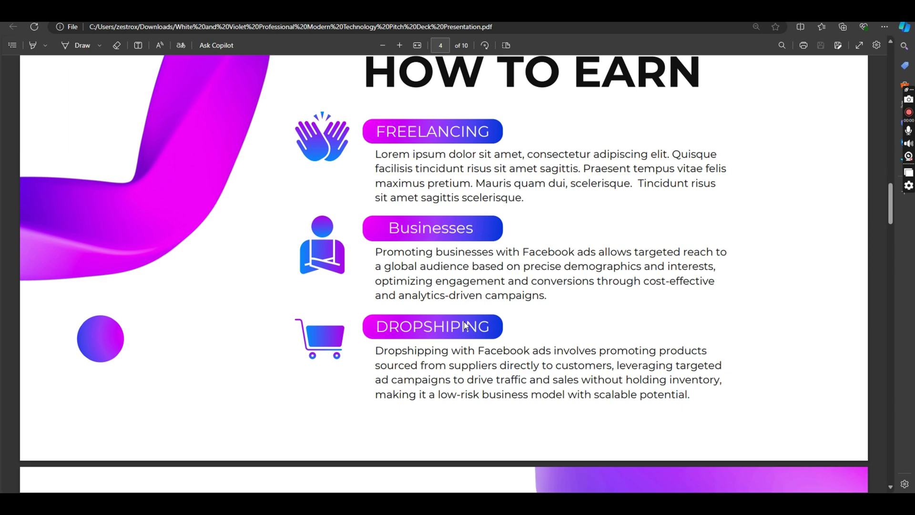
pyautogui.scroll(-2, 502, 313)
pyautogui.scroll(-3, 504, 316)
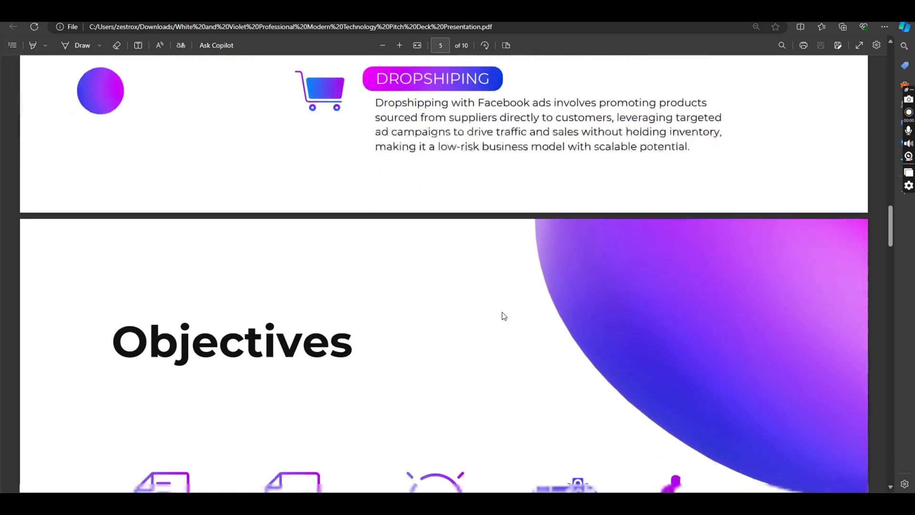
pyautogui.scroll(-5, 501, 317)
pyautogui.scroll(1, 484, 316)
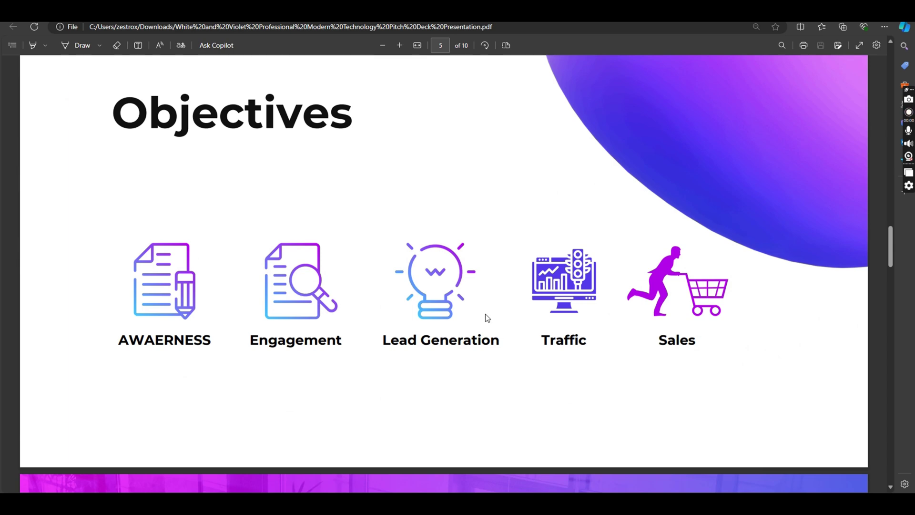
pyautogui.scroll(1, 487, 318)
pyautogui.scroll(-3, 487, 318)
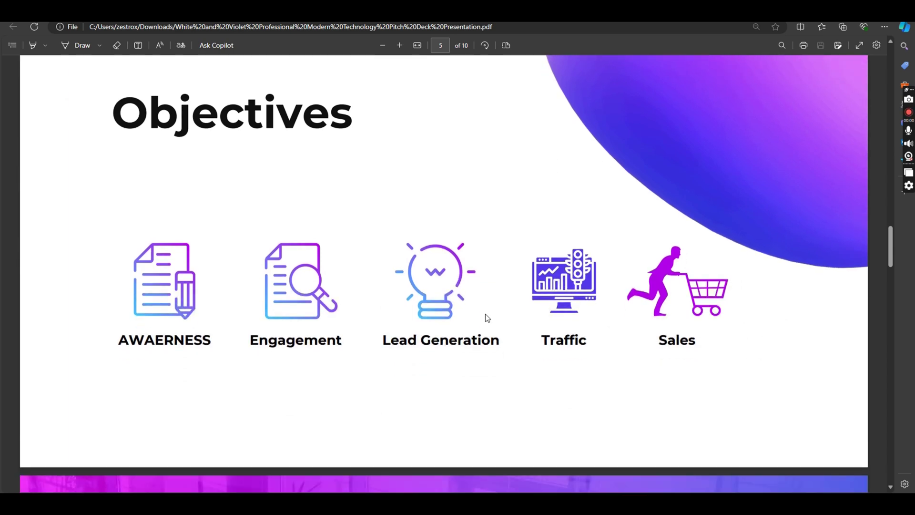
pyautogui.scroll(10, 486, 317)
pyautogui.scroll(4, 487, 320)
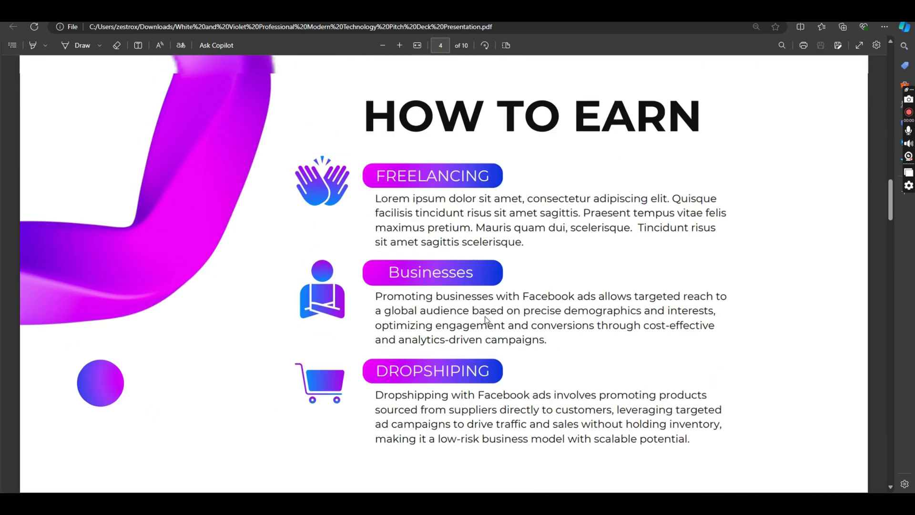
pyautogui.scroll(-1, 486, 320)
pyautogui.scroll(7, 487, 320)
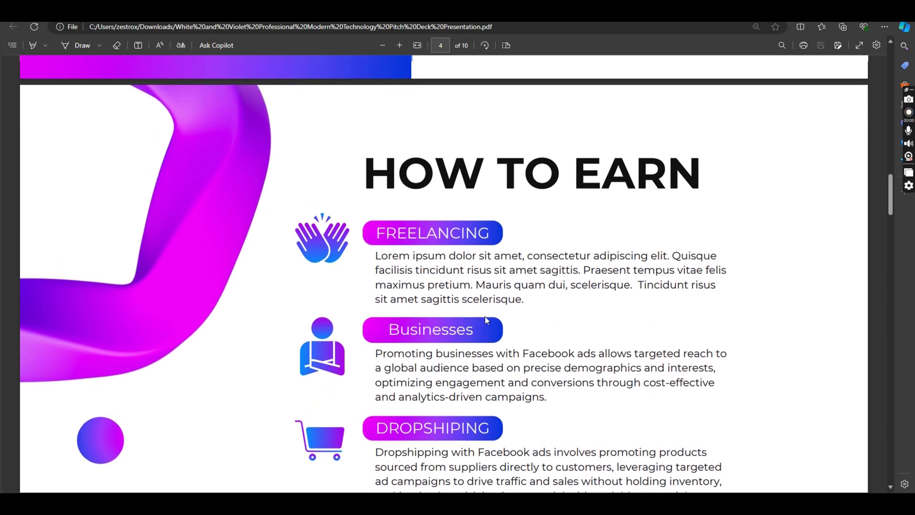
pyautogui.scroll(6, 486, 320)
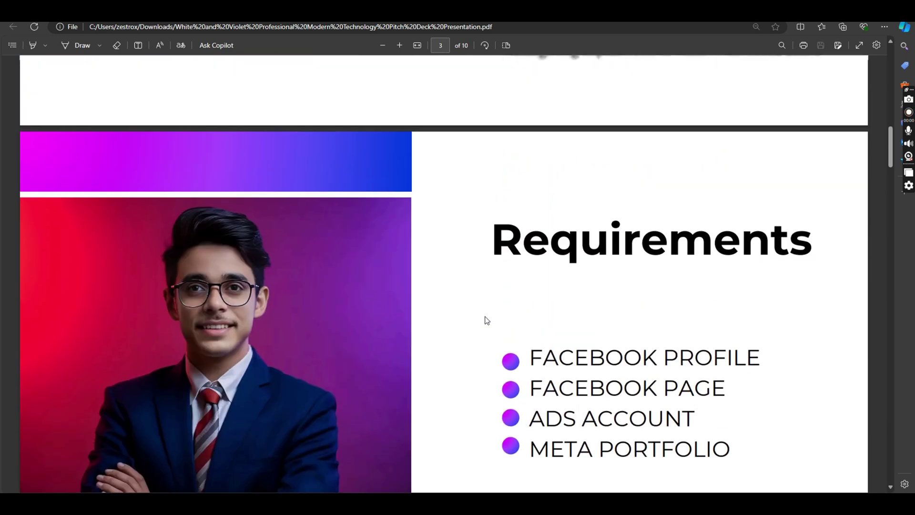
pyautogui.scroll(-2, 487, 320)
pyautogui.scroll(4, 487, 320)
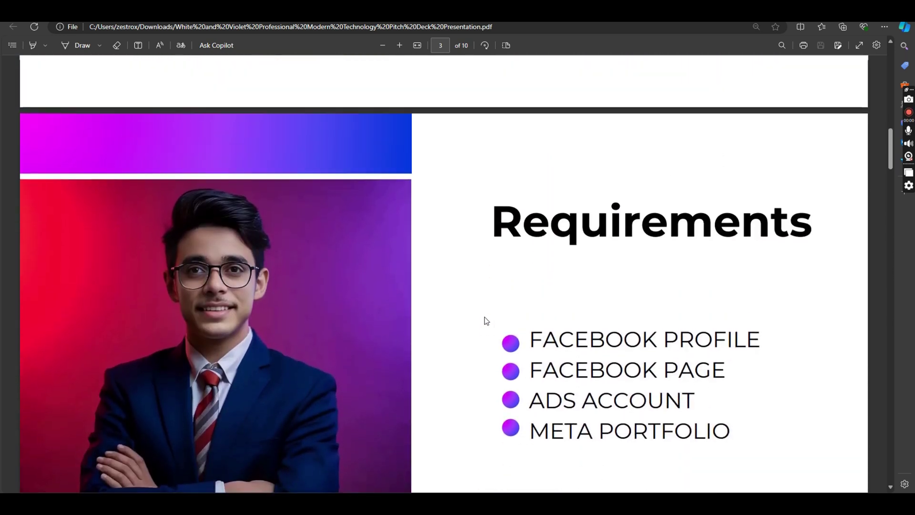
pyautogui.scroll(-4, 487, 320)
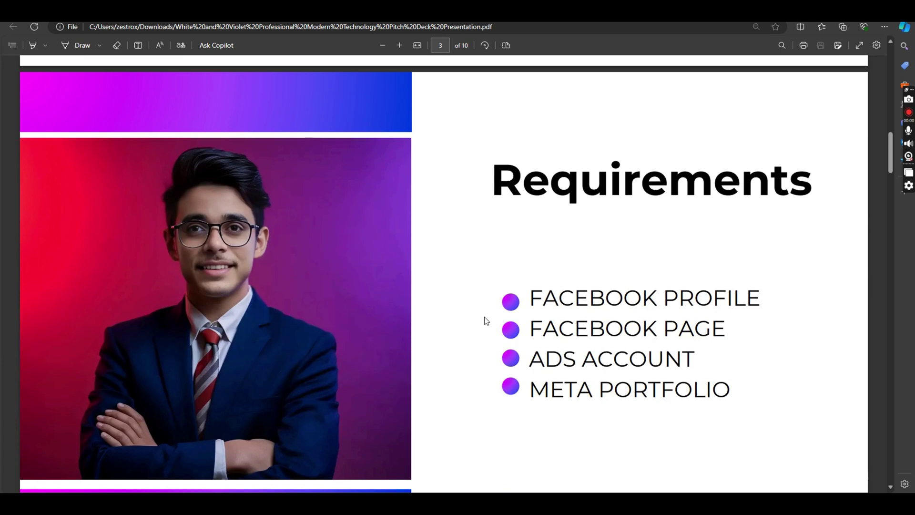
pyautogui.scroll(-1, 487, 320)
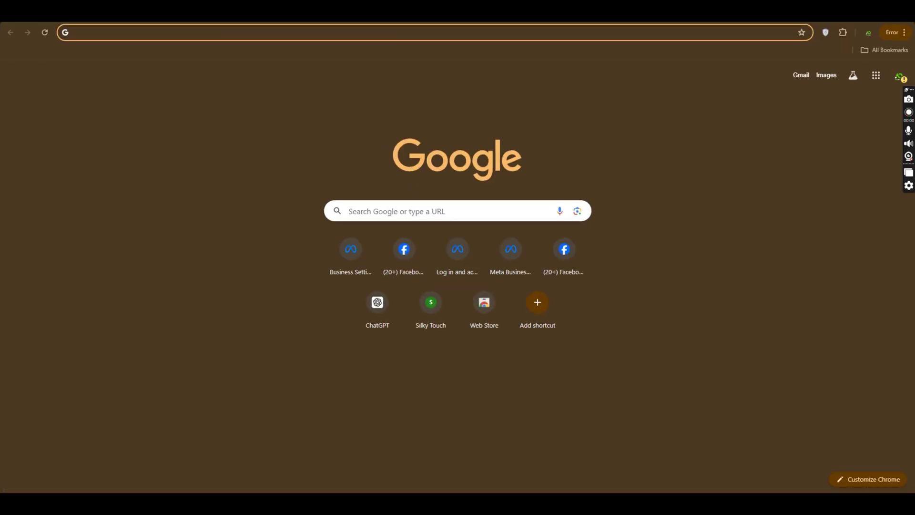
# Step: Load Facebook from the new-tab shortcut, allow notifications, and connect the VPN via Amsterdam, Netherlands
pyautogui.click(456, 249)
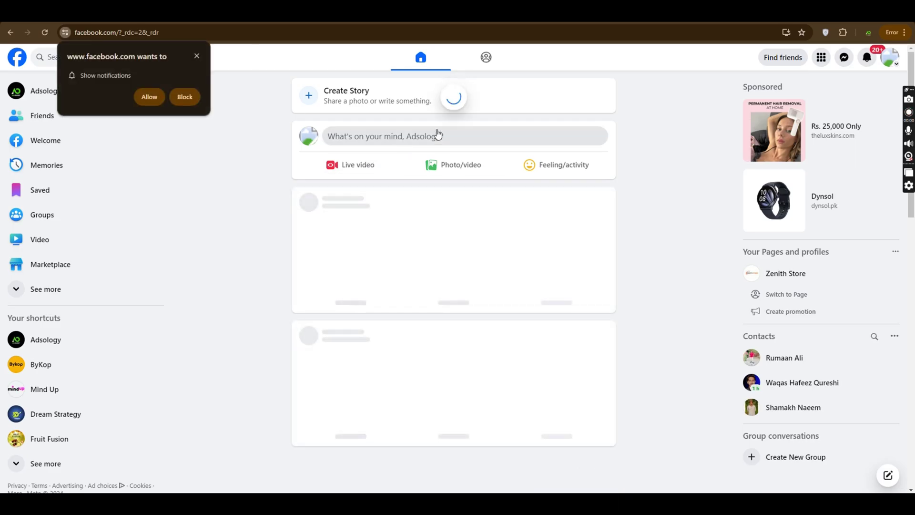
pyautogui.click(826, 32)
pyautogui.click(744, 128)
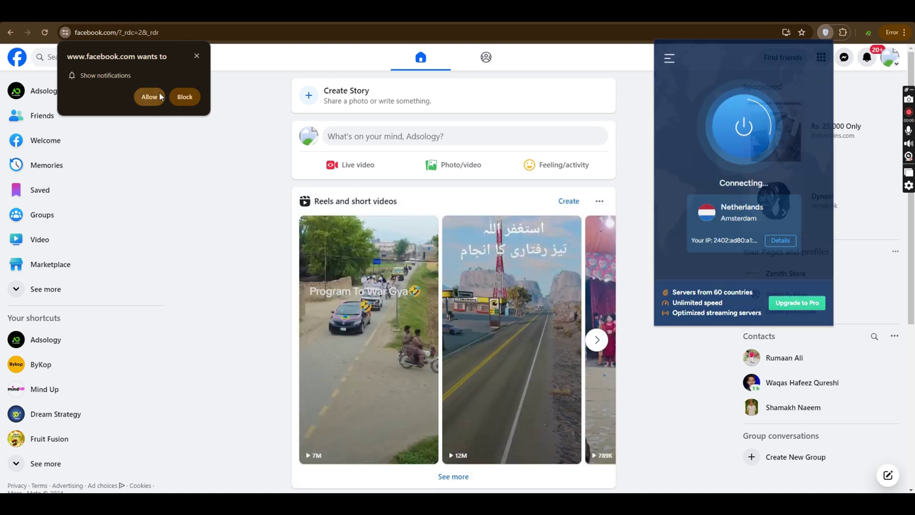
pyautogui.click(150, 95)
pyautogui.click(826, 32)
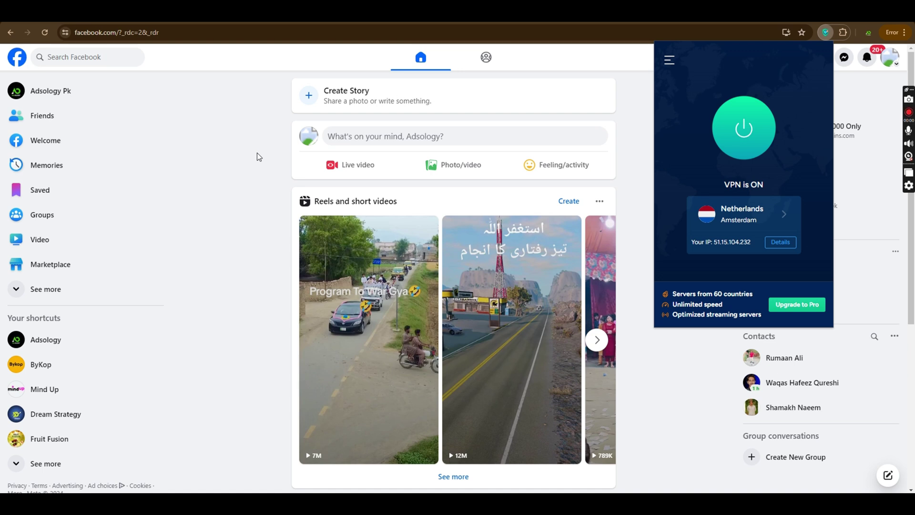
pyautogui.click(652, 138)
# Step: Reach the Create New Page form through the sidebar's See more and Pages sections
pyautogui.click(86, 57)
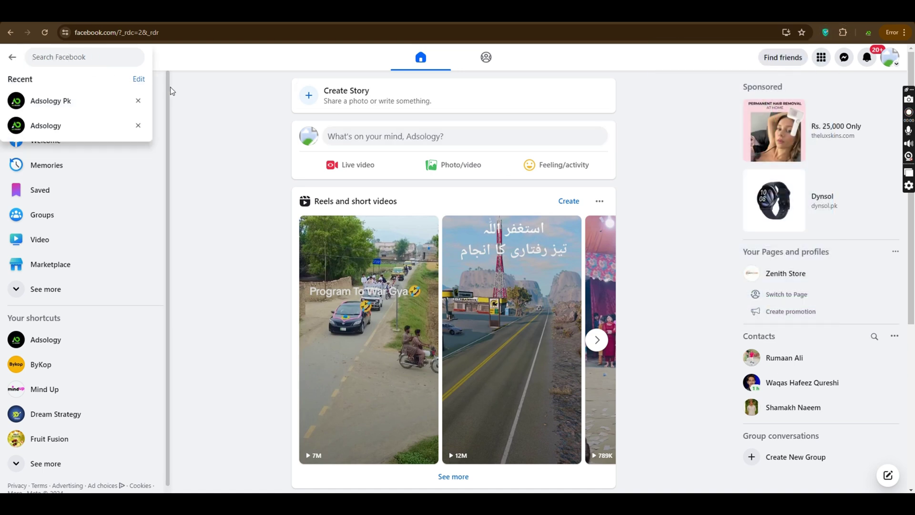
pyautogui.click(206, 110)
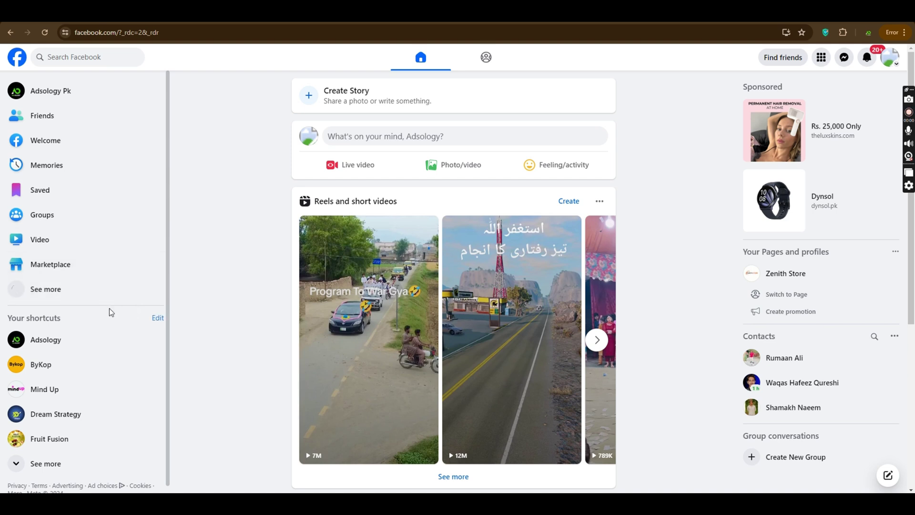
pyautogui.click(95, 297)
pyautogui.scroll(-1, 76, 296)
pyautogui.scroll(-3, 71, 296)
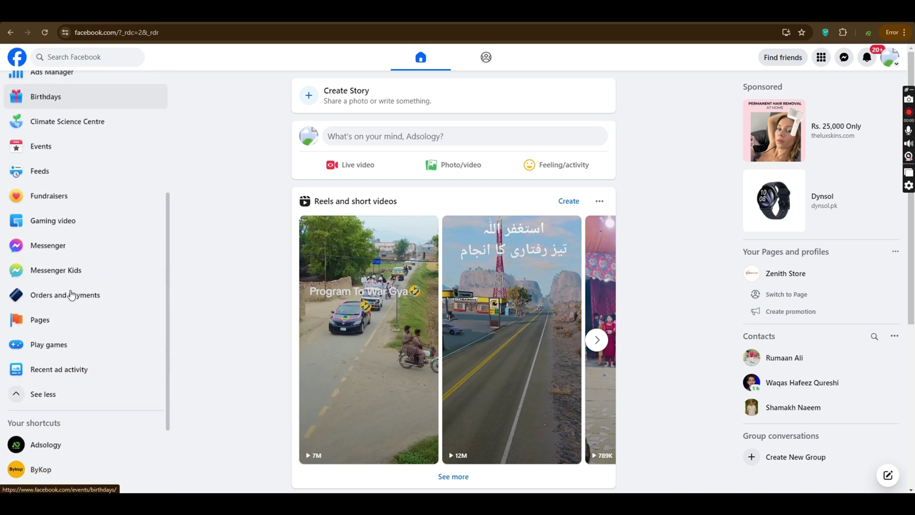
pyautogui.click(70, 293)
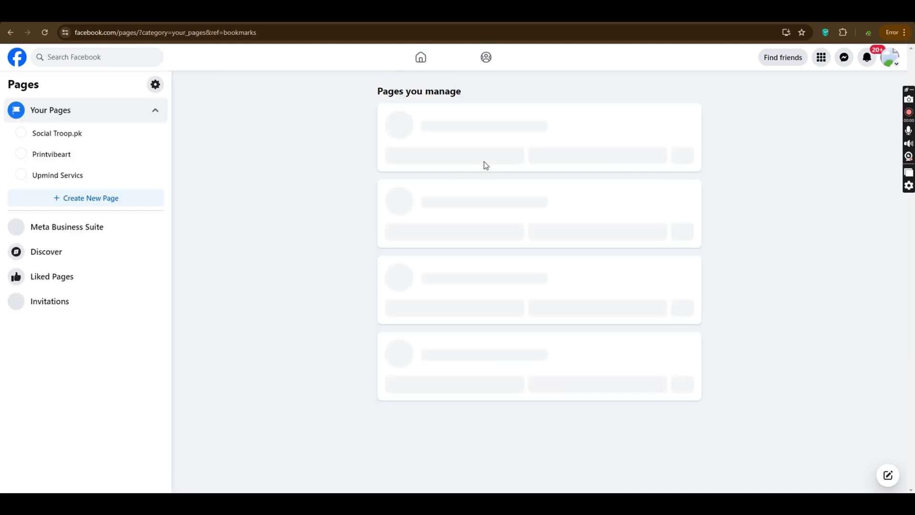
pyautogui.click(87, 198)
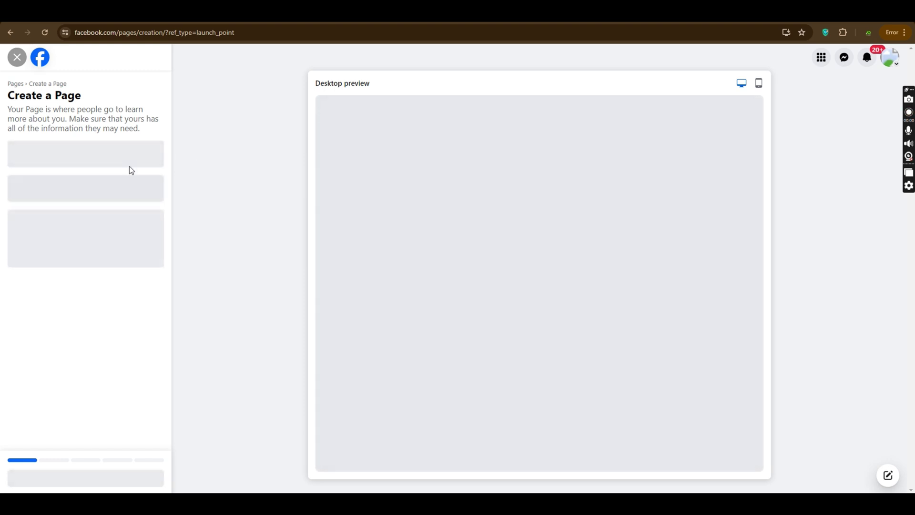
pyautogui.click(45, 32)
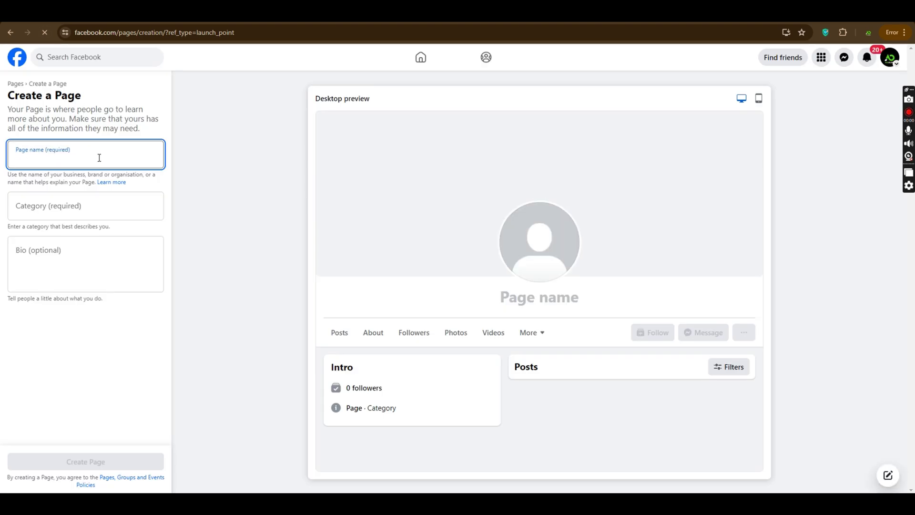
# Step: Name the Page 'Sohail Yt', choose the Digital creator category, and create it
pyautogui.write('So')
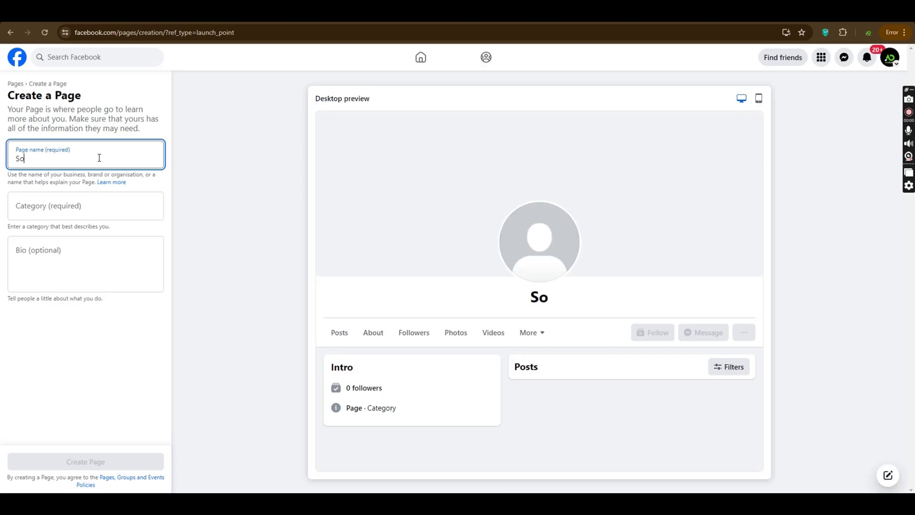
pyautogui.write('hail Yt')
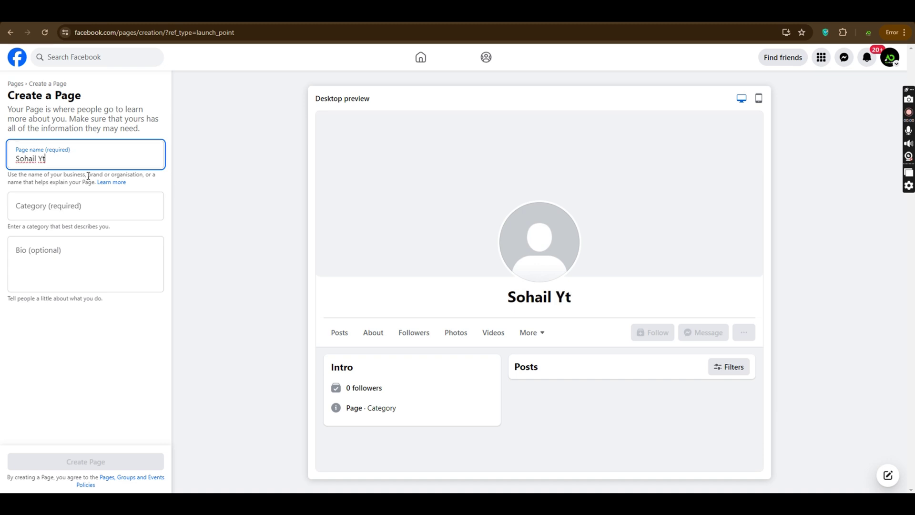
pyautogui.click(72, 215)
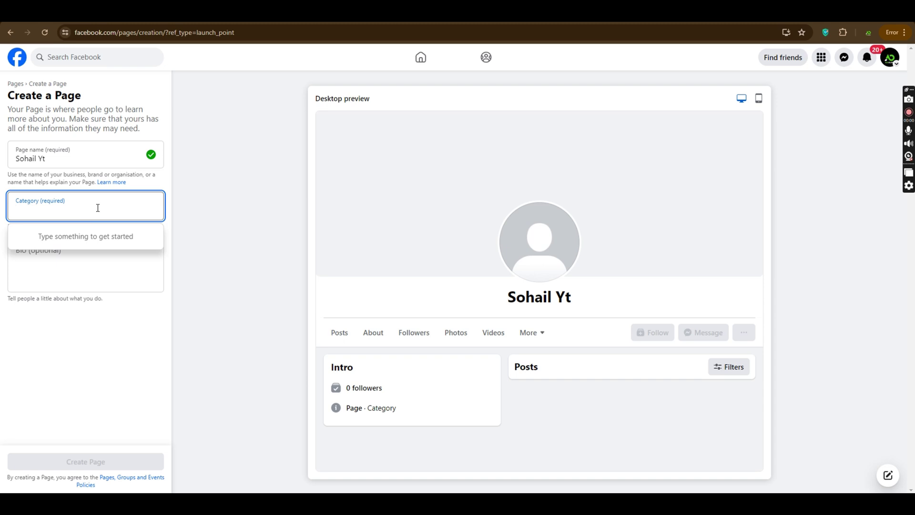
pyautogui.write('creater')
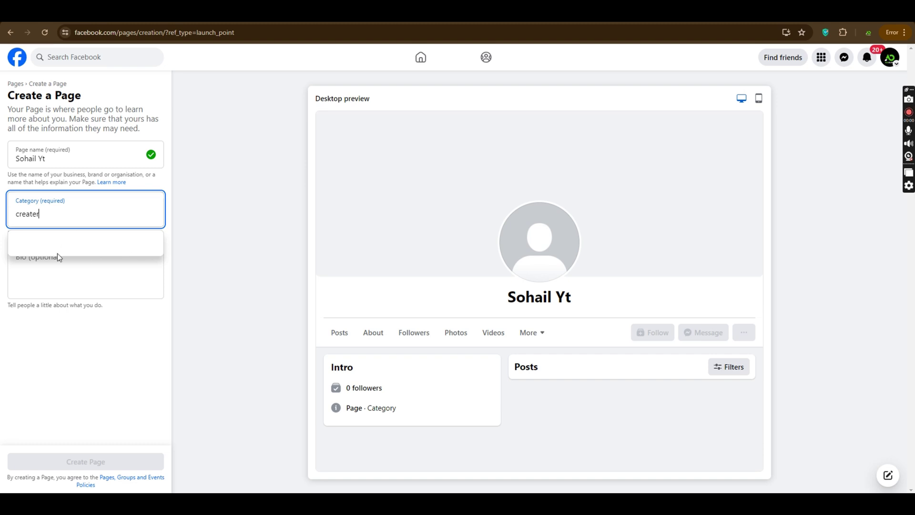
pyautogui.click(79, 267)
pyautogui.click(67, 221)
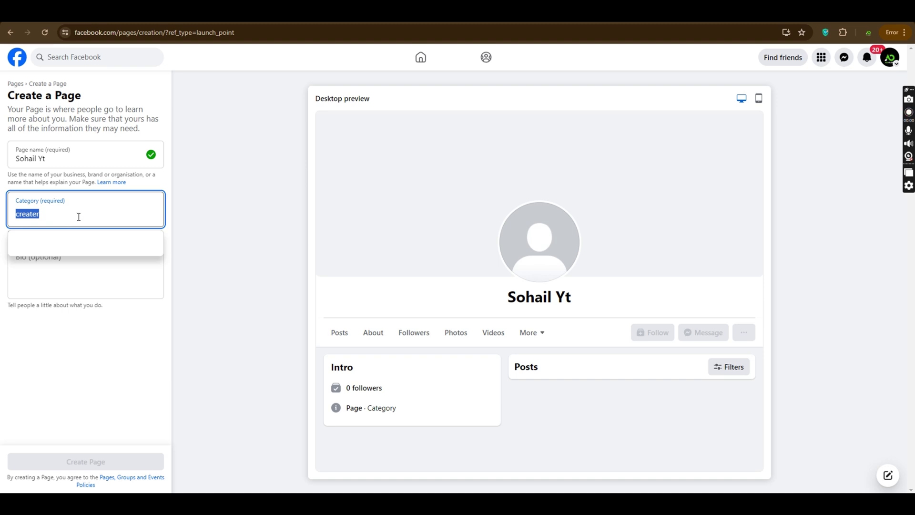
pyautogui.press('BackSpace')
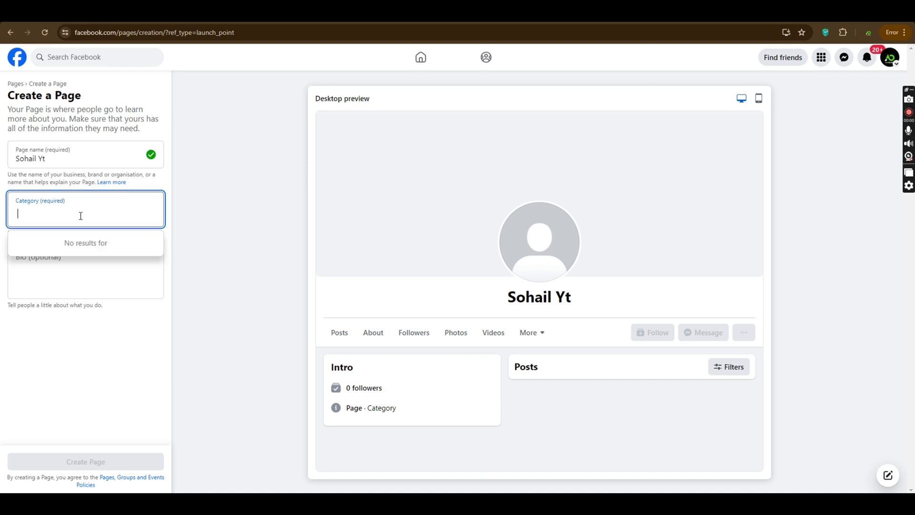
pyautogui.write('cre')
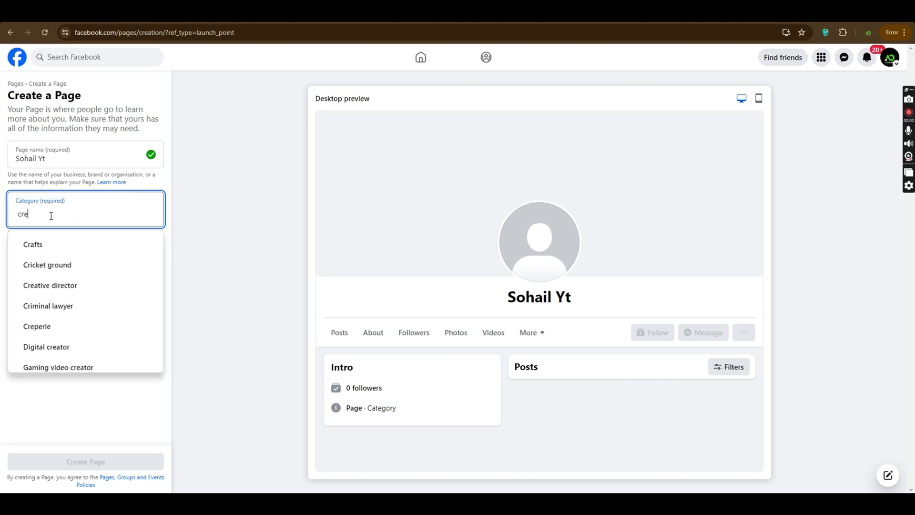
pyautogui.scroll(-1, 116, 306)
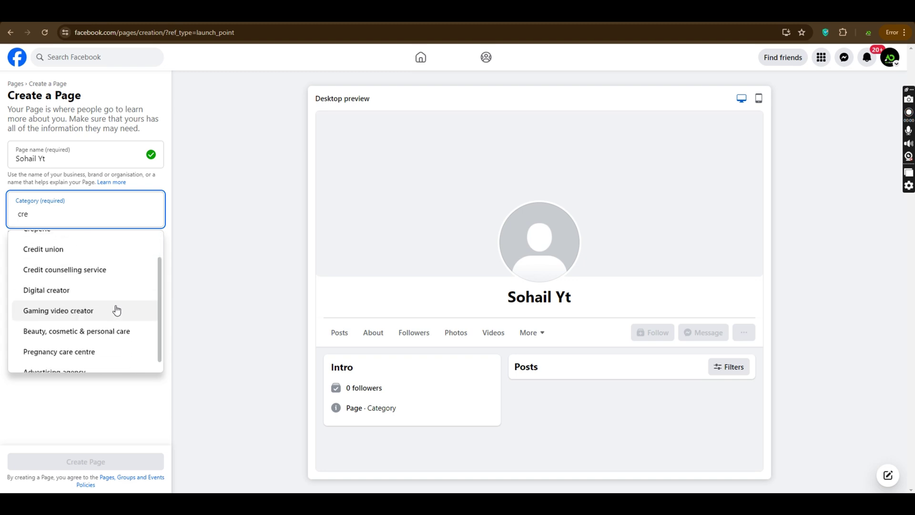
pyautogui.click(104, 278)
pyautogui.click(80, 266)
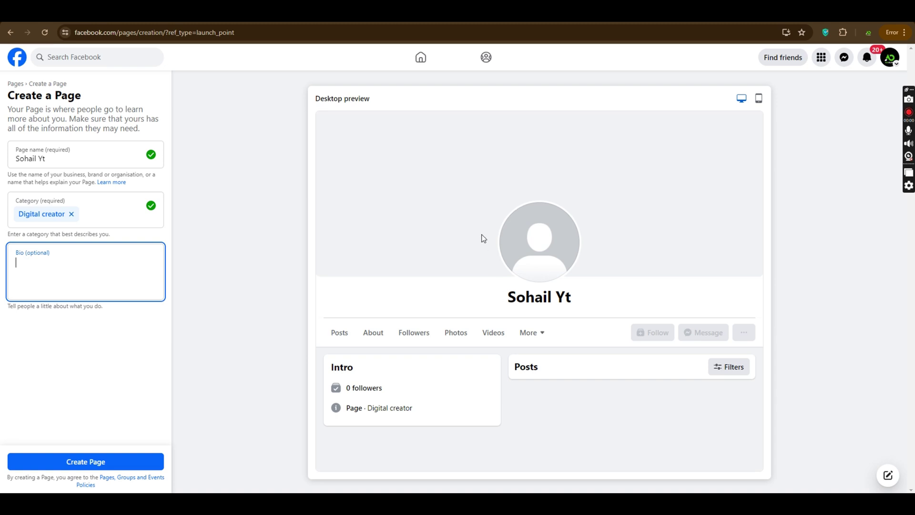
pyautogui.click(95, 462)
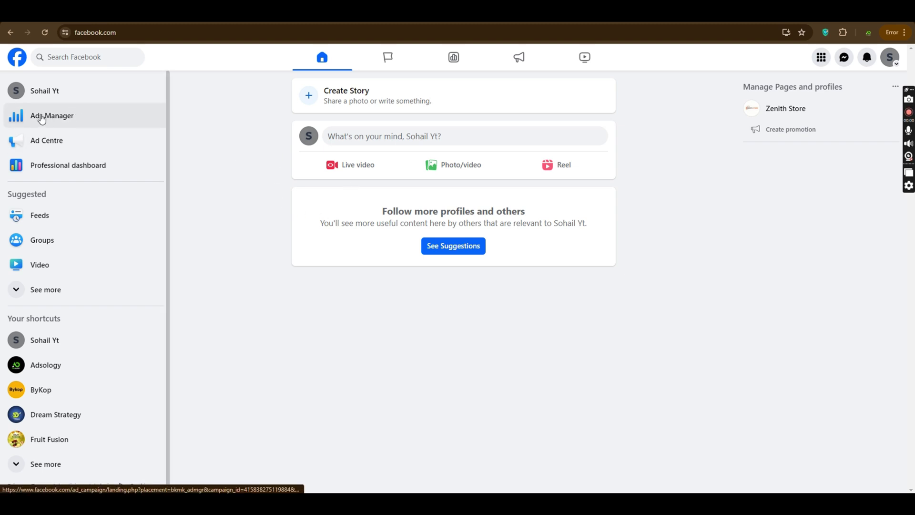
# Step: Open Ads Manager from the Sohail Yt Page's left sidebar
pyautogui.click(86, 124)
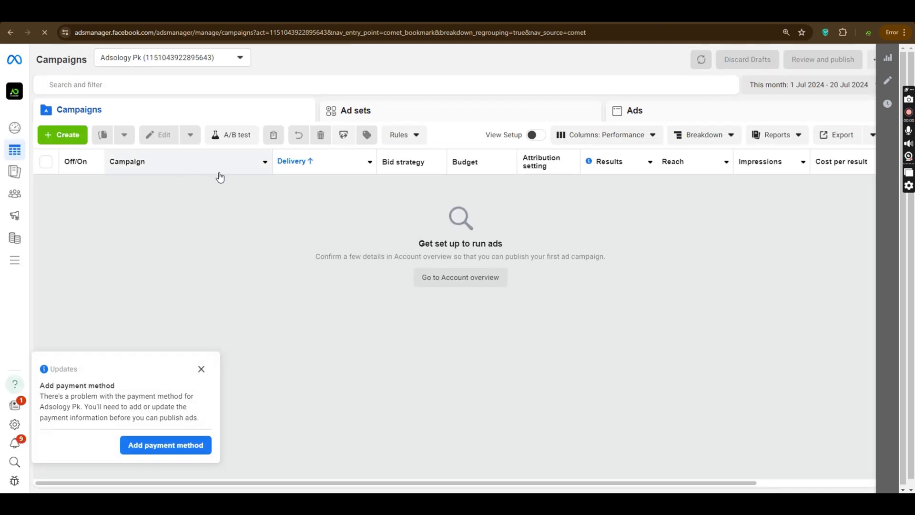
pyautogui.click(202, 369)
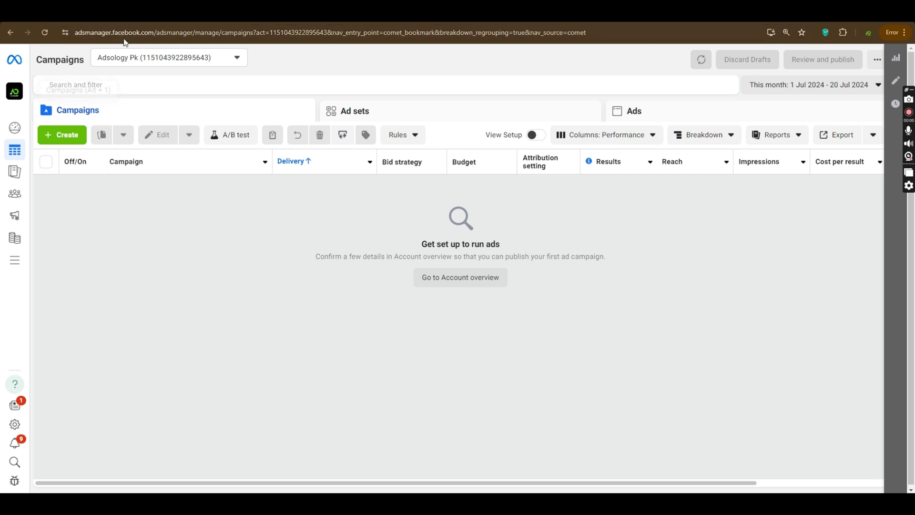
pyautogui.click(137, 57)
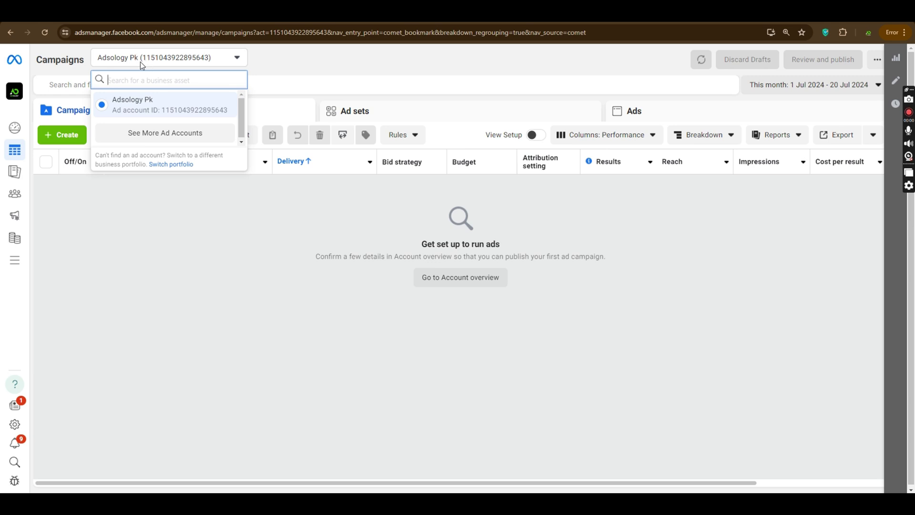
pyautogui.moveTo(10, 113)
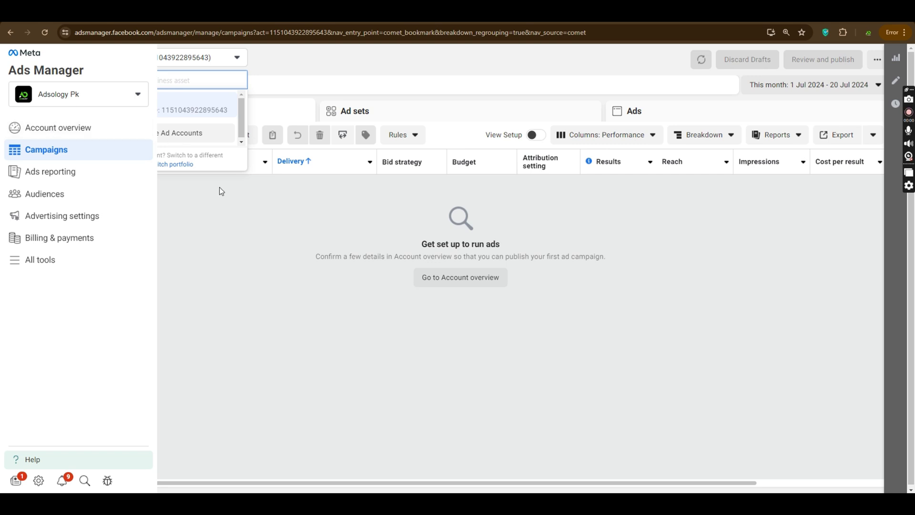
pyautogui.click(230, 232)
# Step: In a new Chrome tab, go to business.facebook.com/create using the address bar suggestion
pyautogui.hotkey('ctrl', 't')
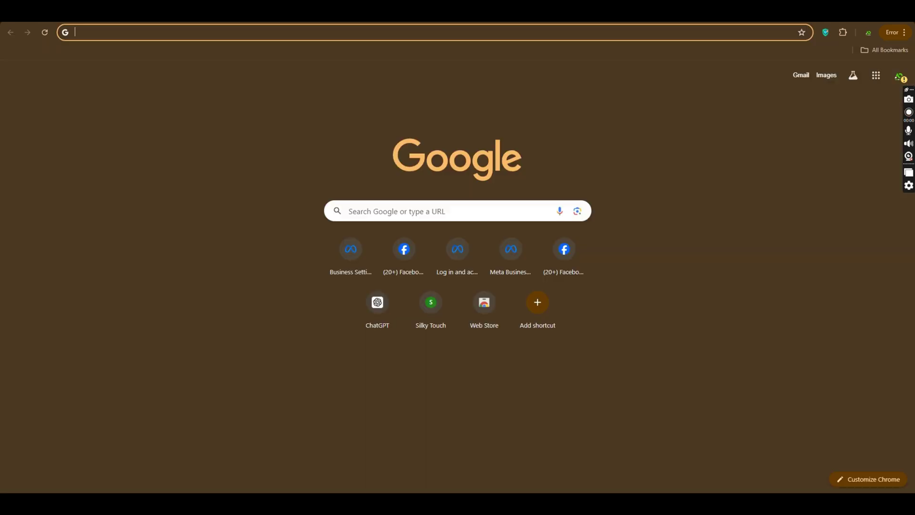
pyautogui.click(405, 28)
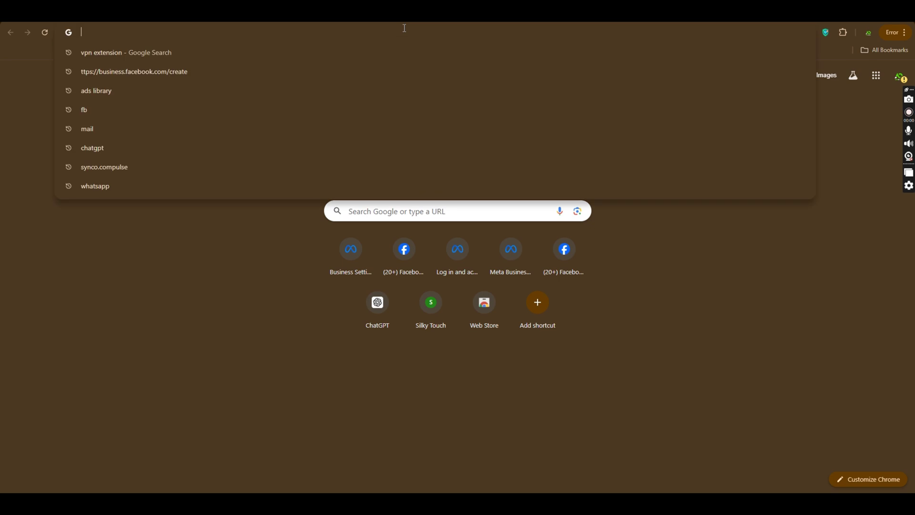
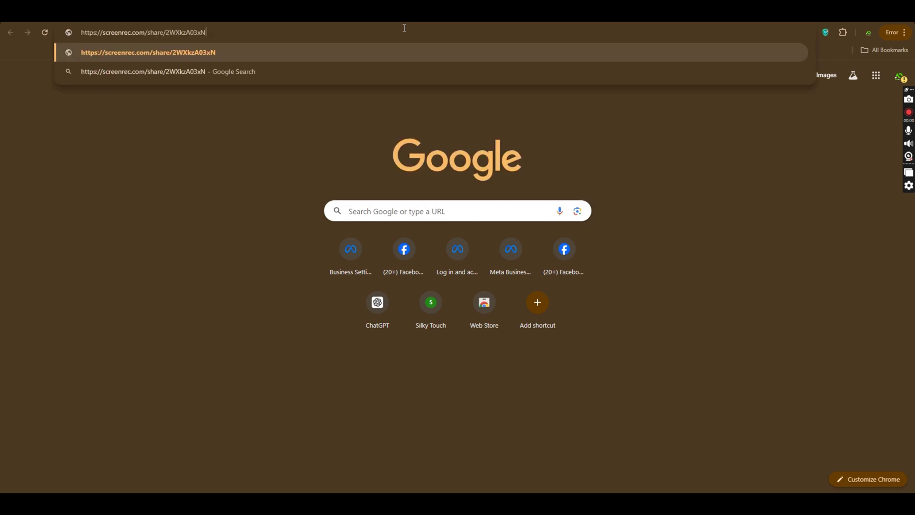
pyautogui.press('Escape')
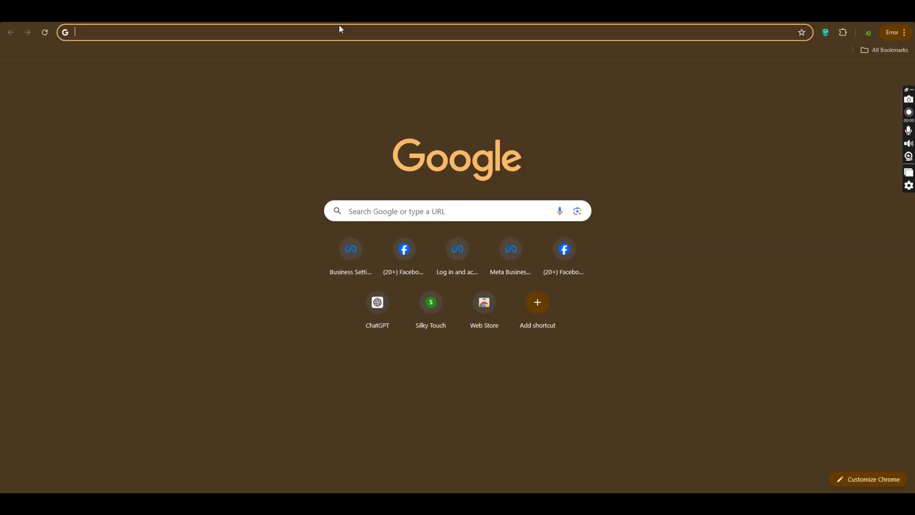
pyautogui.click(340, 30)
pyautogui.write('business.facebook.com/create')
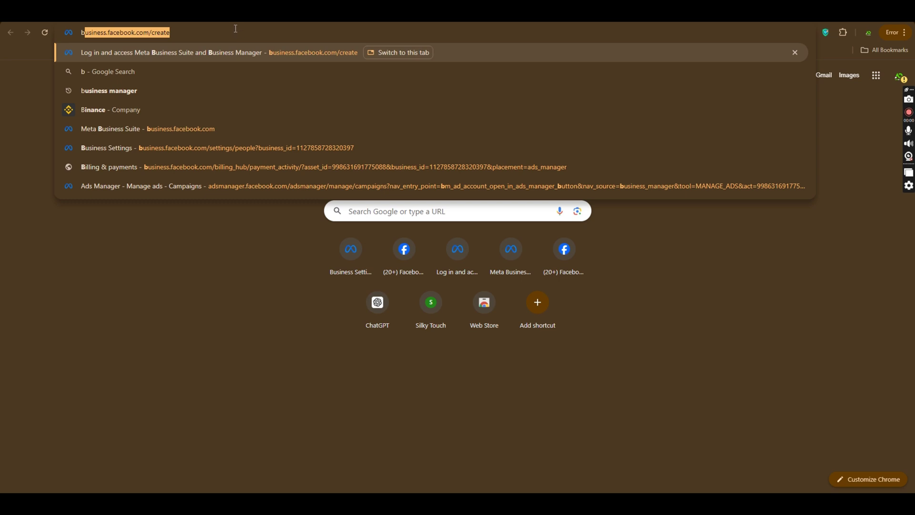
pyautogui.press('Right')
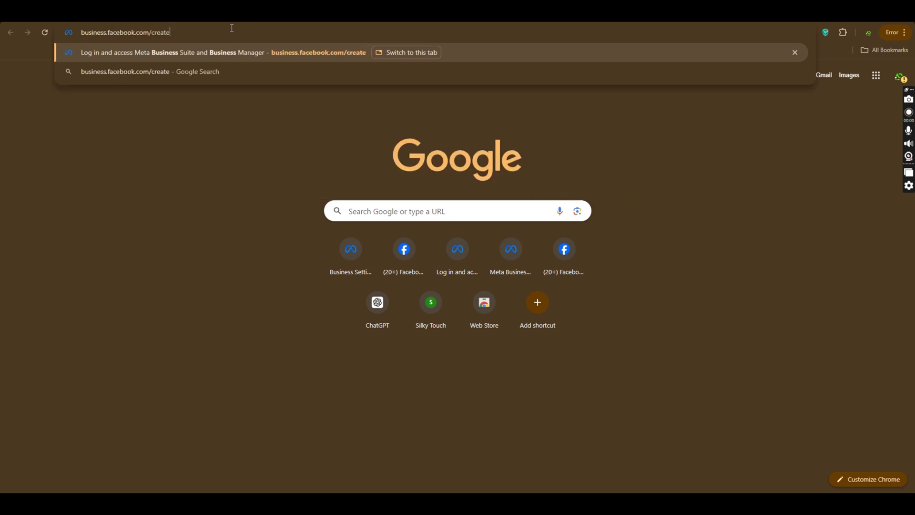
pyautogui.press('Return')
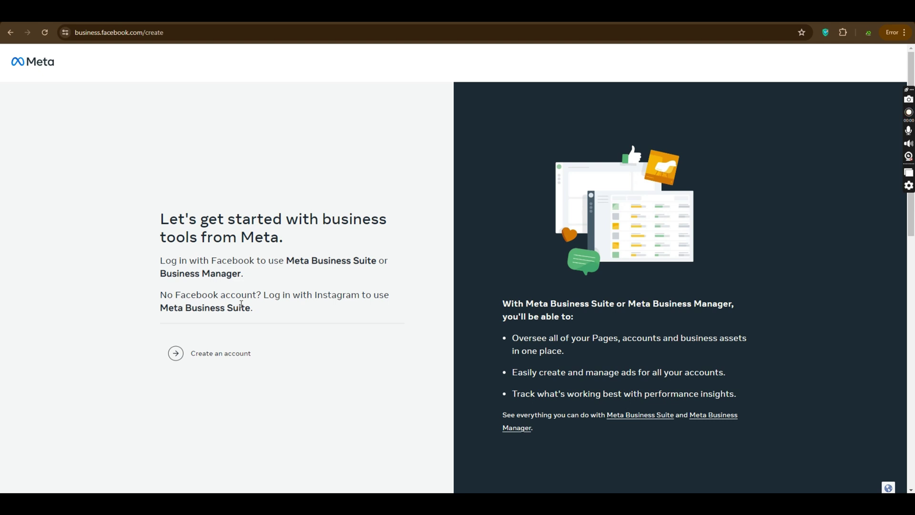
# Step: Choose Create an account and enter 'Adsology Sohail' as the business and account name
pyautogui.click(196, 354)
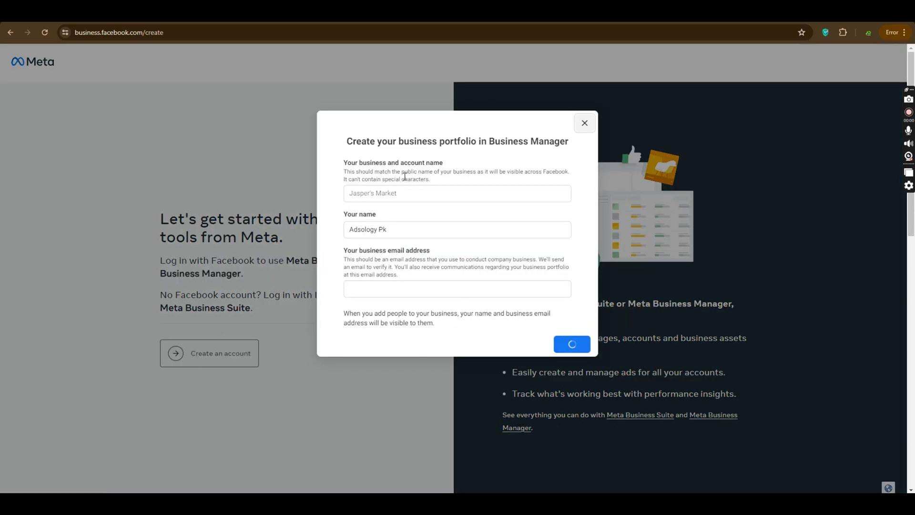
pyautogui.click(405, 193)
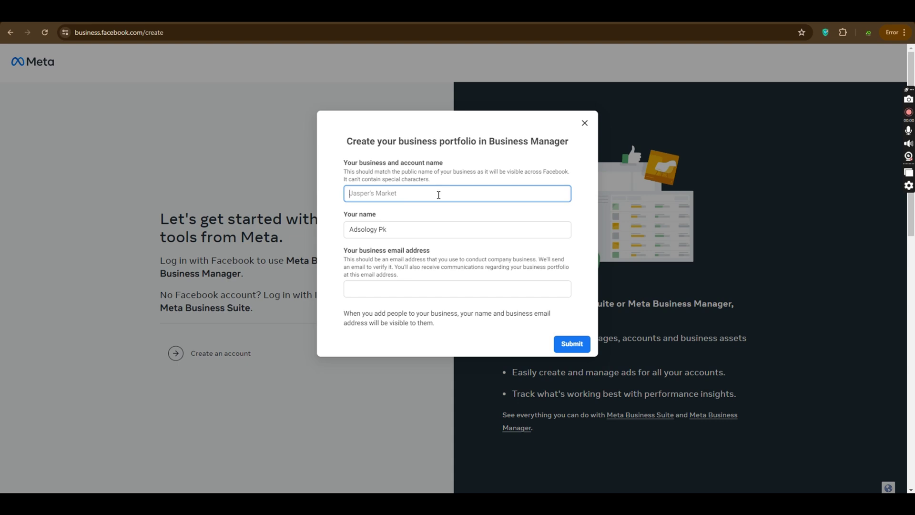
pyautogui.write('G')
pyautogui.press('BackSpace')
pyautogui.write('KJS')
pyautogui.press('BackSpace')
pyautogui.press('BackSpace')
pyautogui.press('BackSpace')
pyautogui.write('ADSOLOGYPK')
pyautogui.press('BackSpace')
pyautogui.press('BackSpace')
pyautogui.press('BackSpace')
pyautogui.press('BackSpace')
pyautogui.press('BackSpace')
pyautogui.press('BackSpace')
pyautogui.press('BackSpace')
pyautogui.press('BackSpace')
pyautogui.press('BackSpace')
pyautogui.press('BackSpace')
pyautogui.write('da')
pyautogui.press('BackSpace')
pyautogui.write('sology Sohail')
# Step: Fill in the business email address field and submit the portfolio details
pyautogui.click(387, 292)
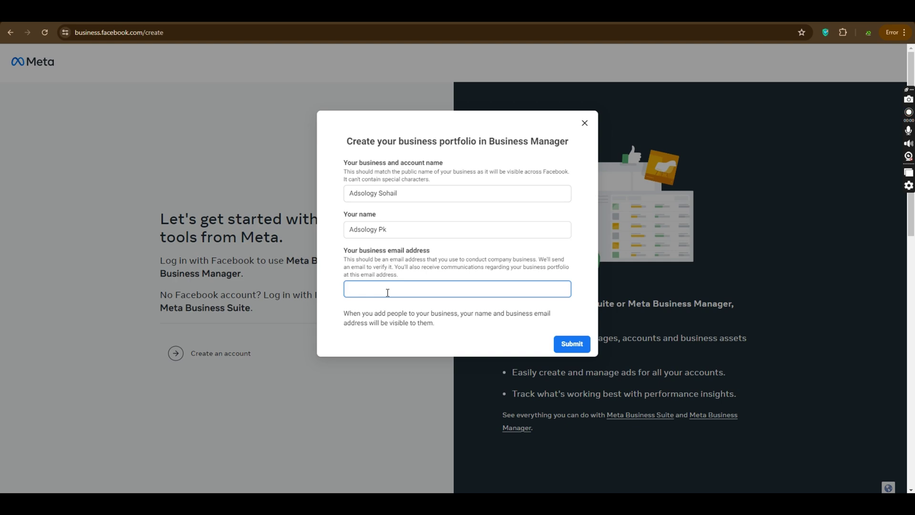
pyautogui.click(572, 344)
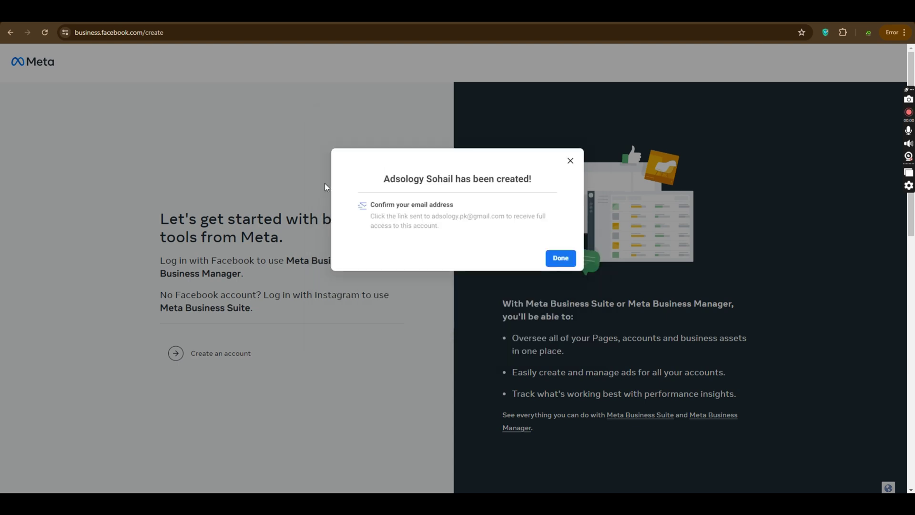
# Step: Dismiss the portfolio-created confirmation and look through the business portfolio and Page list
pyautogui.click(559, 258)
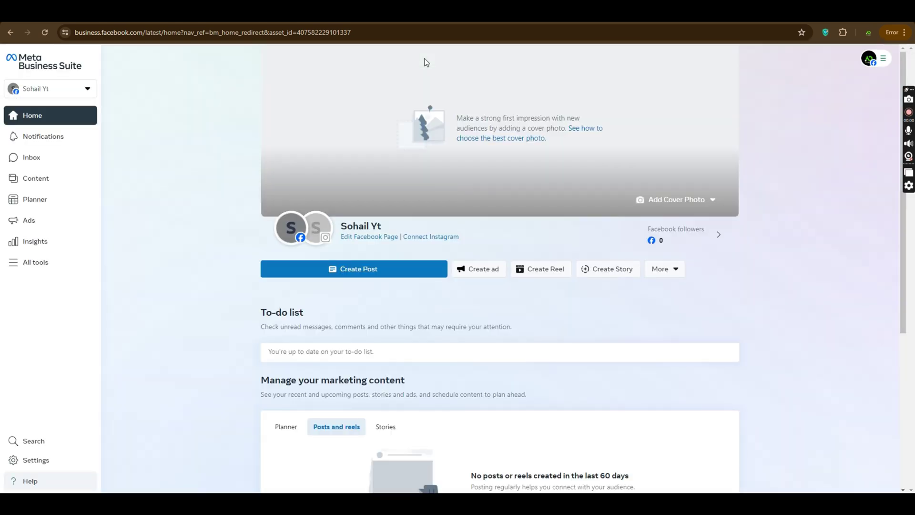
pyautogui.click(52, 89)
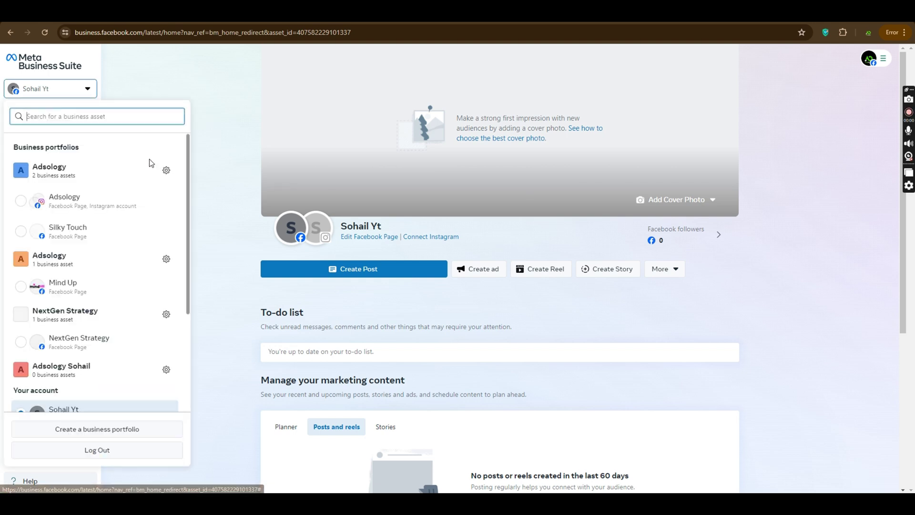
pyautogui.scroll(-2, 141, 189)
pyautogui.scroll(2, 115, 162)
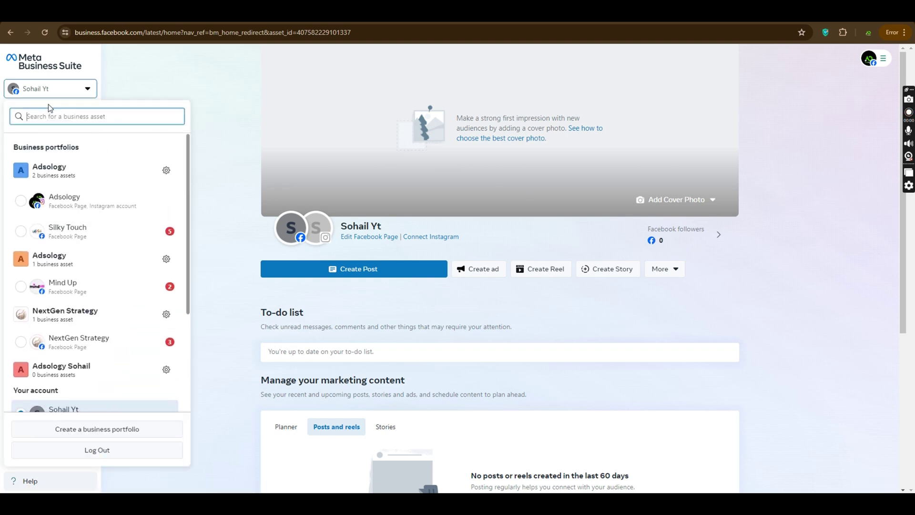
pyautogui.scroll(-3, 124, 276)
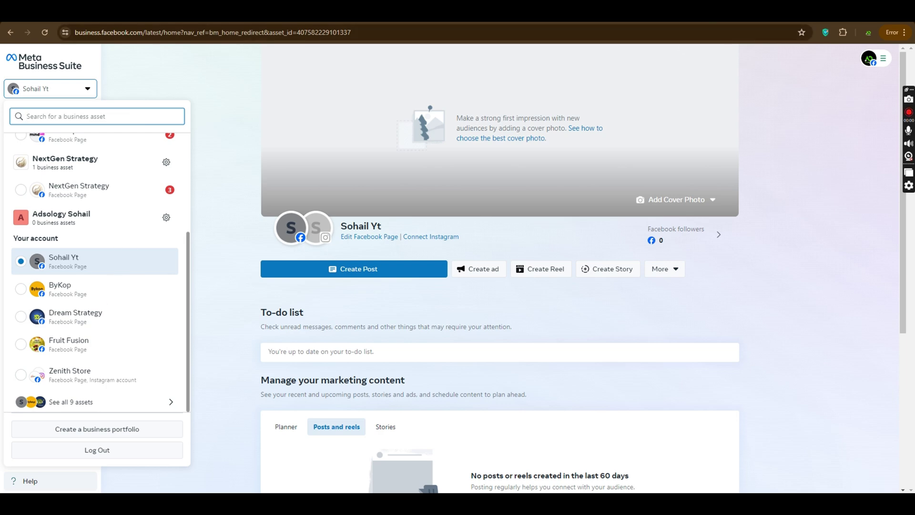
# Step: Copy the business.facebook.com address and load it in a fresh tab
pyautogui.hotkey('ctrl', 't')
pyautogui.click(450, 30)
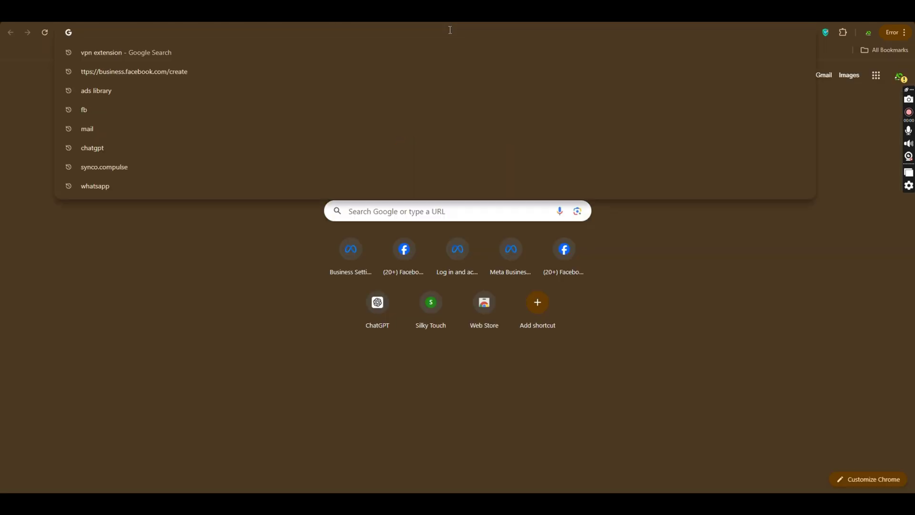
pyautogui.hotkey('ctrl', 'w')
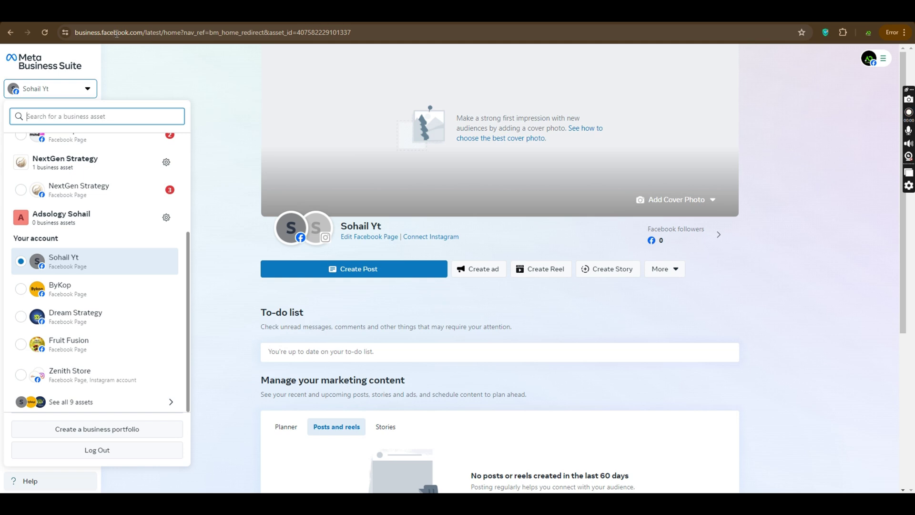
pyautogui.moveTo(144, 32); pyautogui.dragTo(73, 33)
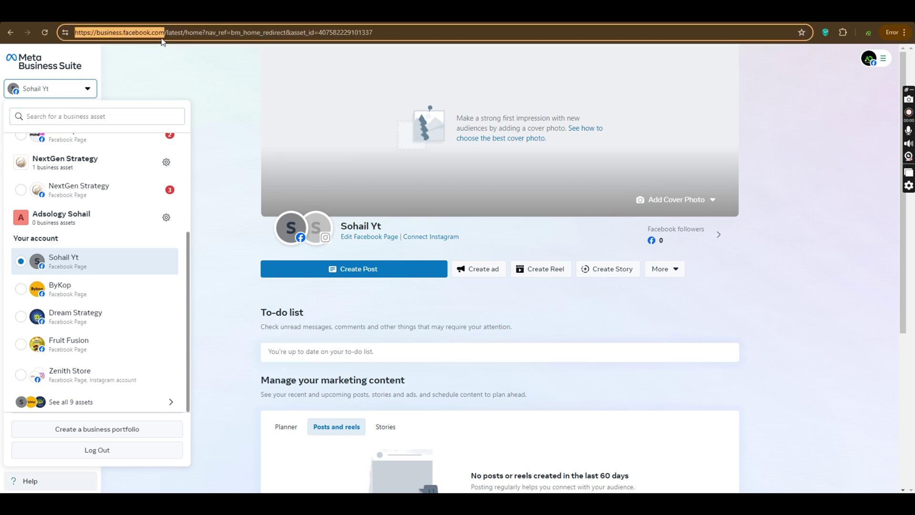
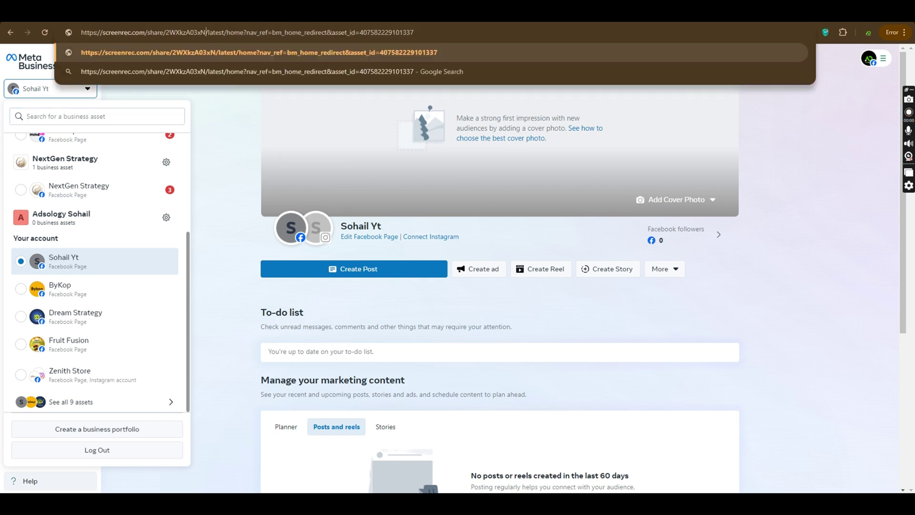
pyautogui.click(44, 32)
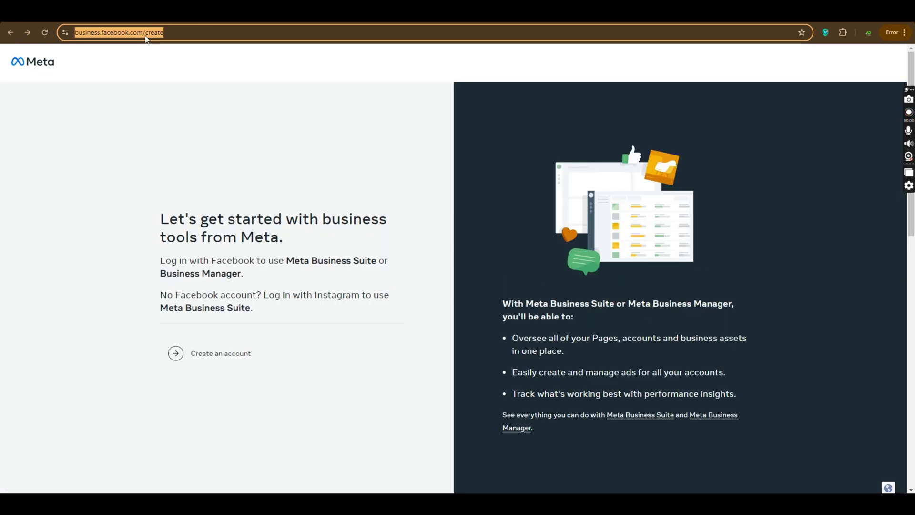
pyautogui.click(143, 33)
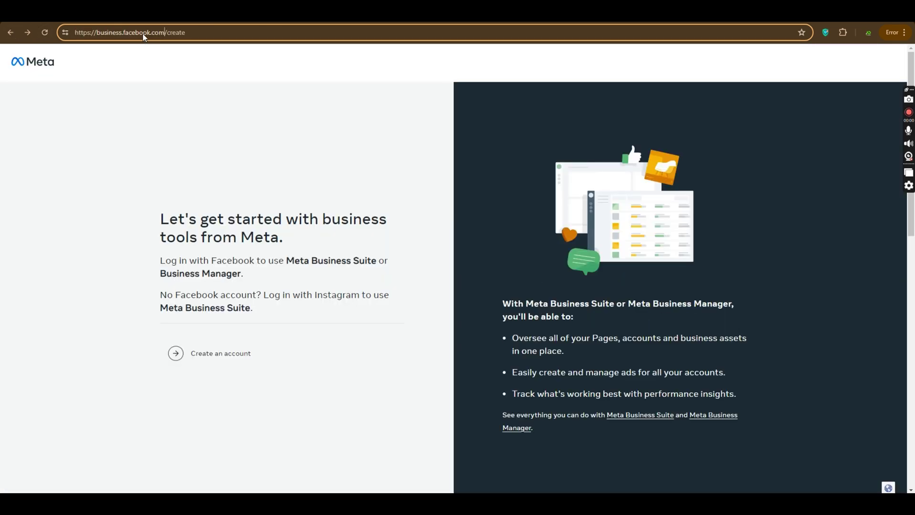
pyautogui.moveTo(165, 33); pyautogui.dragTo(52, 40)
pyautogui.hotkey('ctrl', 'c')
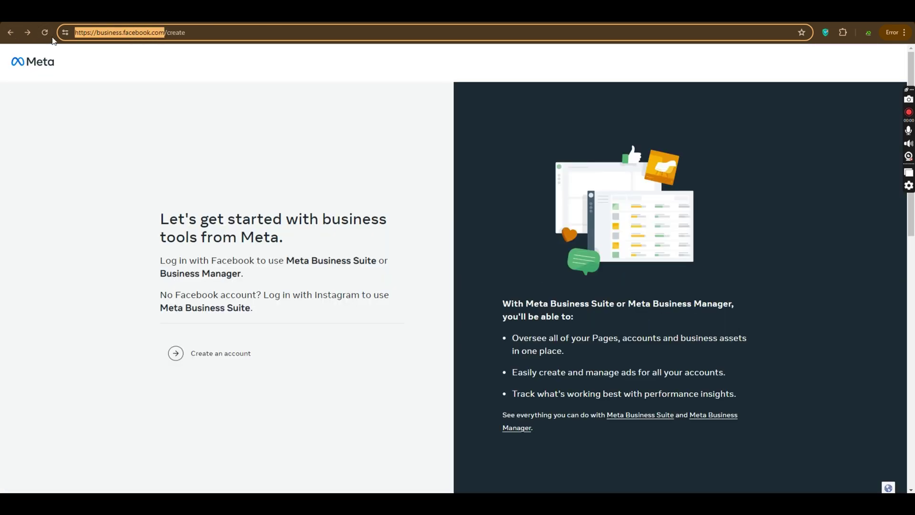
pyautogui.hotkey('ctrl', 't')
pyautogui.click(337, 30)
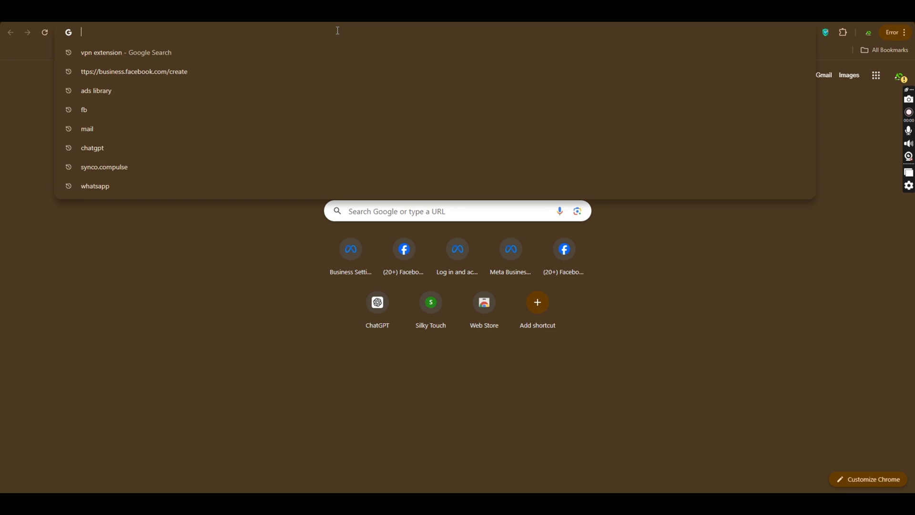
pyautogui.hotkey('ctrl', 'v')
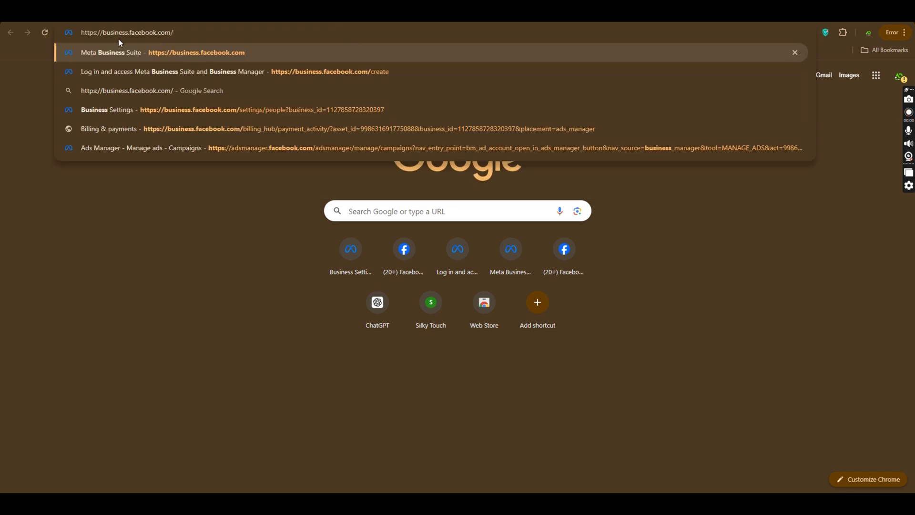
pyautogui.press('Return')
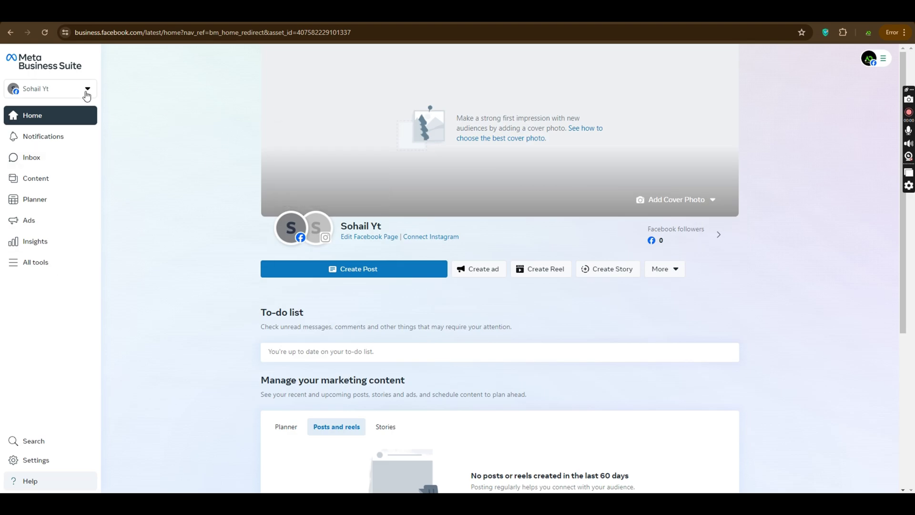
# Step: Find Adsology Sohail in the portfolio dropdown and open its settings with the gear icon
pyautogui.click(86, 90)
pyautogui.scroll(-6, 127, 245)
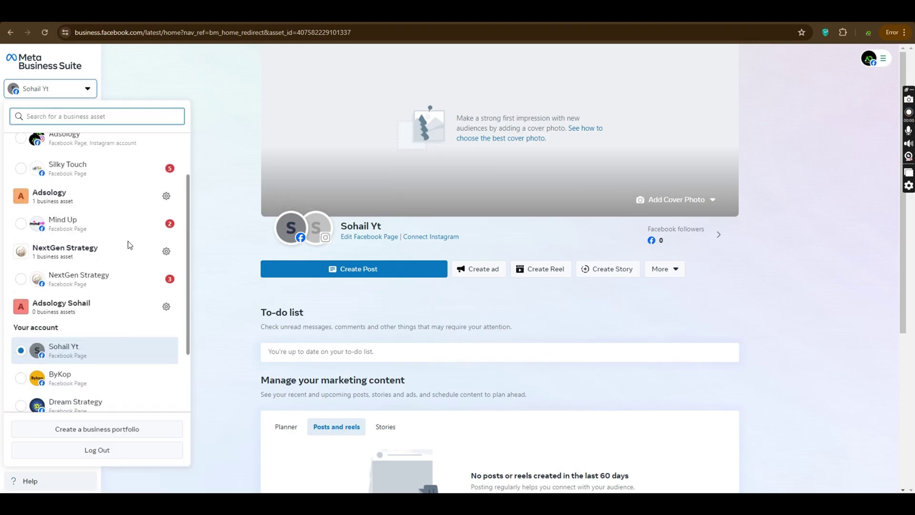
pyautogui.scroll(6, 116, 213)
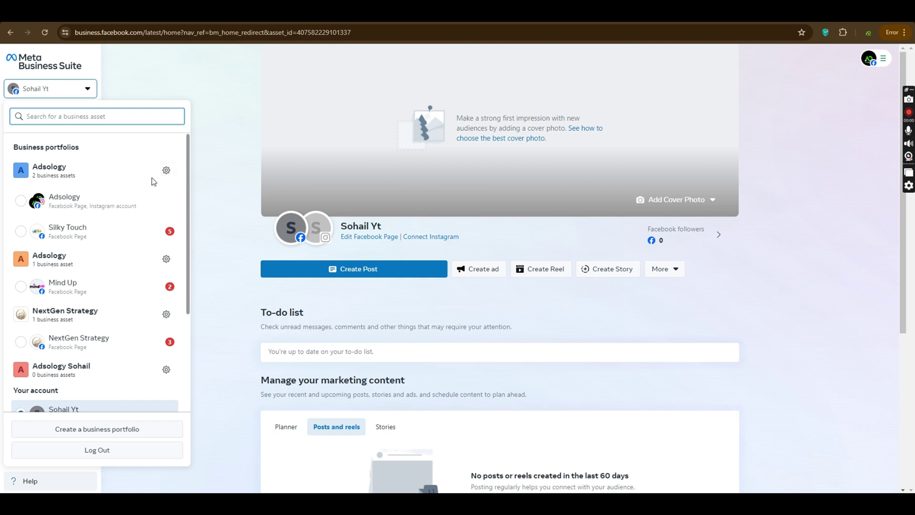
pyautogui.scroll(-3, 150, 205)
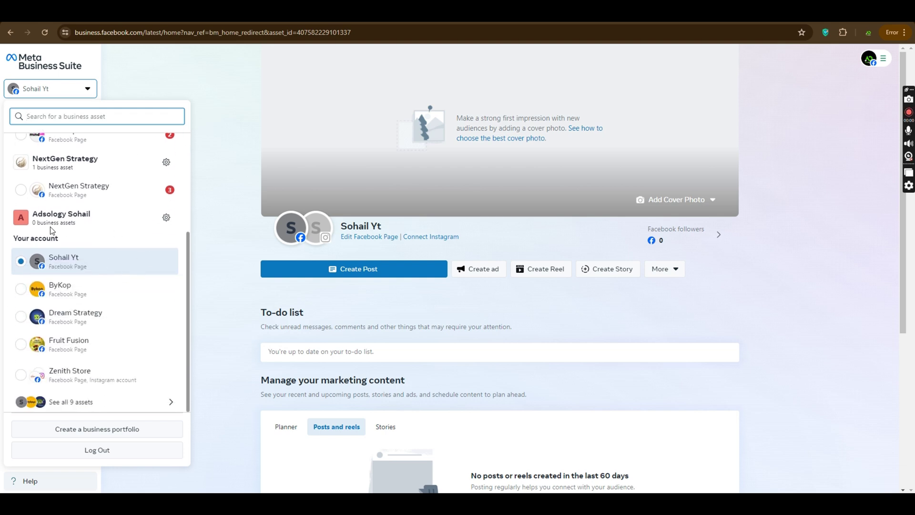
pyautogui.click(39, 215)
pyautogui.moveTo(40, 215); pyautogui.dragTo(124, 222)
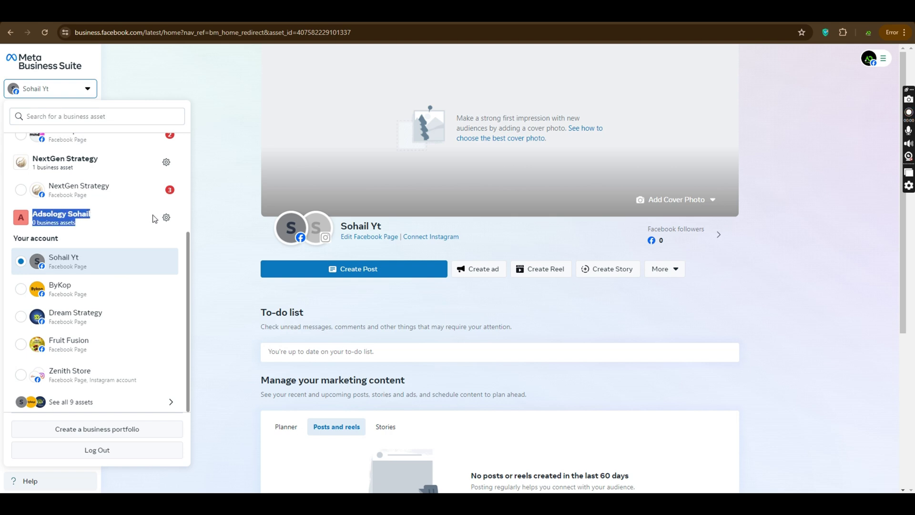
pyautogui.click(166, 218)
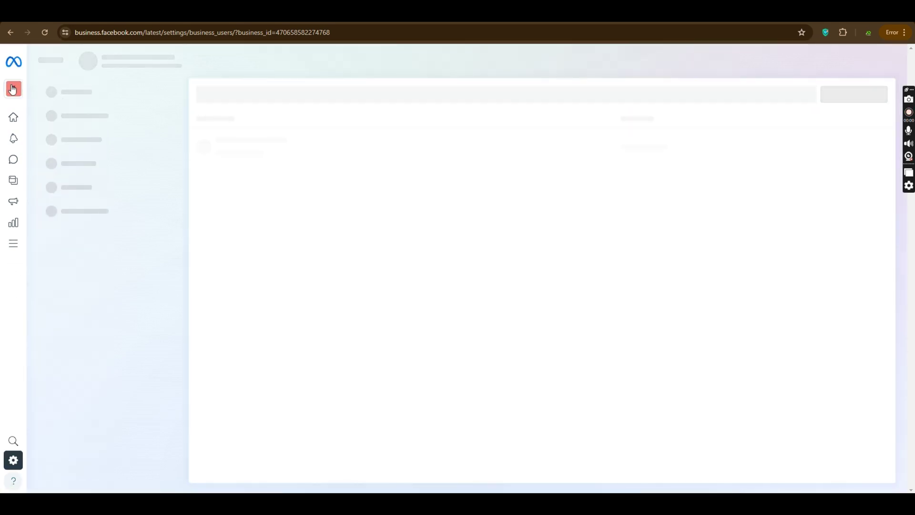
# Step: Compare portfolio asset counts in the dropdown, noting Adsology Sohail's 0 assets, then show all 9 assets
pyautogui.moveTo(13, 89)
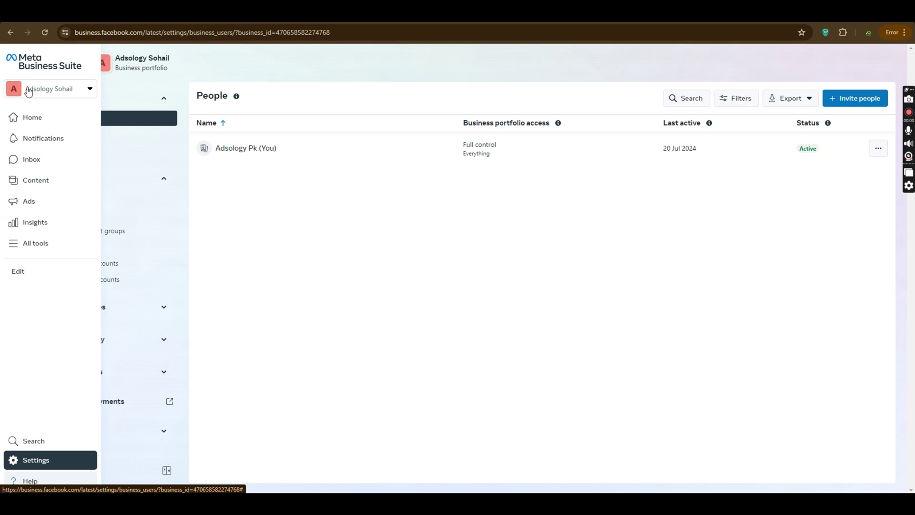
pyautogui.click(28, 92)
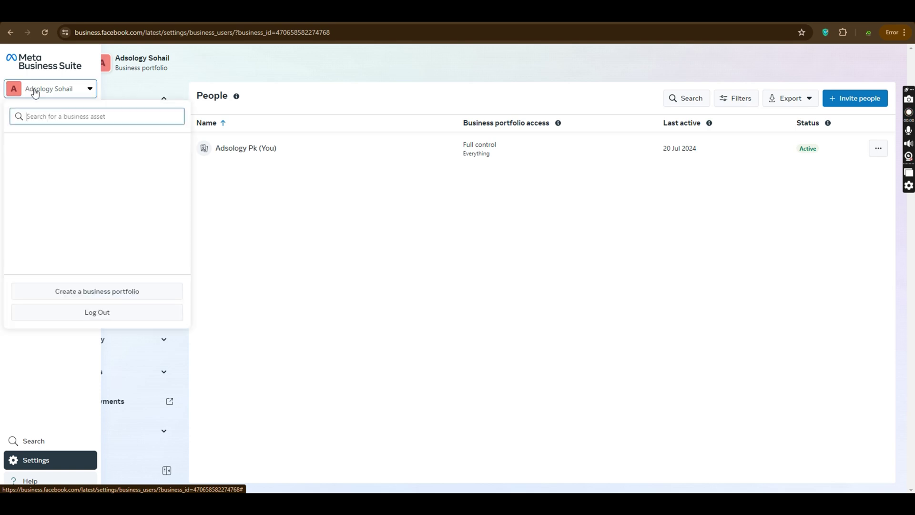
pyautogui.scroll(-3, 108, 239)
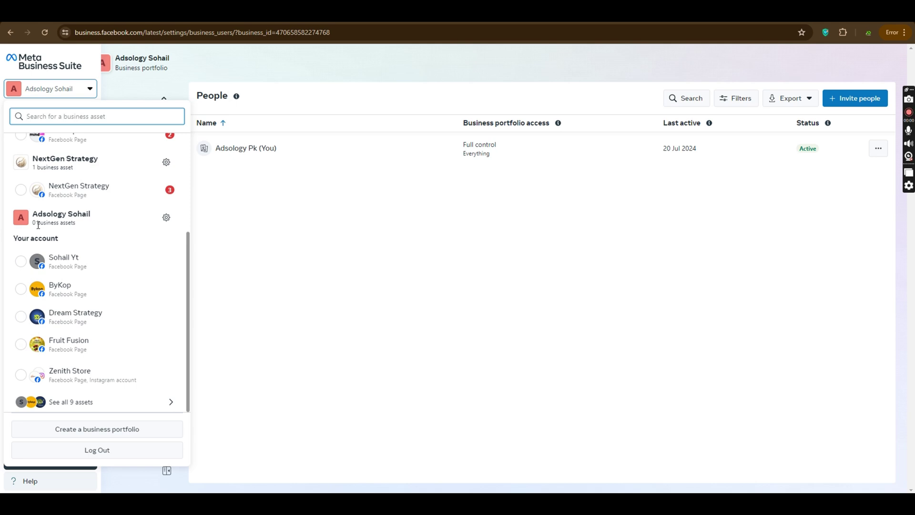
pyautogui.moveTo(34, 225); pyautogui.dragTo(86, 224)
pyautogui.scroll(3, 86, 224)
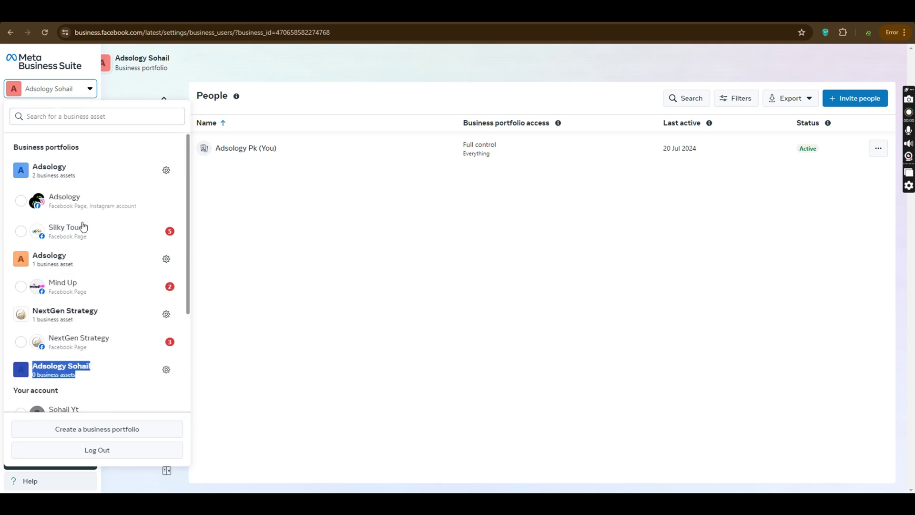
pyautogui.moveTo(32, 176); pyautogui.dragTo(68, 179)
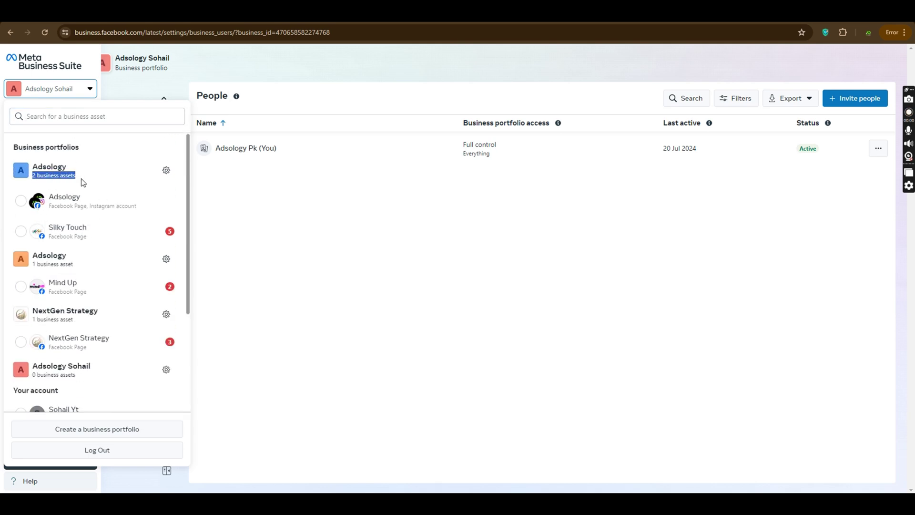
pyautogui.click(81, 264)
pyautogui.moveTo(52, 266); pyautogui.dragTo(28, 265)
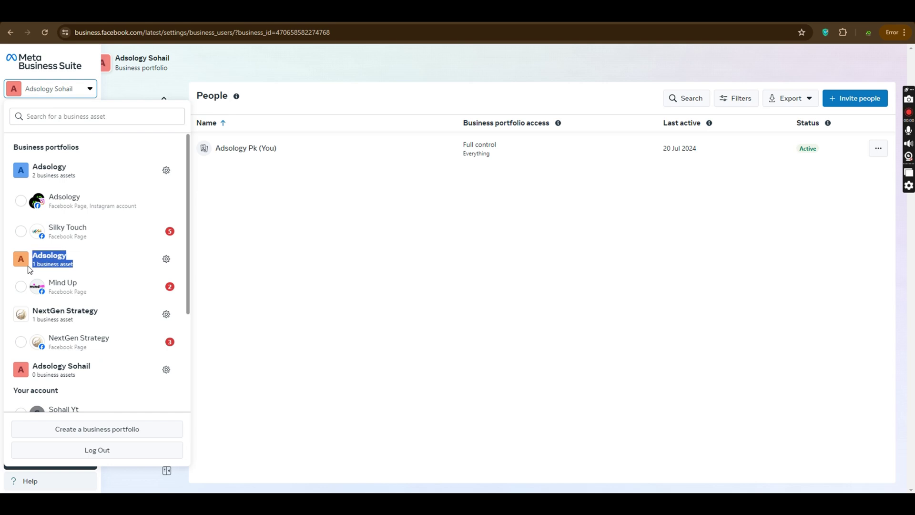
pyautogui.scroll(-3, 67, 239)
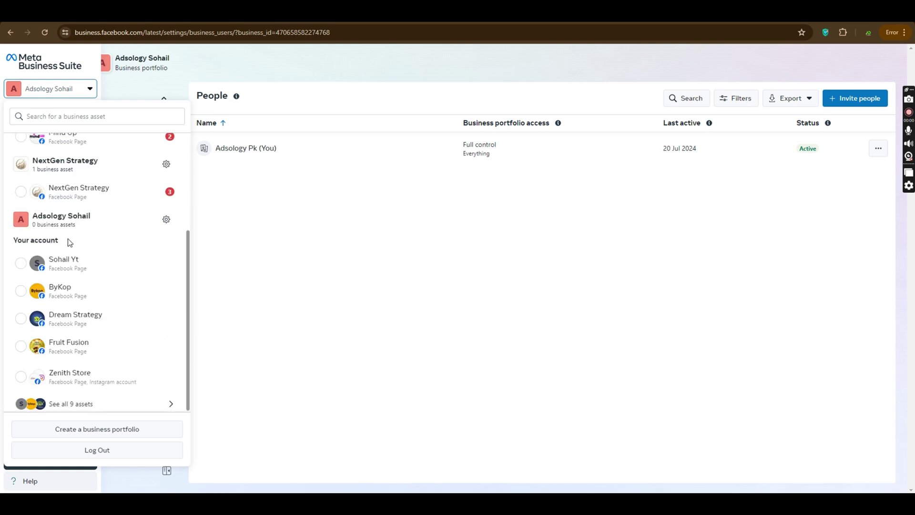
pyautogui.click(99, 405)
pyautogui.click(275, 217)
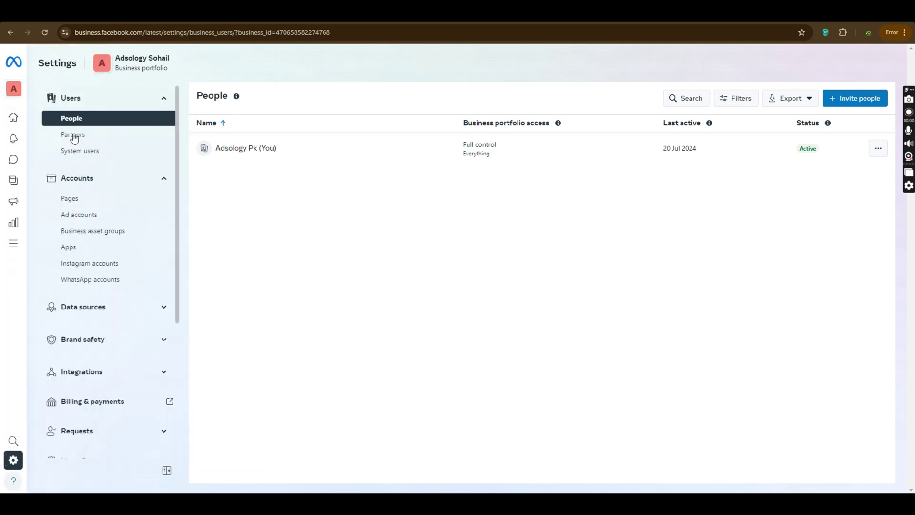
pyautogui.hotkey('ctrl', '+')
pyautogui.hotkey('ctrl', '+')
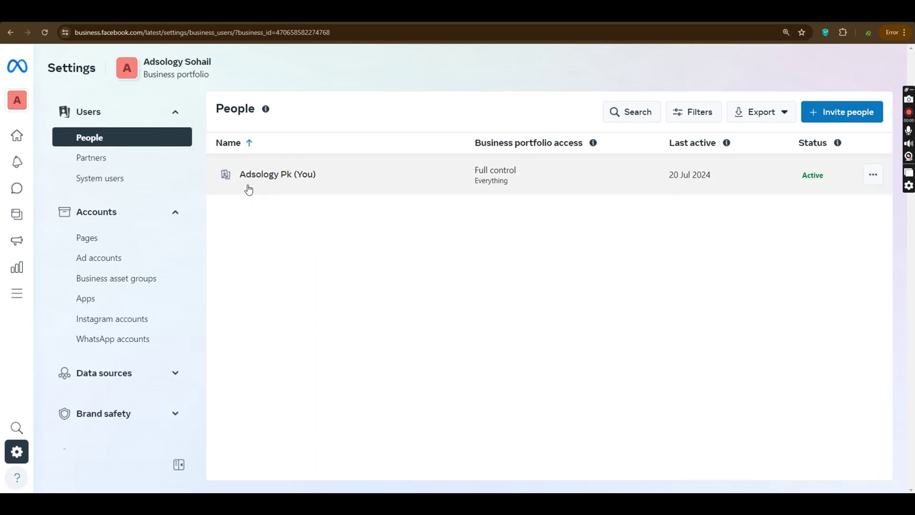
pyautogui.moveTo(240, 178); pyautogui.dragTo(840, 185)
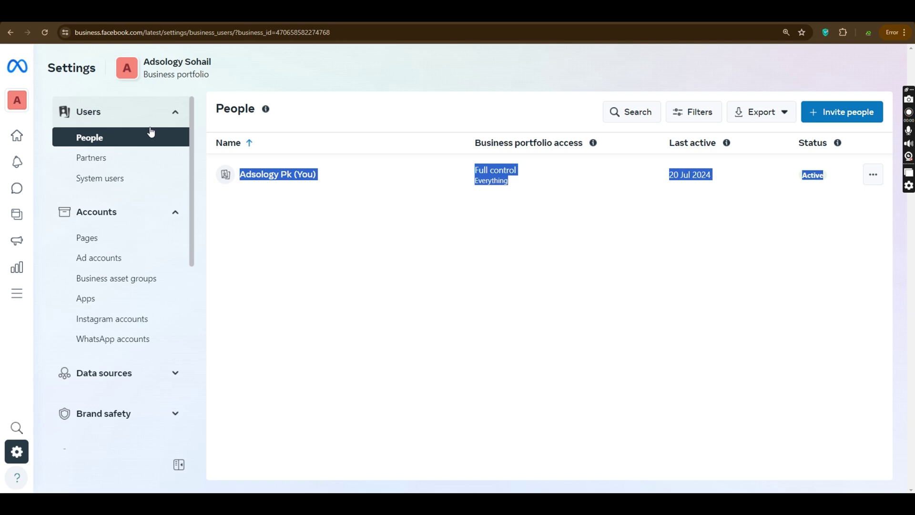
pyautogui.hotkey('ctrl', '+')
pyautogui.hotkey('ctrl', '-')
pyautogui.hotkey('ctrl', '-')
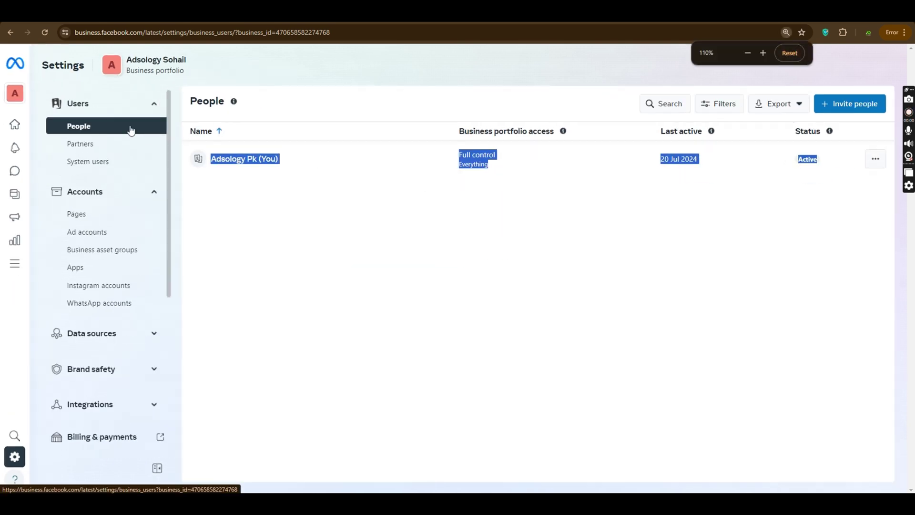
pyautogui.click(82, 126)
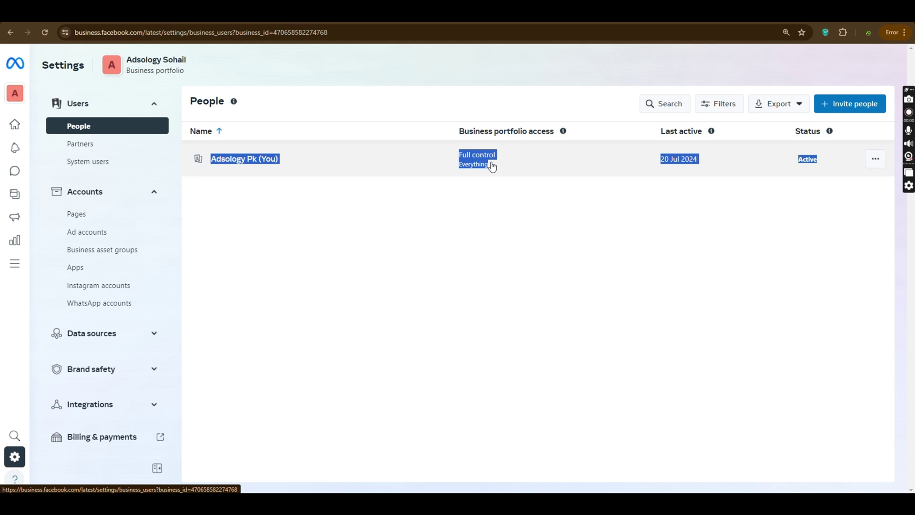
pyautogui.click(852, 104)
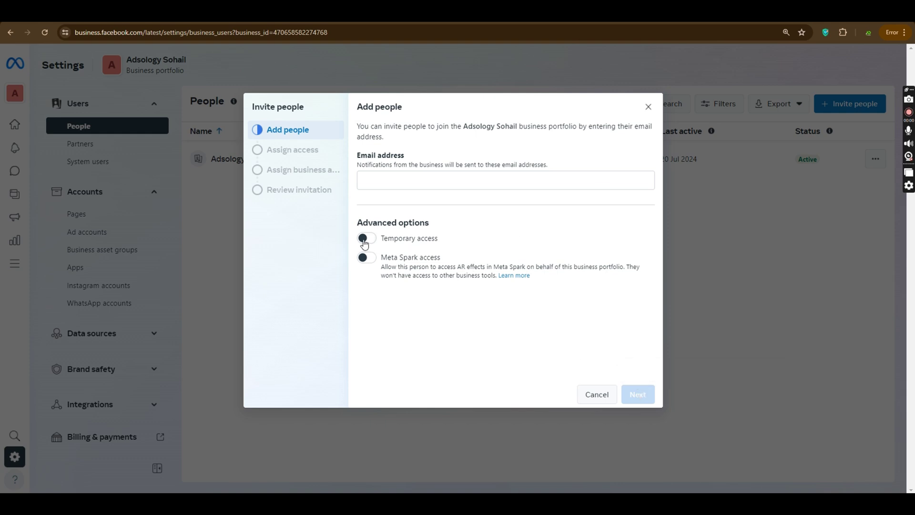
pyautogui.click(367, 258)
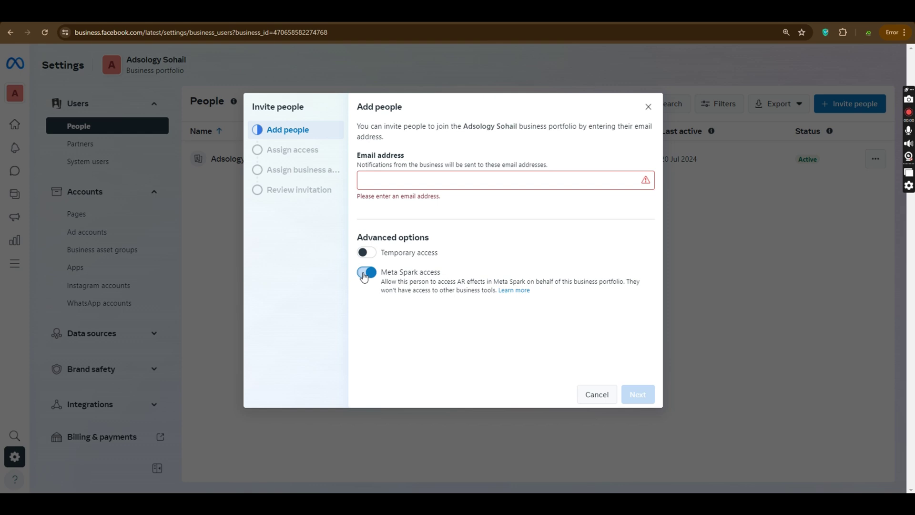
pyautogui.click(366, 273)
pyautogui.click(655, 107)
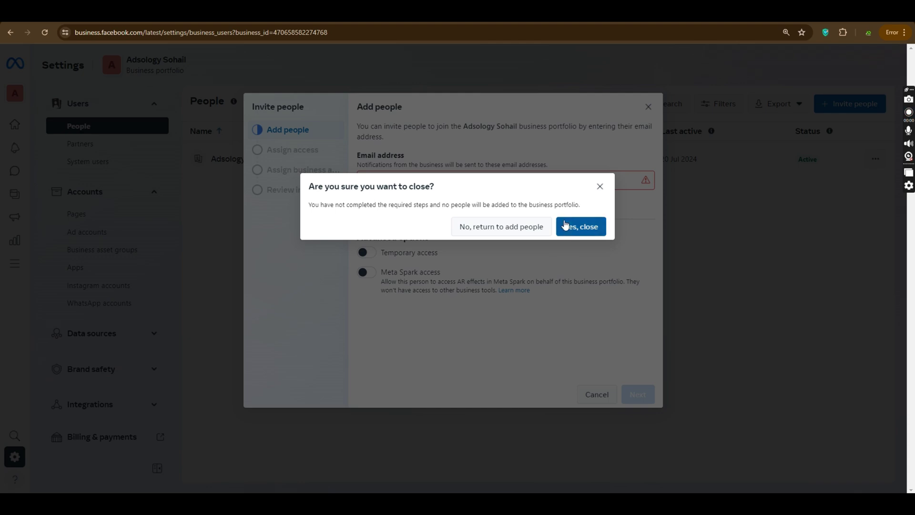
pyautogui.click(565, 226)
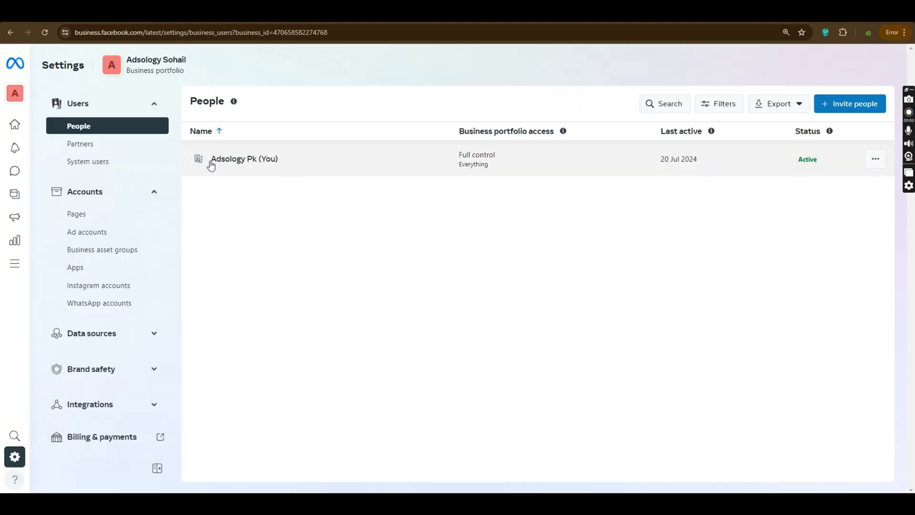
pyautogui.moveTo(208, 161); pyautogui.dragTo(303, 169)
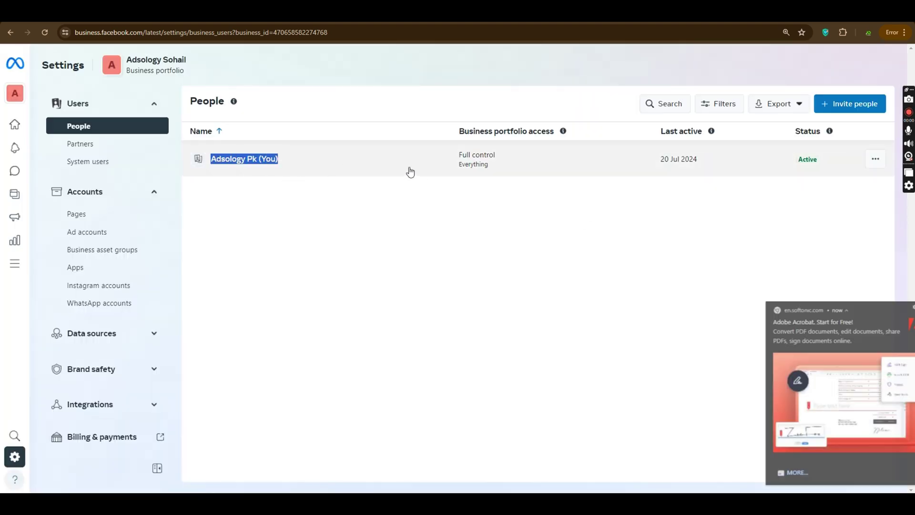
# Step: Start adding a partner in Partners settings, noting this portfolio's business ID in the URL
pyautogui.click(114, 145)
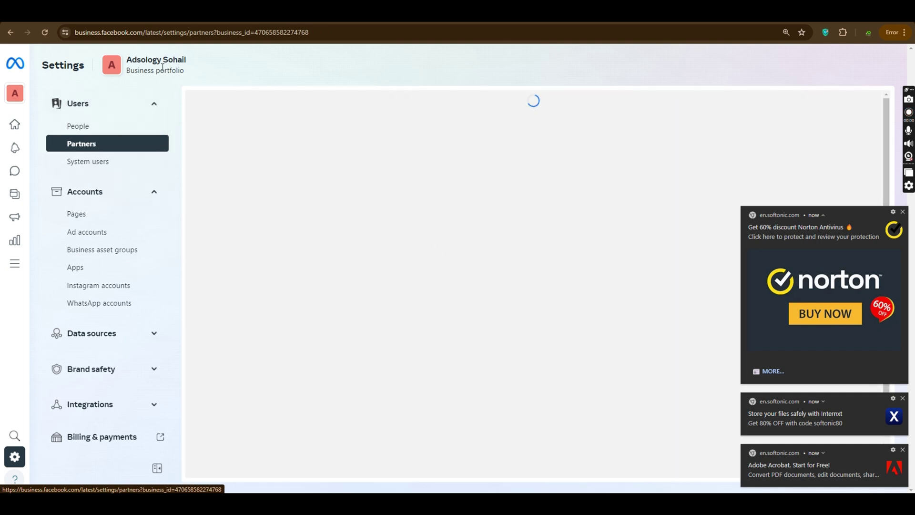
pyautogui.moveTo(127, 72); pyautogui.dragTo(188, 70)
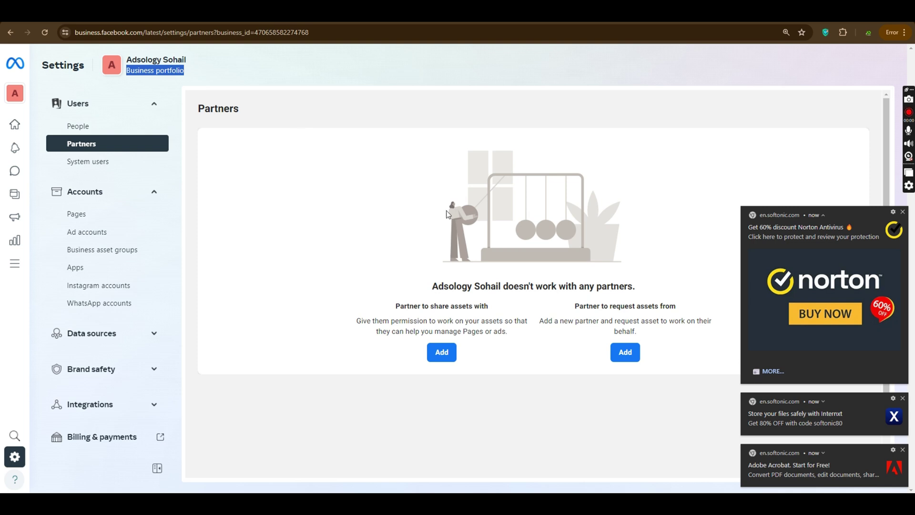
pyautogui.click(448, 355)
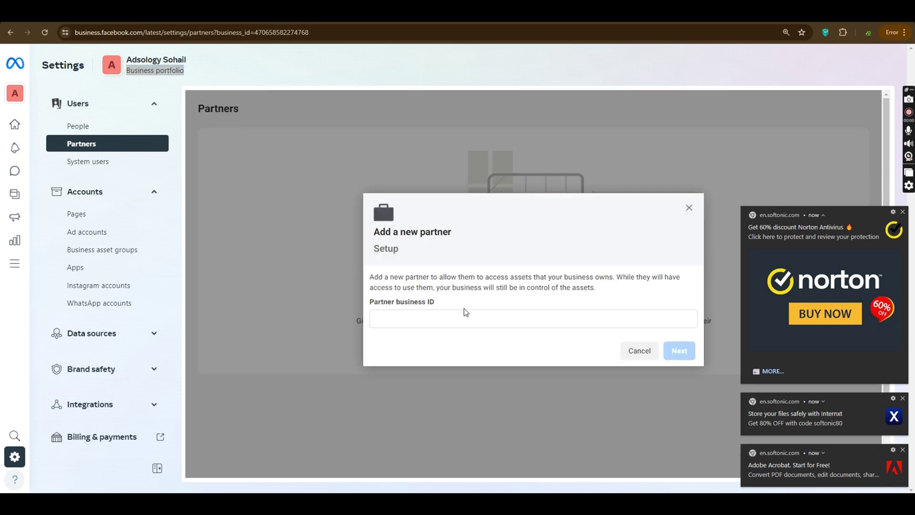
pyautogui.click(463, 317)
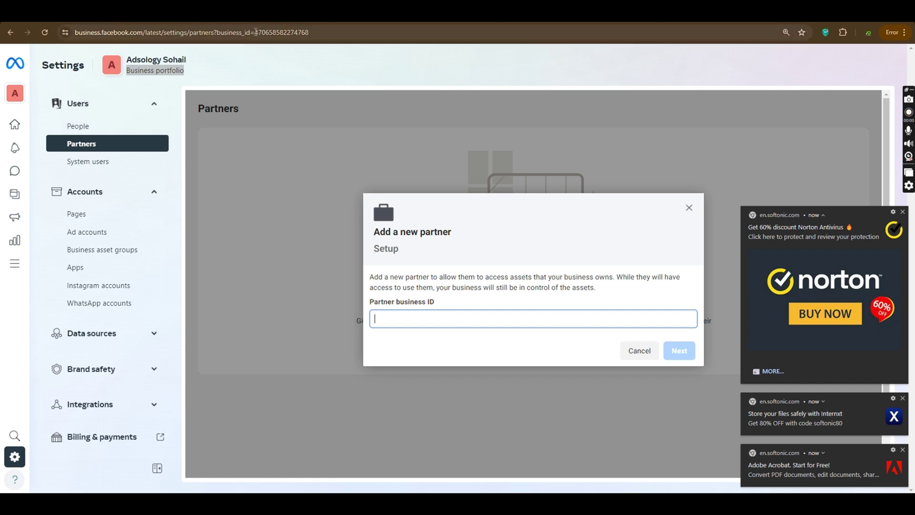
pyautogui.moveTo(255, 32); pyautogui.dragTo(312, 41)
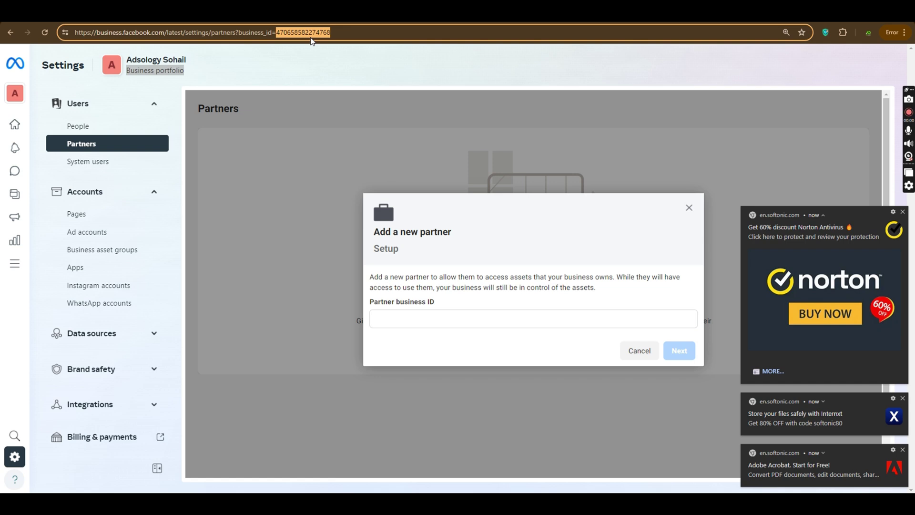
pyautogui.click(563, 318)
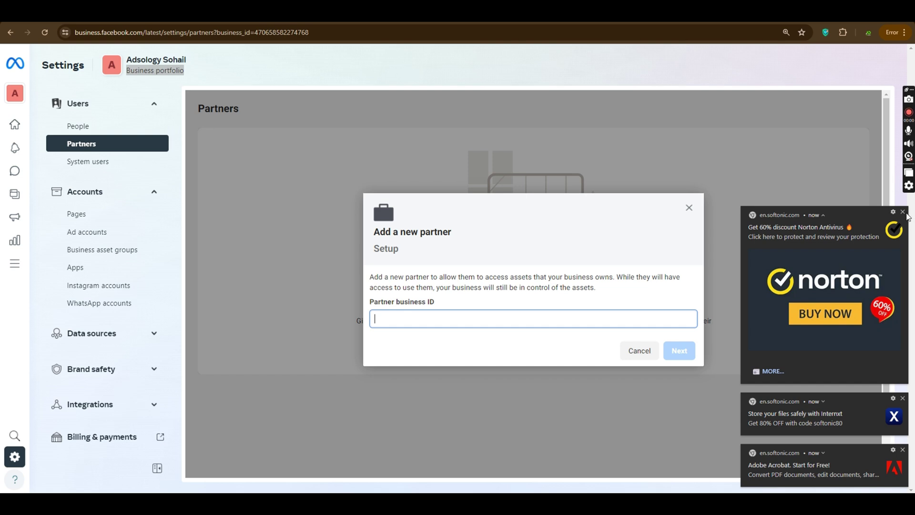
pyautogui.click(903, 398)
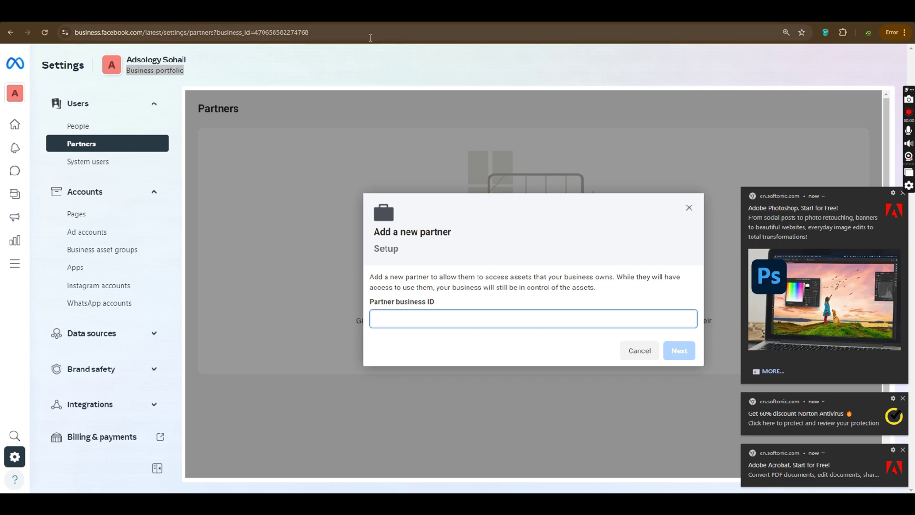
# Step: Browse the System users, Pages and Ad accounts settings, dismissing three advertisement pop-ups
pyautogui.click(127, 162)
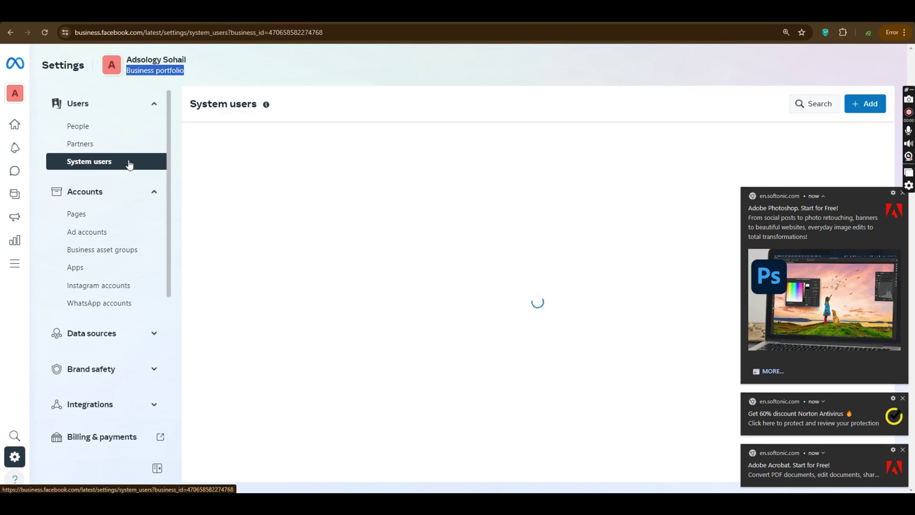
pyautogui.click(123, 214)
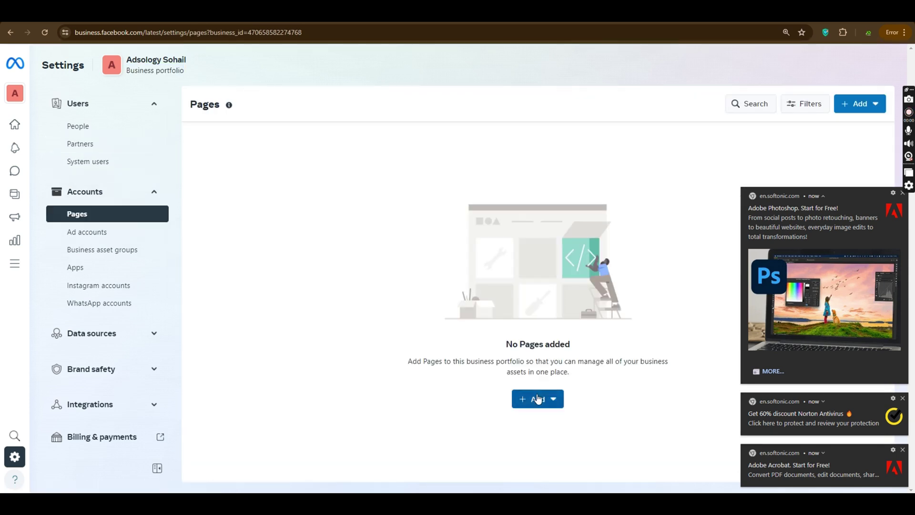
pyautogui.click(538, 398)
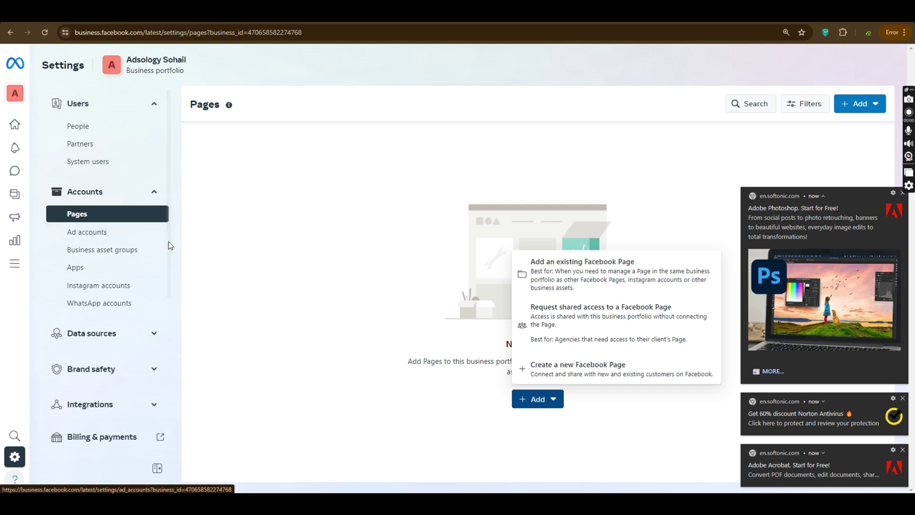
pyautogui.click(144, 236)
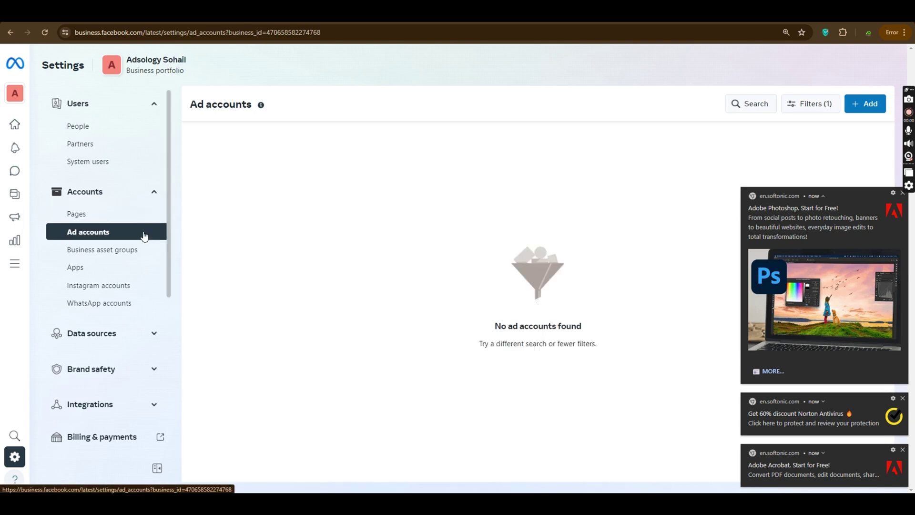
pyautogui.click(903, 193)
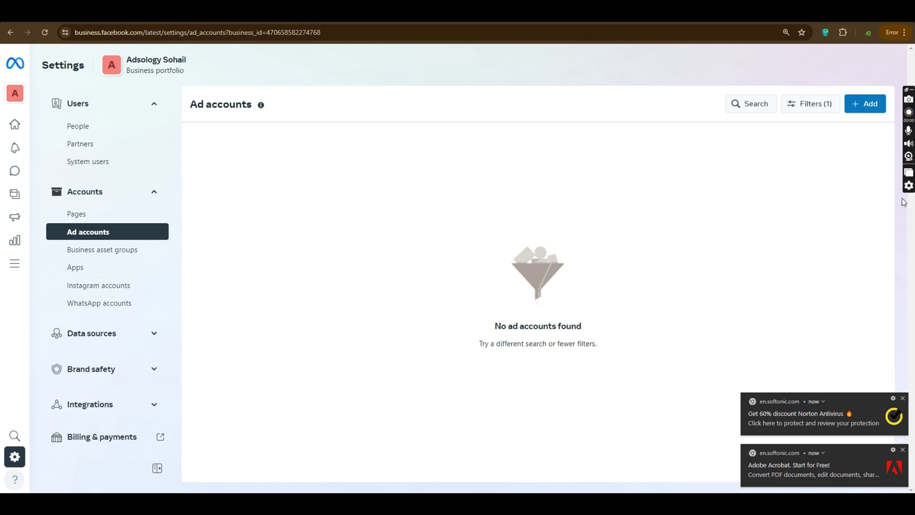
pyautogui.click(902, 399)
pyautogui.click(903, 450)
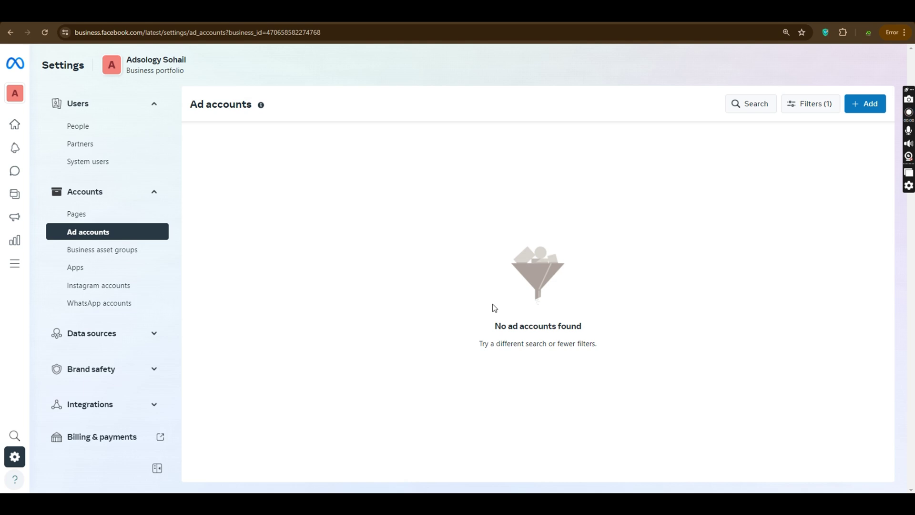
# Step: Return to the Adsology Sohail ad accounts list and bring up the add-ad-account options
pyautogui.click(98, 131)
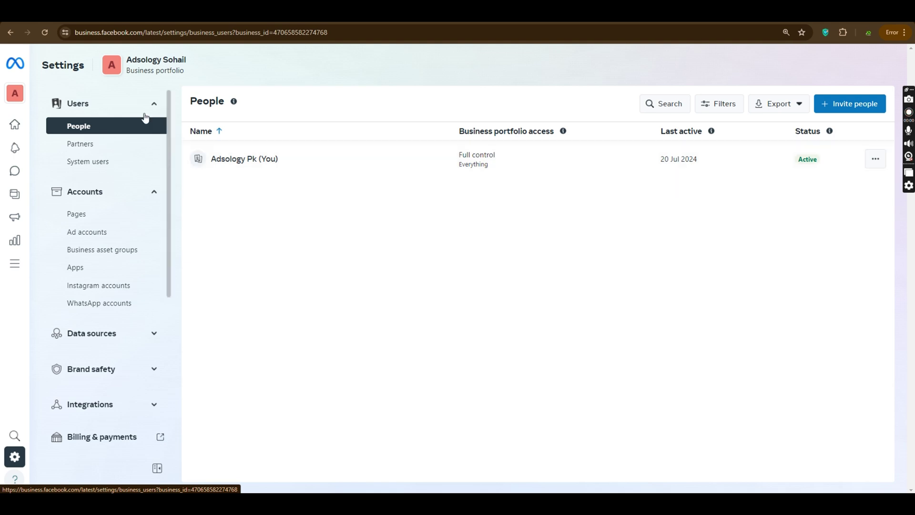
pyautogui.moveTo(125, 60); pyautogui.dragTo(213, 73)
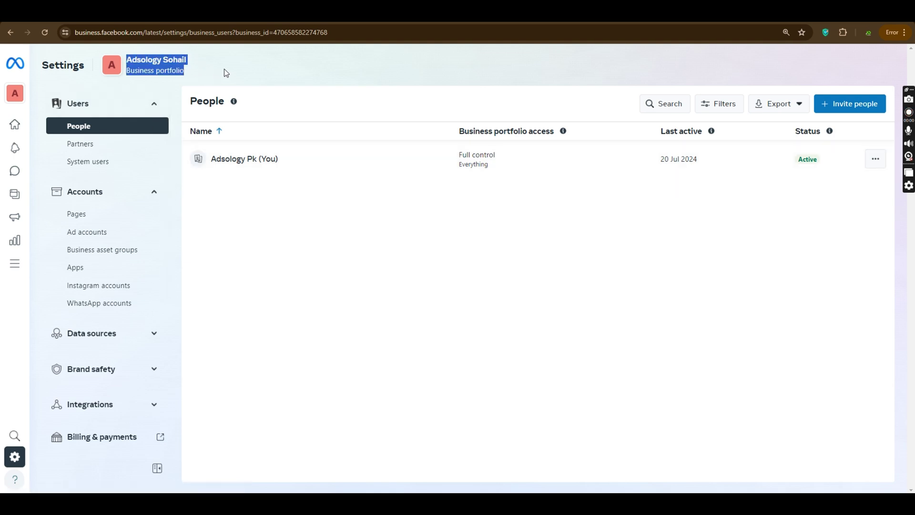
pyautogui.click(95, 238)
pyautogui.click(90, 218)
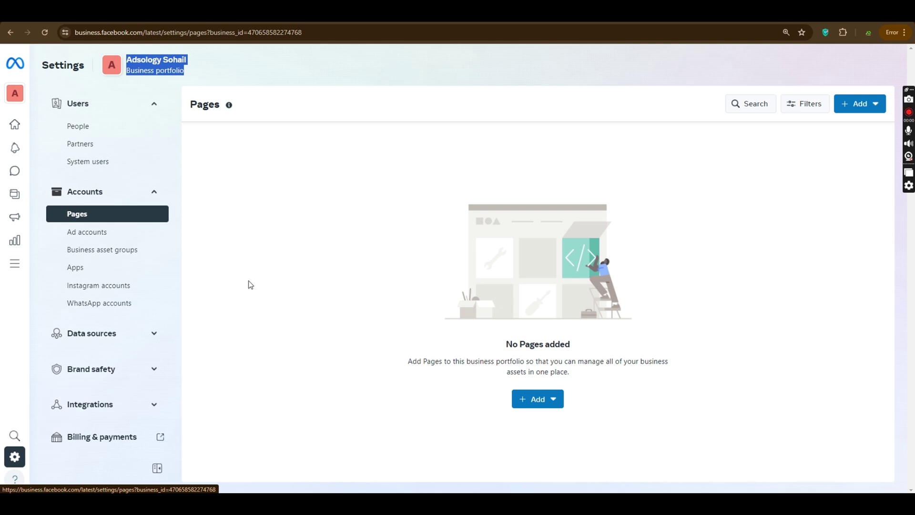
pyautogui.click(76, 232)
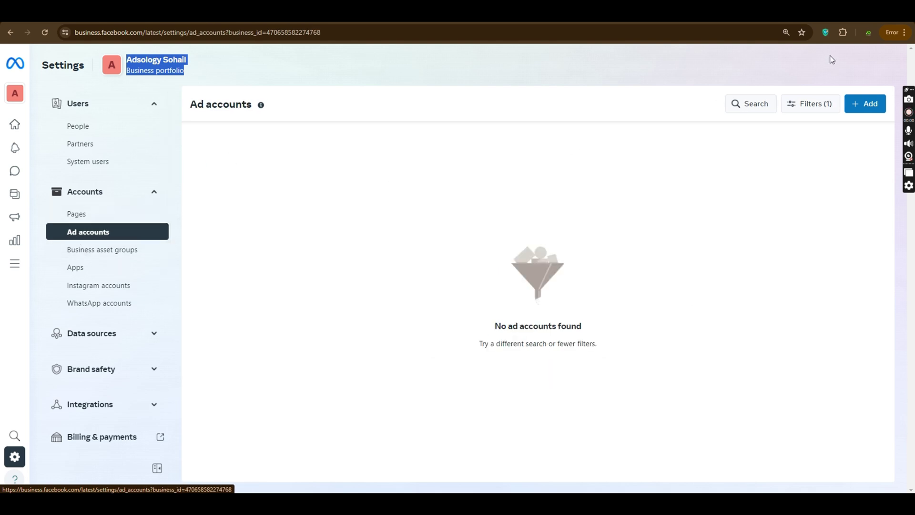
pyautogui.click(862, 103)
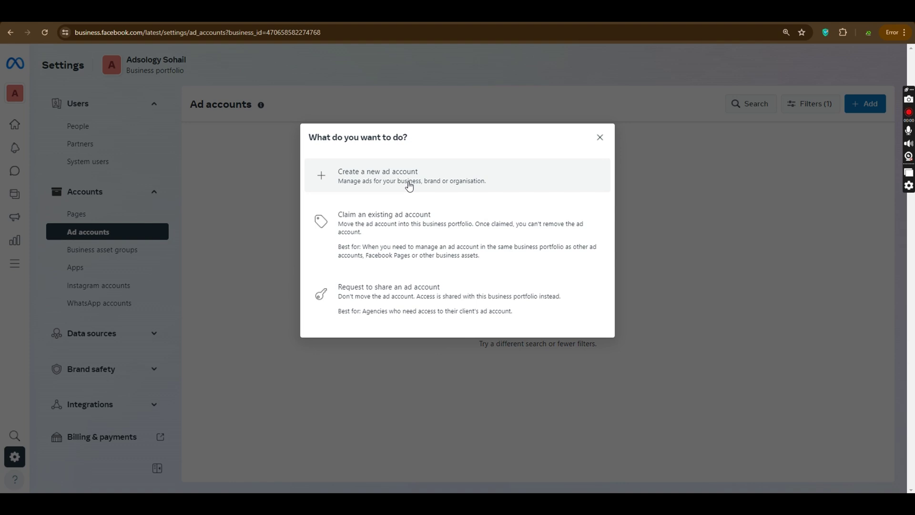
# Step: Choose to create a new ad account named 'adsology sohail'
pyautogui.click(409, 186)
pyautogui.click(432, 167)
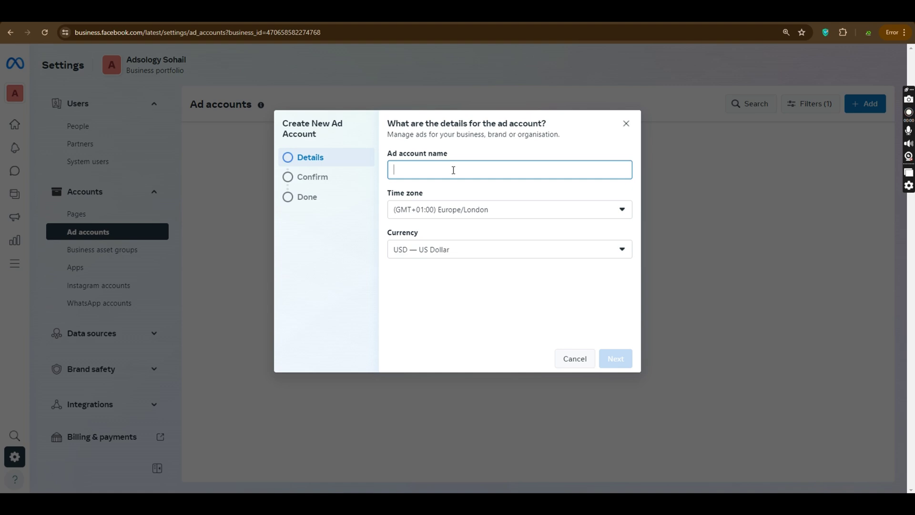
pyautogui.write('adsolo')
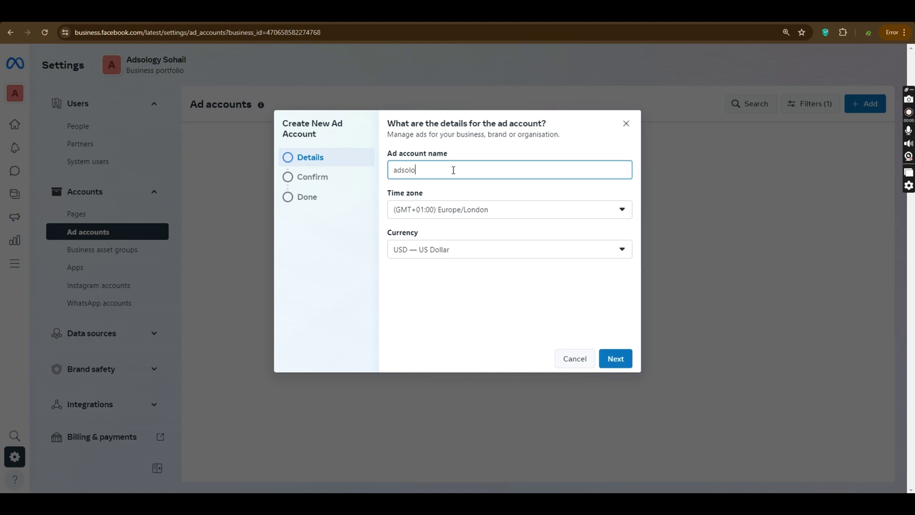
pyautogui.write('gy sohail')
# Step: Set the time zone to Asia/Karachi and currency to PKR, then continue
pyautogui.click(475, 214)
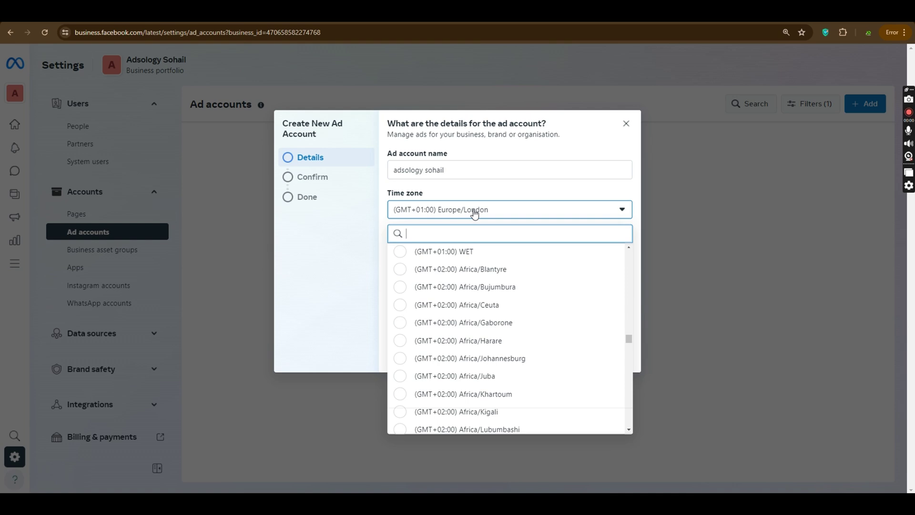
pyautogui.write('ka')
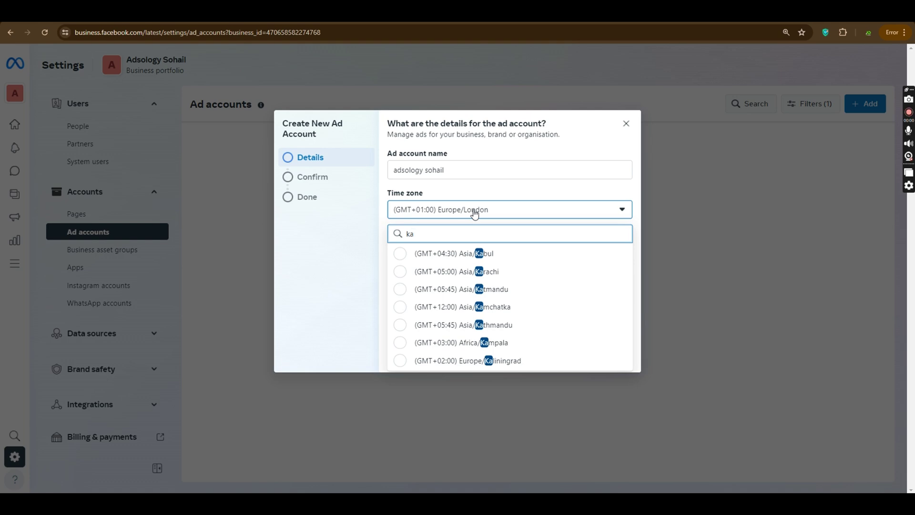
pyautogui.press('BackSpace')
pyautogui.press('BackSpace')
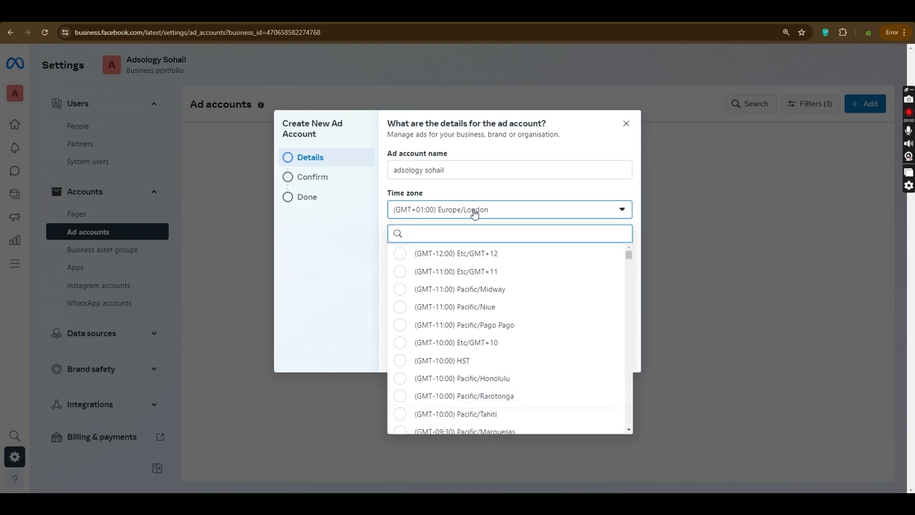
pyautogui.write('k')
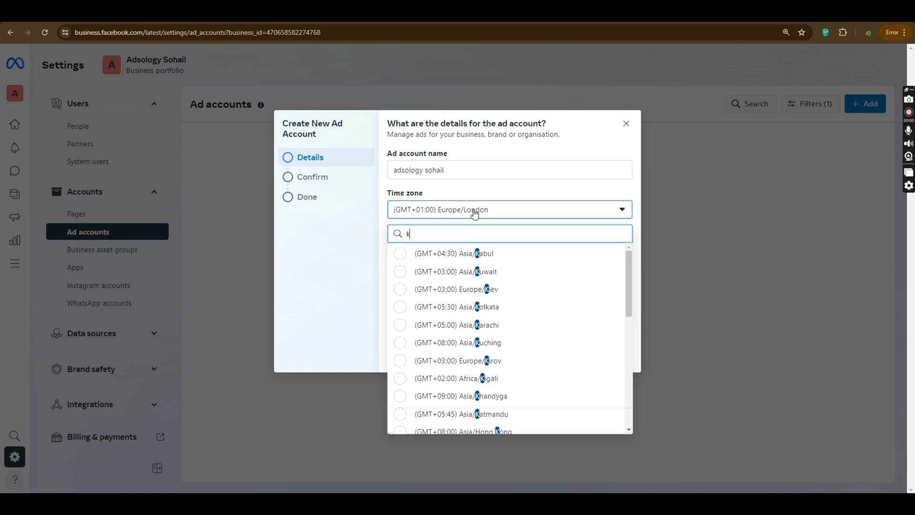
pyautogui.write('ar')
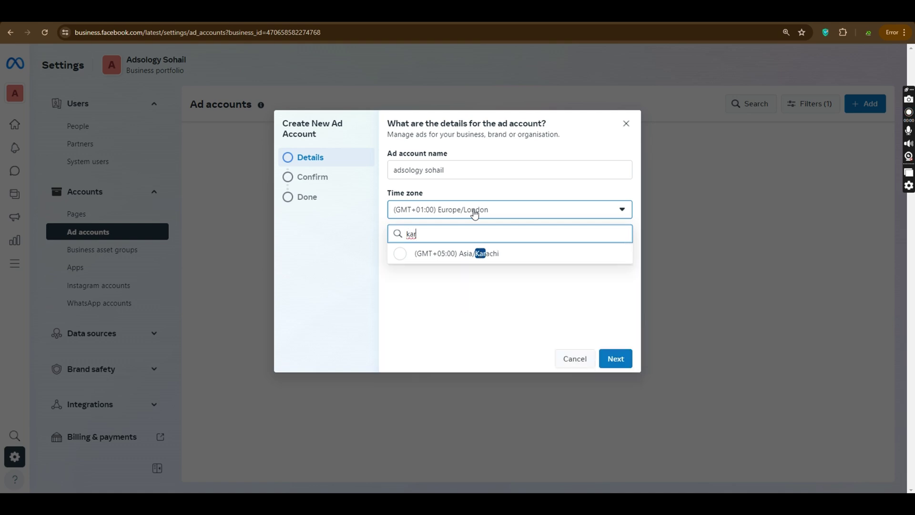
pyautogui.click(482, 258)
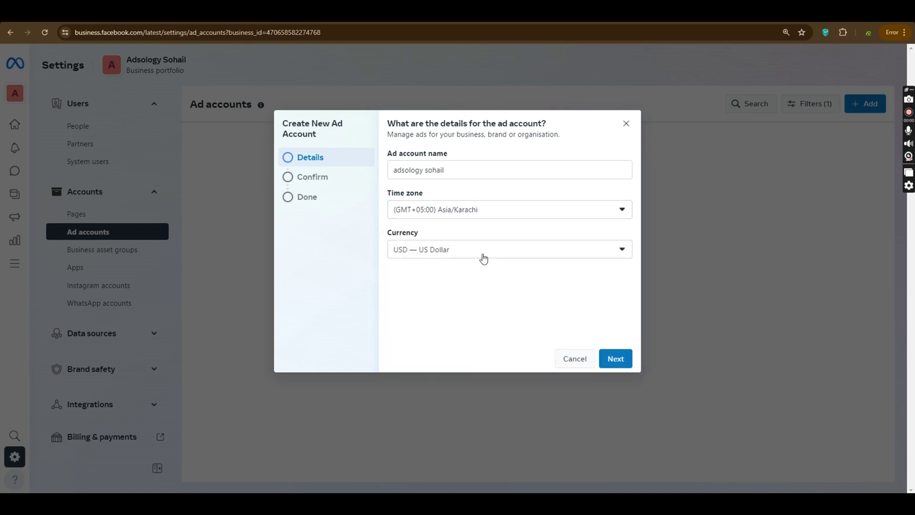
pyautogui.click(484, 249)
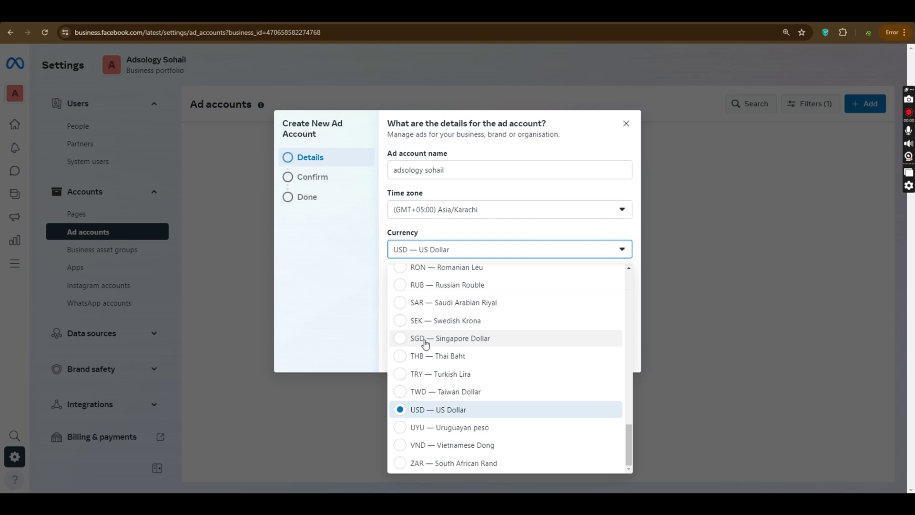
pyautogui.write('pk')
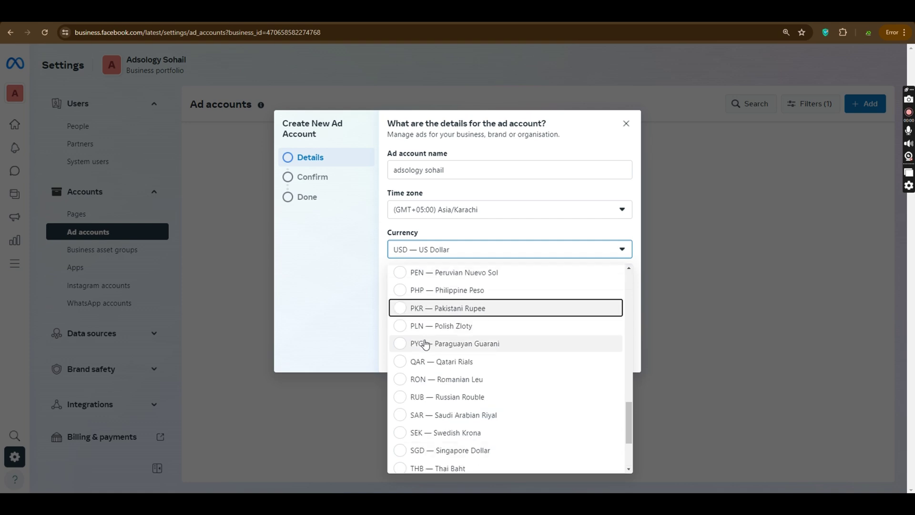
pyautogui.click(496, 308)
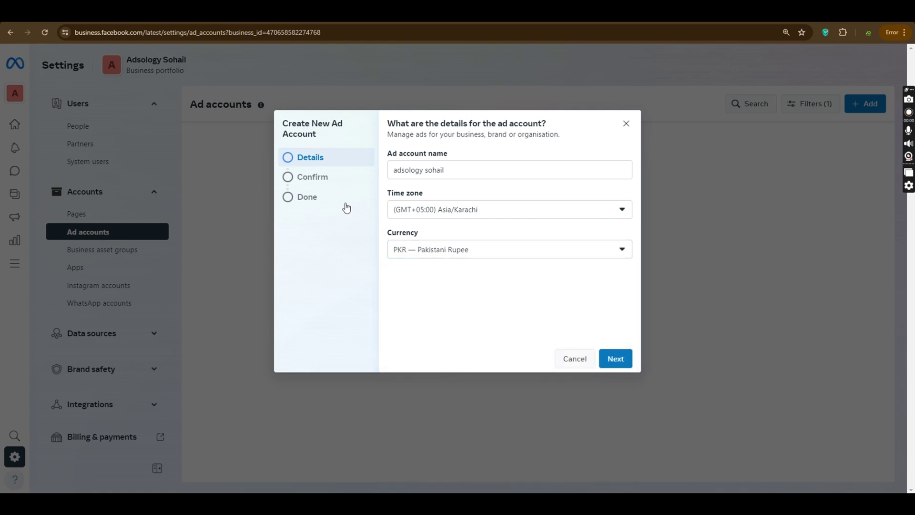
pyautogui.click(614, 359)
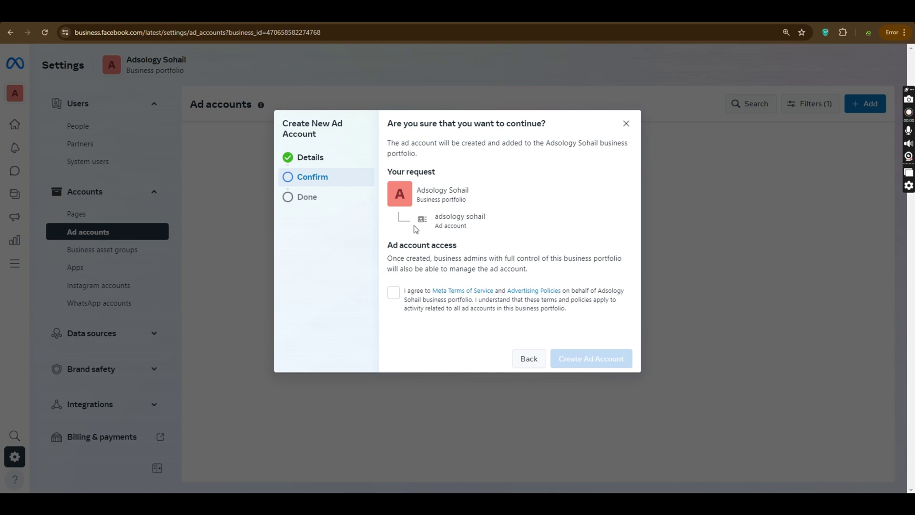
# Step: Agree to the terms, create 'adsology sohail' under Adsology Sohail, then choose Add payment info
pyautogui.click(392, 296)
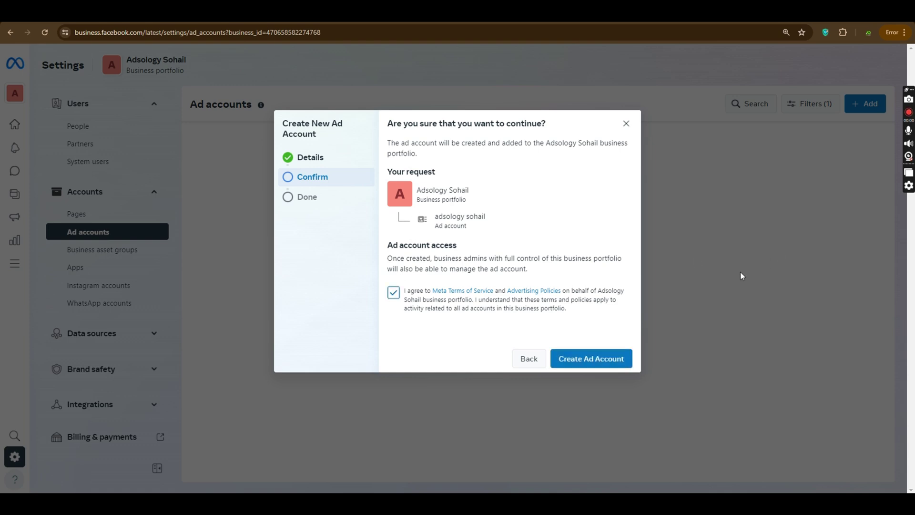
pyautogui.click(602, 362)
pyautogui.moveTo(421, 191); pyautogui.dragTo(481, 230)
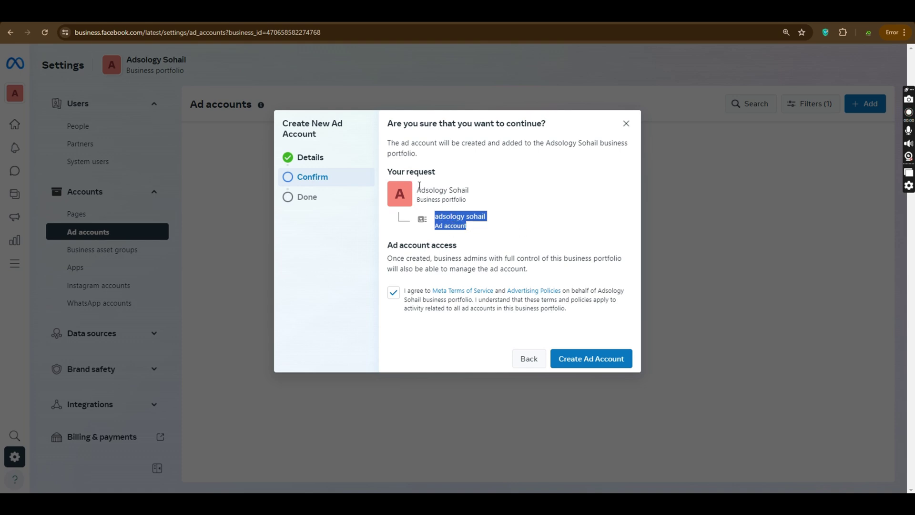
pyautogui.moveTo(417, 187); pyautogui.dragTo(485, 205)
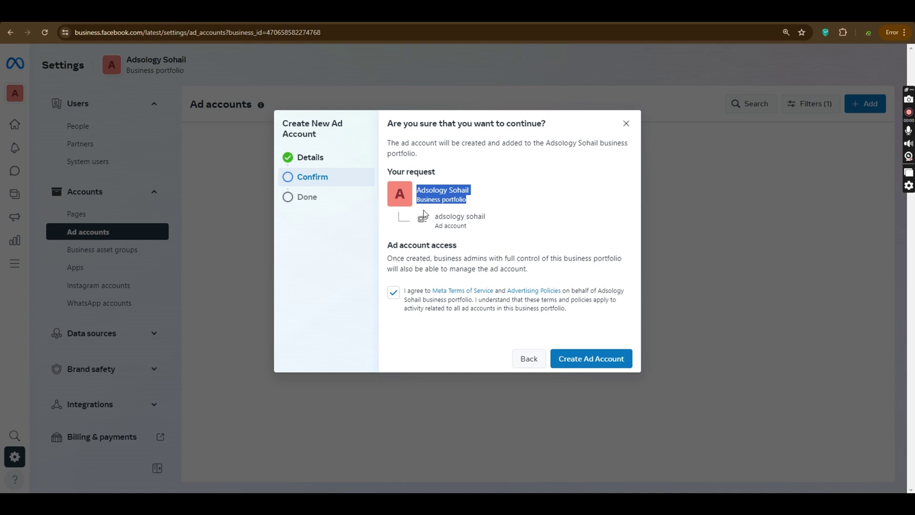
pyautogui.moveTo(434, 215); pyautogui.dragTo(472, 226)
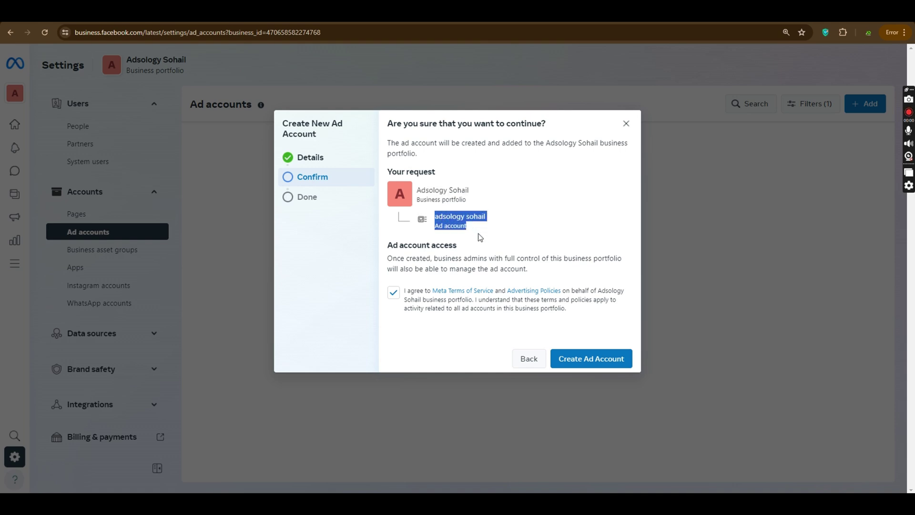
pyautogui.moveTo(418, 189); pyautogui.dragTo(465, 199)
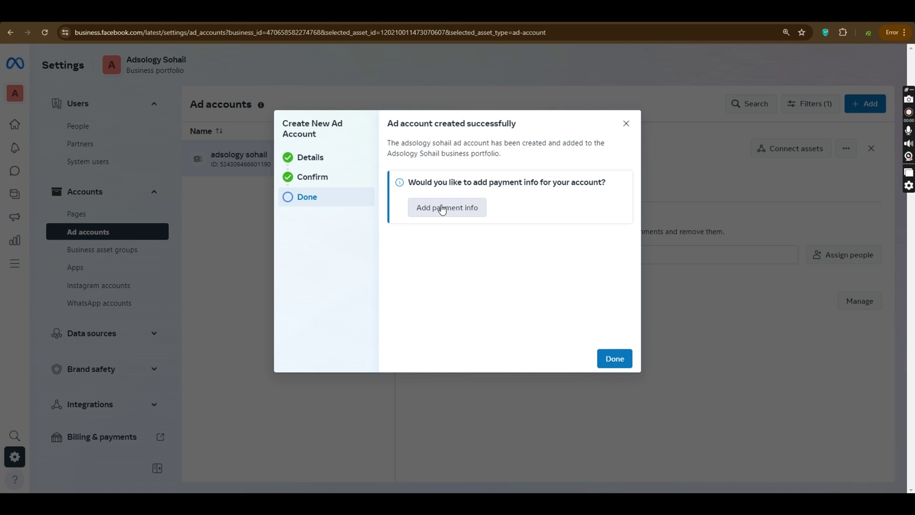
pyautogui.click(442, 209)
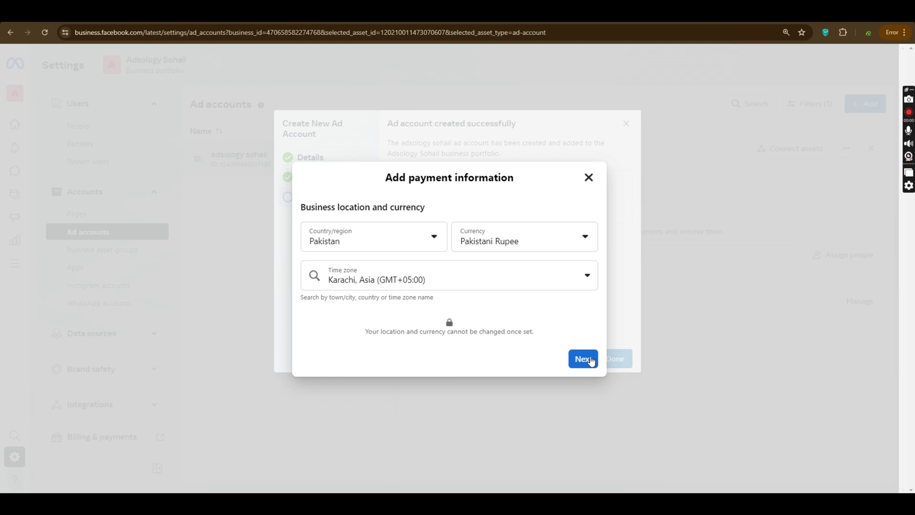
# Step: Close the Add payment information form without saving, then close the Create New Ad Account dialog
pyautogui.click(589, 178)
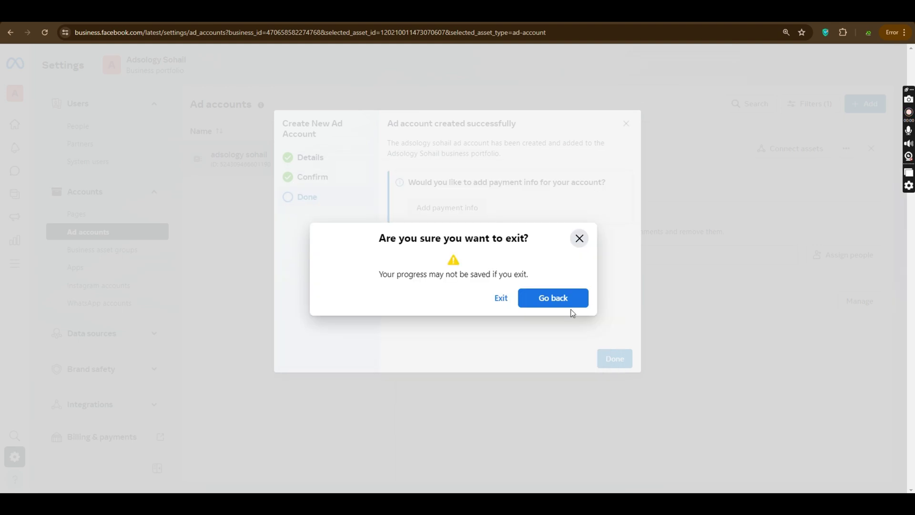
pyautogui.click(575, 243)
pyautogui.click(626, 123)
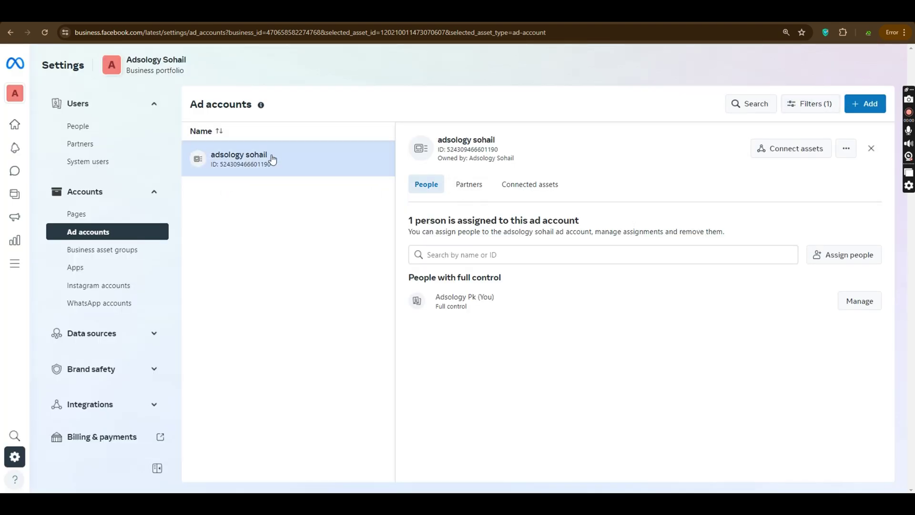
# Step: View the adsology sohail account's details, then load business.facebook.com in a new tab
pyautogui.click(109, 232)
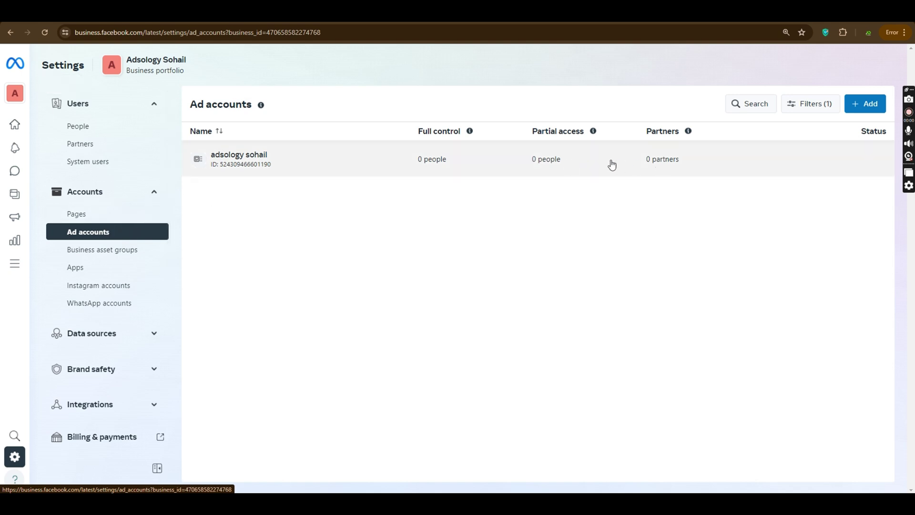
pyautogui.click(563, 172)
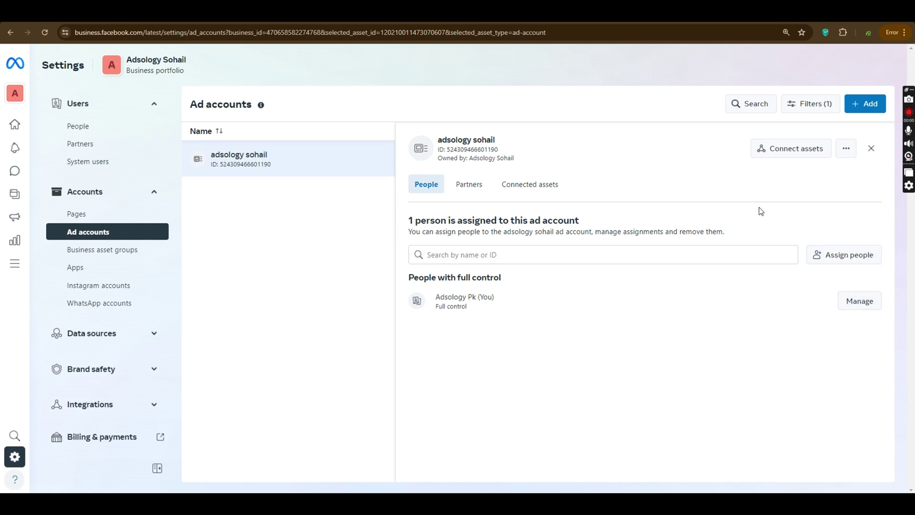
pyautogui.hotkey('ctrl', 't')
pyautogui.write('bus')
pyautogui.press('Return')
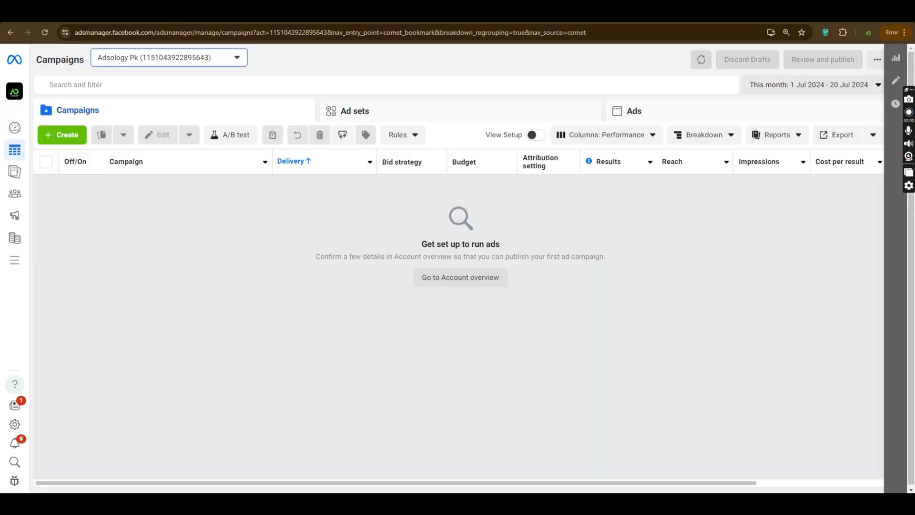
# Step: Open the Adsology Sohail portfolio's settings from the business portfolio switcher
pyautogui.click(14, 91)
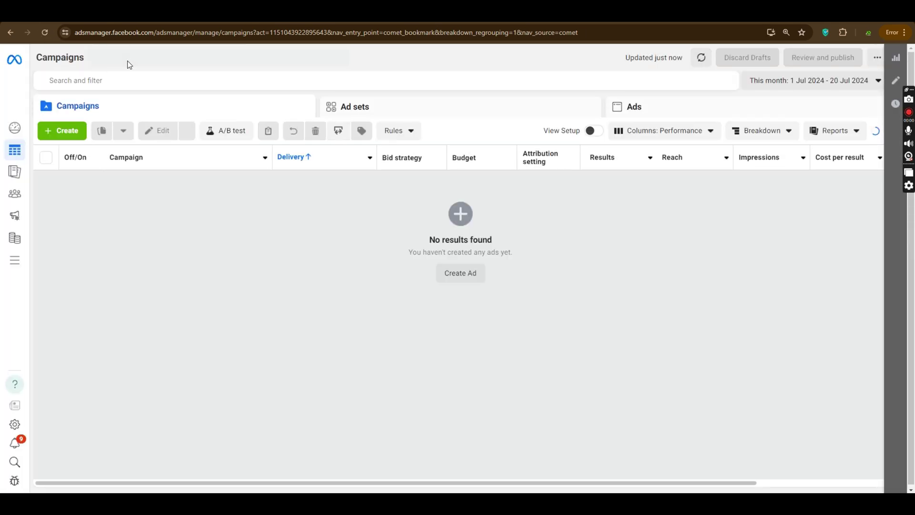
pyautogui.click(15, 90)
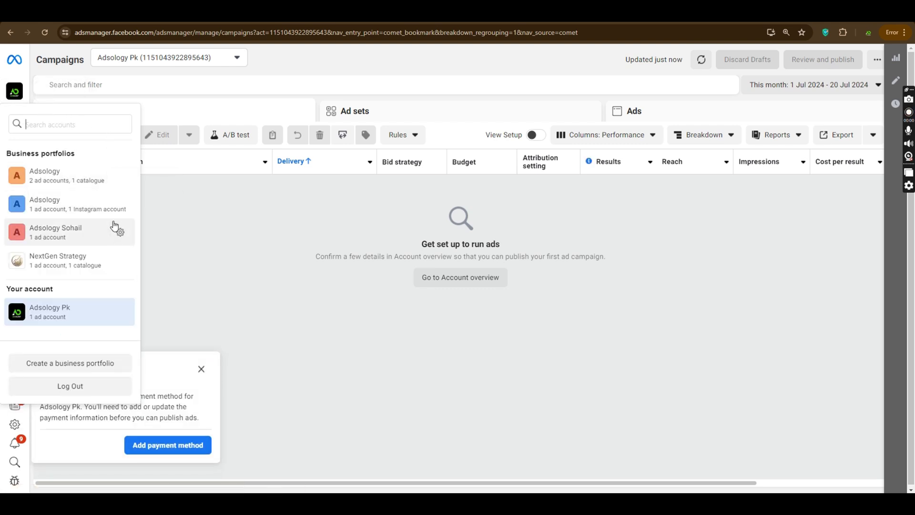
pyautogui.click(119, 205)
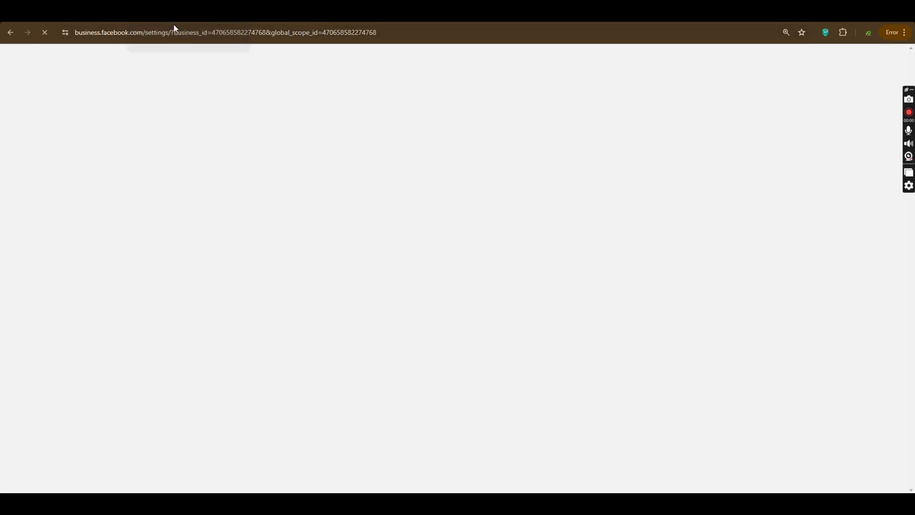
# Step: Go through Pages to the Ad accounts section of the Adsology Sohail settings
pyautogui.moveTo(74, 31); pyautogui.dragTo(393, 52)
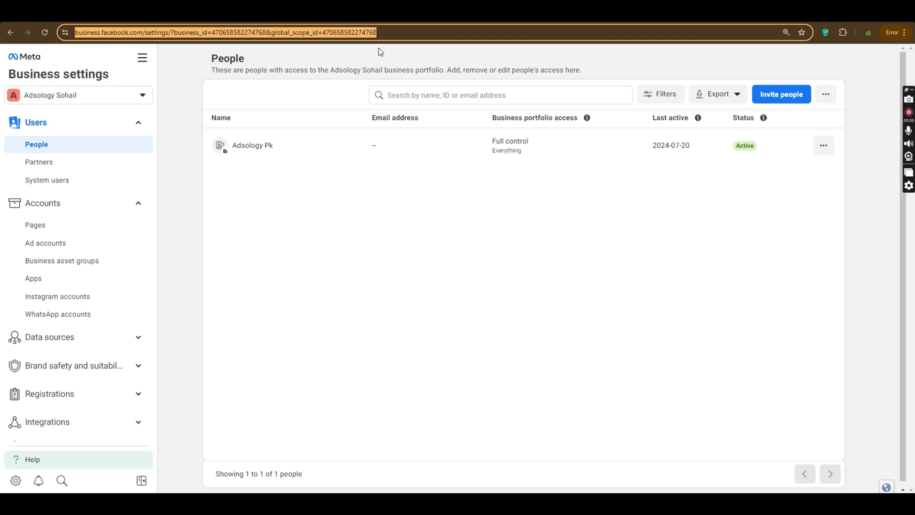
pyautogui.click(204, 188)
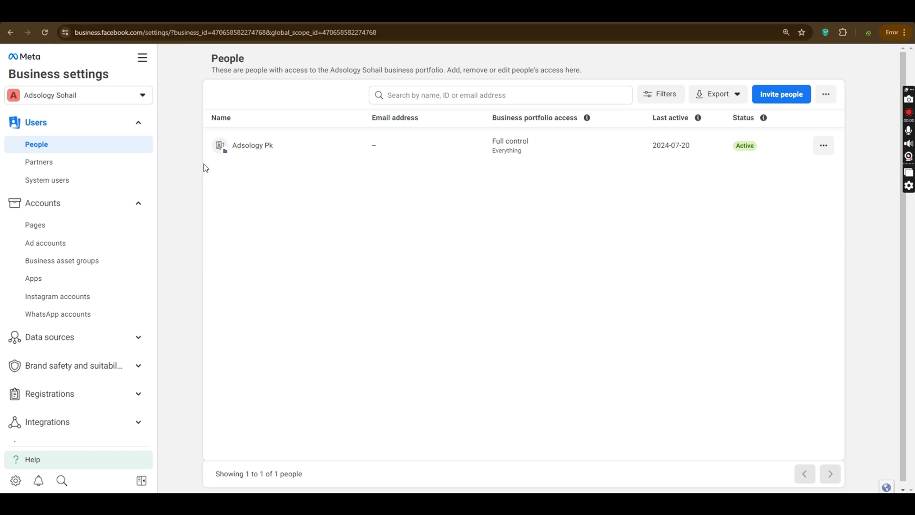
pyautogui.click(95, 228)
pyautogui.click(97, 243)
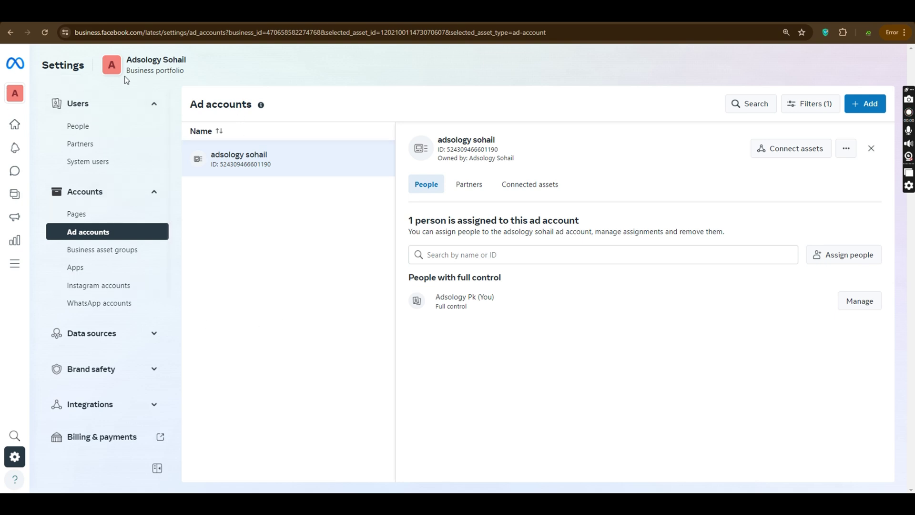
# Step: Browse the business portfolio list and select the Adsology Sohail portfolio entry
pyautogui.tripleClick(125, 73)
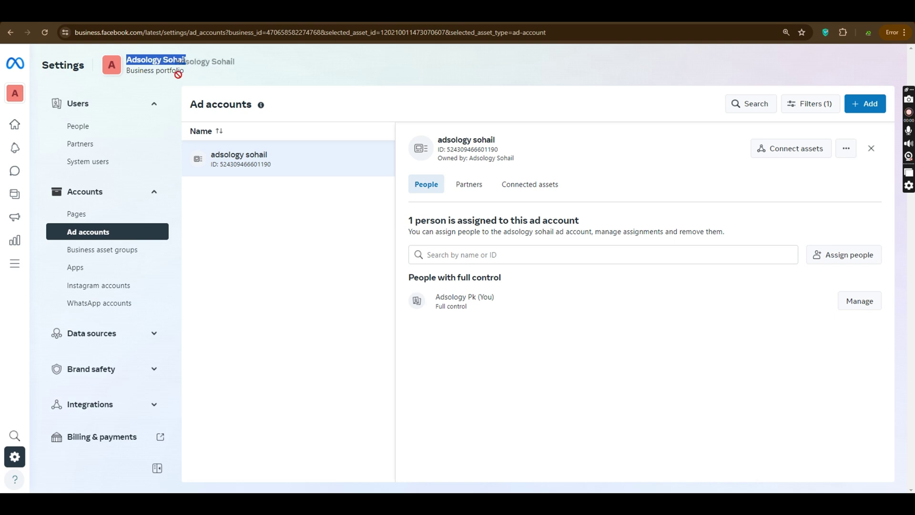
pyautogui.moveTo(195, 73); pyautogui.dragTo(138, 77)
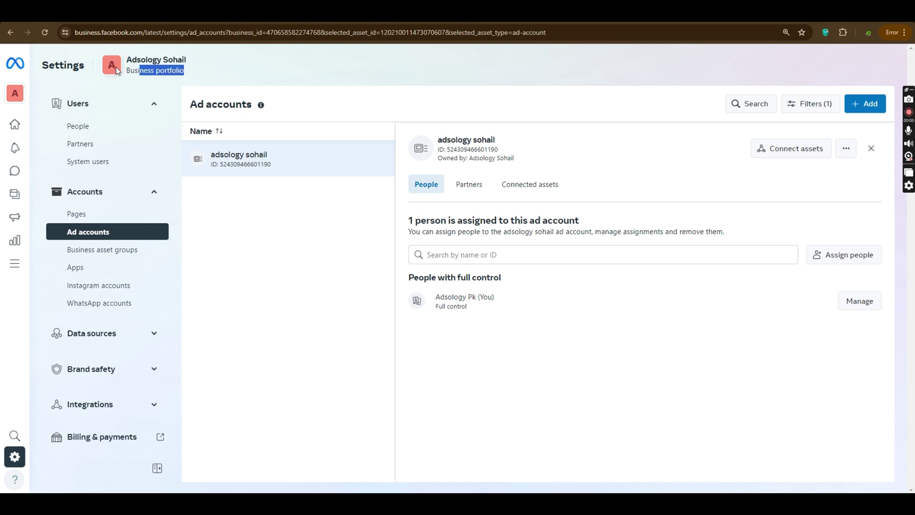
pyautogui.moveTo(19, 69)
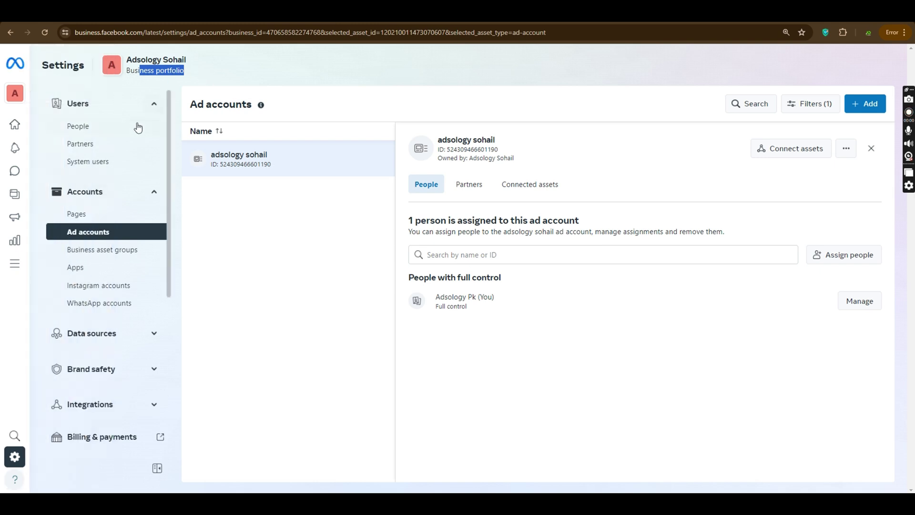
pyautogui.scroll(-5, 122, 229)
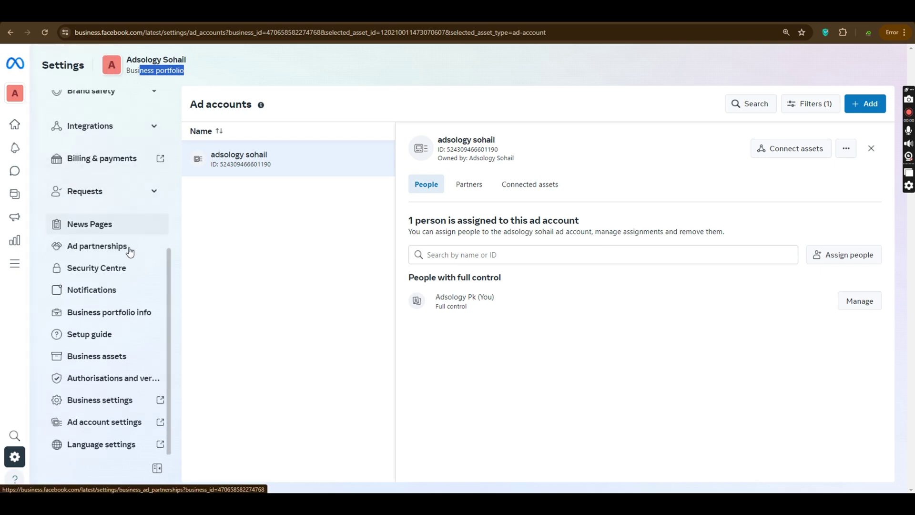
pyautogui.scroll(5, 124, 207)
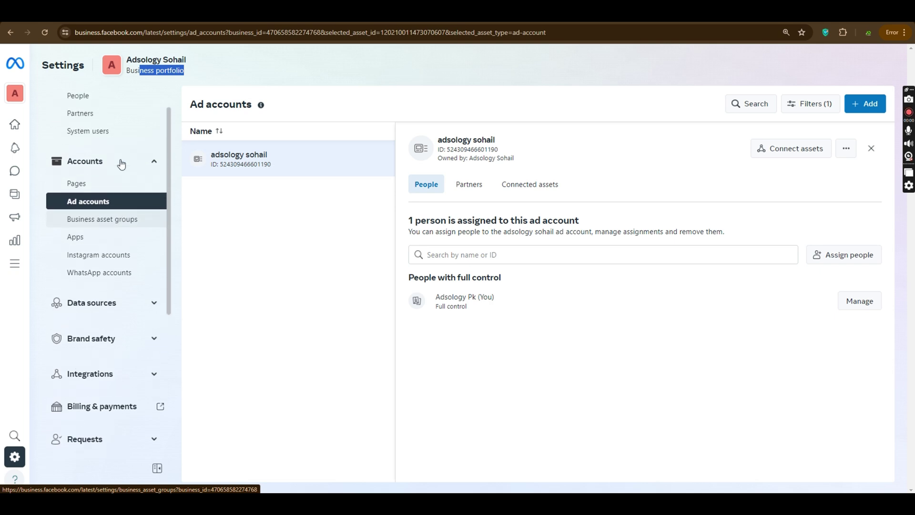
pyautogui.scroll(-5, 116, 182)
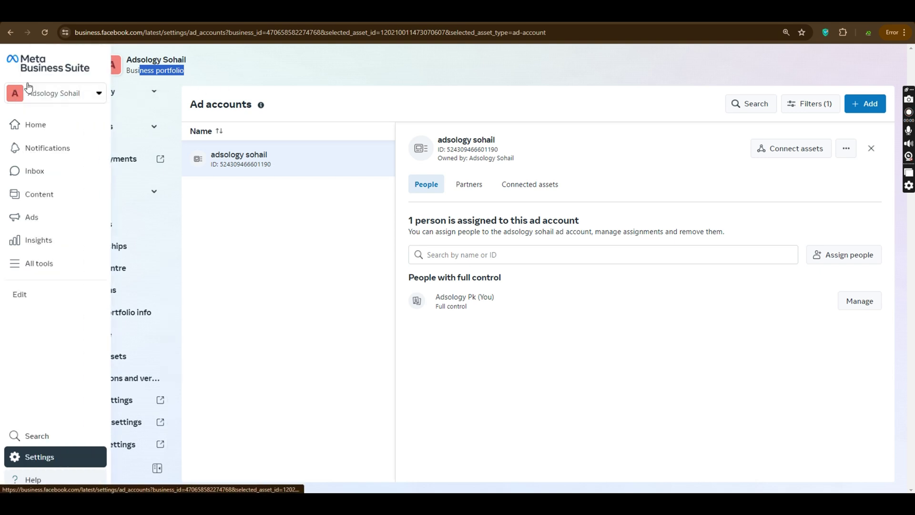
pyautogui.click(72, 96)
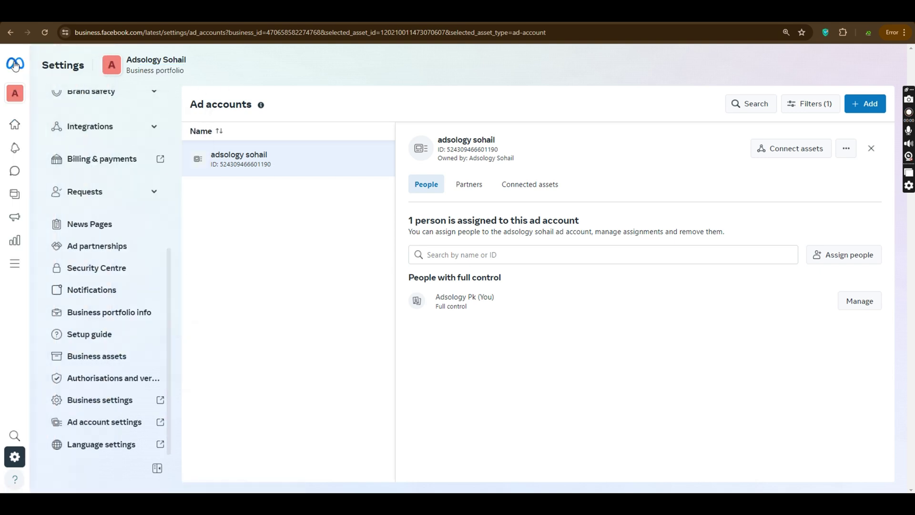
pyautogui.moveTo(19, 92)
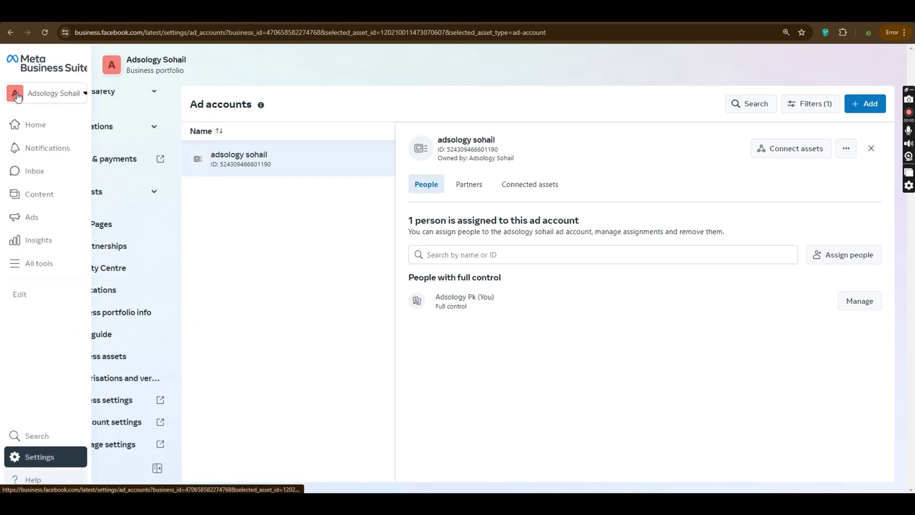
pyautogui.click(84, 94)
pyautogui.scroll(-5, 168, 193)
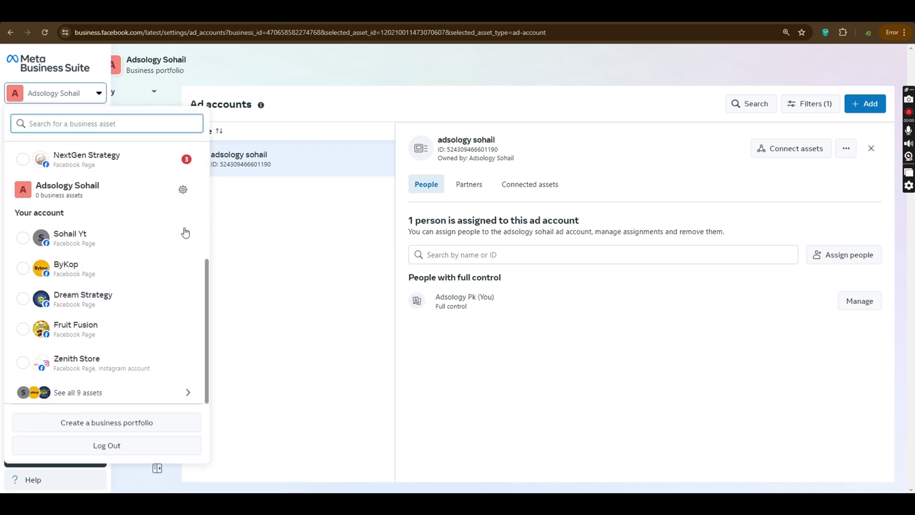
pyautogui.click(181, 189)
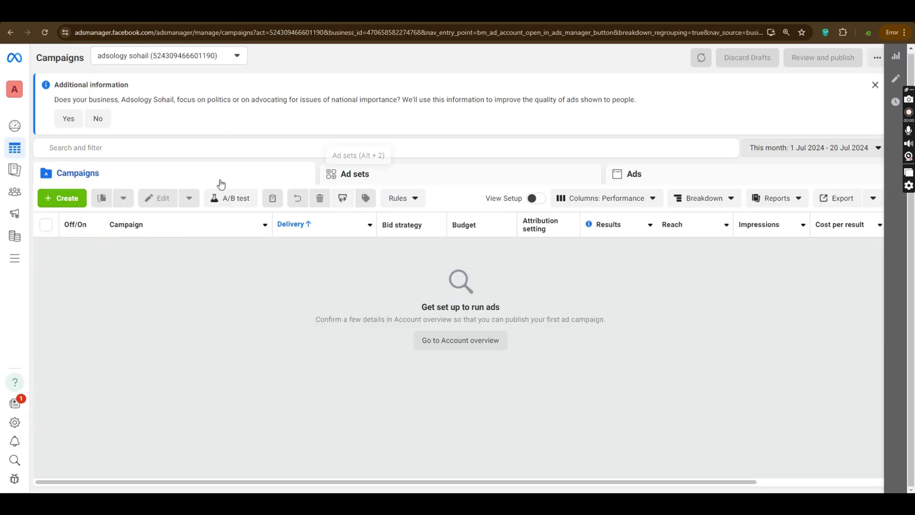
pyautogui.click(388, 180)
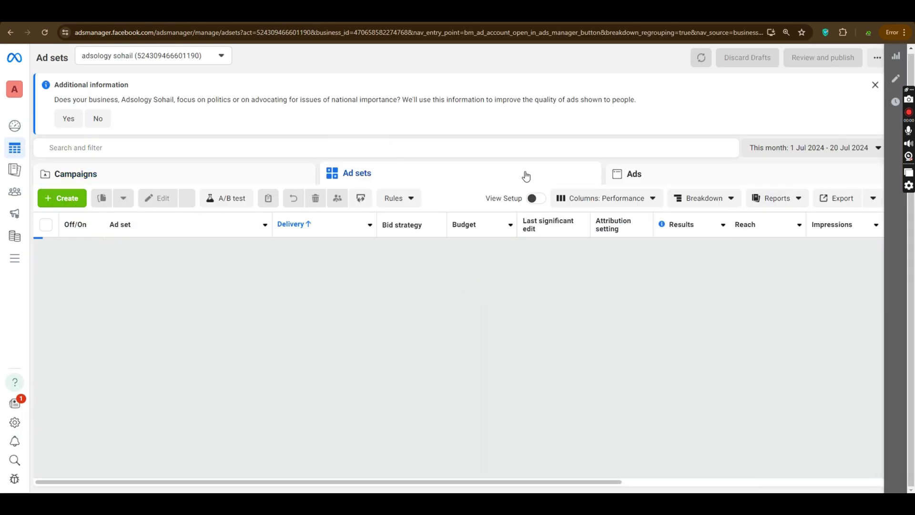
pyautogui.click(651, 174)
pyautogui.click(285, 178)
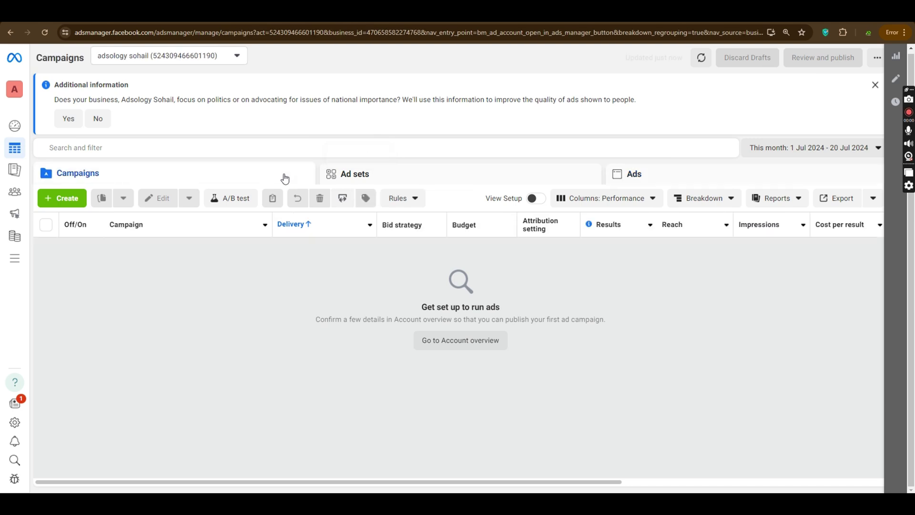
pyautogui.moveTo(15, 158)
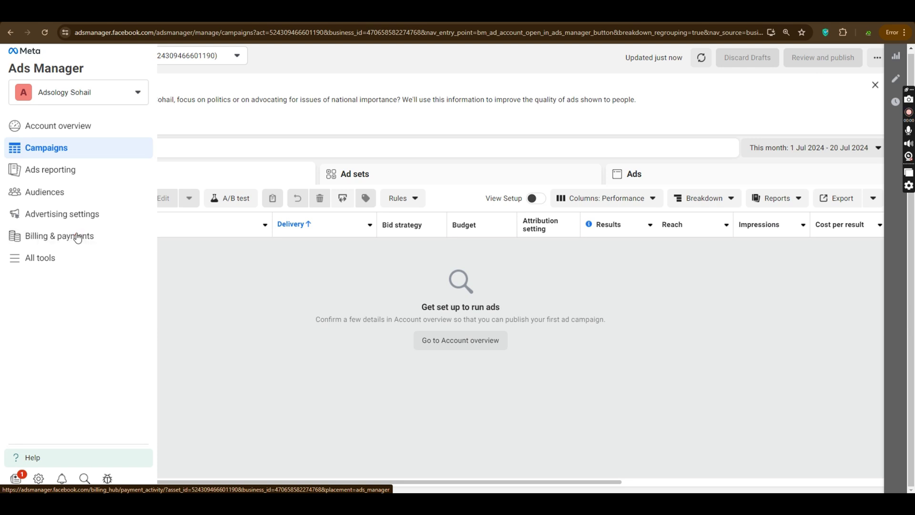
# Step: View Billing & payments and All tools, dismiss the request error, then return to Campaigns
pyautogui.click(78, 238)
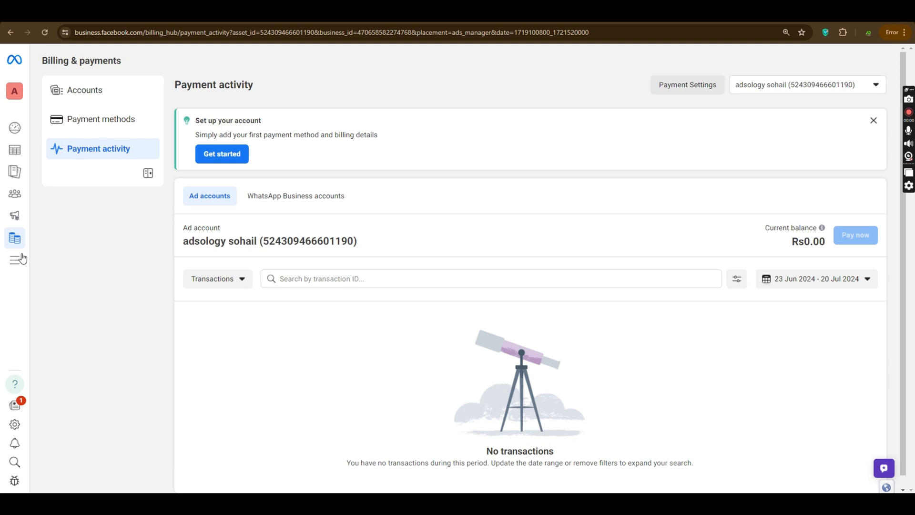
pyautogui.click(43, 259)
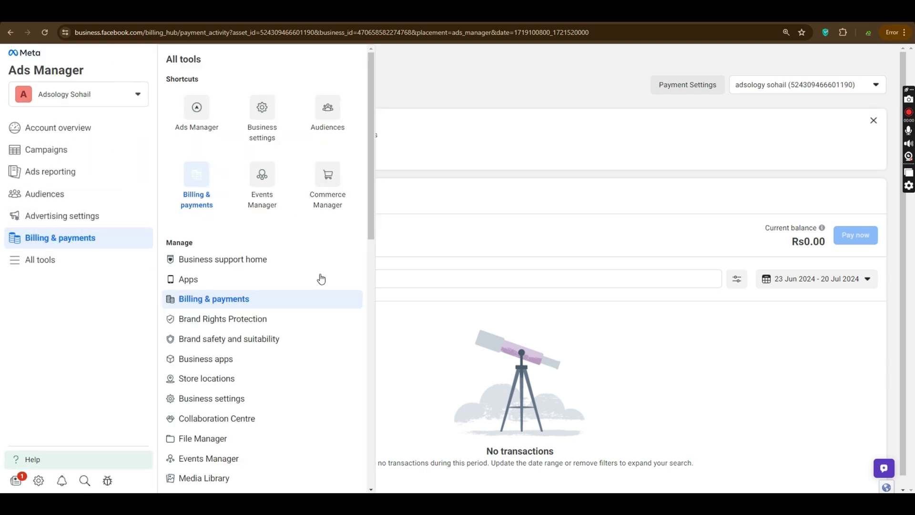
pyautogui.scroll(-4, 318, 278)
pyautogui.scroll(-8, 260, 236)
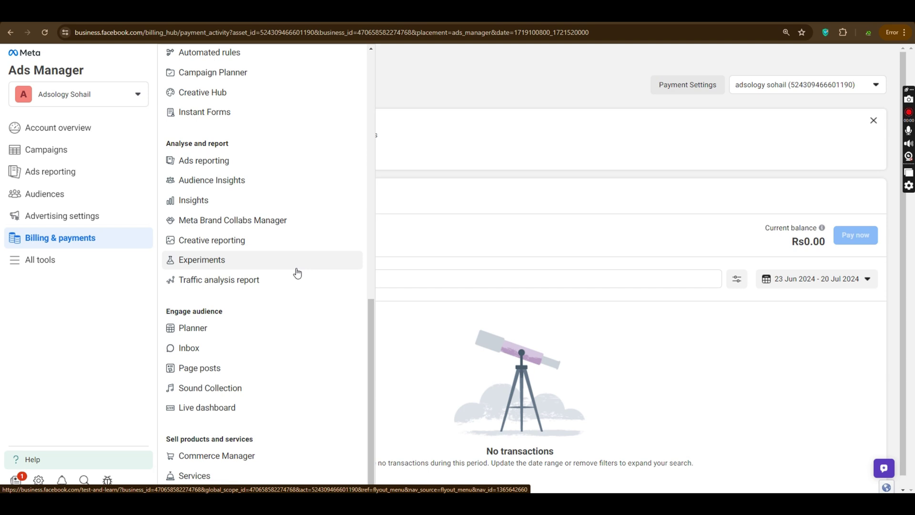
pyautogui.scroll(8, 298, 273)
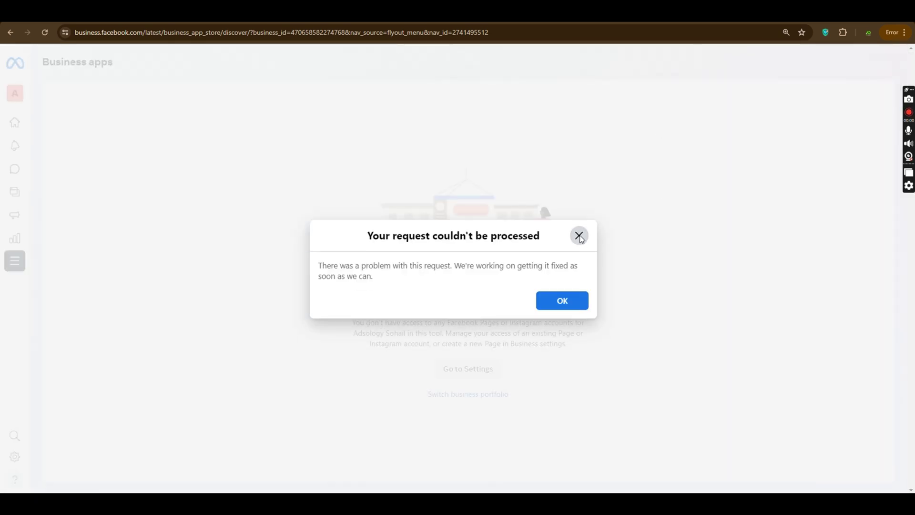
pyautogui.click(579, 236)
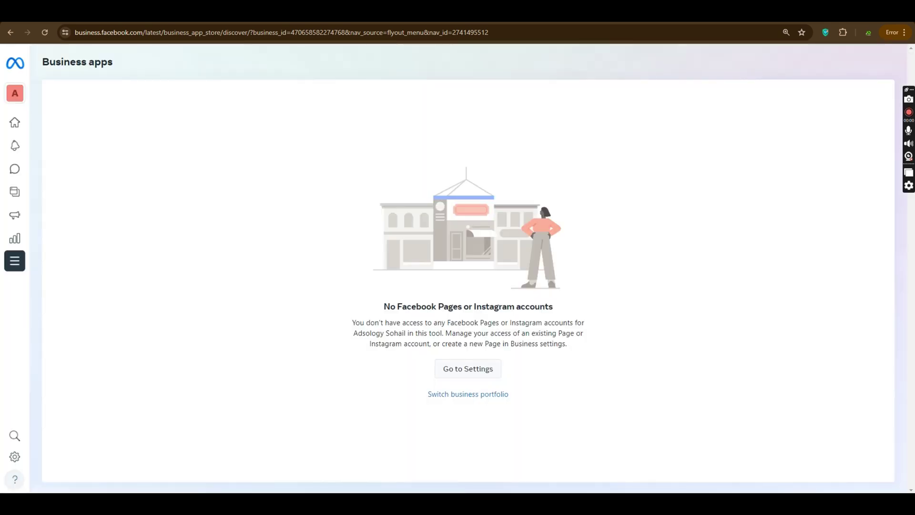
pyautogui.click(10, 32)
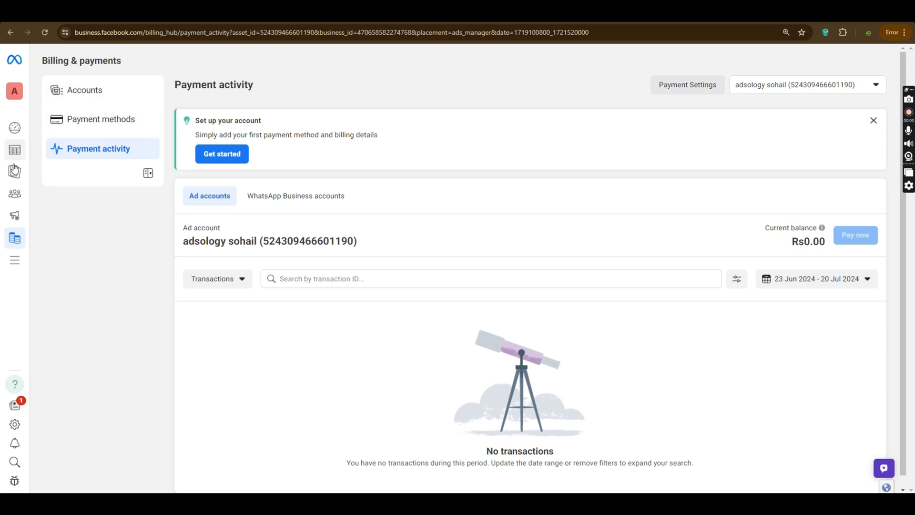
pyautogui.click(36, 162)
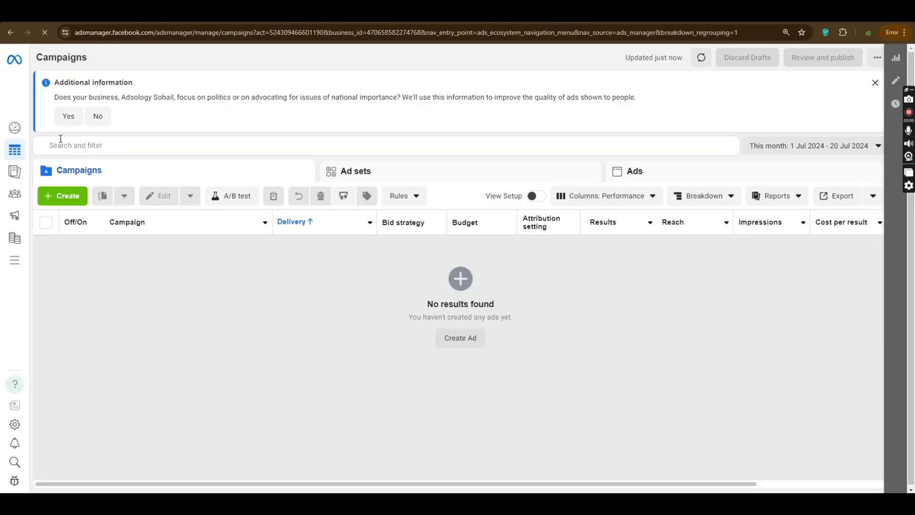
# Step: Open the Create new campaign dialog for adsology sohail and zoom the browser to 125%
pyautogui.click(62, 195)
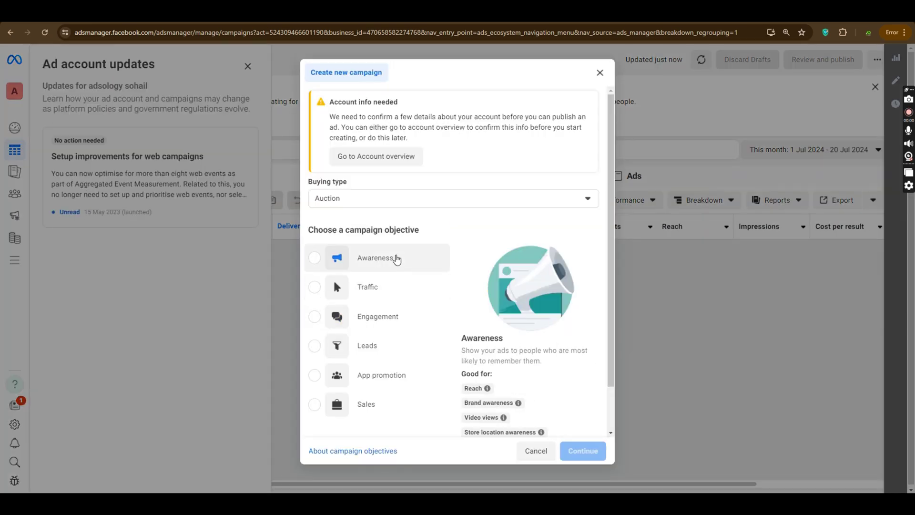
pyautogui.hotkey('ctrl', '+')
pyautogui.hotkey('ctrl', '+')
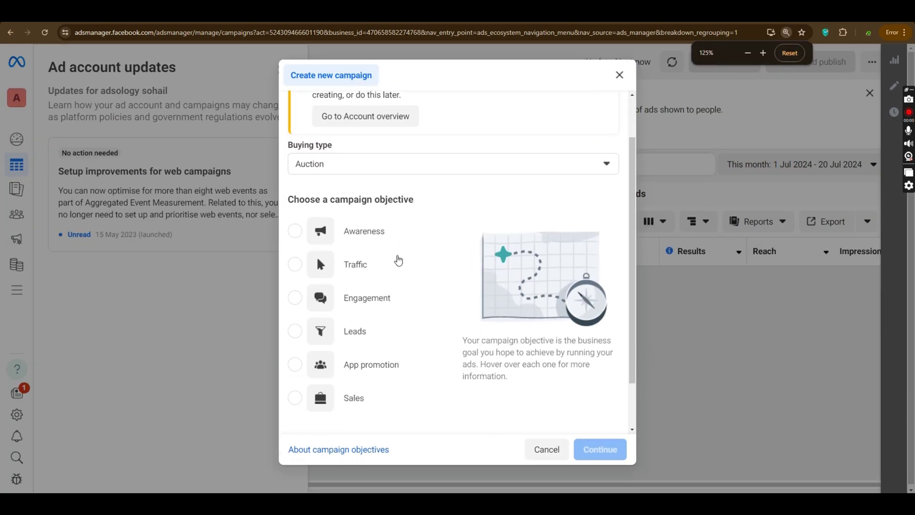
pyautogui.scroll(-1, 399, 260)
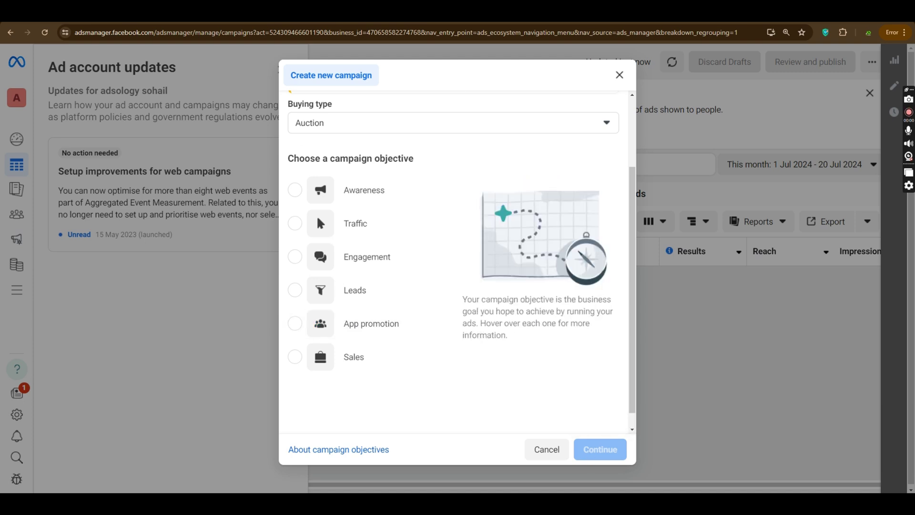
pyautogui.hotkey('alt', 'Tab')
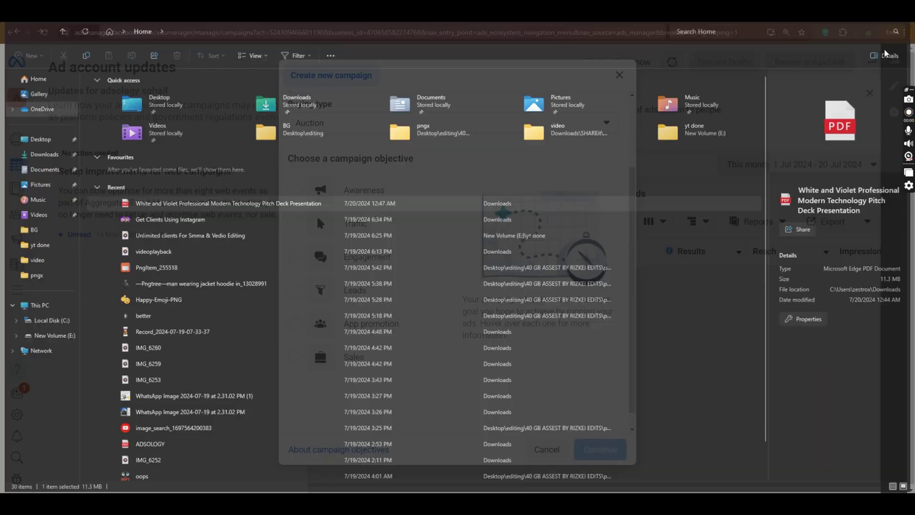
# Step: Bring the pitch deck PDF forward and scroll to page 4, the Freelancing, Businesses and Dropshipping slide
pyautogui.hotkey('alt', 'Tab')
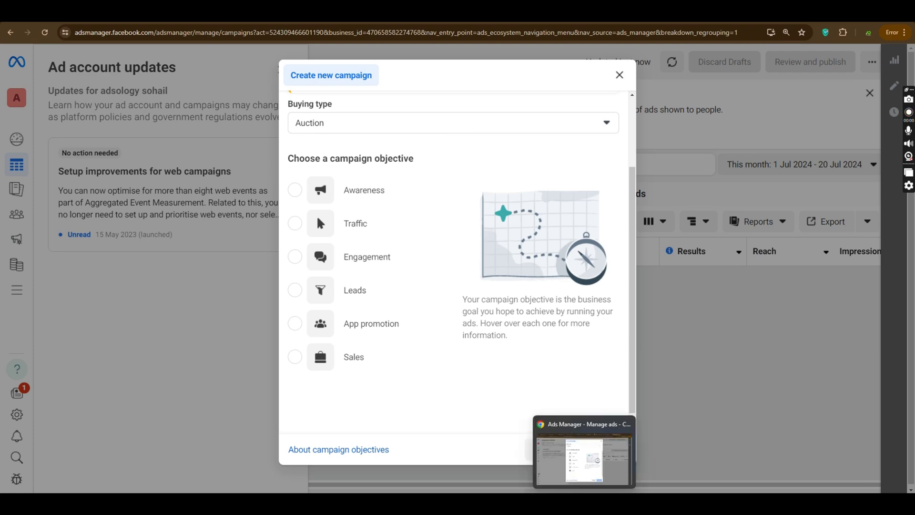
pyautogui.moveTo(501, 504)
pyautogui.click(500, 460)
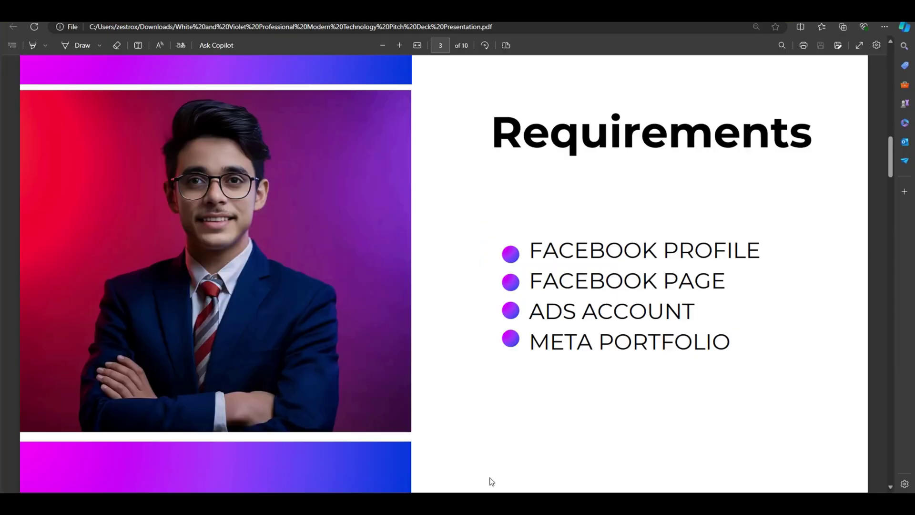
pyautogui.scroll(-5, 519, 165)
pyautogui.scroll(-10, 519, 166)
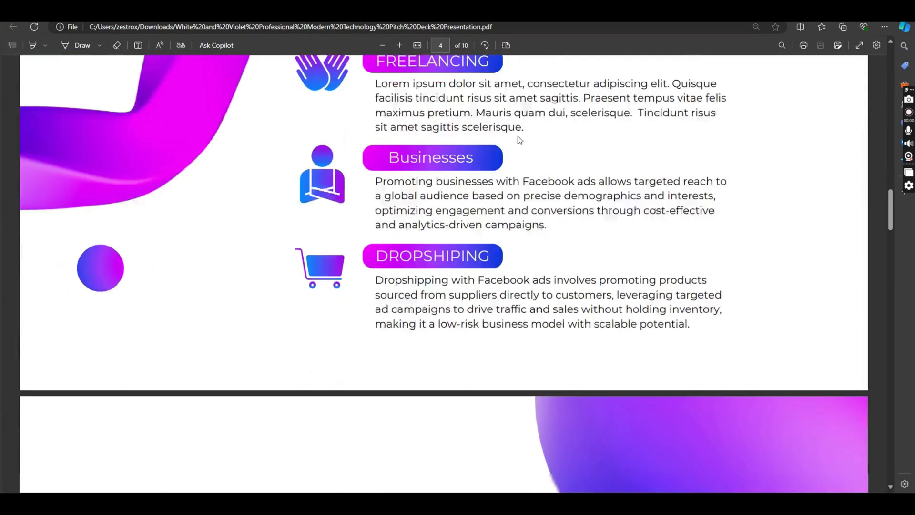
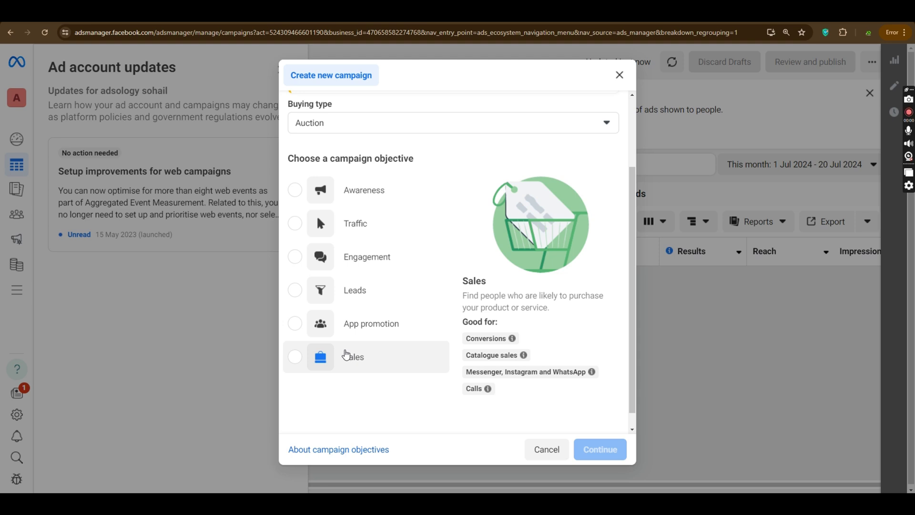
# Step: Enlarge the page and try the Engagement, Leads and Sales campaign objectives
pyautogui.hotkey('ctrl', '+')
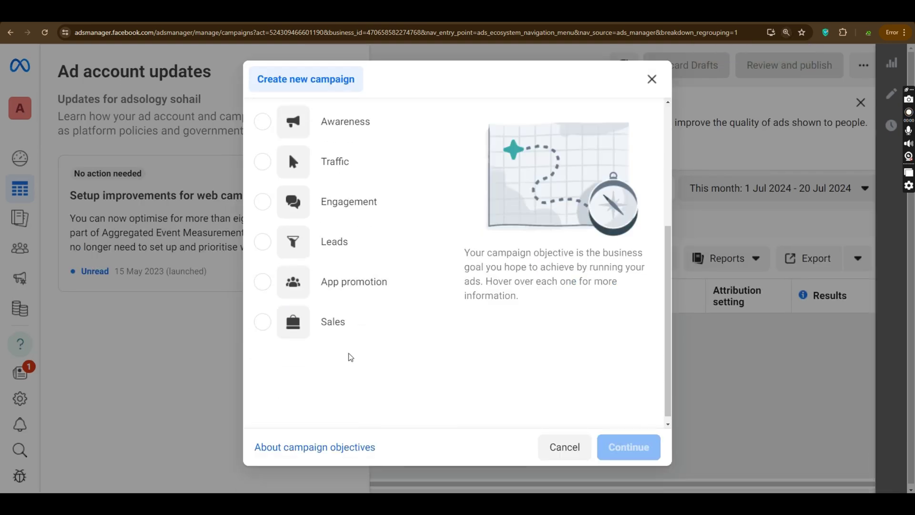
pyautogui.moveTo(331, 205)
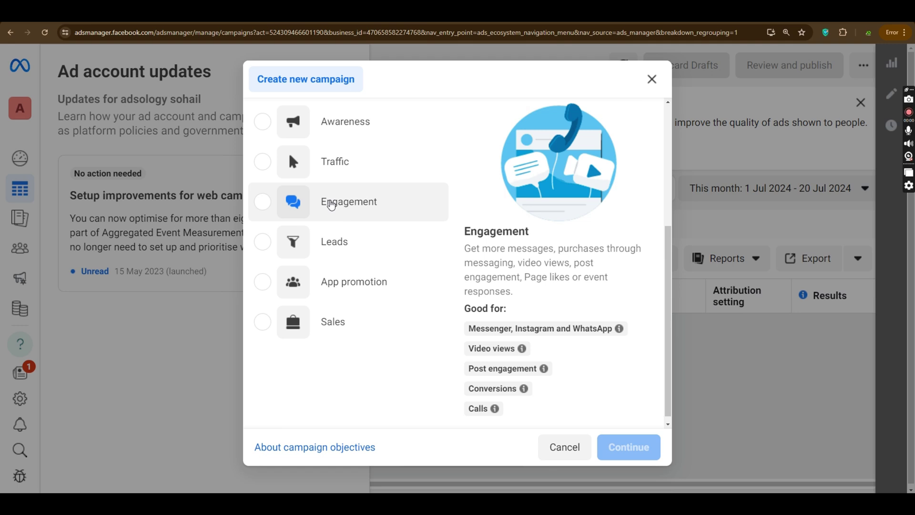
pyautogui.click(331, 204)
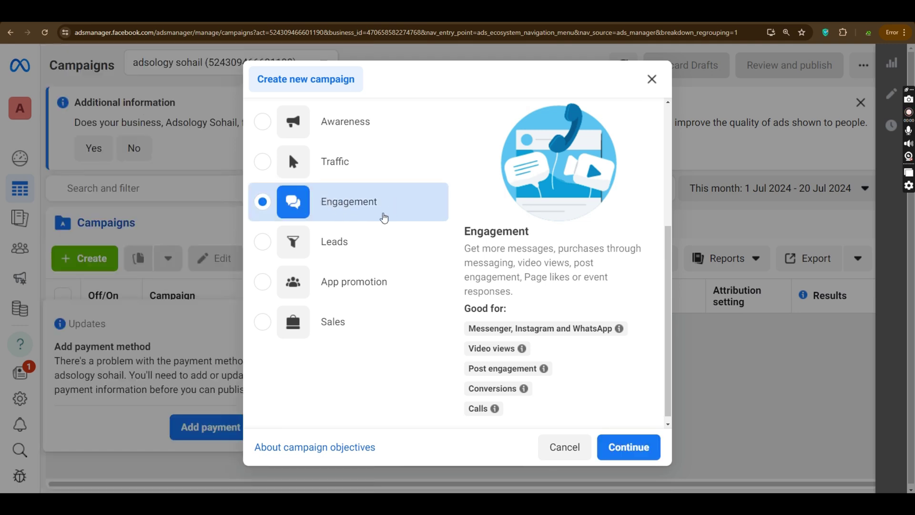
pyautogui.click(356, 251)
pyautogui.click(342, 334)
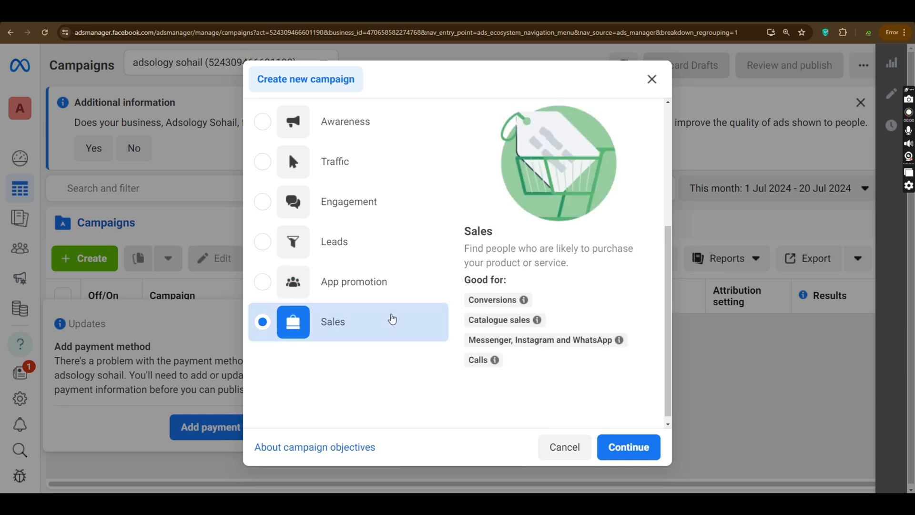
# Step: Select Awareness as the objective and review its Good for list
pyautogui.click(362, 121)
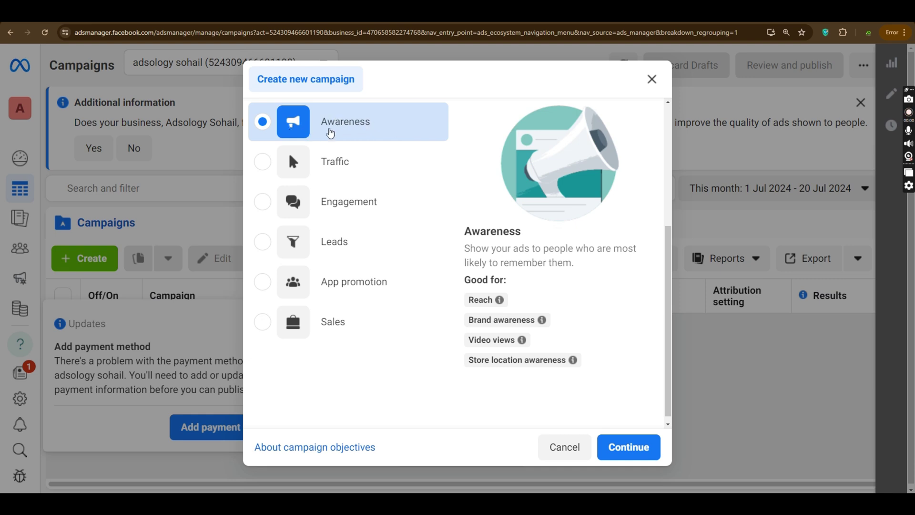
pyautogui.moveTo(471, 299)
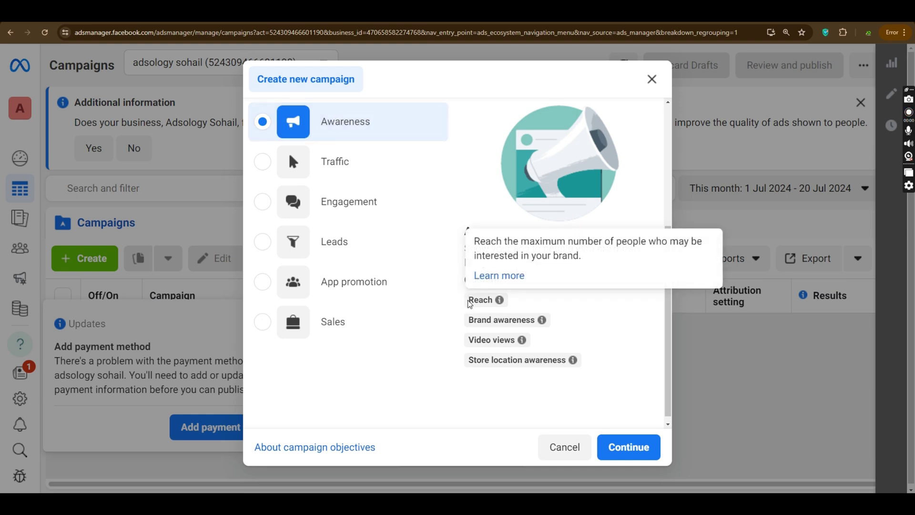
pyautogui.moveTo(465, 280); pyautogui.dragTo(585, 366)
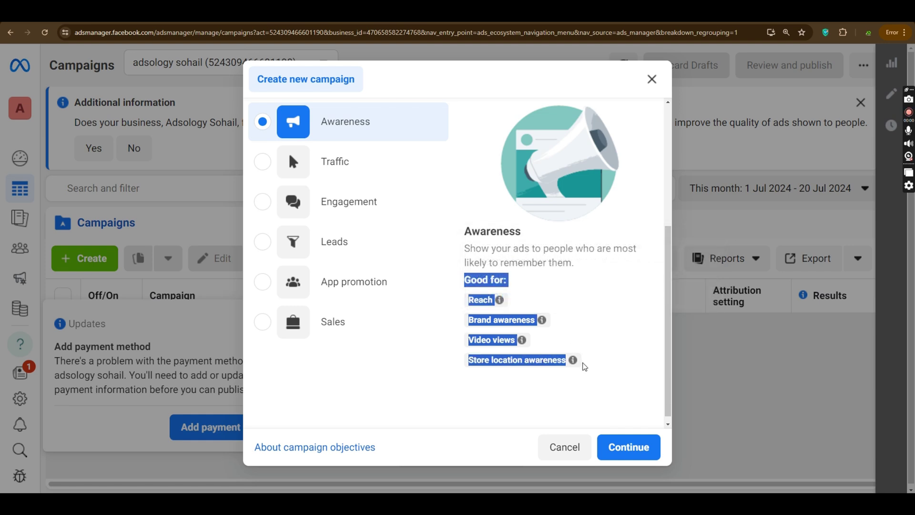
# Step: Select Traffic and review its goals: landing page views, Instagram profile visits, messaging, calls
pyautogui.click(551, 304)
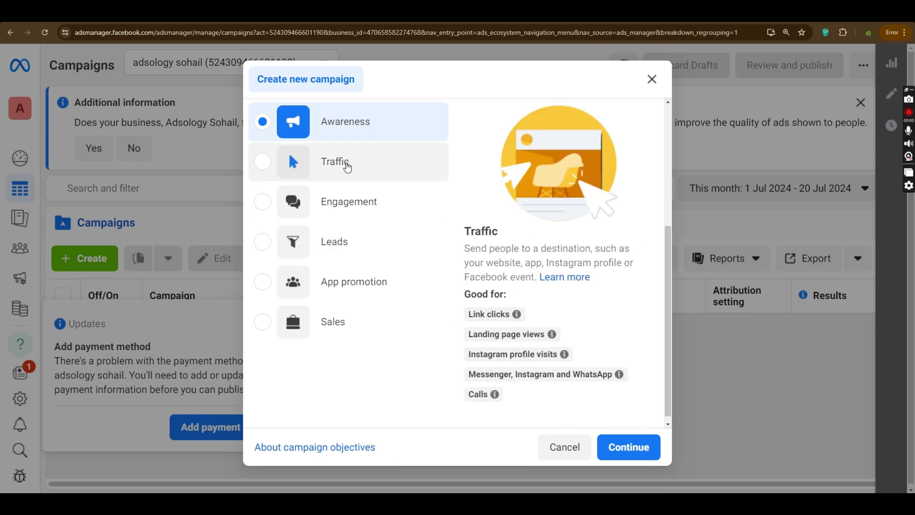
pyautogui.click(389, 166)
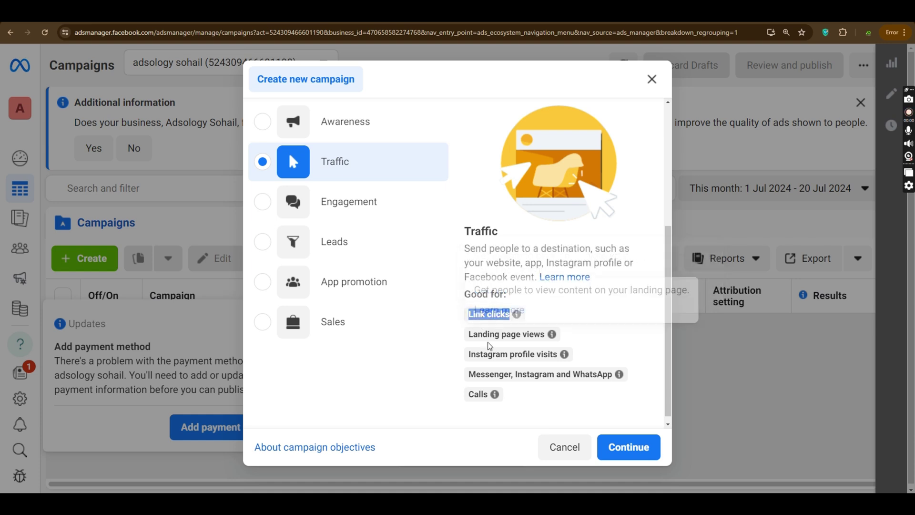
pyautogui.moveTo(468, 334); pyautogui.dragTo(528, 338)
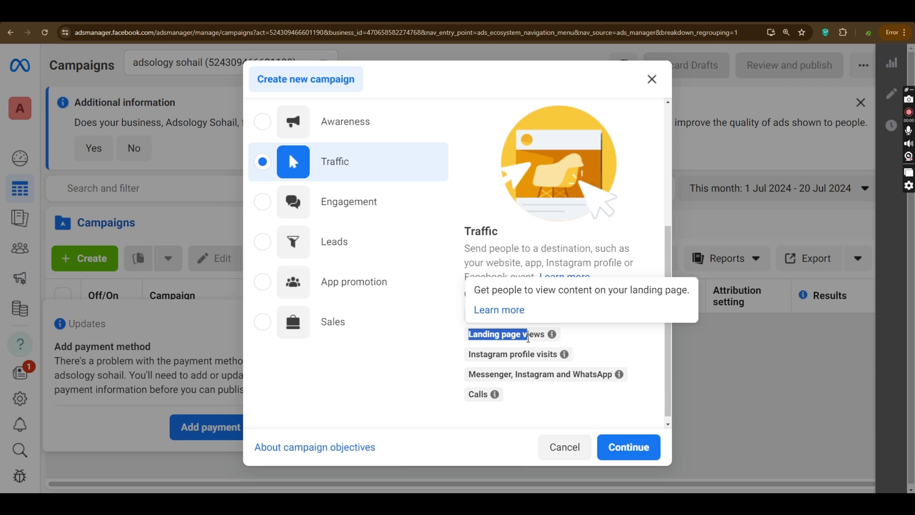
pyautogui.moveTo(466, 355); pyautogui.dragTo(552, 360)
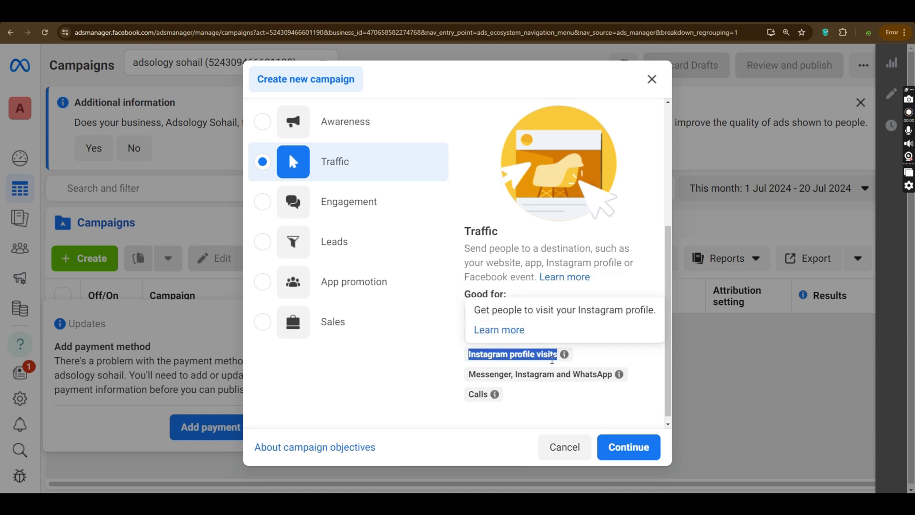
pyautogui.moveTo(470, 377)
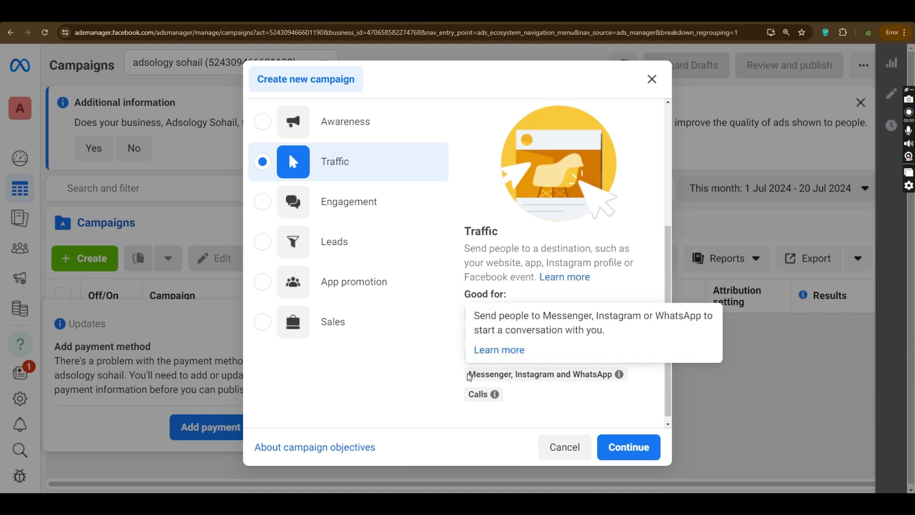
pyautogui.moveTo(469, 376); pyautogui.dragTo(615, 380)
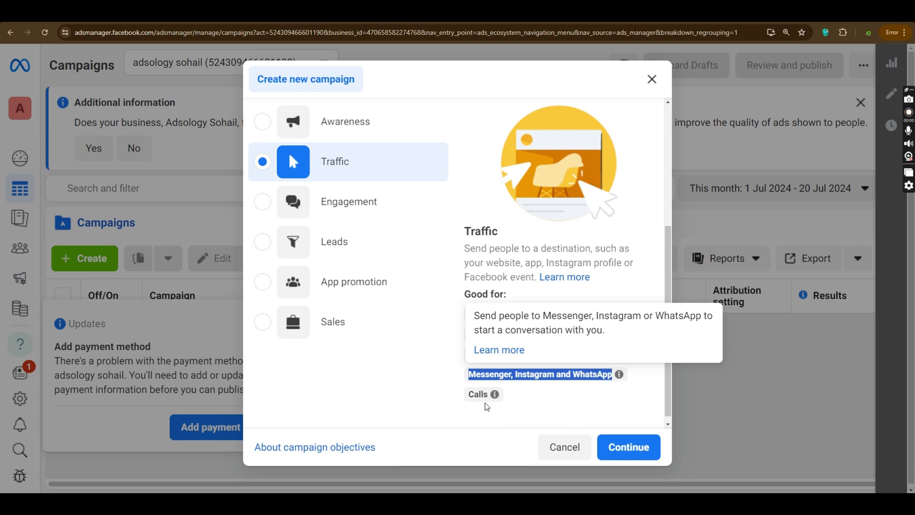
pyautogui.moveTo(468, 397); pyautogui.dragTo(522, 396)
pyautogui.click(523, 397)
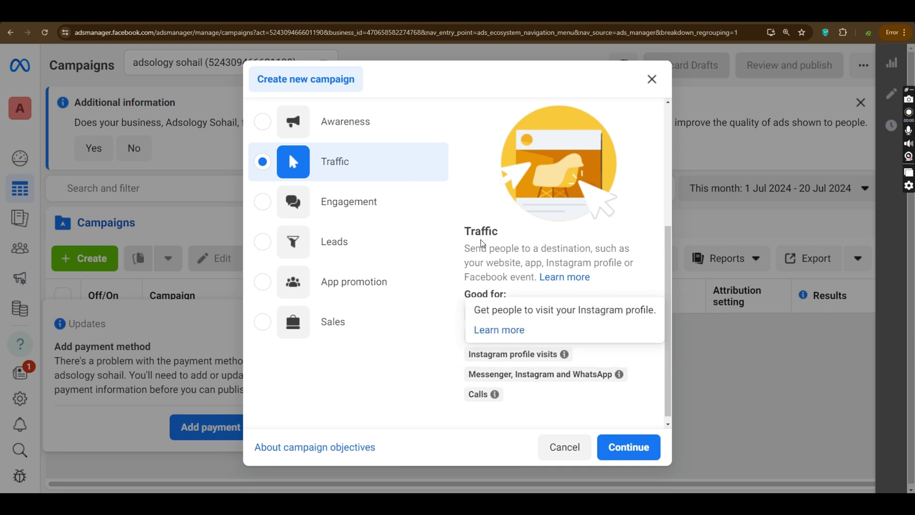
# Step: Try the Engagement objective and review its Messenger, Instagram and WhatsApp goal
pyautogui.click(358, 205)
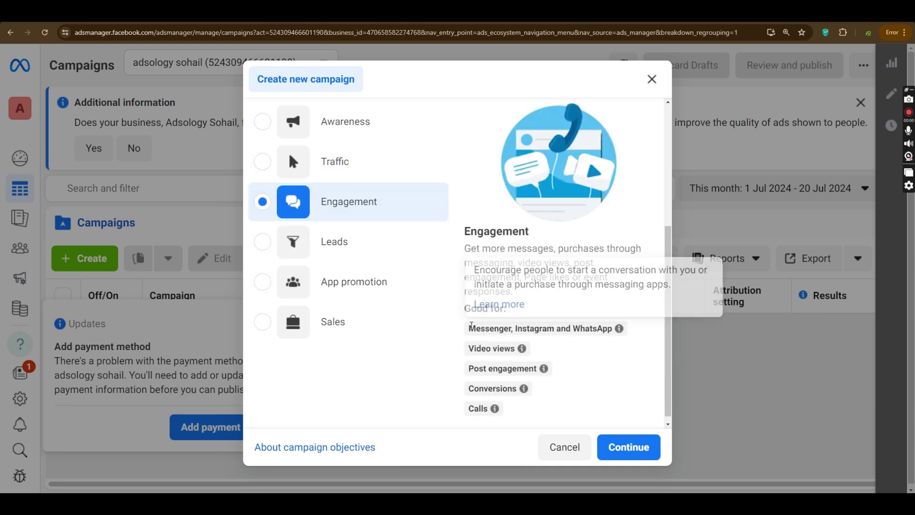
pyautogui.moveTo(468, 328); pyautogui.dragTo(611, 342)
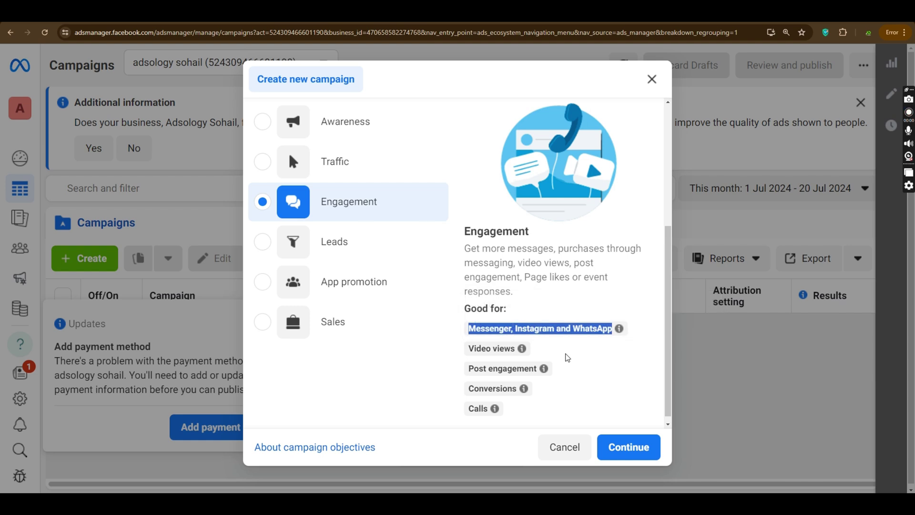
pyautogui.moveTo(487, 371)
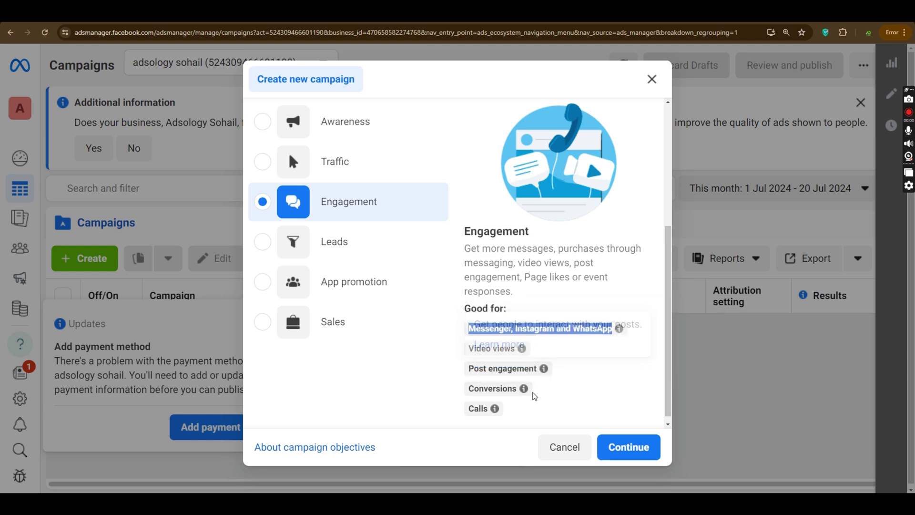
pyautogui.moveTo(471, 386)
pyautogui.scroll(-1, 472, 384)
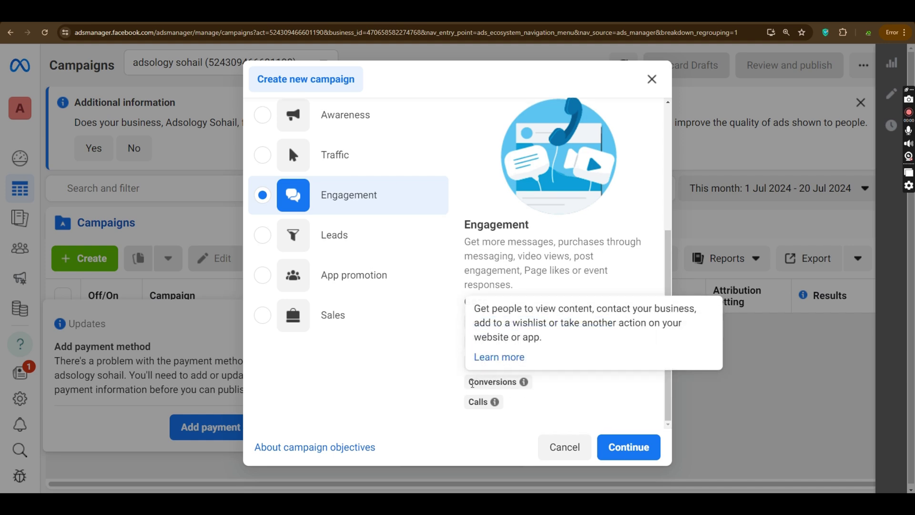
# Step: Select Leads as the objective and review its Good for goals
pyautogui.click(334, 235)
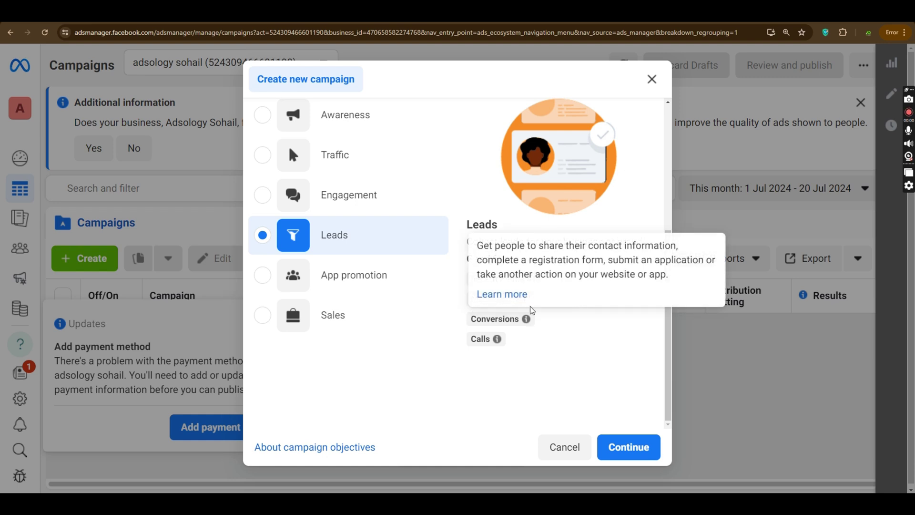
pyautogui.moveTo(555, 300)
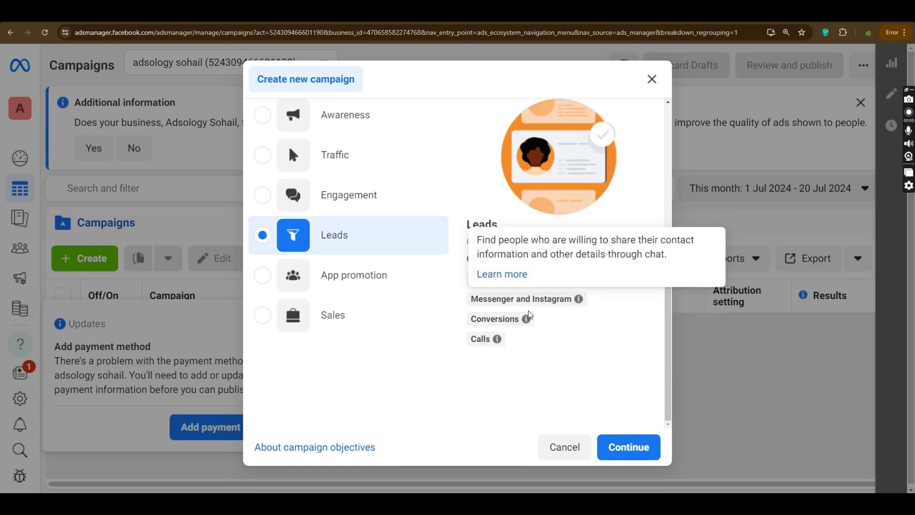
pyautogui.moveTo(508, 321)
pyautogui.moveTo(475, 340)
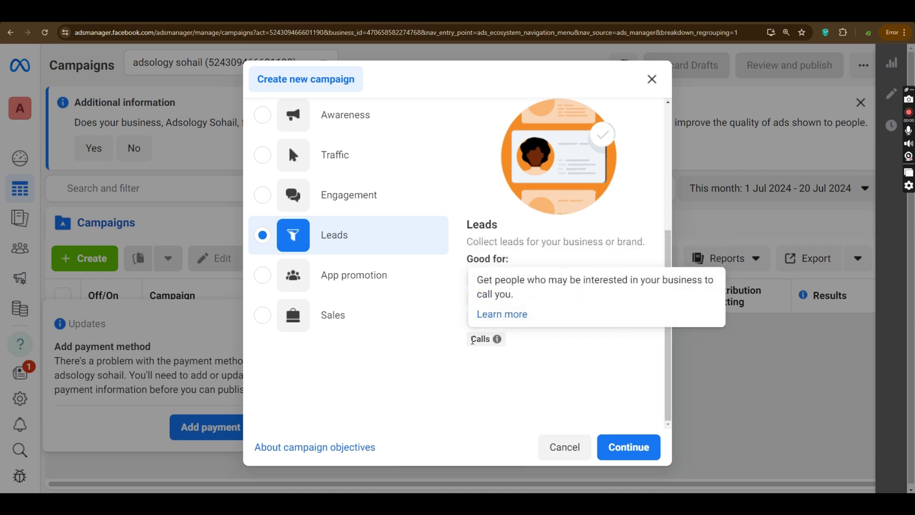
# Step: Try App promotion and Sales, then start a fresh campaign with Awareness selected
pyautogui.click(378, 274)
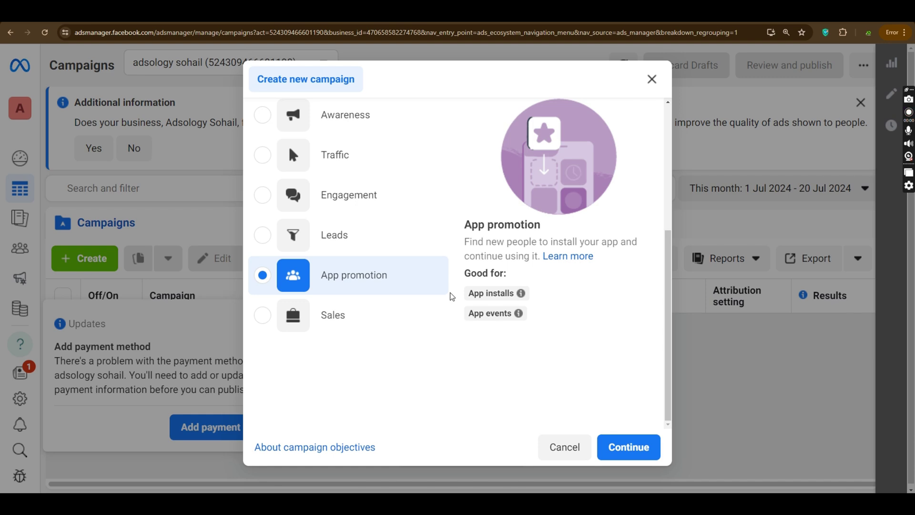
pyautogui.click(351, 312)
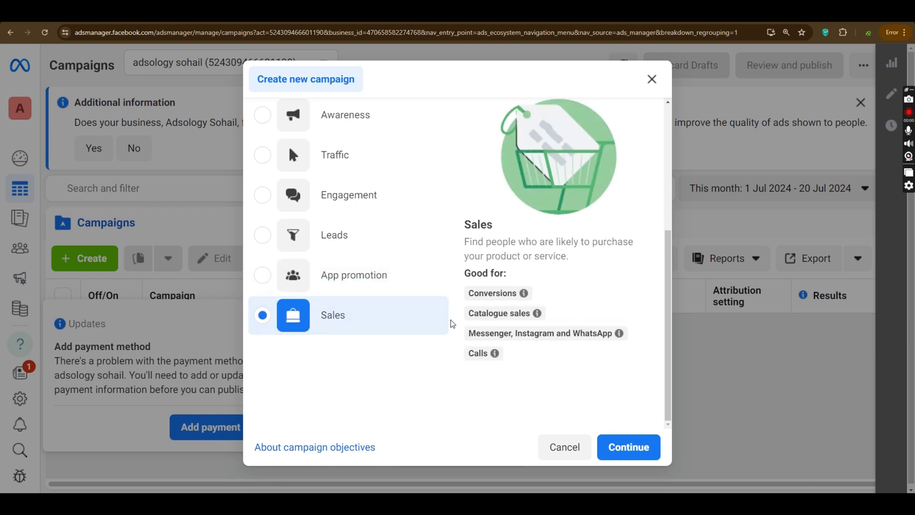
pyautogui.moveTo(487, 316)
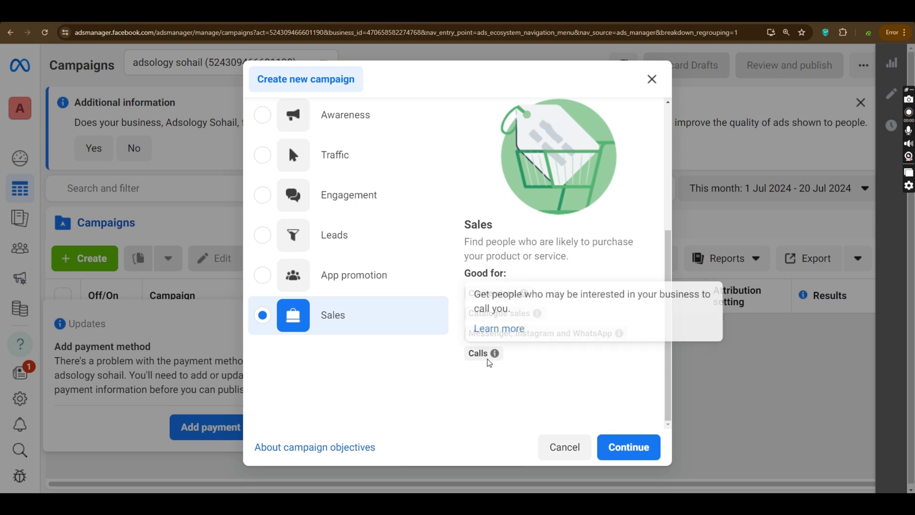
pyautogui.scroll(2, 329, 152)
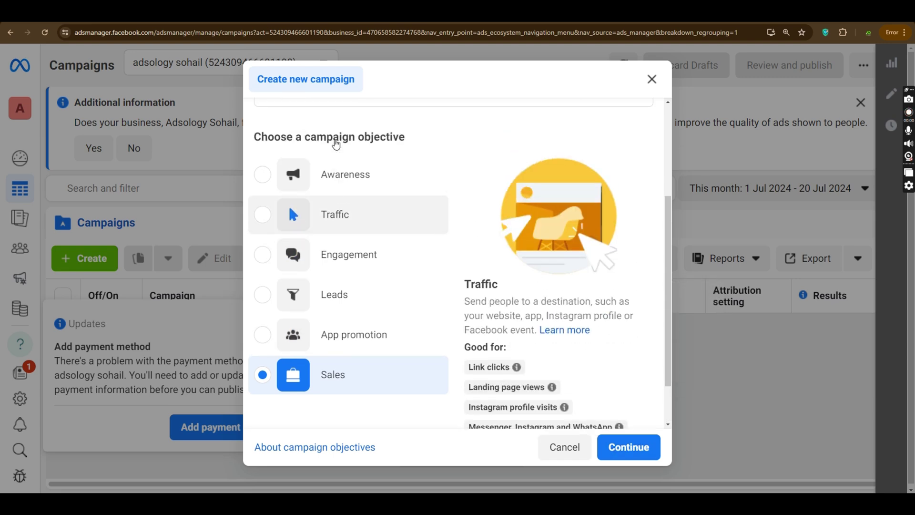
pyautogui.click(355, 210)
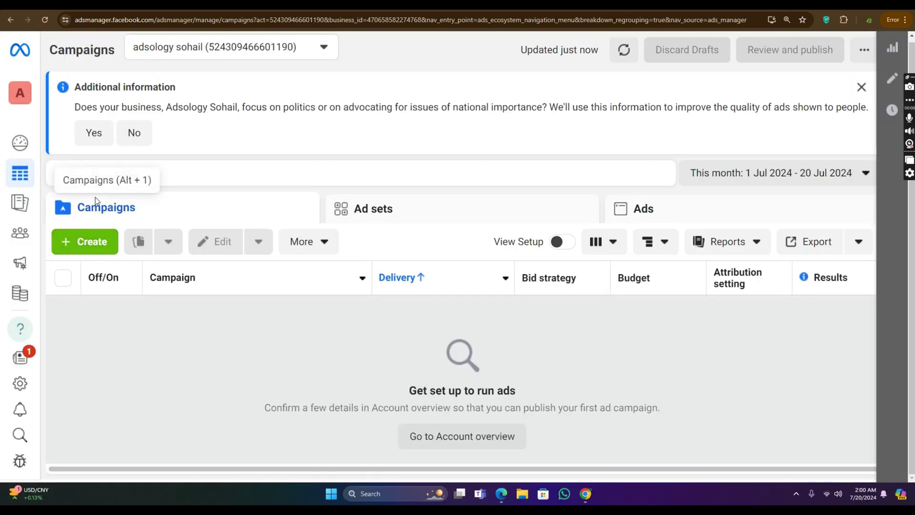
pyautogui.click(83, 242)
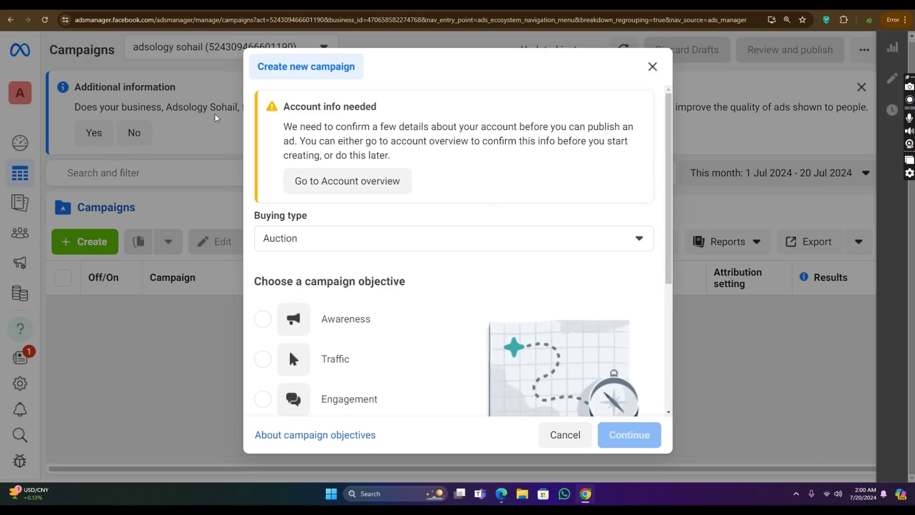
pyautogui.click(295, 305)
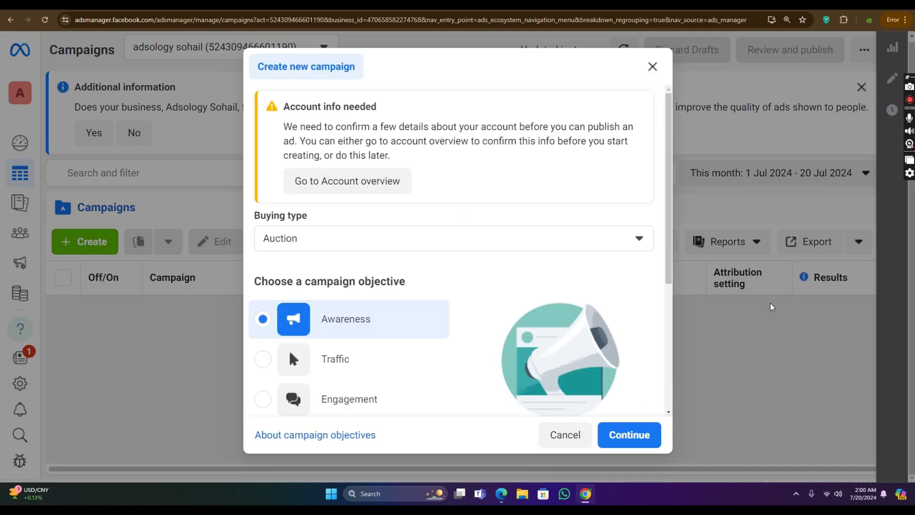
# Step: Continue with the Awareness objective and name the campaign 'cat'
pyautogui.click(644, 435)
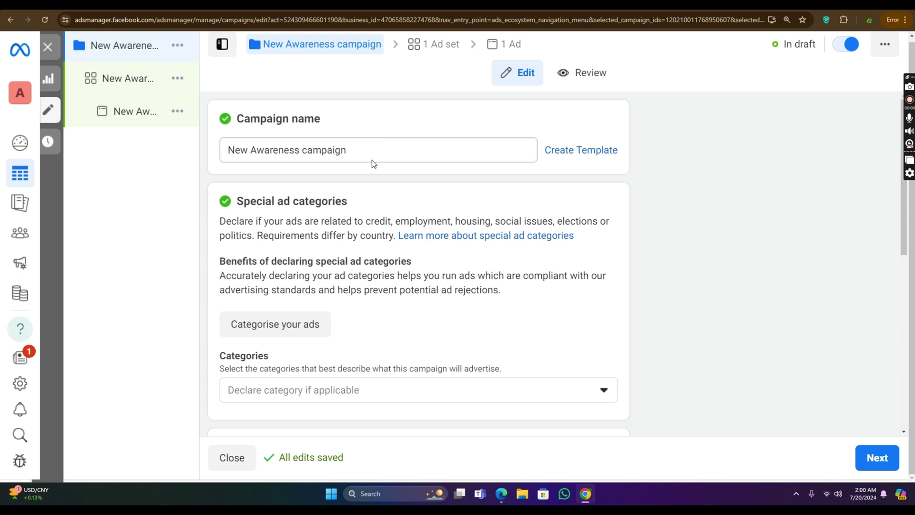
pyautogui.moveTo(112, 53)
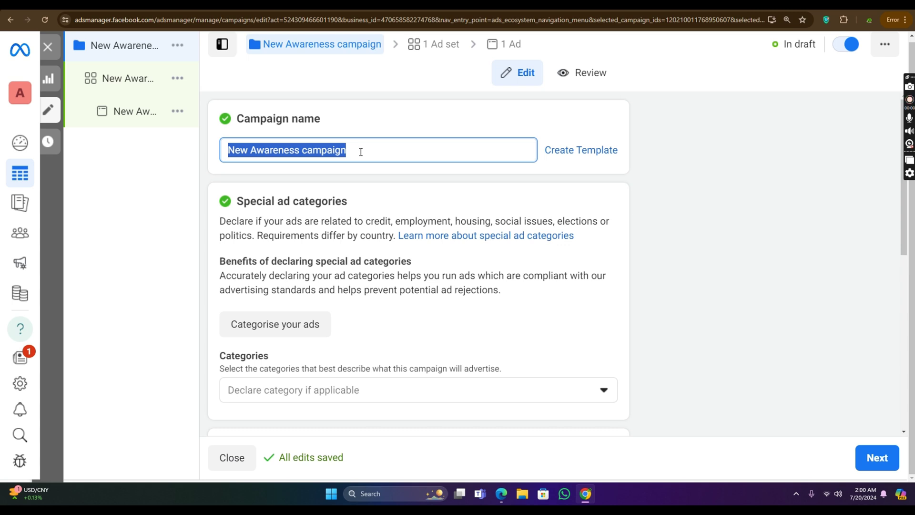
pyautogui.write('s')
pyautogui.press('BackSpace')
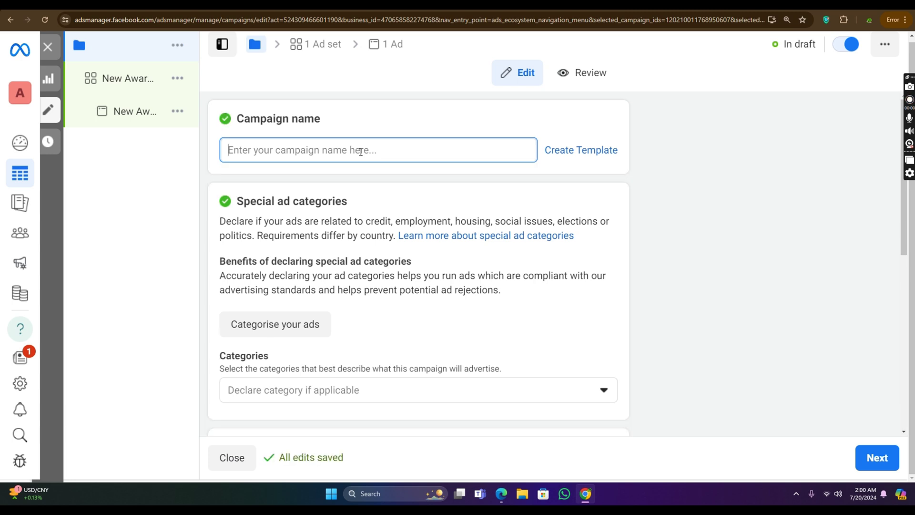
pyautogui.write('cat')
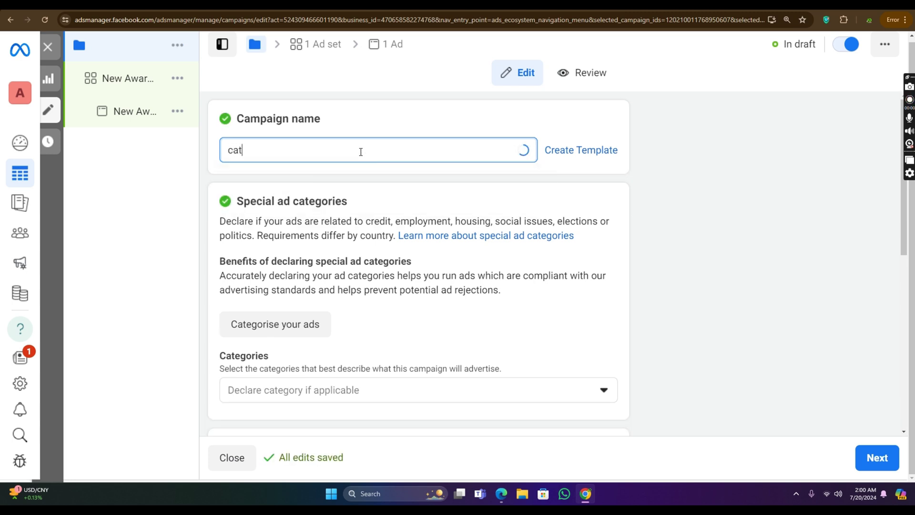
pyautogui.scroll(-1, 415, 194)
pyautogui.scroll(-7, 415, 194)
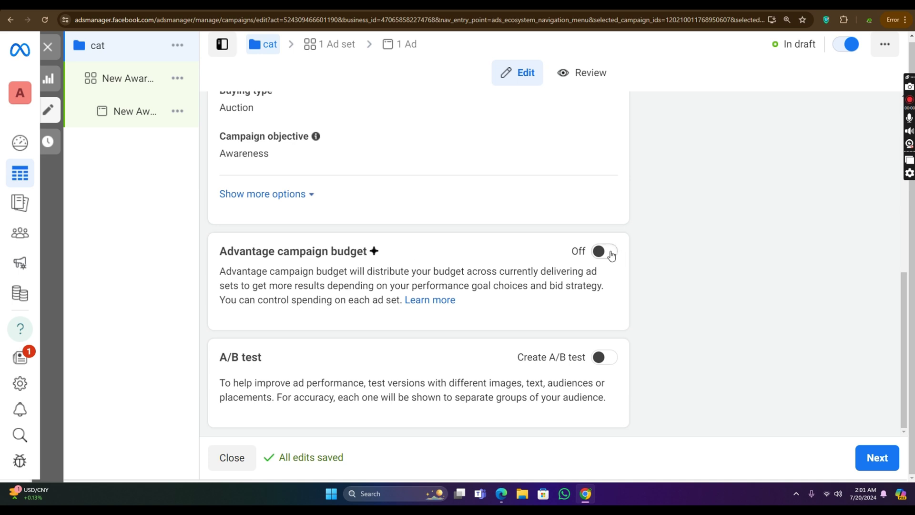
# Step: Try Advantage campaign budget at Rs525 daily, then turn it back off after the budget error
pyautogui.click(611, 256)
pyautogui.moveTo(514, 350); pyautogui.dragTo(422, 353)
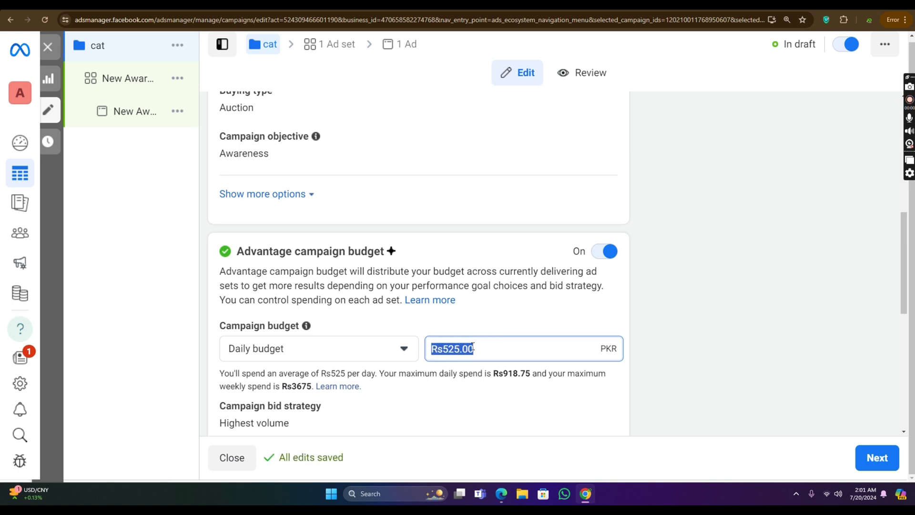
pyautogui.click(341, 355)
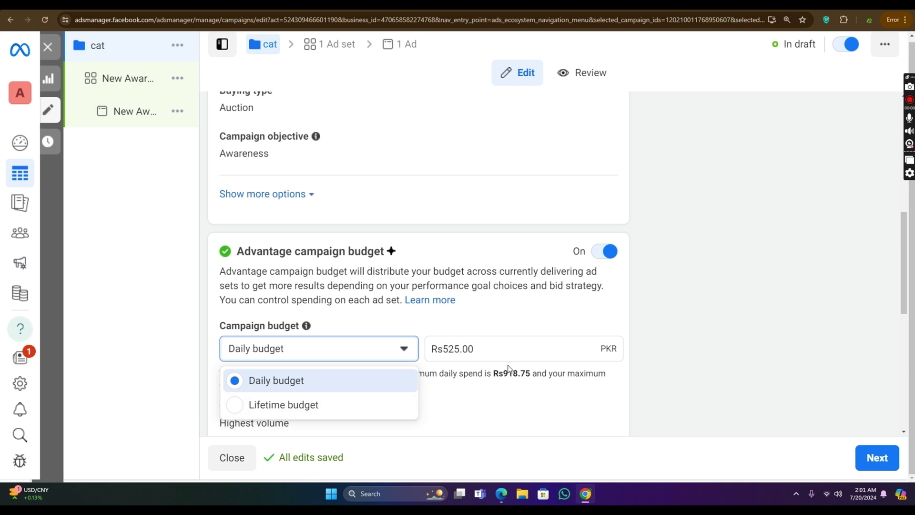
pyautogui.click(499, 353)
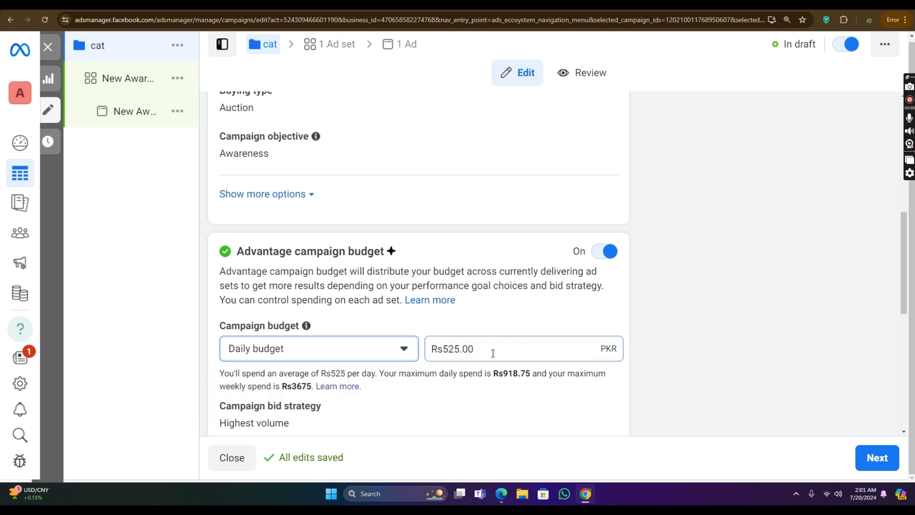
pyautogui.click(492, 354)
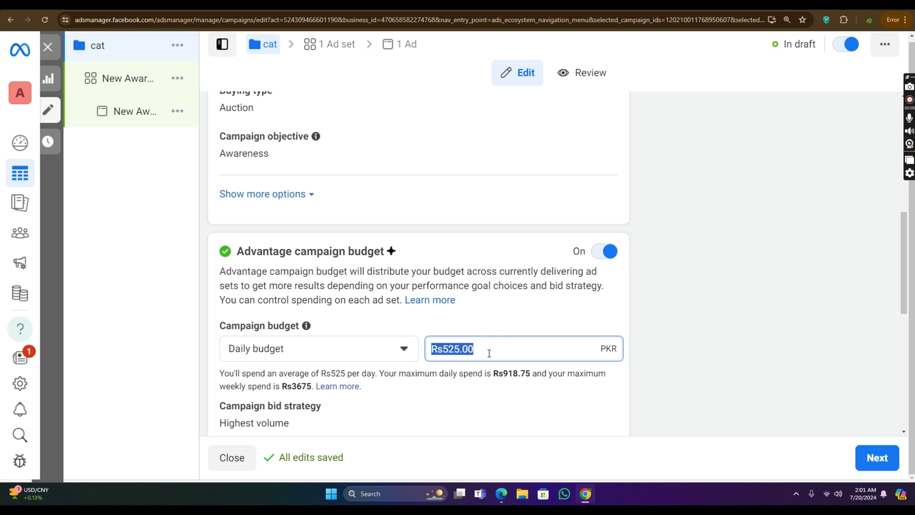
pyautogui.moveTo(483, 352); pyautogui.dragTo(399, 360)
pyautogui.write('500')
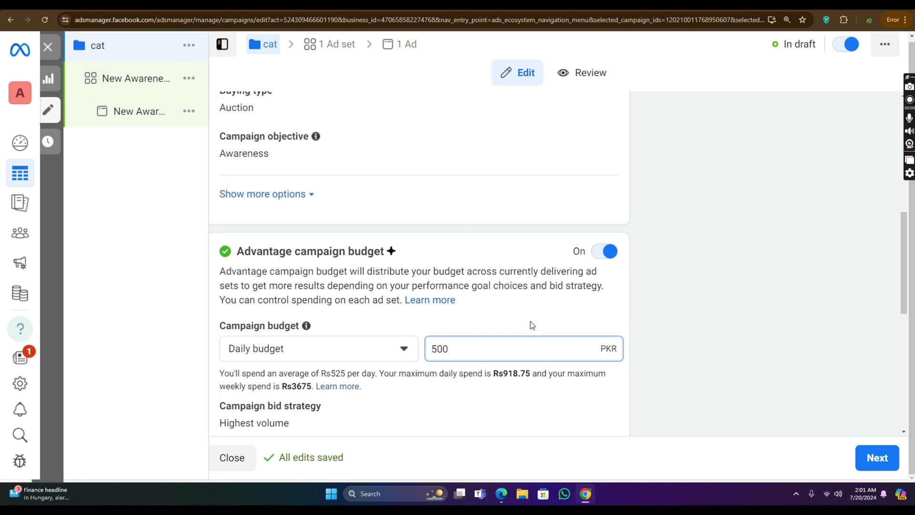
pyautogui.press('BackSpace')
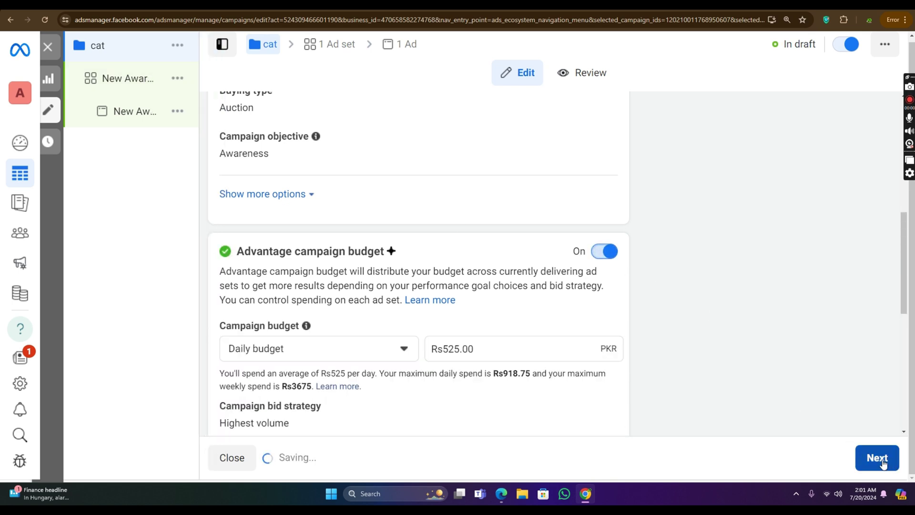
pyautogui.click(883, 462)
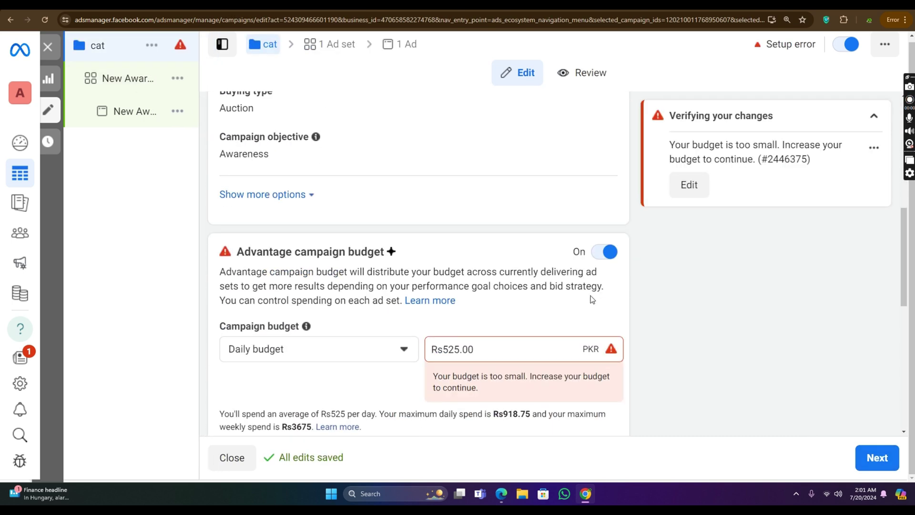
pyautogui.click(595, 259)
pyautogui.click(877, 457)
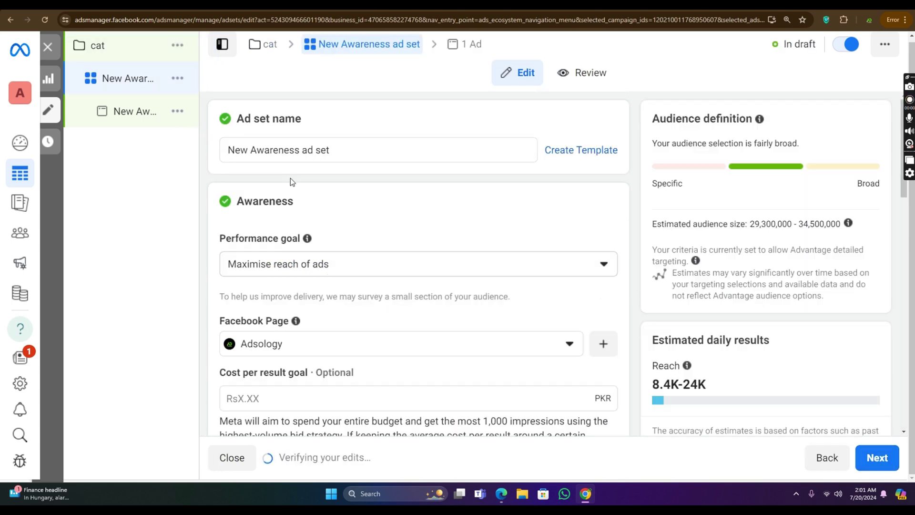
pyautogui.moveTo(352, 153); pyautogui.dragTo(170, 155)
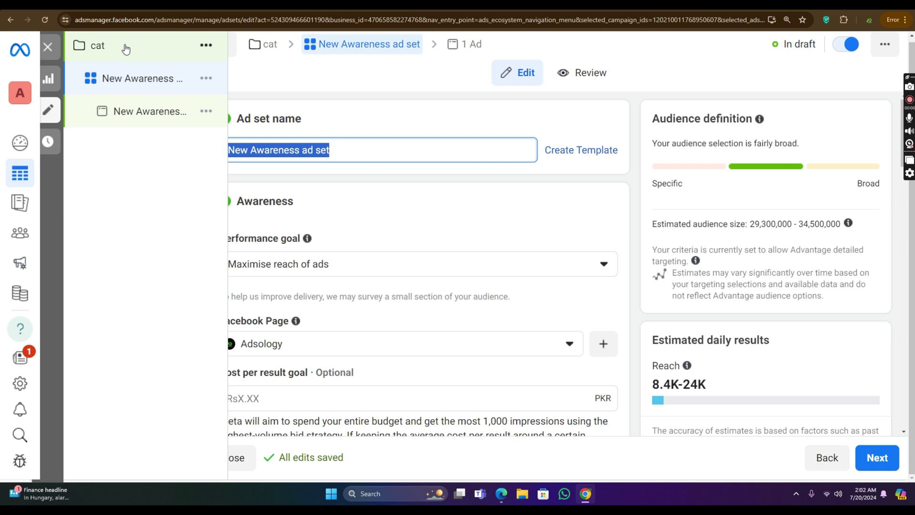
pyautogui.click(132, 80)
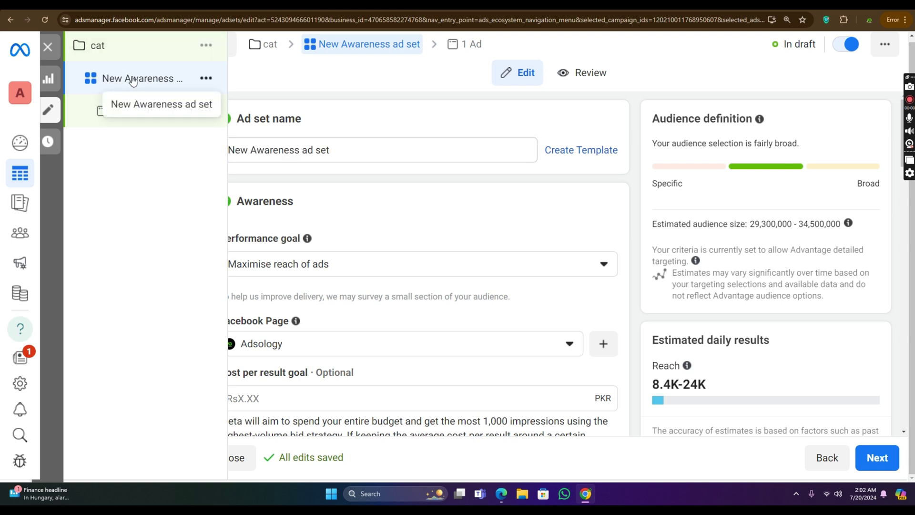
pyautogui.click(129, 111)
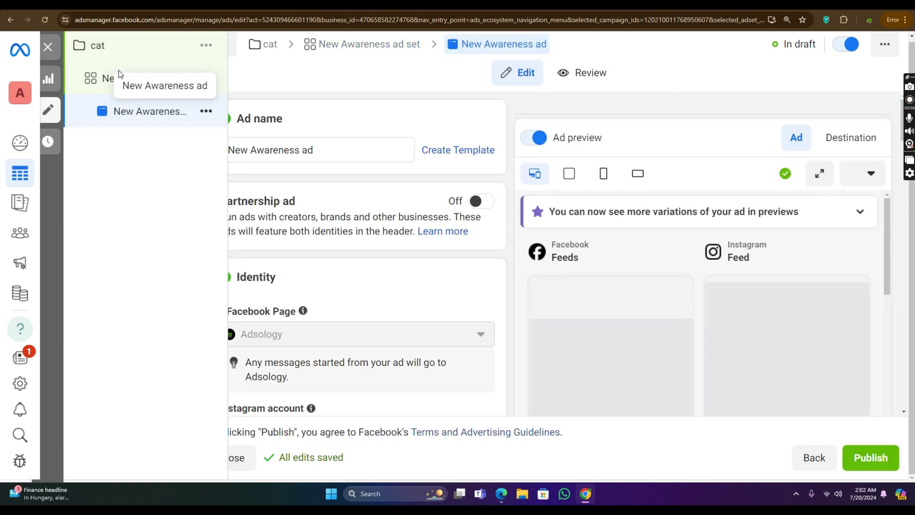
pyautogui.click(120, 52)
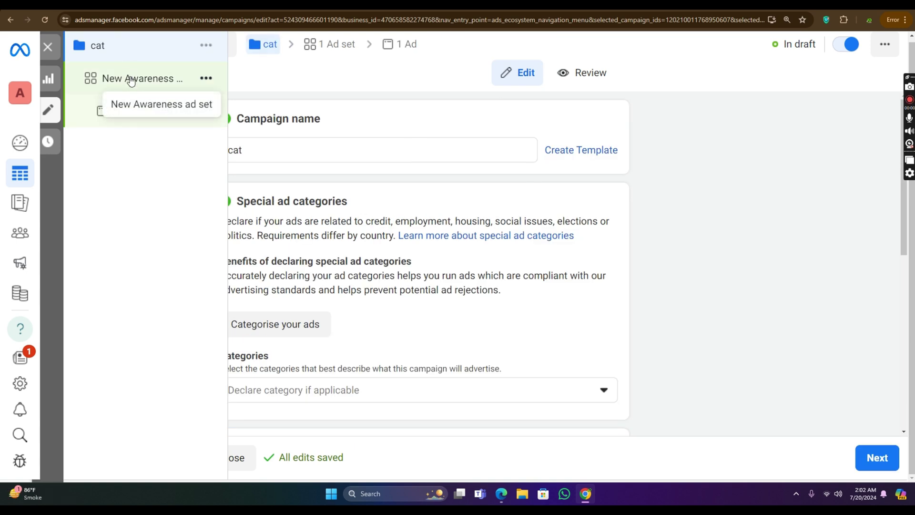
pyautogui.click(132, 81)
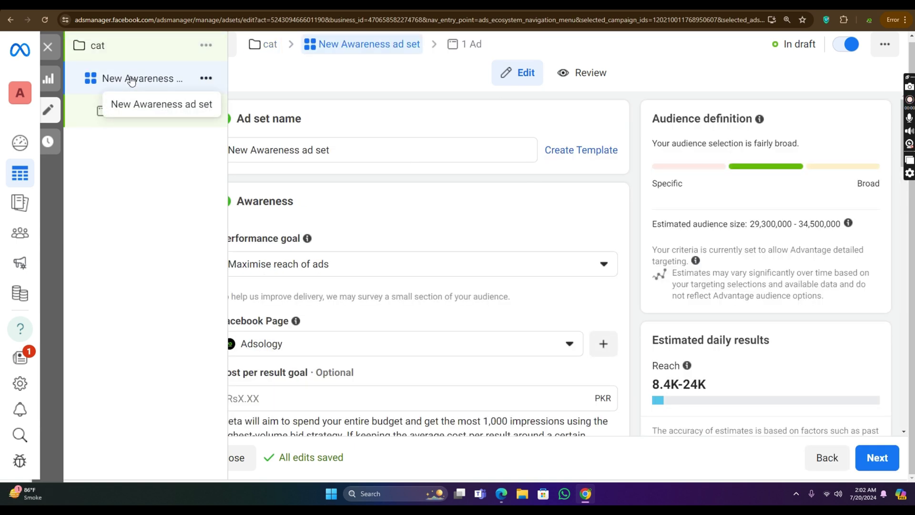
pyautogui.click(122, 47)
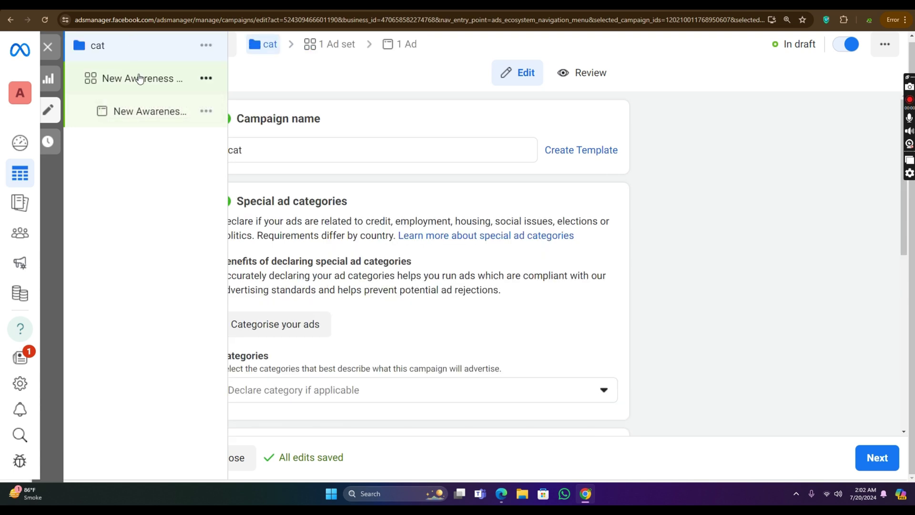
pyautogui.click(138, 79)
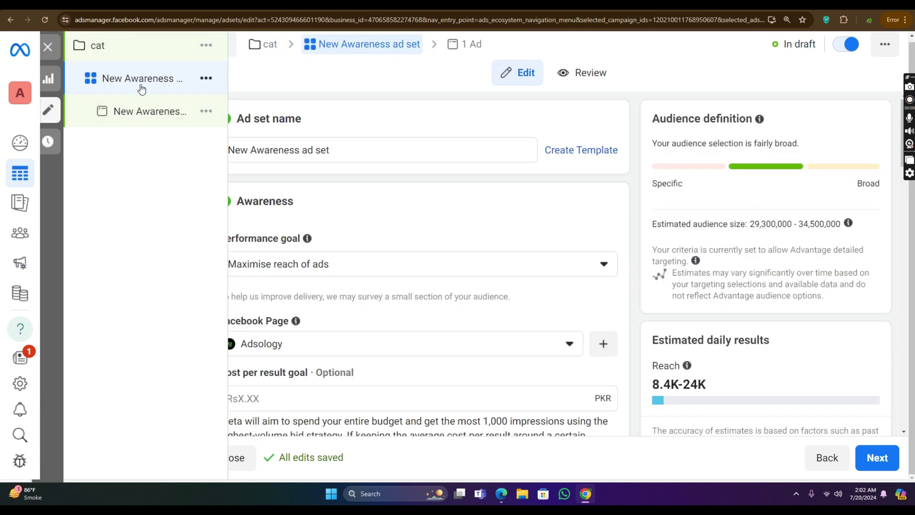
pyautogui.click(140, 111)
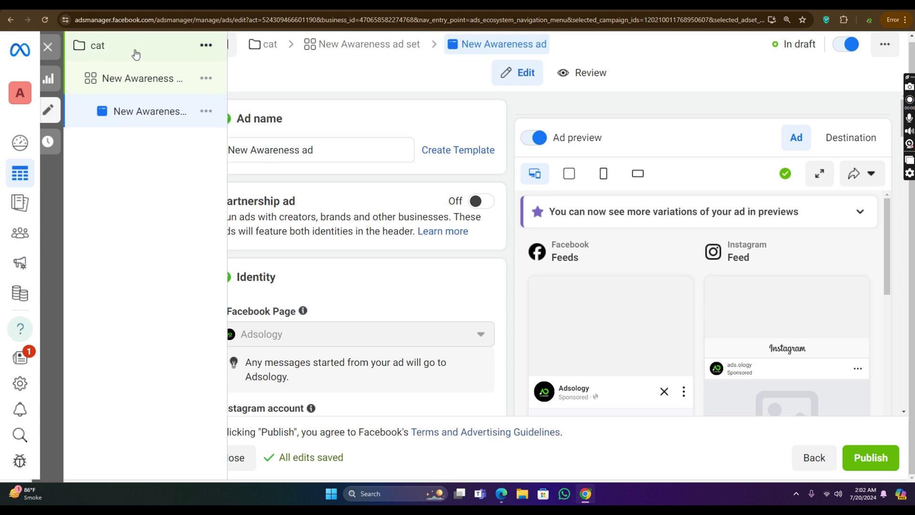
pyautogui.click(135, 53)
pyautogui.click(148, 80)
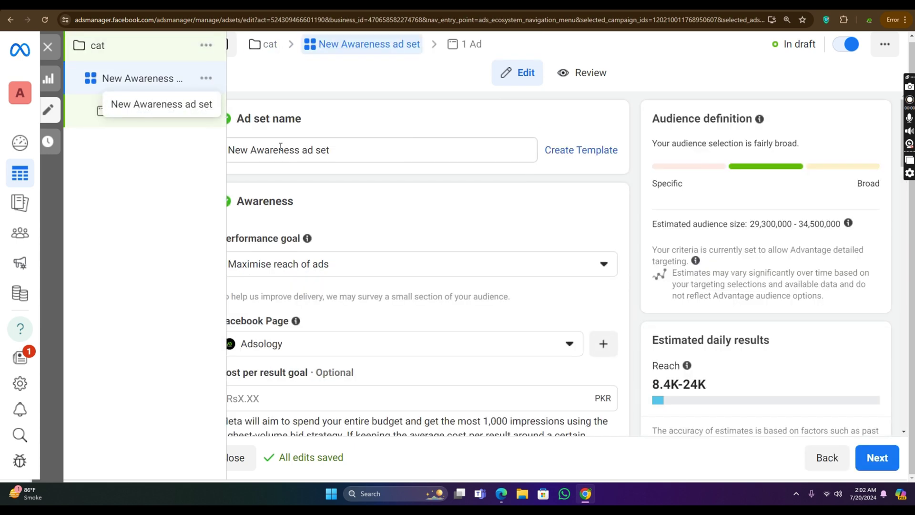
pyautogui.moveTo(341, 153); pyautogui.dragTo(177, 172)
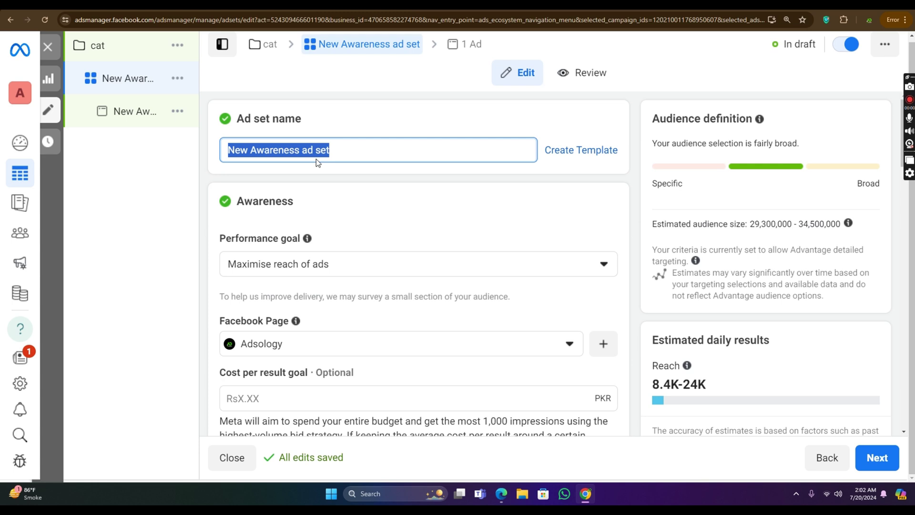
# Step: Replace the ad set name with 'cat' and bring up the performance goal options
pyautogui.write('c')
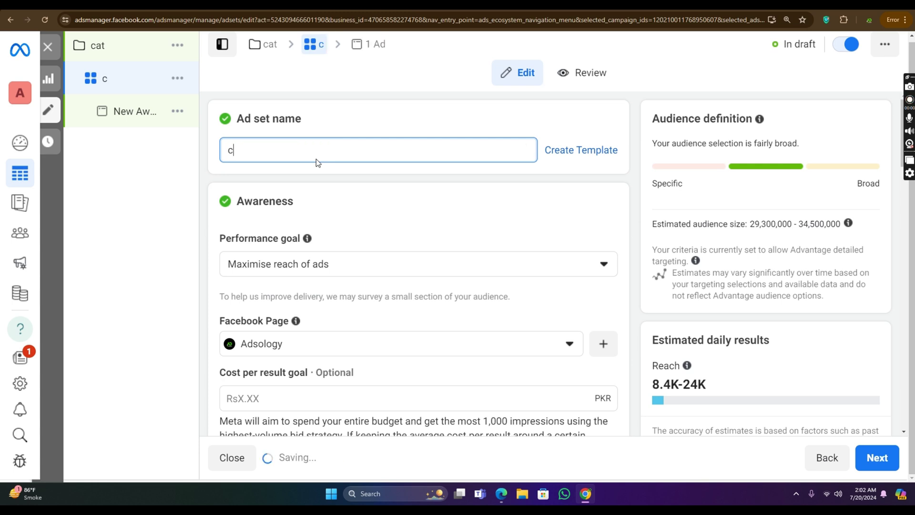
pyautogui.press('BackSpace')
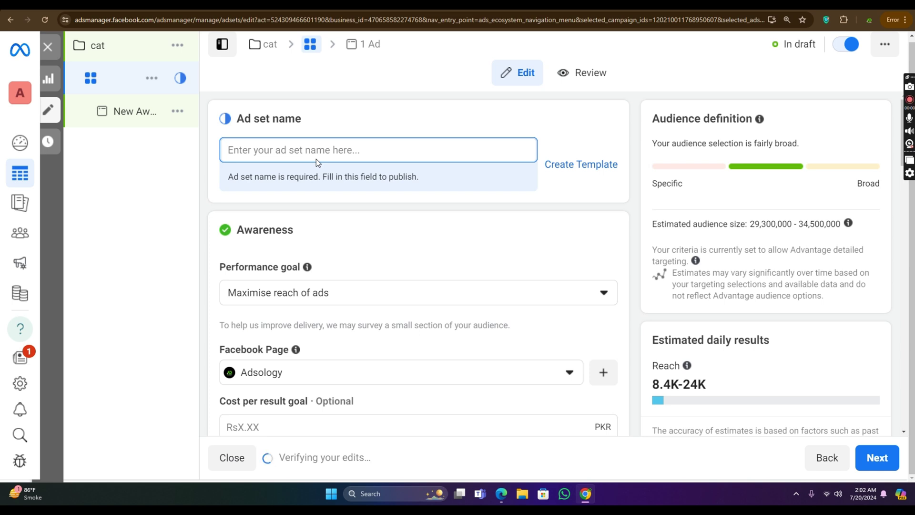
pyautogui.write('c')
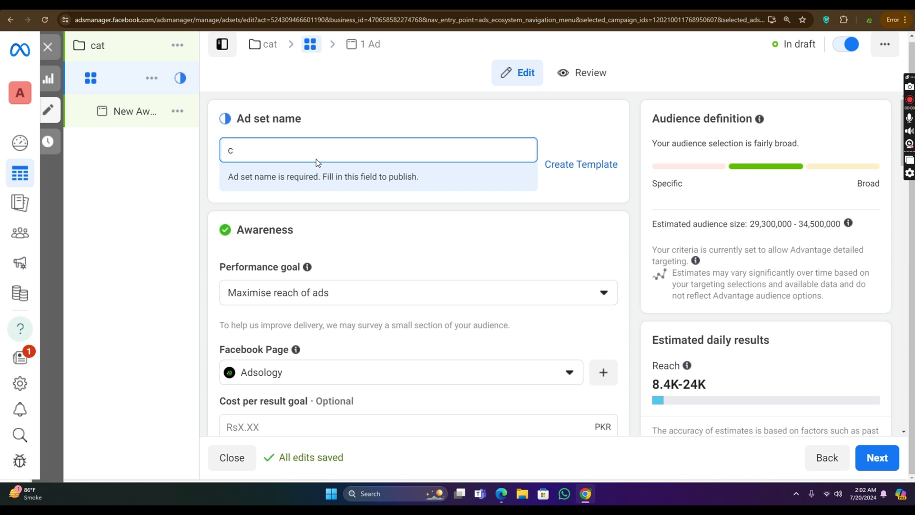
pyautogui.write('at')
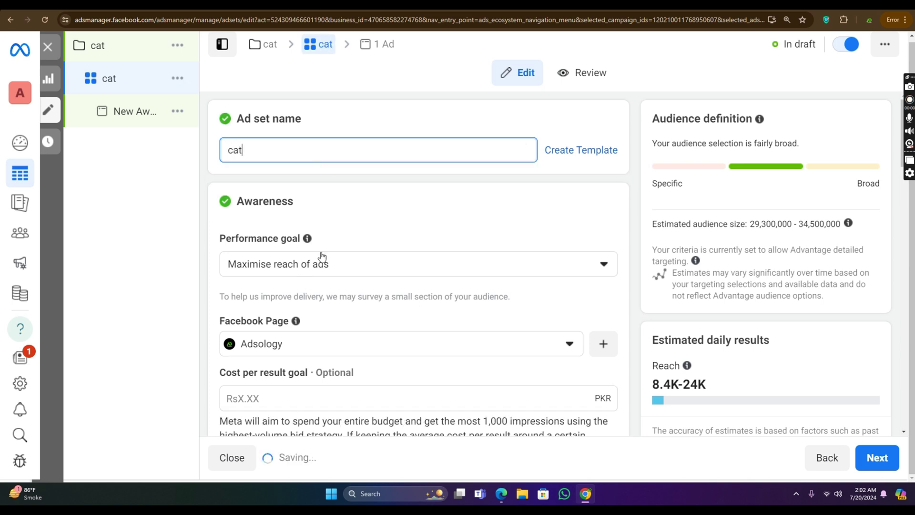
pyautogui.scroll(-1, 340, 217)
pyautogui.scroll(-1, 339, 220)
pyautogui.click(347, 174)
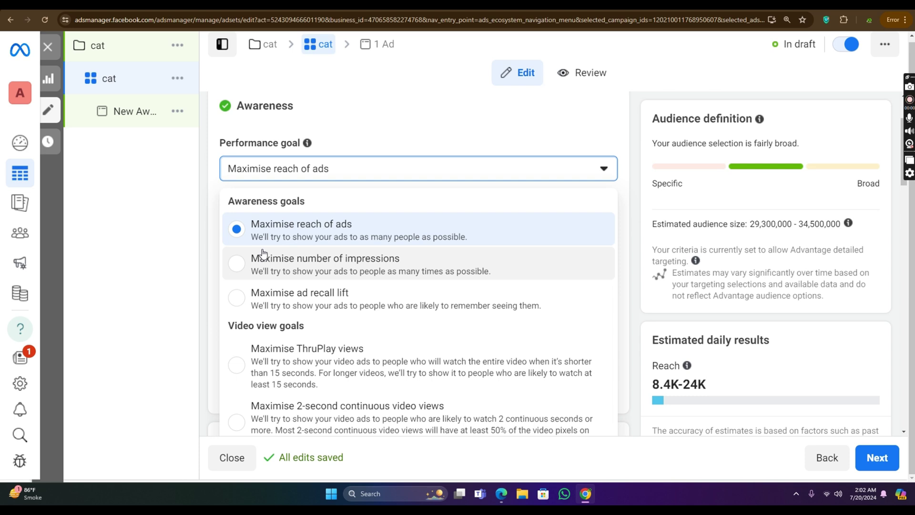
pyautogui.scroll(-1, 367, 296)
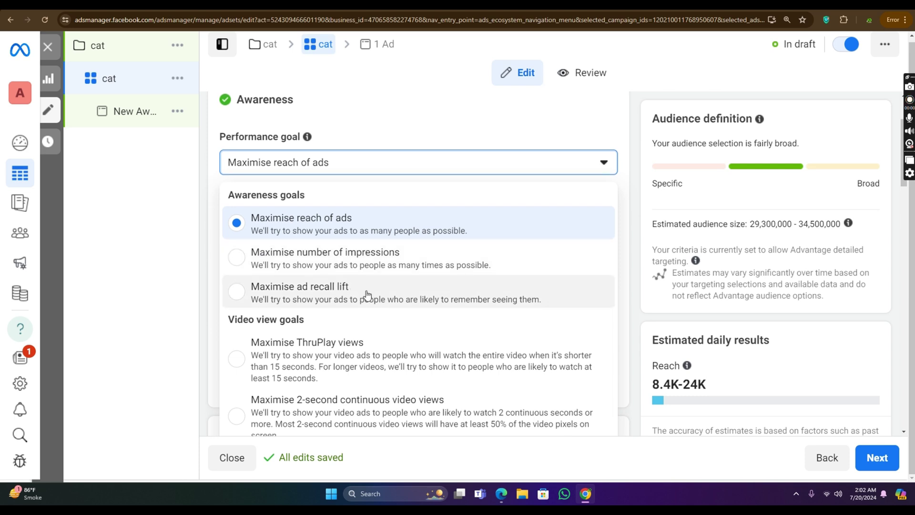
pyautogui.scroll(-3, 361, 301)
pyautogui.scroll(2, 355, 267)
pyautogui.click(333, 179)
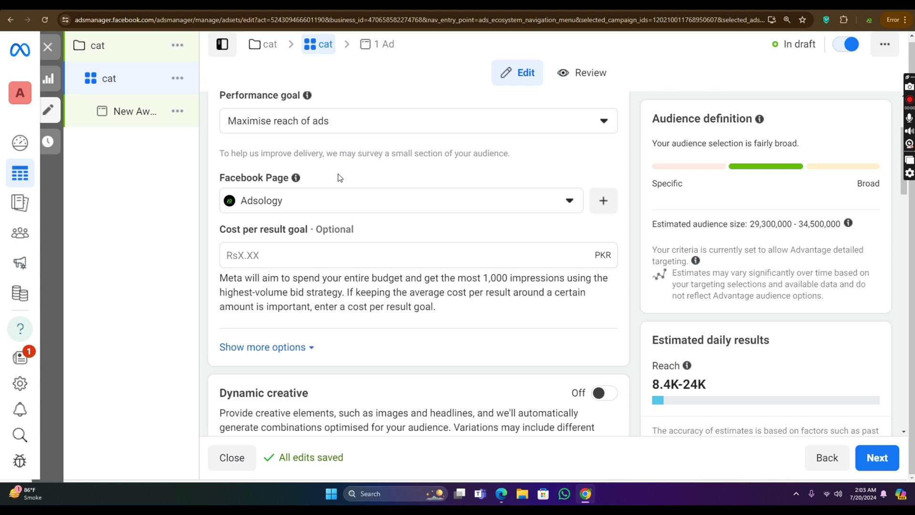
pyautogui.click(345, 214)
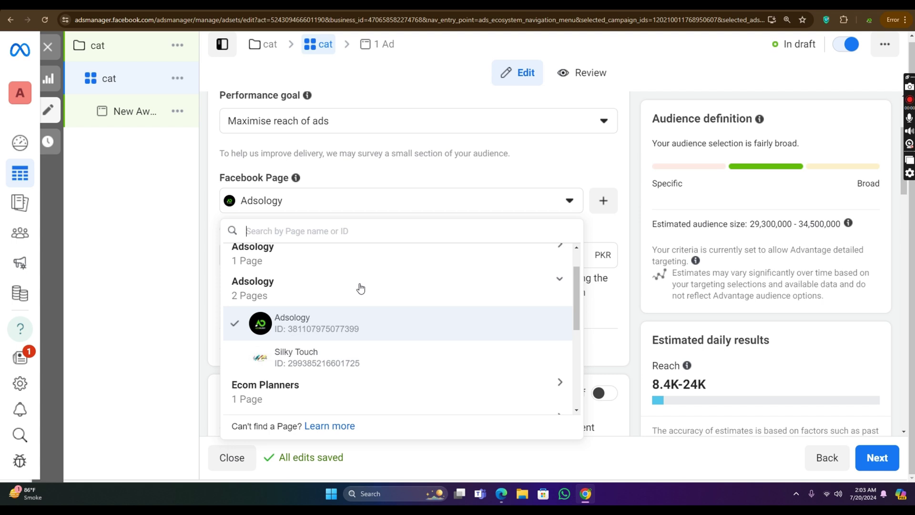
pyautogui.scroll(1, 328, 277)
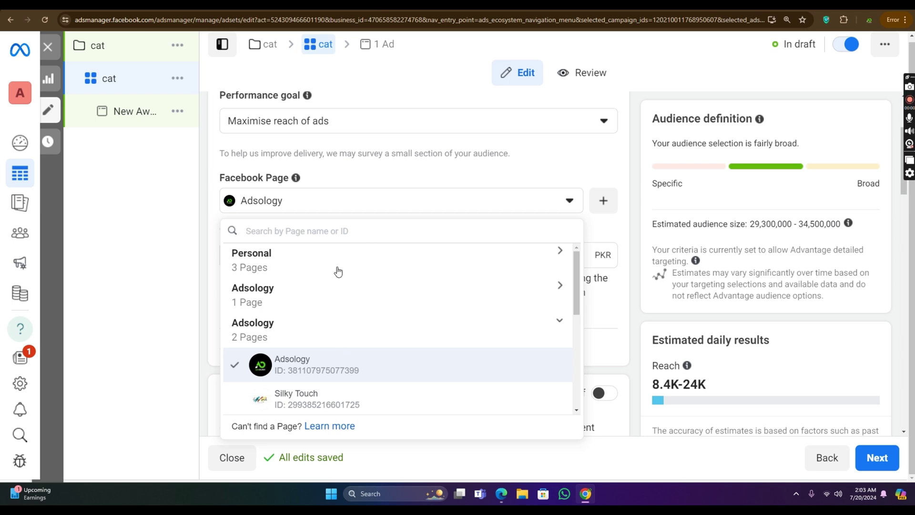
pyautogui.scroll(-1, 367, 284)
pyautogui.scroll(-3, 352, 310)
pyautogui.scroll(-1, 405, 300)
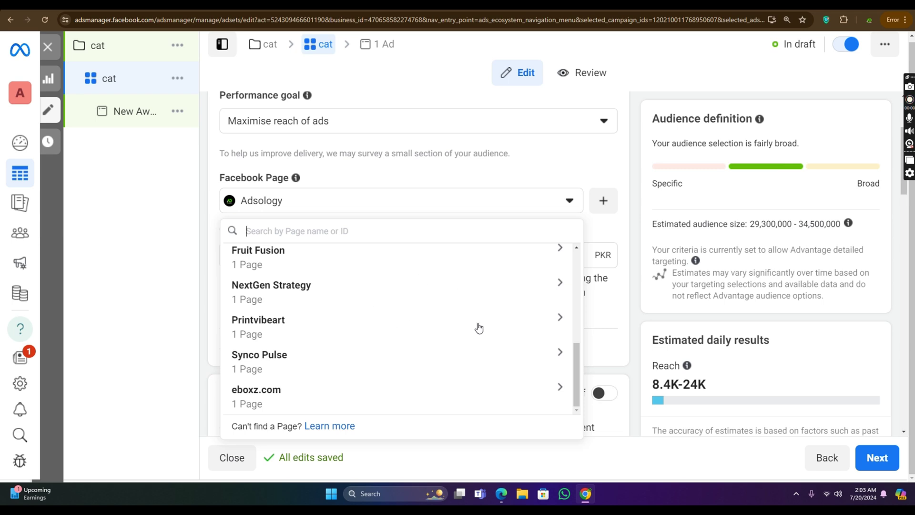
pyautogui.scroll(5, 423, 296)
pyautogui.moveTo(411, 175); pyautogui.dragTo(437, 155)
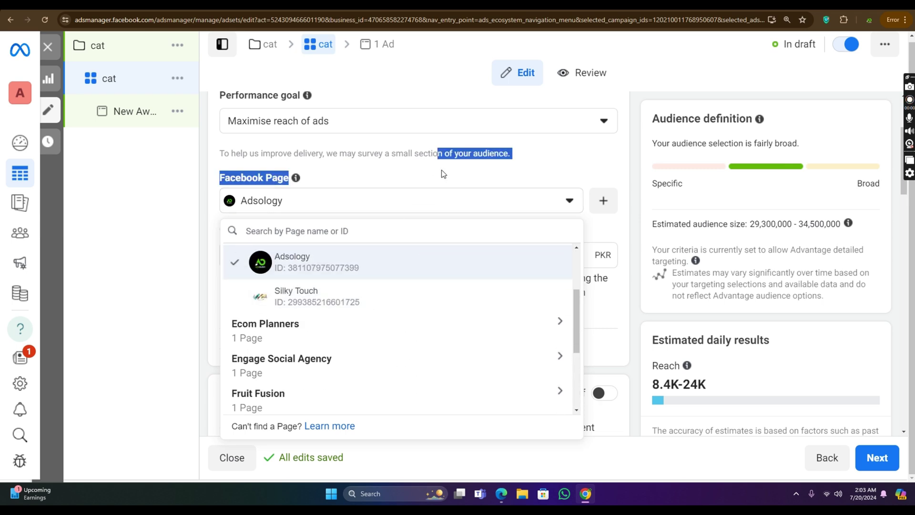
pyautogui.scroll(-5, 391, 161)
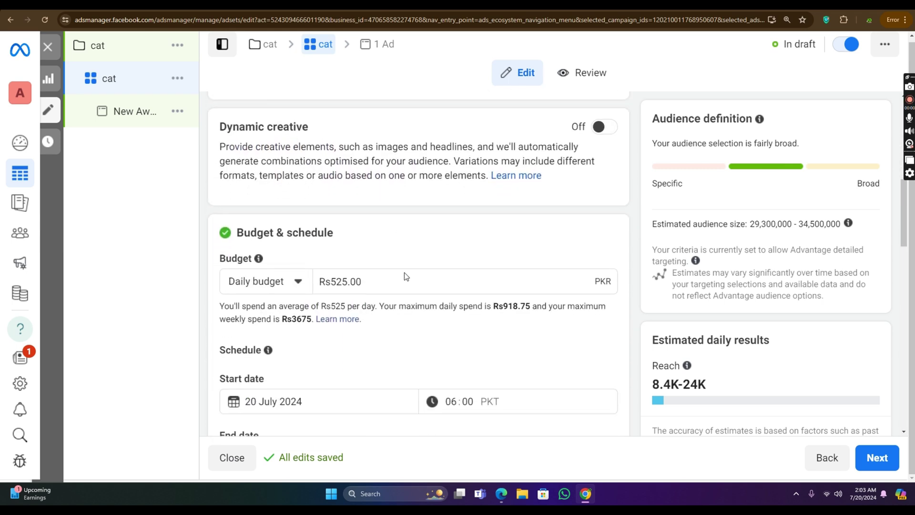
pyautogui.scroll(-1, 404, 273)
pyautogui.click(398, 213)
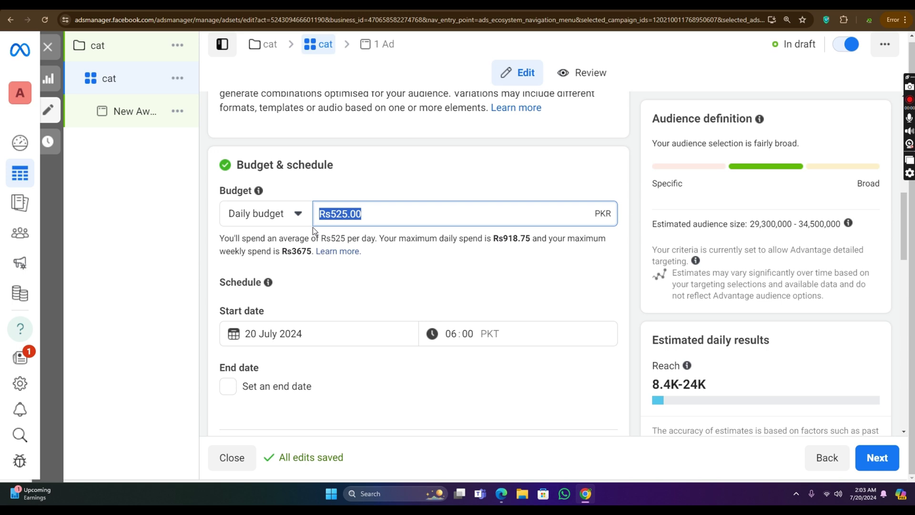
pyautogui.scroll(6, 353, 202)
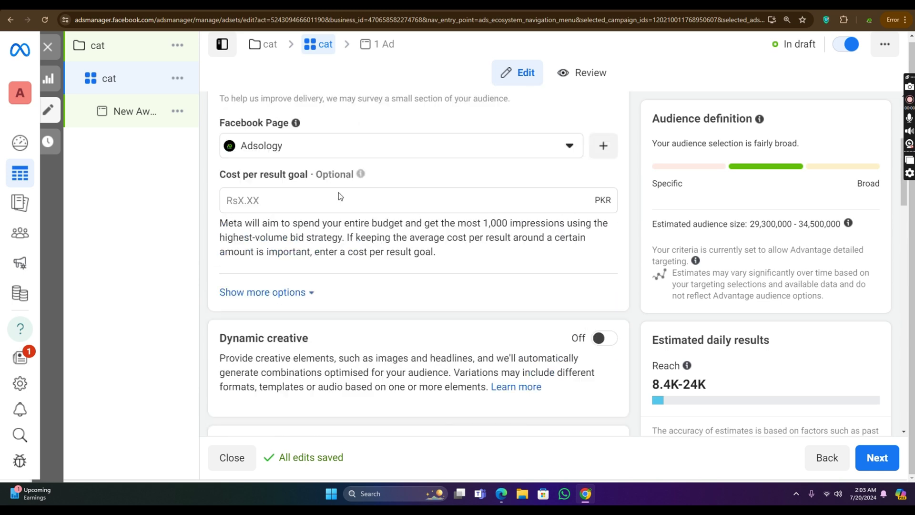
pyautogui.scroll(1, 340, 196)
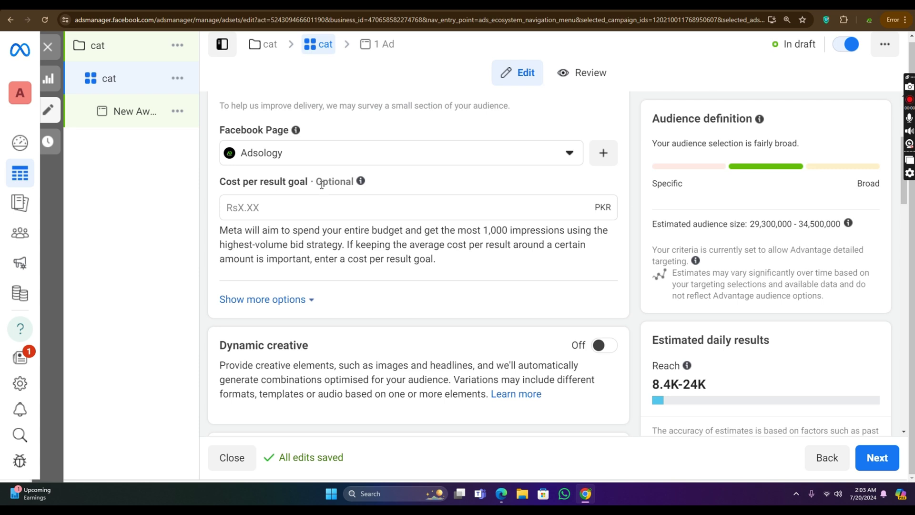
pyautogui.click(333, 214)
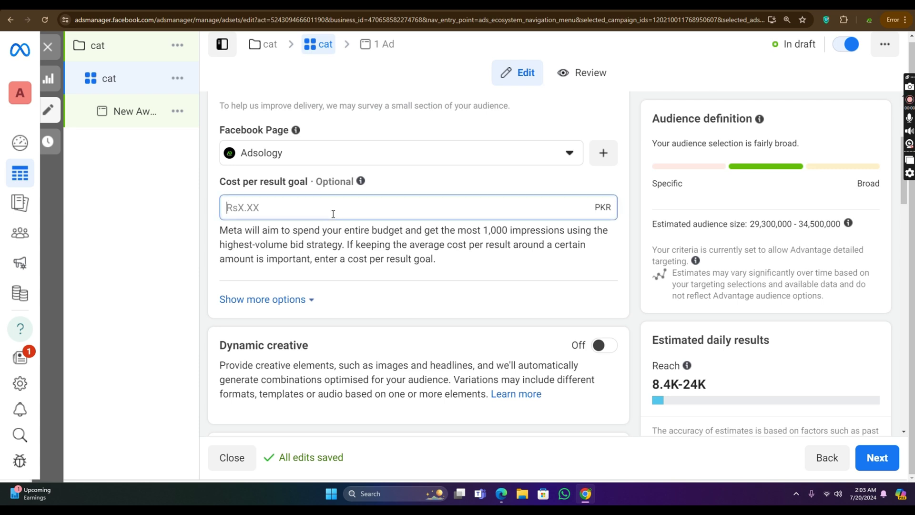
pyautogui.scroll(-2, 348, 224)
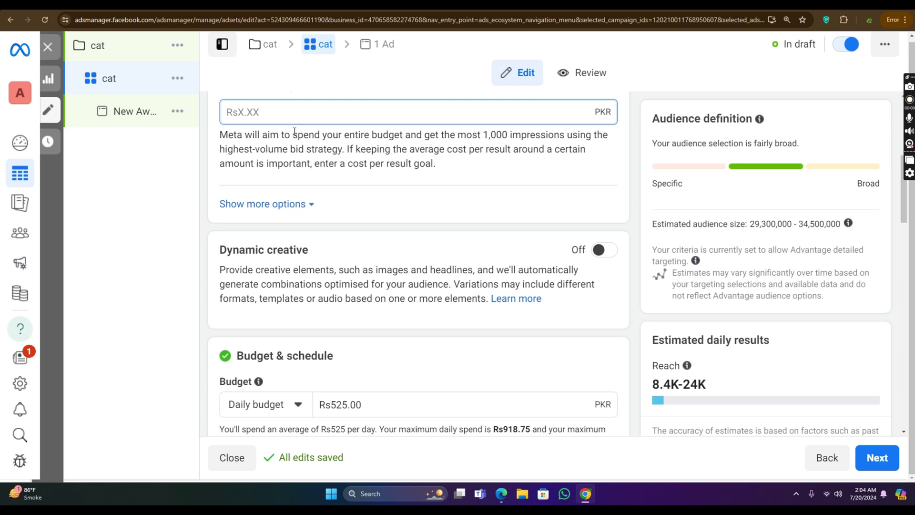
pyautogui.scroll(-2, 295, 131)
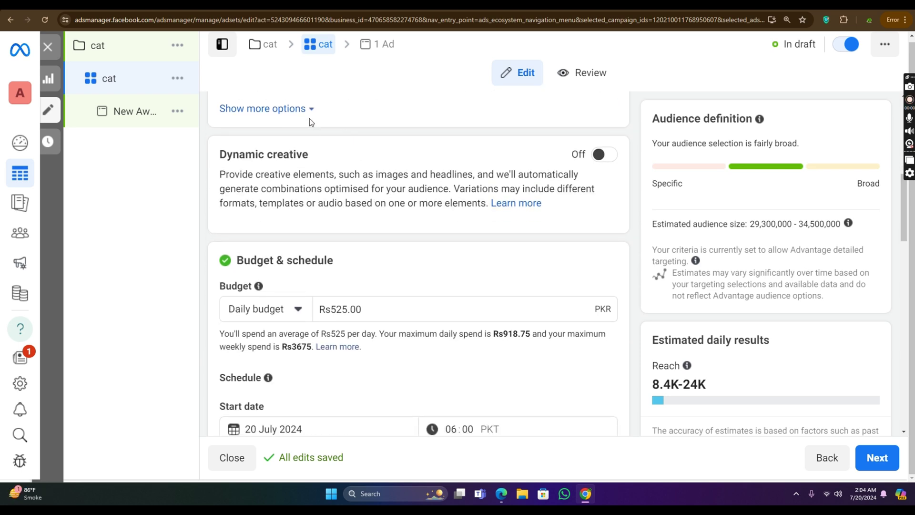
pyautogui.scroll(1, 310, 118)
pyautogui.click(287, 155)
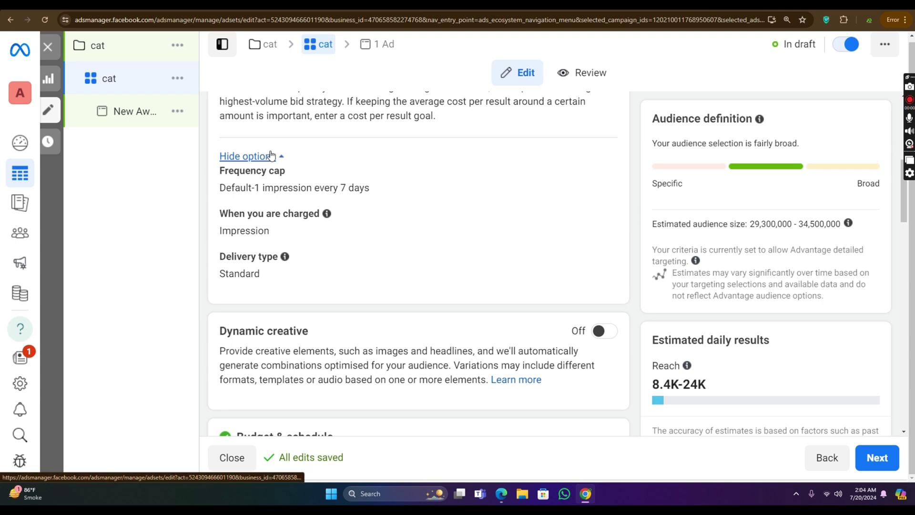
pyautogui.click(272, 155)
pyautogui.scroll(-1, 485, 173)
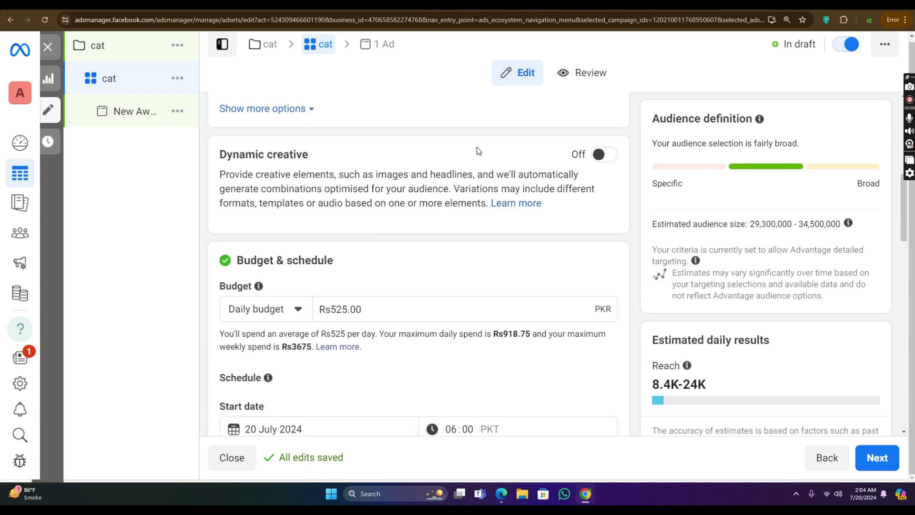
pyautogui.scroll(-2, 405, 200)
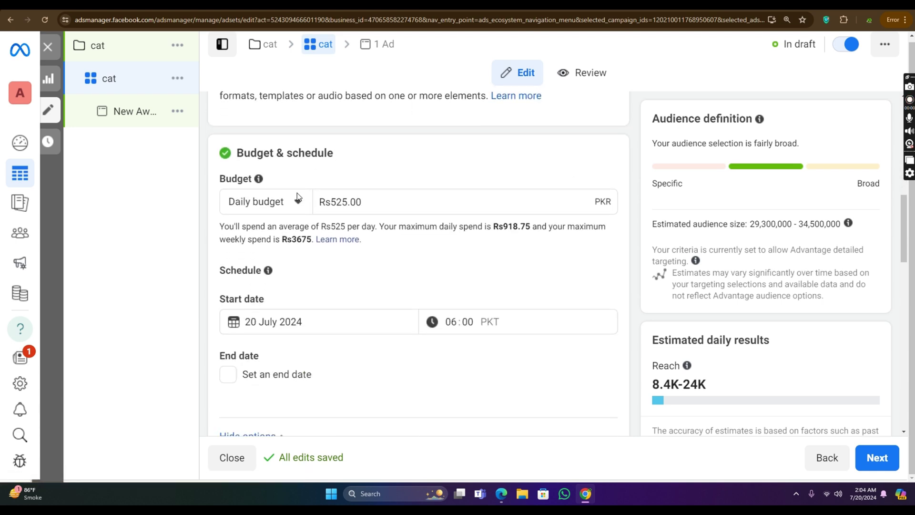
pyautogui.moveTo(386, 167); pyautogui.dragTo(326, 167)
pyautogui.click(325, 167)
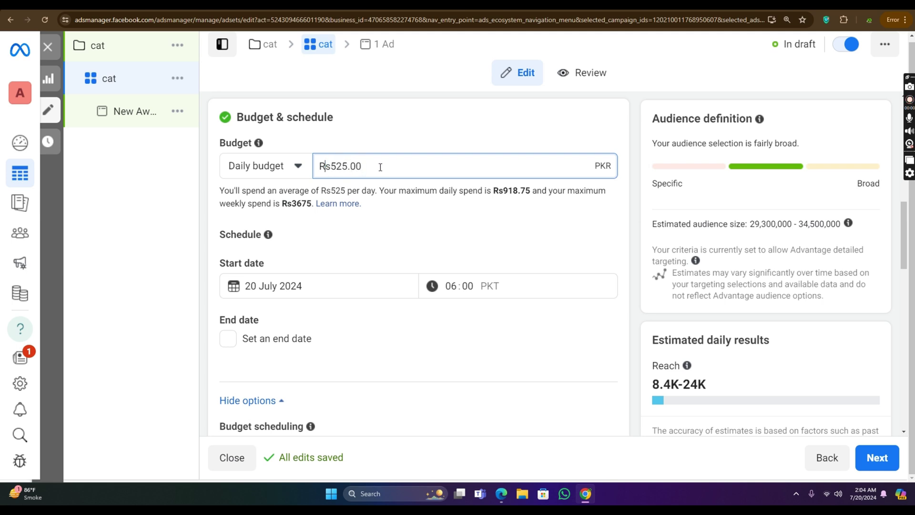
pyautogui.tripleClick(380, 166)
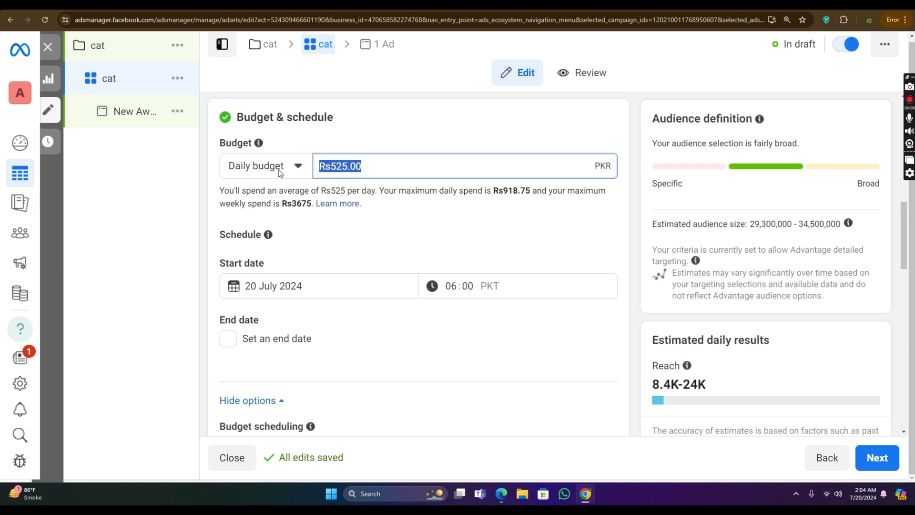
pyautogui.click(111, 51)
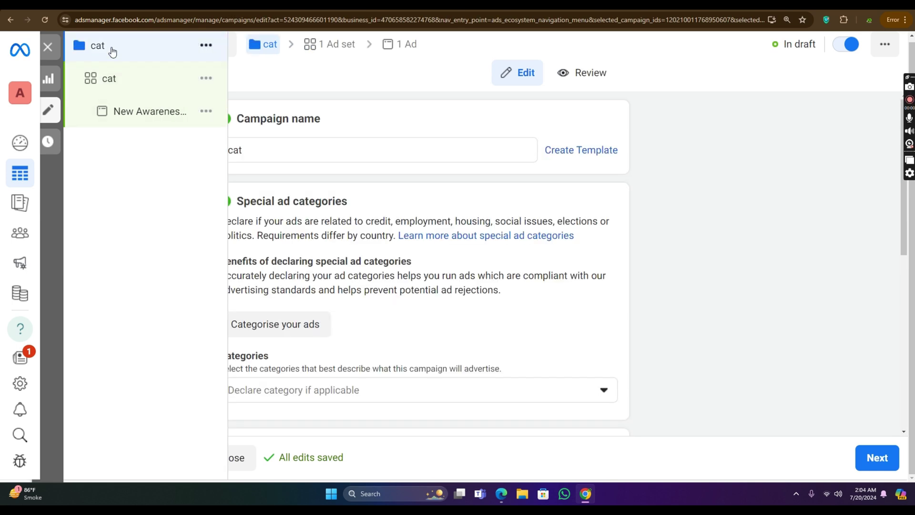
pyautogui.click(121, 77)
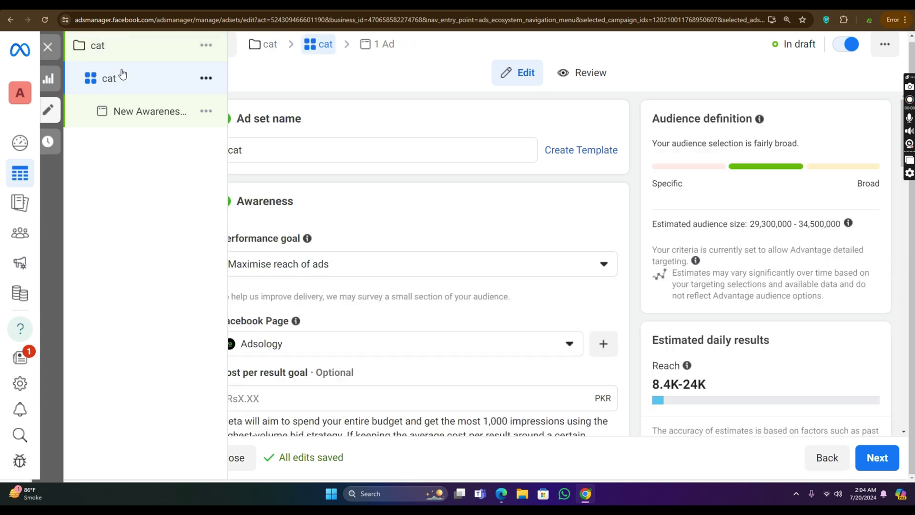
pyautogui.scroll(-10, 385, 187)
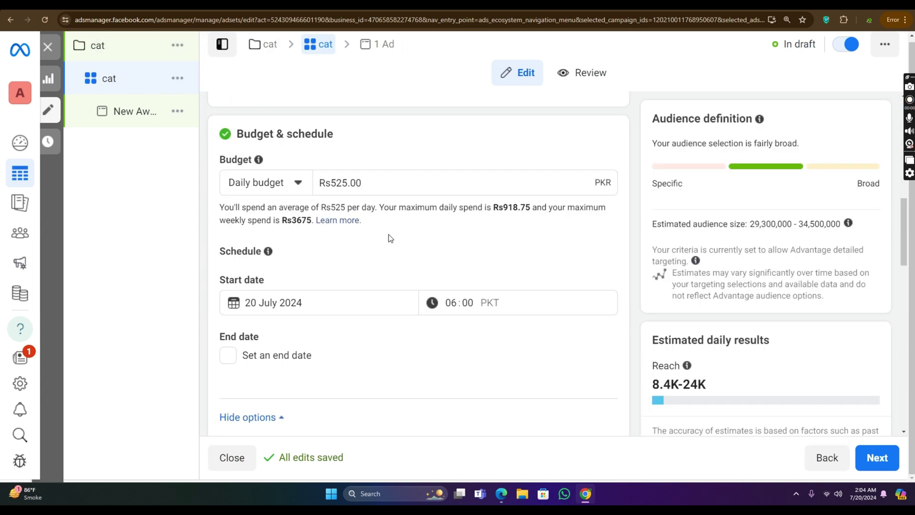
# Step: Change the cat ad set's daily budget from Rs525 to Rs500
pyautogui.moveTo(367, 160); pyautogui.dragTo(343, 168)
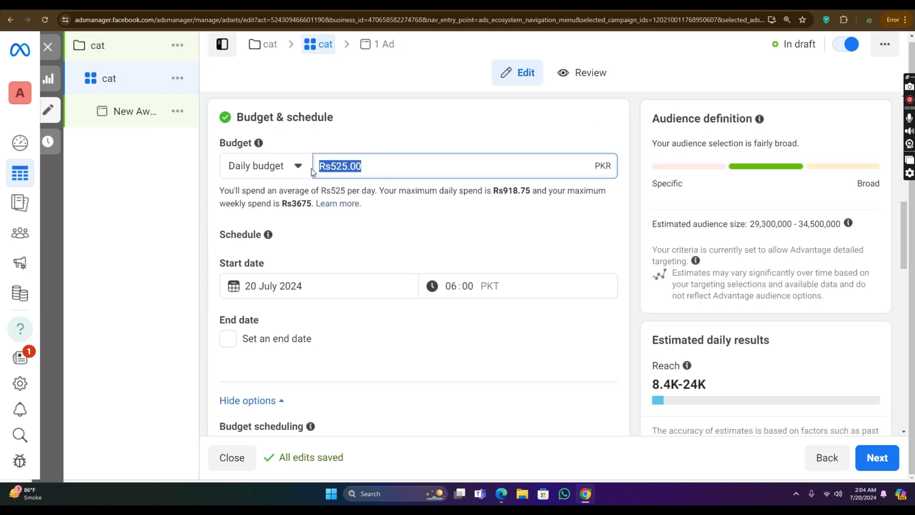
pyautogui.write('500')
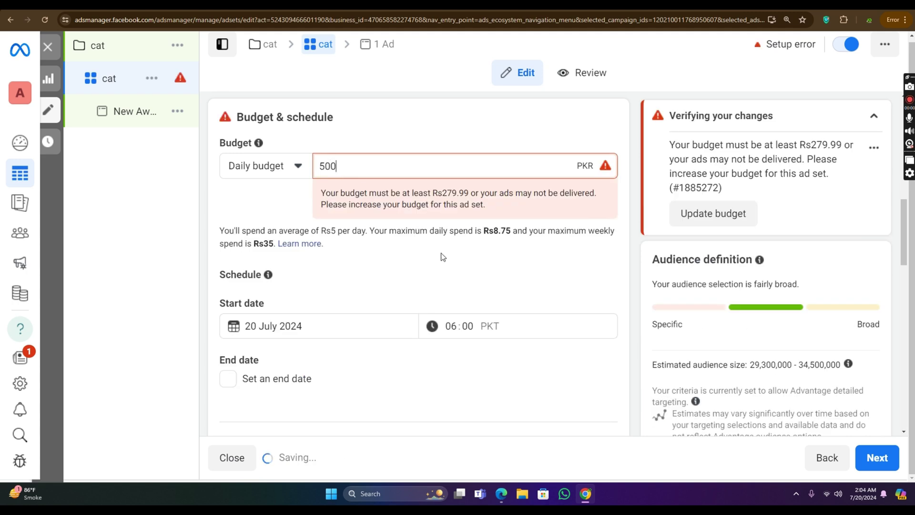
pyautogui.click(394, 234)
pyautogui.scroll(-3, 384, 225)
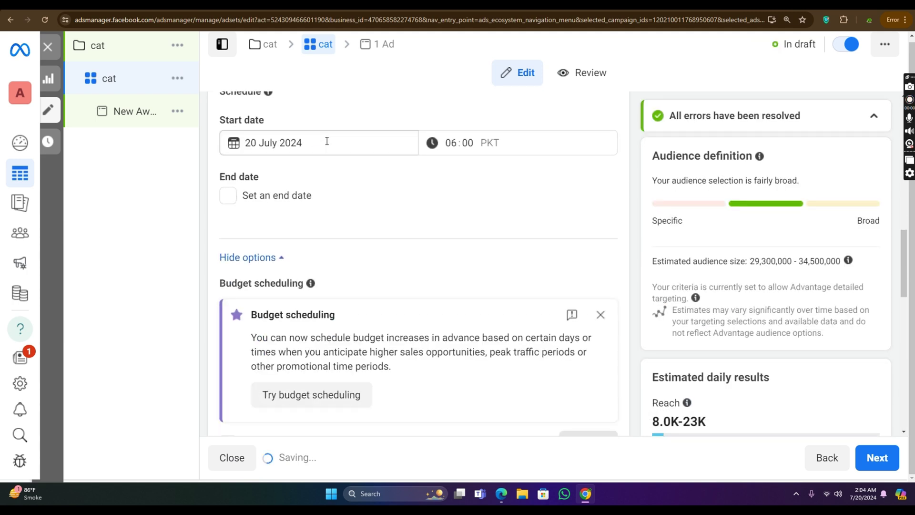
pyautogui.scroll(1, 337, 147)
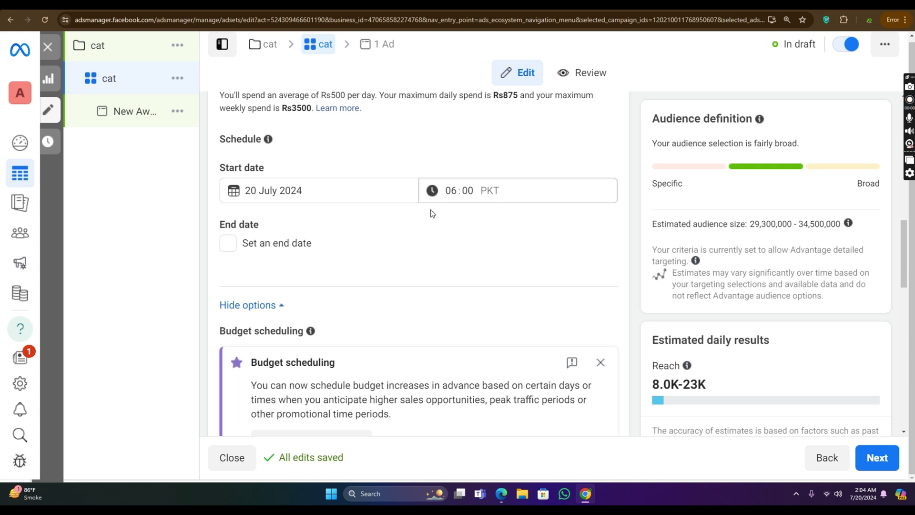
pyautogui.scroll(-7, 431, 210)
pyautogui.scroll(-5, 368, 193)
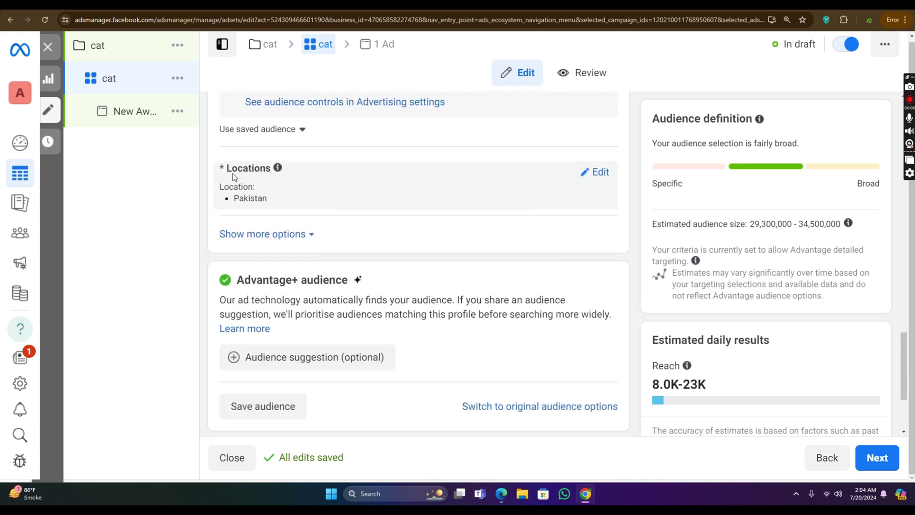
pyautogui.moveTo(227, 172); pyautogui.dragTo(479, 161)
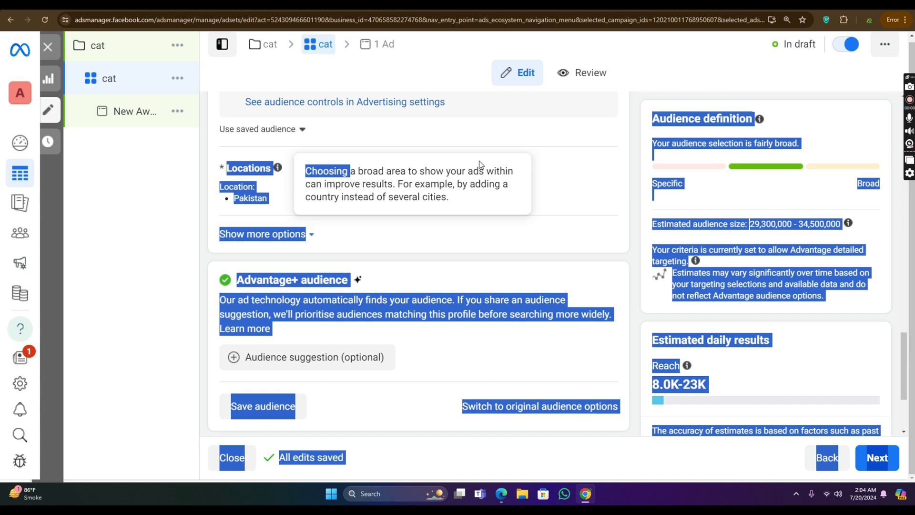
pyautogui.click(501, 155)
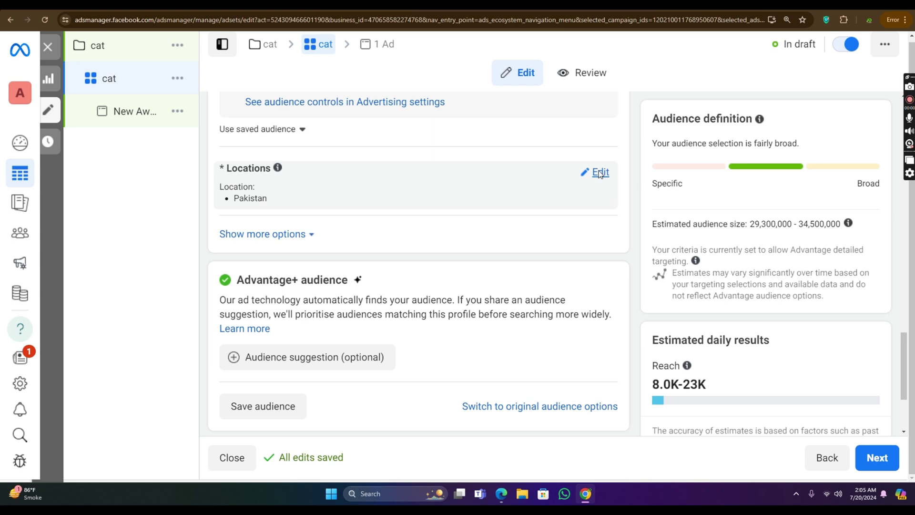
# Step: Replace Pakistan with Okara, Punjab as the location and check its 40 km radius
pyautogui.click(600, 174)
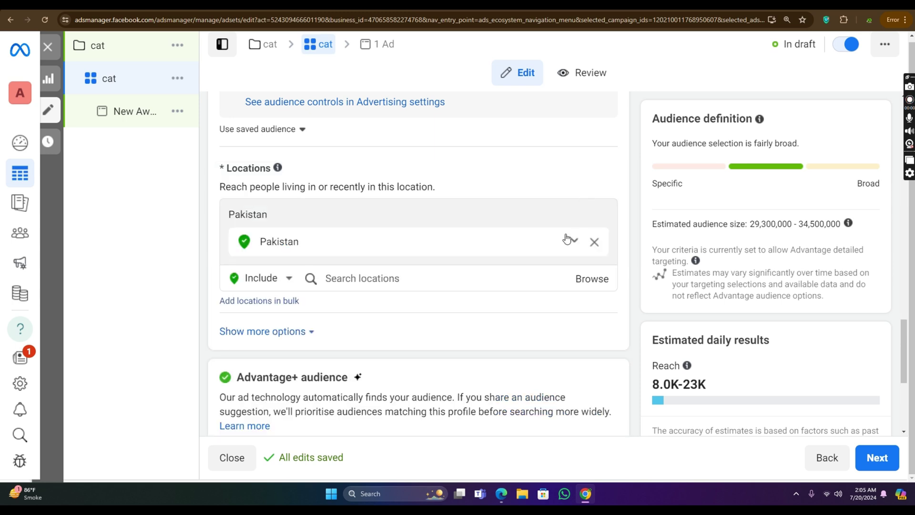
pyautogui.click(595, 243)
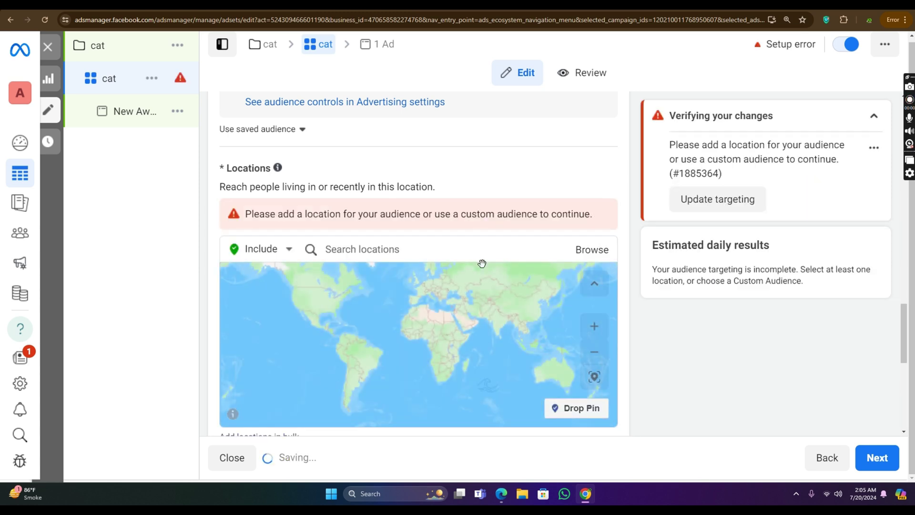
pyautogui.click(473, 252)
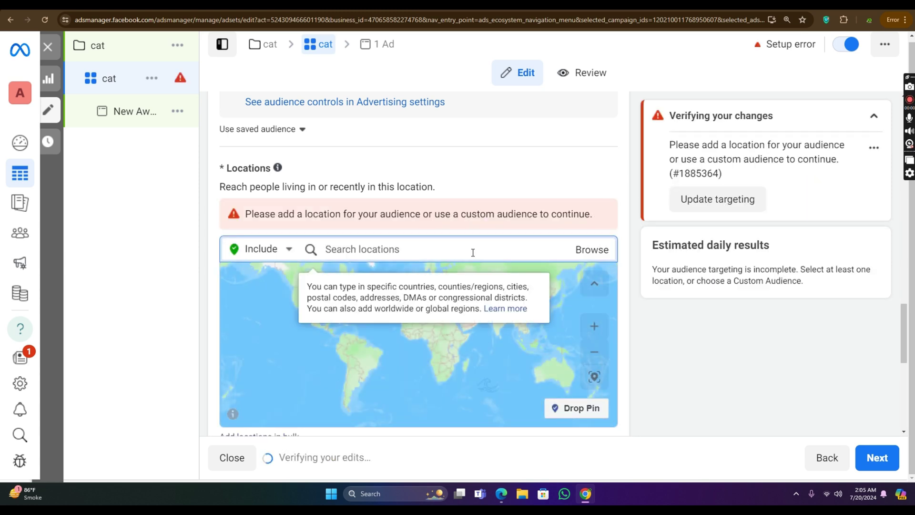
pyautogui.write('okar')
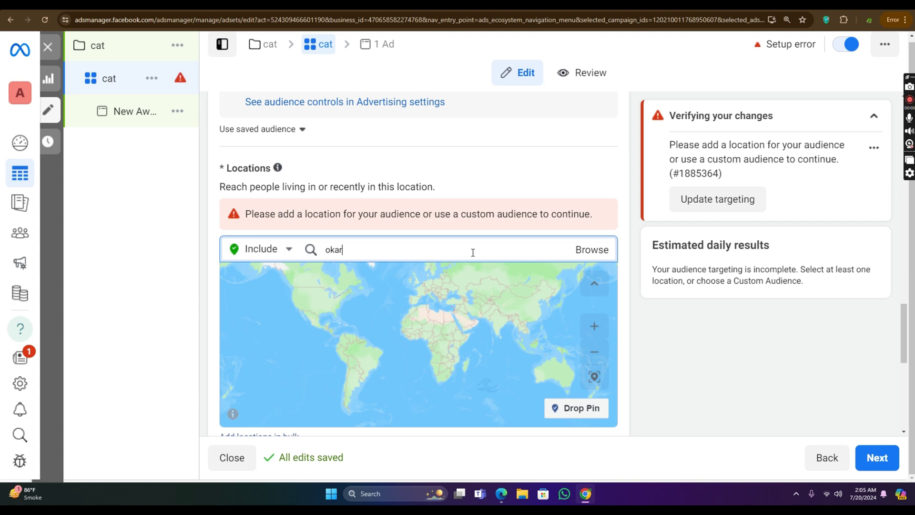
pyautogui.write('a')
pyautogui.press('Return')
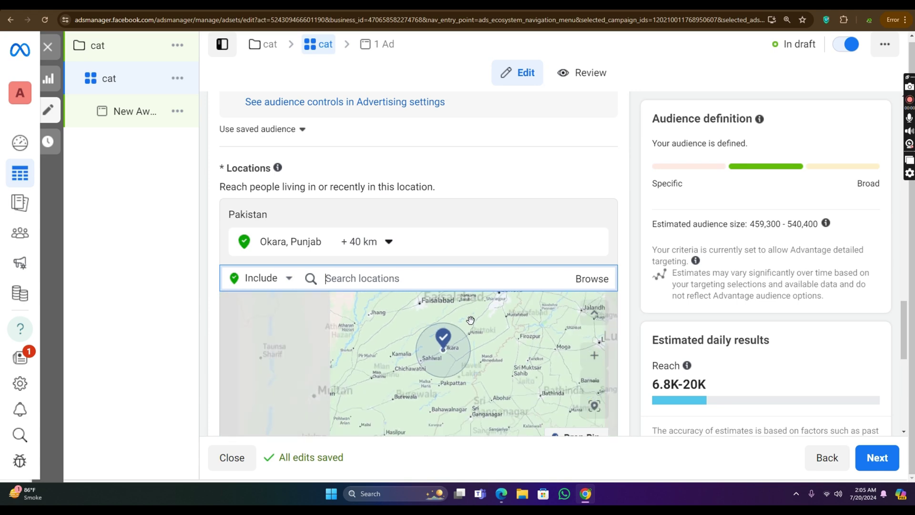
pyautogui.scroll(-4, 471, 320)
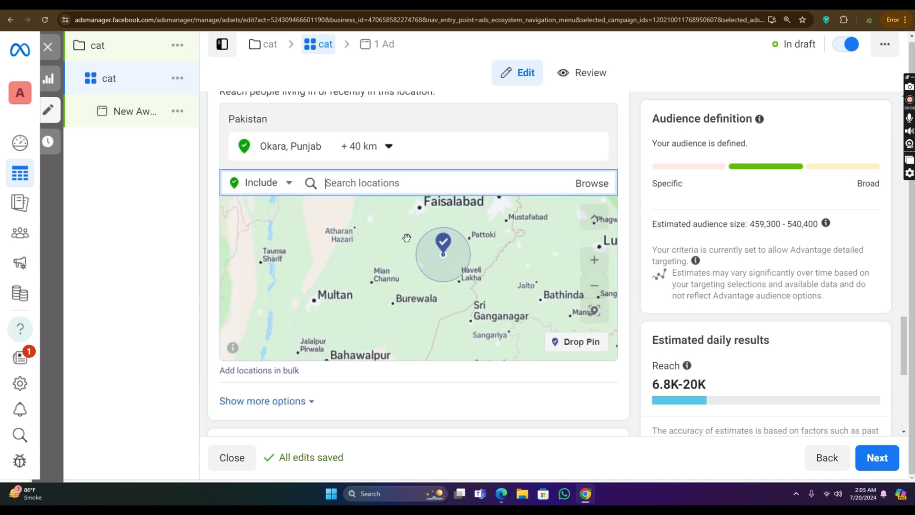
pyautogui.click(387, 147)
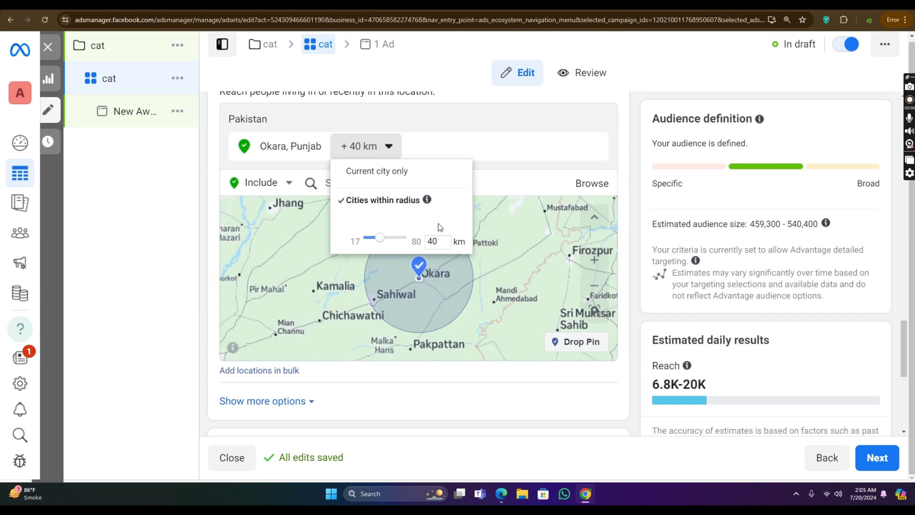
pyautogui.moveTo(438, 243); pyautogui.dragTo(431, 242)
# Step: Add Lahore, Punjab, compare it with Okara on the map, then remove it
pyautogui.click(496, 184)
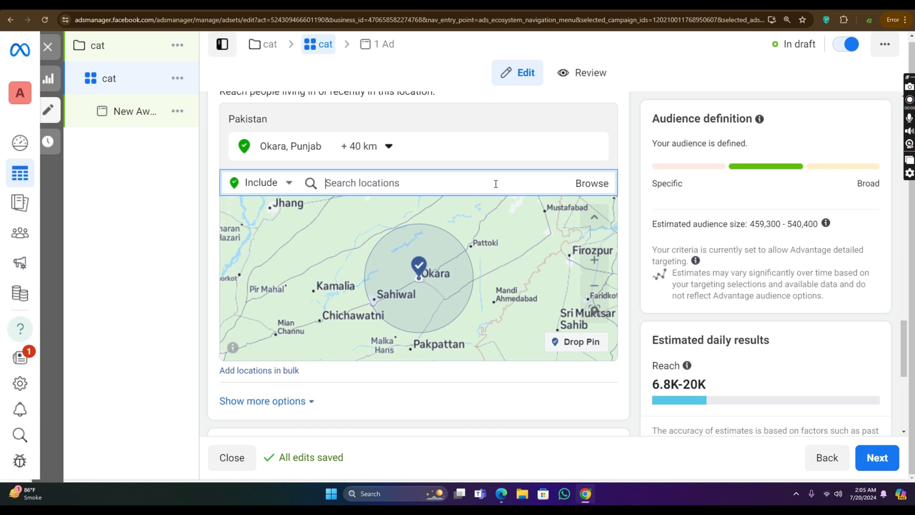
pyautogui.write('la')
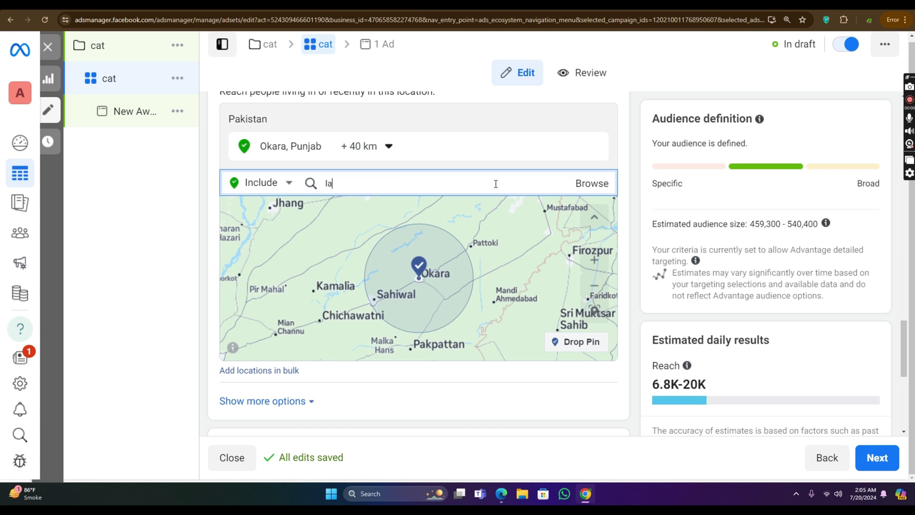
pyautogui.write('ho')
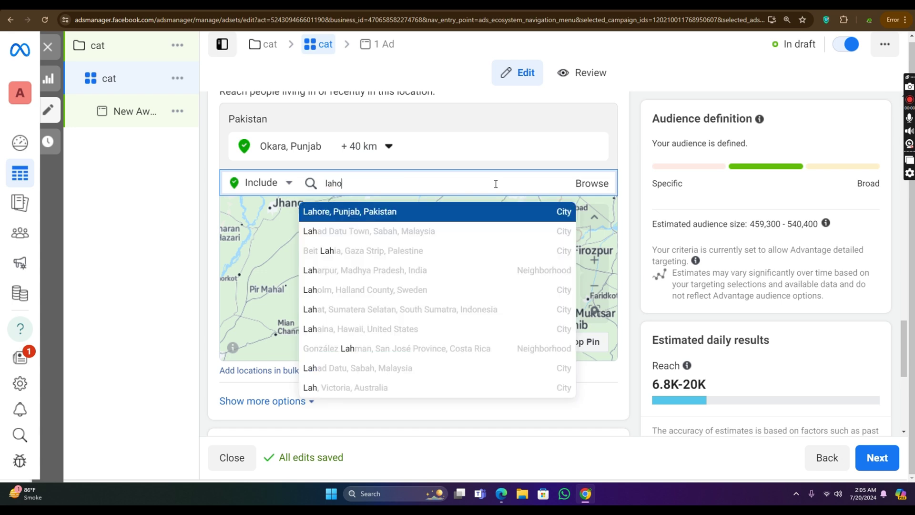
pyautogui.click(456, 217)
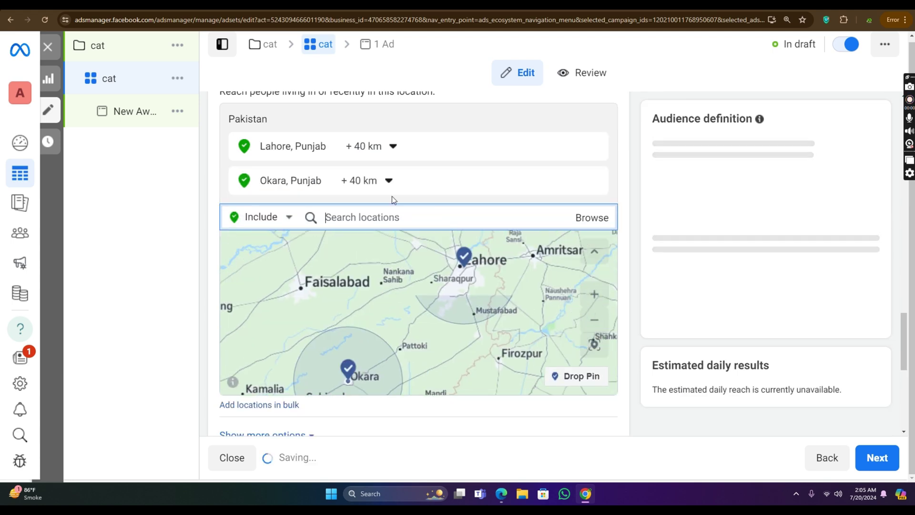
pyautogui.scroll(-3, 474, 289)
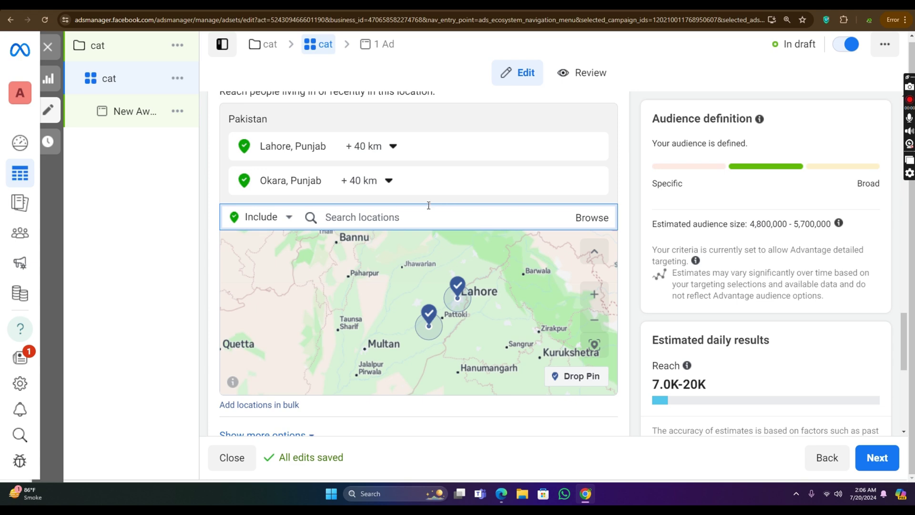
pyautogui.click(599, 147)
pyautogui.click(598, 180)
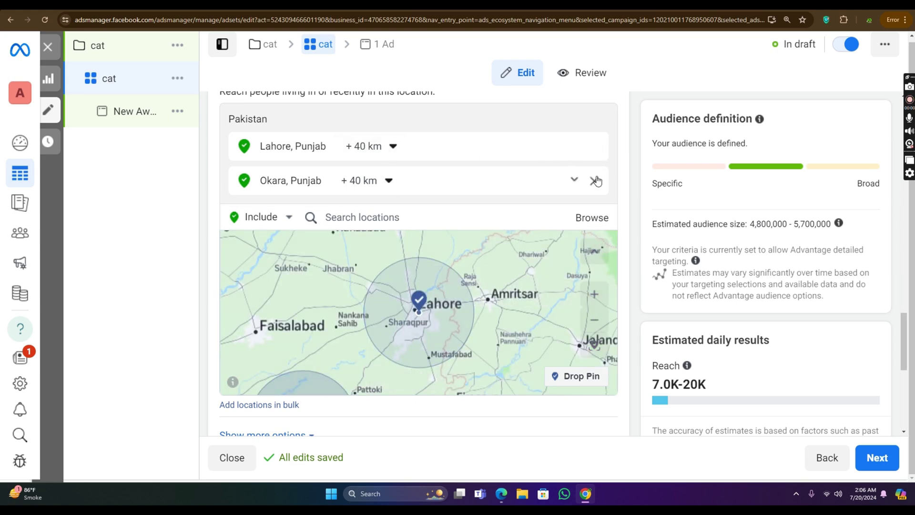
pyautogui.click(598, 151)
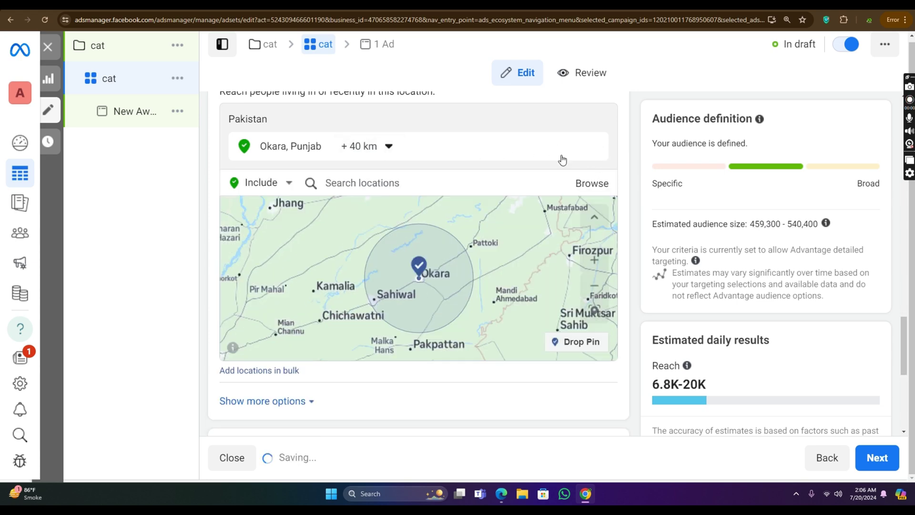
# Step: Replace Okara with Pakistan as the included target location
pyautogui.click(594, 147)
pyautogui.click(415, 159)
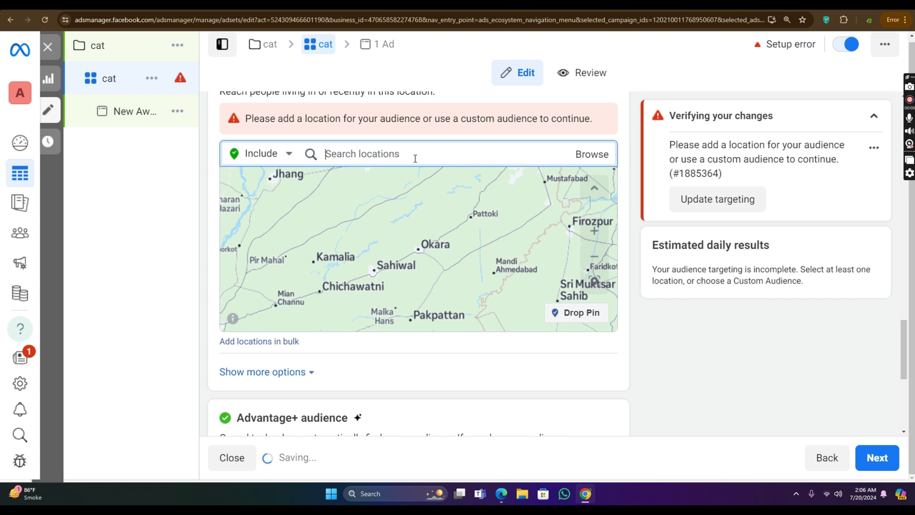
pyautogui.write('paki')
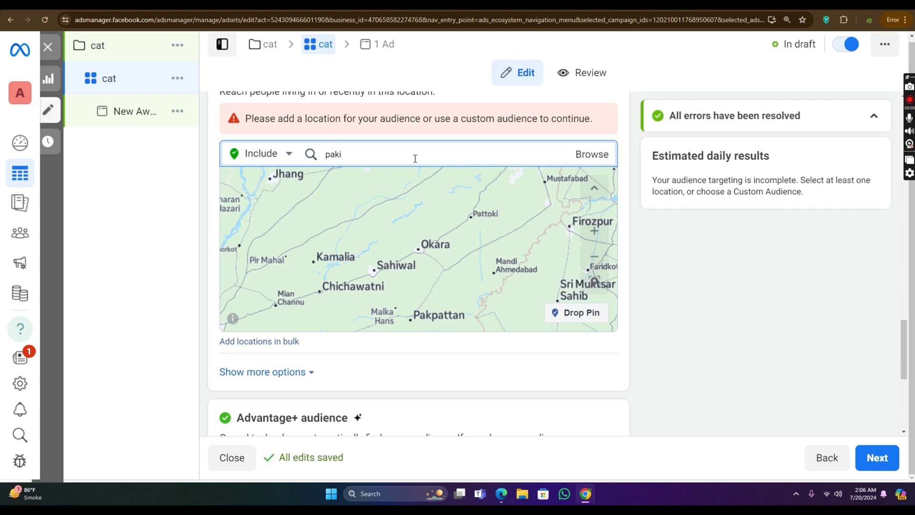
pyautogui.write('stan')
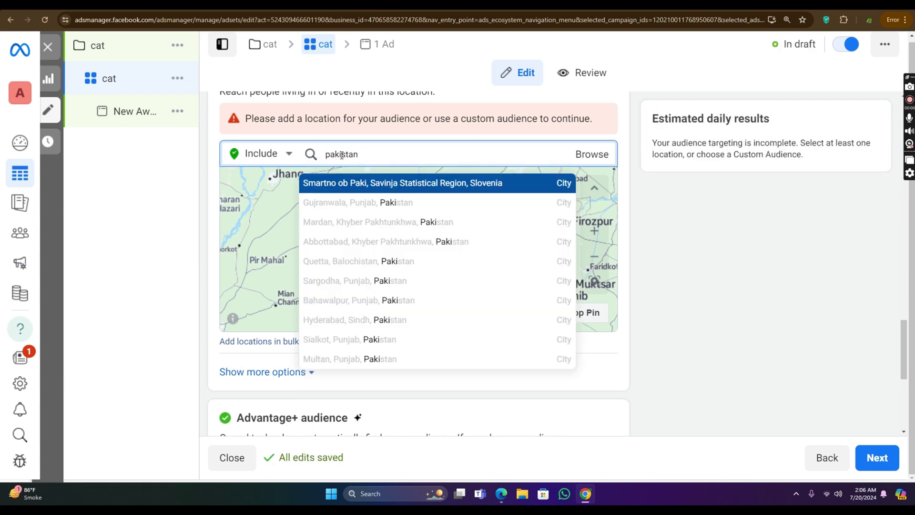
pyautogui.click(360, 183)
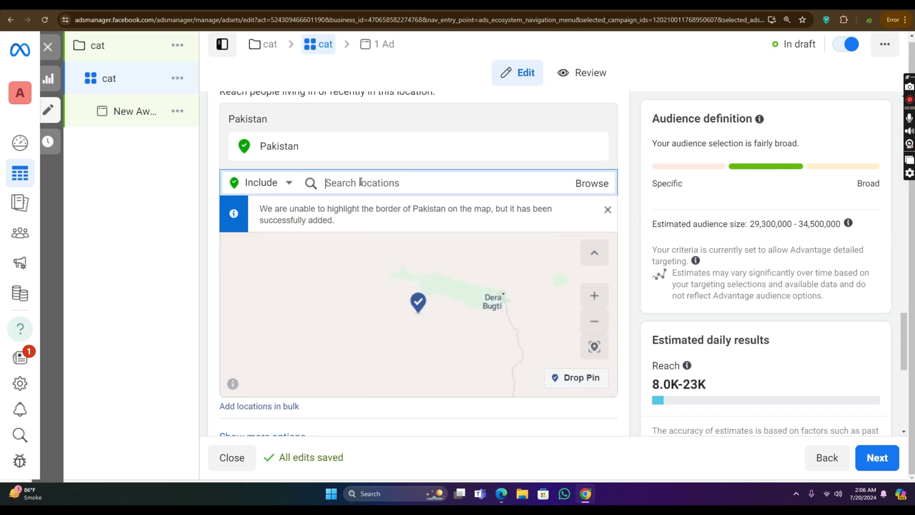
# Step: Exclude Lahore, Punjab, Pakistan from the audience locations
pyautogui.scroll(-1, 361, 183)
pyautogui.click(291, 136)
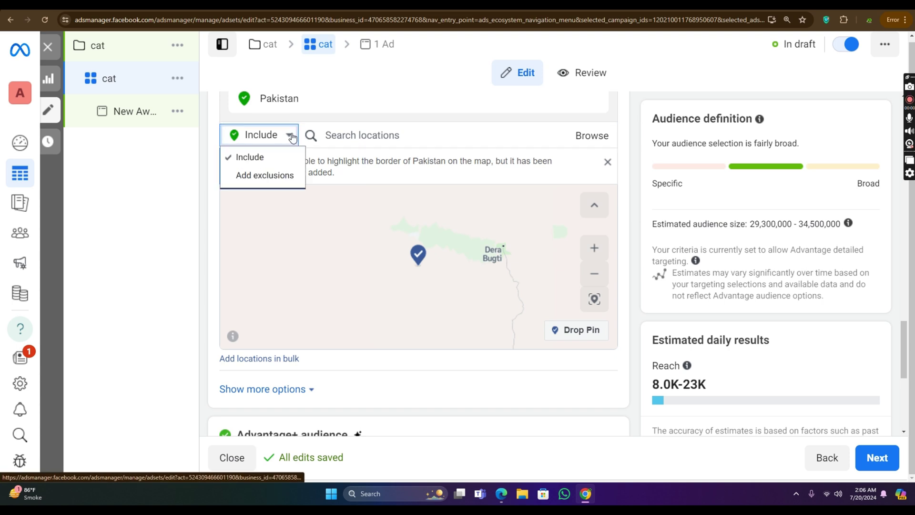
pyautogui.click(267, 177)
pyautogui.click(398, 137)
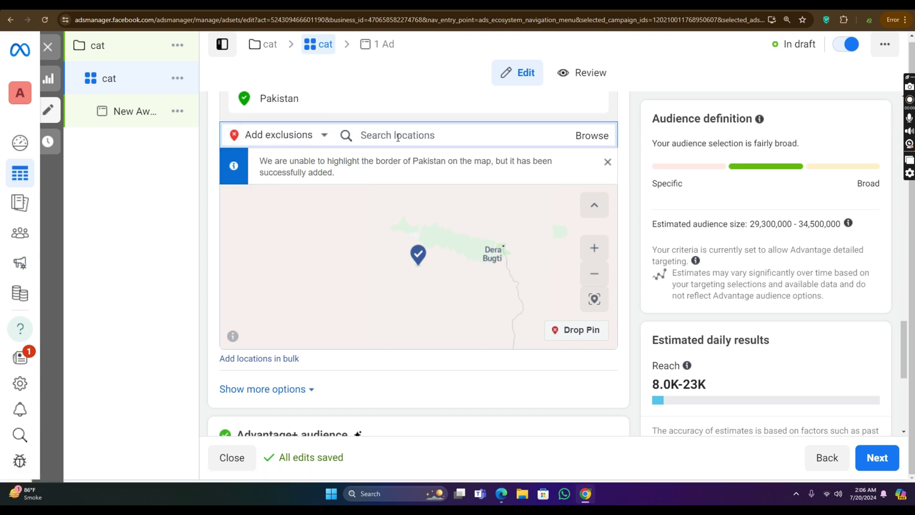
pyautogui.write('laho')
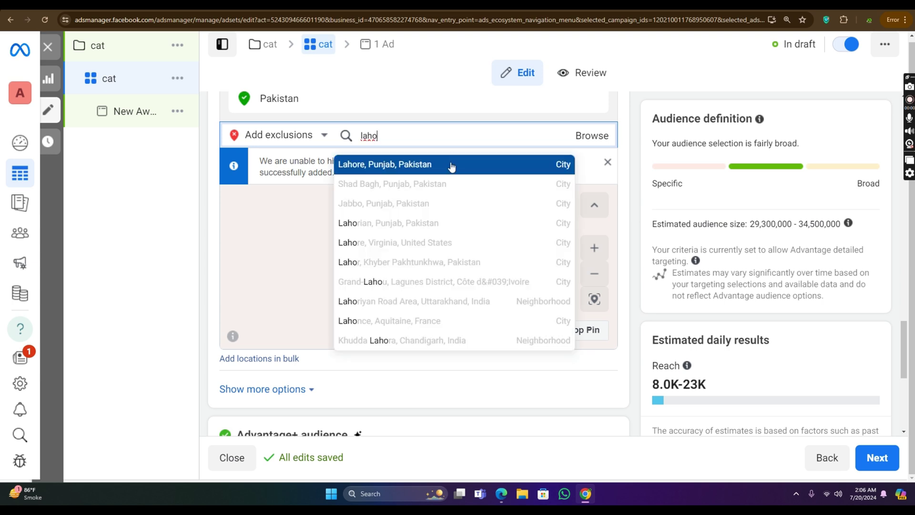
pyautogui.click(451, 165)
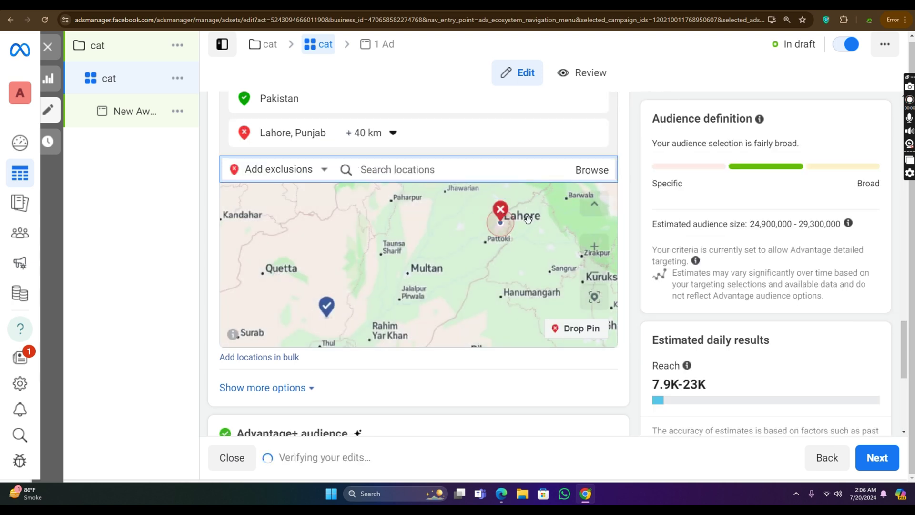
pyautogui.scroll(1, 507, 226)
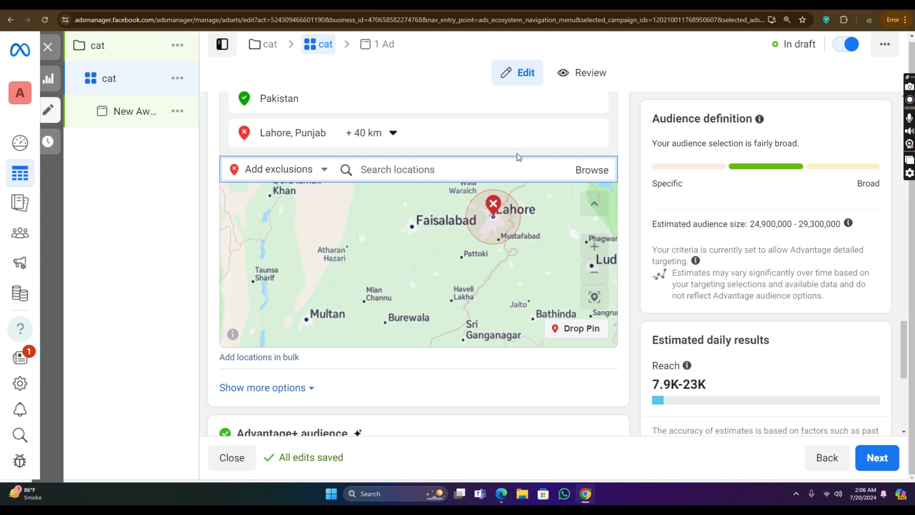
# Step: Set the location choice back to Include and reveal the additional audience options
pyautogui.click(274, 169)
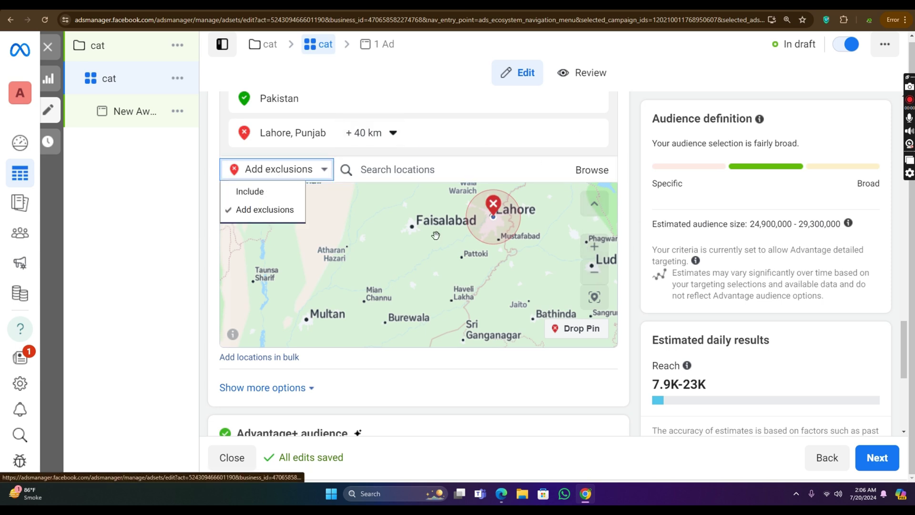
pyautogui.click(244, 192)
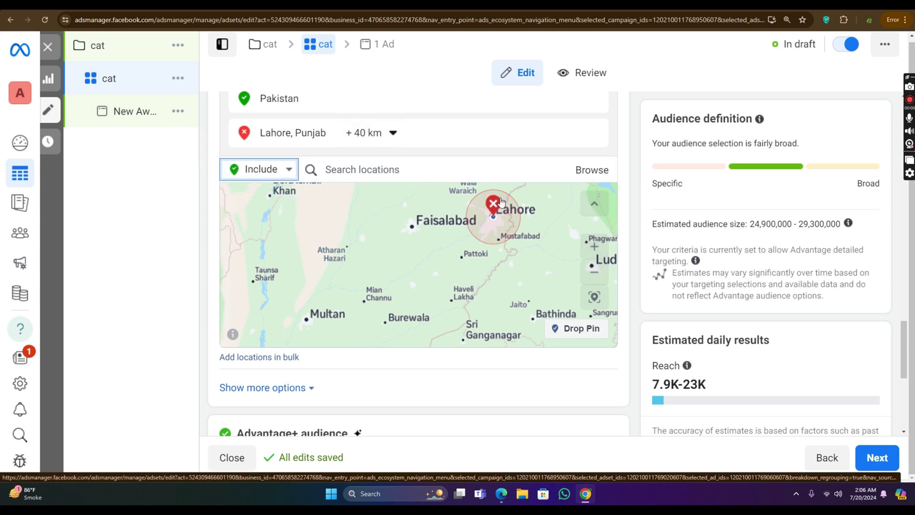
pyautogui.scroll(-3, 498, 205)
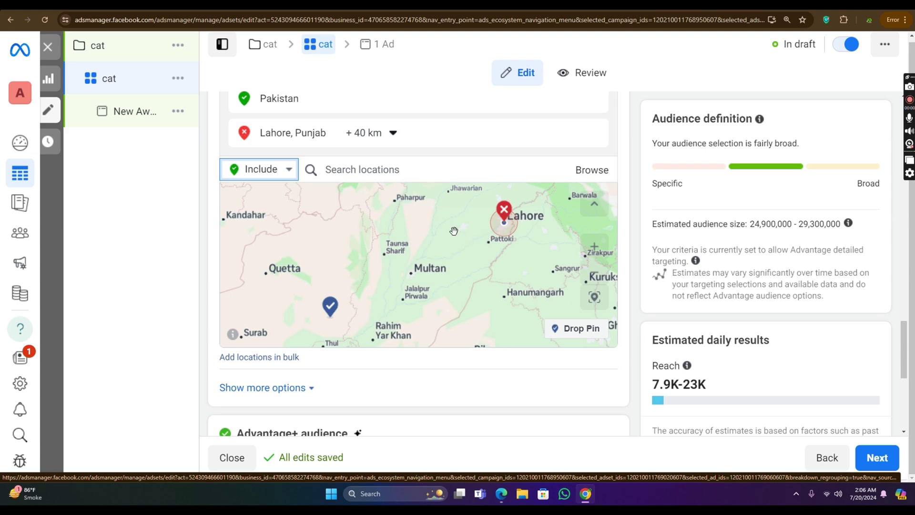
pyautogui.scroll(-3, 454, 231)
pyautogui.scroll(-4, 521, 396)
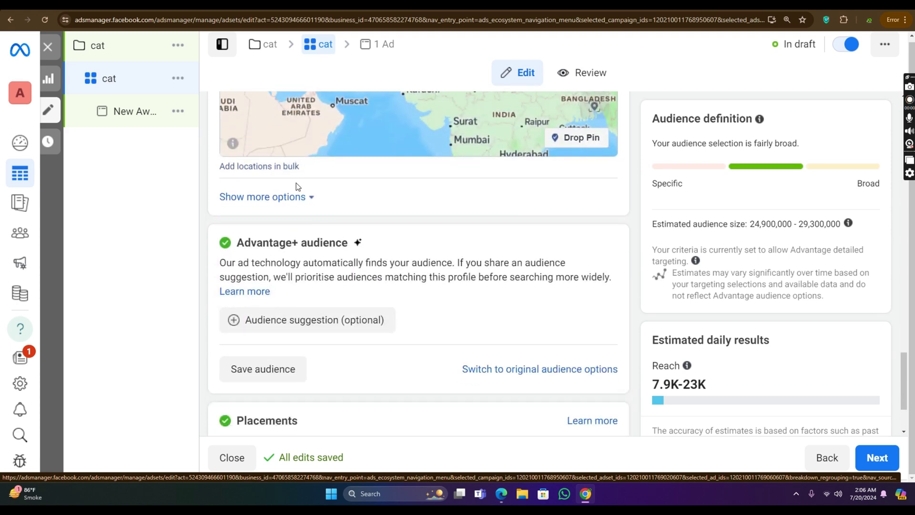
pyautogui.click(294, 197)
# Step: Edit the minimum age setting, keeping it at 18
pyautogui.scroll(-1, 368, 202)
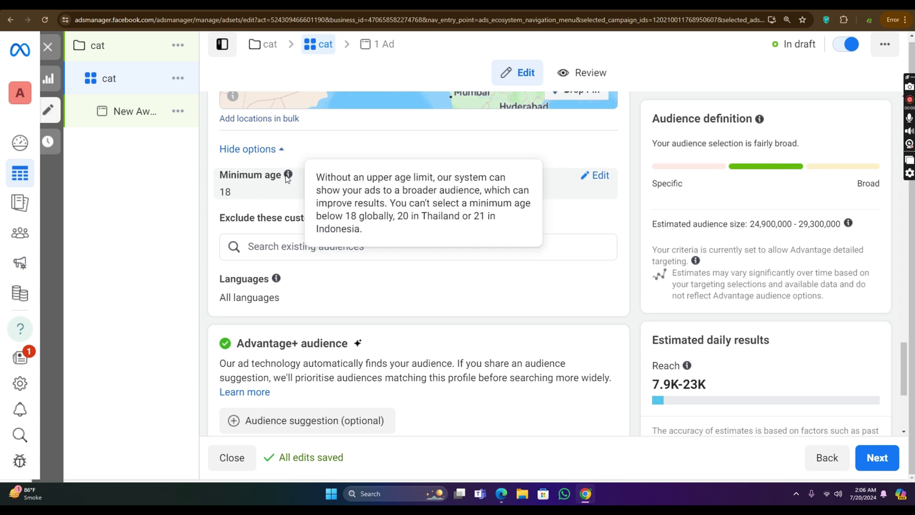
pyautogui.click(594, 176)
pyautogui.click(261, 201)
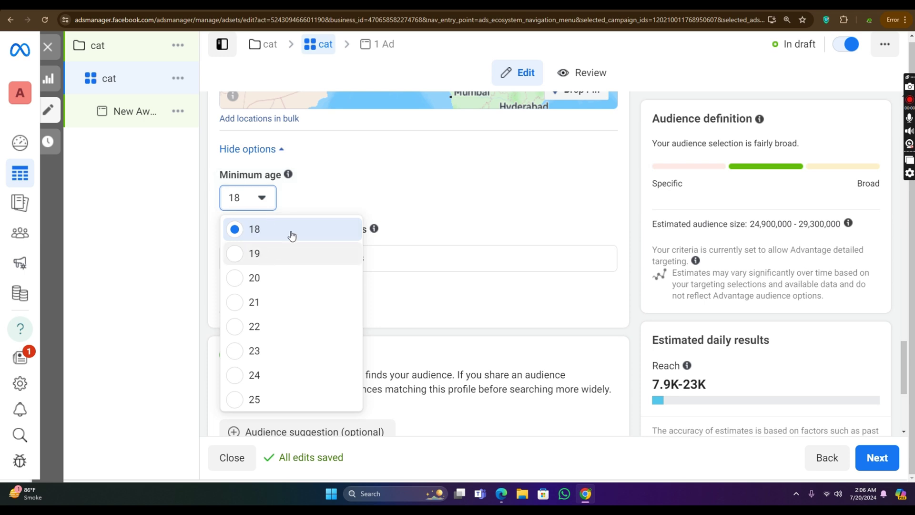
pyautogui.click(313, 228)
pyautogui.scroll(-2, 456, 180)
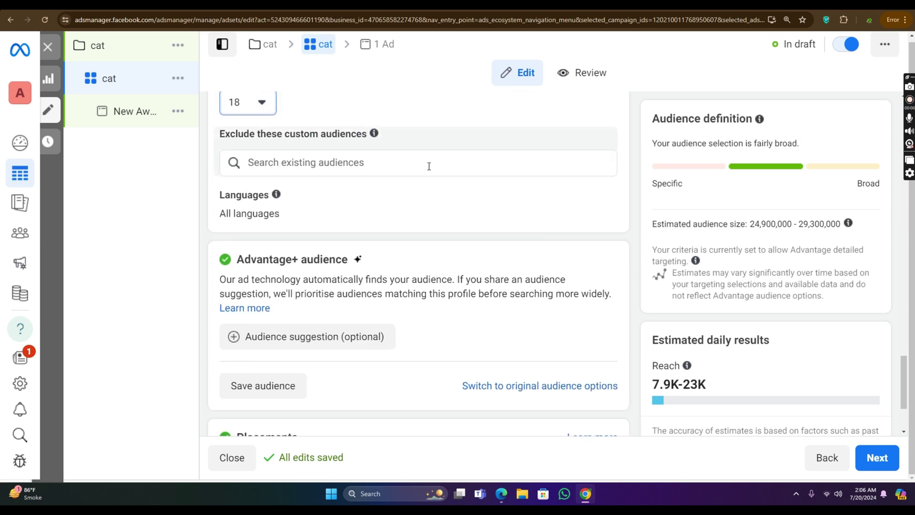
pyautogui.scroll(1, 296, 137)
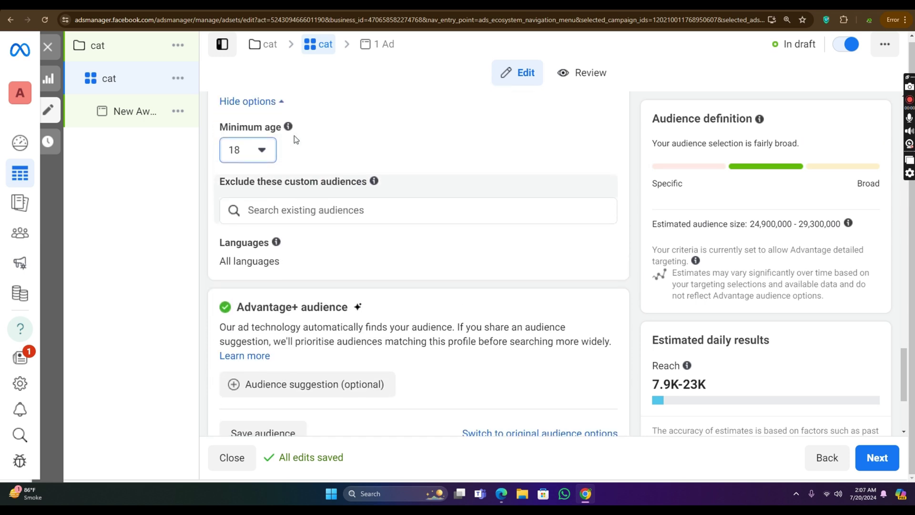
pyautogui.click(260, 152)
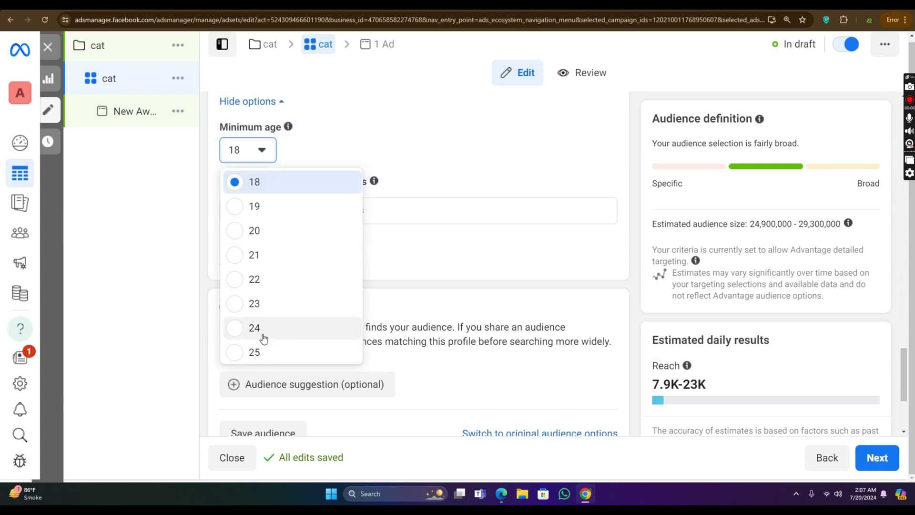
pyautogui.scroll(-2, 409, 196)
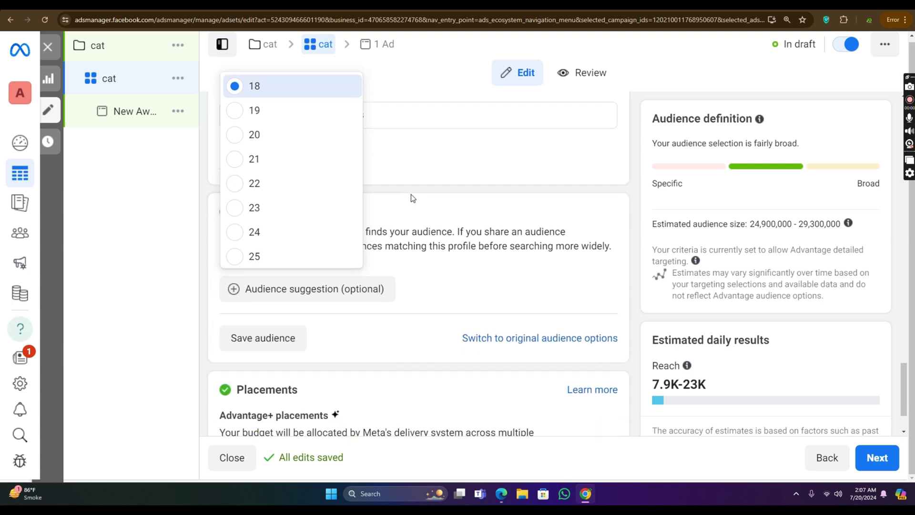
pyautogui.scroll(4, 470, 168)
pyautogui.scroll(2, 477, 191)
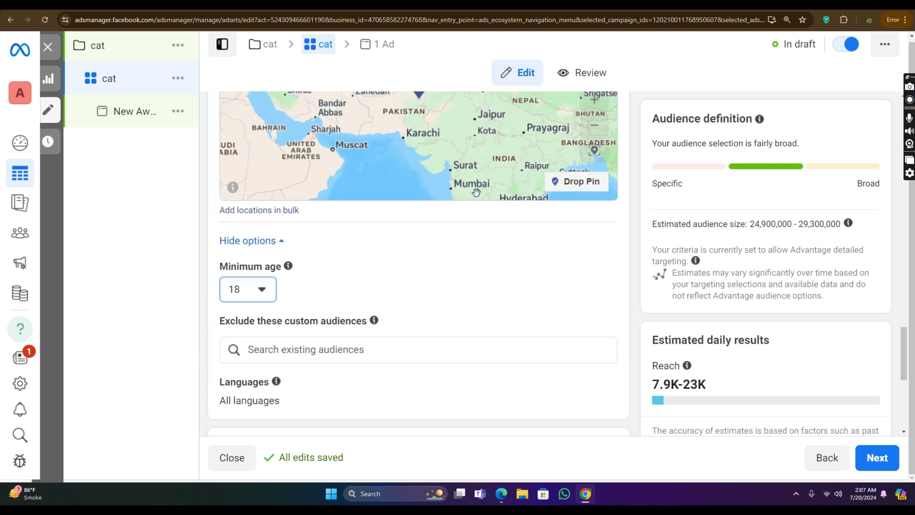
pyautogui.scroll(-5, 505, 296)
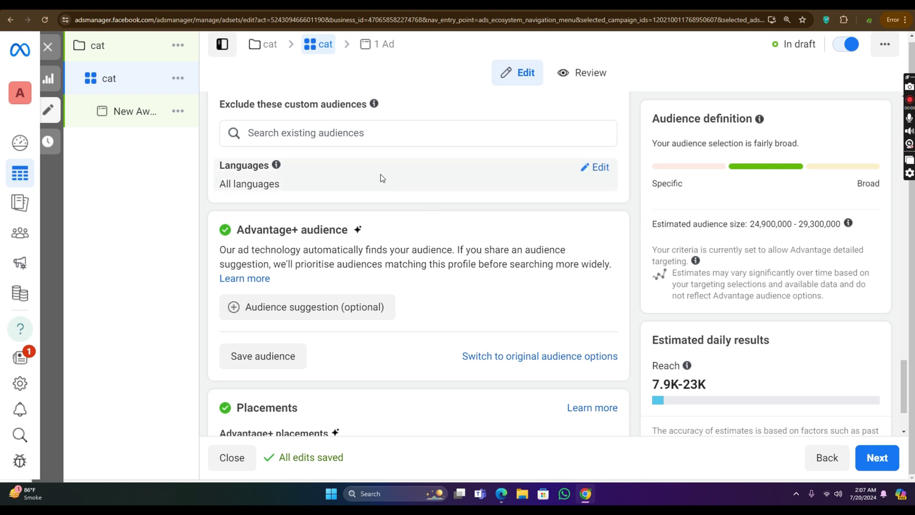
# Step: Scroll down to the Advantage+ audience card
pyautogui.scroll(-2, 369, 168)
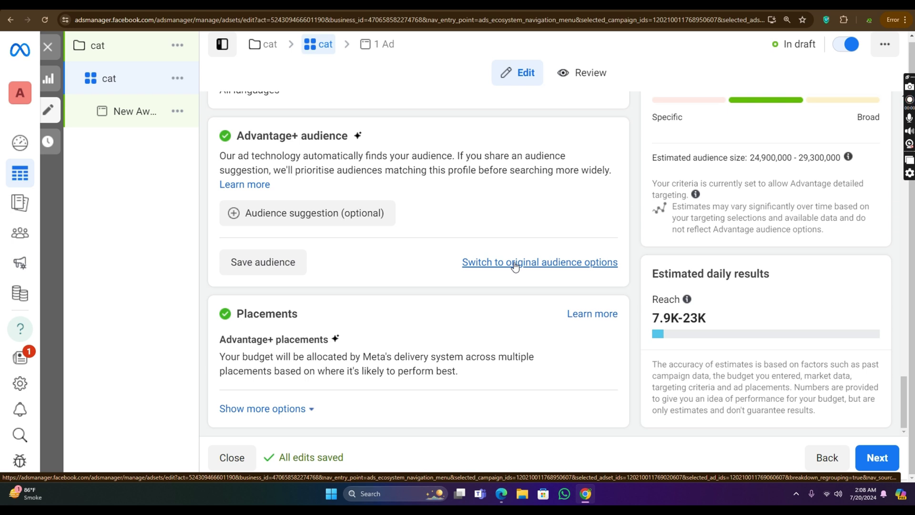
# Step: Switch to the original audience options and set the age range to 18–56
pyautogui.click(522, 262)
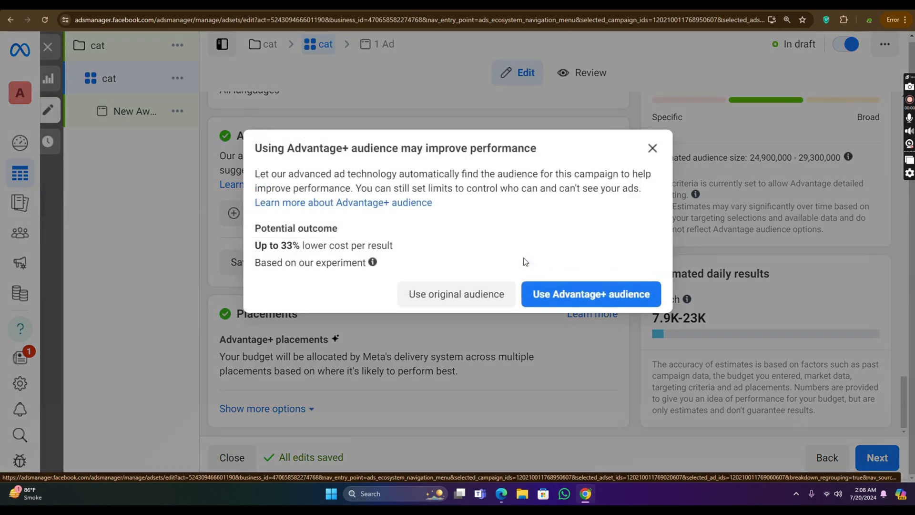
pyautogui.click(470, 295)
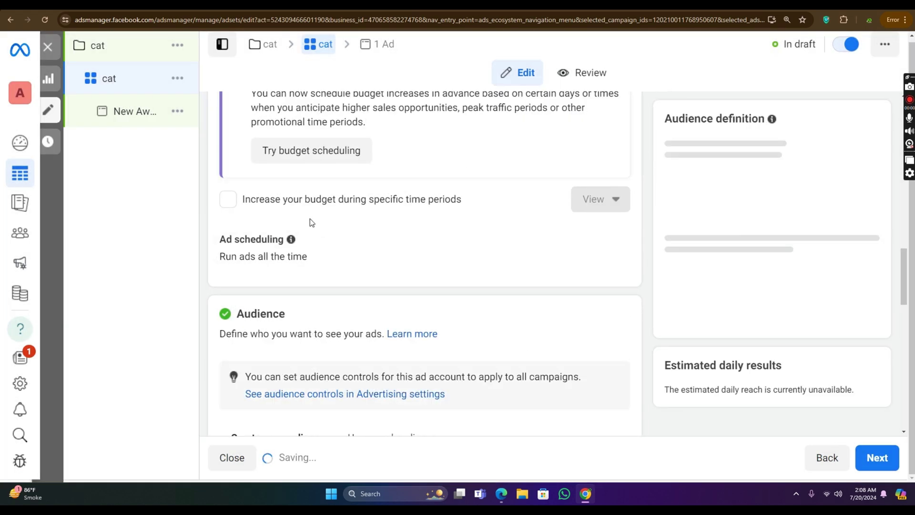
pyautogui.scroll(-10, 451, 203)
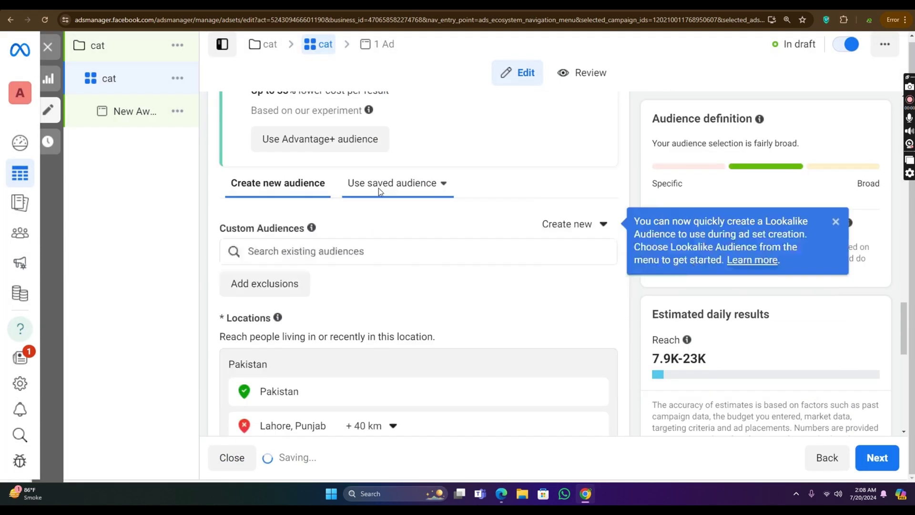
pyautogui.scroll(-4, 423, 180)
pyautogui.scroll(2, 410, 167)
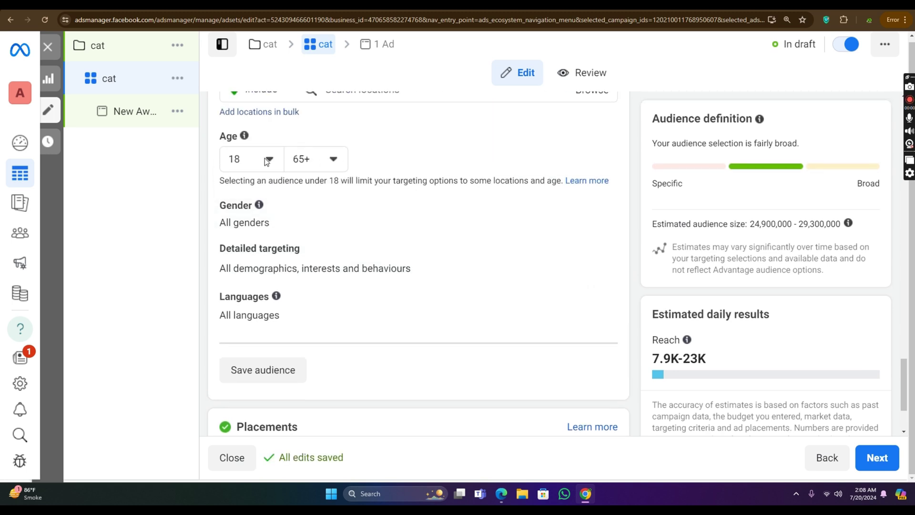
pyautogui.click(267, 161)
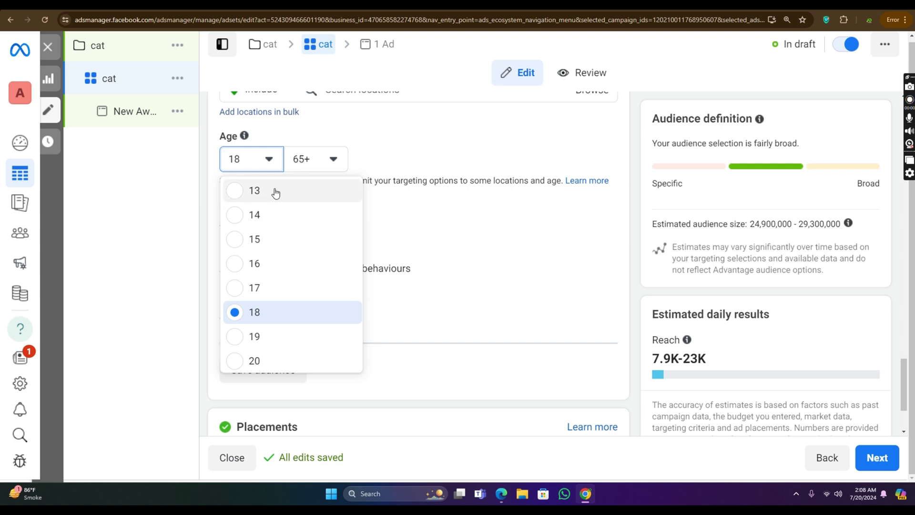
pyautogui.click(316, 162)
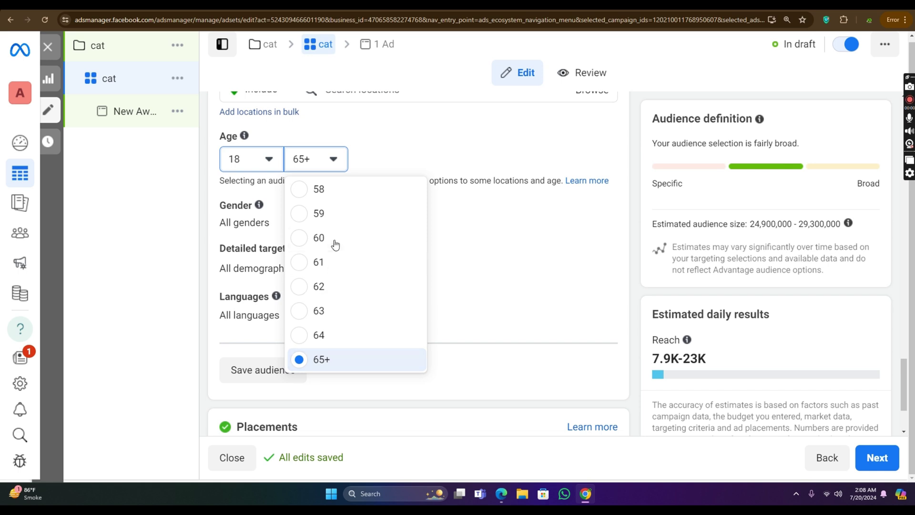
pyautogui.scroll(2, 347, 239)
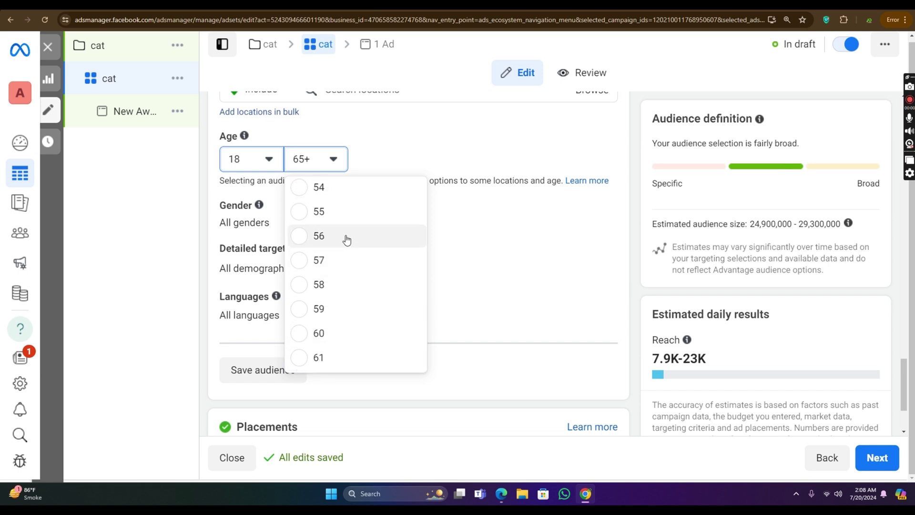
pyautogui.click(346, 240)
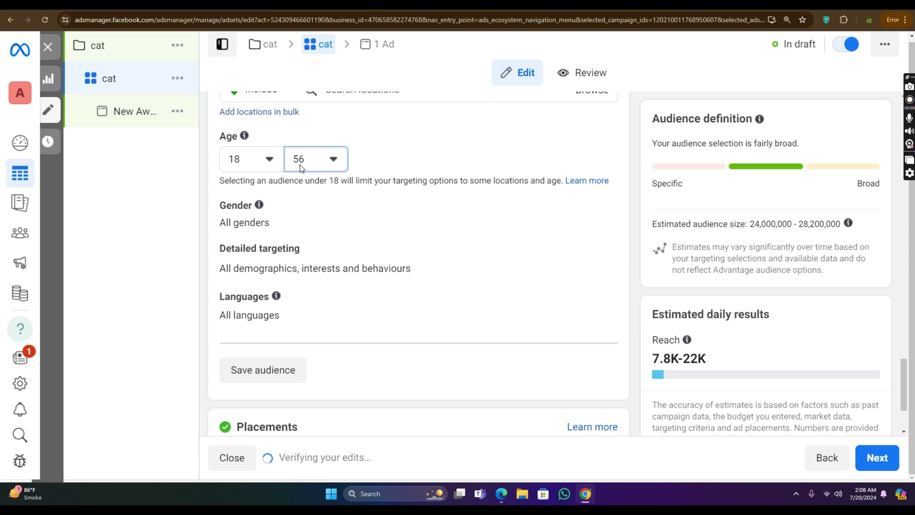
# Step: Change the audience gender targeting to Women only
pyautogui.moveTo(244, 138)
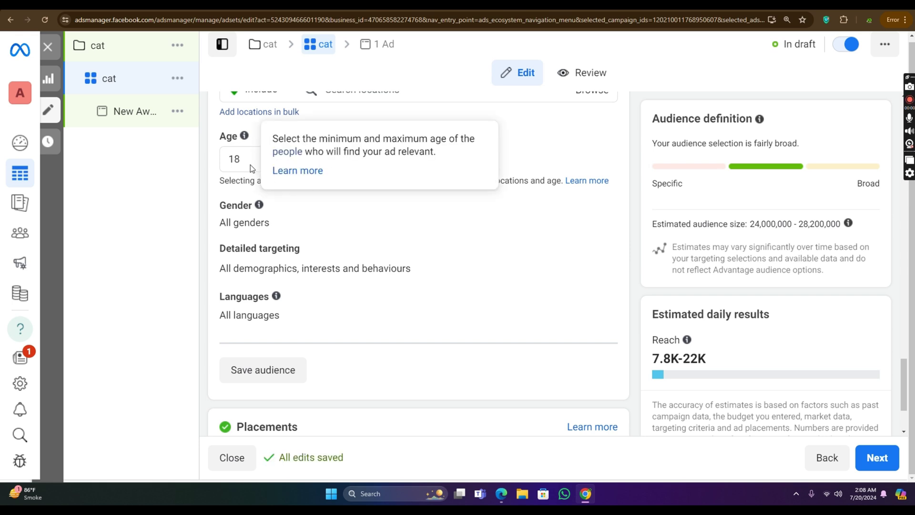
pyautogui.scroll(-2, 340, 178)
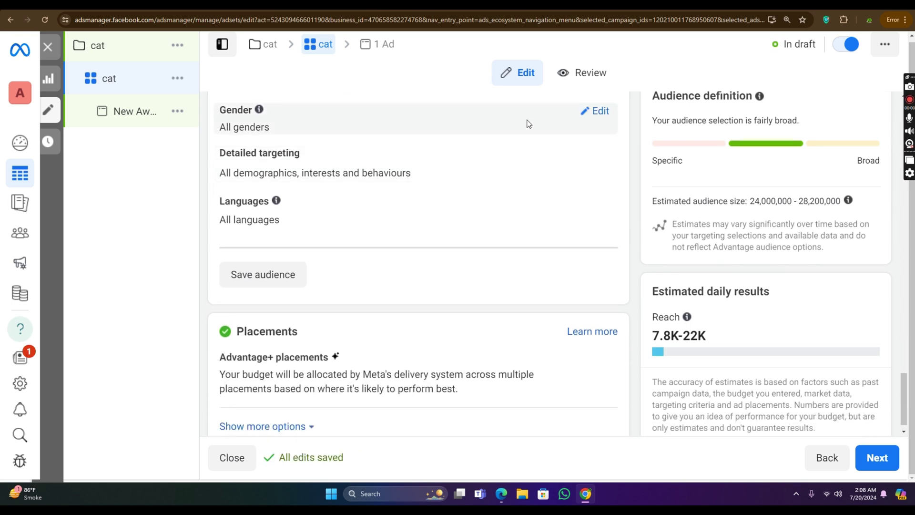
pyautogui.click(598, 112)
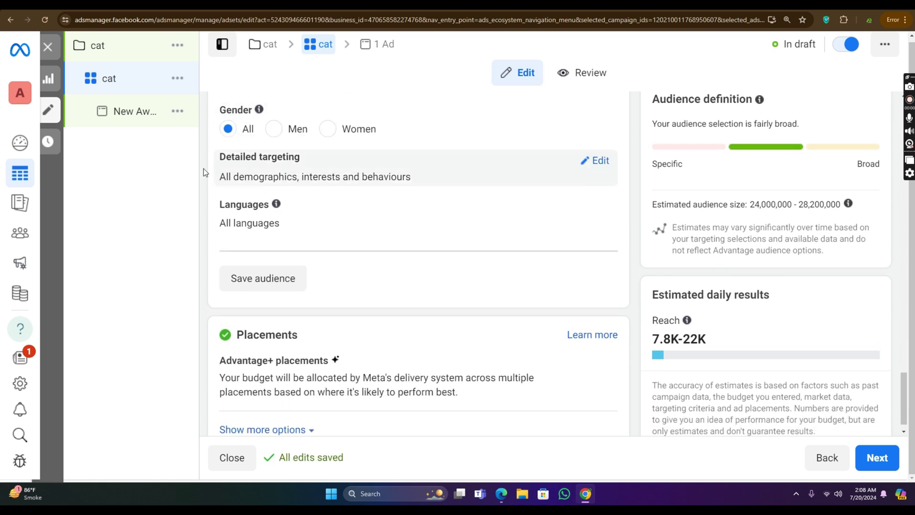
pyautogui.click(276, 132)
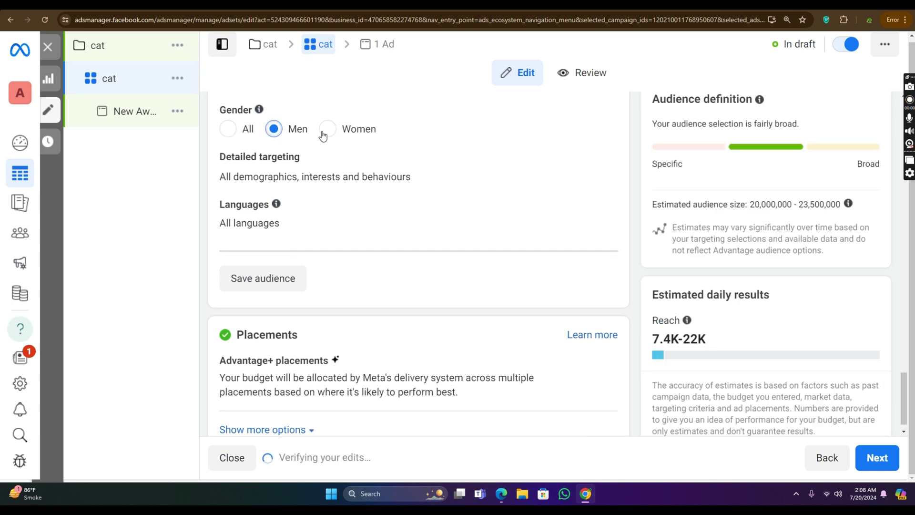
pyautogui.click(325, 130)
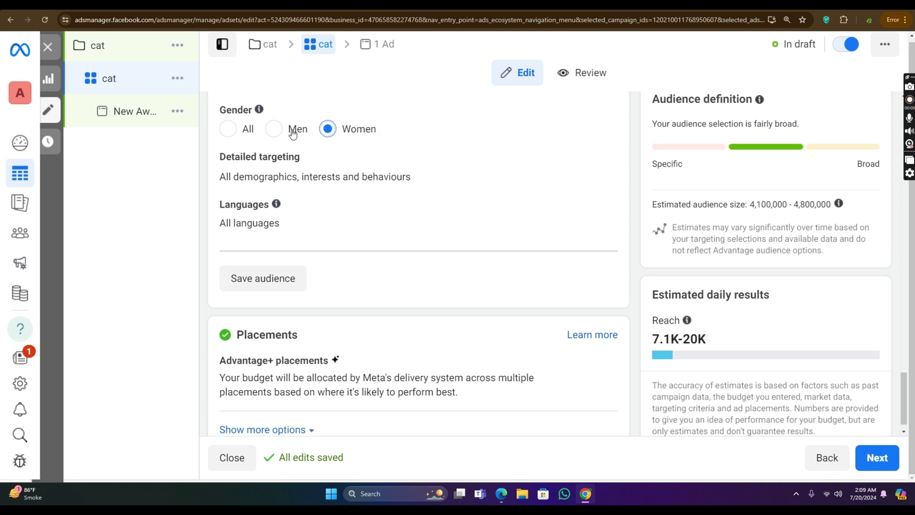
pyautogui.moveTo(260, 111)
pyautogui.moveTo(605, 165)
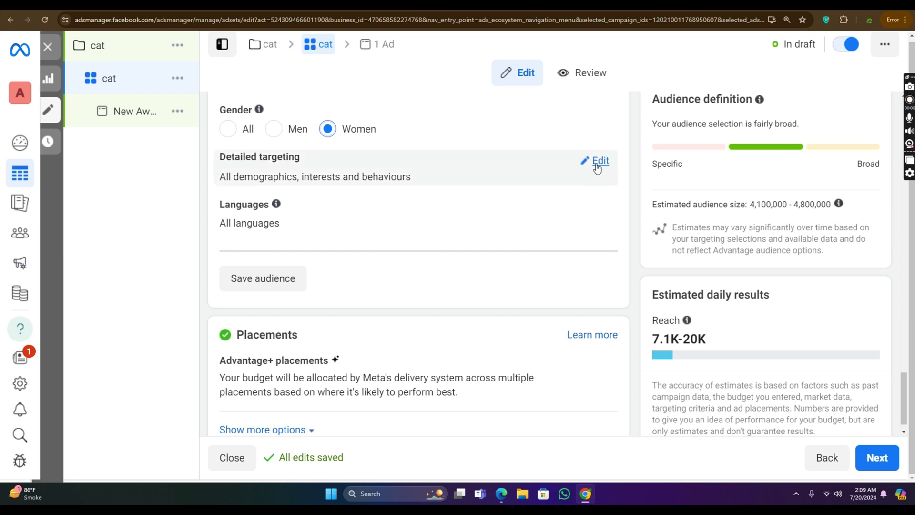
# Step: Edit Detailed targeting and click into its demographics, interests or behaviours search box
pyautogui.click(597, 167)
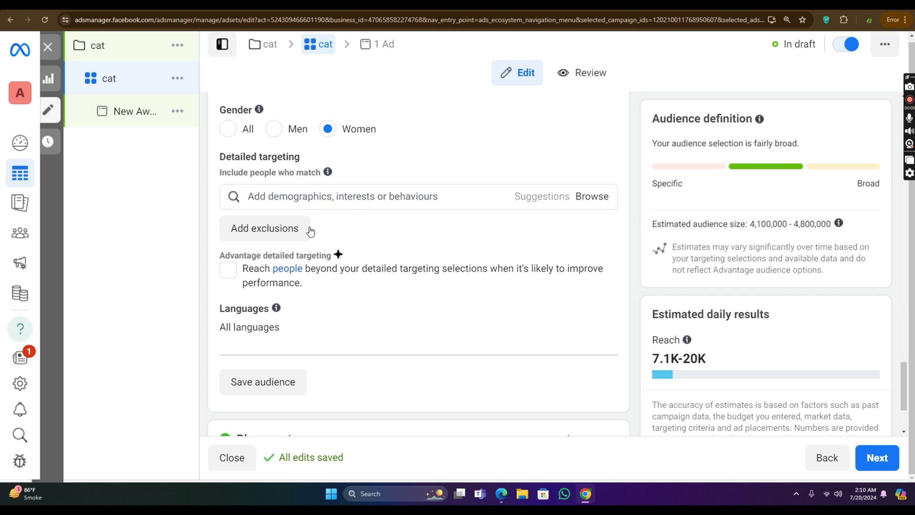
pyautogui.scroll(-3, 309, 232)
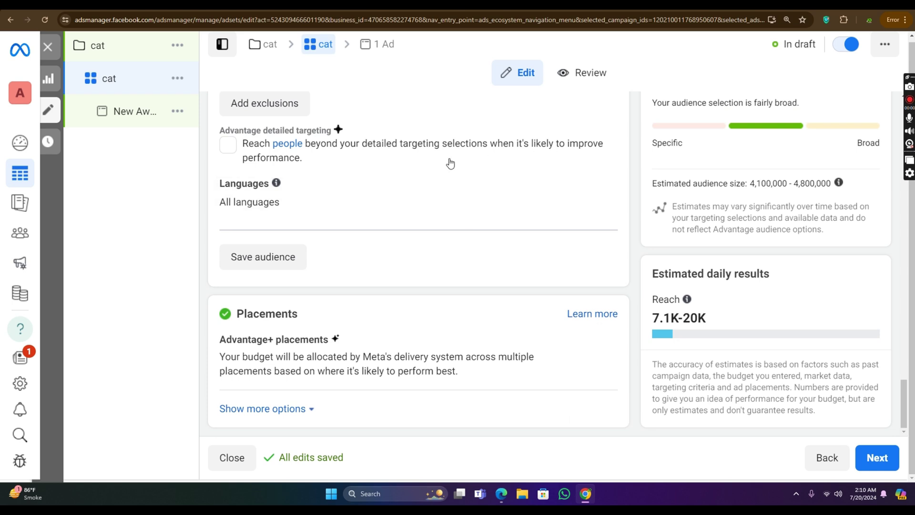
pyautogui.scroll(4, 448, 162)
pyautogui.click(392, 263)
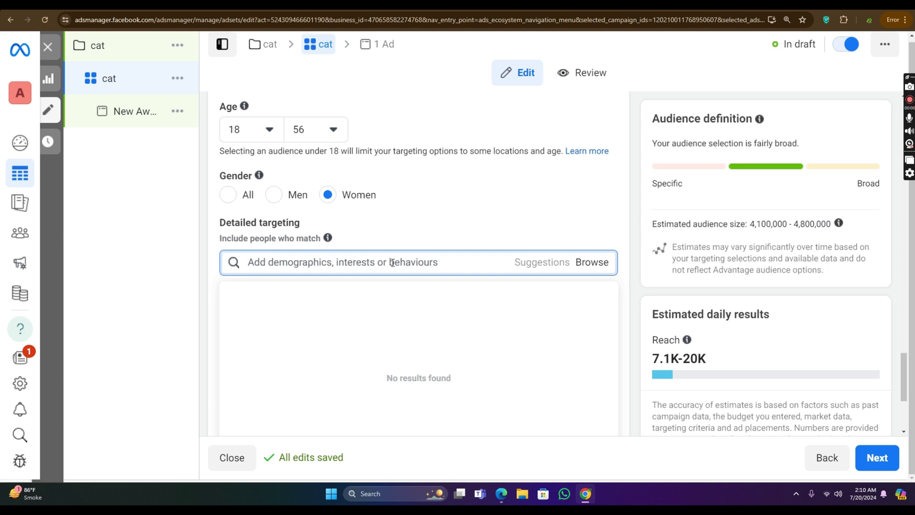
# Step: Search 'shopi' and 'dropsh' to add Shopify (software) and Drop shipping (retailer) interests
pyautogui.write('shopi')
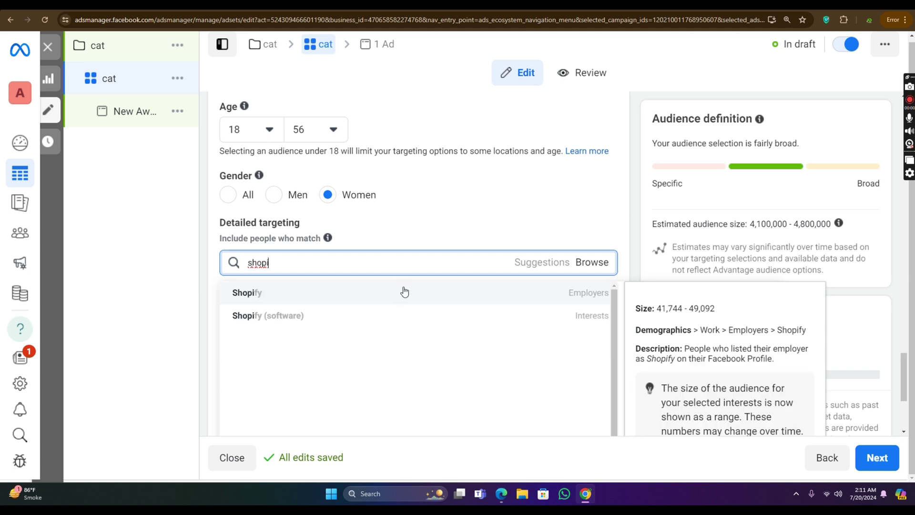
pyautogui.click(474, 320)
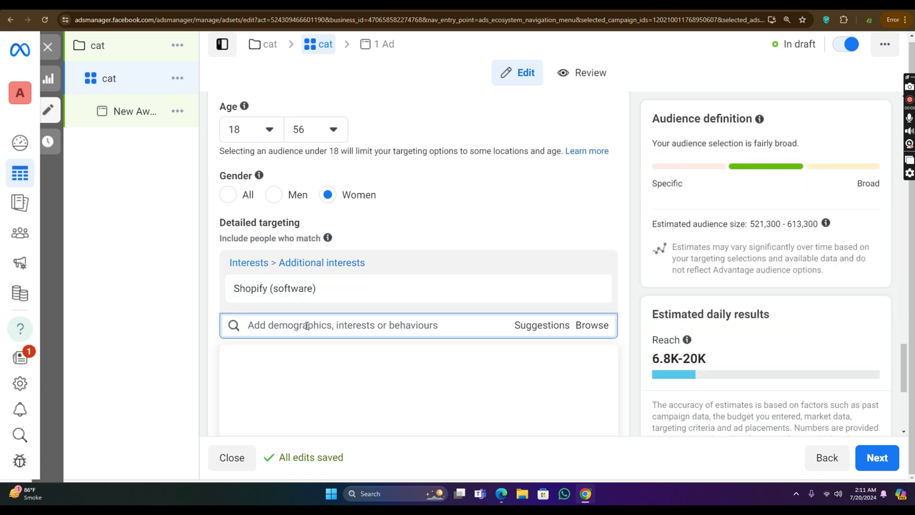
pyautogui.write('drop')
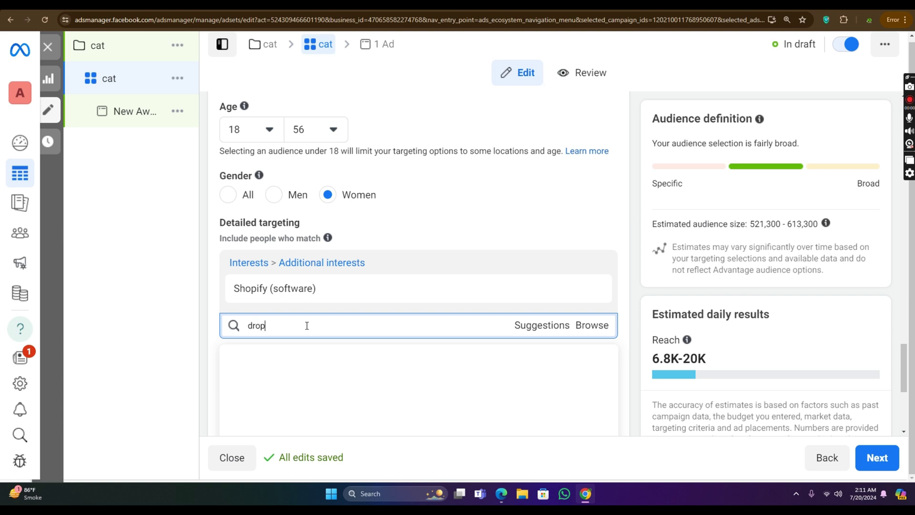
pyautogui.write('sh')
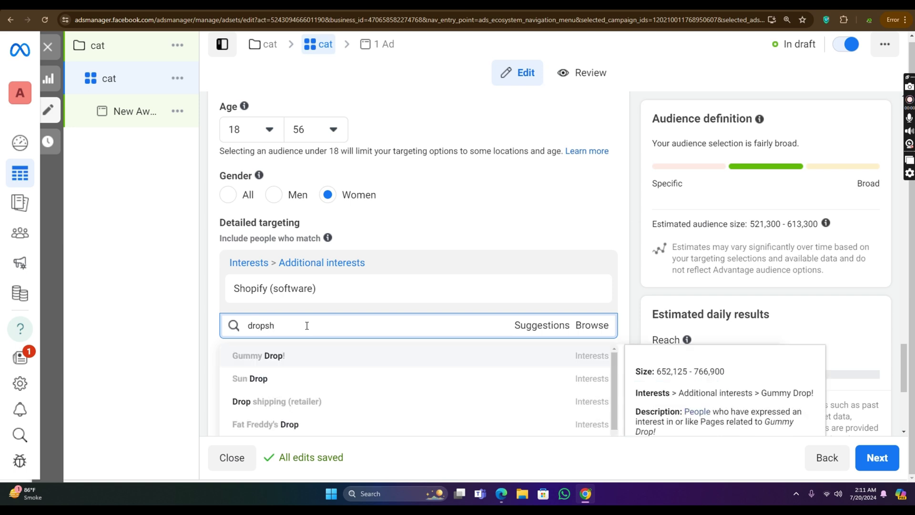
pyautogui.click(348, 357)
pyautogui.scroll(-2, 319, 320)
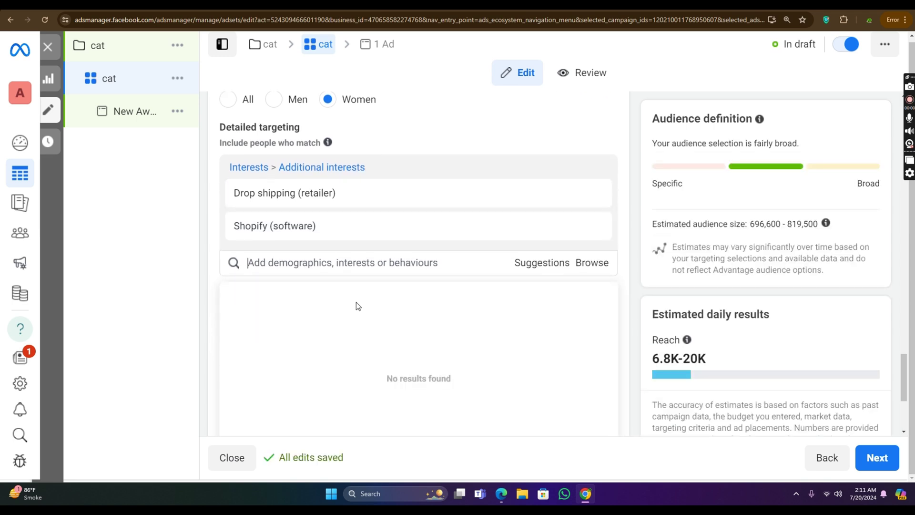
pyautogui.scroll(-3, 356, 301)
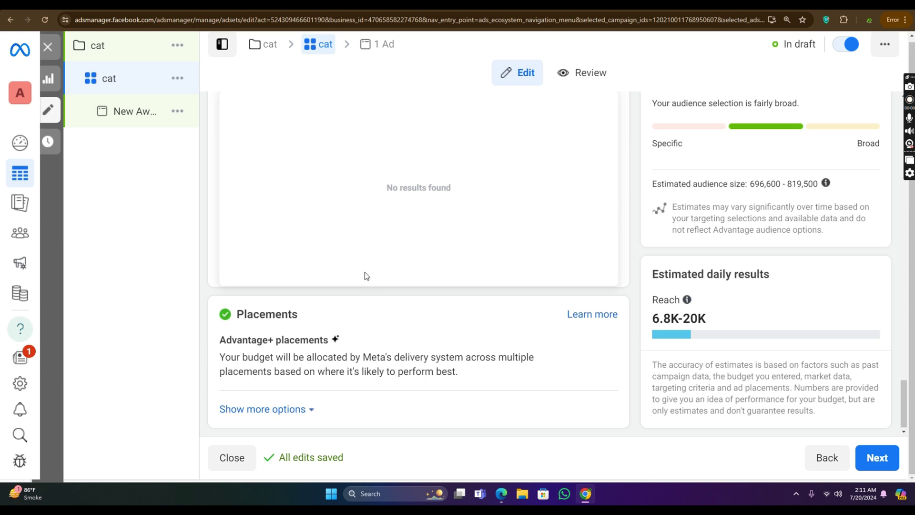
pyautogui.click(625, 229)
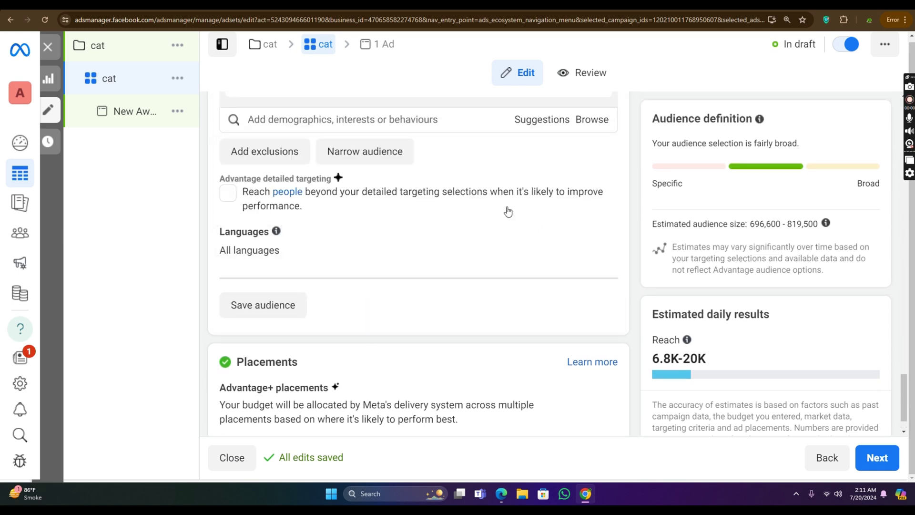
# Step: Add an empty 'Exclude people who match' box, then return to the include search
pyautogui.scroll(2, 478, 212)
pyautogui.click(282, 248)
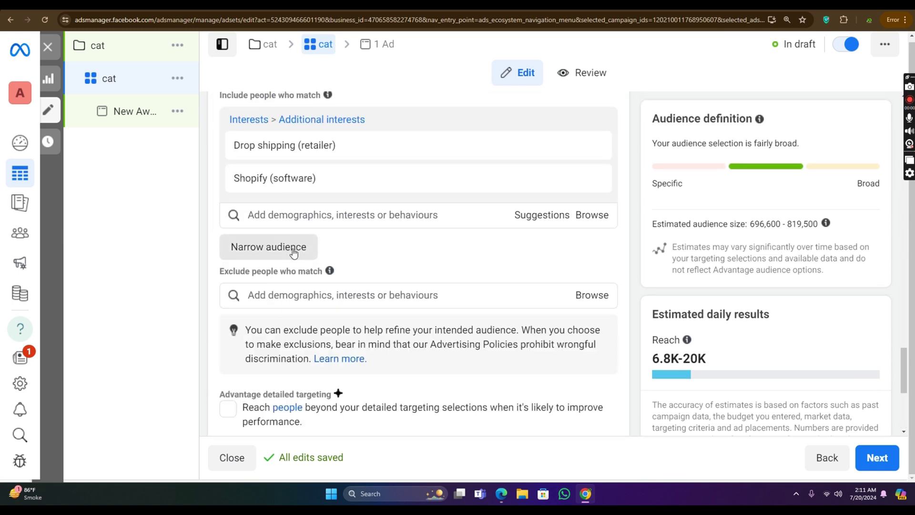
pyautogui.moveTo(328, 286)
pyautogui.click(297, 297)
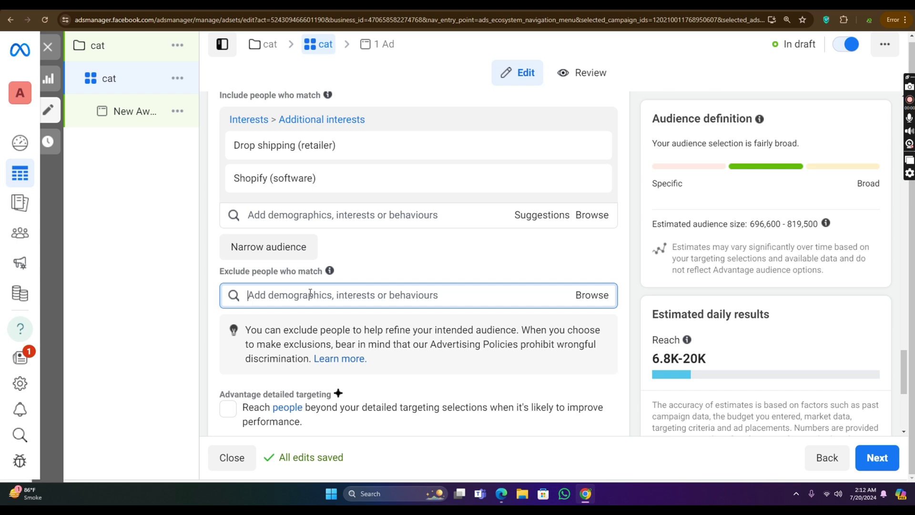
pyautogui.scroll(-2, 413, 181)
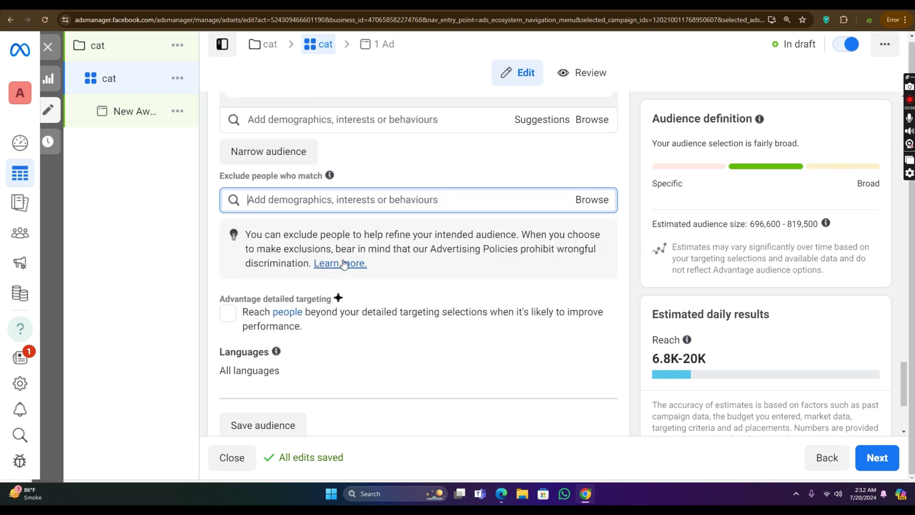
pyautogui.click(427, 200)
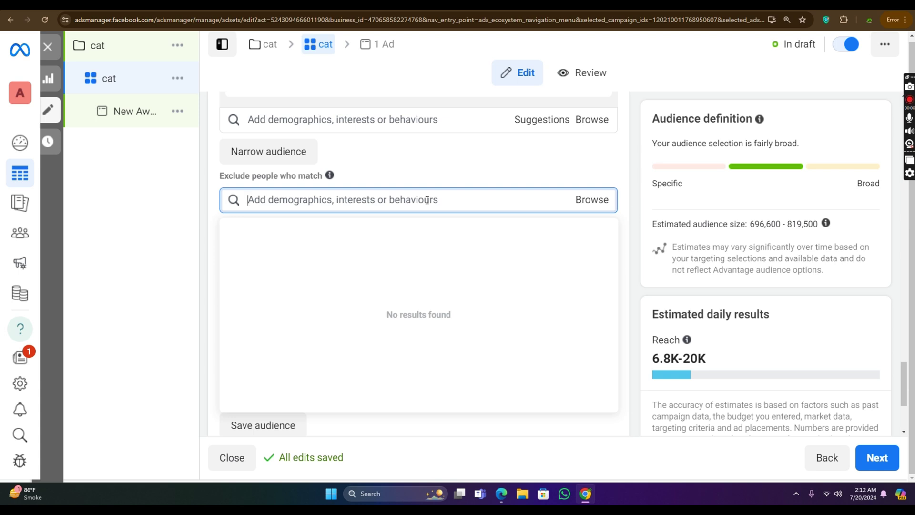
pyautogui.click(433, 153)
pyautogui.scroll(-2, 415, 190)
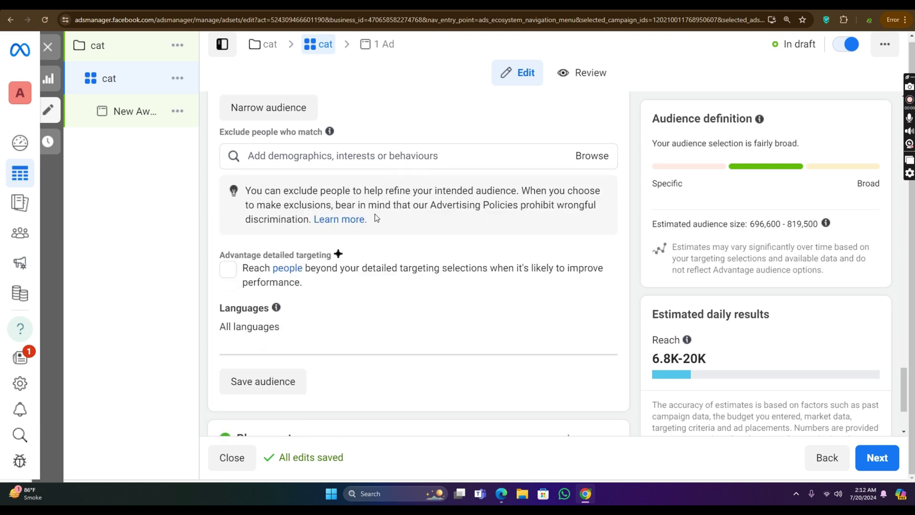
pyautogui.scroll(2, 395, 209)
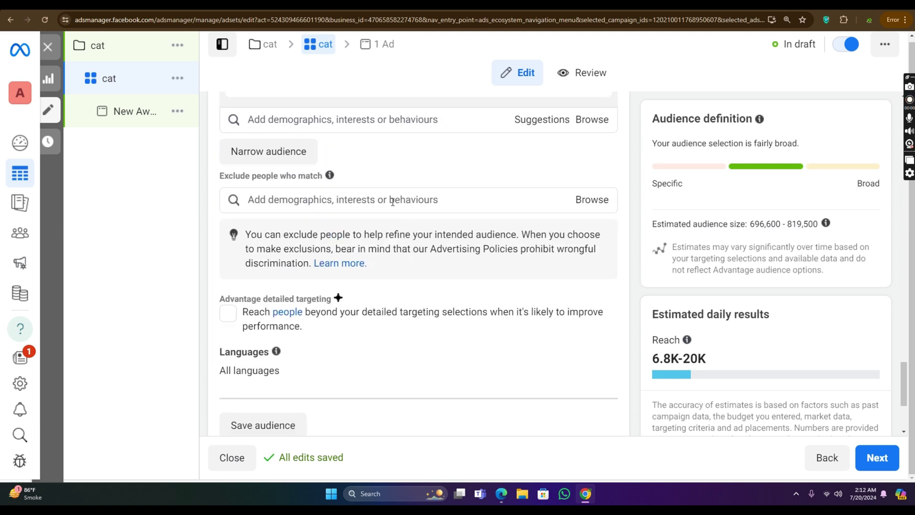
pyautogui.scroll(2, 391, 207)
pyautogui.click(387, 214)
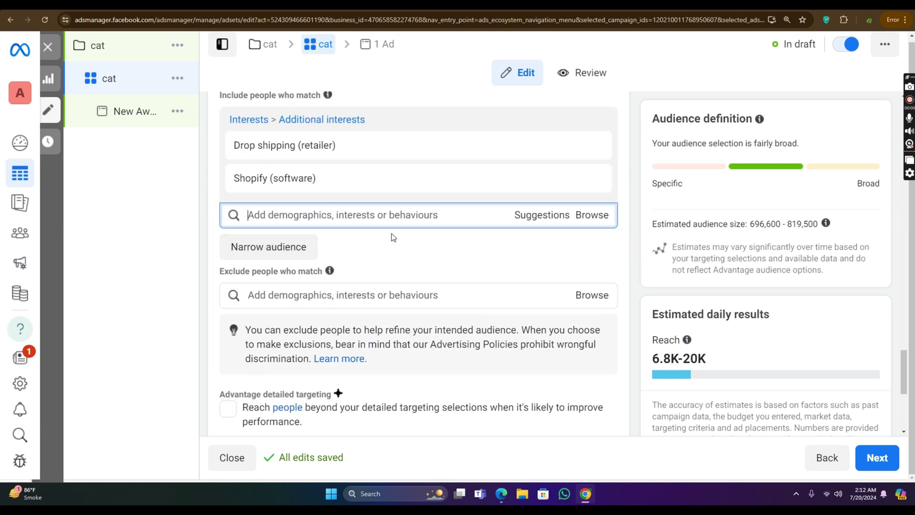
pyautogui.scroll(-5, 423, 224)
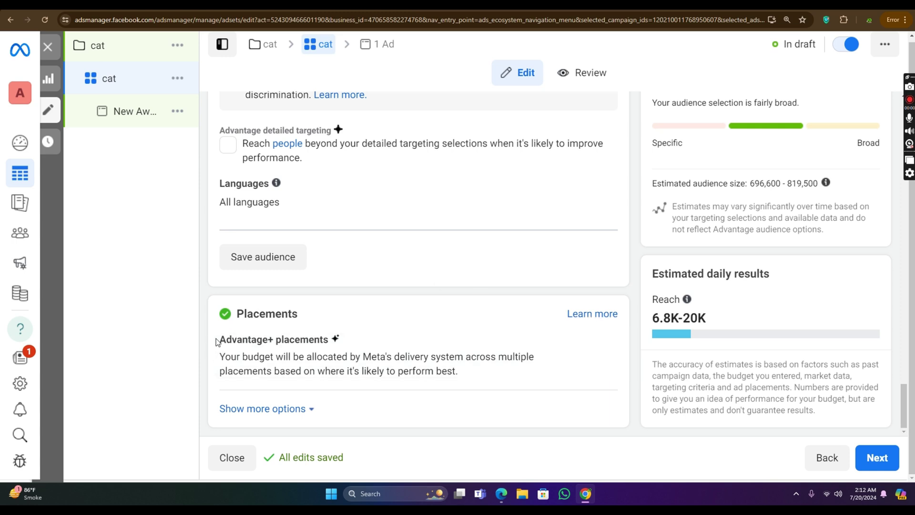
pyautogui.moveTo(217, 342); pyautogui.dragTo(353, 343)
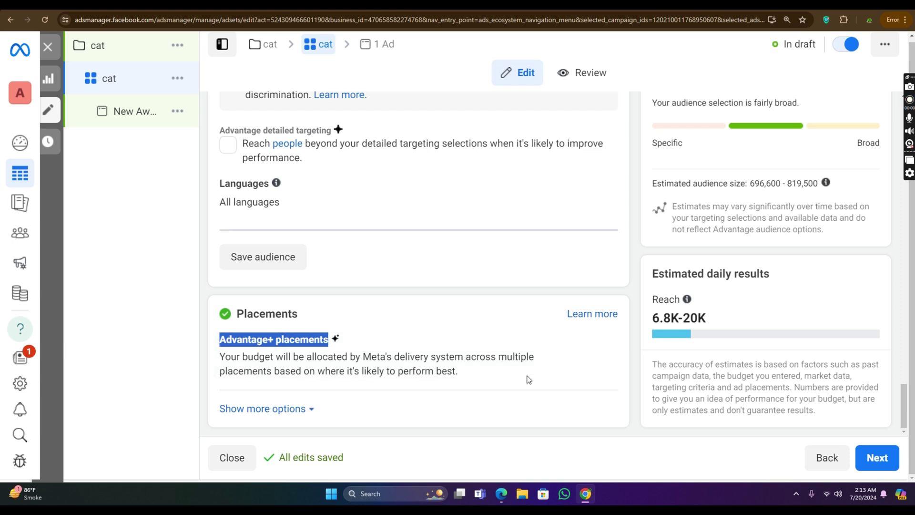
# Step: Switch to manual placements and untick the Instagram and Audience Network platforms
pyautogui.click(591, 342)
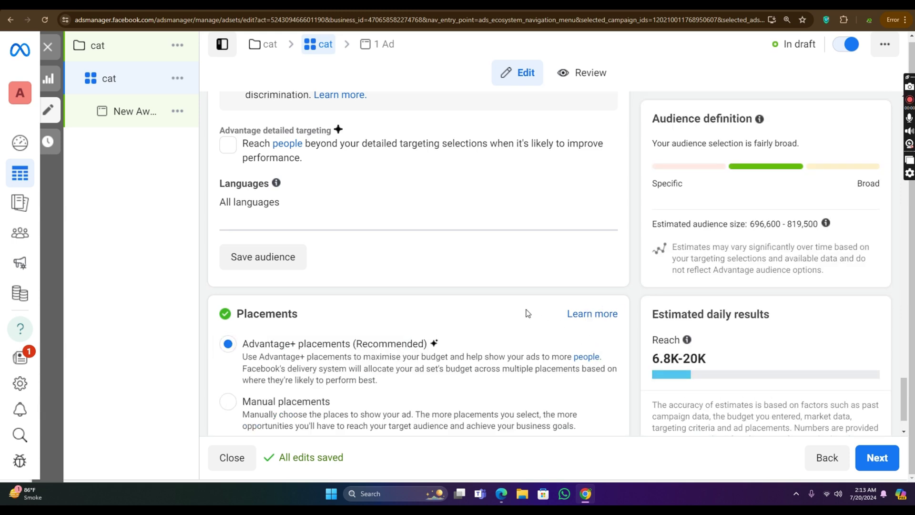
pyautogui.scroll(-1, 527, 313)
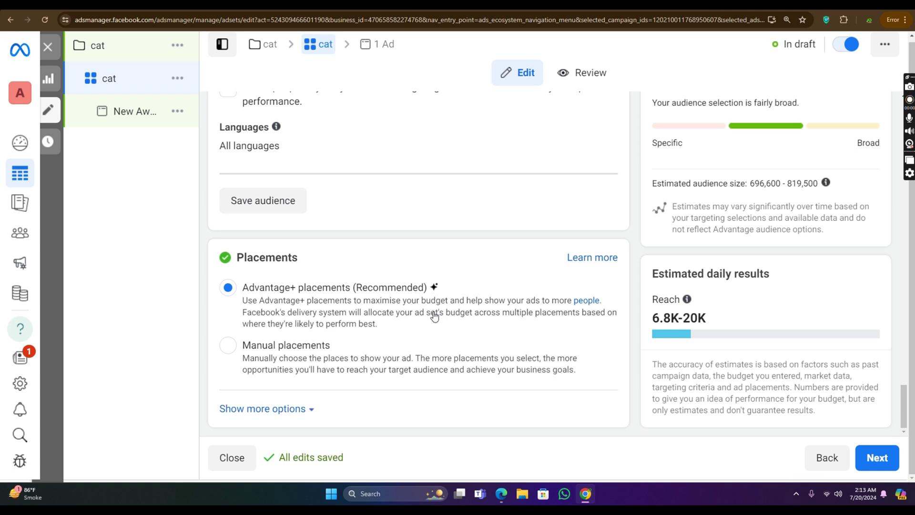
pyautogui.click(244, 354)
pyautogui.scroll(-6, 405, 271)
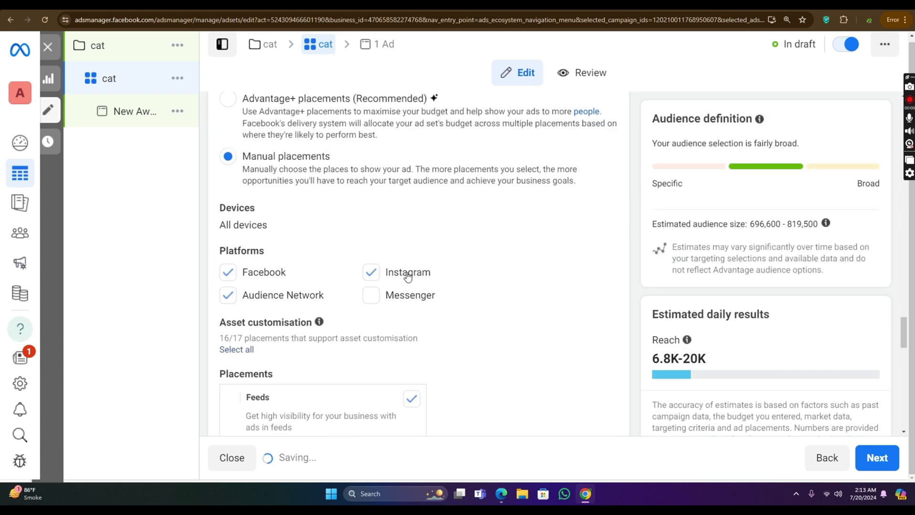
pyautogui.click(374, 196)
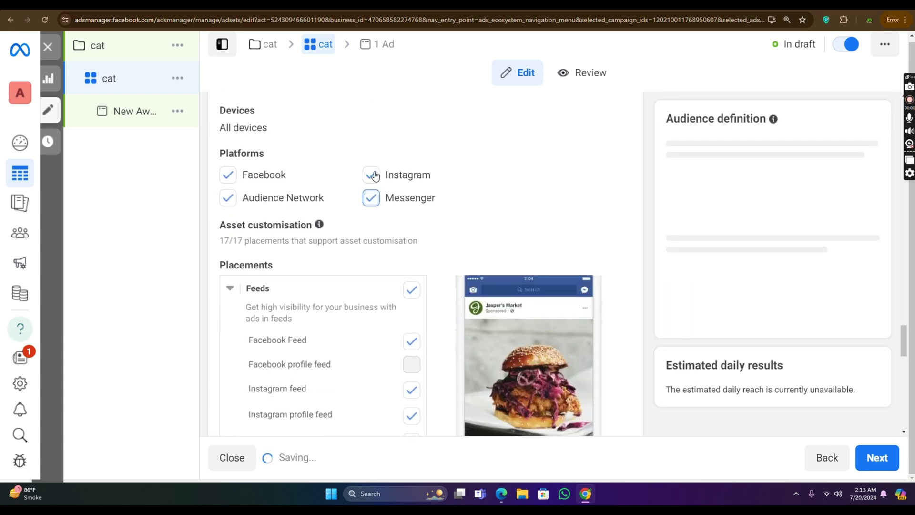
pyautogui.click(373, 197)
pyautogui.click(371, 175)
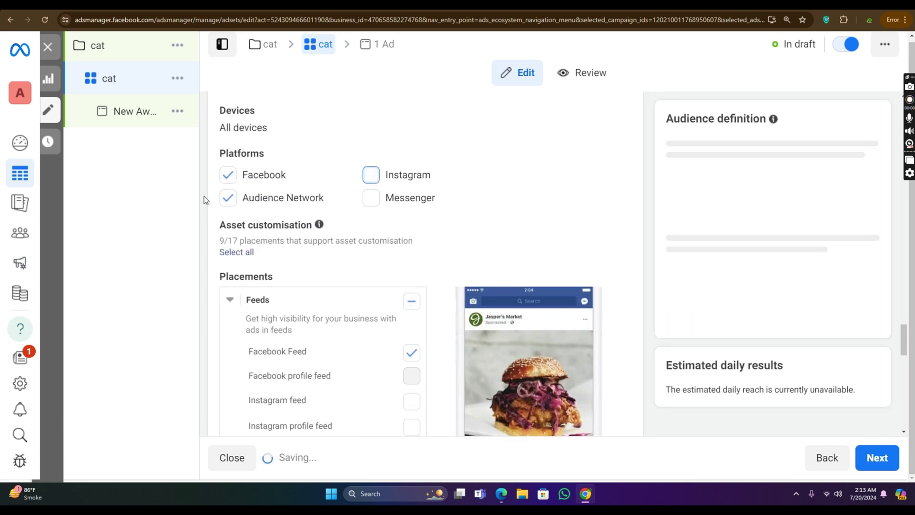
pyautogui.click(227, 197)
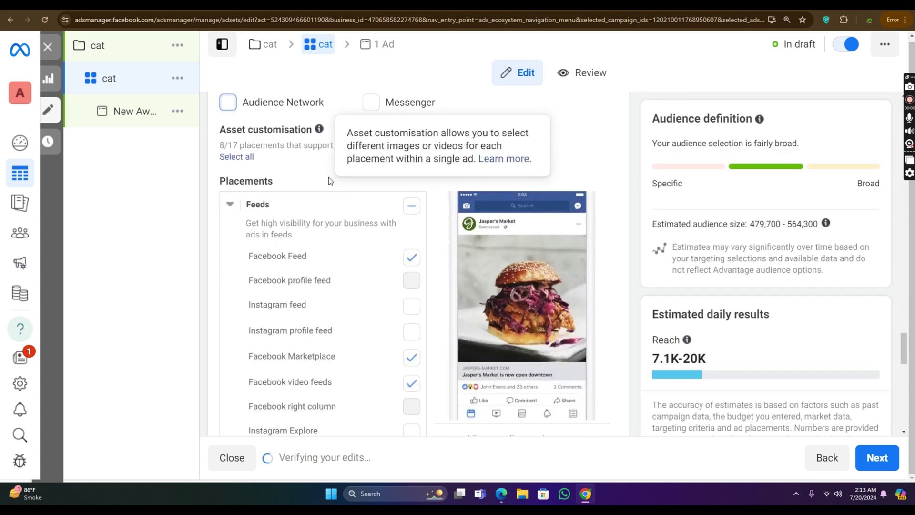
# Step: Tick Instagram Explore home, then open the New Awareness ad and select its name
pyautogui.scroll(-6, 389, 185)
pyautogui.scroll(3, 389, 185)
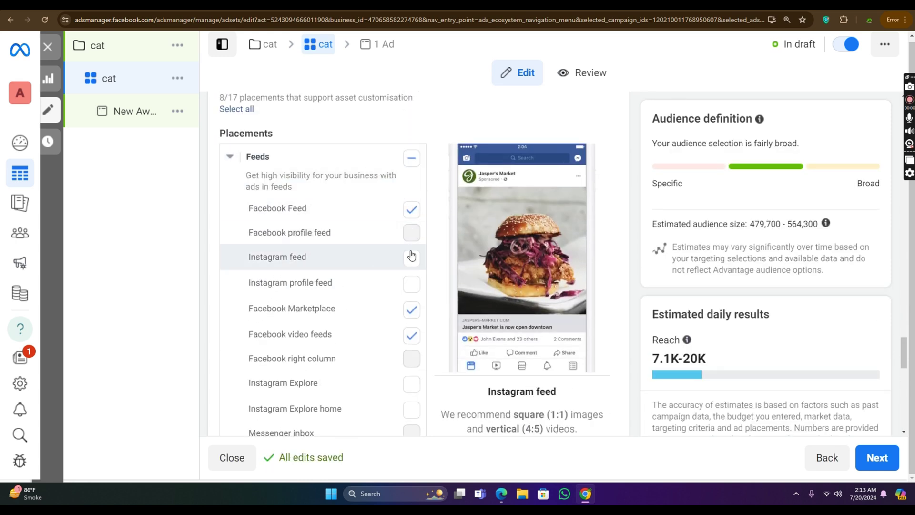
pyautogui.scroll(-1, 403, 243)
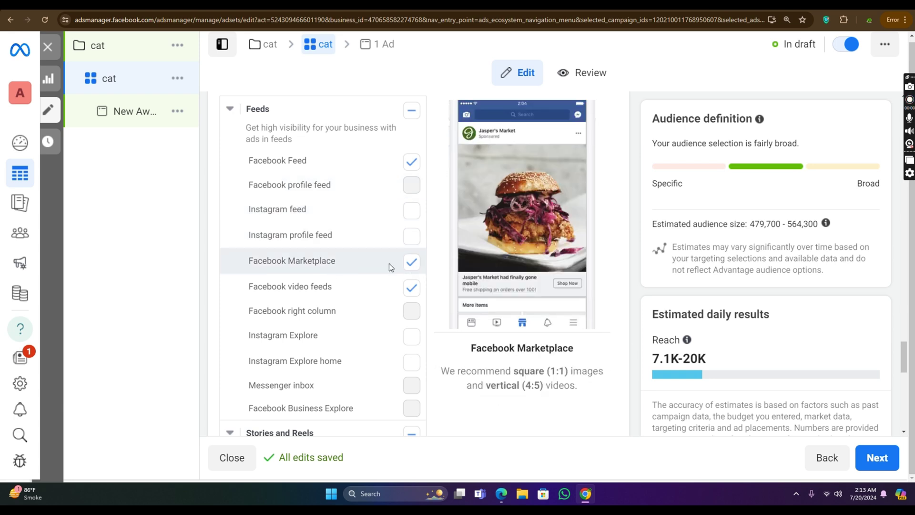
pyautogui.scroll(-3, 382, 280)
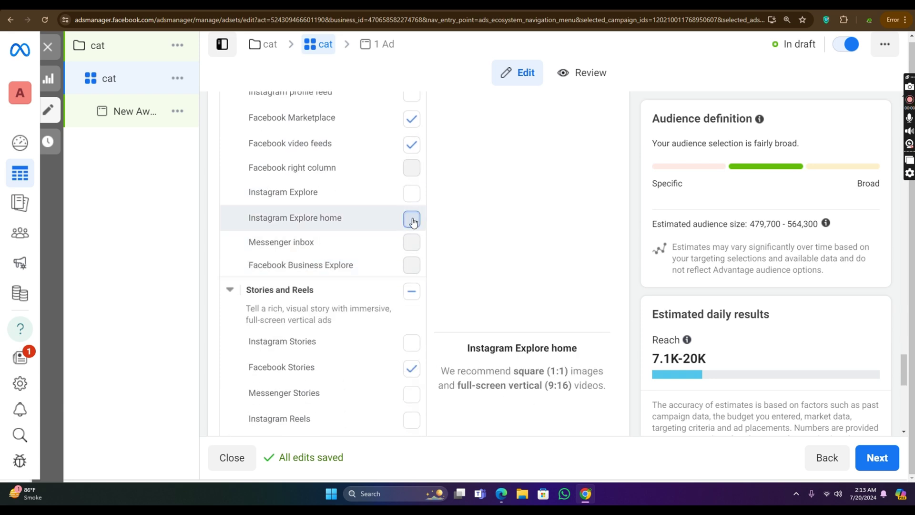
pyautogui.click(411, 219)
pyautogui.scroll(-5, 324, 267)
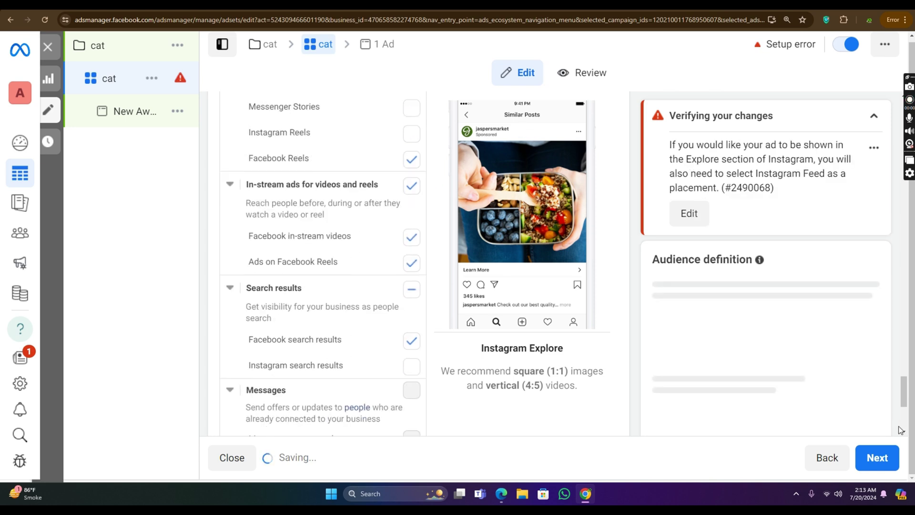
pyautogui.click(135, 111)
pyautogui.moveTo(323, 157); pyautogui.dragTo(182, 157)
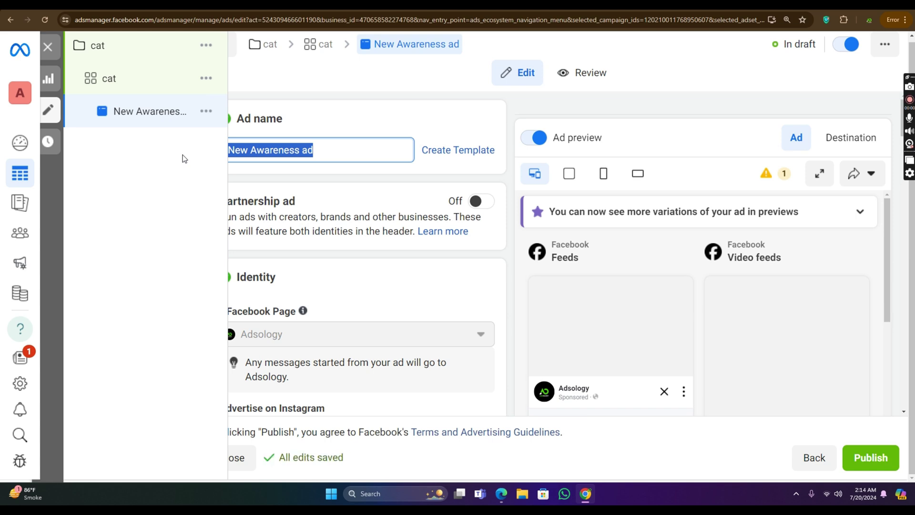
# Step: Clear the Ad name field and enter 'cat' as the new name
pyautogui.press('BackSpace')
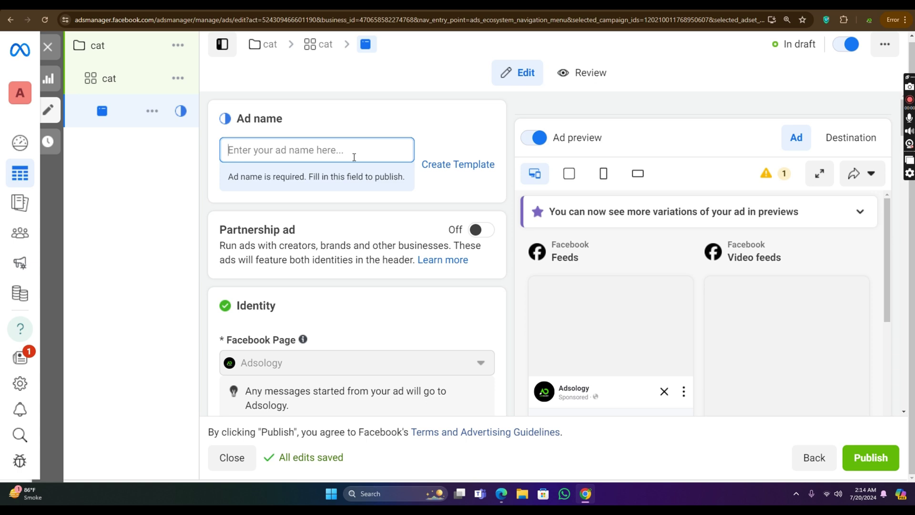
pyautogui.write('a')
pyautogui.press('BackSpace')
pyautogui.write('c')
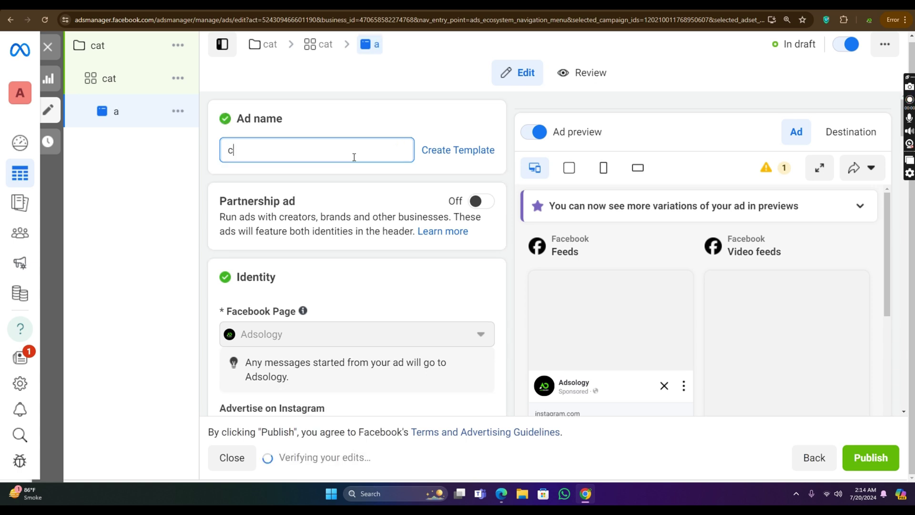
pyautogui.write('at')
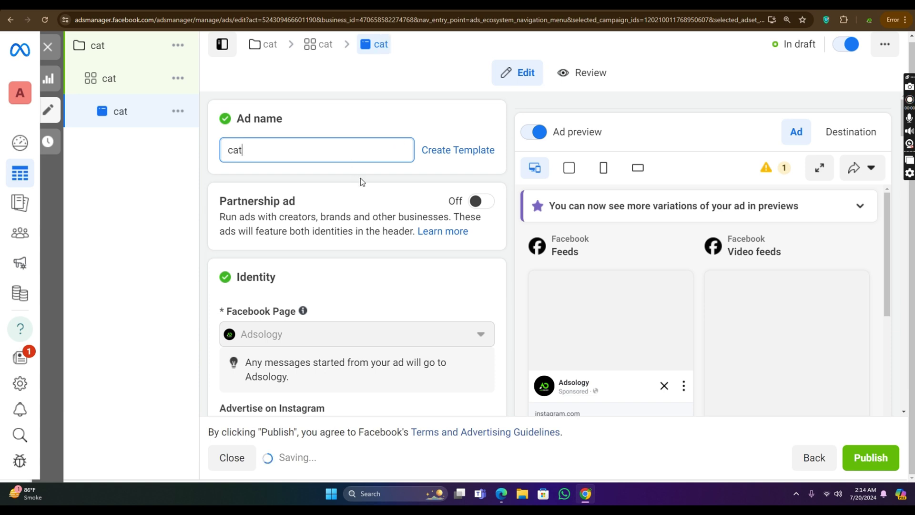
pyautogui.scroll(-6, 360, 179)
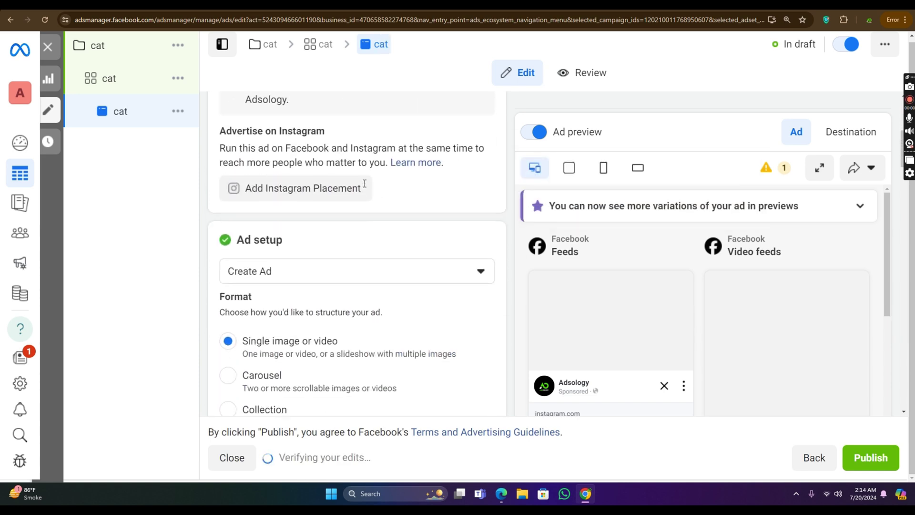
pyautogui.scroll(3, 364, 184)
pyautogui.moveTo(307, 197)
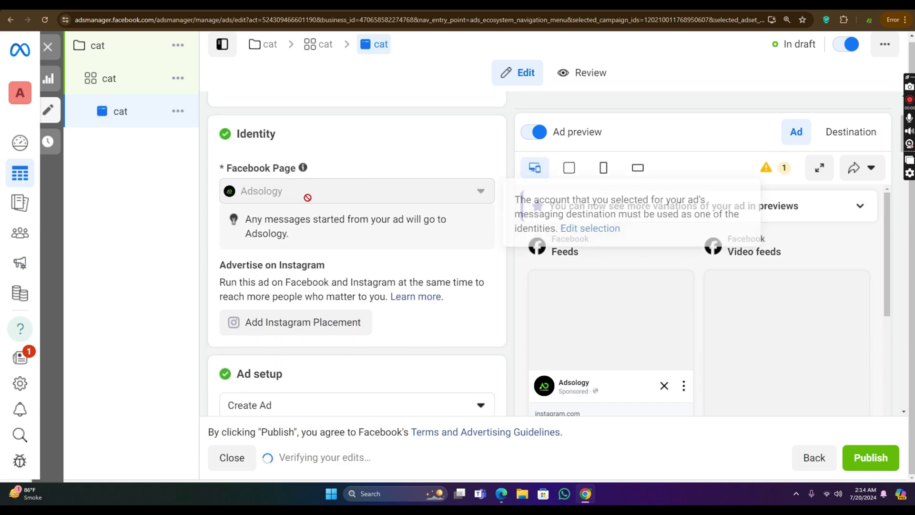
pyautogui.scroll(-2, 334, 191)
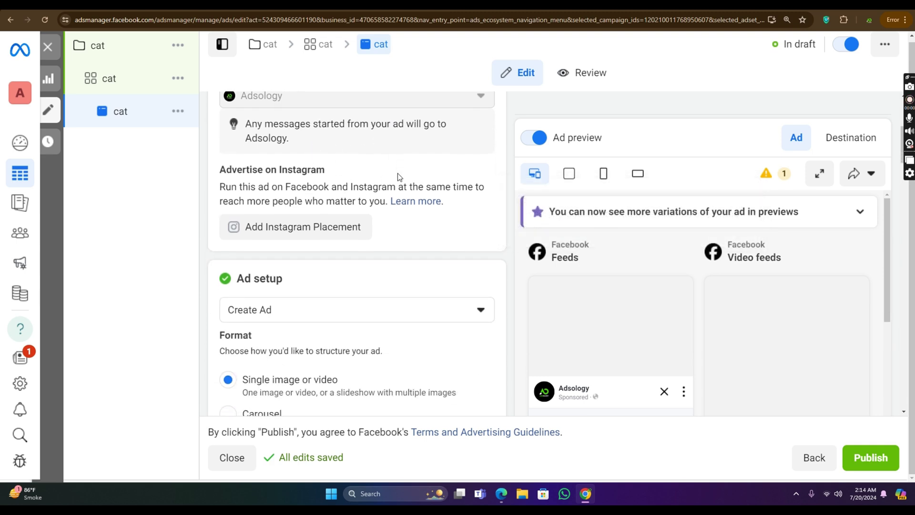
pyautogui.scroll(-1, 334, 227)
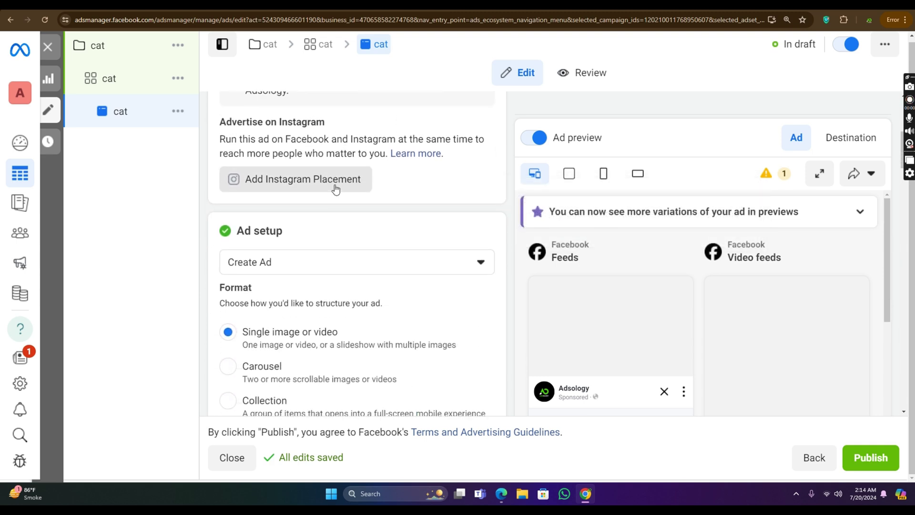
pyautogui.scroll(-1, 385, 183)
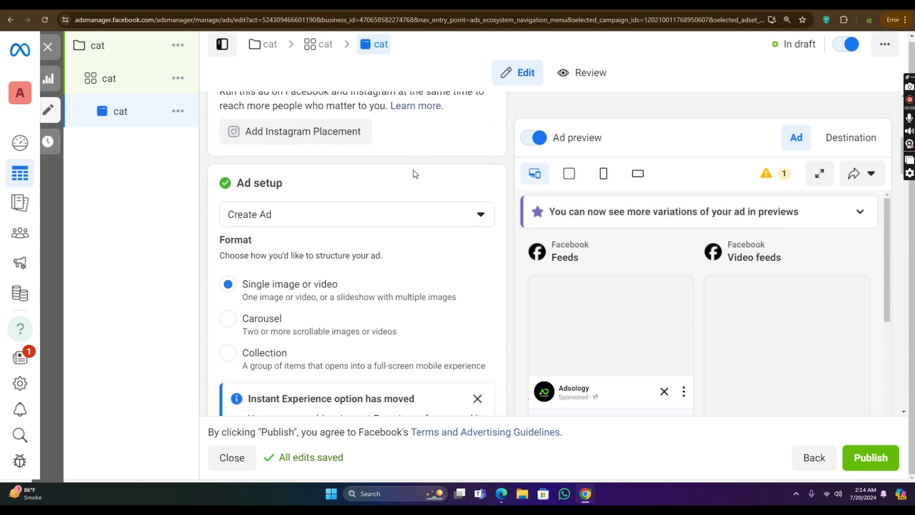
pyautogui.click(394, 214)
pyautogui.scroll(-2, 393, 213)
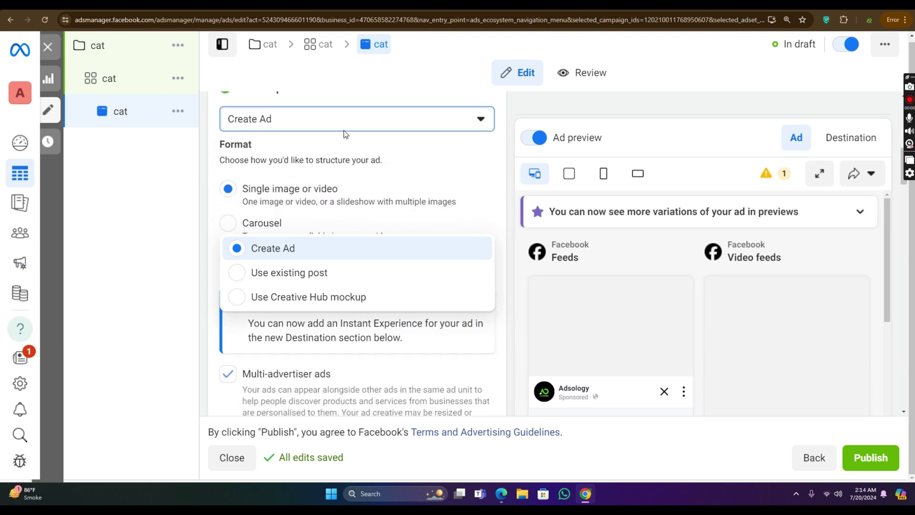
pyautogui.click(335, 124)
pyautogui.click(334, 123)
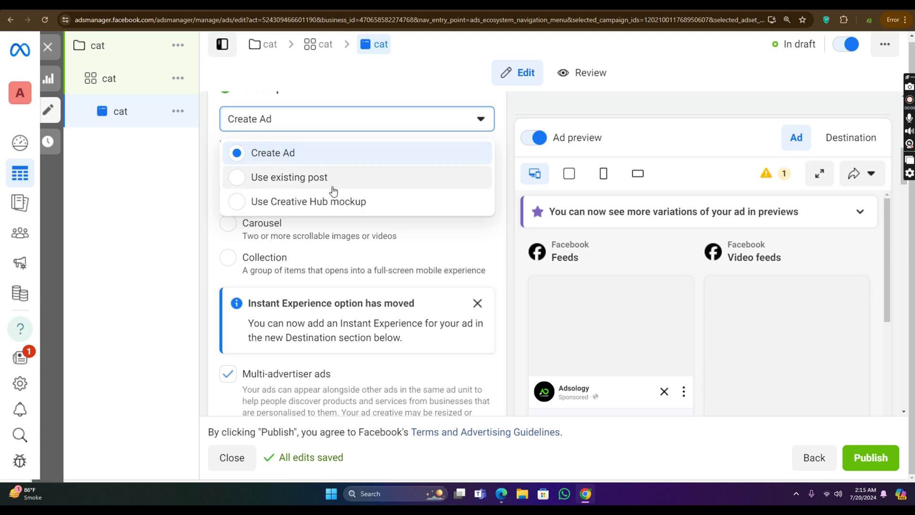
pyautogui.click(317, 156)
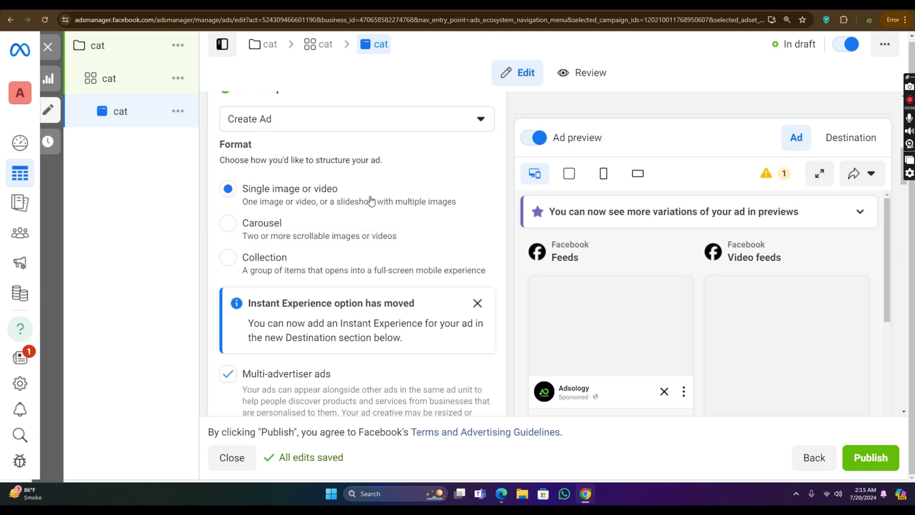
pyautogui.scroll(-1, 306, 280)
pyautogui.scroll(-2, 307, 280)
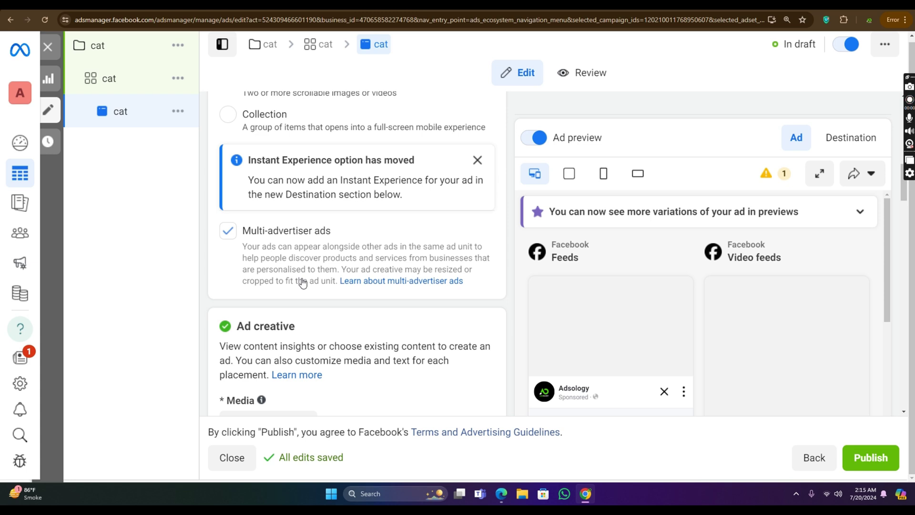
# Step: Switch the cat ad's format to Carousel
pyautogui.scroll(3, 302, 282)
pyautogui.click(245, 222)
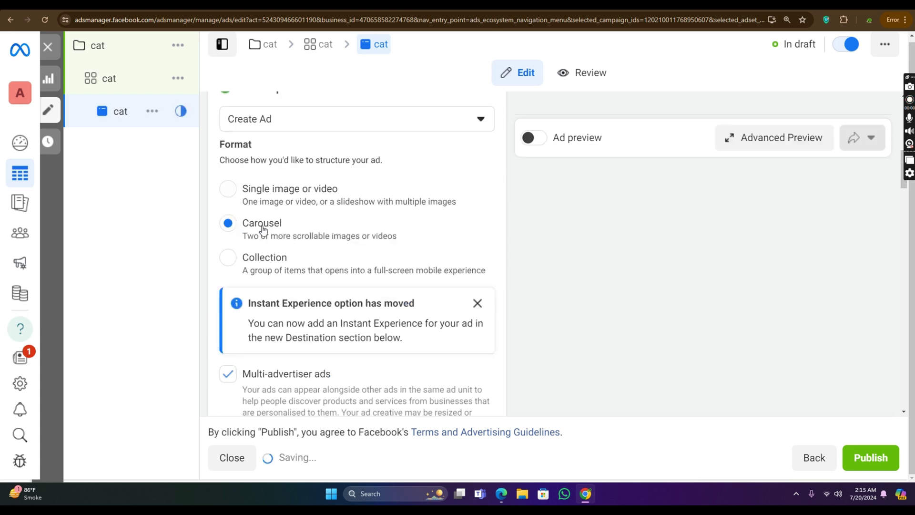
pyautogui.scroll(-8, 365, 230)
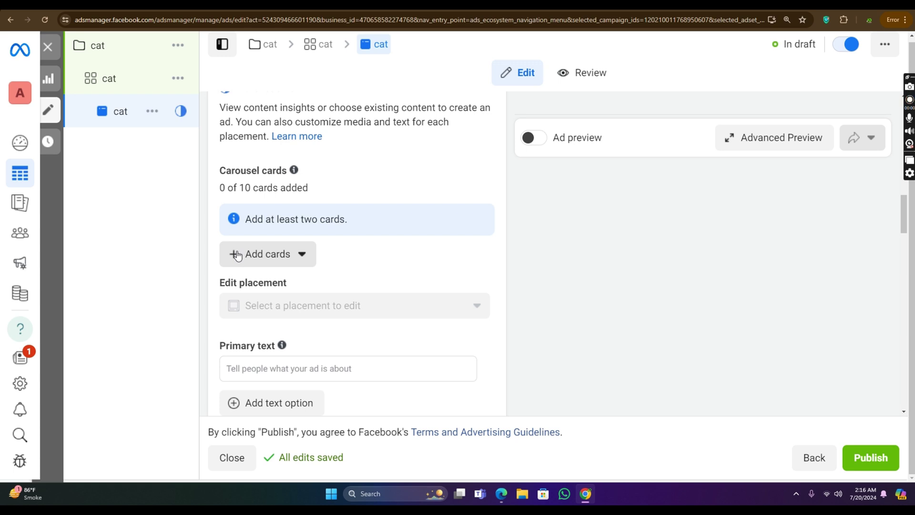
# Step: Add image cards for Digital World, Social Media Designs, Digital Marketing and two Instagram images
pyautogui.click(237, 249)
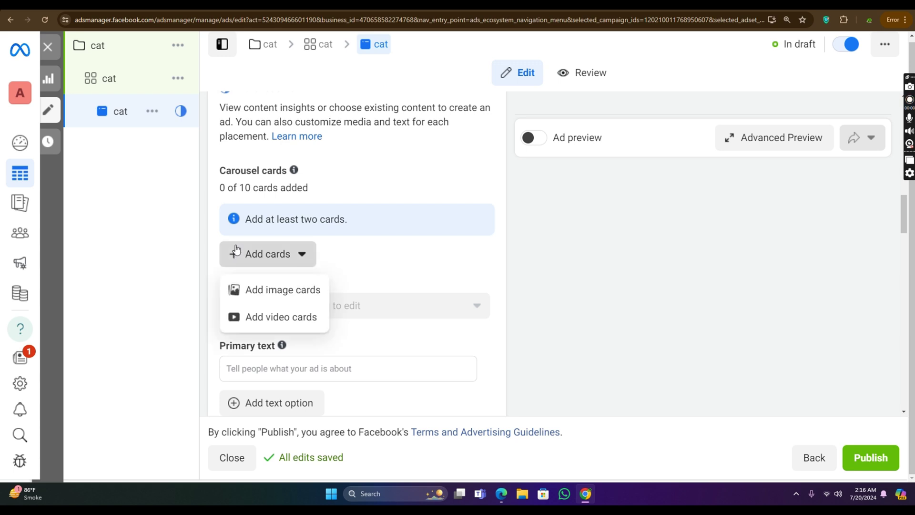
pyautogui.click(288, 289)
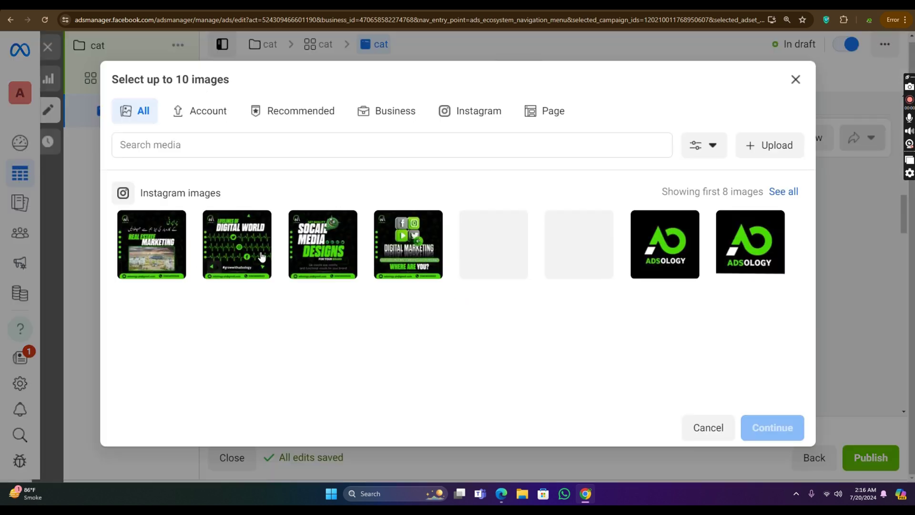
pyautogui.click(212, 264)
pyautogui.click(298, 264)
pyautogui.click(375, 246)
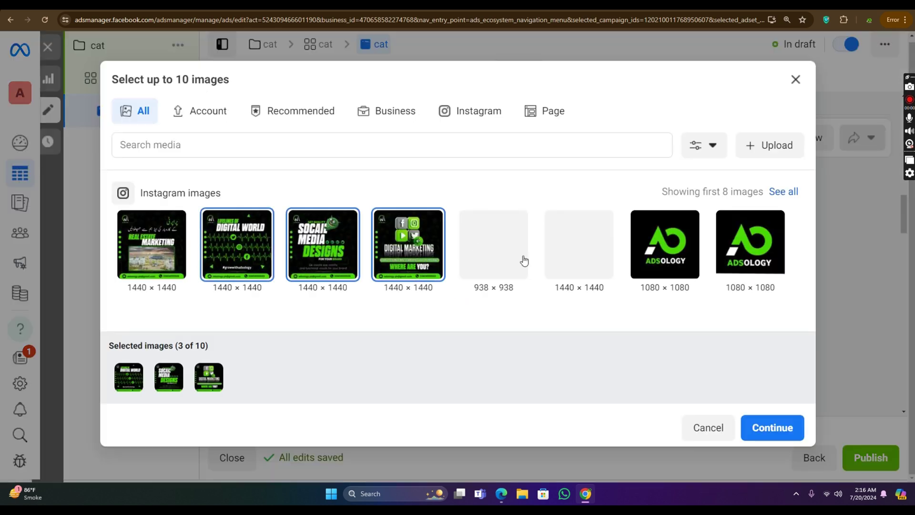
pyautogui.click(511, 259)
pyautogui.click(613, 252)
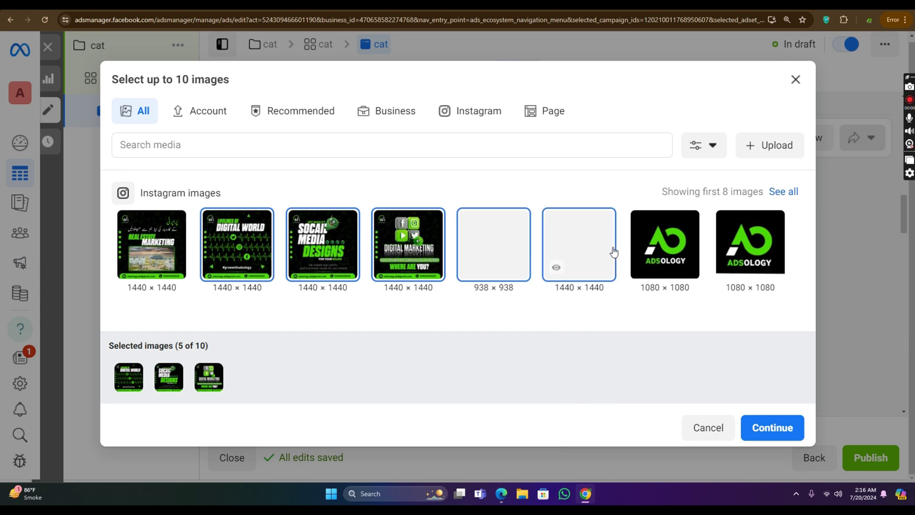
pyautogui.click(772, 427)
# Step: Remove every carousel card until none remain
pyautogui.scroll(-5, 445, 274)
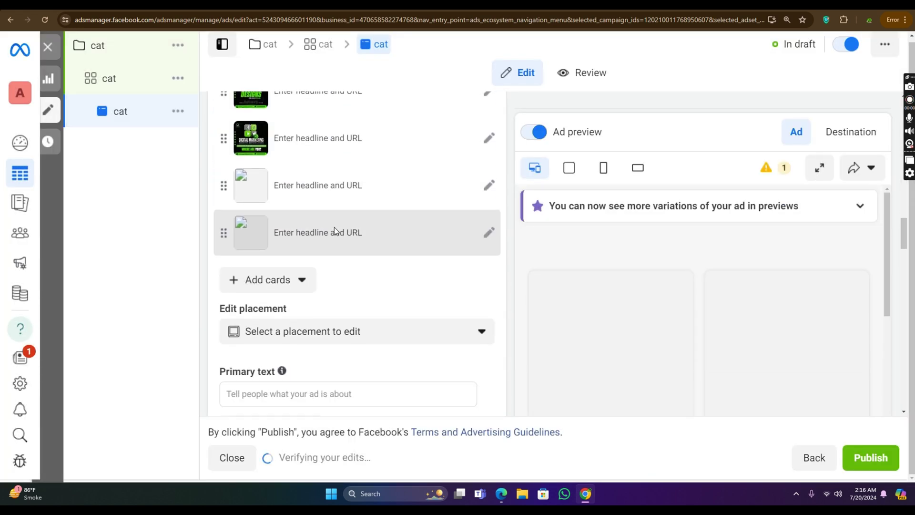
pyautogui.scroll(5, 467, 162)
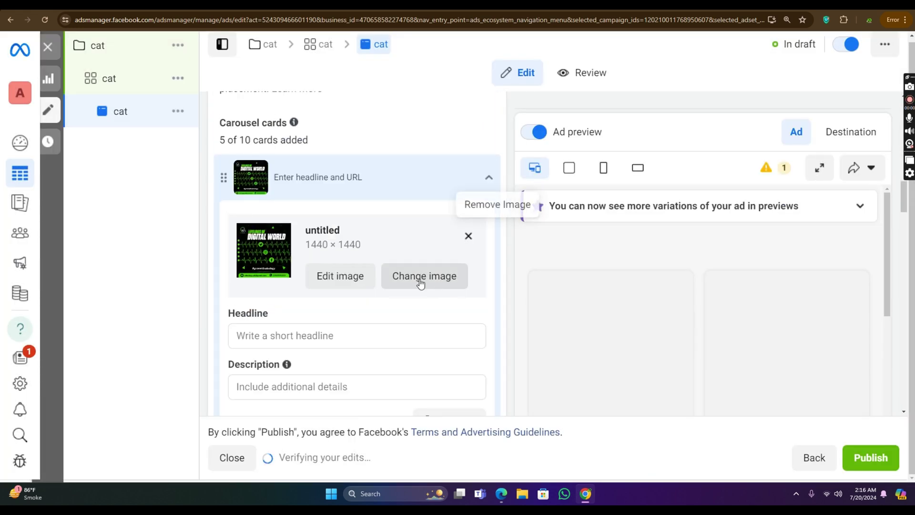
pyautogui.click(468, 235)
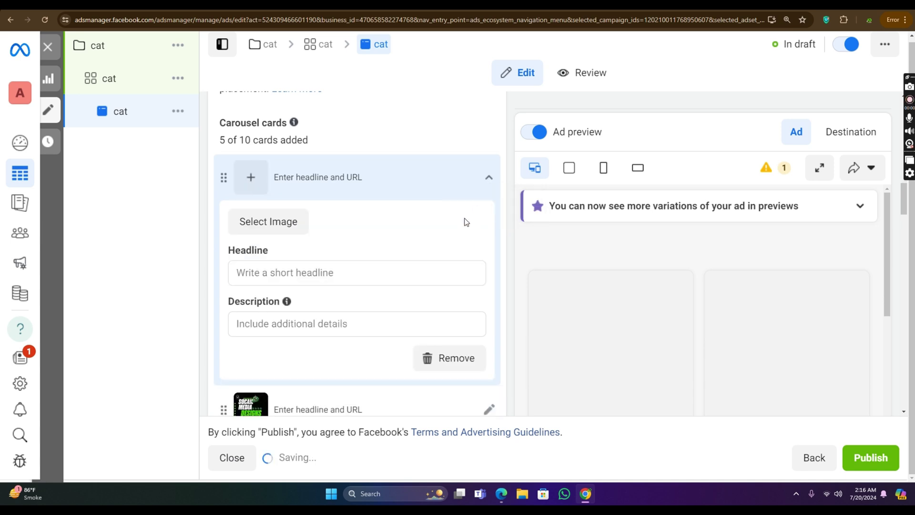
pyautogui.click(460, 356)
pyautogui.scroll(-3, 455, 371)
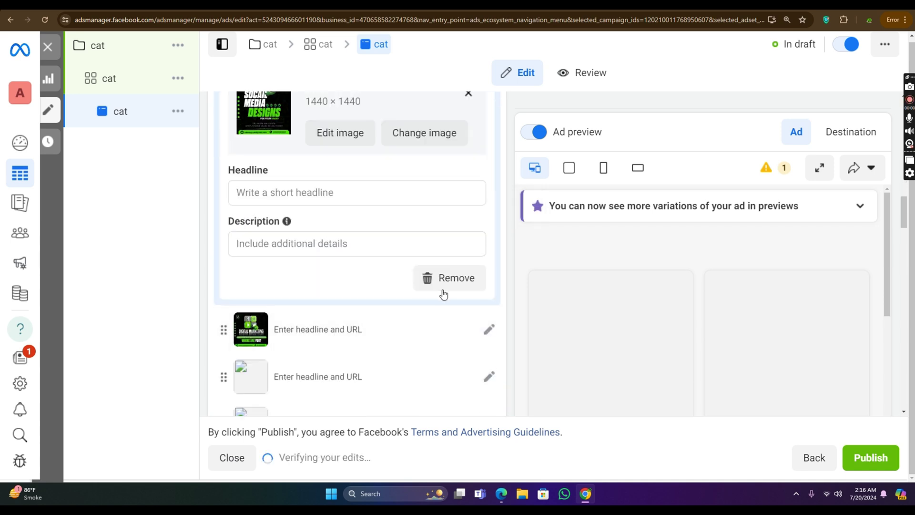
pyautogui.click(448, 285)
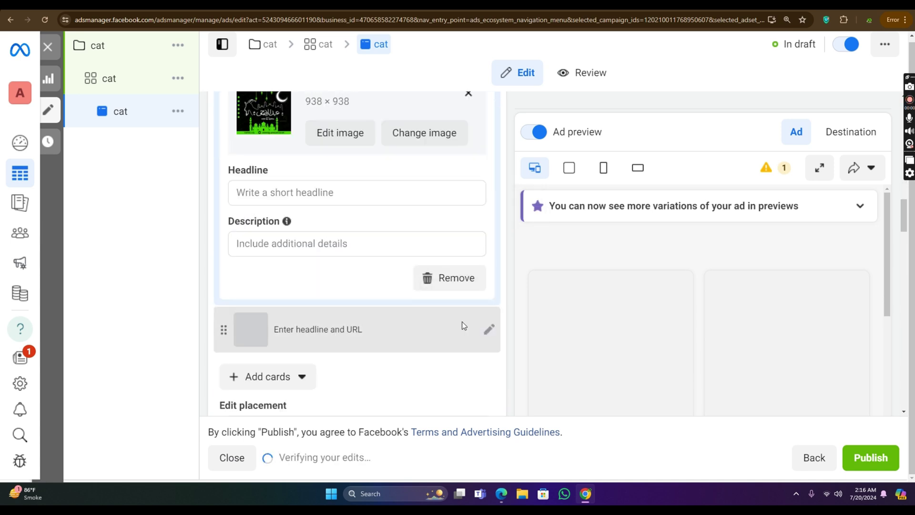
pyautogui.click(451, 284)
pyautogui.click(452, 283)
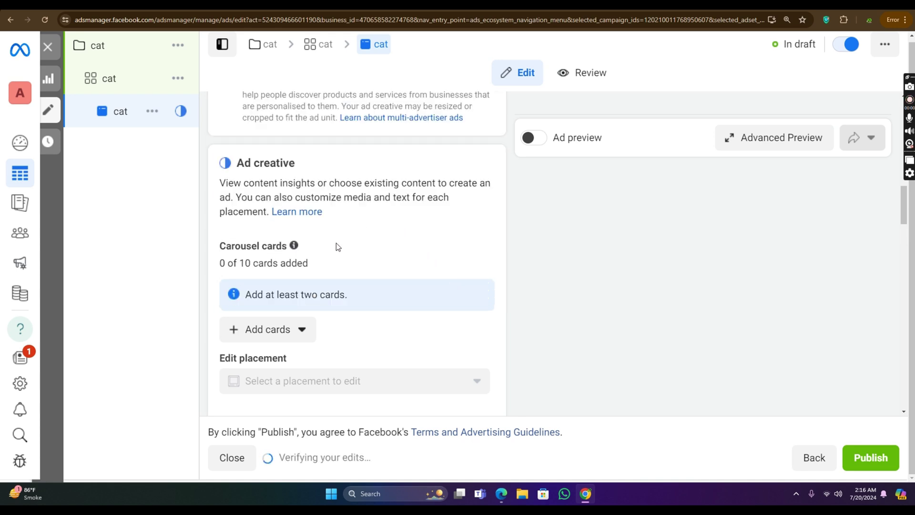
pyautogui.scroll(7, 301, 230)
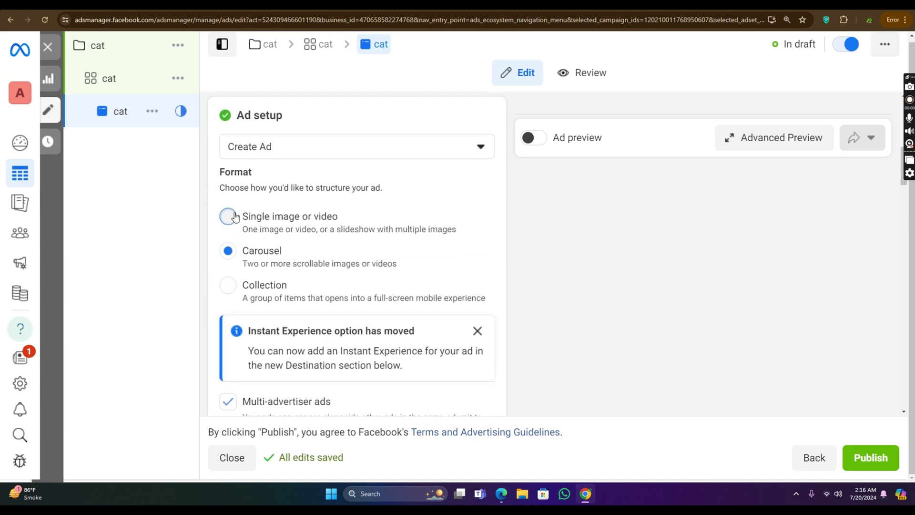
# Step: Switch the ad format back to single image
pyautogui.click(228, 216)
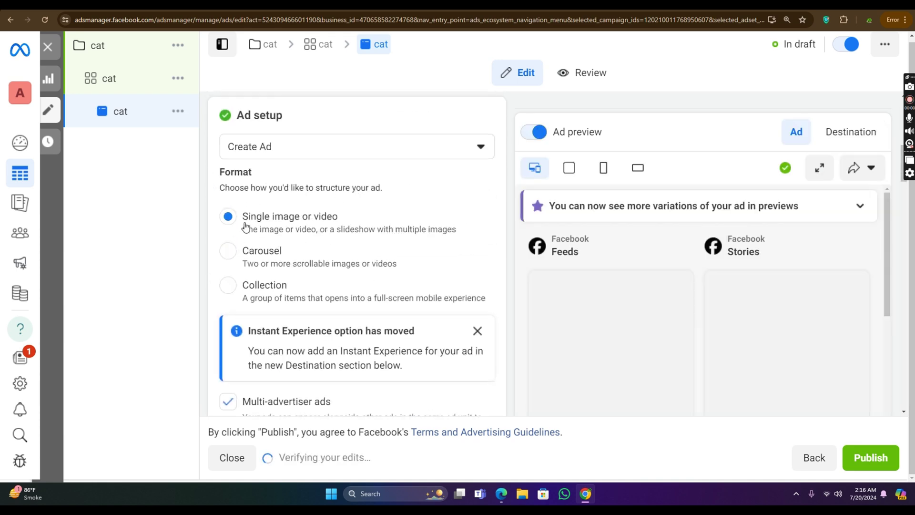
pyautogui.moveTo(242, 220); pyautogui.dragTo(475, 234)
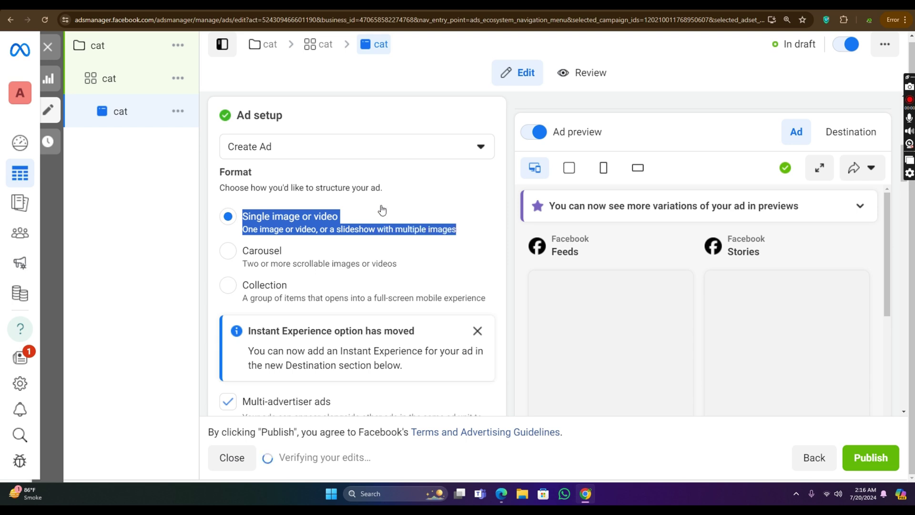
pyautogui.scroll(-6, 353, 211)
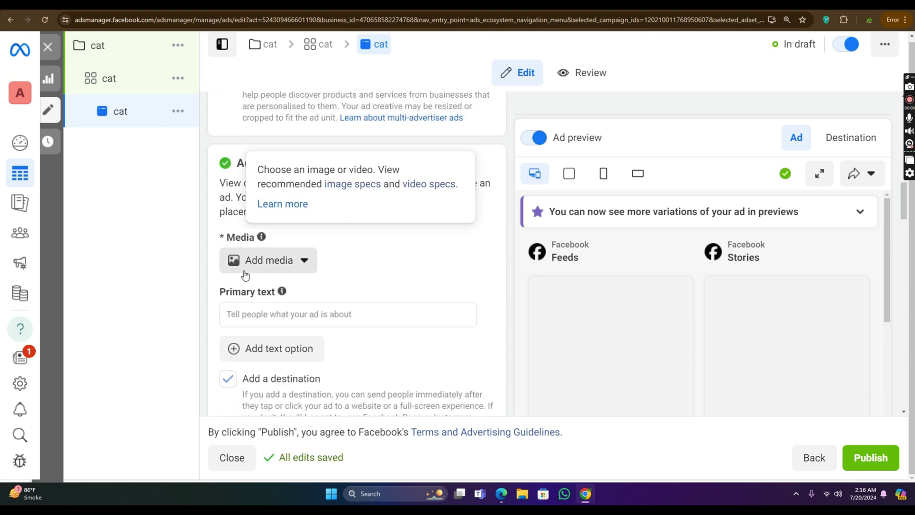
# Step: Add the Social Media Designs image, keeping Original crop for Stories/Reels and Search results
pyautogui.click(286, 262)
pyautogui.click(301, 302)
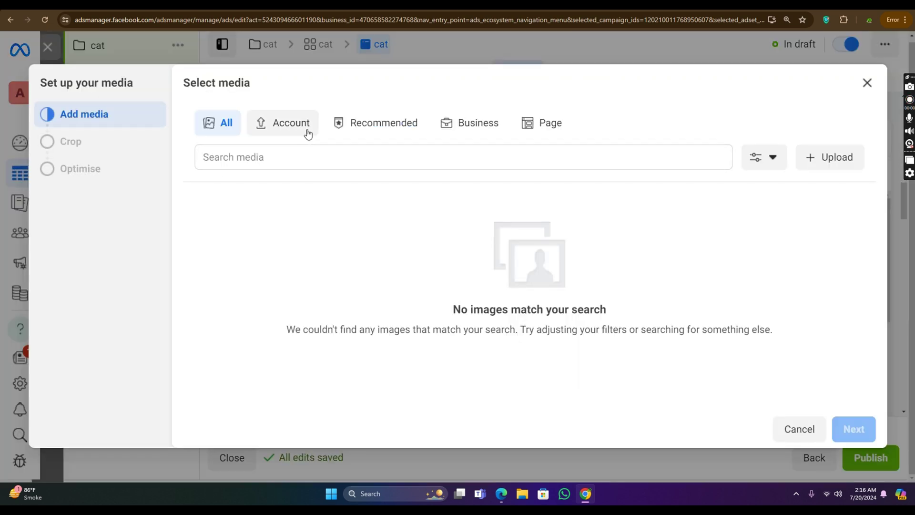
pyautogui.click(276, 125)
pyautogui.click(358, 126)
pyautogui.click(466, 125)
pyautogui.click(564, 125)
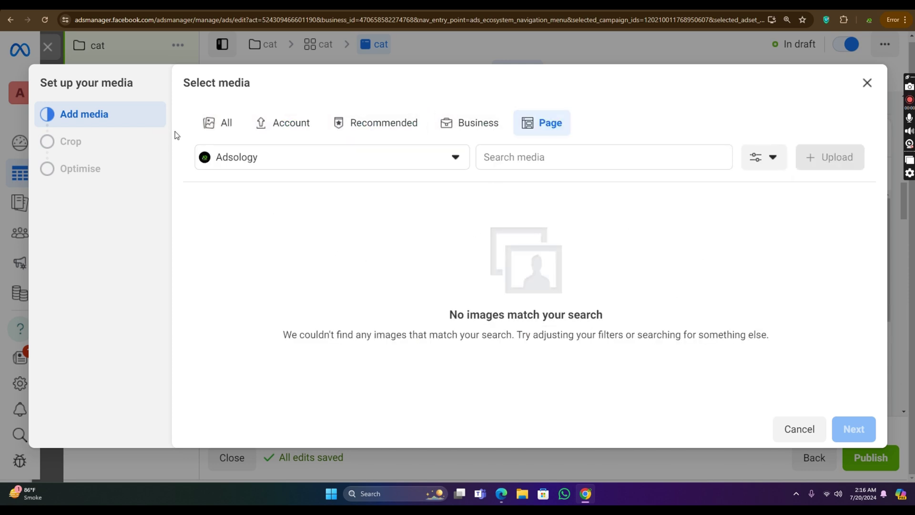
pyautogui.click(219, 123)
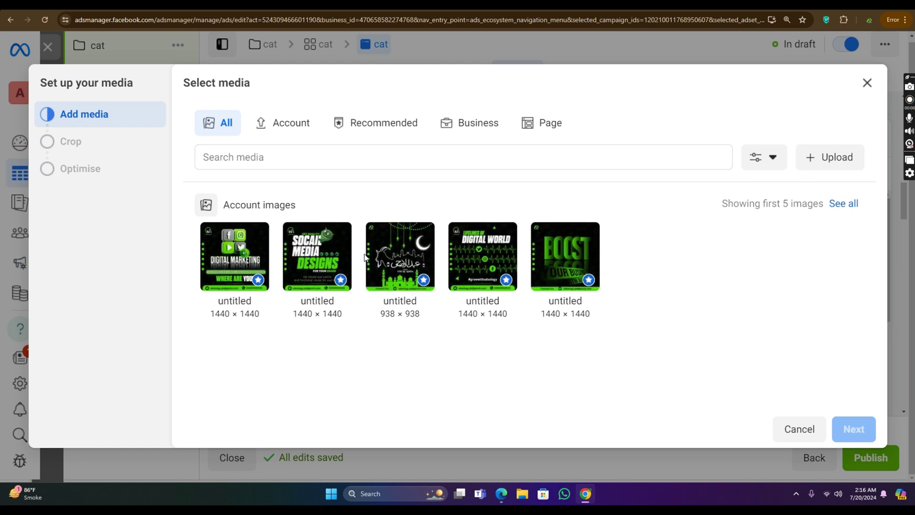
pyautogui.click(322, 260)
pyautogui.click(858, 430)
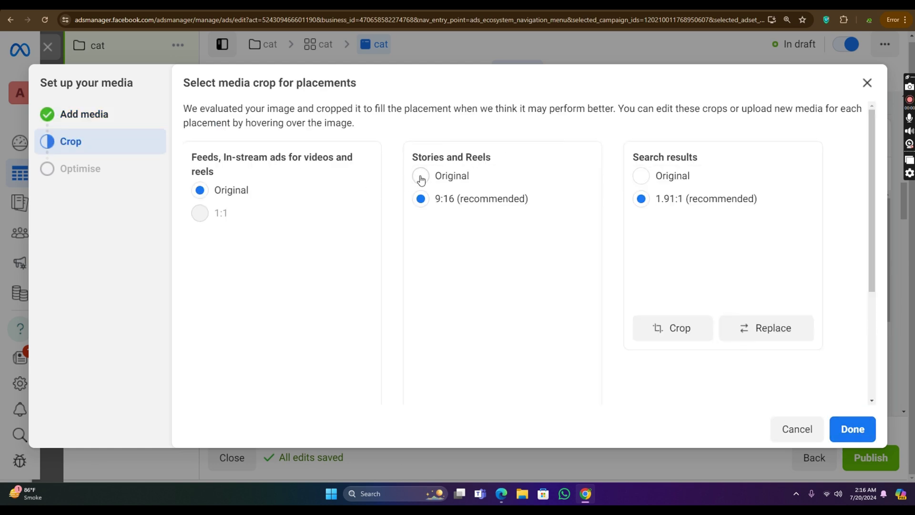
pyautogui.click(421, 177)
pyautogui.click(655, 176)
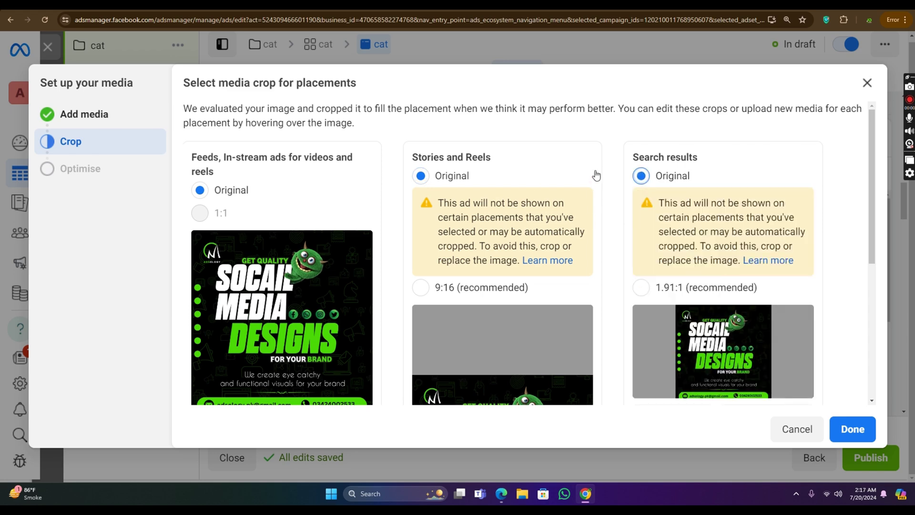
pyautogui.click(853, 428)
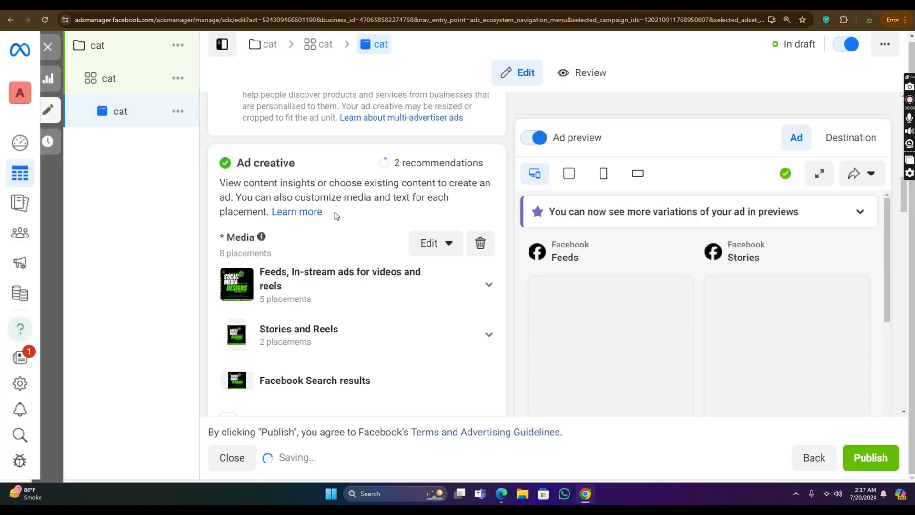
# Step: Enter placeholder primary text 'agdgag'
pyautogui.scroll(-7, 325, 222)
pyautogui.moveTo(283, 156)
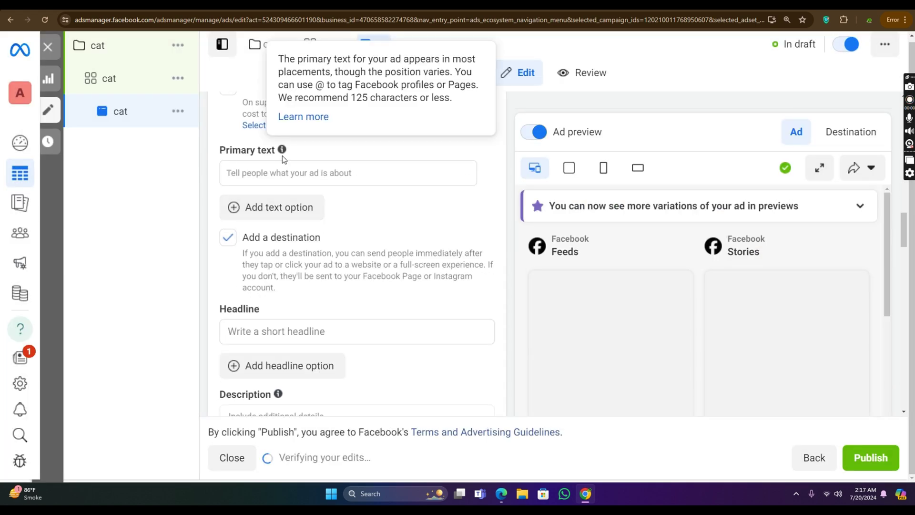
pyautogui.click(279, 173)
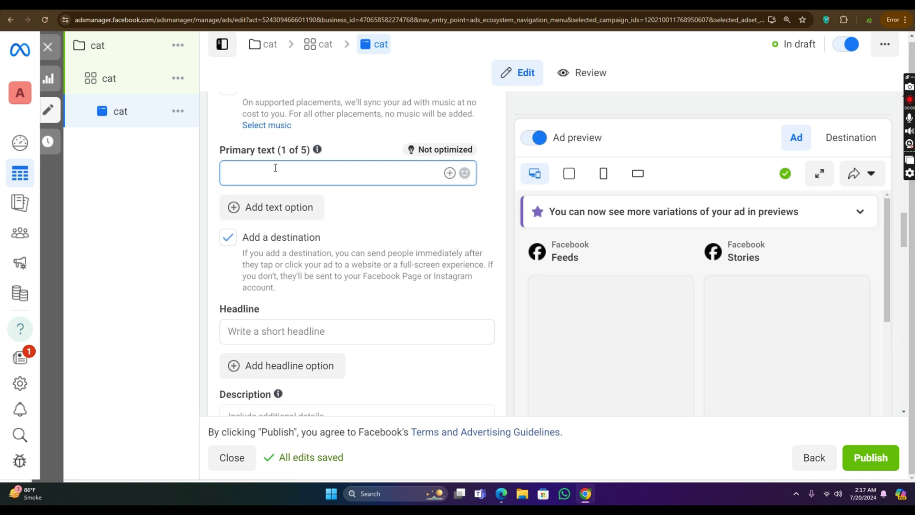
pyautogui.write('agdgag')
# Step: Set the headline to 'limited time offer'
pyautogui.click(305, 329)
pyautogui.scroll(-4, 443, 230)
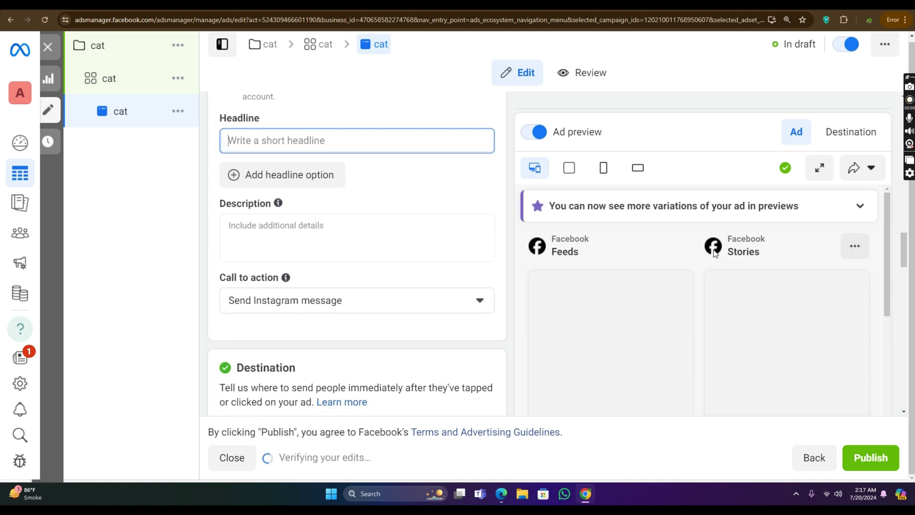
pyautogui.scroll(-2, 780, 284)
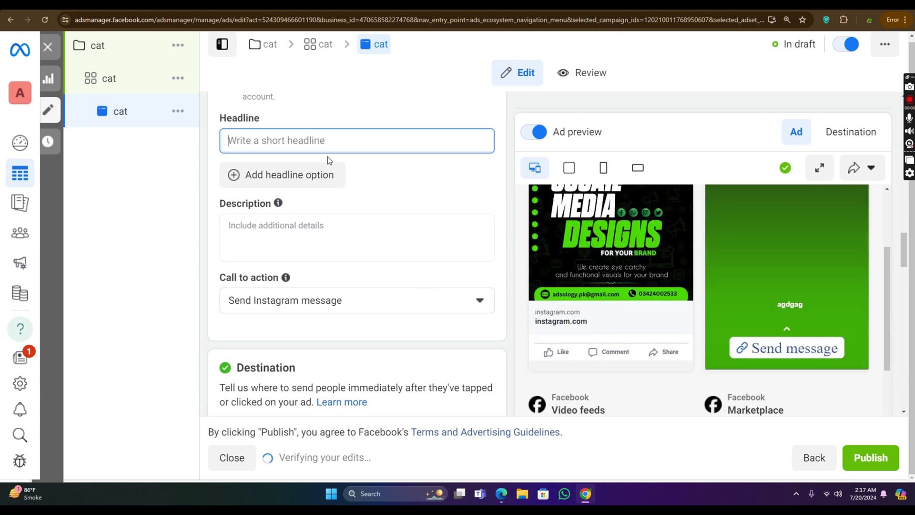
pyautogui.write('cat')
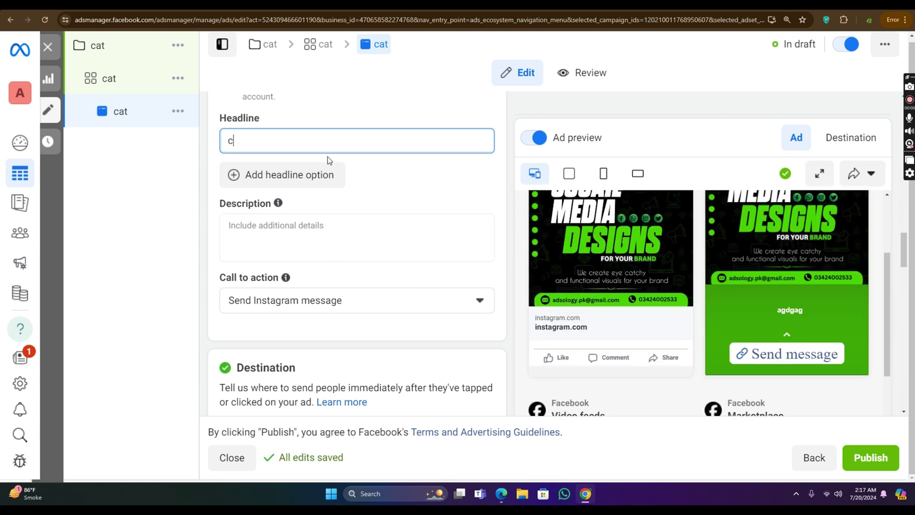
pyautogui.press('BackSpace')
pyautogui.press('BackSpace')
pyautogui.press('BackSpace')
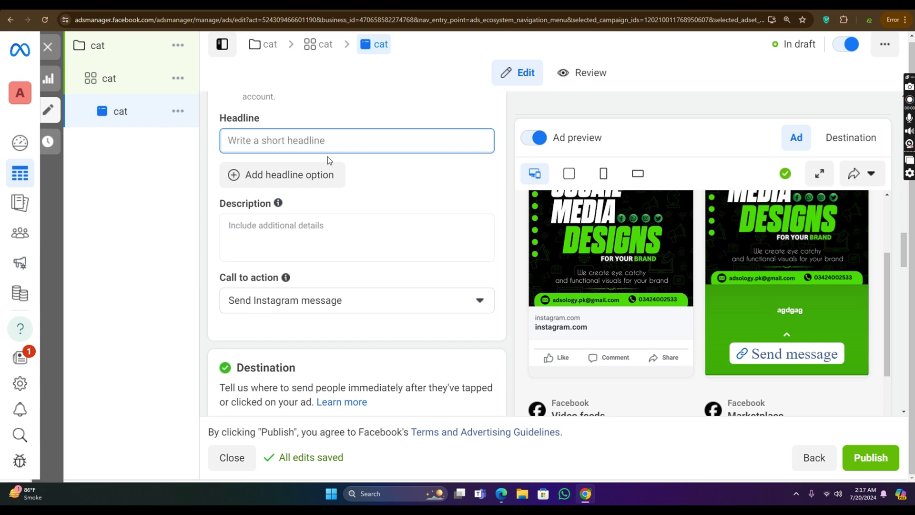
pyautogui.write('l')
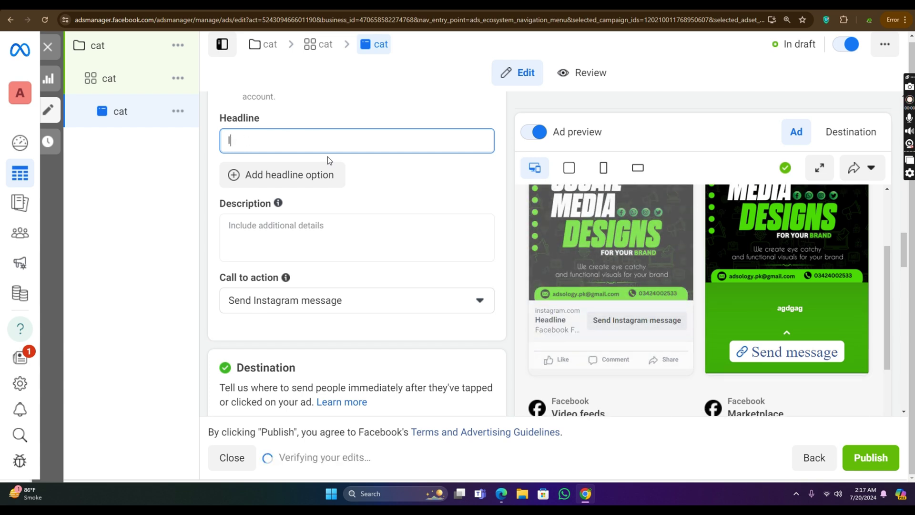
pyautogui.write('imite')
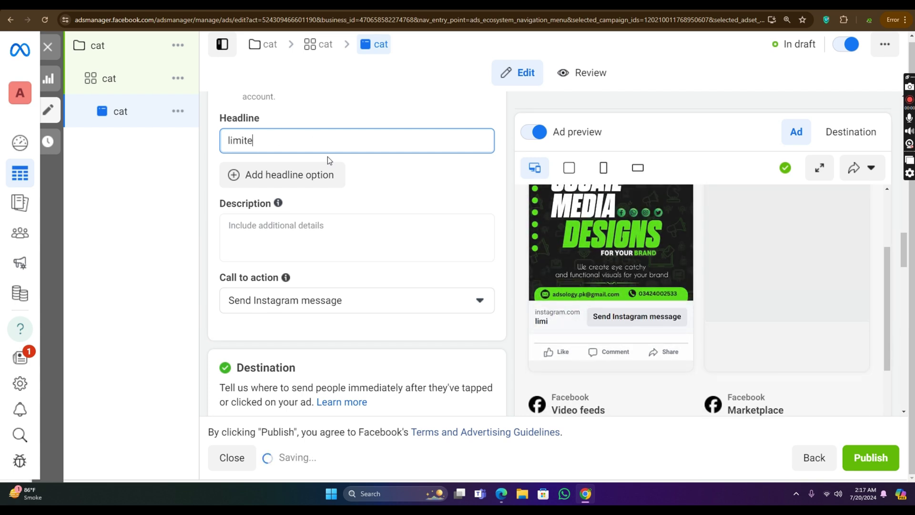
pyautogui.write('d time')
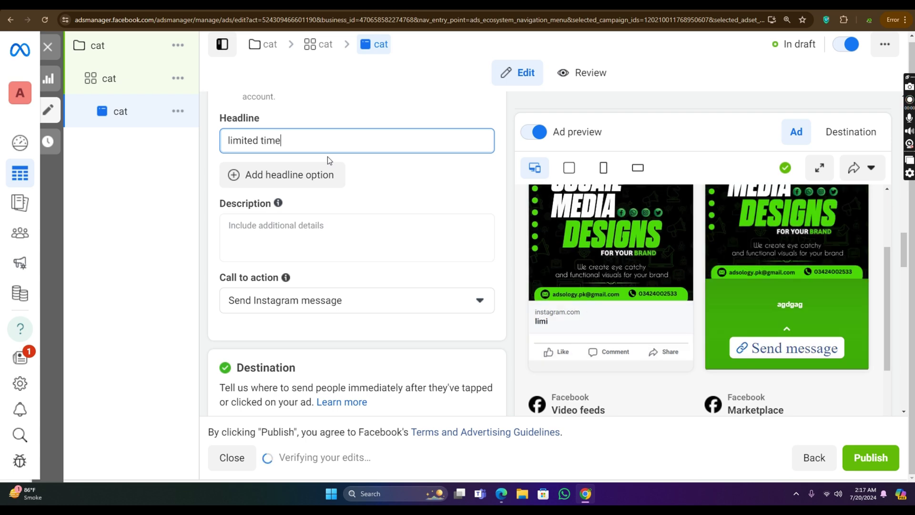
pyautogui.write(' of')
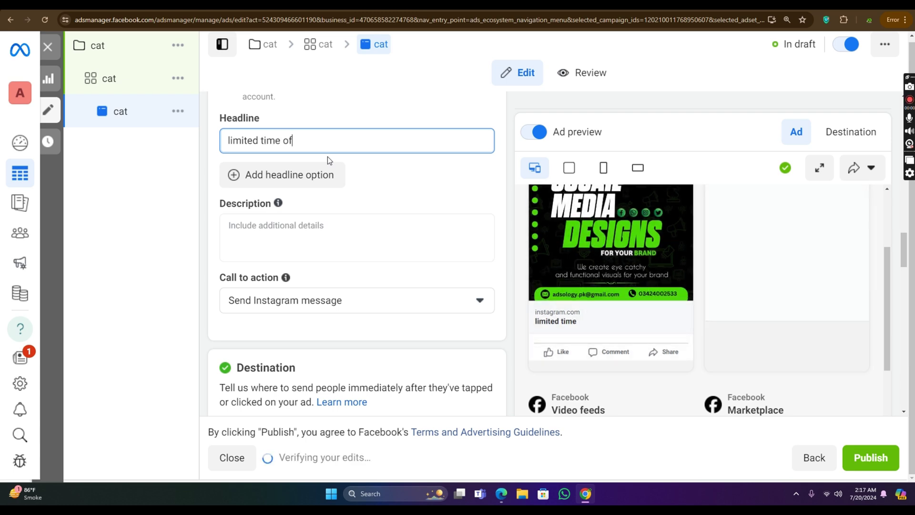
pyautogui.write('fer')
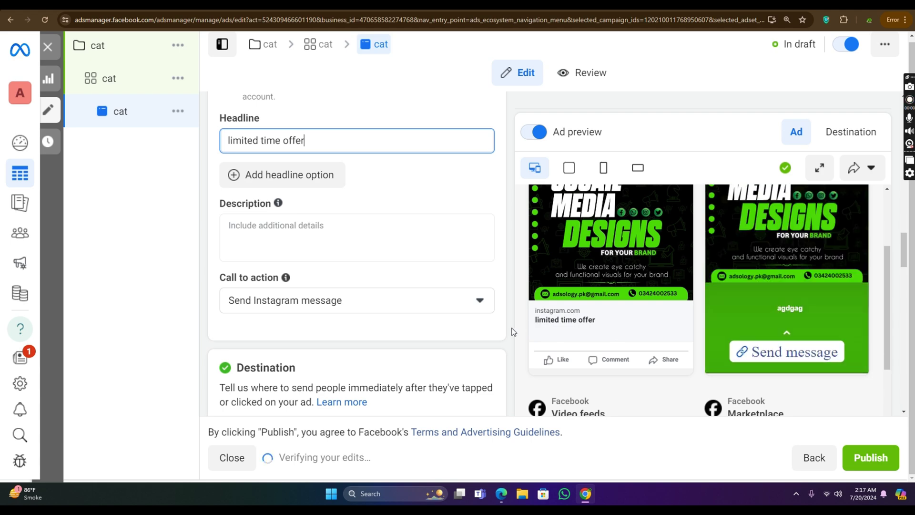
pyautogui.scroll(5, 284, 195)
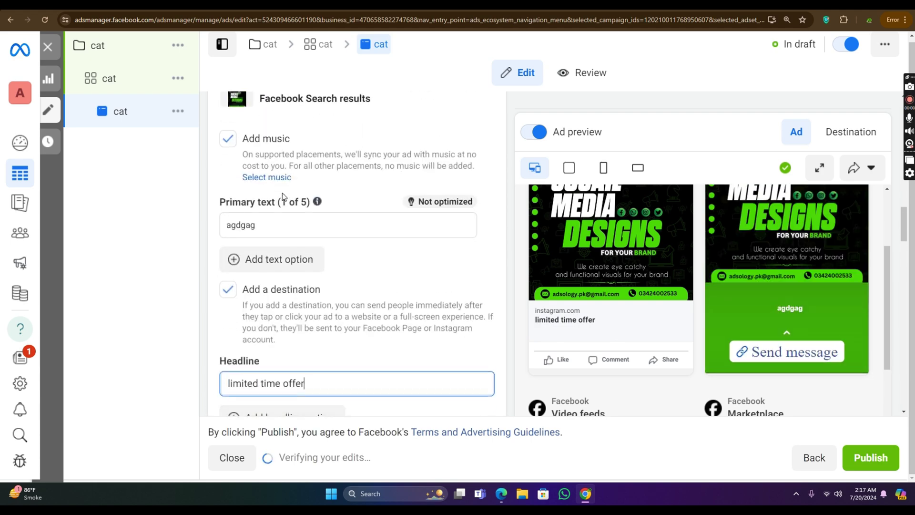
# Step: Replace the placeholder primary text with 'Get Social Media'
pyautogui.moveTo(282, 225); pyautogui.dragTo(181, 231)
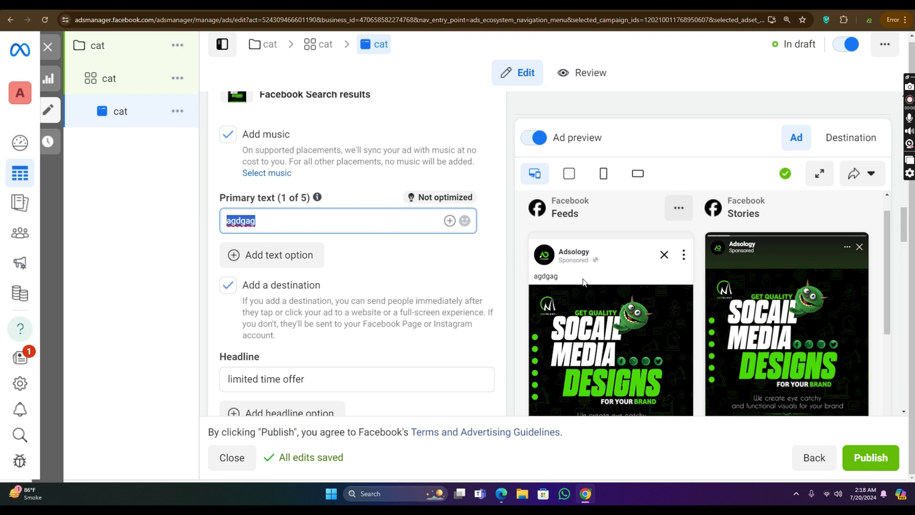
pyautogui.press('BackSpace')
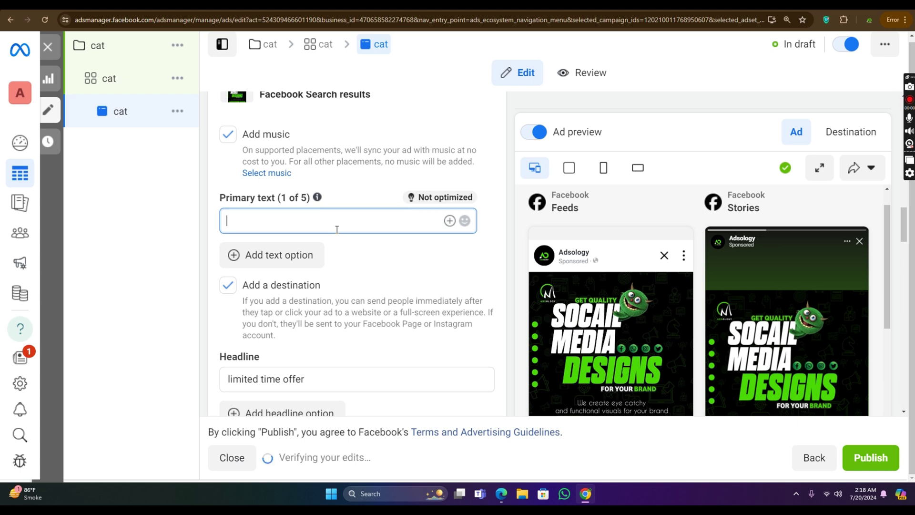
pyautogui.write('s=')
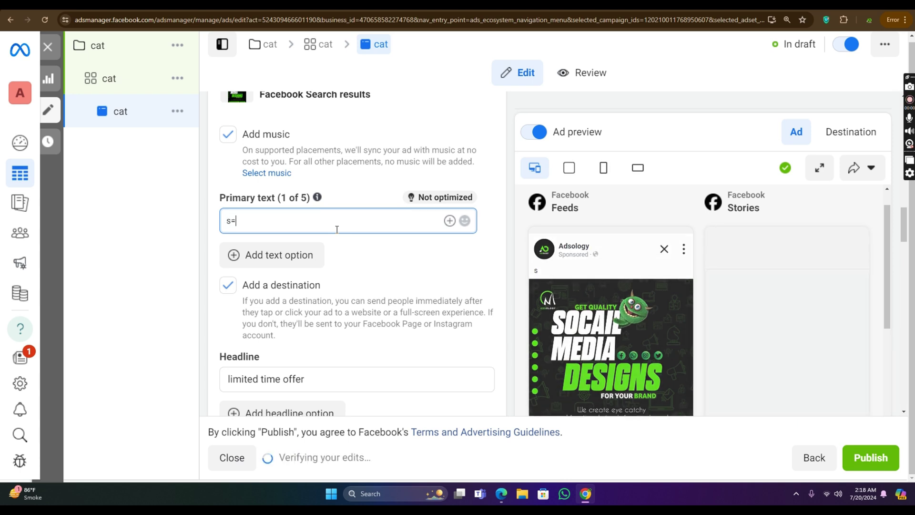
pyautogui.press('BackSpace')
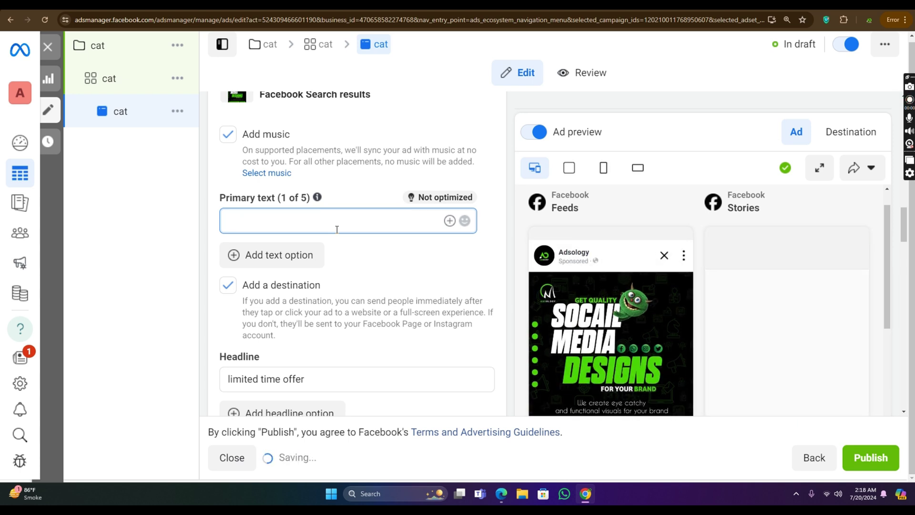
pyautogui.write('G')
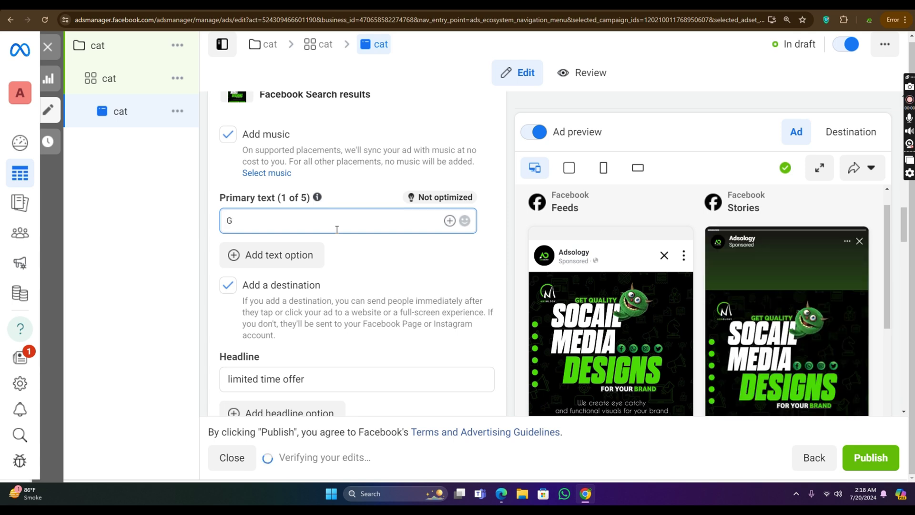
pyautogui.press('BackSpace')
pyautogui.write('Ge')
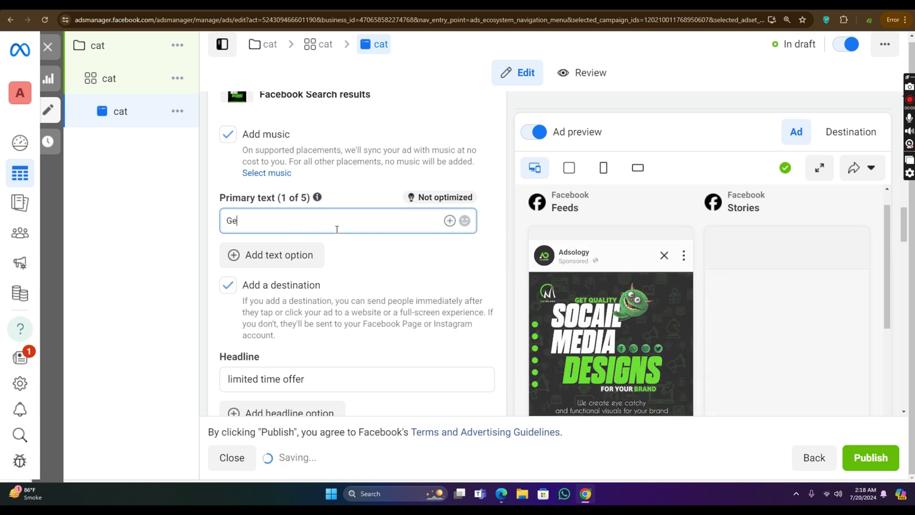
pyautogui.write('t S')
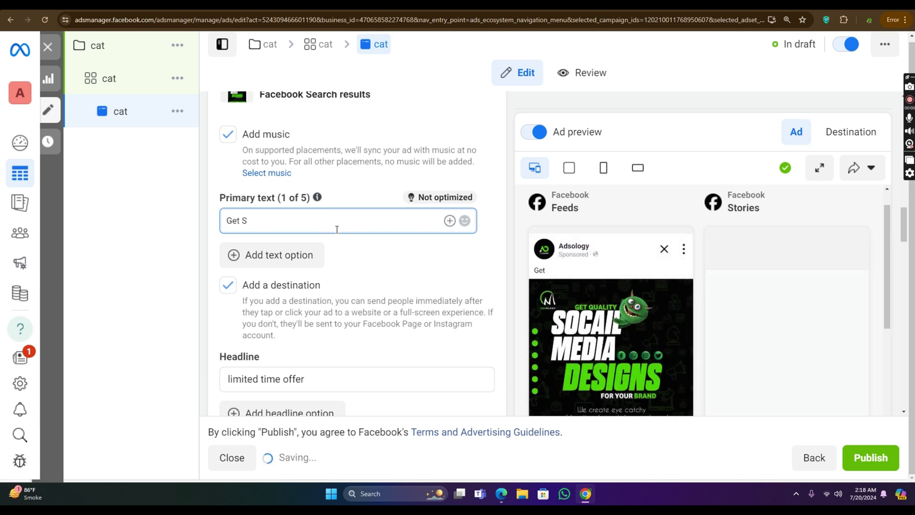
pyautogui.write('oci')
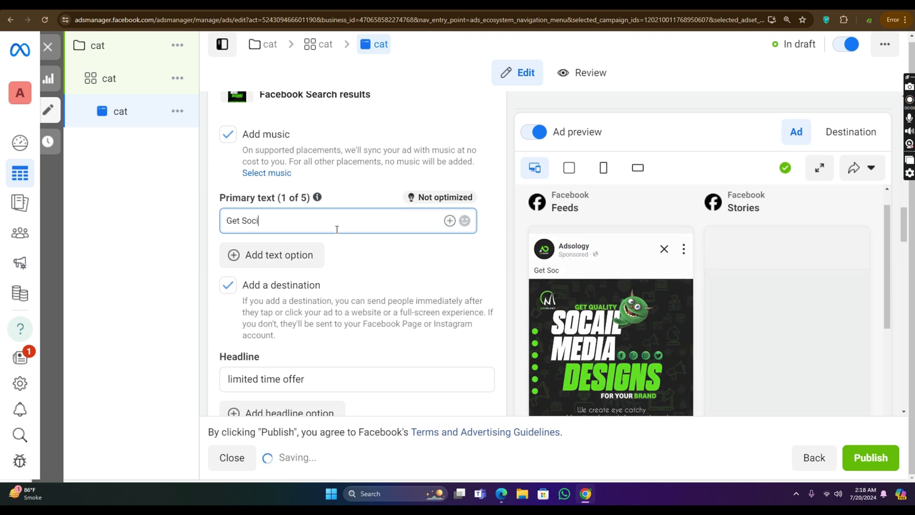
pyautogui.write('al M')
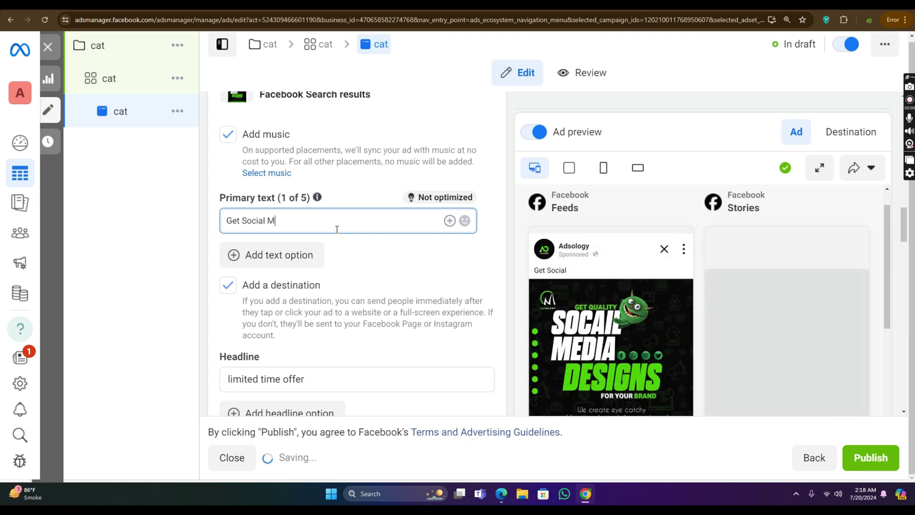
pyautogui.write('edia D')
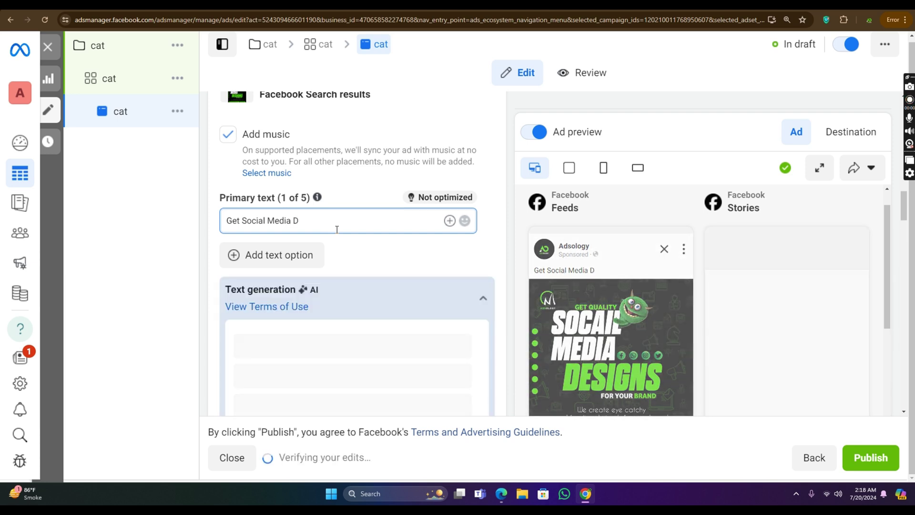
# Step: Fix typos in the added 'Designs' ending, then trim it back to 'Get Social Media'
pyautogui.write('e')
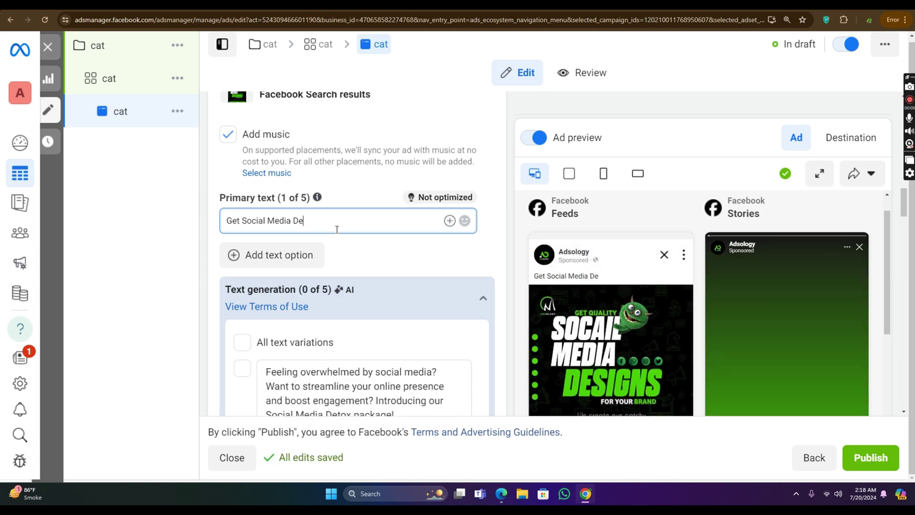
pyautogui.write('si')
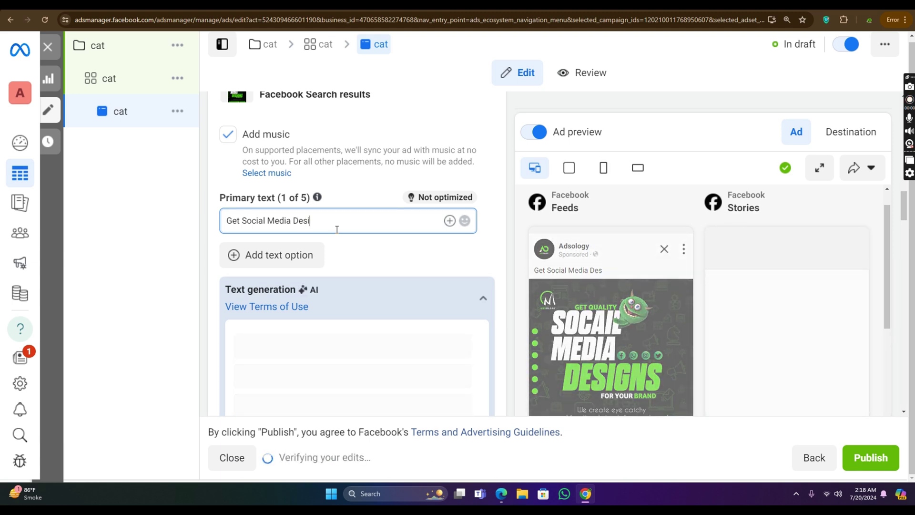
pyautogui.write('gind')
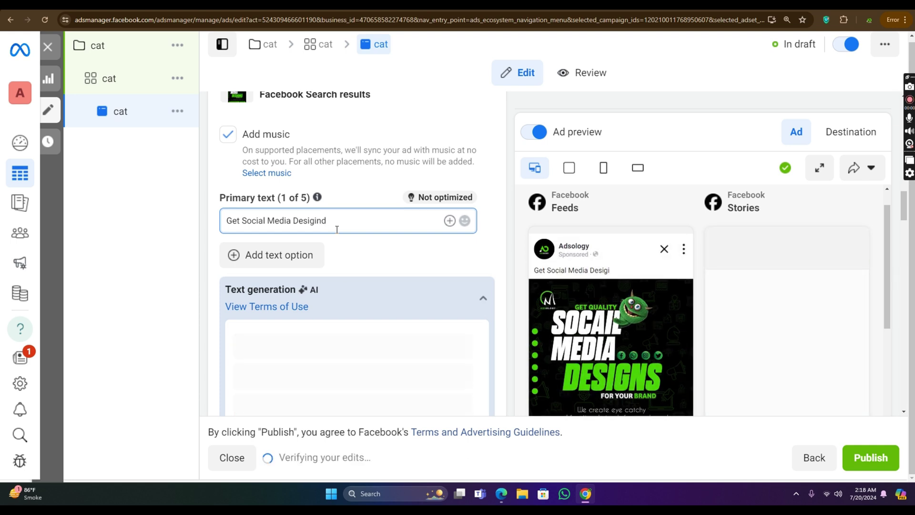
pyautogui.press('BackSpace')
pyautogui.write('s')
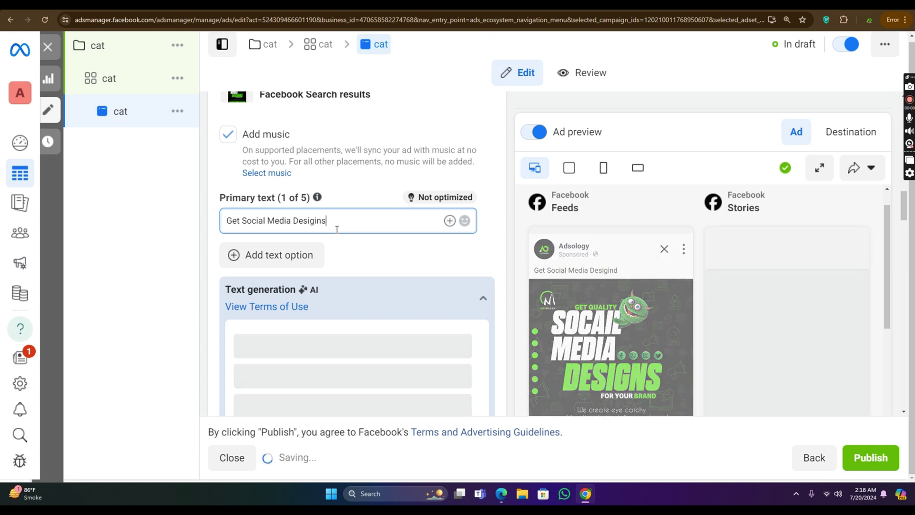
pyautogui.click(307, 221)
pyautogui.press('BackSpace')
pyautogui.click(340, 223)
pyautogui.press('BackSpace')
pyautogui.press('BackSpace')
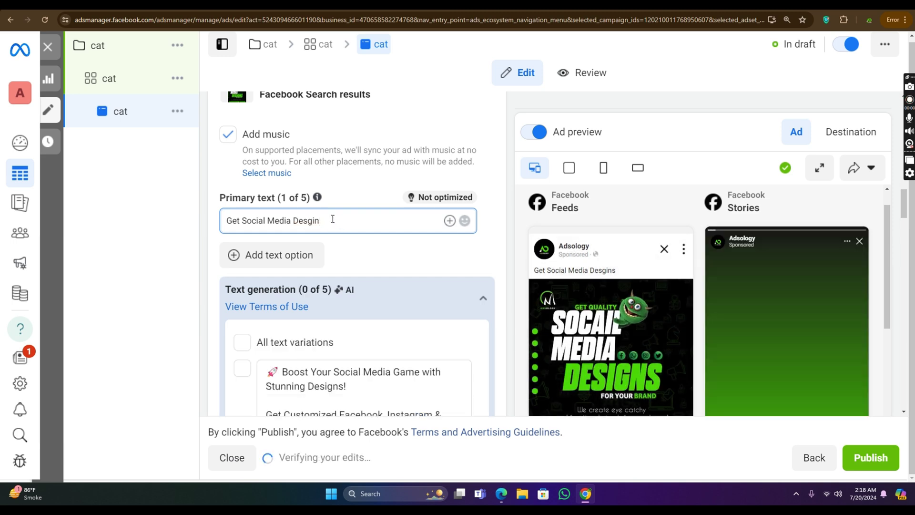
pyautogui.press('BackSpace')
pyautogui.press('BackSpace')
pyautogui.press('BackSpace')
pyautogui.press('BackSpace')
pyautogui.press('BackSpace')
pyautogui.press('BackSpace')
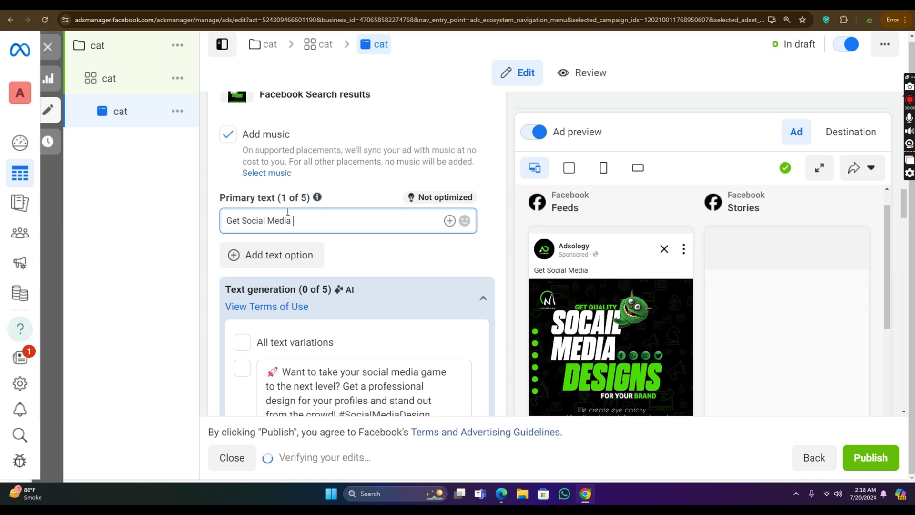
# Step: Include the first AI-generated primary text variation in the ad
pyautogui.scroll(-4, 347, 245)
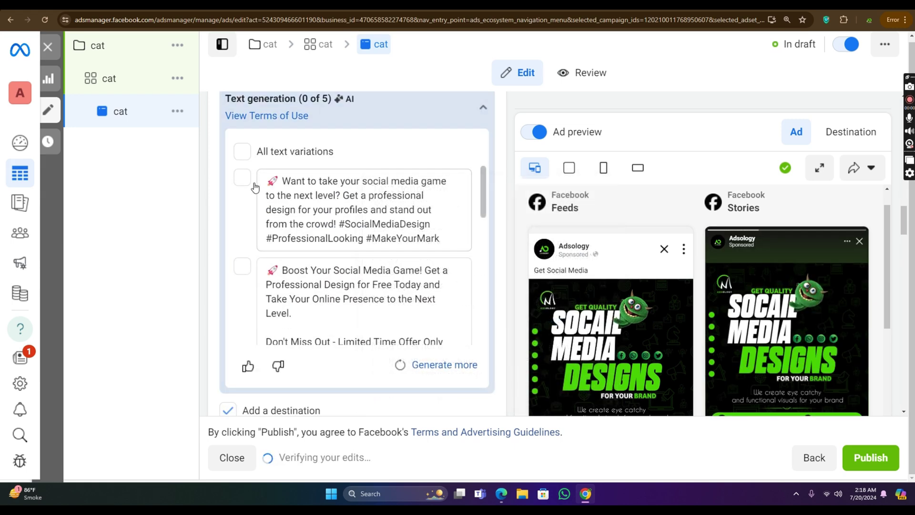
pyautogui.scroll(5, 415, 186)
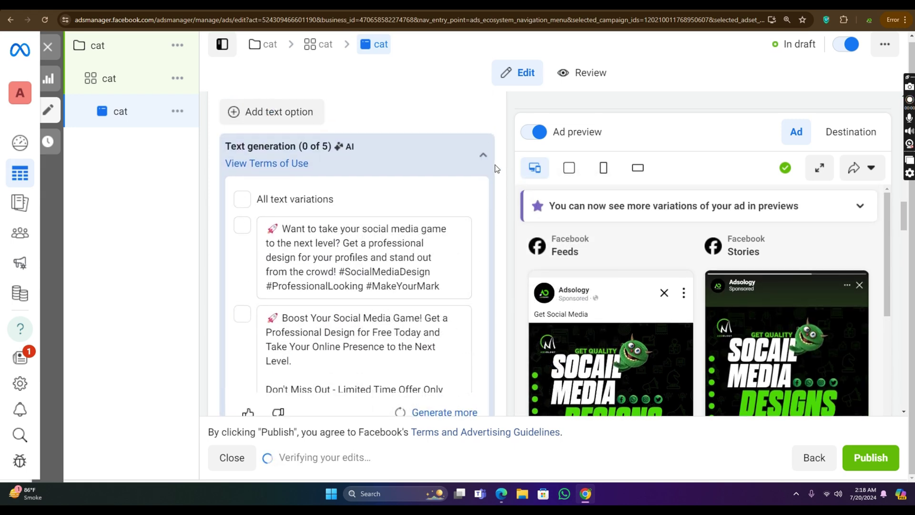
pyautogui.click(342, 310)
pyautogui.scroll(-4, 341, 310)
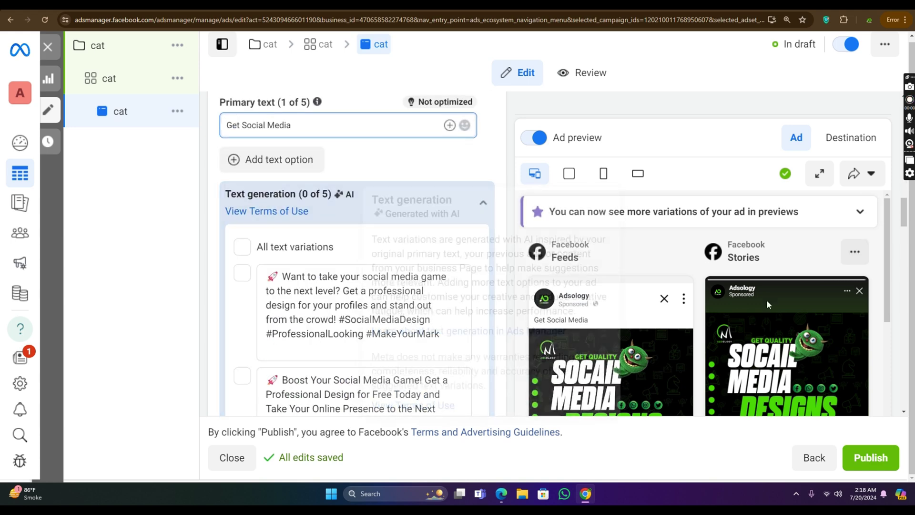
pyautogui.scroll(2, 474, 216)
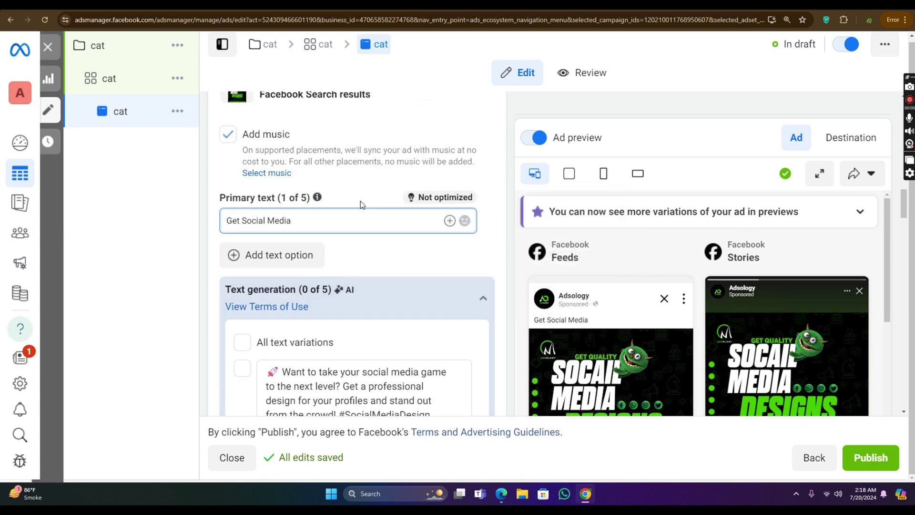
pyautogui.scroll(-3, 320, 211)
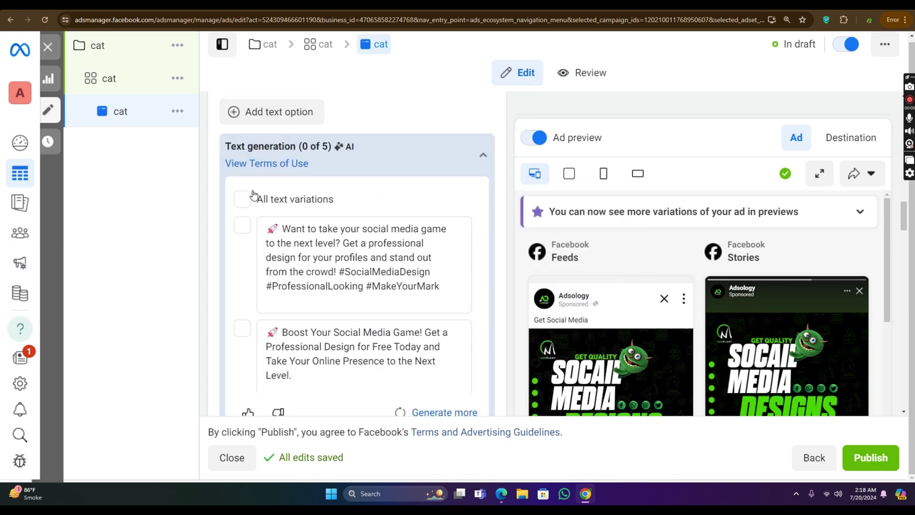
pyautogui.scroll(-1, 337, 207)
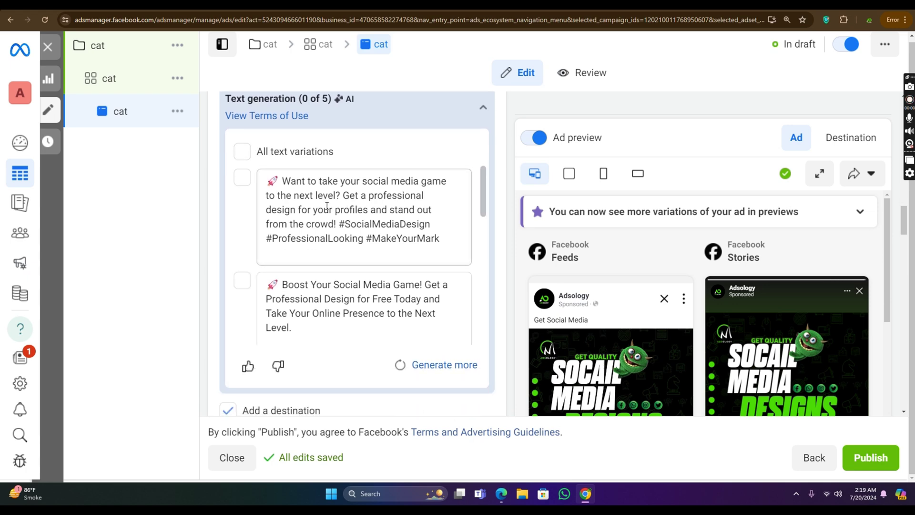
pyautogui.scroll(5, 405, 224)
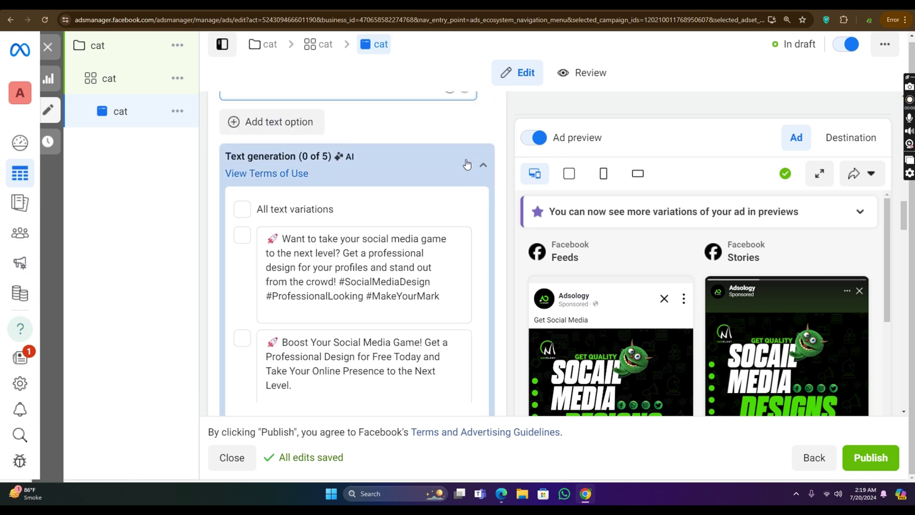
pyautogui.moveTo(227, 269); pyautogui.dragTo(314, 270)
pyautogui.scroll(-4, 419, 245)
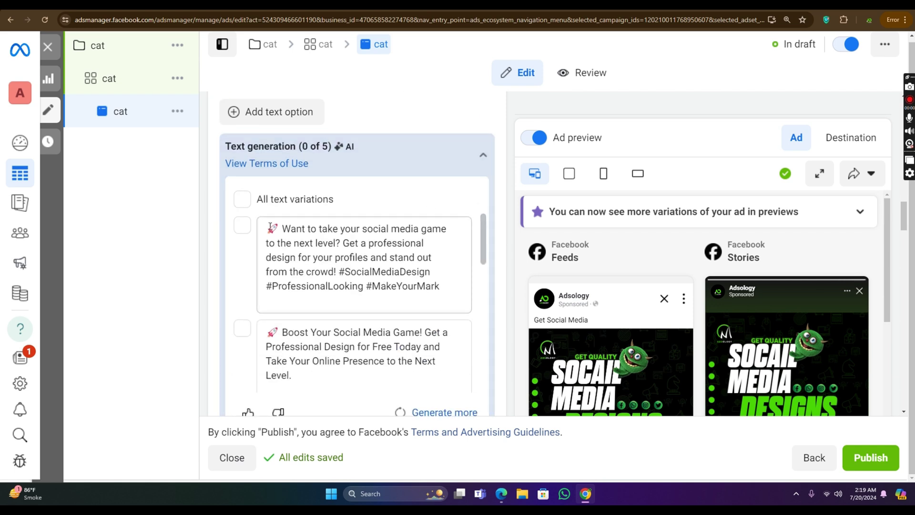
pyautogui.moveTo(266, 229); pyautogui.dragTo(451, 292)
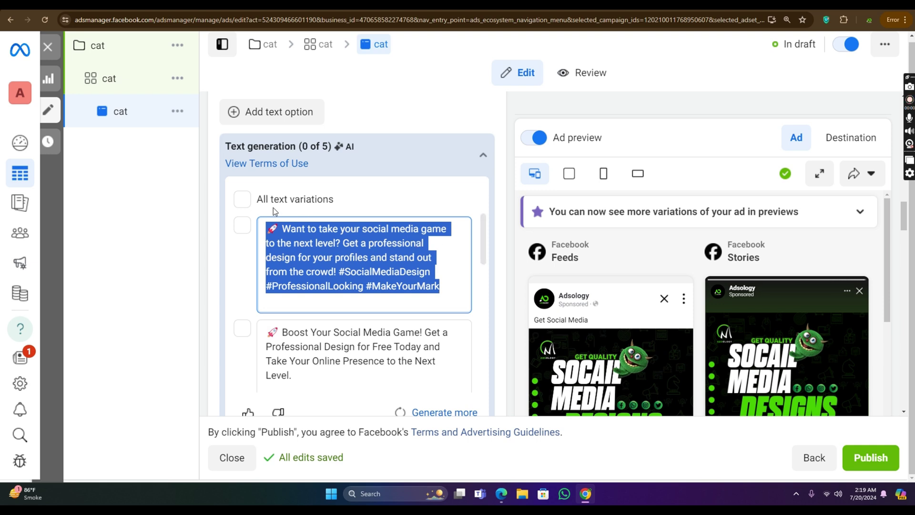
pyautogui.click(244, 224)
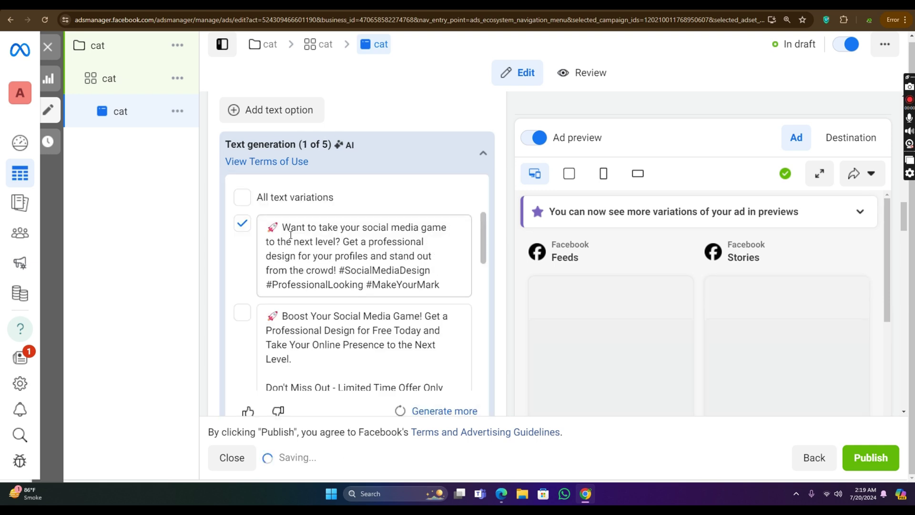
# Step: Tick All text variations so 5 of 5 AI variations are used
pyautogui.scroll(-2, 419, 225)
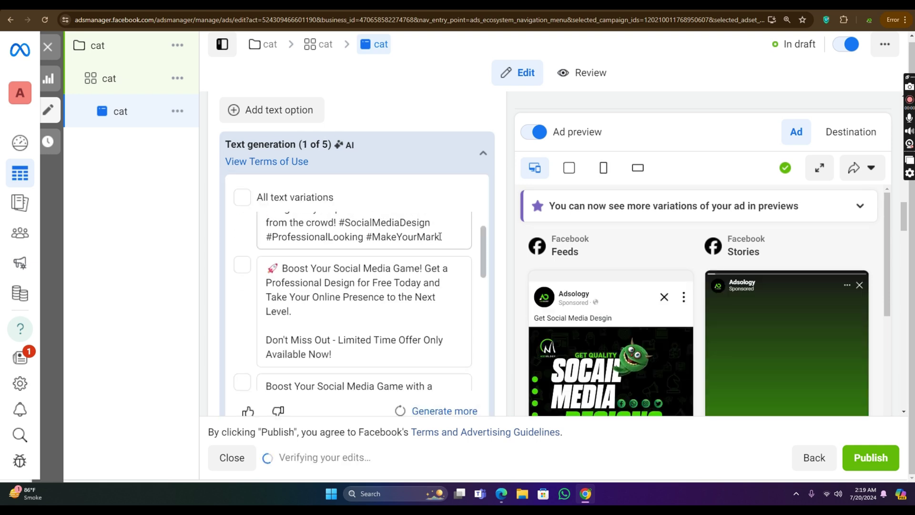
pyautogui.moveTo(441, 237); pyautogui.dragTo(269, 210)
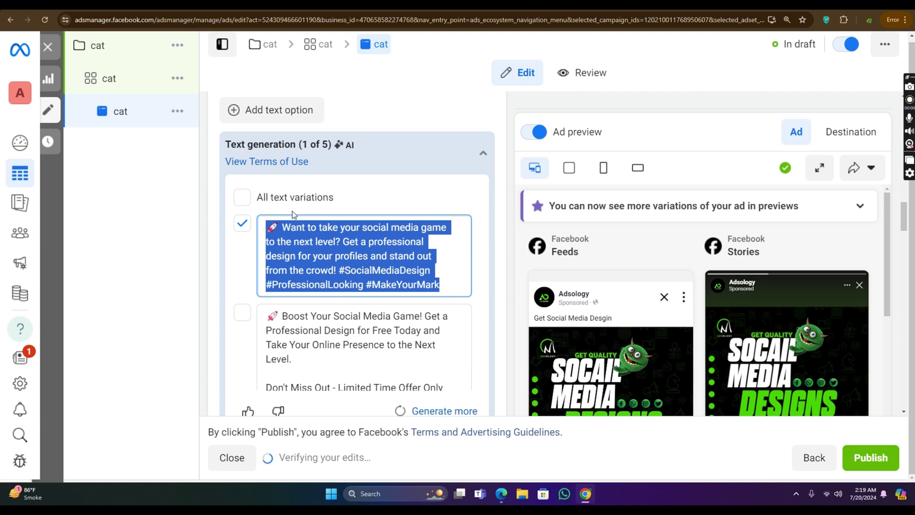
pyautogui.scroll(3, 305, 210)
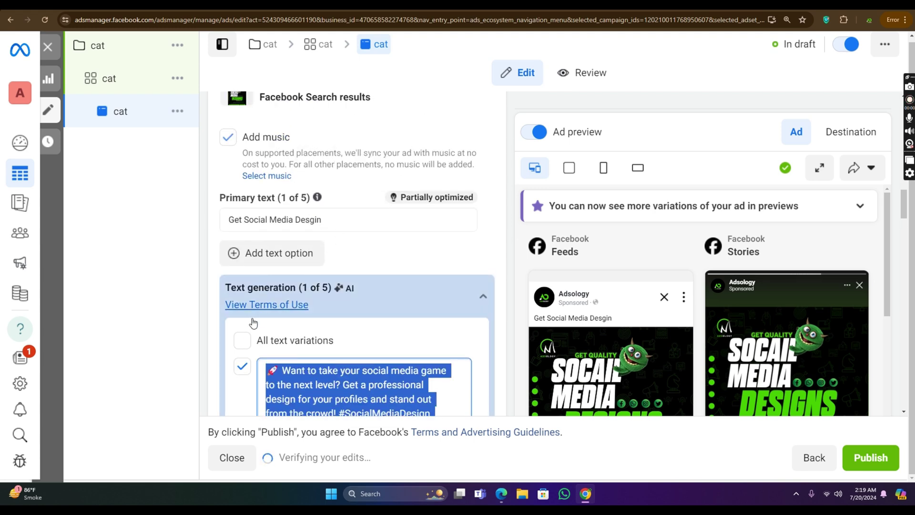
pyautogui.scroll(-3, 255, 310)
pyautogui.click(247, 197)
pyautogui.click(246, 197)
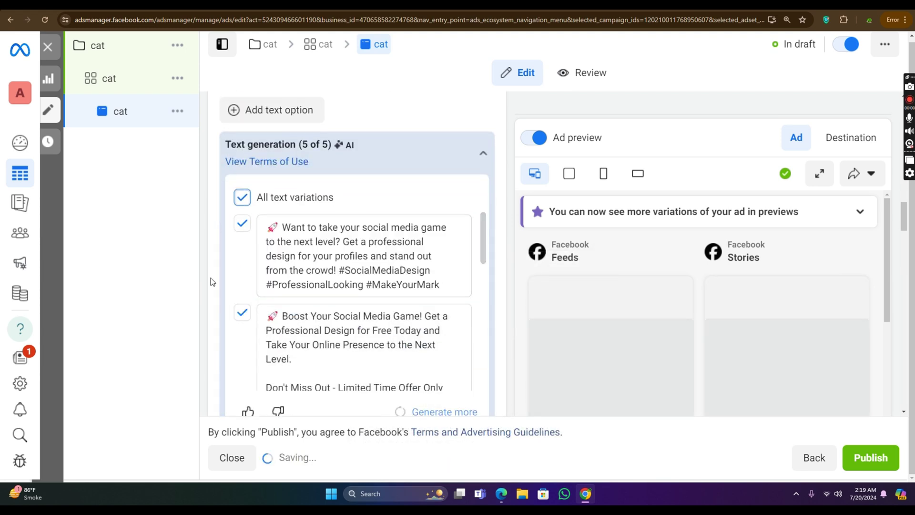
pyautogui.scroll(-4, 371, 238)
pyautogui.scroll(-2, 365, 257)
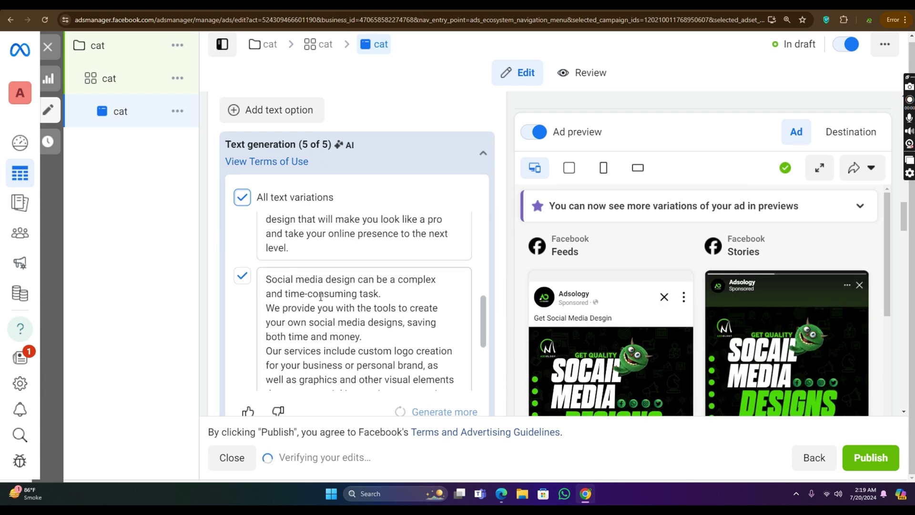
pyautogui.scroll(5, 321, 296)
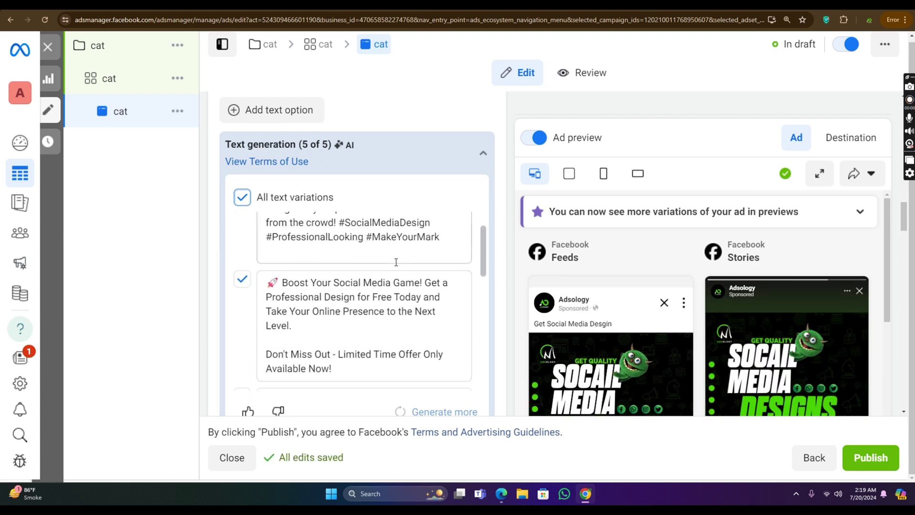
pyautogui.scroll(1, 377, 261)
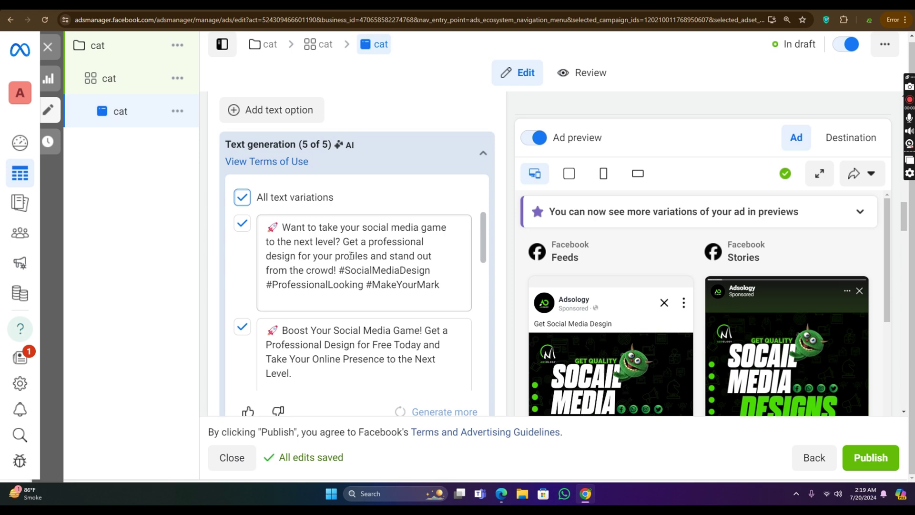
pyautogui.scroll(-5, 377, 238)
pyautogui.scroll(-4, 531, 256)
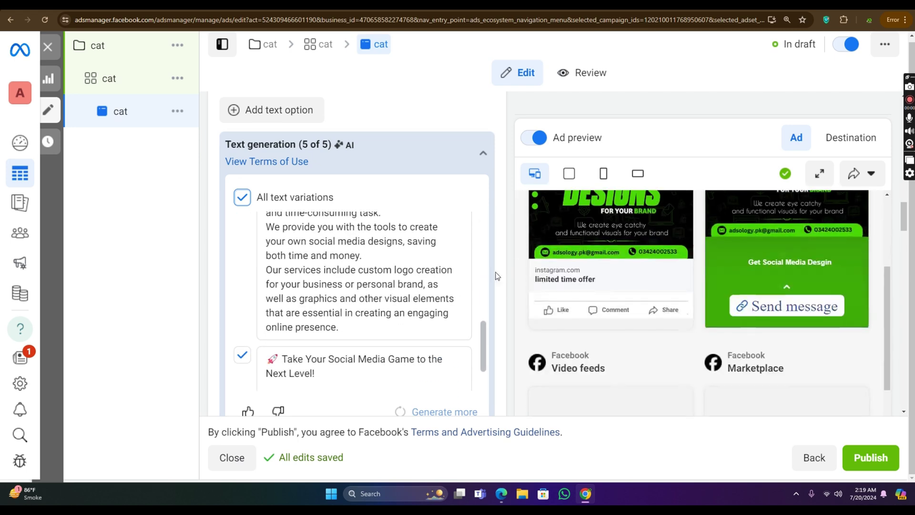
pyautogui.scroll(-3, 503, 276)
pyautogui.scroll(-3, 362, 228)
# Step: Type 'lim' into the empty Description field below the 'limited time offer' headline
pyautogui.click(312, 218)
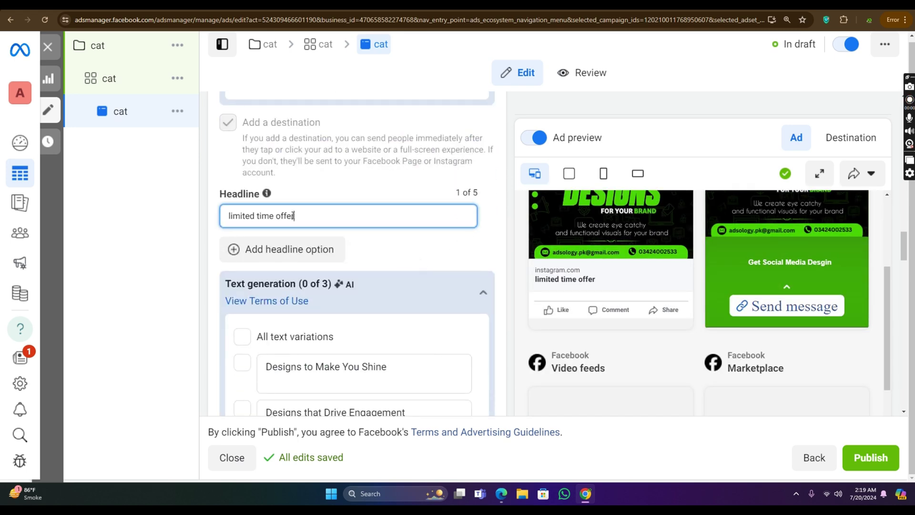
pyautogui.scroll(-6, 412, 211)
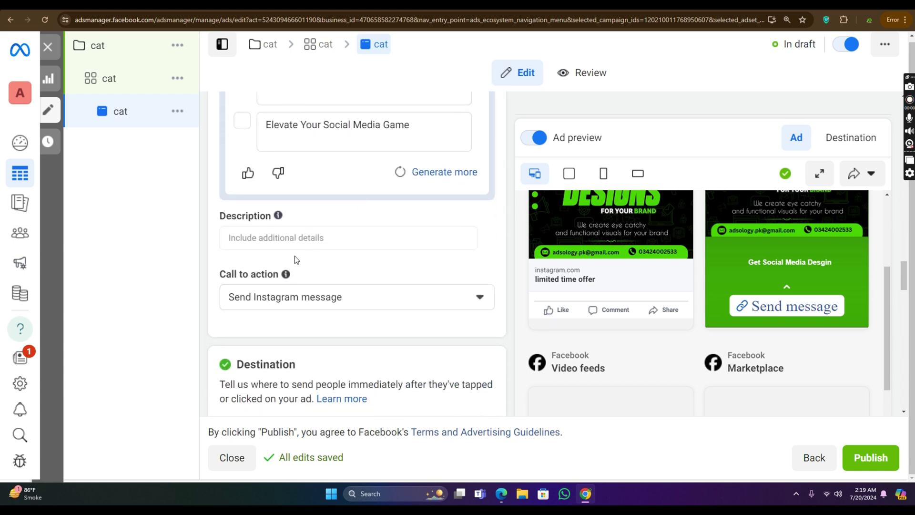
pyautogui.click(302, 239)
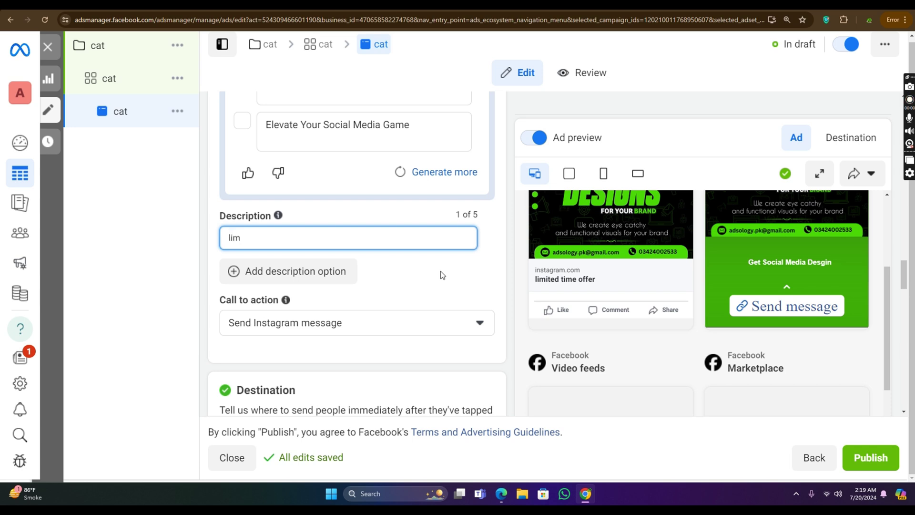
pyautogui.write('lim')
pyautogui.scroll(-1, 397, 241)
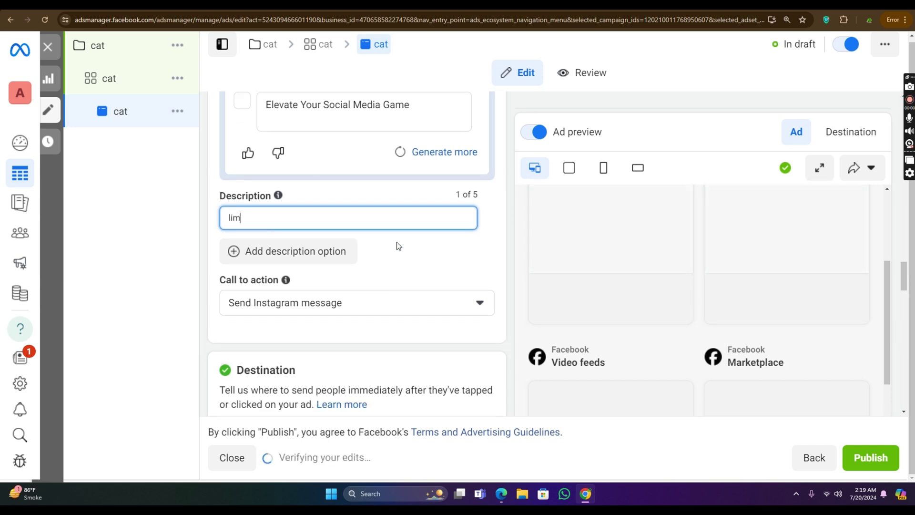
pyautogui.scroll(-8, 398, 245)
pyautogui.scroll(1, 367, 235)
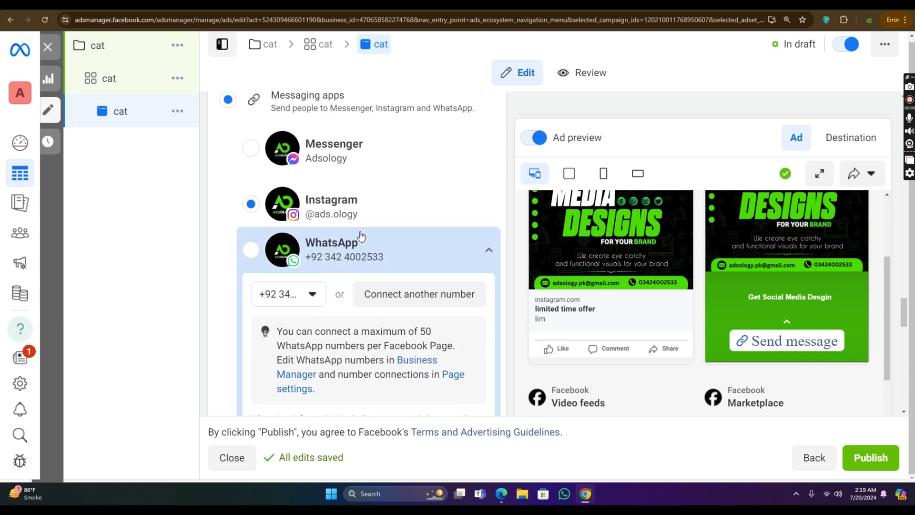
pyautogui.scroll(2, 361, 235)
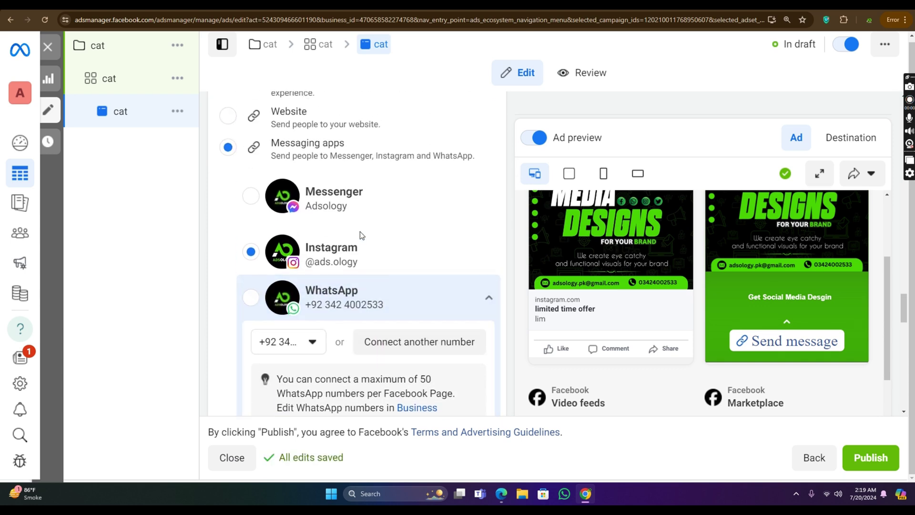
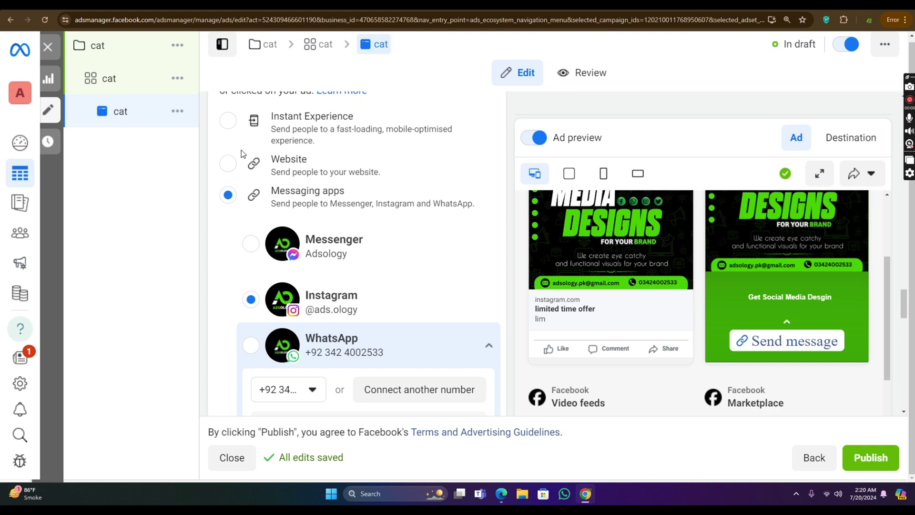
# Step: Scroll through the cat ad's destination and tracking sections to review them
pyautogui.scroll(2, 280, 163)
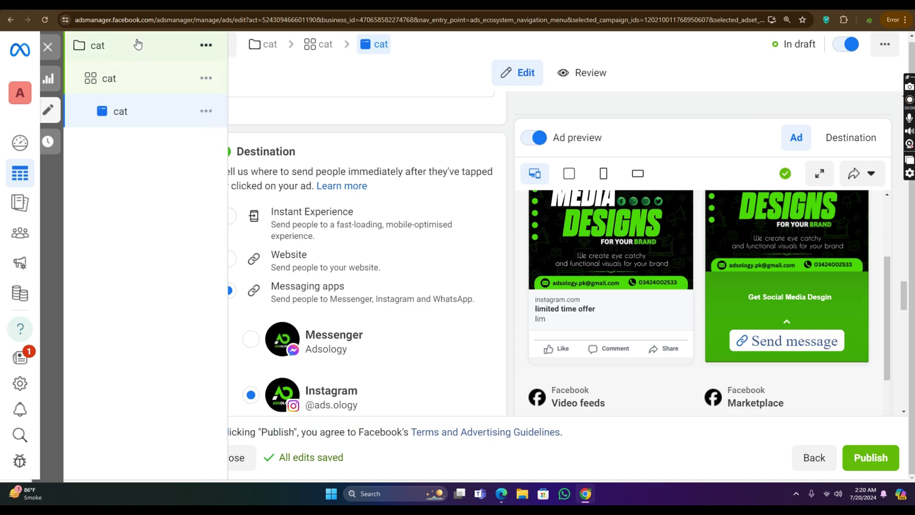
pyautogui.scroll(-15, 376, 143)
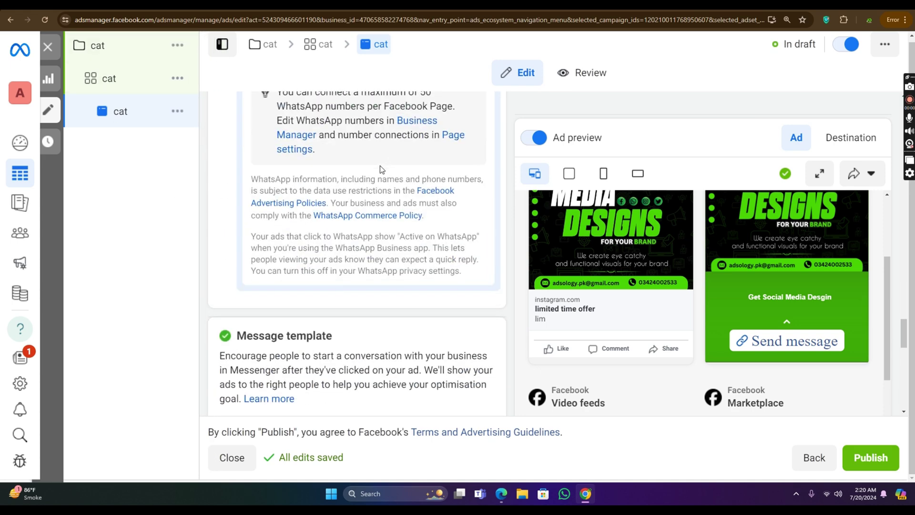
pyautogui.scroll(-6, 368, 169)
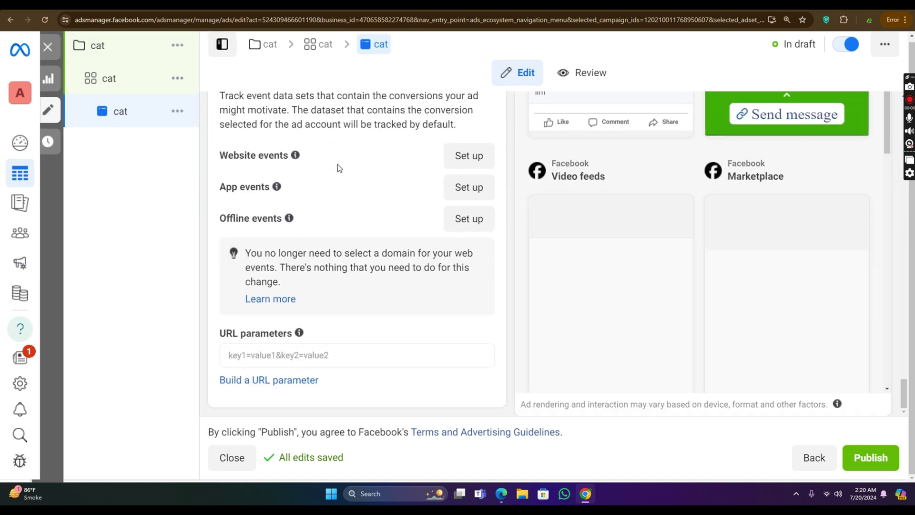
# Step: Close the cat ad editor, dismiss the publish prompt and clear all selections in Campaigns
pyautogui.click(237, 458)
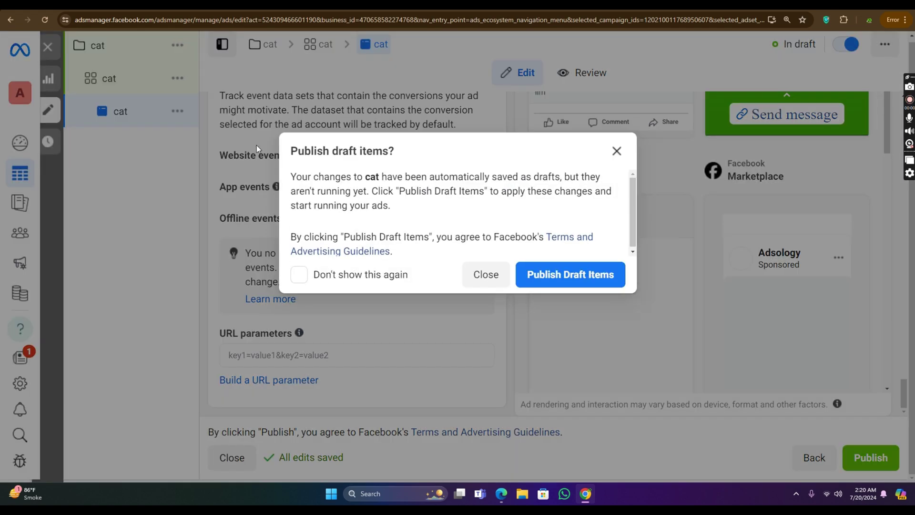
pyautogui.click(503, 281)
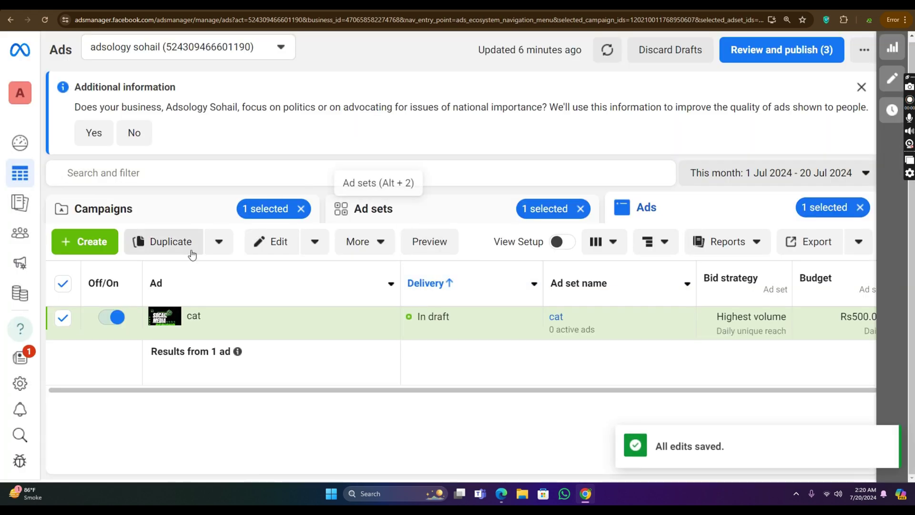
pyautogui.click(91, 242)
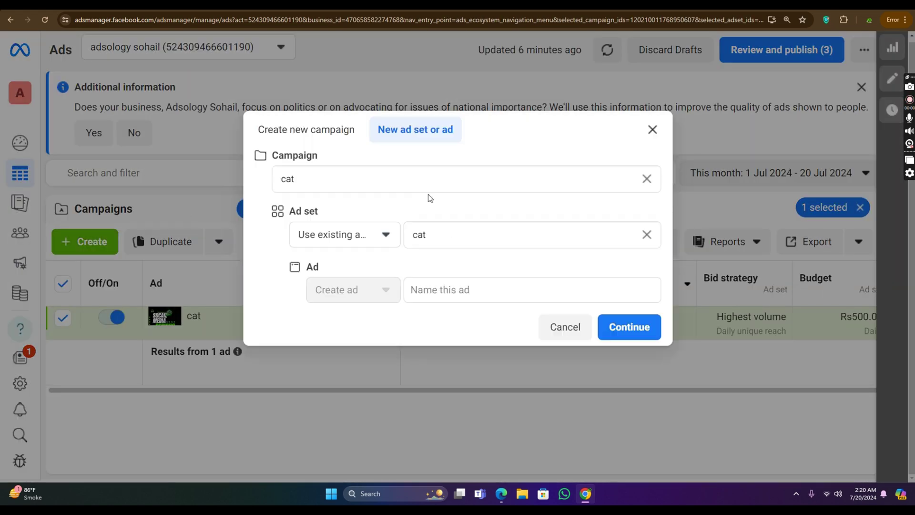
pyautogui.click(653, 129)
pyautogui.click(301, 208)
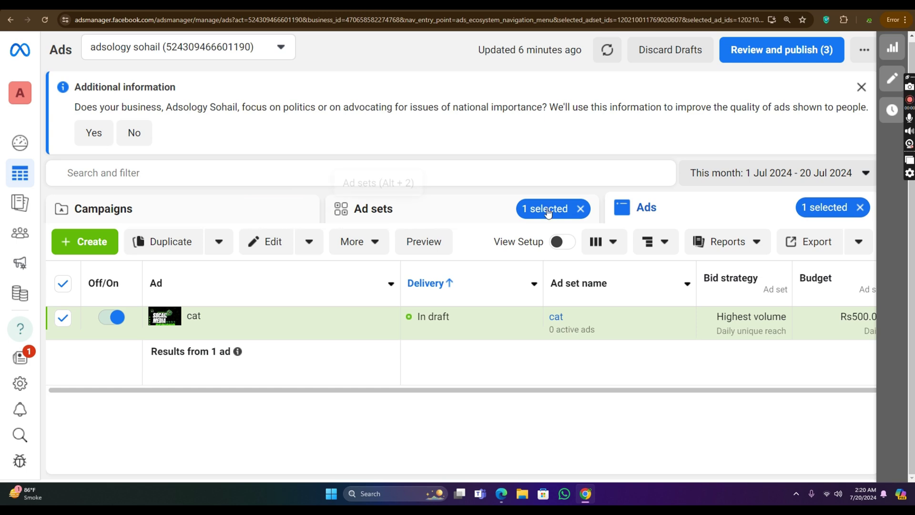
pyautogui.click(580, 208)
pyautogui.click(223, 210)
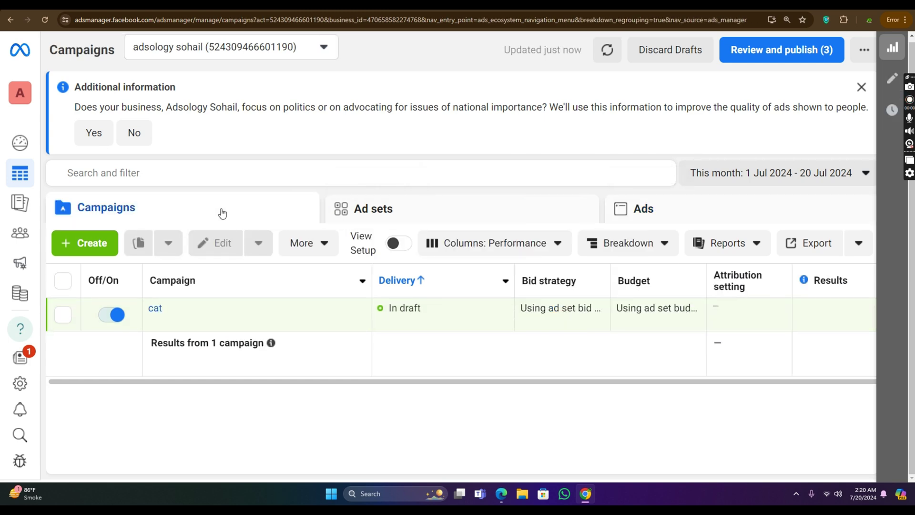
# Step: Create a new campaign with the Traffic objective using the manual traffic setup
pyautogui.click(93, 242)
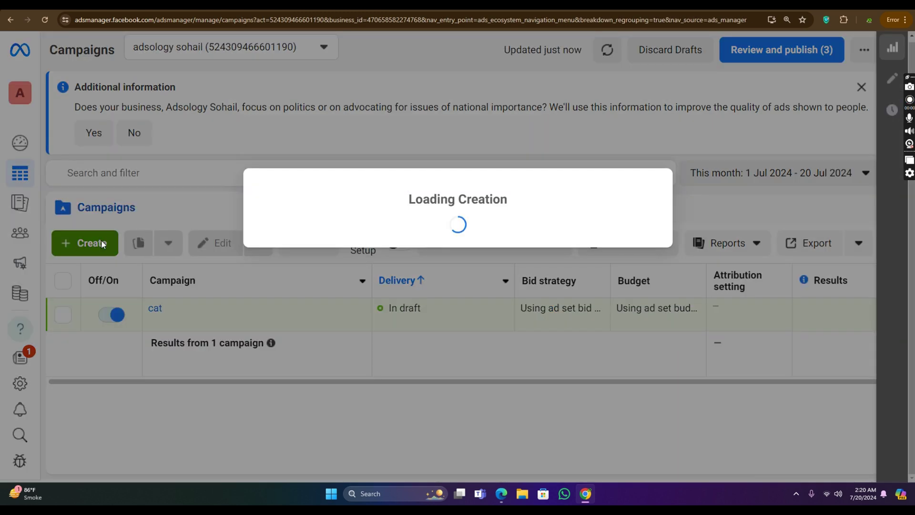
pyautogui.scroll(-1, 328, 266)
pyautogui.scroll(-3, 328, 266)
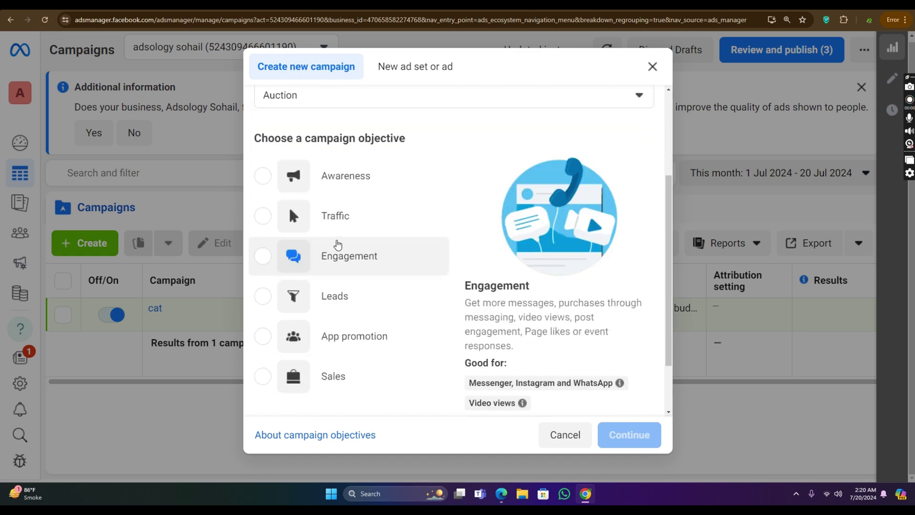
pyautogui.click(329, 215)
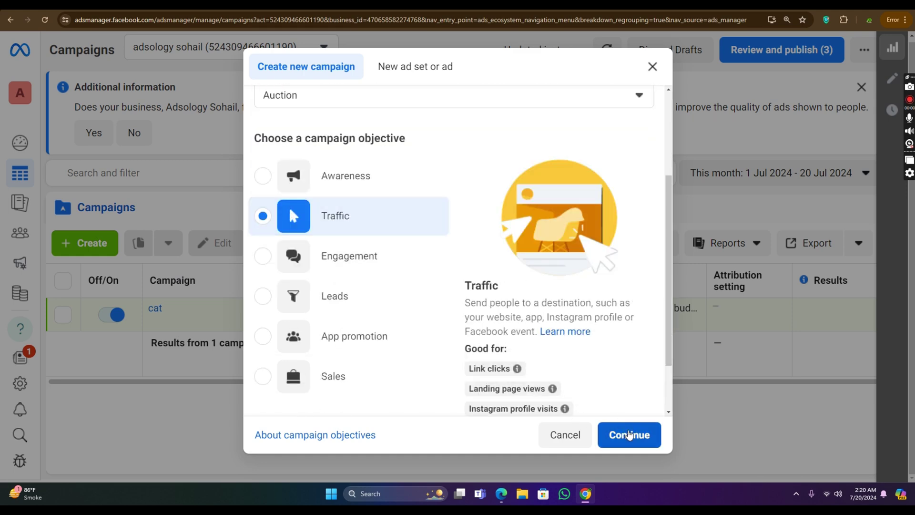
pyautogui.click(627, 431)
pyautogui.click(432, 324)
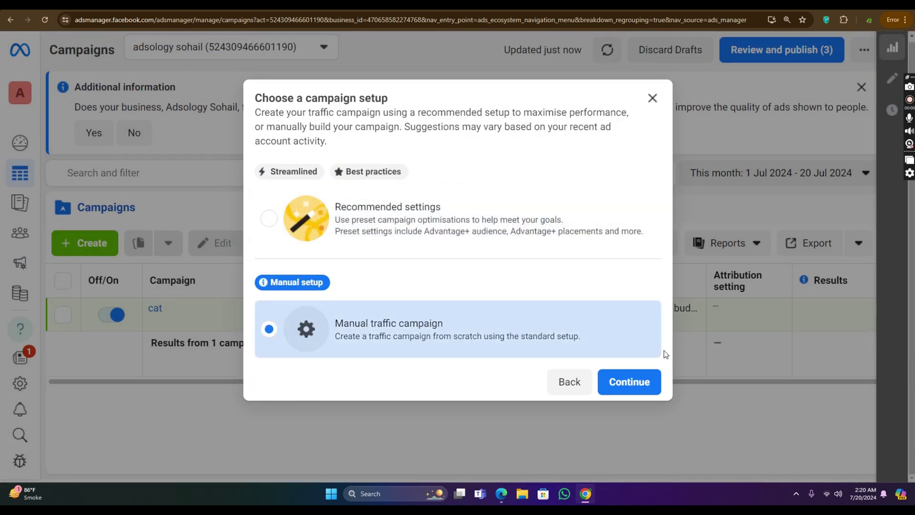
pyautogui.click(648, 378)
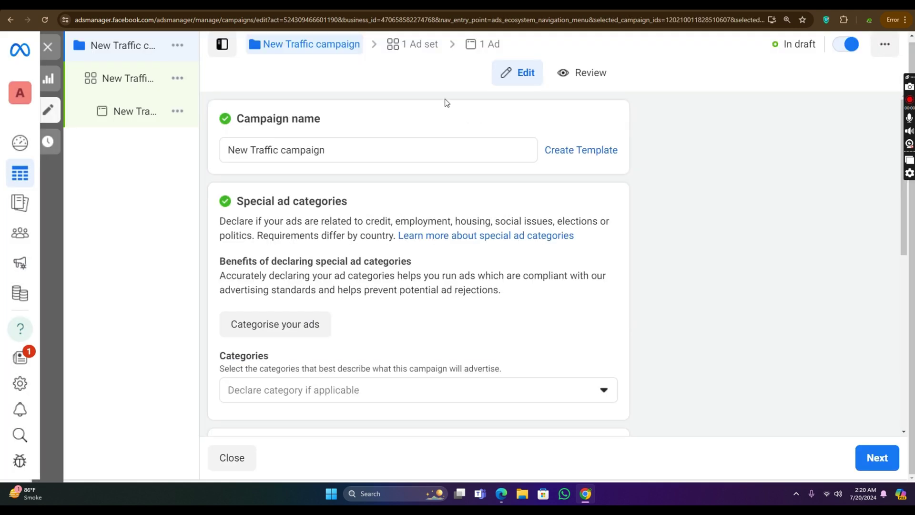
# Step: Leave Advantage campaign budget off and go on to the ad set, selecting its name
pyautogui.scroll(-5, 428, 116)
pyautogui.scroll(5, 434, 119)
pyautogui.scroll(-10, 392, 175)
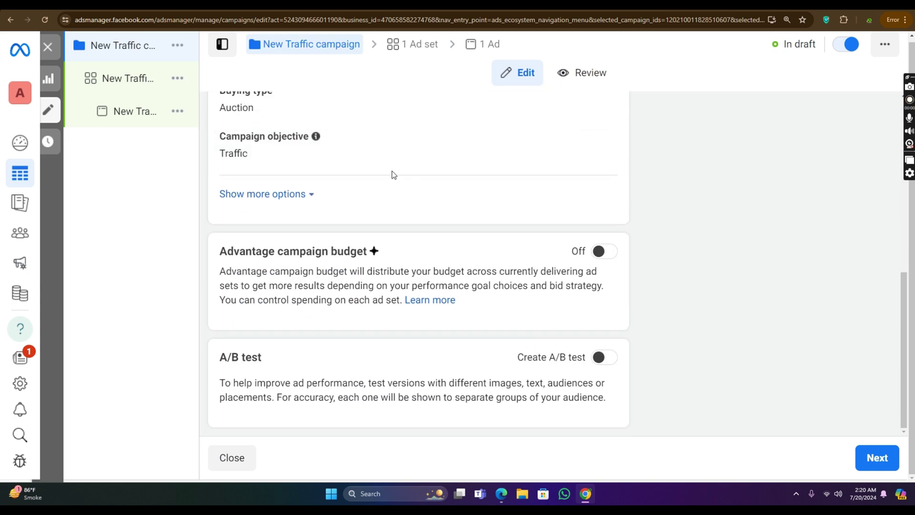
pyautogui.click(607, 256)
pyautogui.click(606, 256)
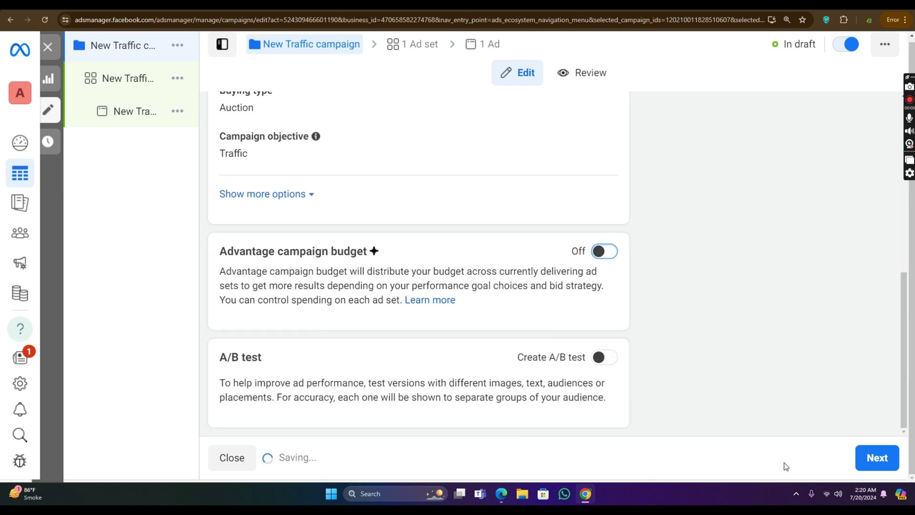
pyautogui.click(877, 458)
pyautogui.moveTo(302, 110); pyautogui.dragTo(208, 156)
pyautogui.click(321, 149)
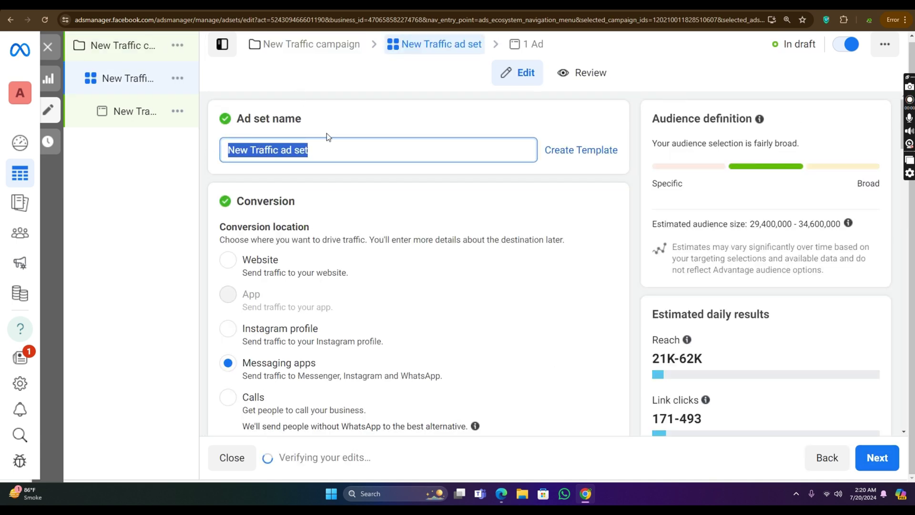
pyautogui.scroll(-1, 367, 138)
pyautogui.scroll(-1, 367, 131)
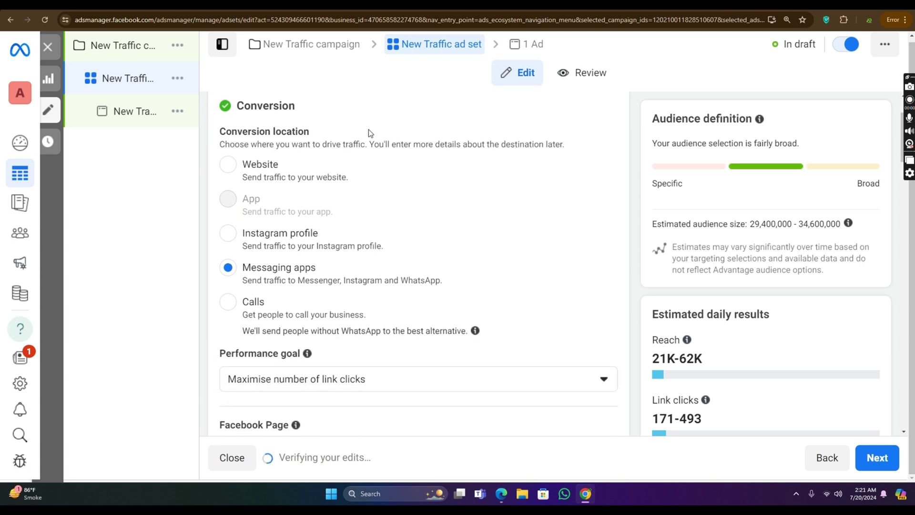
pyautogui.scroll(-1, 333, 129)
pyautogui.click(244, 120)
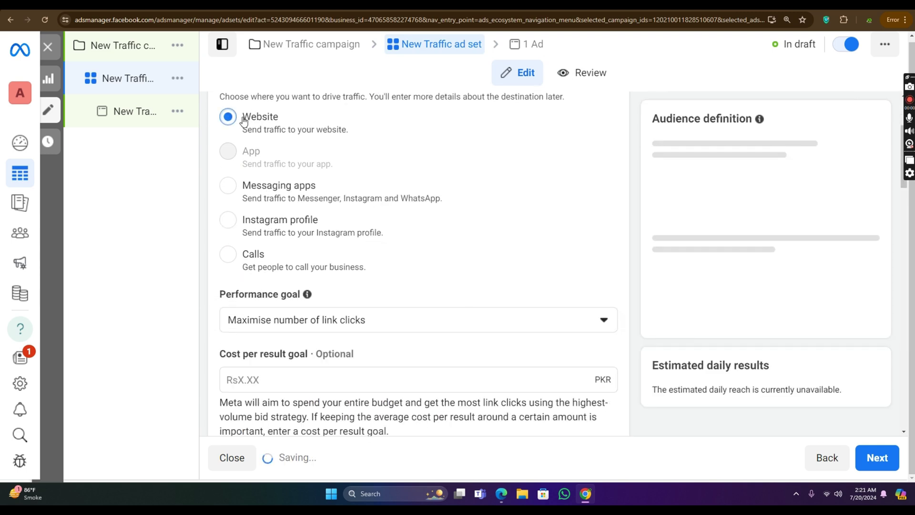
pyautogui.scroll(-1, 297, 136)
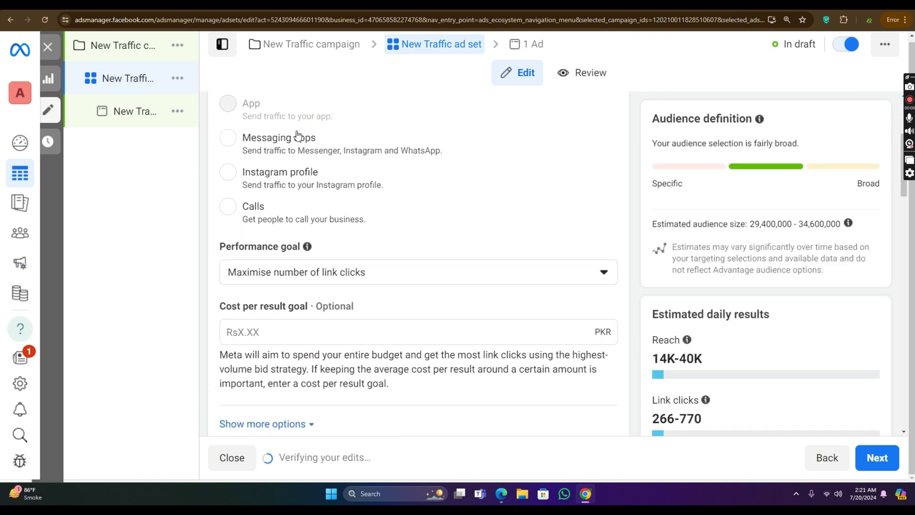
pyautogui.click(238, 139)
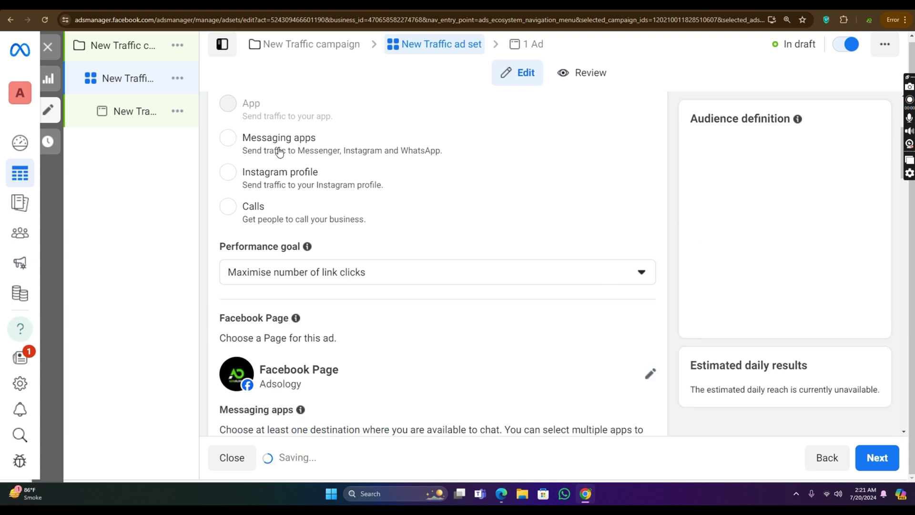
pyautogui.click(240, 175)
pyautogui.scroll(-1, 287, 171)
pyautogui.scroll(-1, 288, 171)
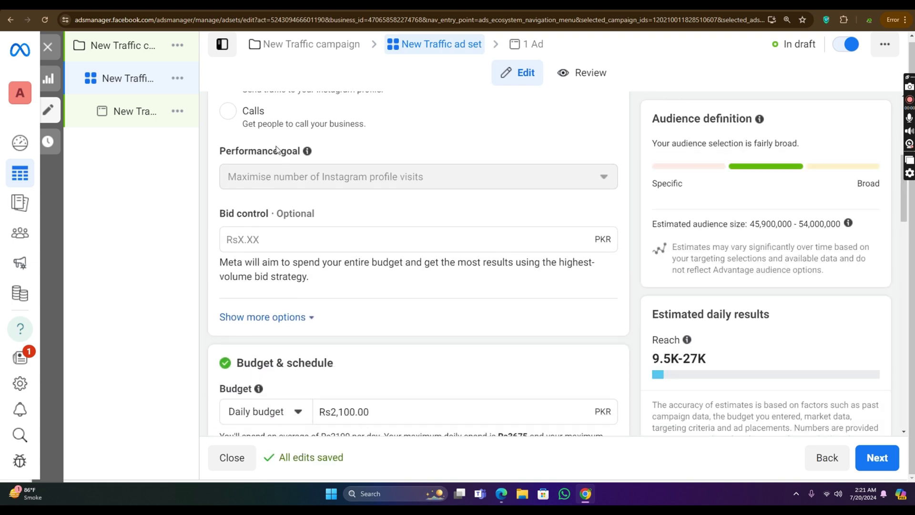
pyautogui.scroll(4, 286, 169)
pyautogui.scroll(-1, 278, 167)
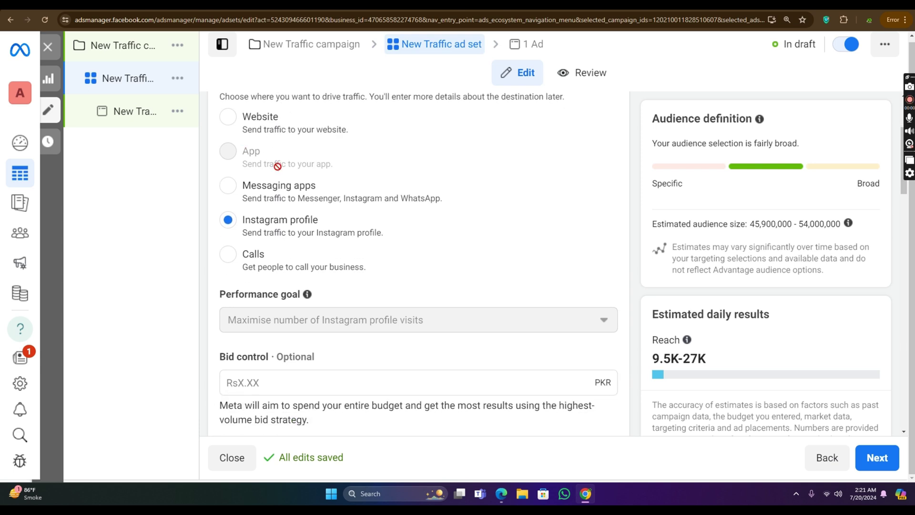
pyautogui.click(257, 183)
pyautogui.scroll(-3, 306, 202)
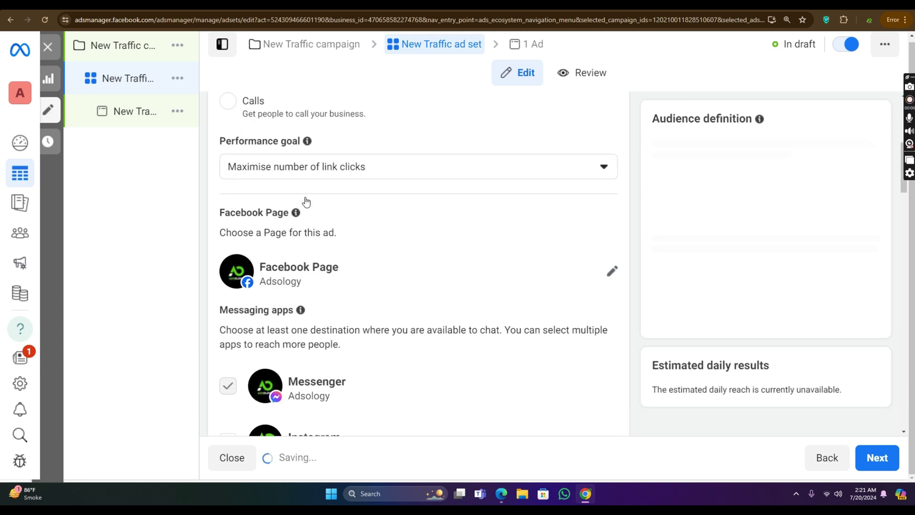
pyautogui.scroll(3, 292, 159)
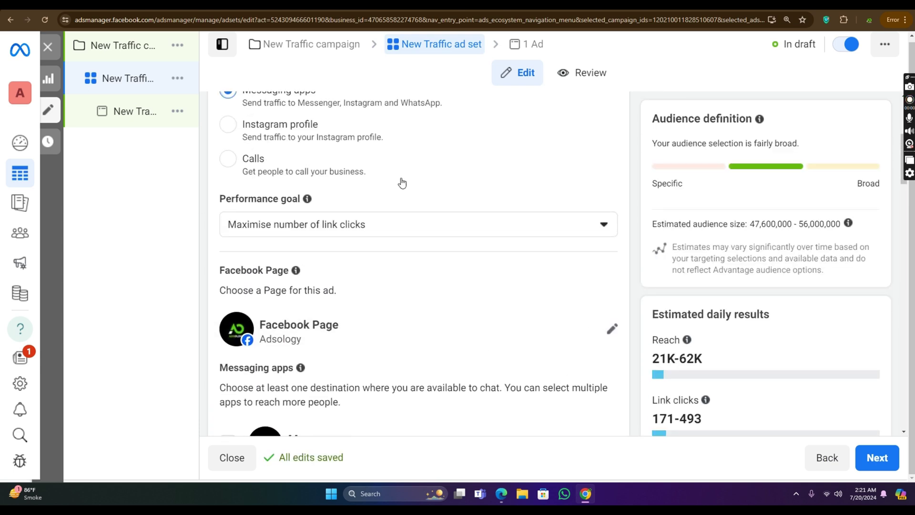
pyautogui.scroll(-2, 402, 182)
pyautogui.click(340, 129)
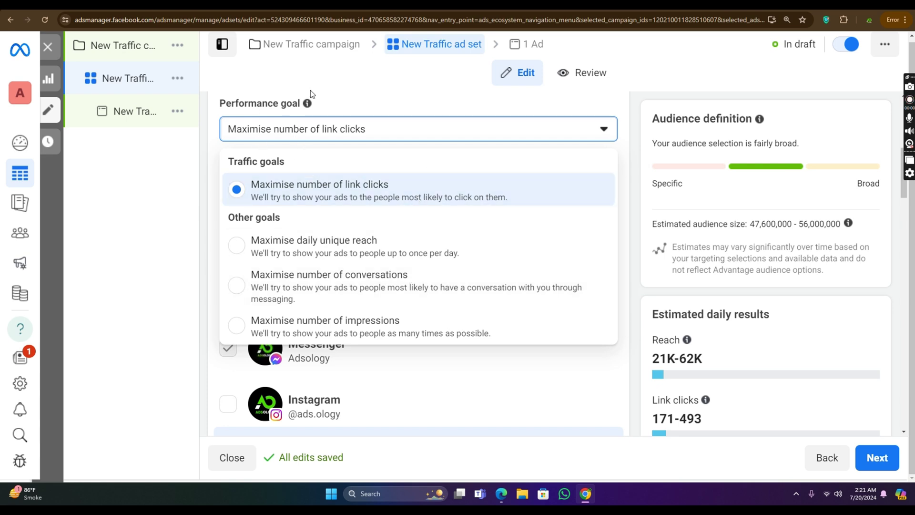
pyautogui.click(439, 111)
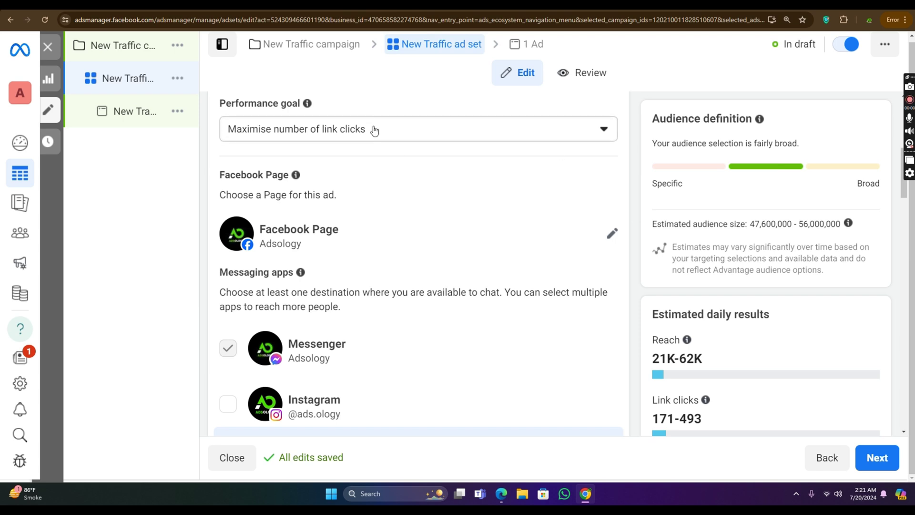
pyautogui.click(311, 136)
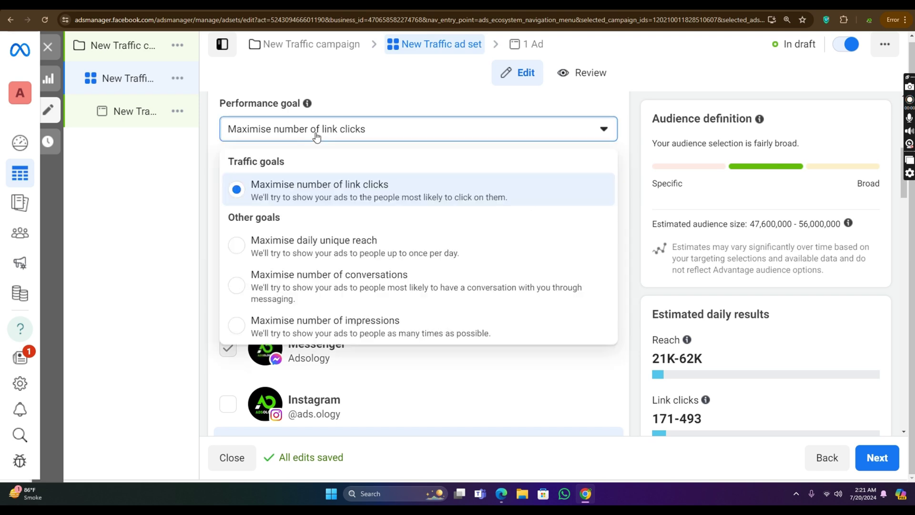
pyautogui.click(312, 135)
pyautogui.scroll(-2, 541, 167)
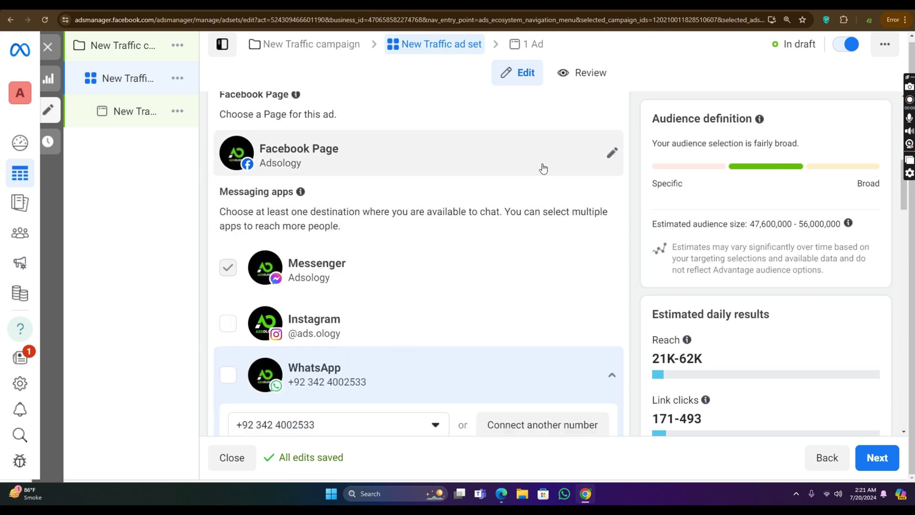
# Step: Set Printvibeart as the ad set's Facebook Page
pyautogui.click(612, 139)
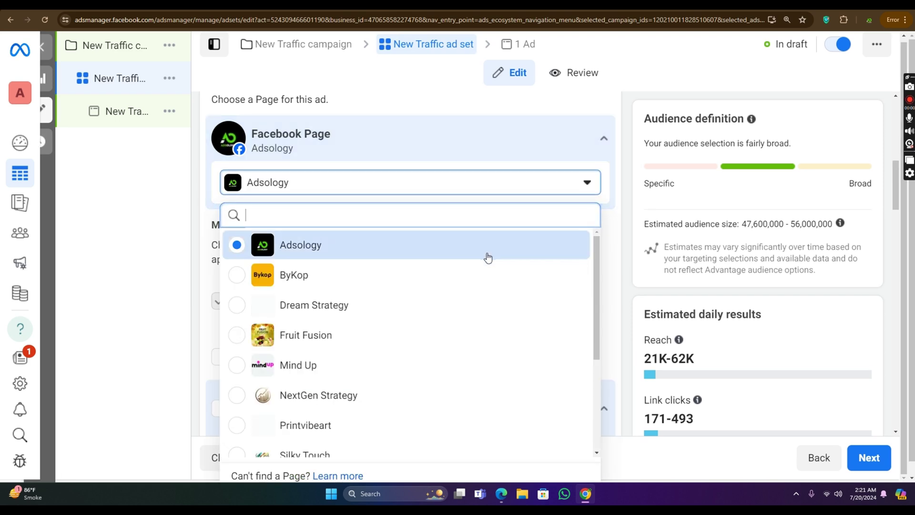
pyautogui.scroll(-3, 477, 257)
pyautogui.click(447, 257)
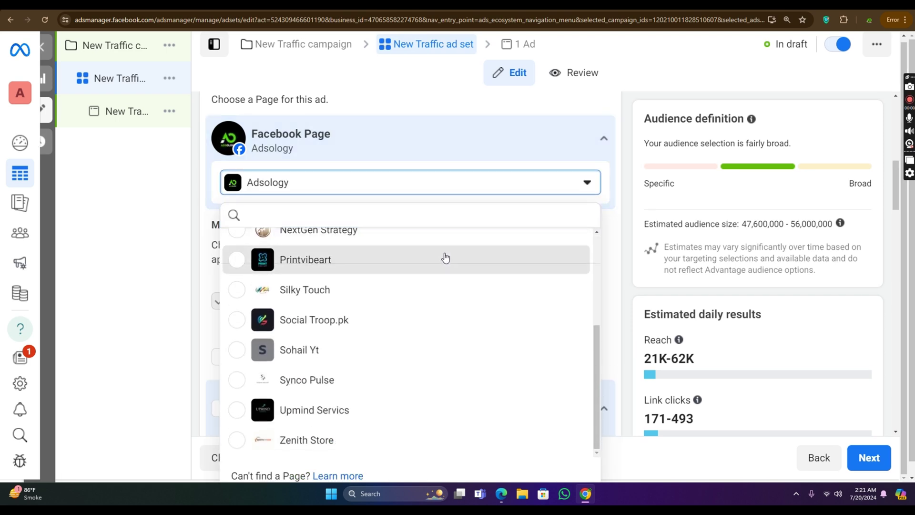
pyautogui.scroll(-4, 446, 145)
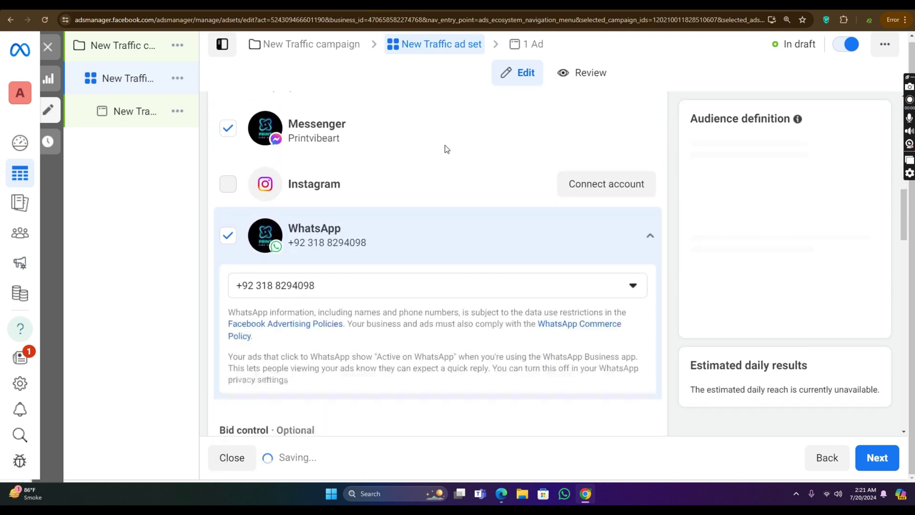
pyautogui.scroll(-3, 390, 241)
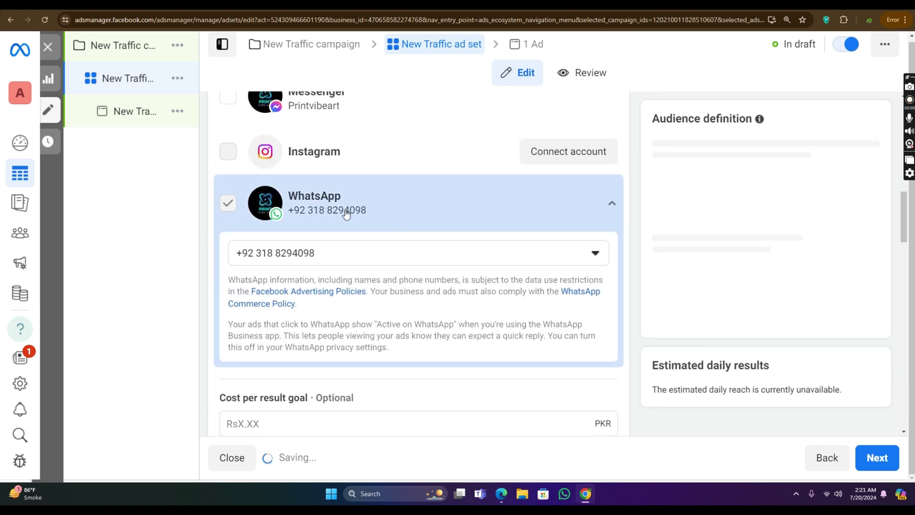
pyautogui.scroll(-6, 368, 121)
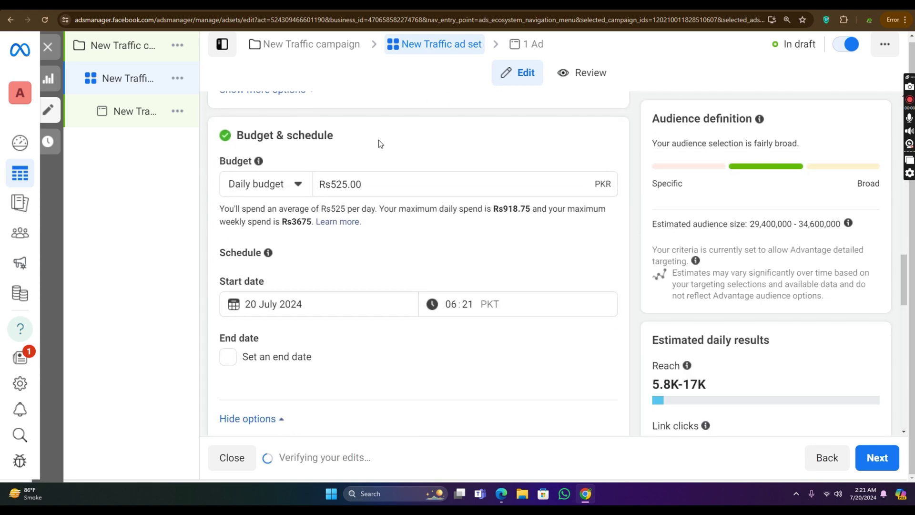
pyautogui.scroll(10, 380, 143)
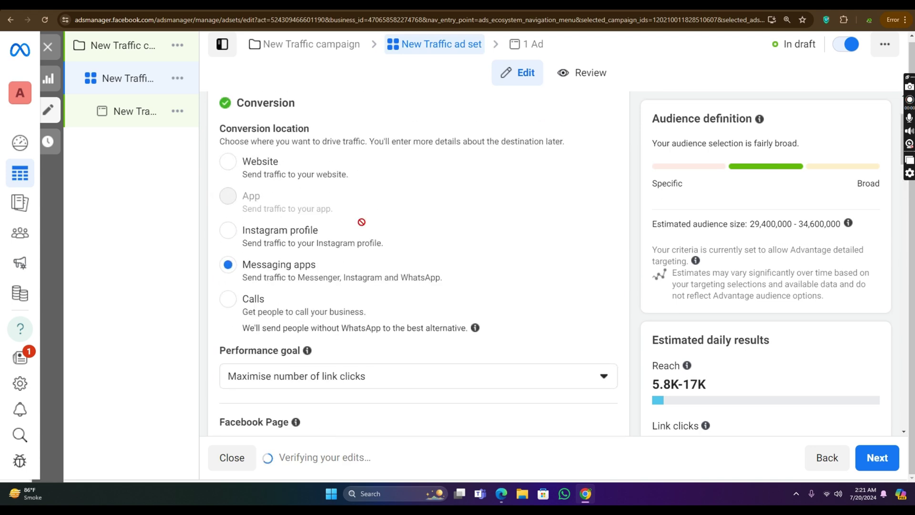
# Step: Try Website and Messaging apps as conversion location, then settle on Instagram profile
pyautogui.moveTo(244, 265); pyautogui.dragTo(353, 263)
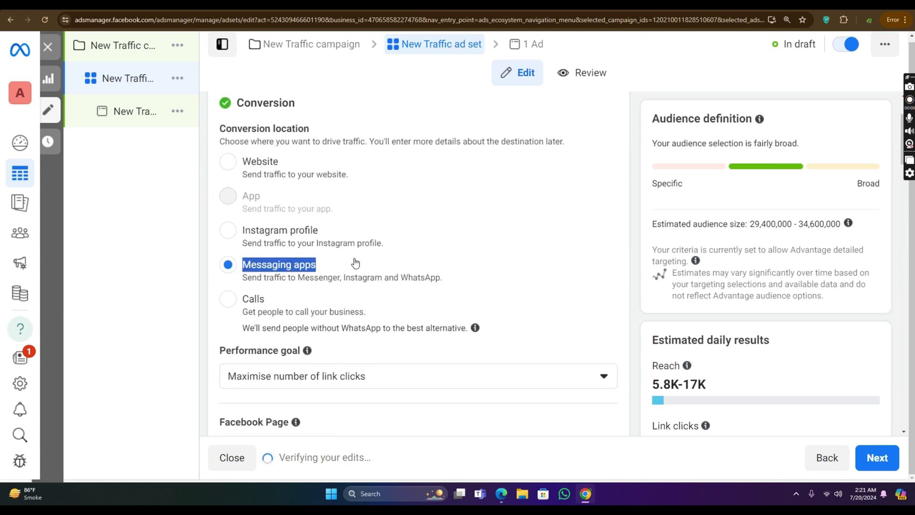
pyautogui.scroll(-7, 418, 202)
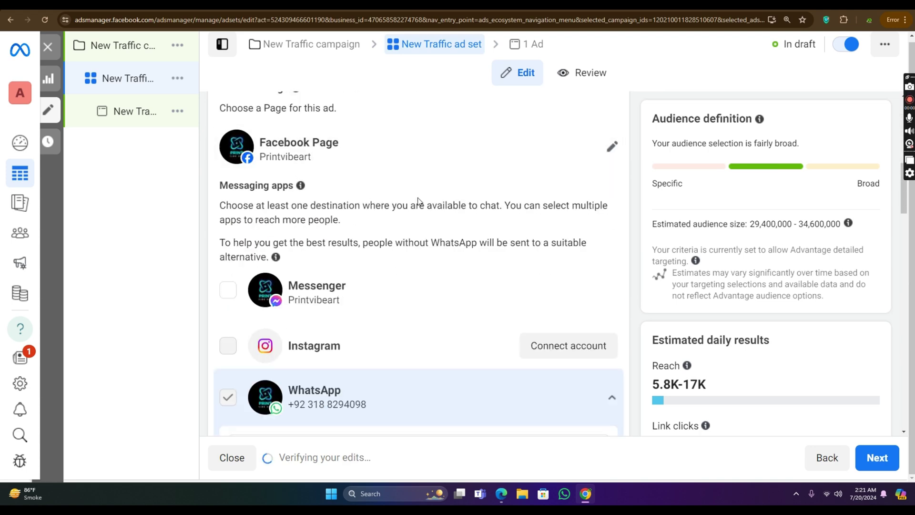
pyautogui.scroll(5, 320, 260)
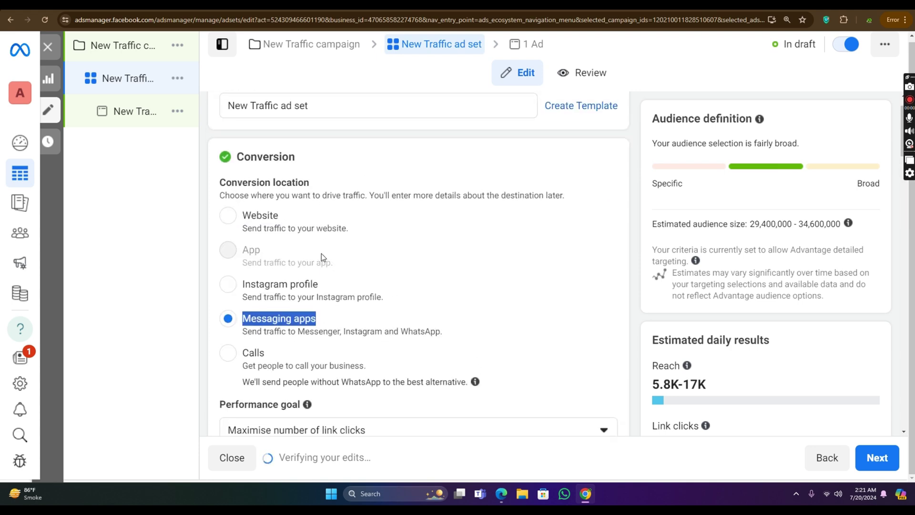
pyautogui.click(229, 261)
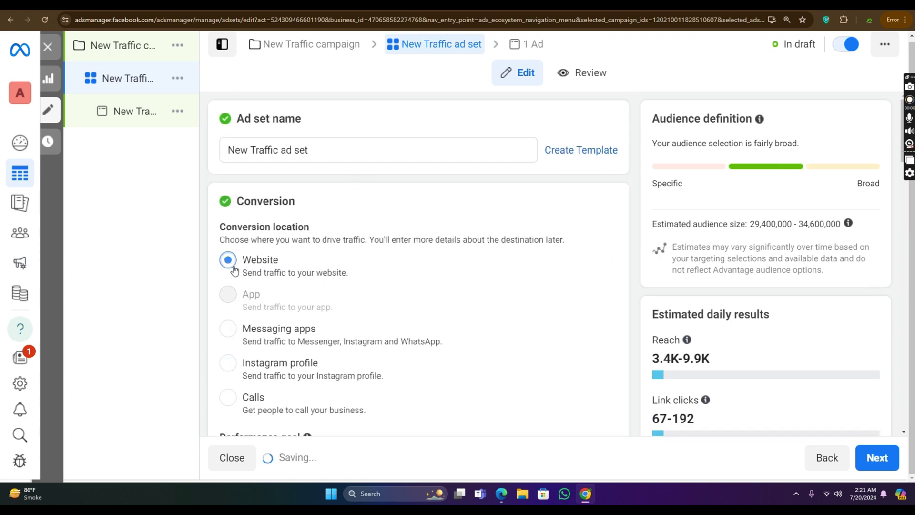
pyautogui.scroll(-8, 331, 310)
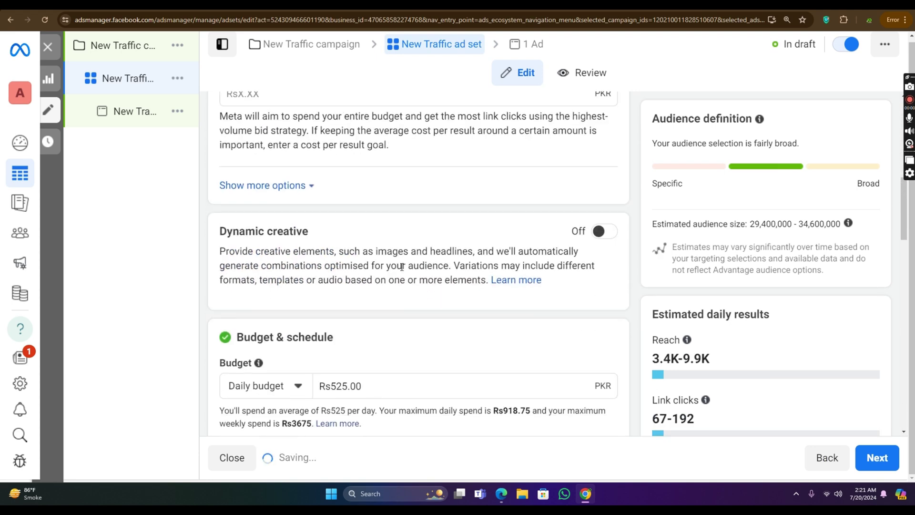
pyautogui.scroll(-5, 331, 311)
pyautogui.scroll(10, 333, 300)
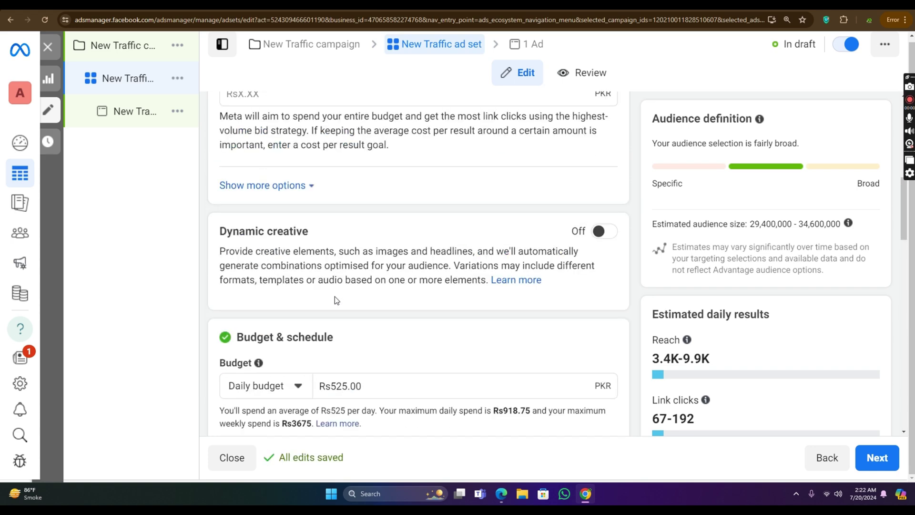
pyautogui.click(228, 234)
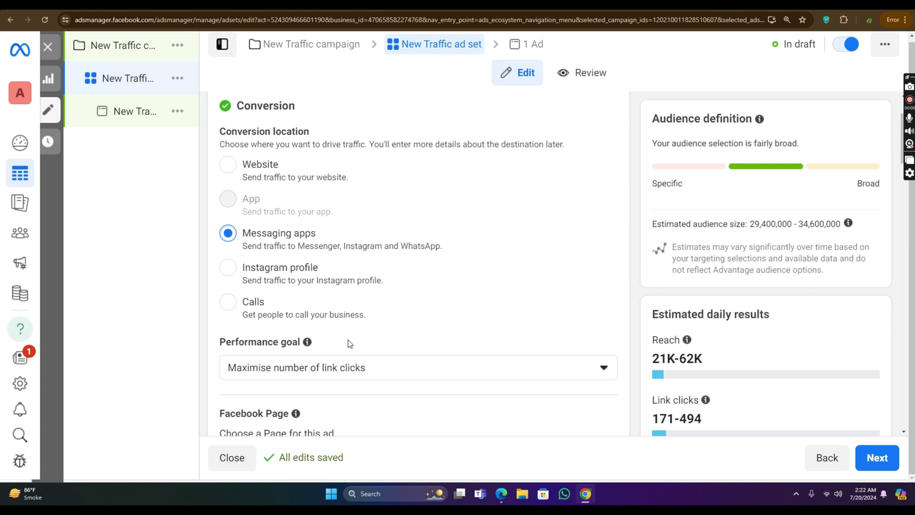
pyautogui.click(240, 273)
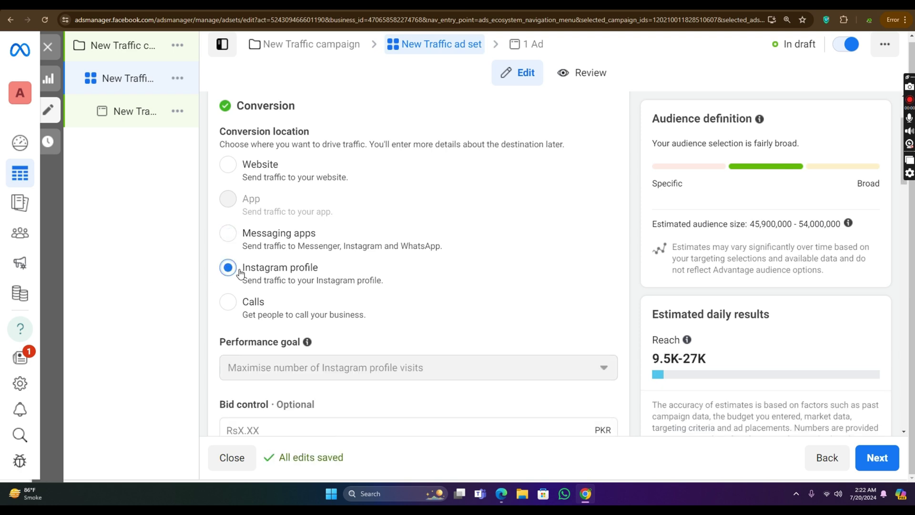
# Step: Switch the conversion location to Website and bring up the performance goal list
pyautogui.click(237, 161)
pyautogui.scroll(-5, 328, 181)
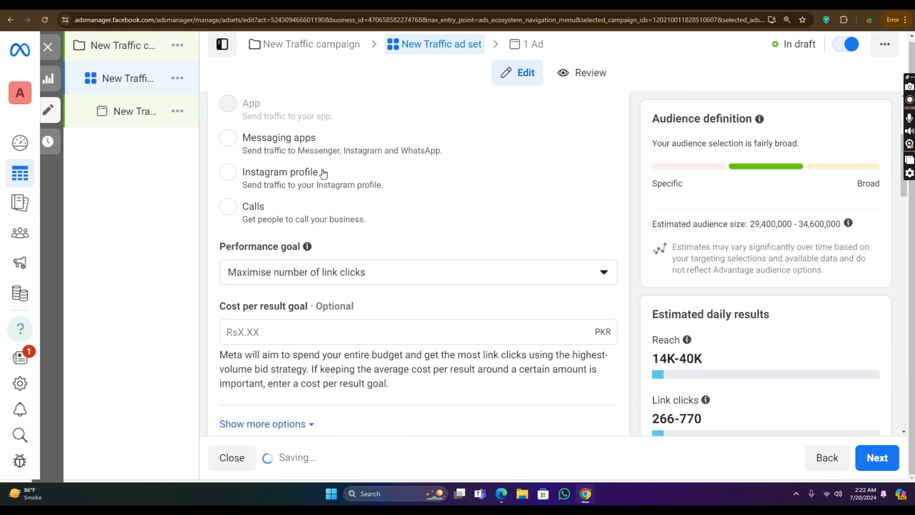
pyautogui.scroll(1, 321, 186)
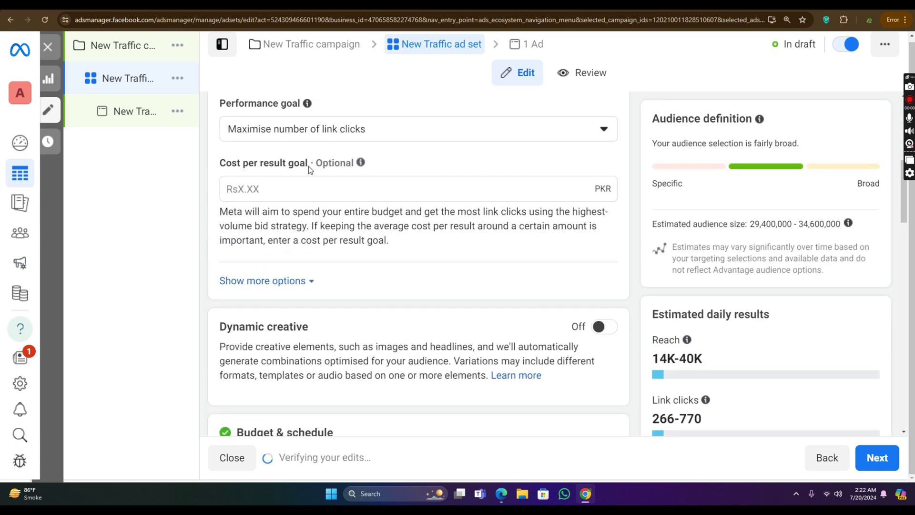
pyautogui.click(371, 131)
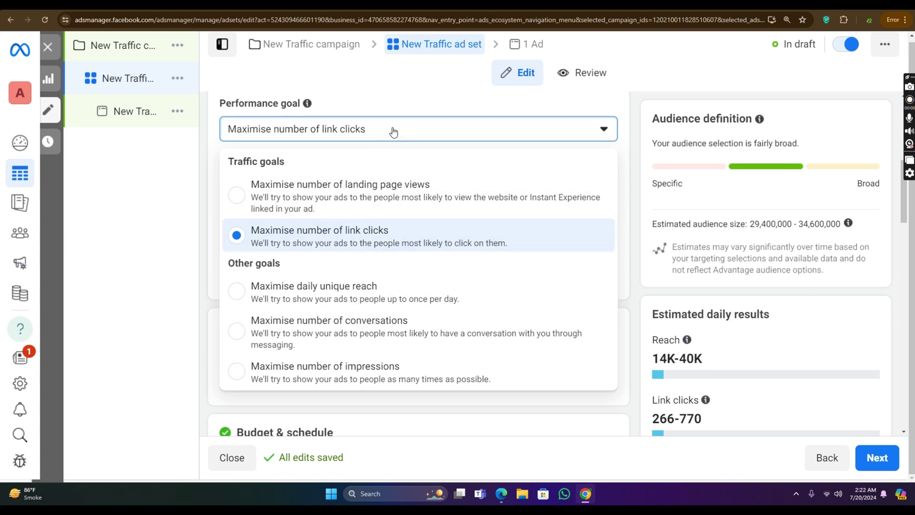
# Step: Choose 'Maximise number of landing page views' as the goal and review the Rs2,100.00 daily budget
pyautogui.click(382, 105)
pyautogui.click(355, 135)
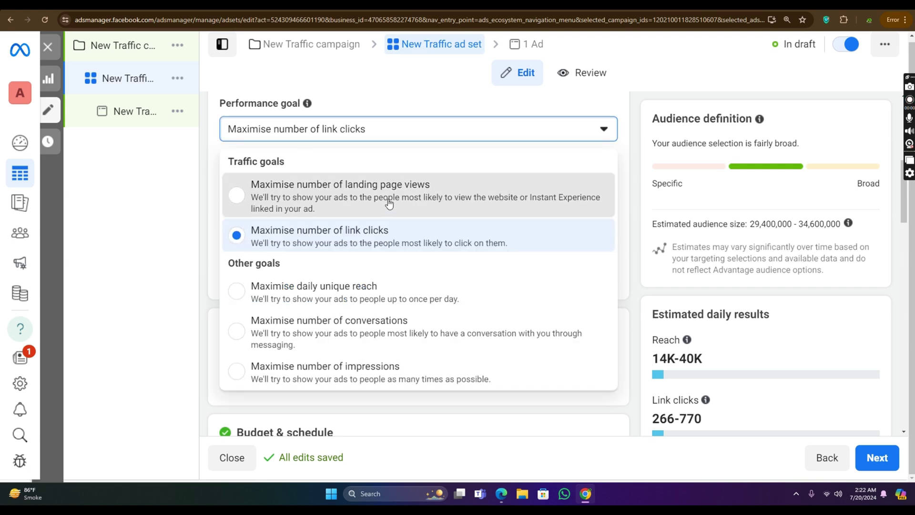
pyautogui.click(334, 190)
pyautogui.scroll(-6, 402, 186)
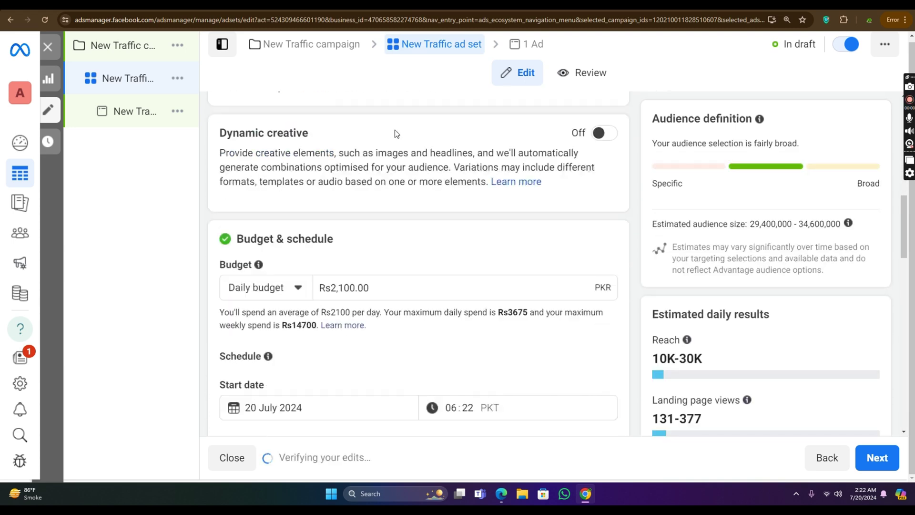
pyautogui.scroll(-3, 395, 129)
pyautogui.moveTo(391, 145); pyautogui.dragTo(288, 162)
pyautogui.scroll(-12, 453, 172)
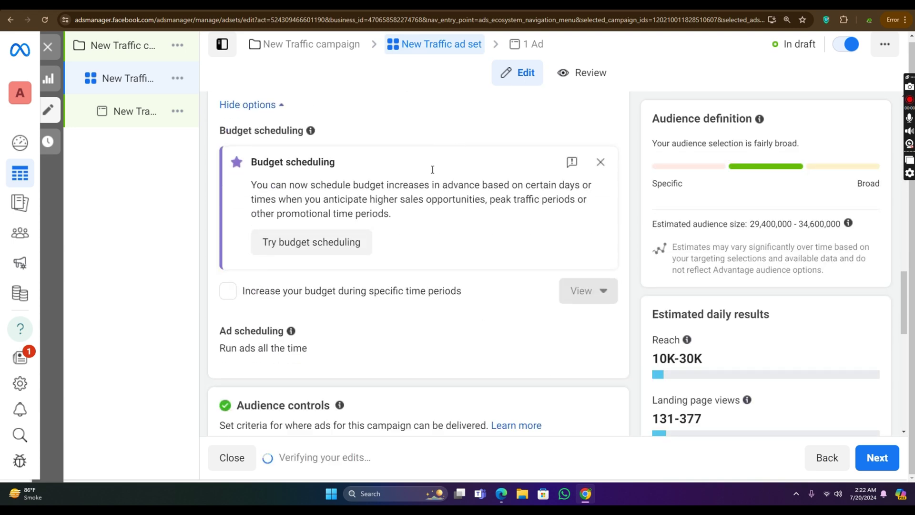
pyautogui.scroll(-2, 527, 122)
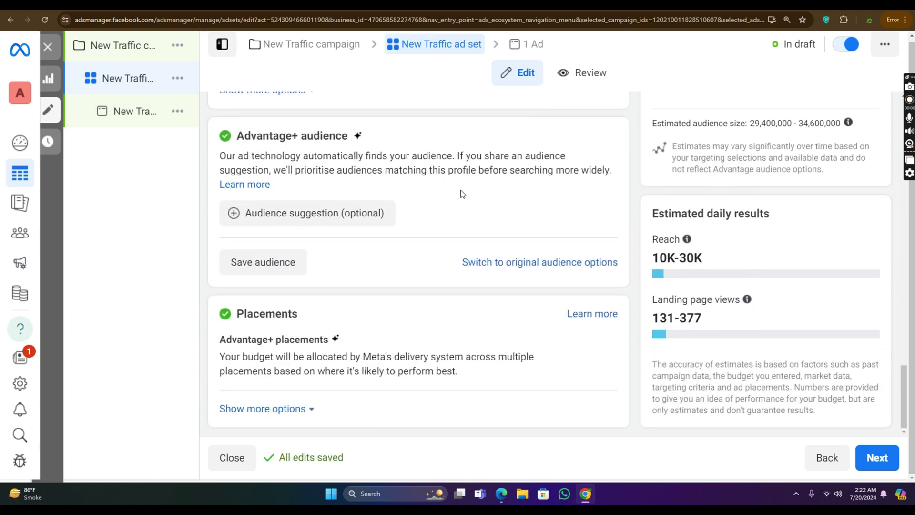
pyautogui.scroll(12, 461, 189)
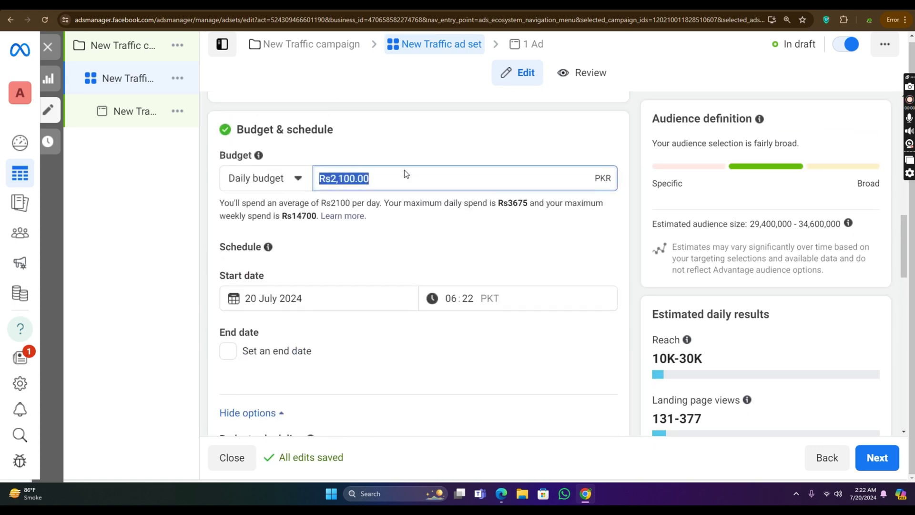
pyautogui.scroll(9, 390, 167)
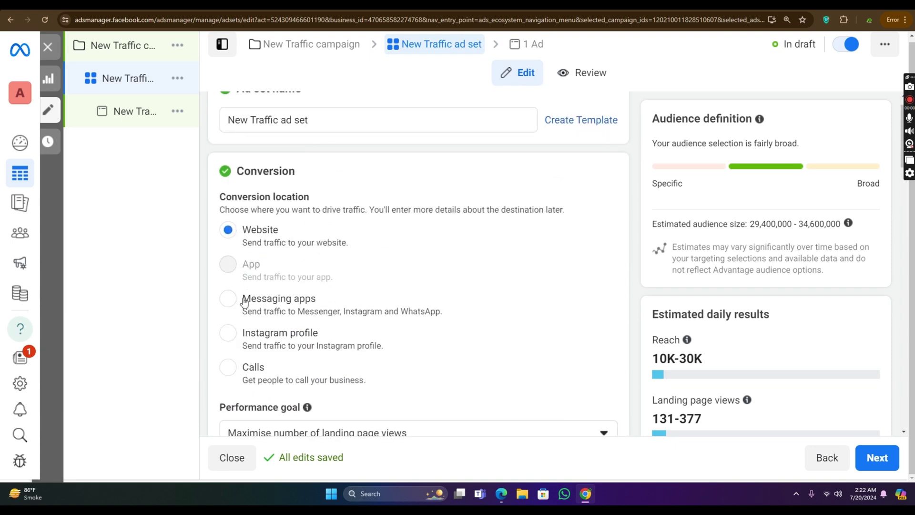
# Step: Set the conversion location to Messaging apps, keeping Adsology as the Facebook Page
pyautogui.click(229, 299)
pyautogui.scroll(-8, 442, 198)
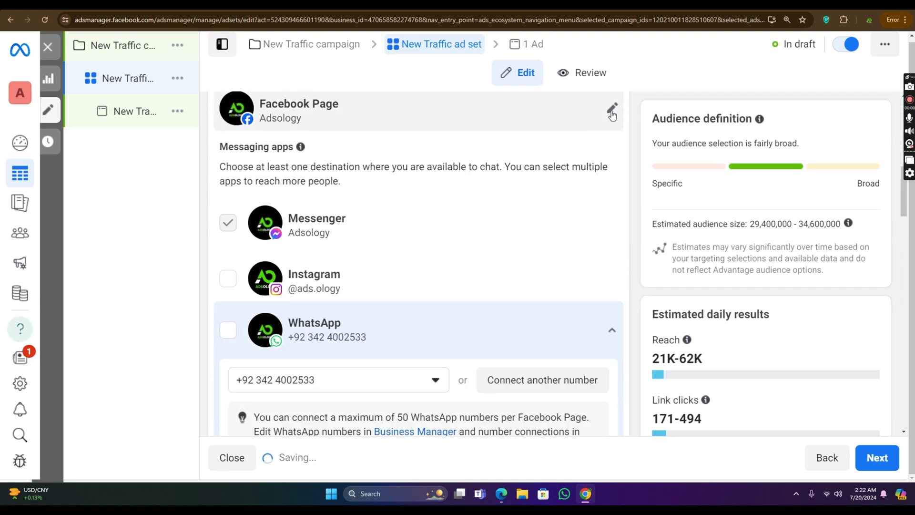
pyautogui.click(611, 112)
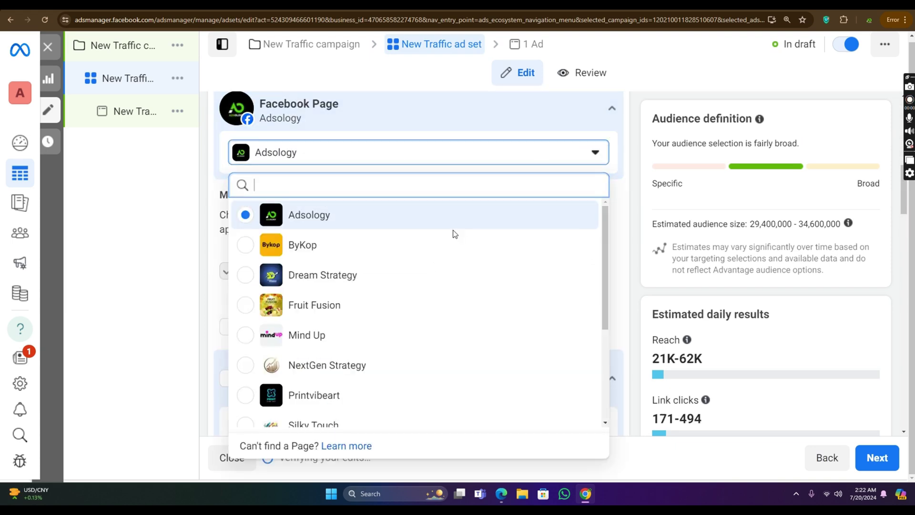
pyautogui.scroll(-3, 455, 234)
pyautogui.click(637, 162)
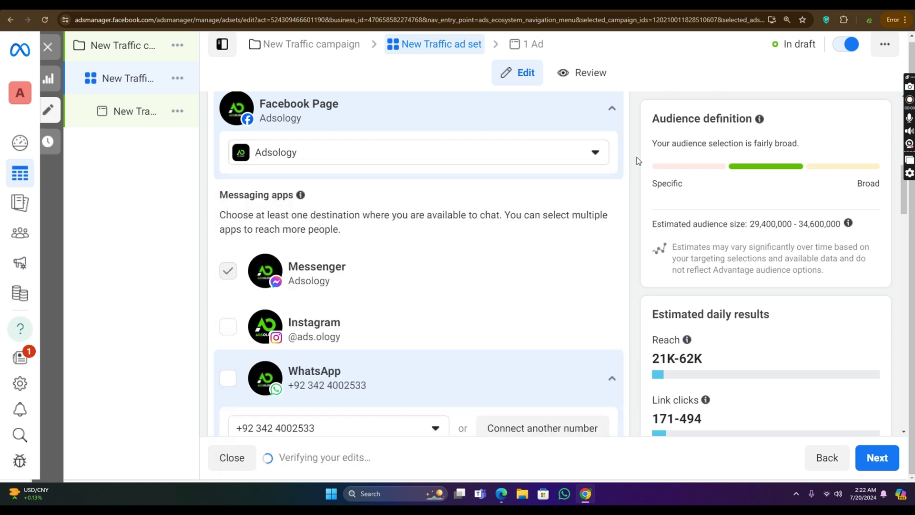
# Step: Make WhatsApp the only chat destination, removing Messenger and Instagram
pyautogui.scroll(-3, 385, 188)
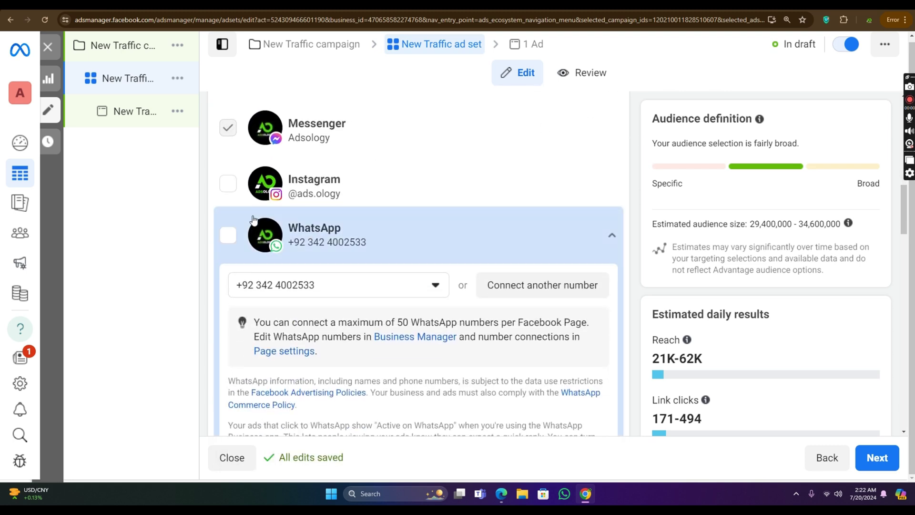
pyautogui.scroll(-1, 357, 242)
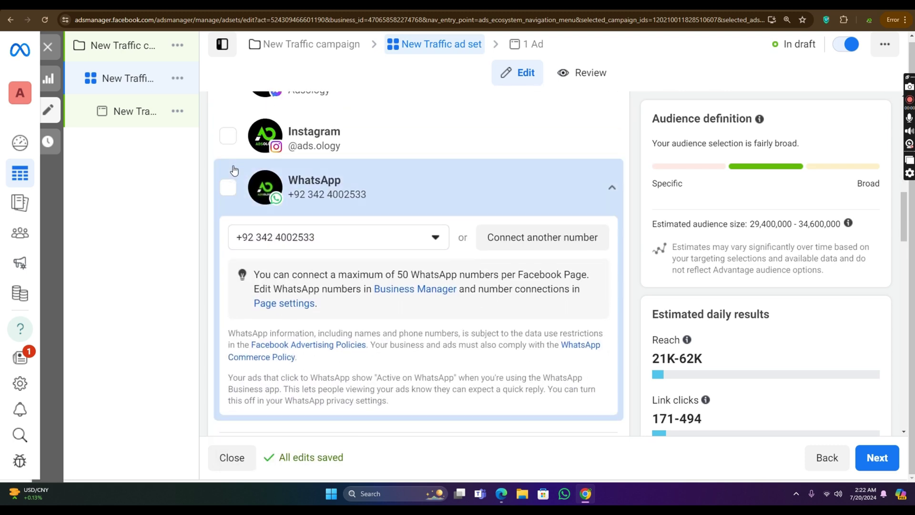
pyautogui.click(228, 188)
pyautogui.scroll(1, 241, 194)
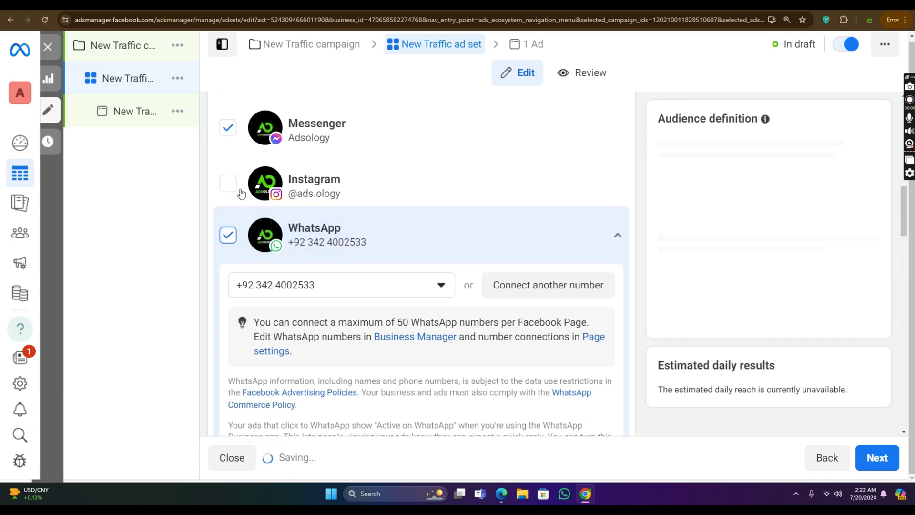
pyautogui.click(228, 184)
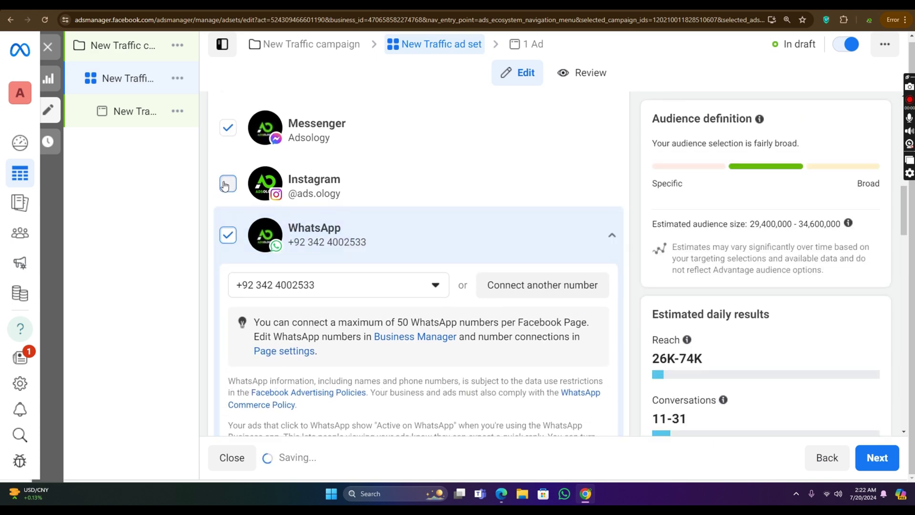
pyautogui.click(226, 132)
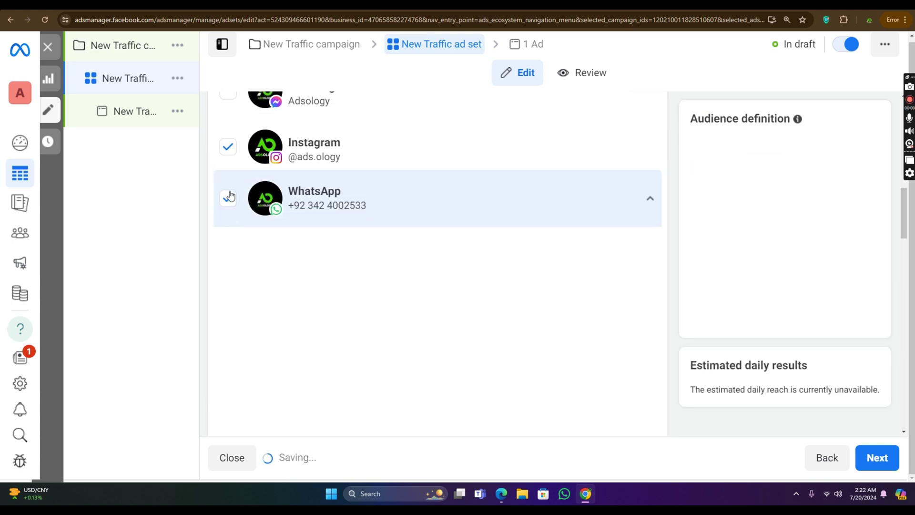
pyautogui.click(228, 149)
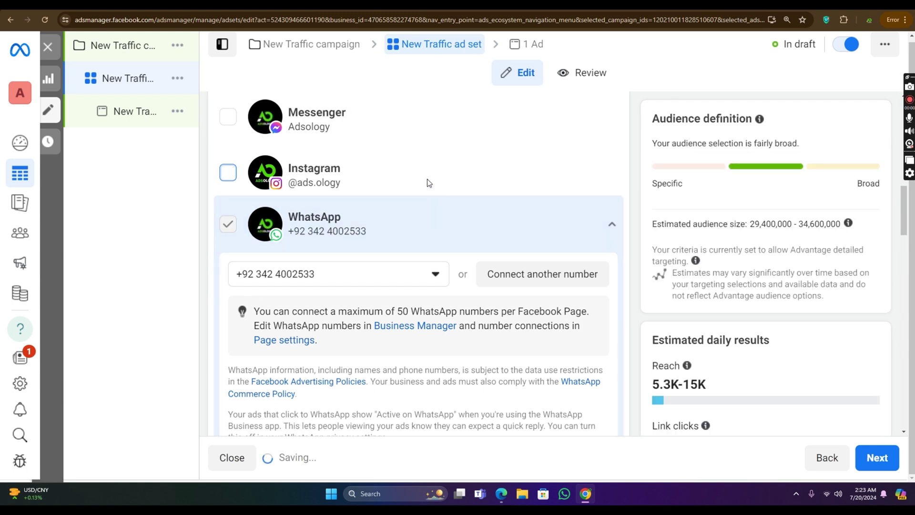
pyautogui.scroll(-3, 383, 179)
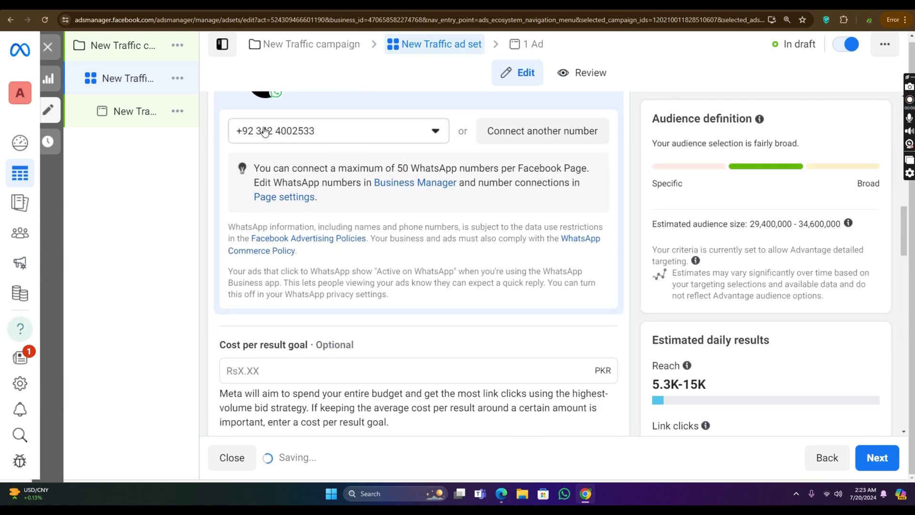
pyautogui.click(334, 134)
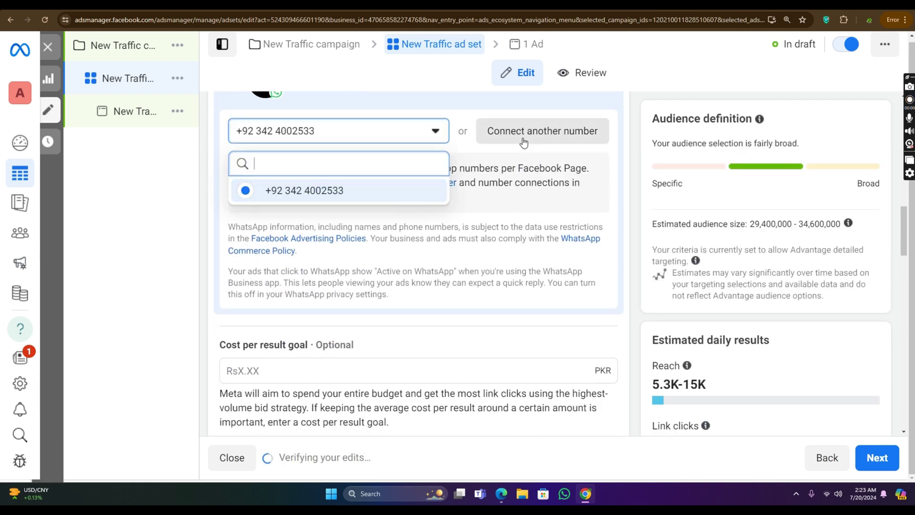
# Step: Leave the existing phone number unchanged and close the Connect WhatsApp window
pyautogui.scroll(-8, 601, 130)
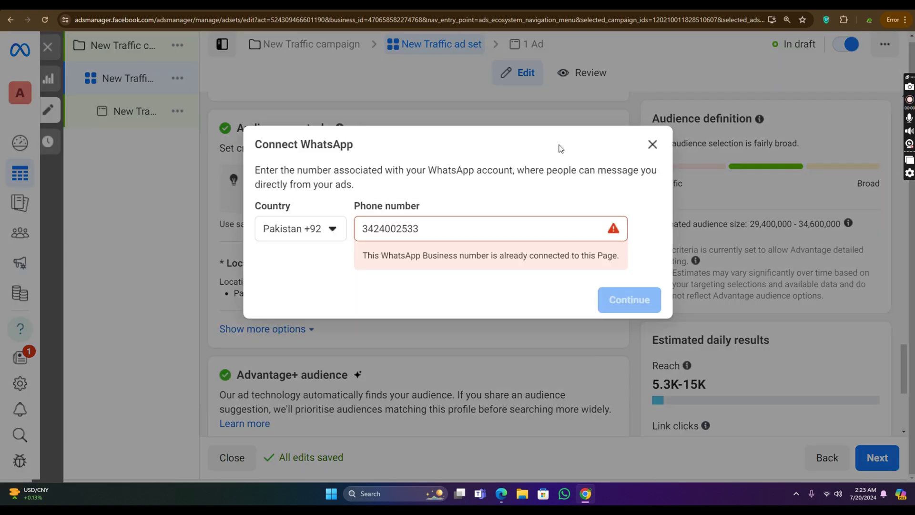
pyautogui.moveTo(418, 228); pyautogui.dragTo(330, 241)
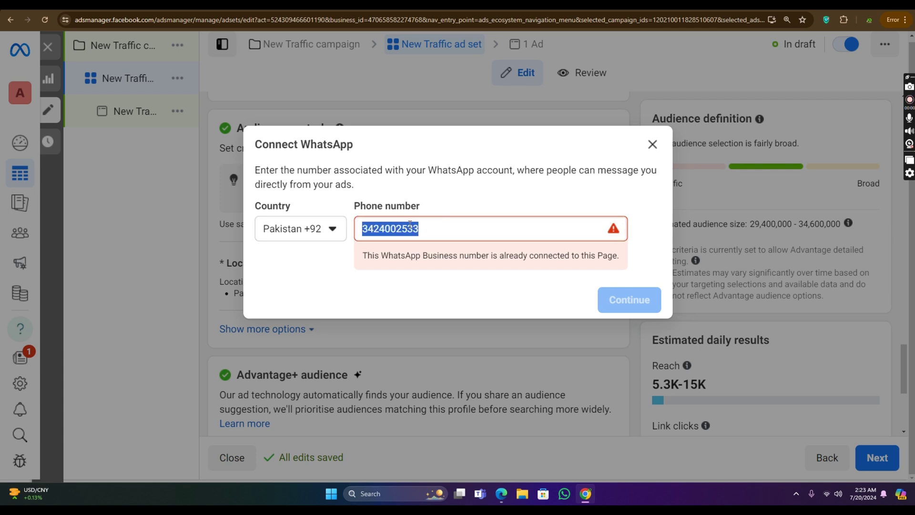
pyautogui.click(653, 144)
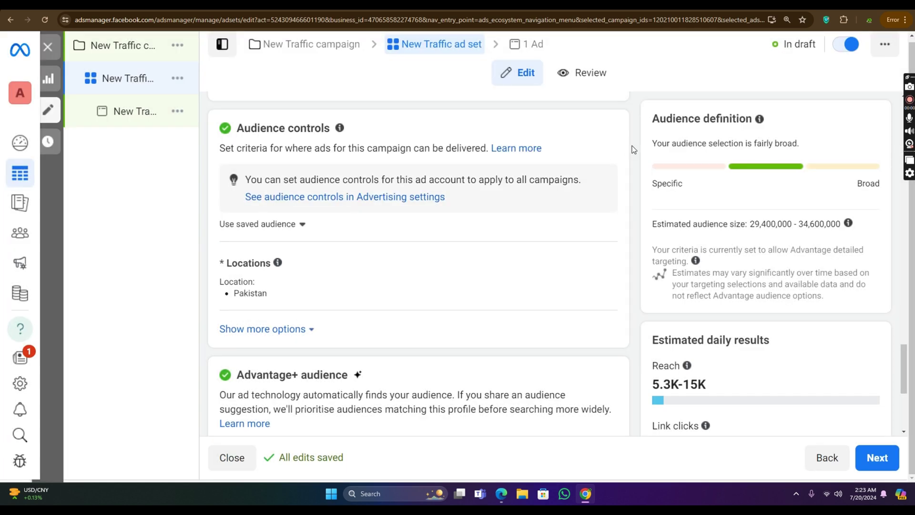
# Step: Pick Calls as the conversion location and accept resetting the ad setup
pyautogui.scroll(-5, 481, 171)
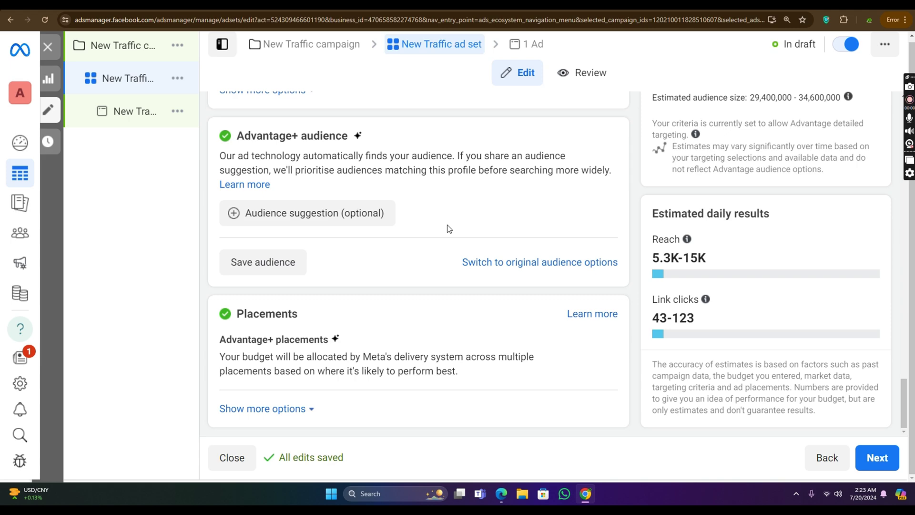
pyautogui.scroll(15, 450, 229)
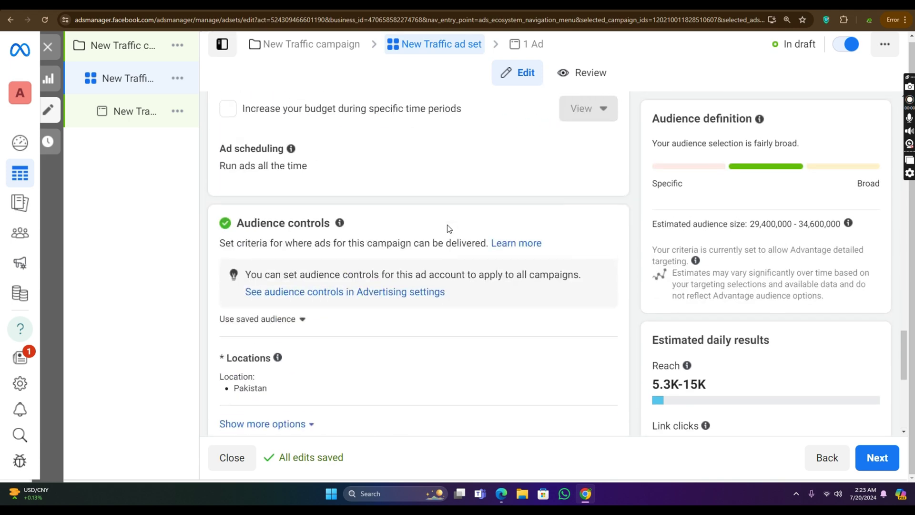
pyautogui.scroll(10, 323, 190)
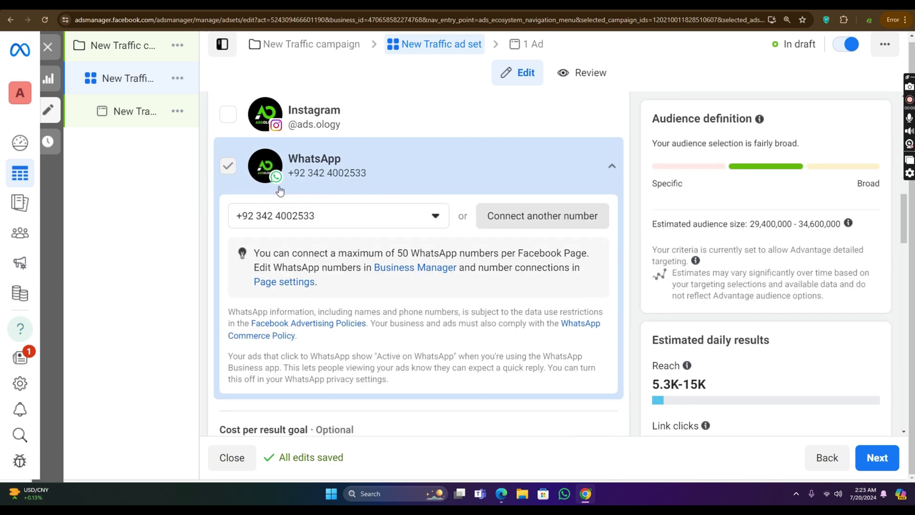
pyautogui.scroll(-2, 292, 194)
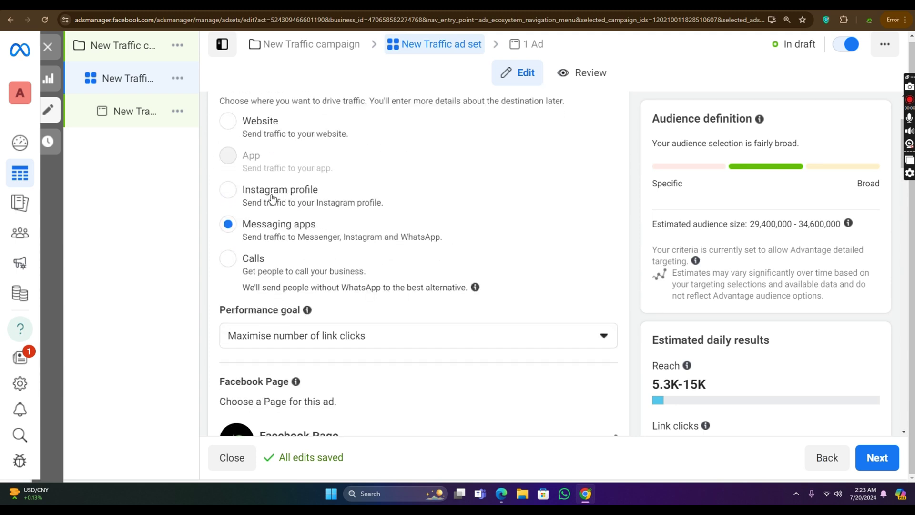
pyautogui.click(228, 257)
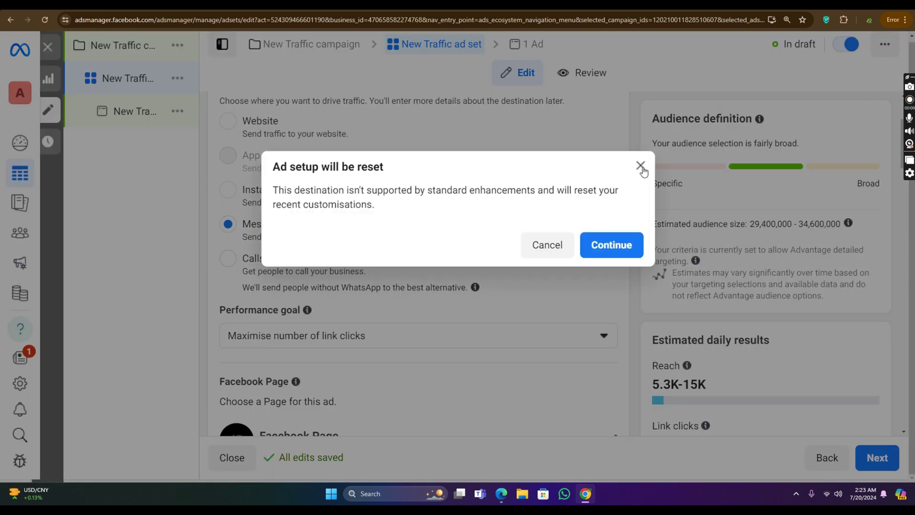
pyautogui.click(612, 245)
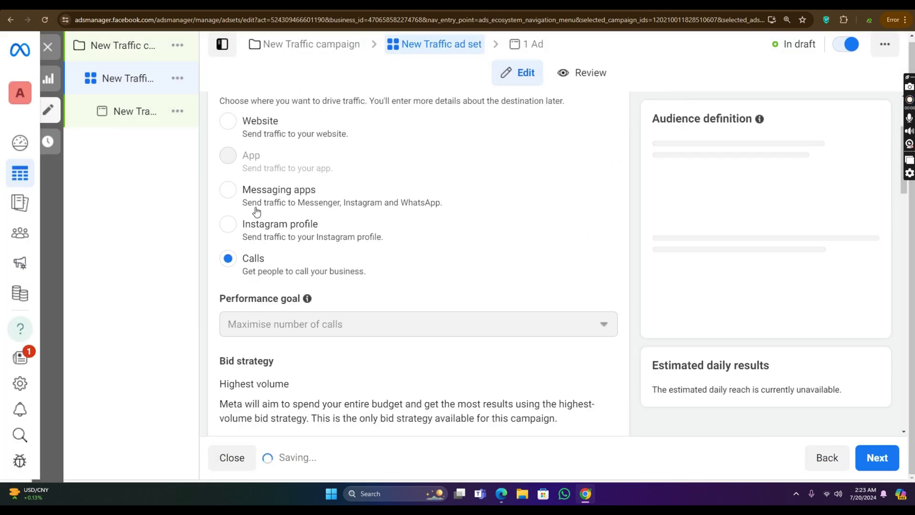
# Step: Switch the ad set's conversion location to Website
pyautogui.scroll(-15, 311, 304)
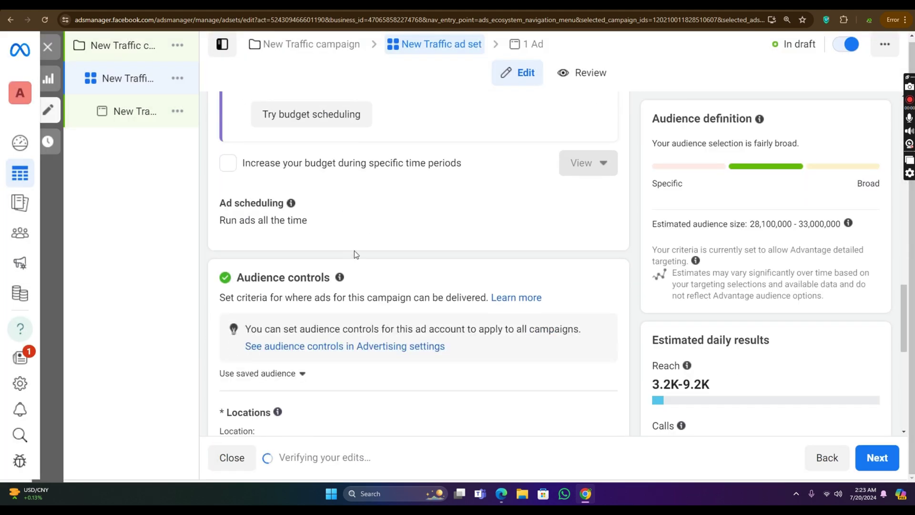
pyautogui.scroll(12, 339, 221)
pyautogui.scroll(-3, 334, 193)
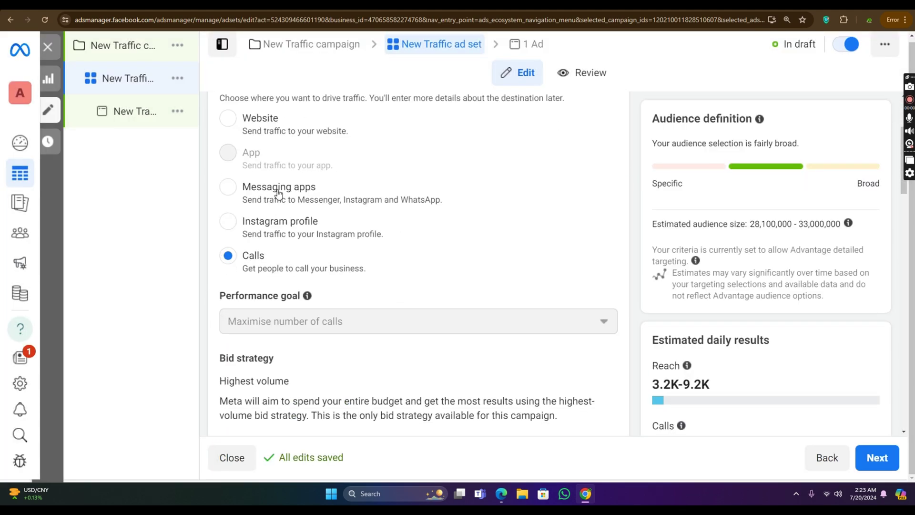
pyautogui.click(229, 117)
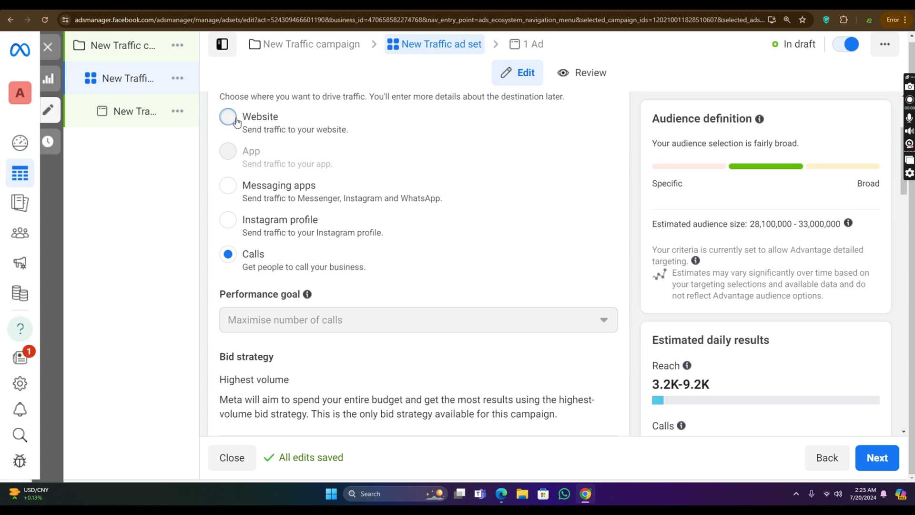
pyautogui.scroll(-10, 408, 169)
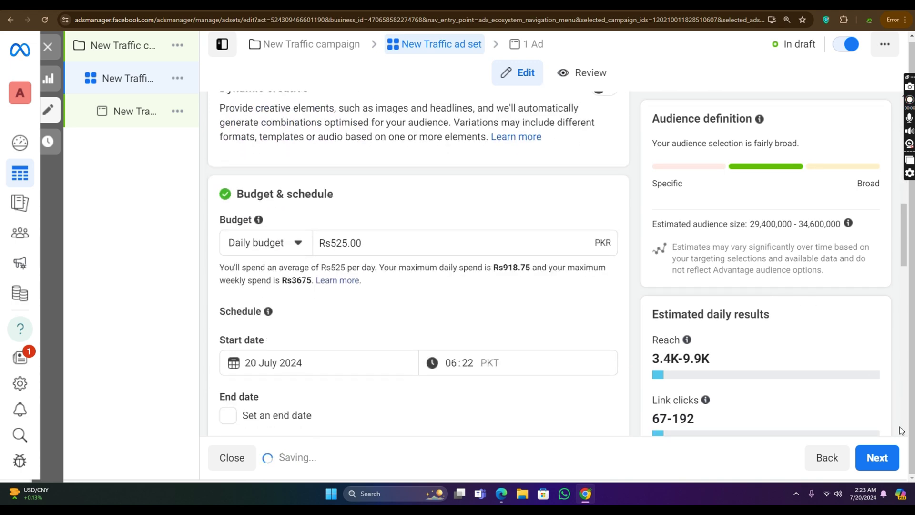
# Step: Go on to the New Traffic ad and scroll through its settings
pyautogui.click(890, 463)
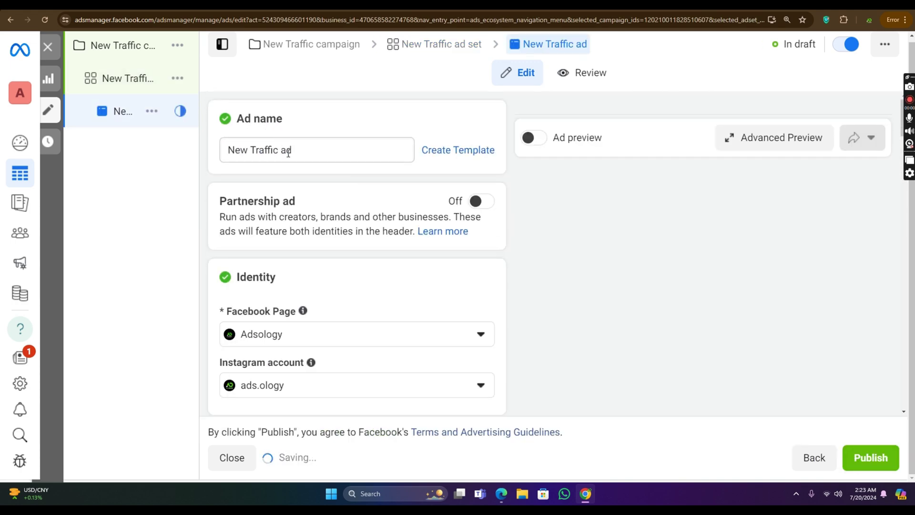
pyautogui.scroll(-5, 365, 180)
pyautogui.scroll(1, 354, 174)
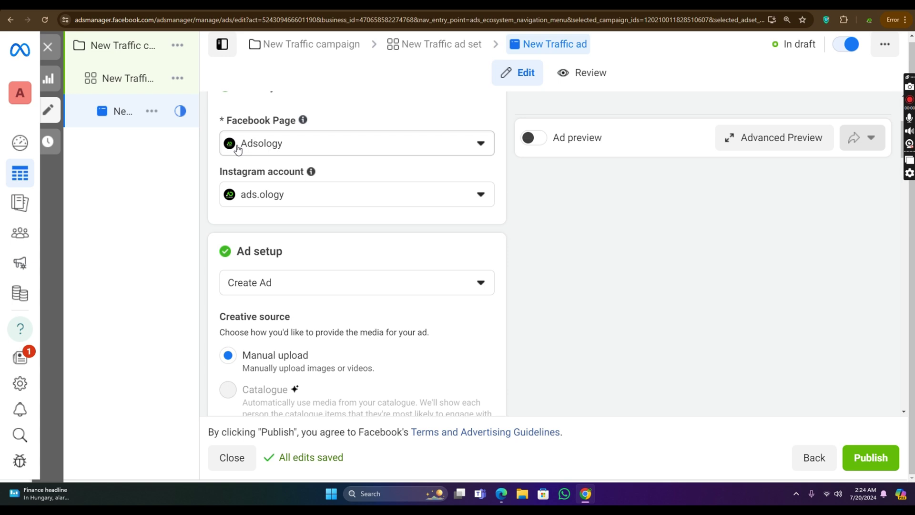
pyautogui.scroll(-7, 331, 151)
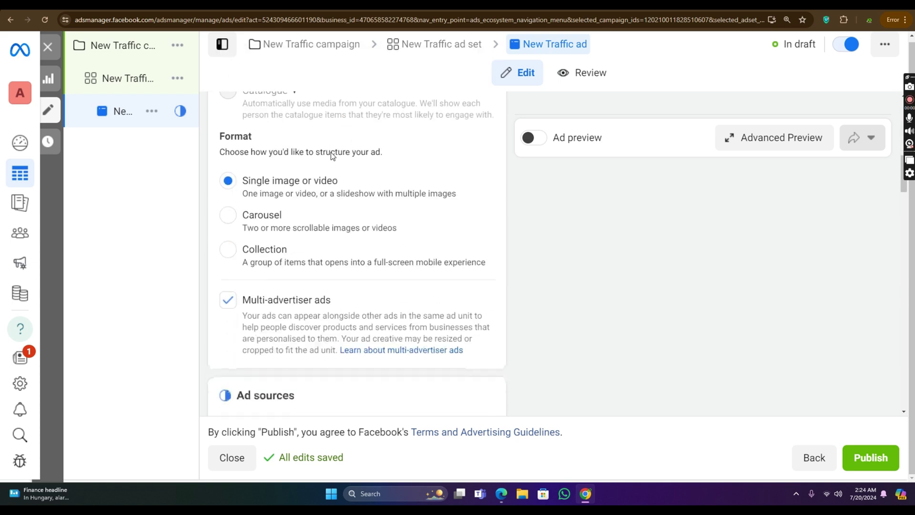
pyautogui.scroll(9, 278, 177)
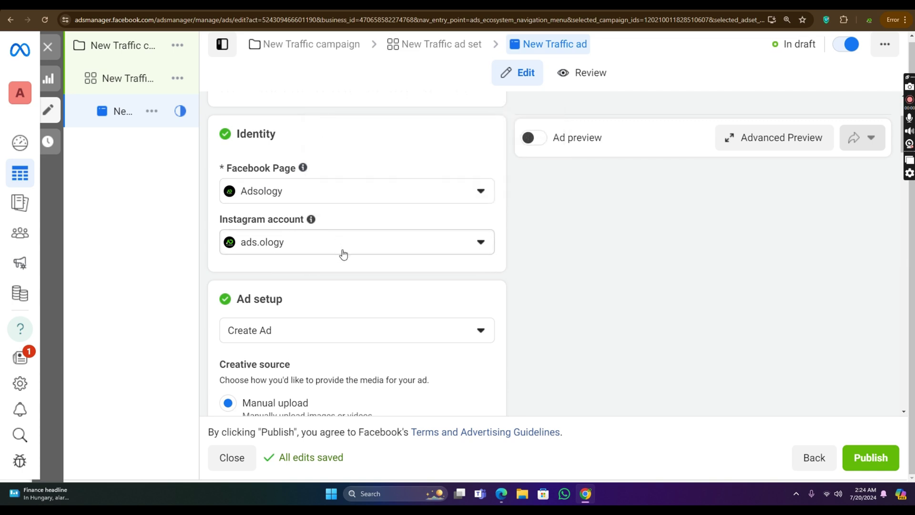
pyautogui.scroll(-3, 372, 250)
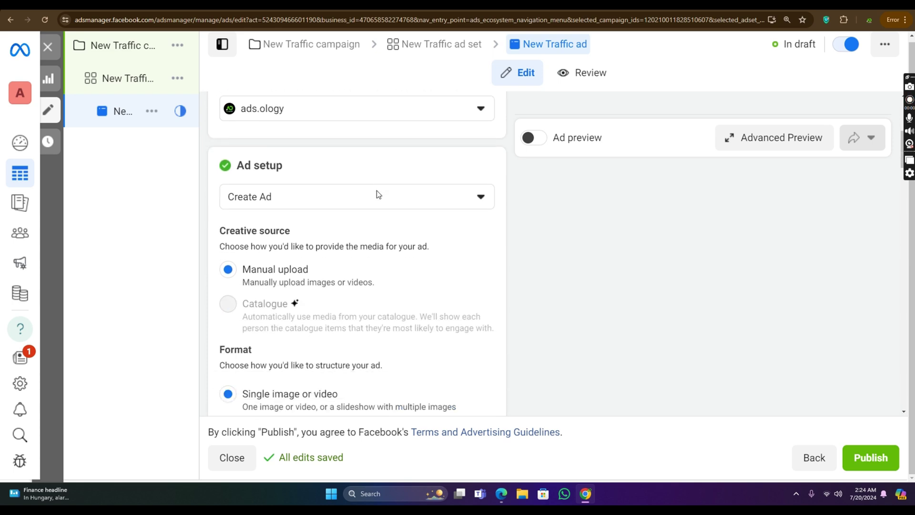
pyautogui.scroll(-2, 270, 168)
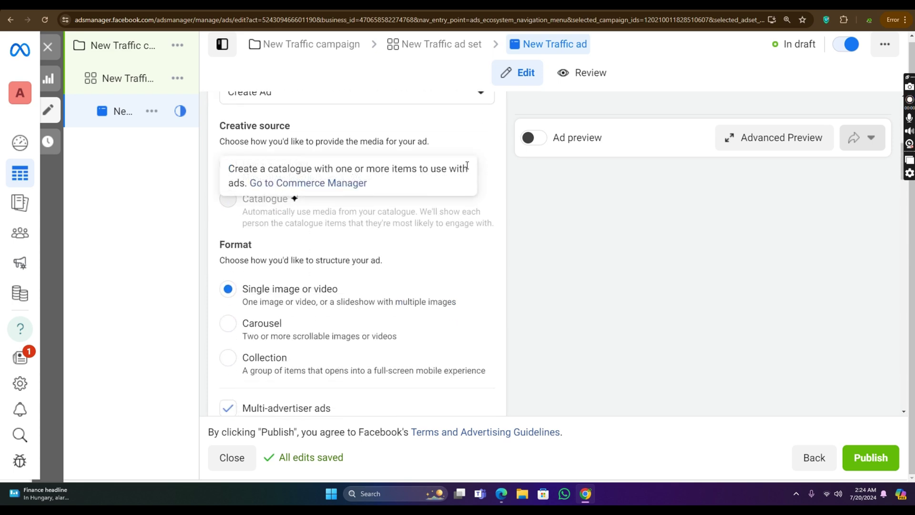
pyautogui.scroll(-2, 447, 260)
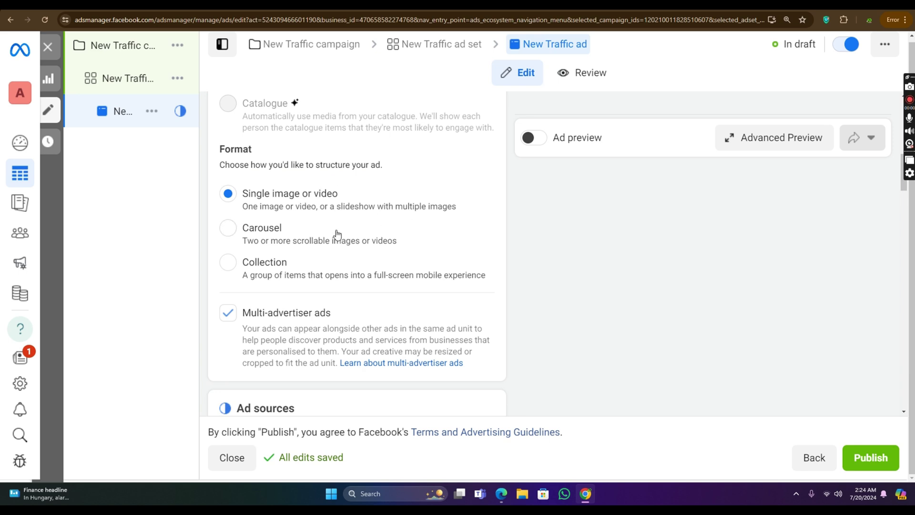
pyautogui.scroll(-7, 354, 196)
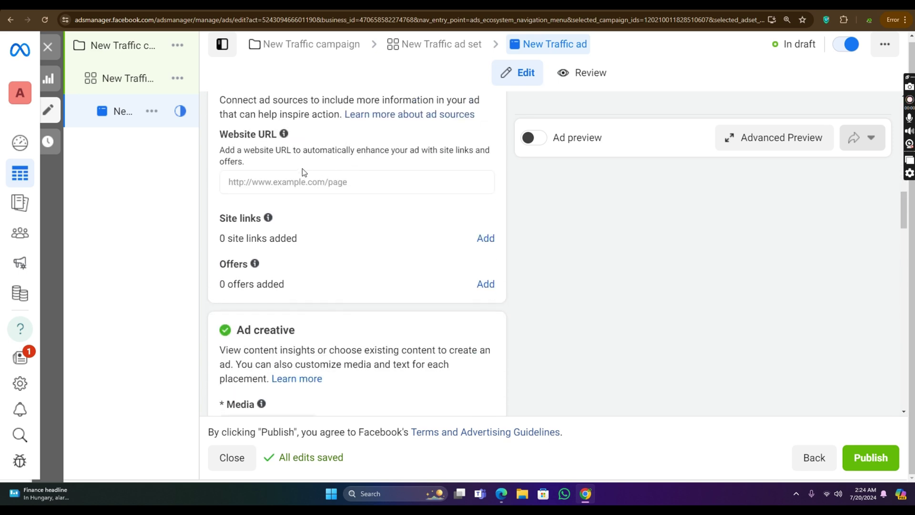
pyautogui.scroll(-1, 302, 164)
pyautogui.scroll(1, 302, 164)
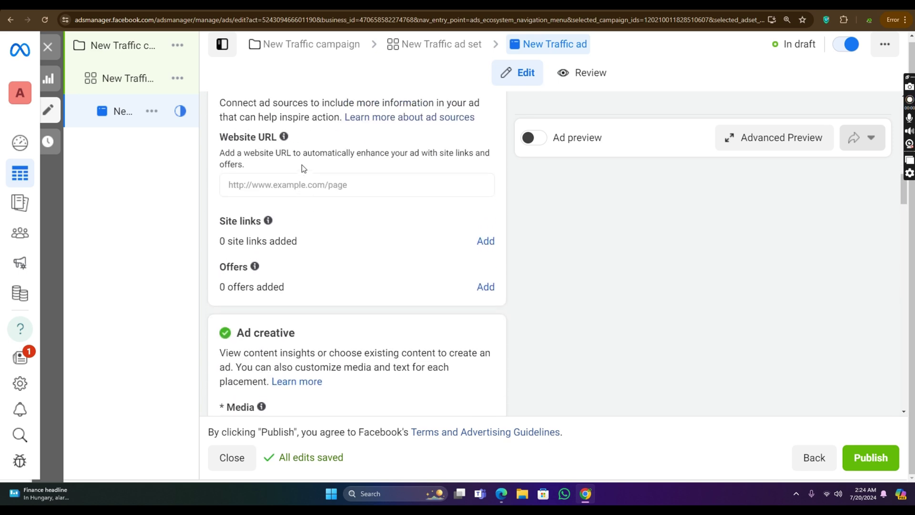
pyautogui.scroll(6, 302, 164)
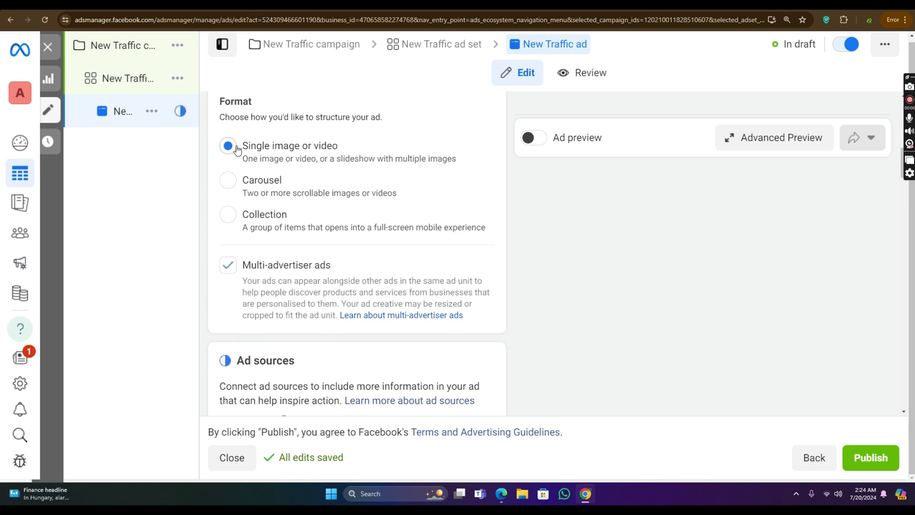
pyautogui.scroll(-5, 379, 161)
pyautogui.scroll(-4, 362, 124)
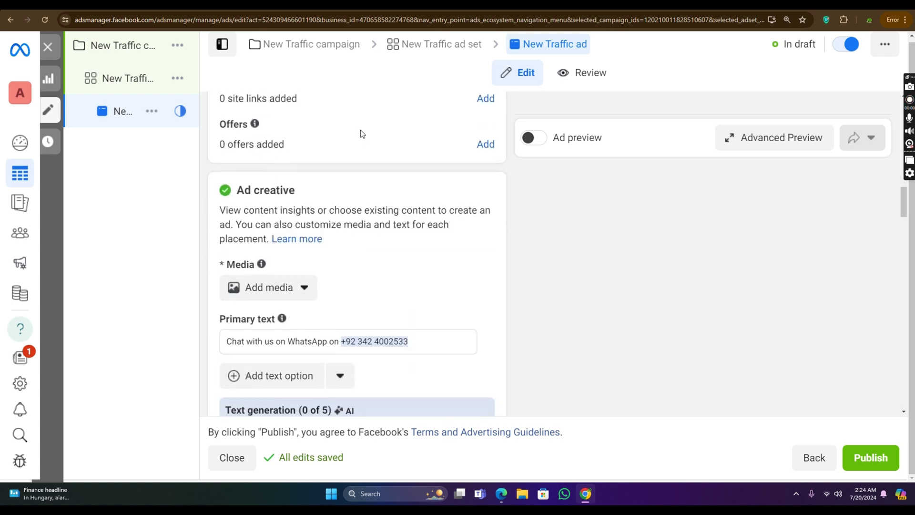
pyautogui.scroll(2, 360, 133)
# Step: Start entering the ad's Website URL and check the Add media options
pyautogui.click(355, 136)
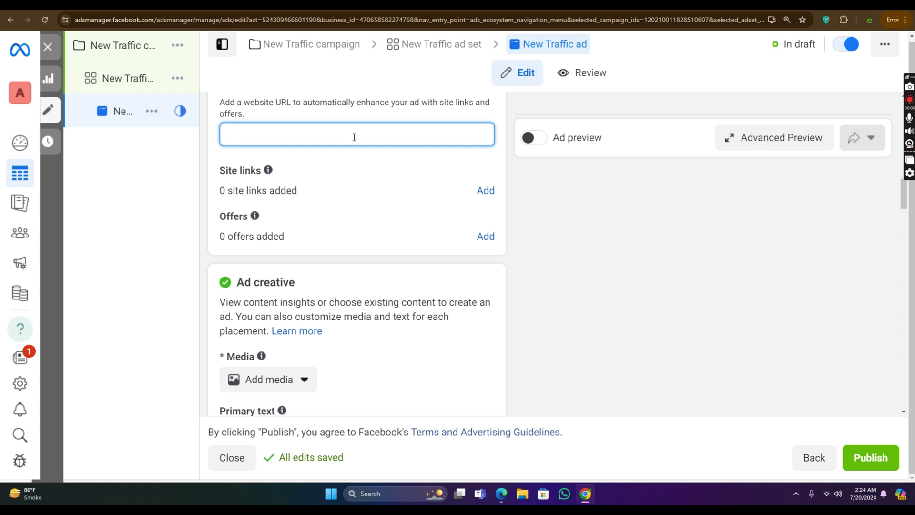
pyautogui.scroll(-3, 383, 116)
pyautogui.click(280, 236)
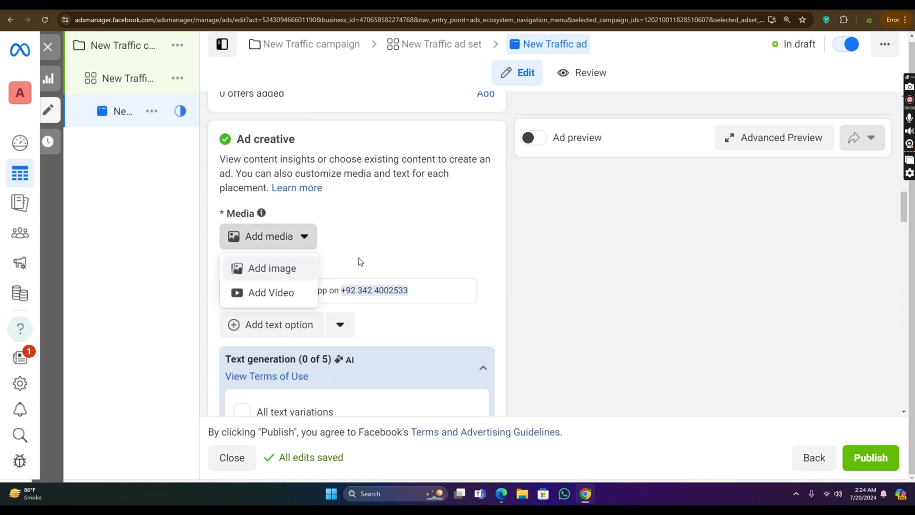
pyautogui.scroll(-5, 410, 267)
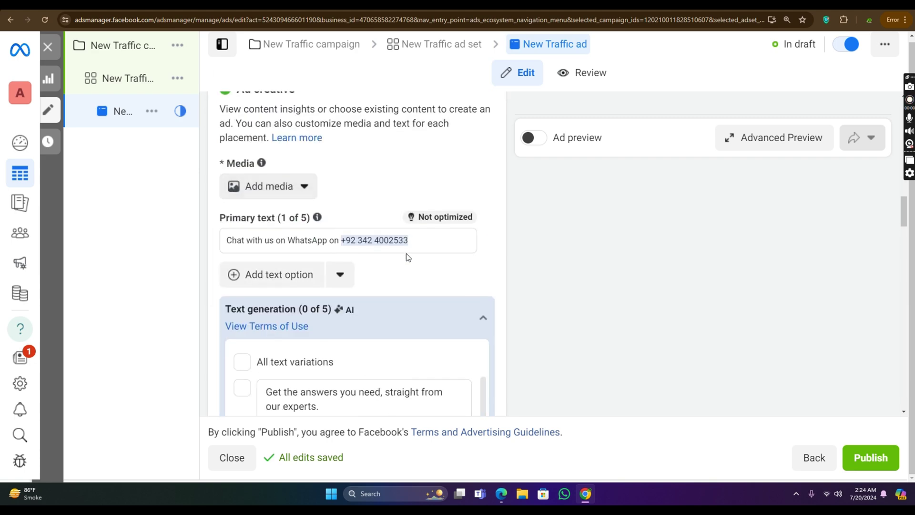
pyautogui.scroll(-7, 398, 230)
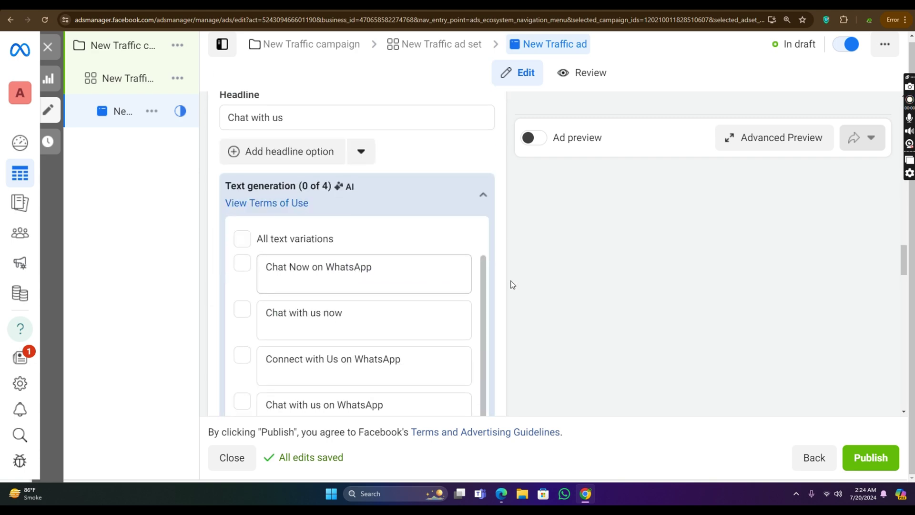
pyautogui.scroll(6, 453, 260)
pyautogui.scroll(10, 402, 229)
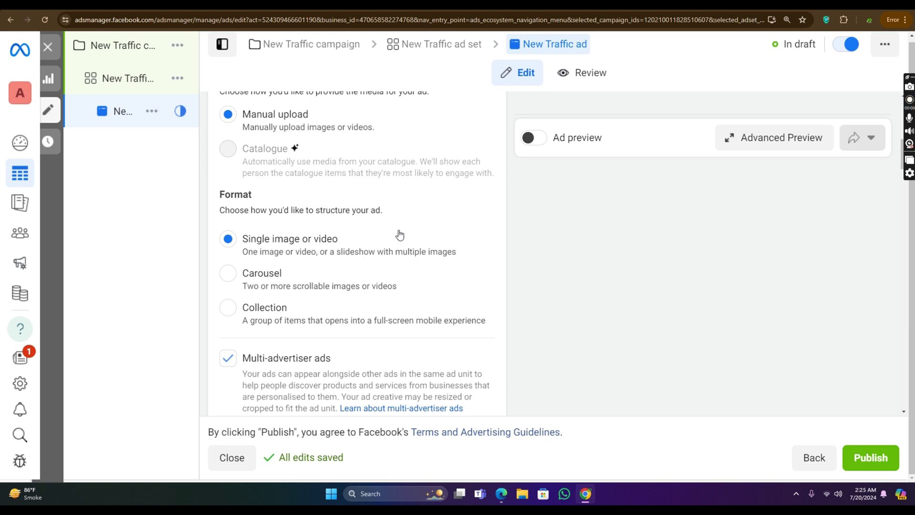
pyautogui.scroll(-1, 347, 233)
pyautogui.scroll(6, 359, 226)
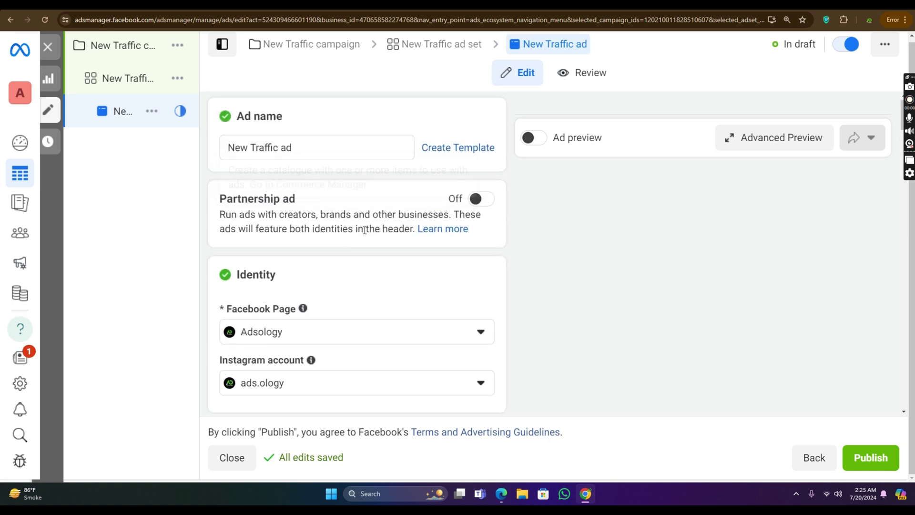
pyautogui.scroll(-12, 365, 230)
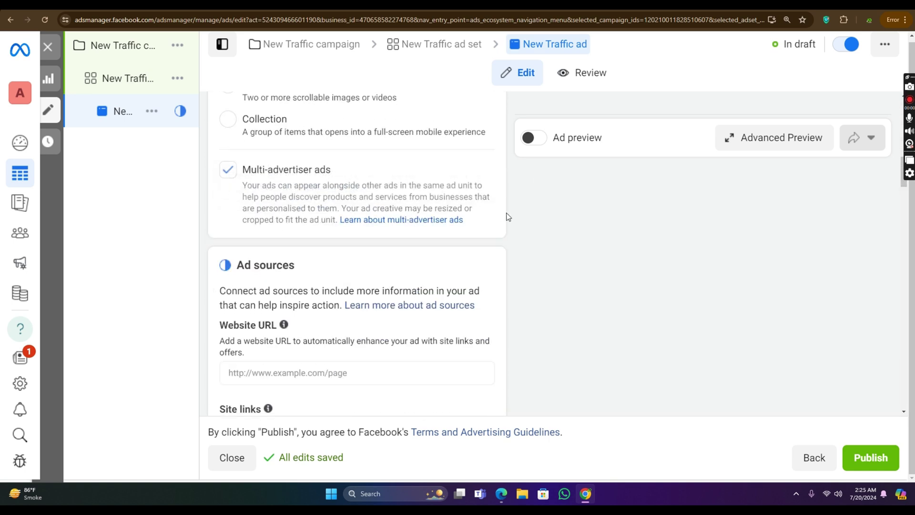
# Step: Delete the New Traffic draft campaign
pyautogui.click(177, 45)
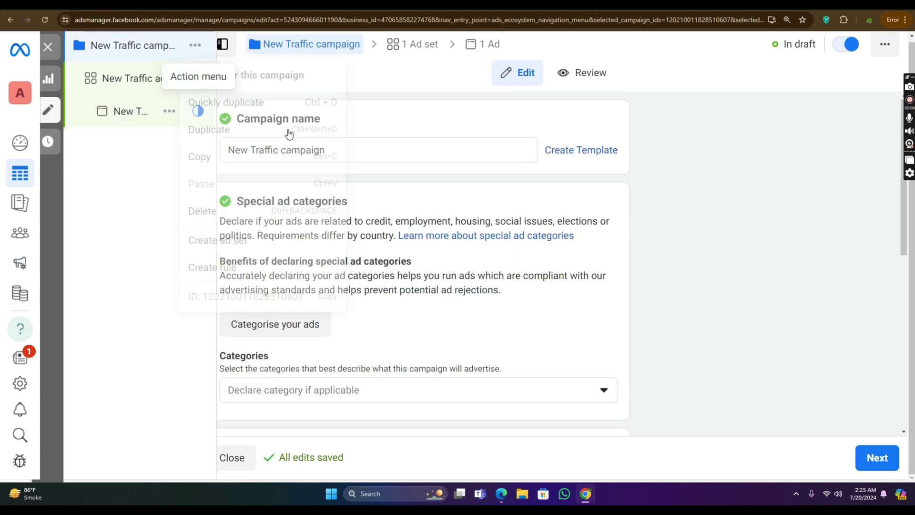
pyautogui.click(265, 210)
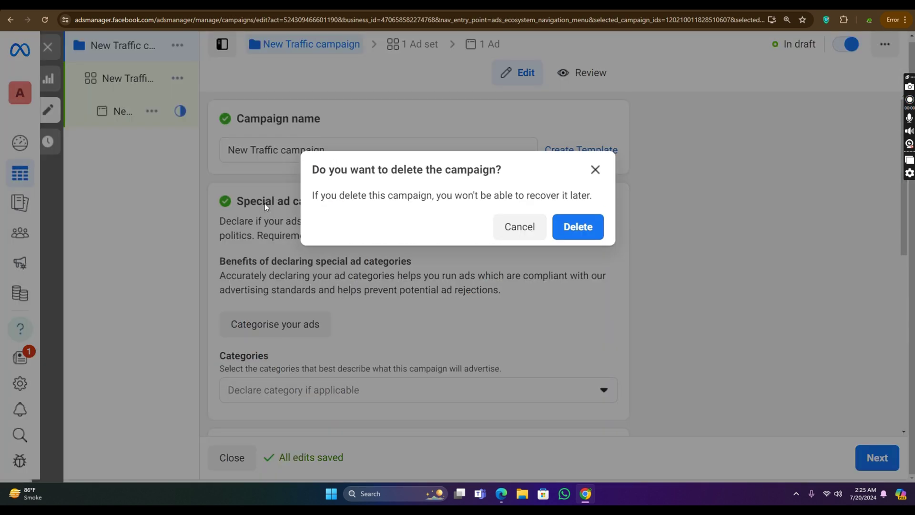
pyautogui.click(565, 227)
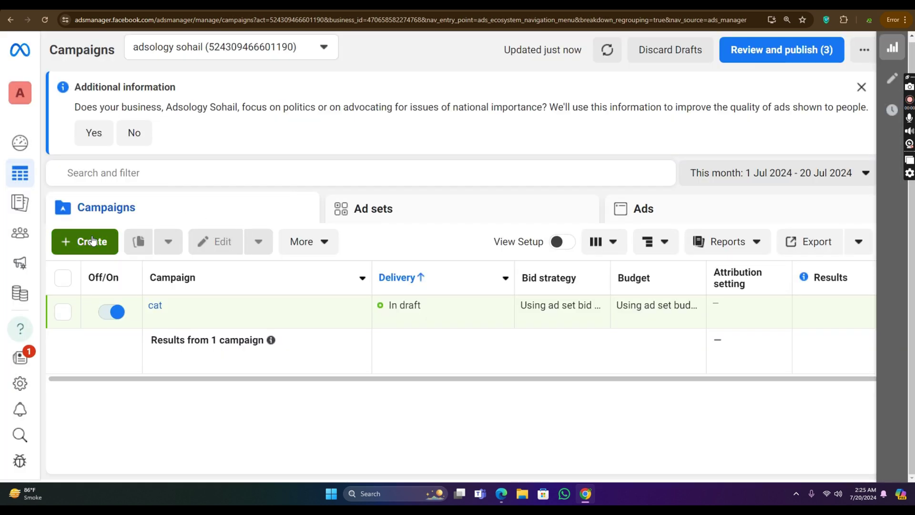
# Step: Start a new campaign and choose Engagement as its objective
pyautogui.click(91, 242)
pyautogui.scroll(-3, 384, 250)
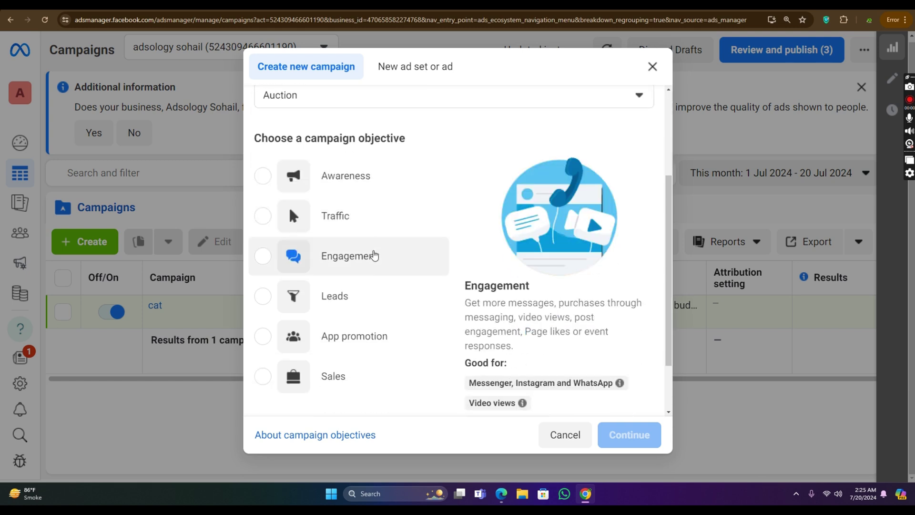
pyautogui.click(373, 253)
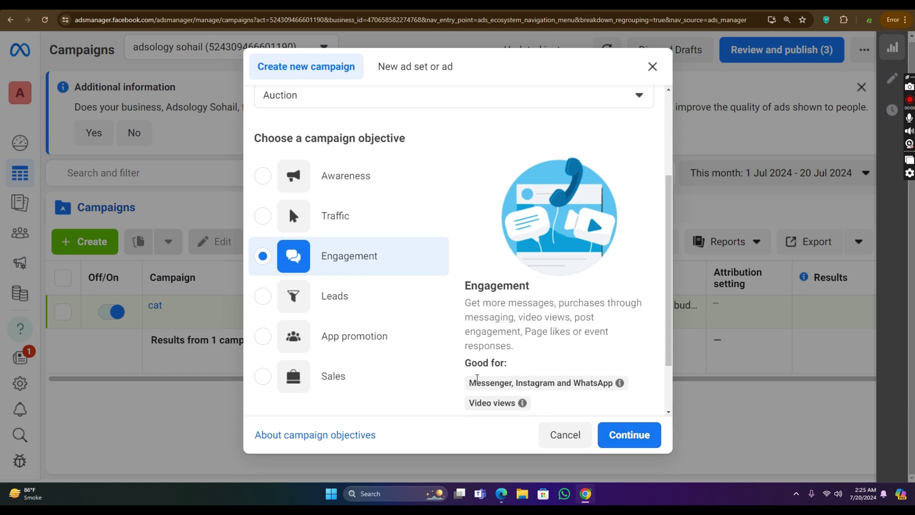
pyautogui.moveTo(469, 383); pyautogui.dragTo(619, 387)
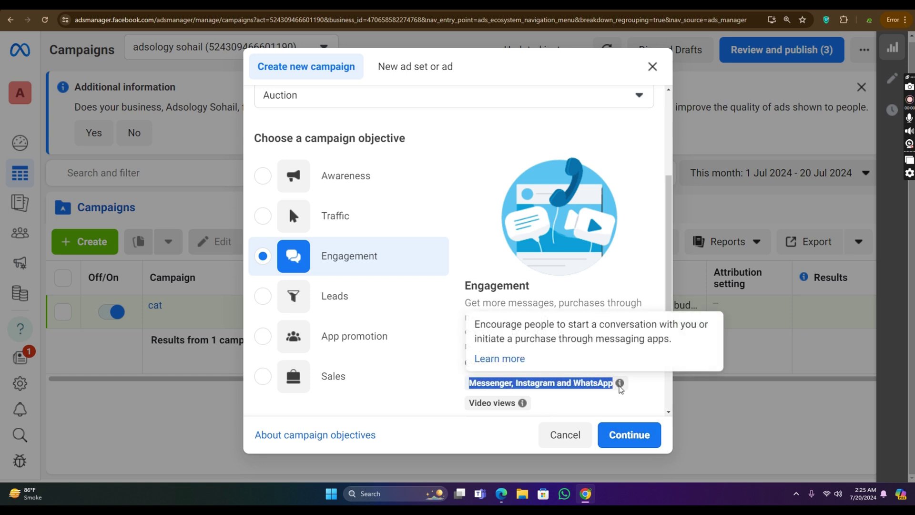
pyautogui.moveTo(469, 386); pyautogui.dragTo(589, 398)
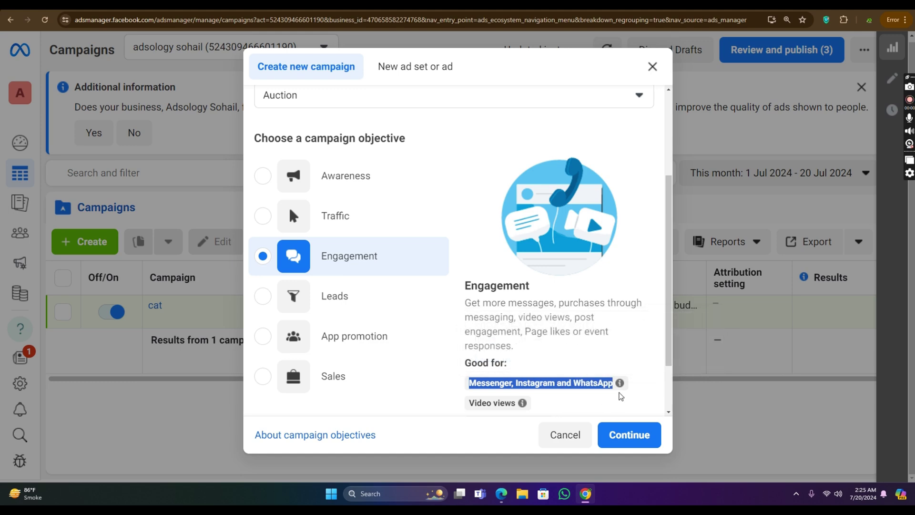
# Step: Pick the manual engagement campaign setup to create the New Engagement campaign draft
pyautogui.click(628, 439)
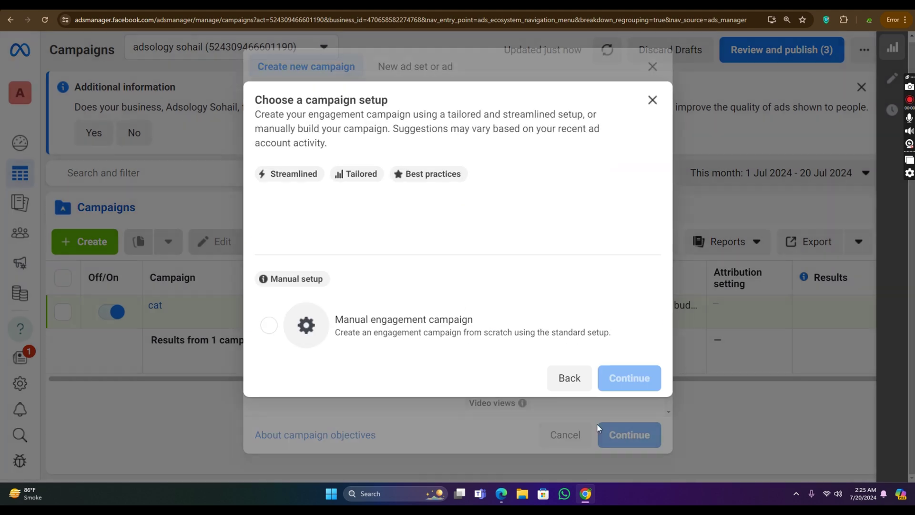
pyautogui.click(406, 317)
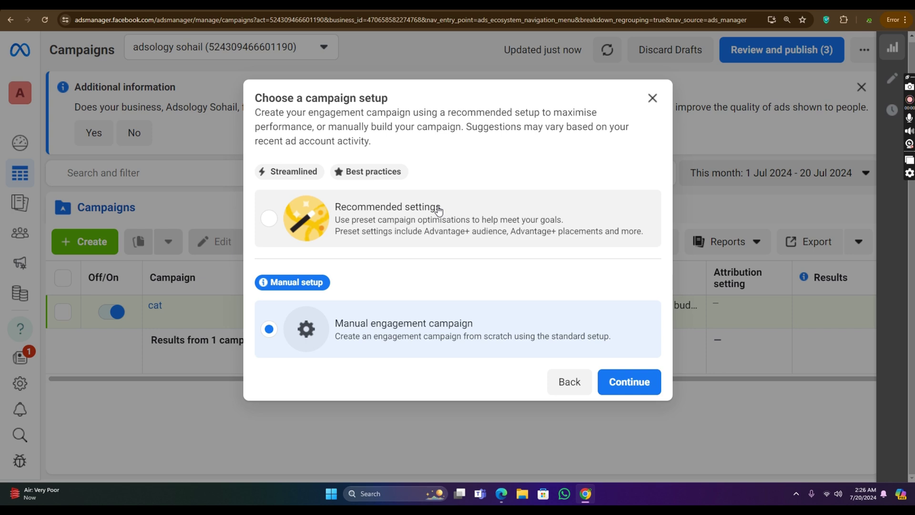
pyautogui.click(637, 398)
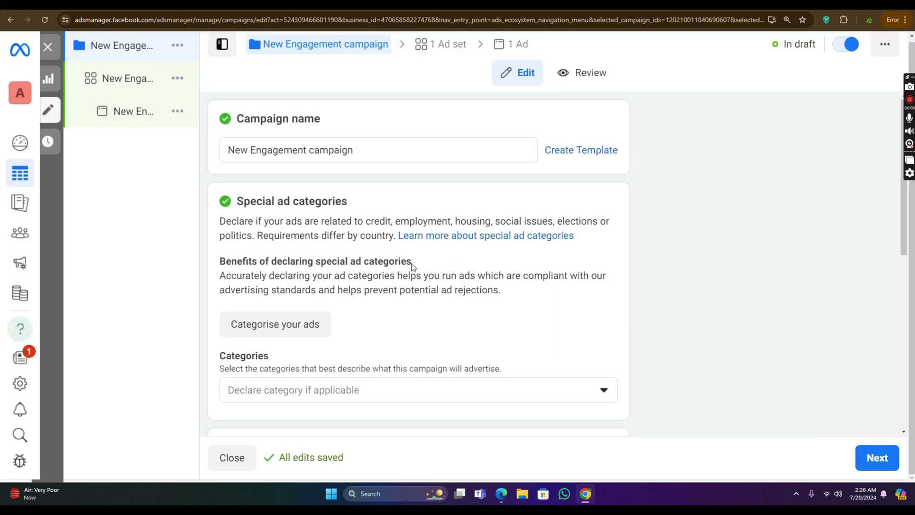
# Step: Leave Advantage campaign budget off on the New Engagement campaign and continue to its ad set
pyautogui.scroll(-8, 379, 219)
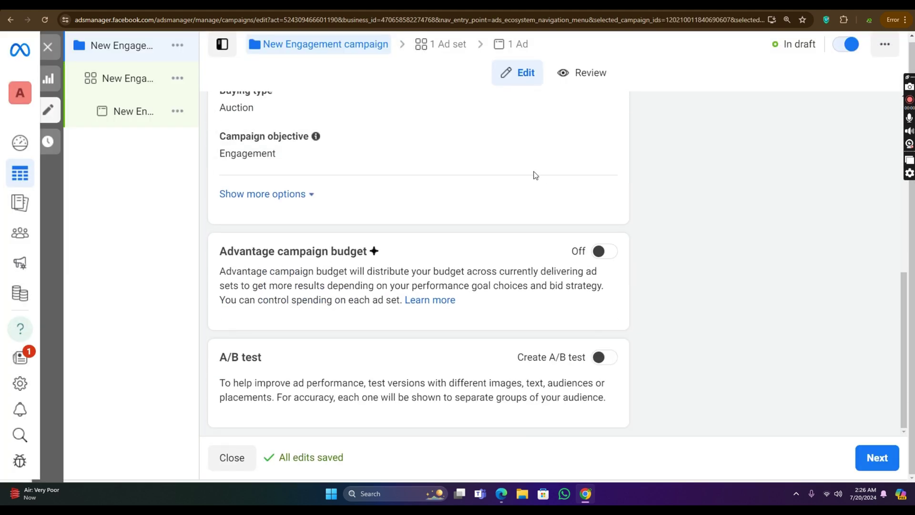
pyautogui.scroll(8, 539, 219)
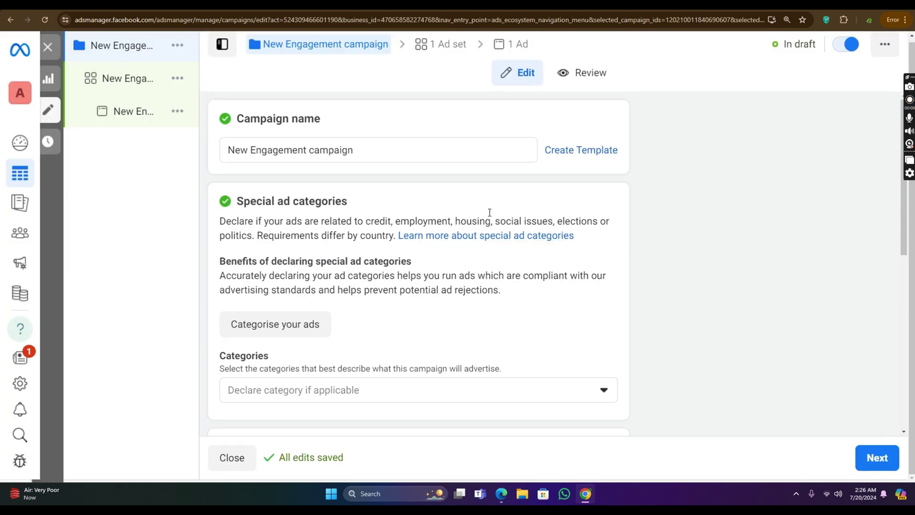
pyautogui.tripleClick(307, 149)
pyautogui.scroll(-5, 799, 367)
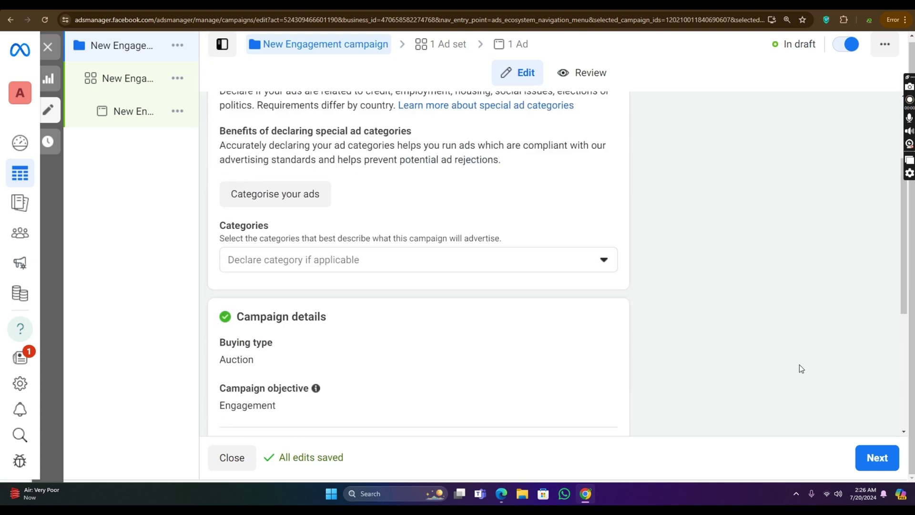
pyautogui.scroll(-1, 860, 419)
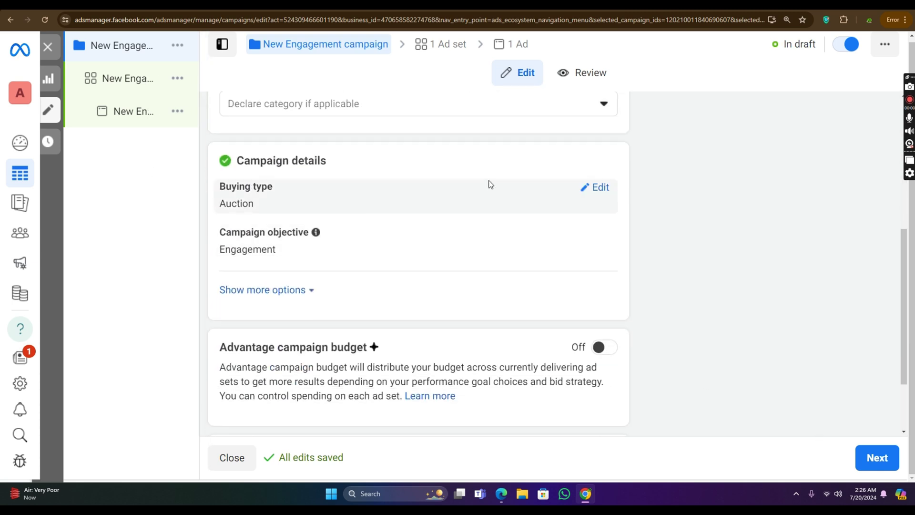
pyautogui.scroll(-3, 668, 231)
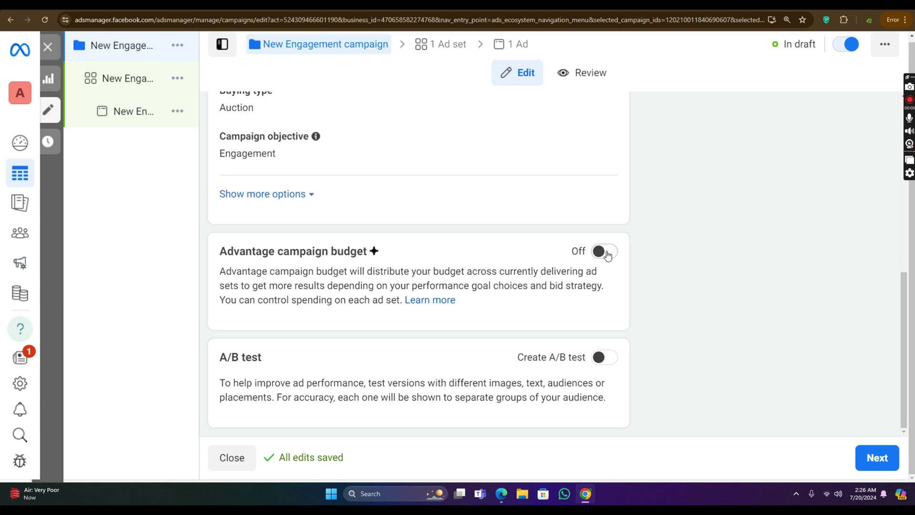
pyautogui.click(608, 254)
pyautogui.click(608, 252)
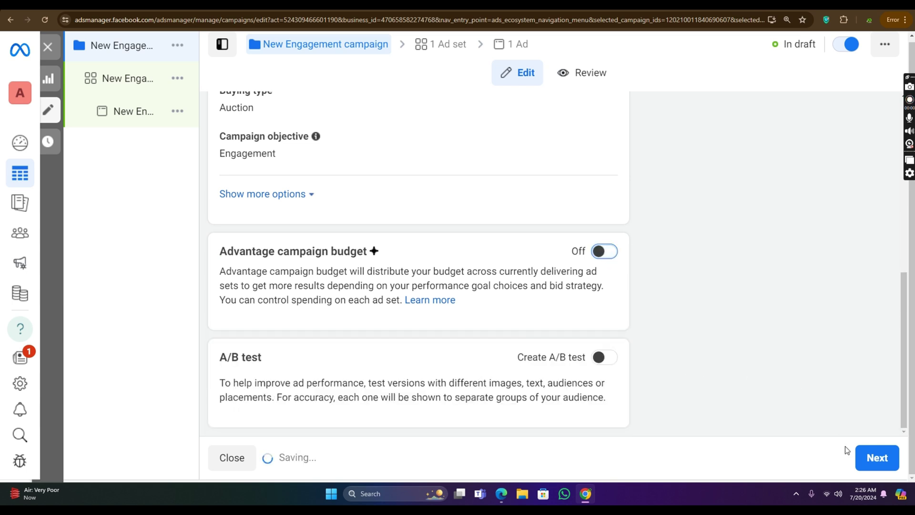
pyautogui.click(884, 465)
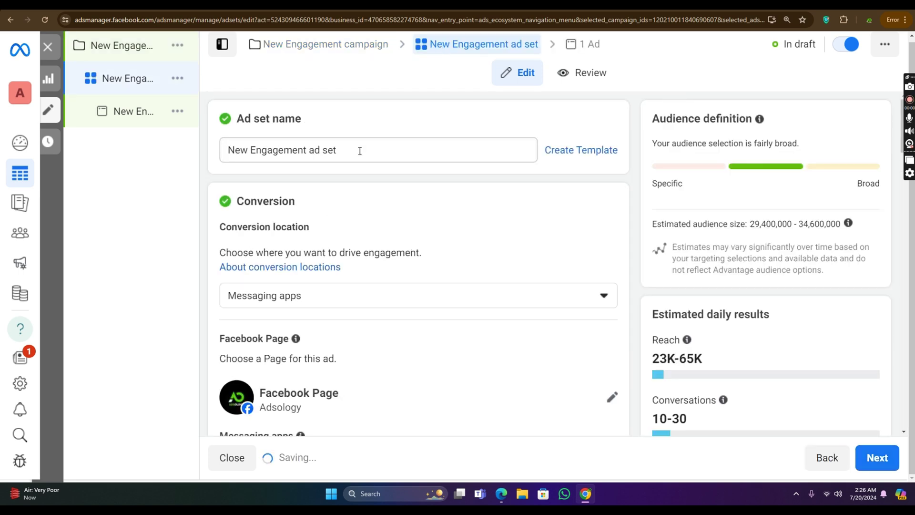
# Step: Keep Messaging apps as the New Engagement ad set's conversion location
pyautogui.moveTo(360, 150); pyautogui.dragTo(276, 165)
pyautogui.scroll(-1, 442, 172)
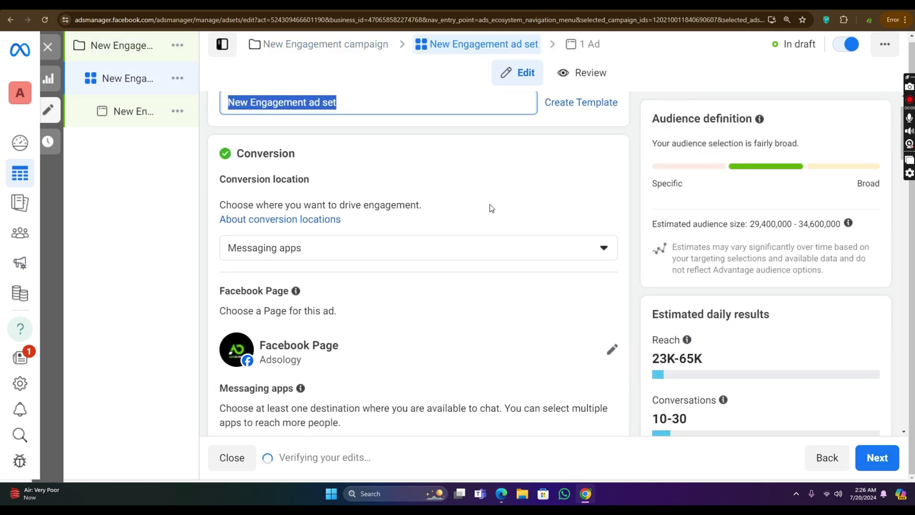
pyautogui.scroll(-2, 484, 180)
pyautogui.click(462, 151)
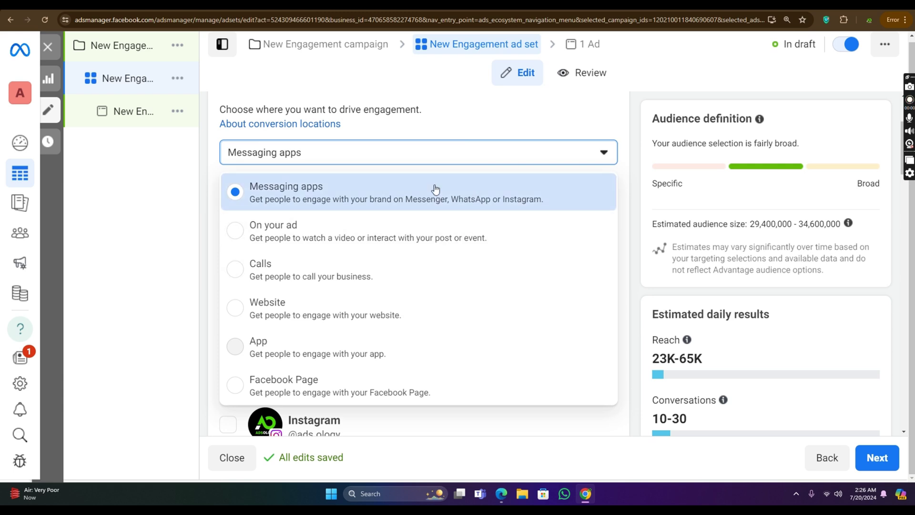
pyautogui.click(453, 154)
# Step: Swap Messenger for WhatsApp as the messaging destination, keeping Adsology as the Facebook Page
pyautogui.scroll(-3, 380, 280)
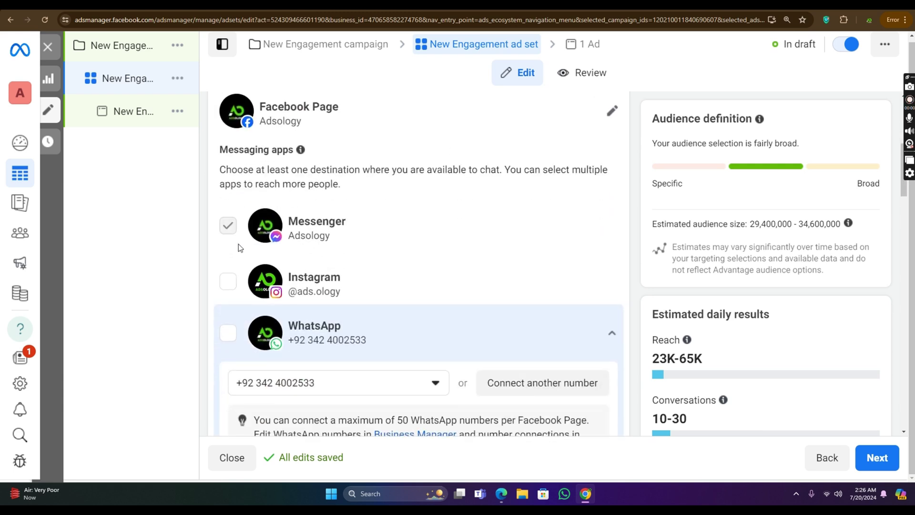
pyautogui.click(227, 280)
pyautogui.click(228, 333)
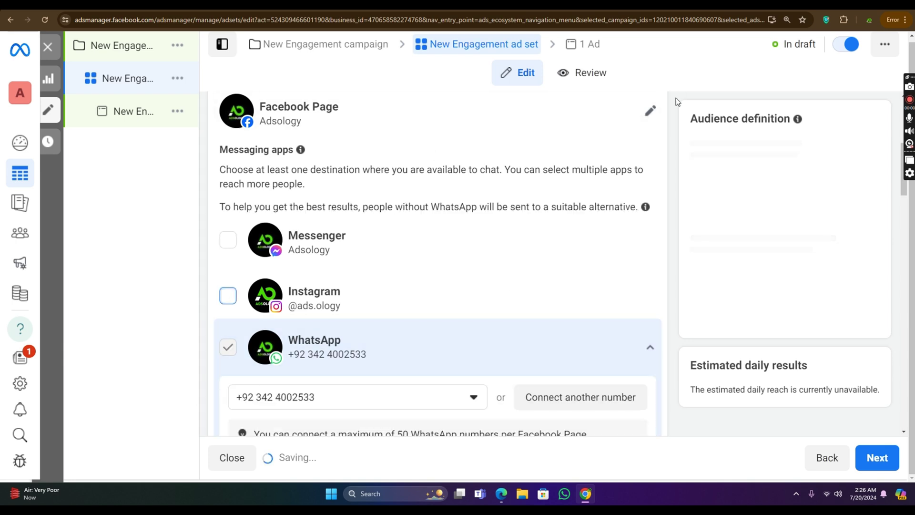
pyautogui.click(610, 112)
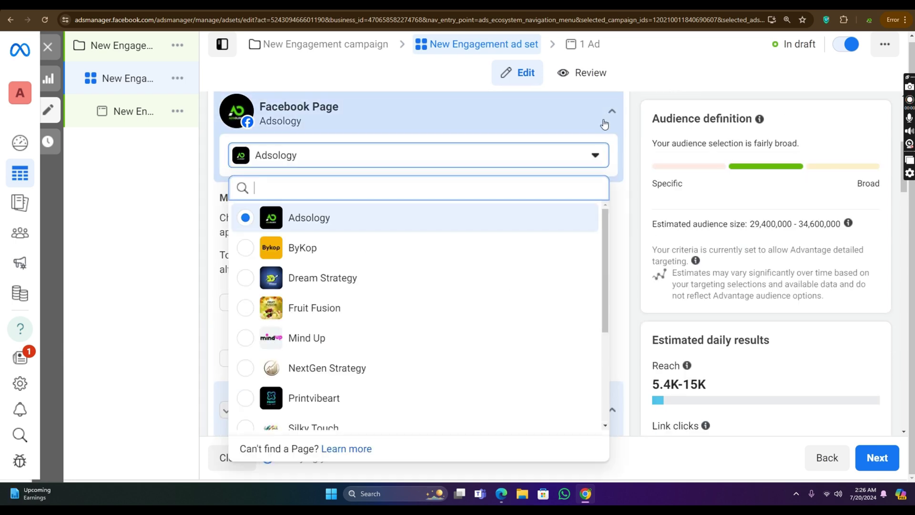
pyautogui.click(602, 153)
pyautogui.scroll(5, 355, 229)
pyautogui.scroll(-5, 354, 219)
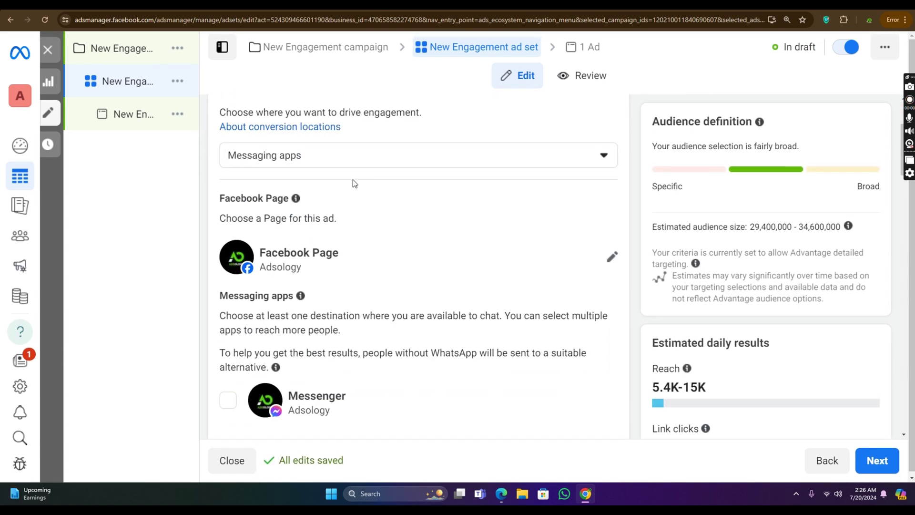
pyautogui.scroll(1, 349, 166)
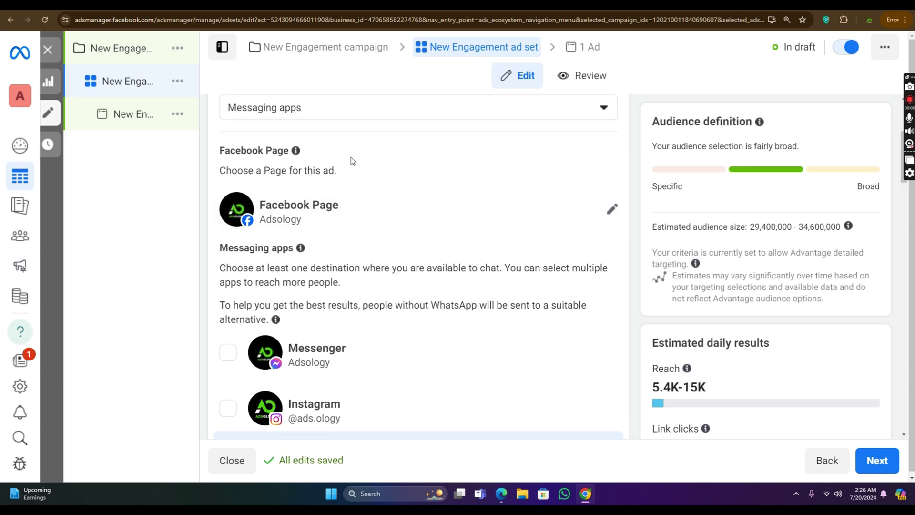
pyautogui.scroll(2, 366, 152)
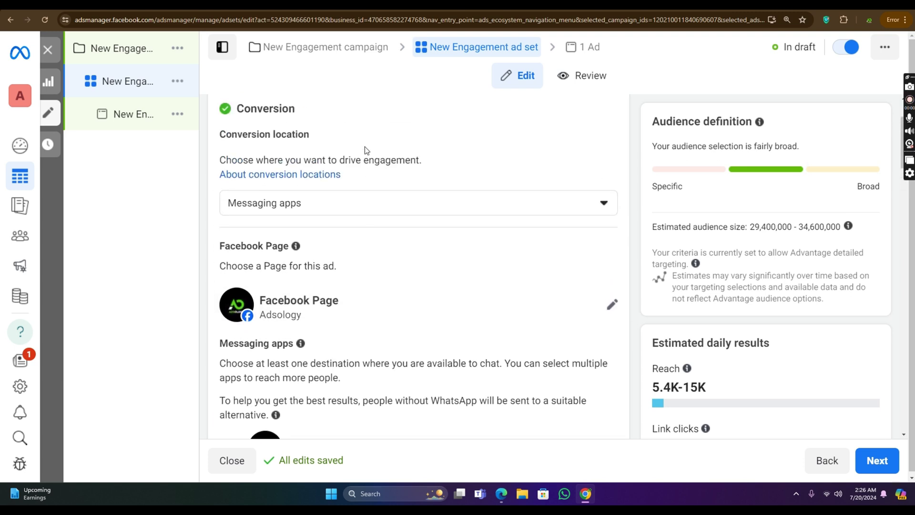
pyautogui.scroll(2, 365, 146)
pyautogui.scroll(-6, 365, 147)
pyautogui.scroll(2, 365, 151)
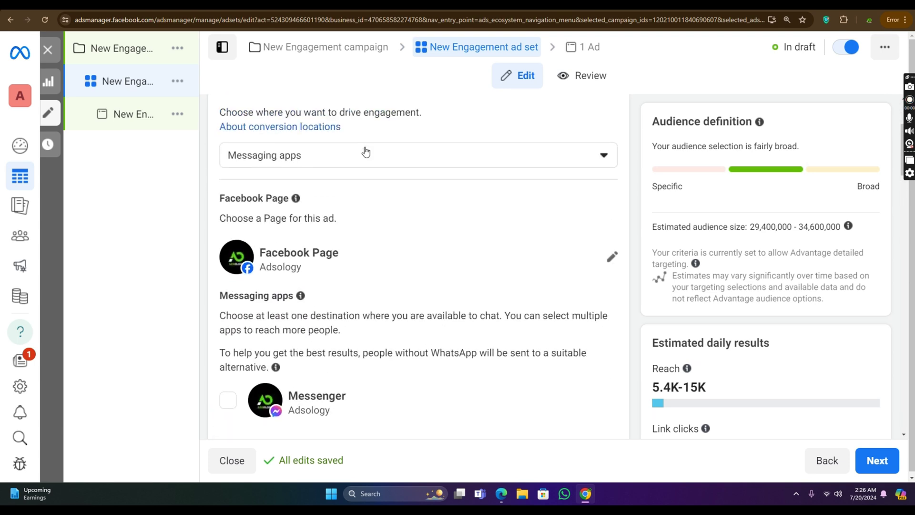
pyautogui.click(366, 151)
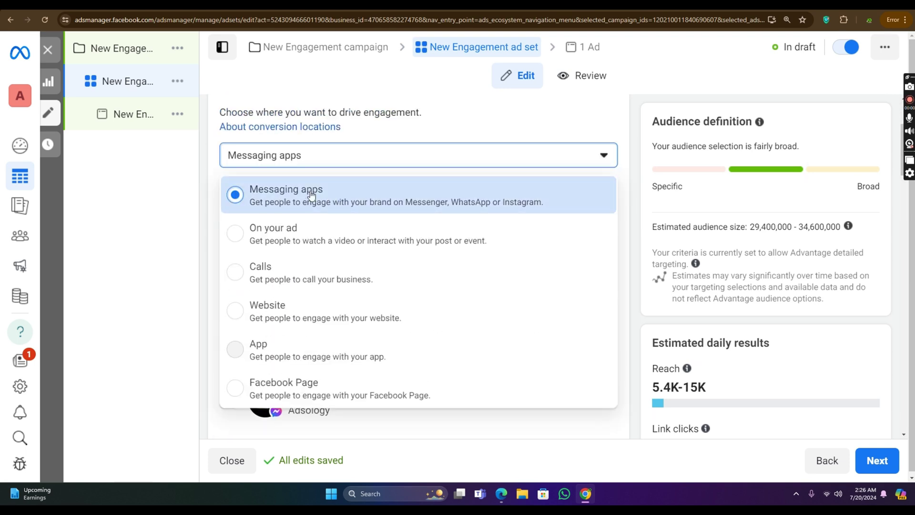
# Step: Try On your ad and Facebook Page as conversion location, then revert to Messaging apps
pyautogui.moveTo(329, 235); pyautogui.dragTo(279, 248)
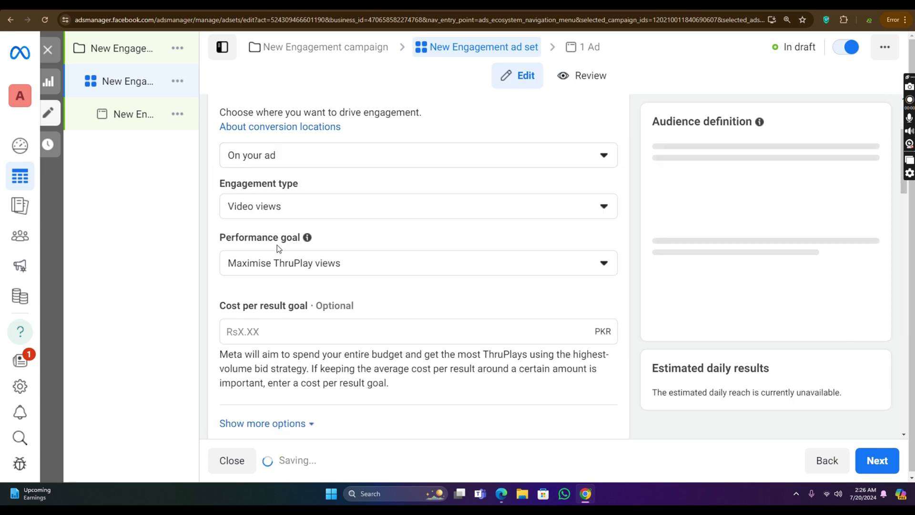
pyautogui.click(340, 211)
pyautogui.click(338, 163)
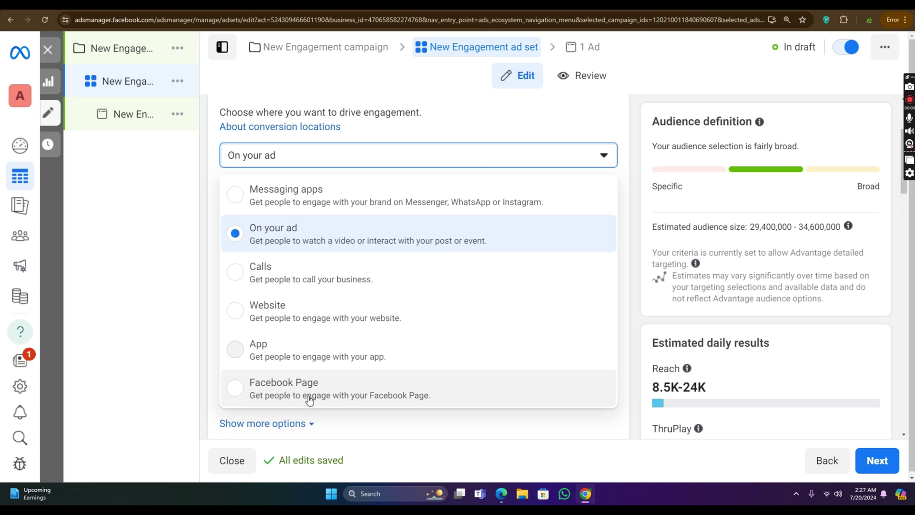
pyautogui.click(250, 389)
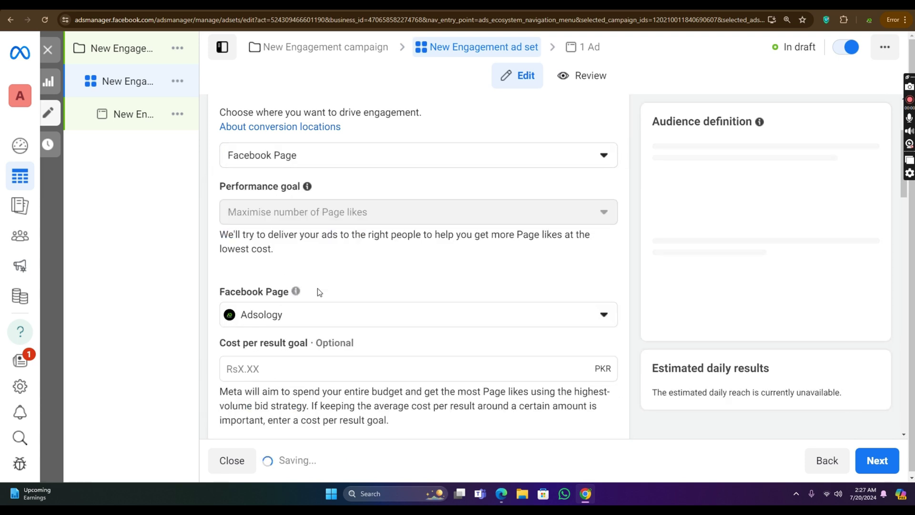
pyautogui.moveTo(330, 207)
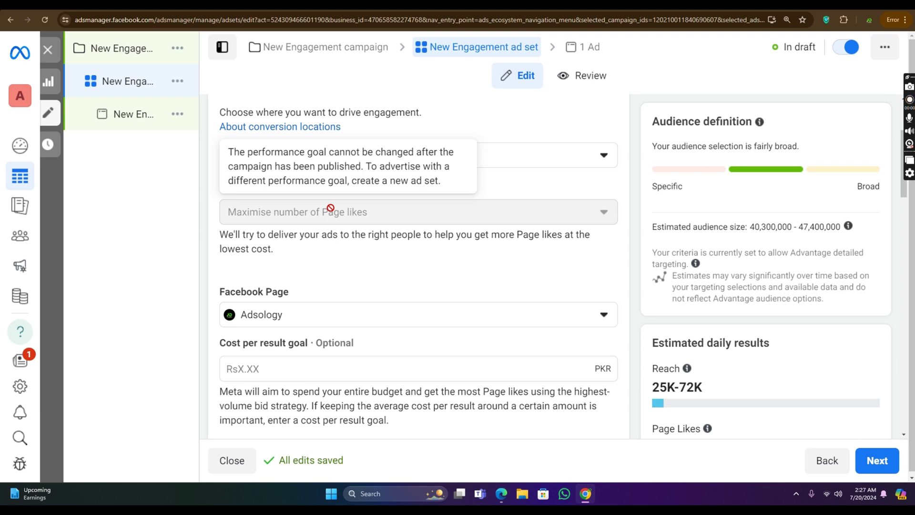
pyautogui.click(594, 161)
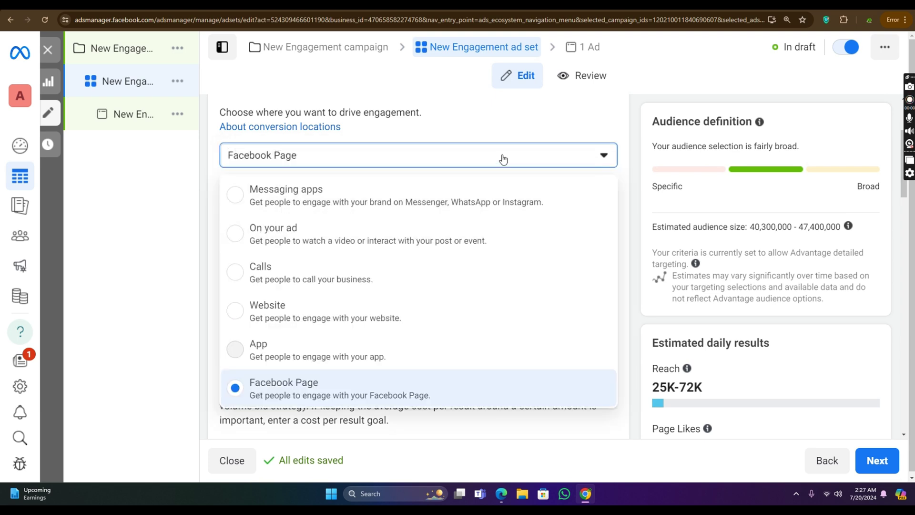
pyautogui.click(513, 211)
# Step: Check the Rs2,100.00 daily budget and advance to the New Engagement ad
pyautogui.scroll(-12, 477, 239)
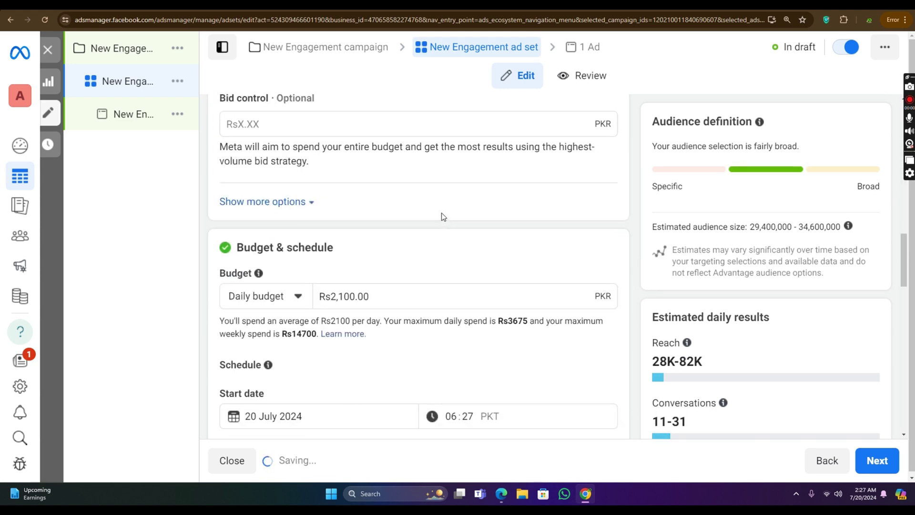
pyautogui.scroll(-3, 441, 213)
pyautogui.click(407, 161)
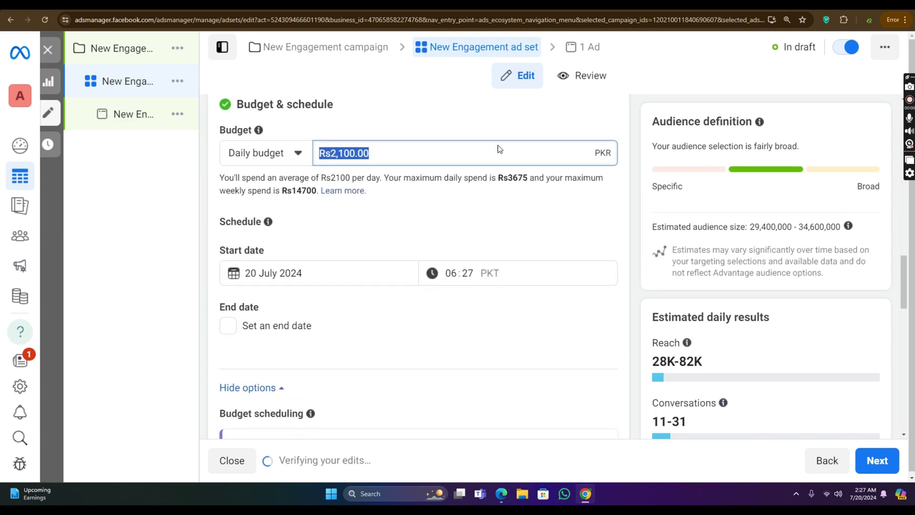
pyautogui.scroll(-15, 499, 149)
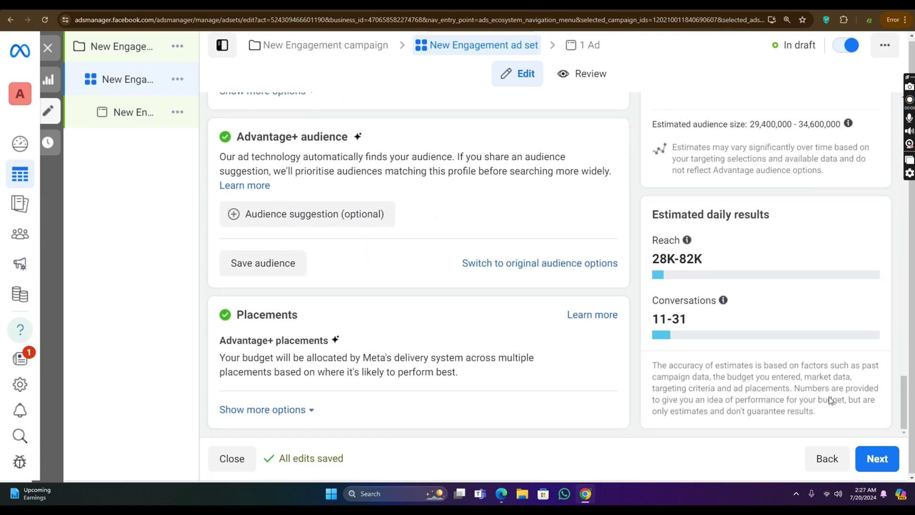
pyautogui.click(877, 459)
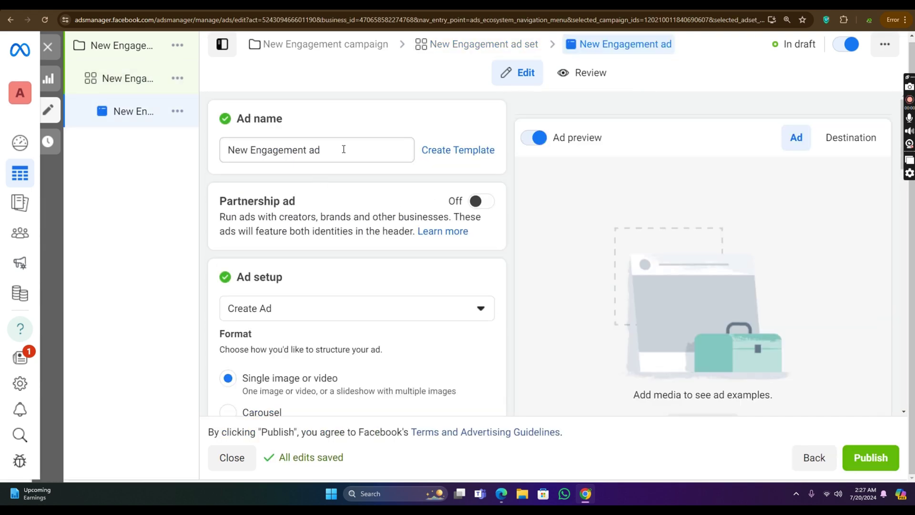
pyautogui.click(344, 149)
pyautogui.scroll(-4, 350, 168)
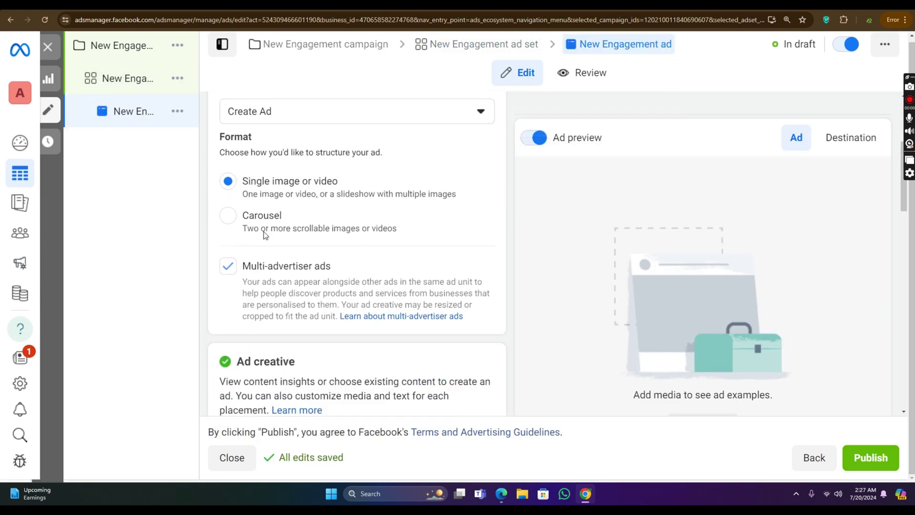
pyautogui.scroll(-6, 265, 235)
pyautogui.click(300, 179)
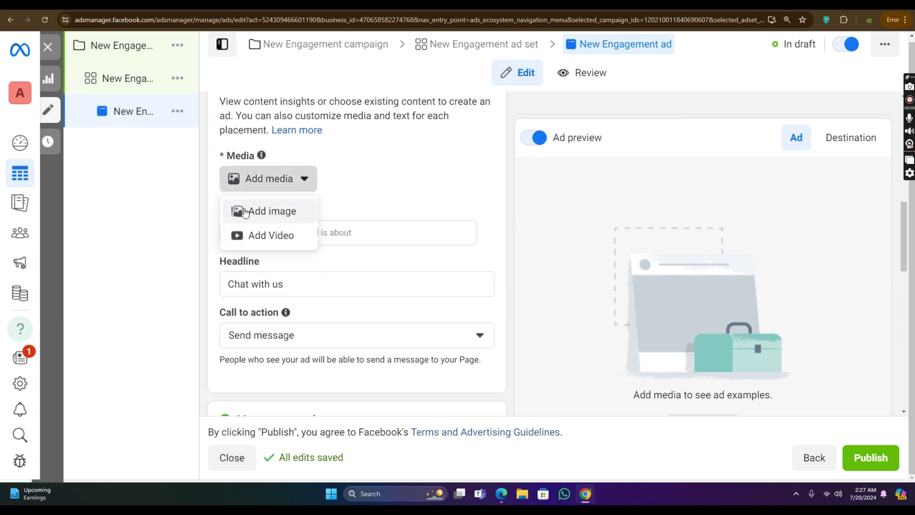
pyautogui.scroll(-2, 371, 224)
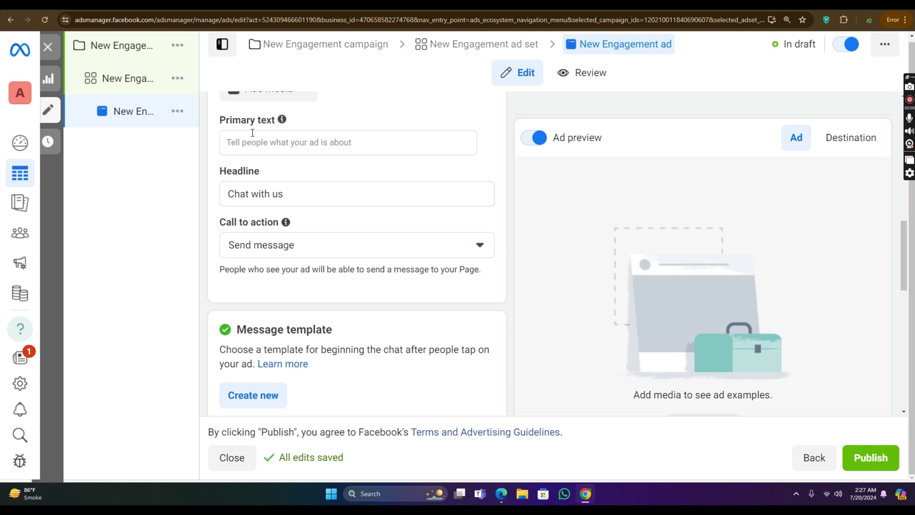
# Step: In a new Facebook tab, switch from the personal profile to acting as the managed Page
pyautogui.moveTo(100, 51)
pyautogui.hotkey('ctrl', 't')
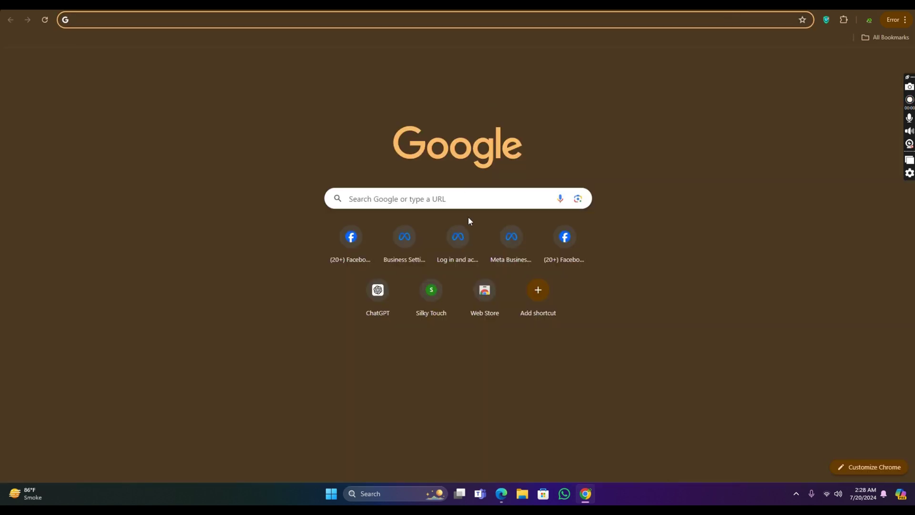
pyautogui.click(566, 237)
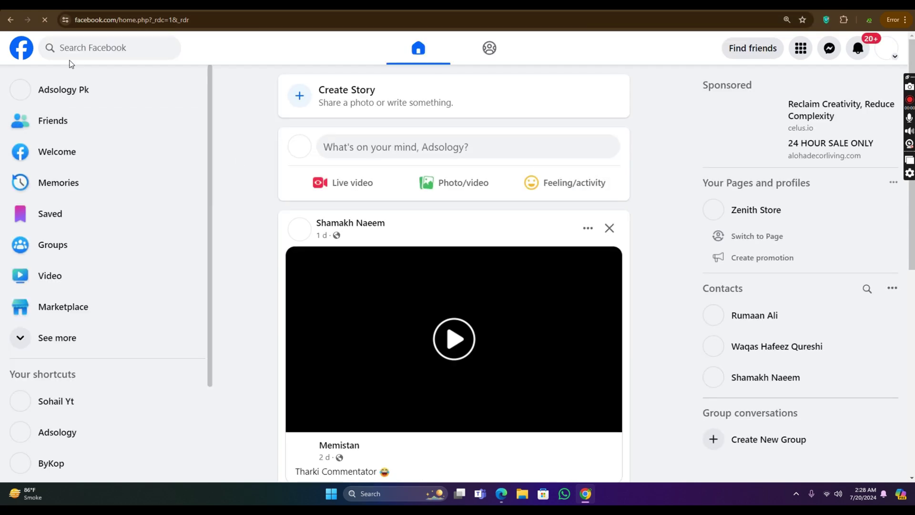
pyautogui.click(887, 49)
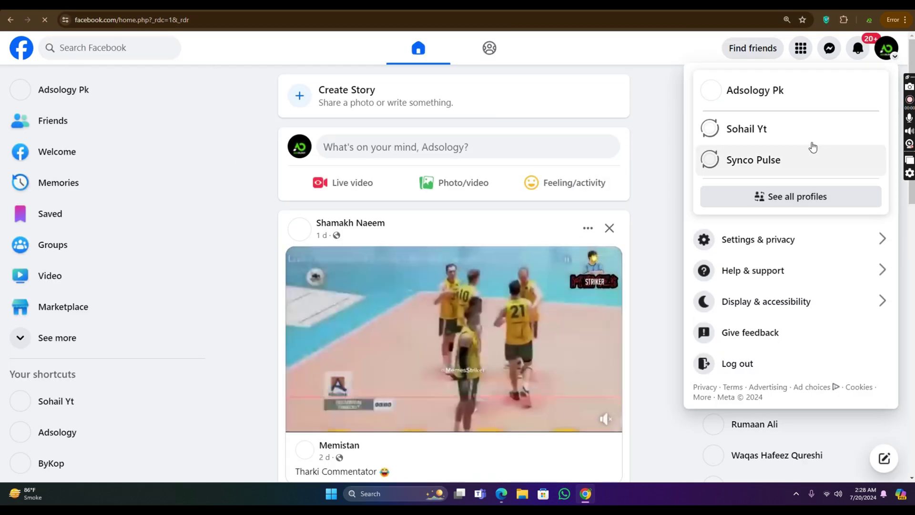
pyautogui.click(823, 187)
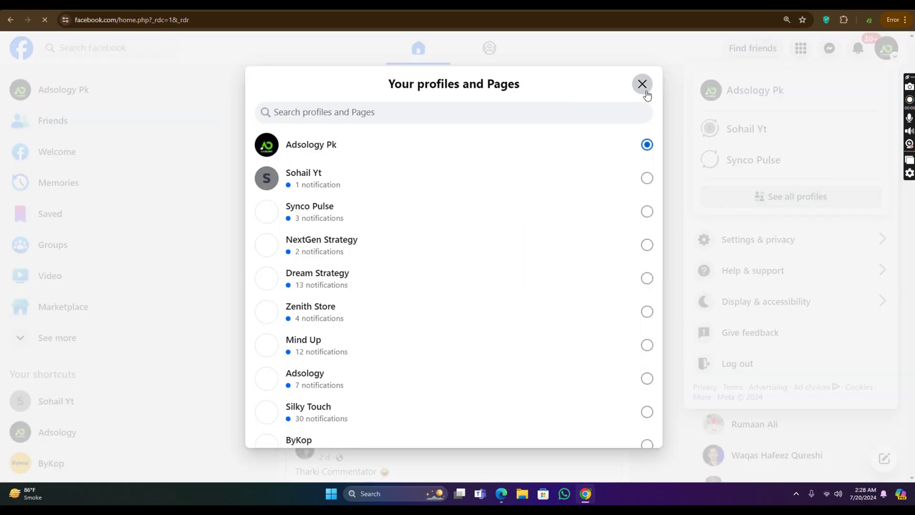
pyautogui.click(642, 84)
pyautogui.click(887, 48)
pyautogui.click(403, 116)
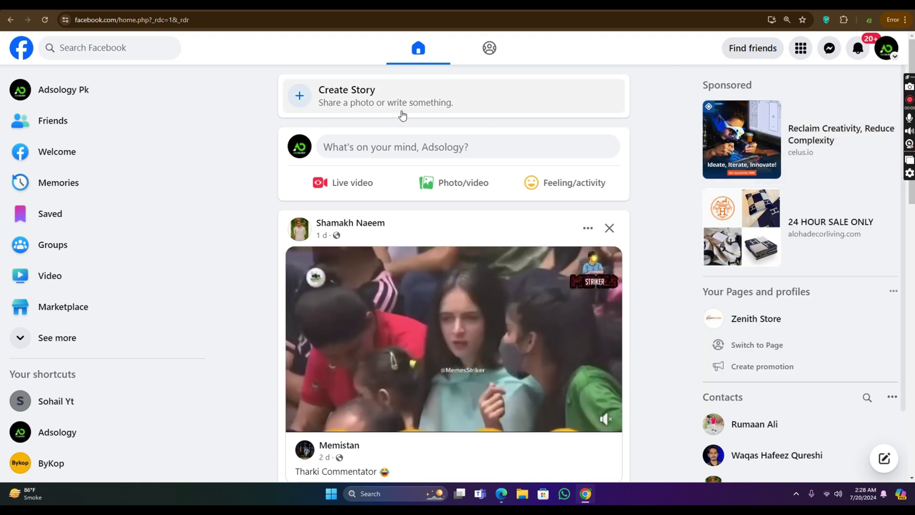
pyautogui.click(168, 90)
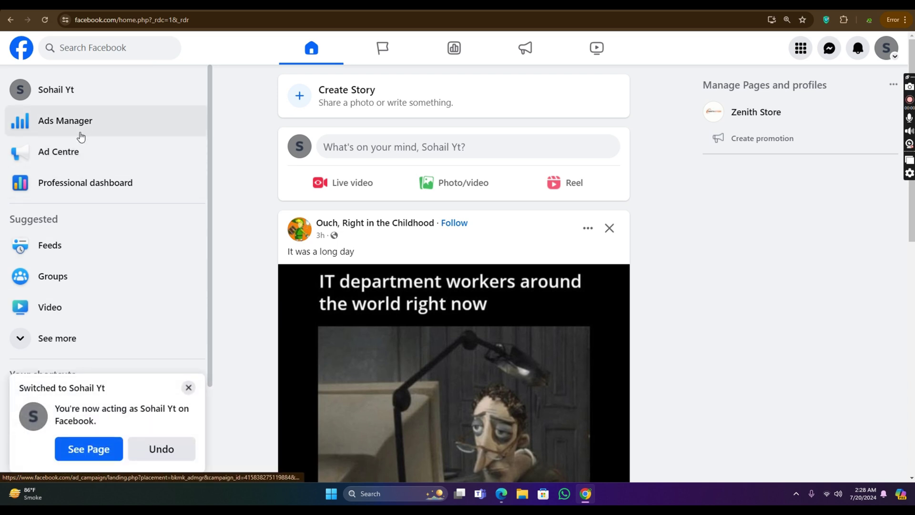
# Step: Open the Page's professional dashboard and its Linked accounts settings
pyautogui.click(93, 181)
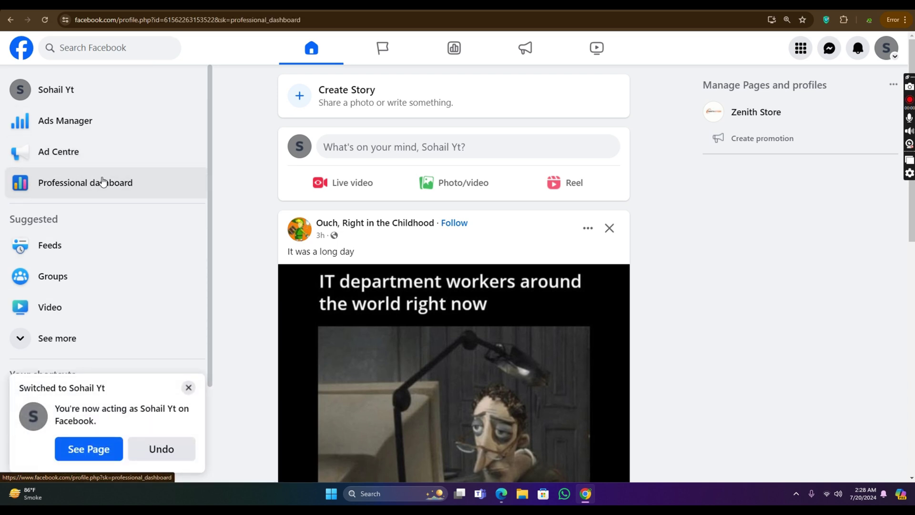
pyautogui.scroll(-3, 98, 202)
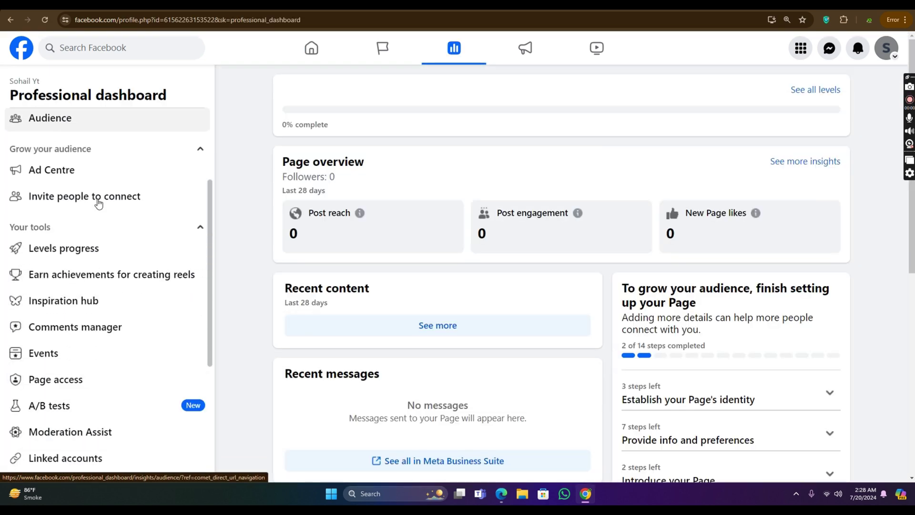
pyautogui.scroll(-5, 98, 202)
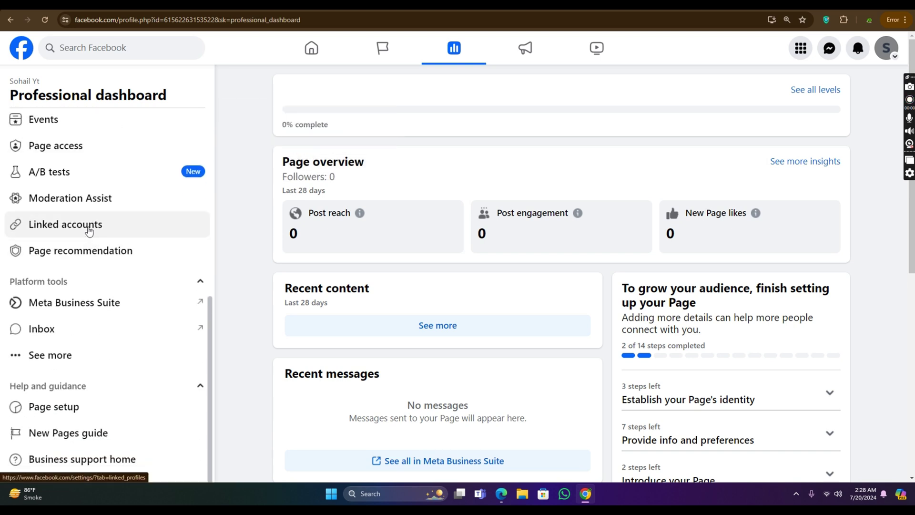
pyautogui.click(88, 230)
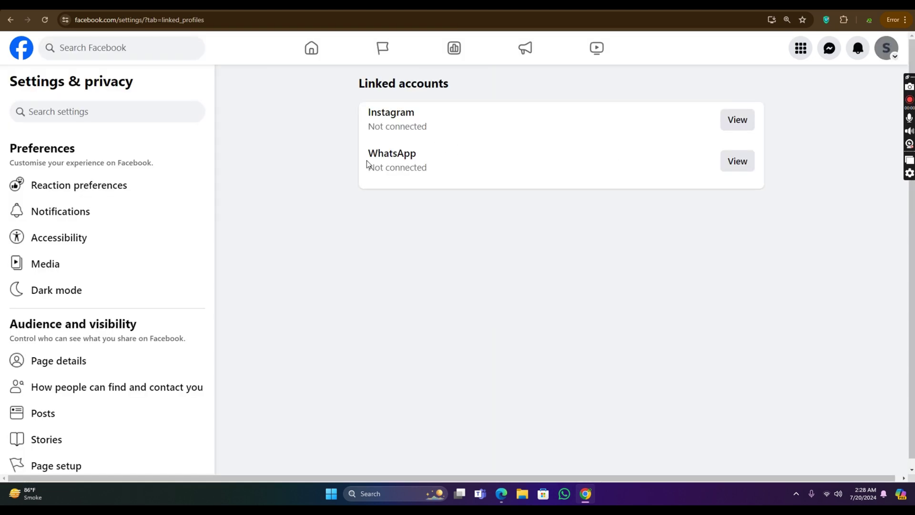
# Step: Open the WhatsApp connection form for the Page and ready the phone number field
pyautogui.moveTo(368, 157); pyautogui.dragTo(437, 156)
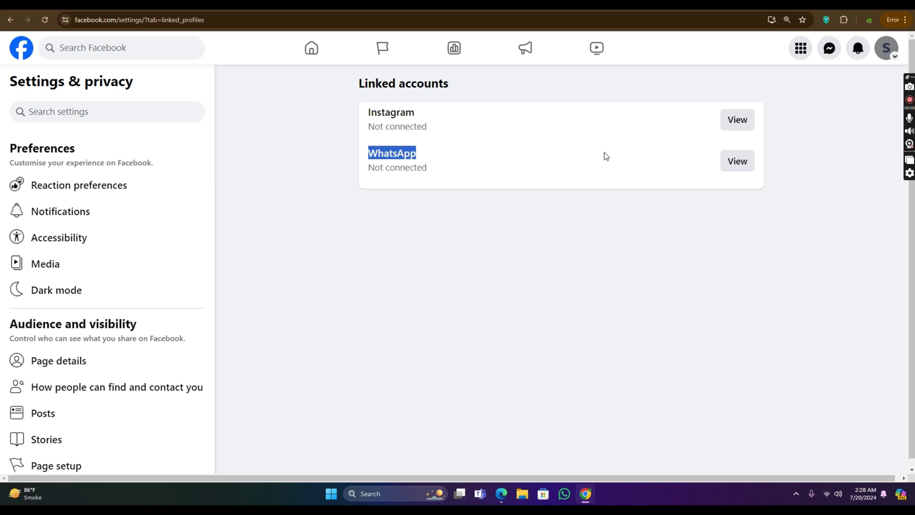
pyautogui.click(734, 161)
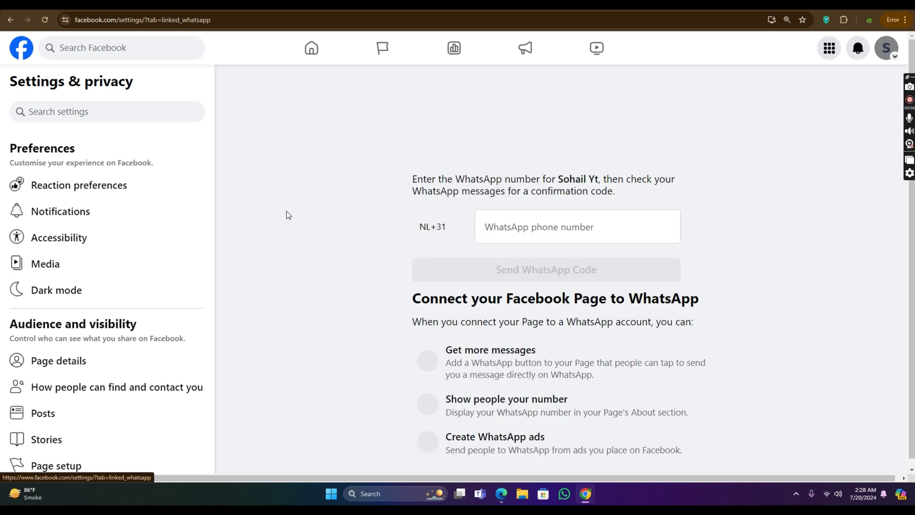
pyautogui.click(449, 241)
pyautogui.click(573, 224)
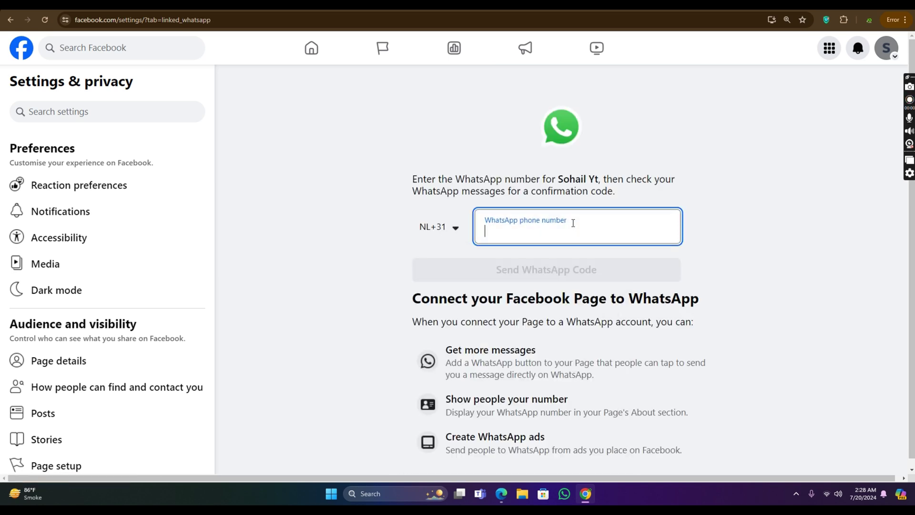
pyautogui.scroll(-1, 601, 261)
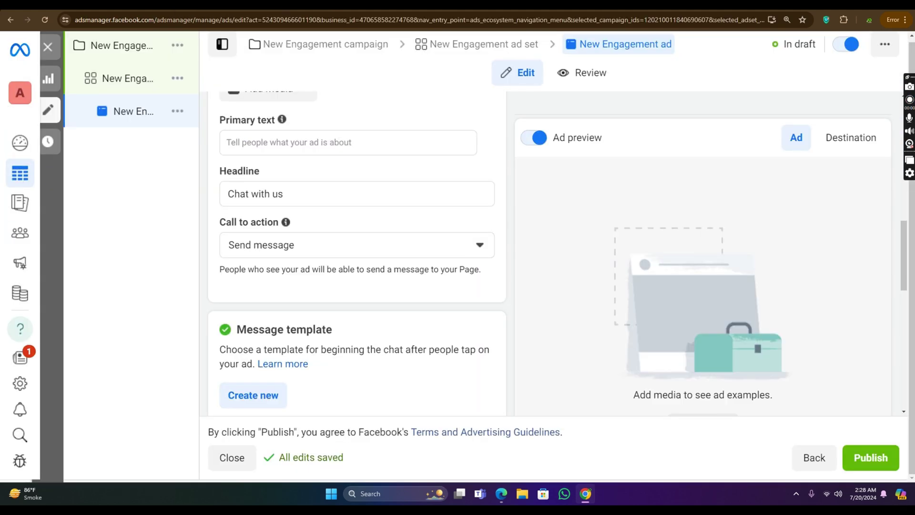
# Step: Close the New Engagement ad editor without publishing, then toggle the ad off and back on
pyautogui.scroll(-10, 362, 196)
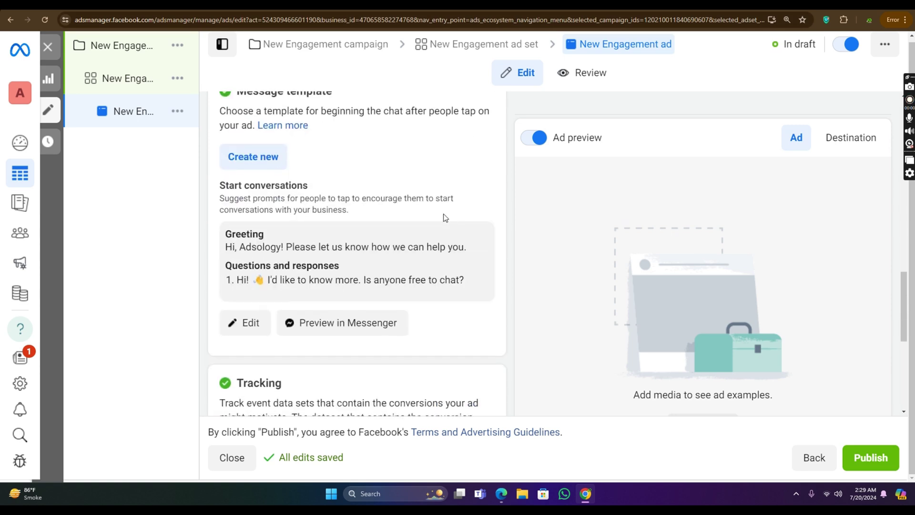
pyautogui.scroll(-2, 466, 240)
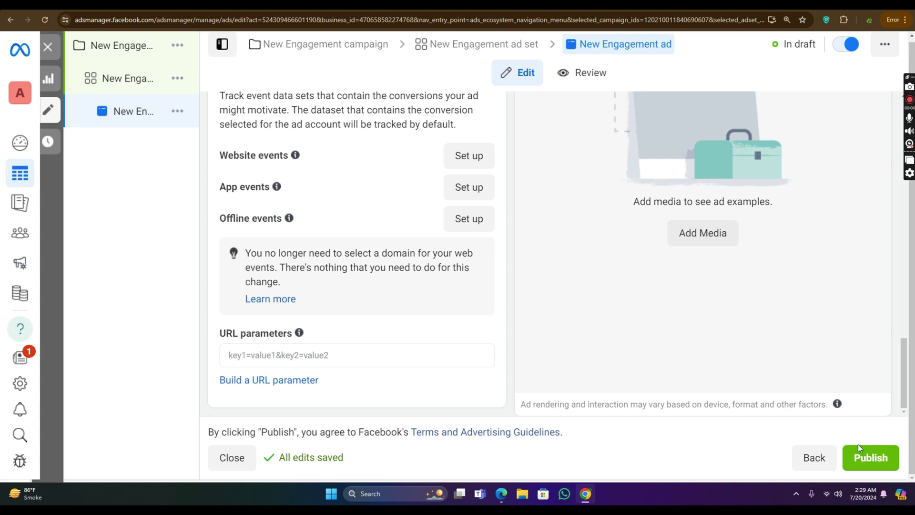
pyautogui.moveTo(61, 50)
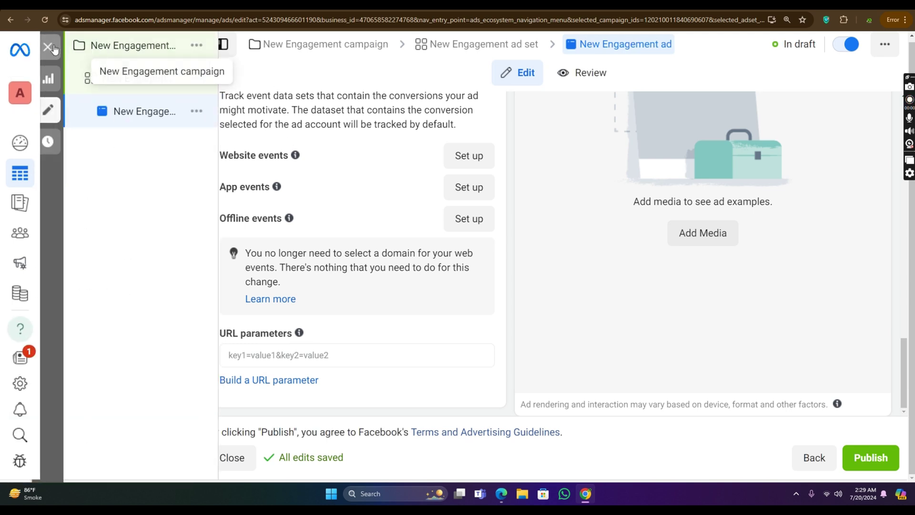
pyautogui.click(46, 46)
pyautogui.click(486, 274)
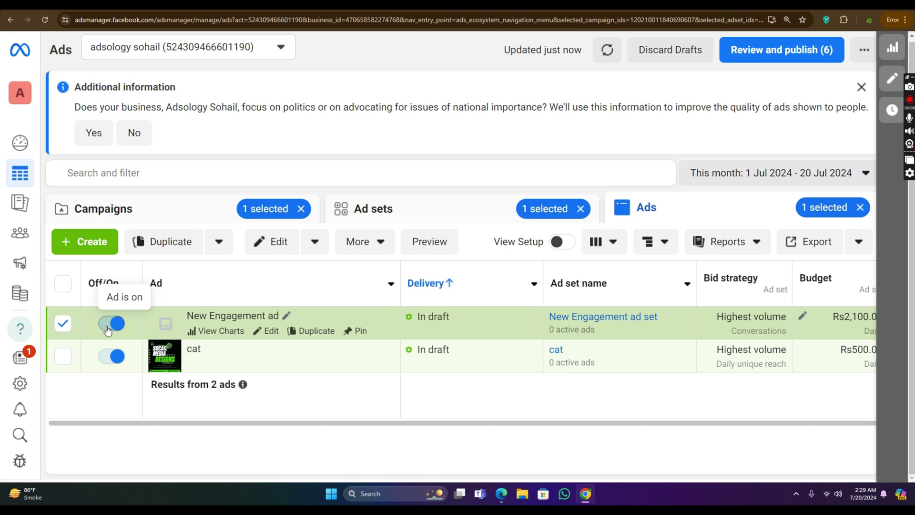
pyautogui.click(109, 329)
pyautogui.click(109, 329)
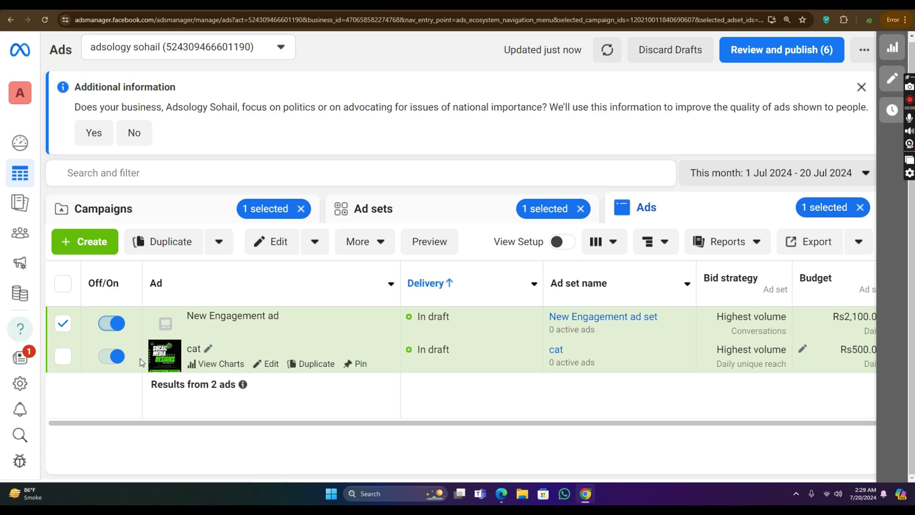
# Step: Dismiss the ad set/ad creation dialog and clear the campaign selection
pyautogui.click(98, 241)
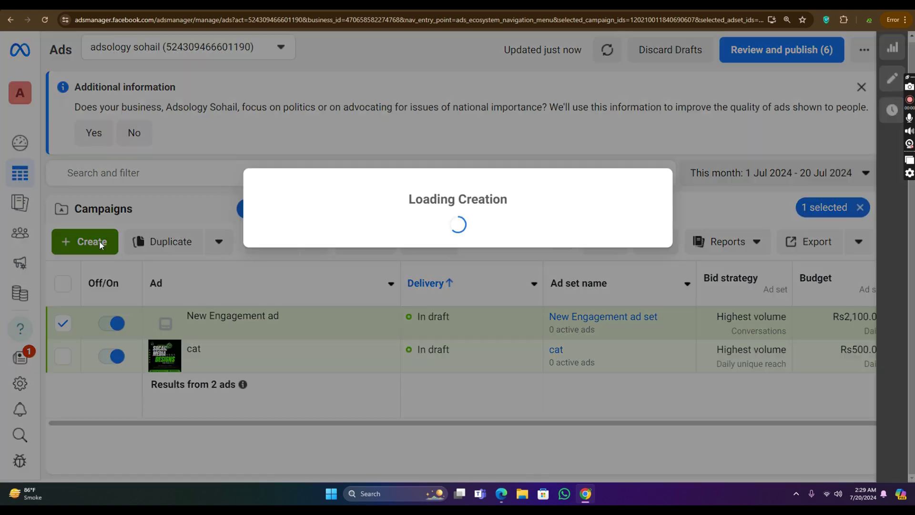
pyautogui.click(652, 129)
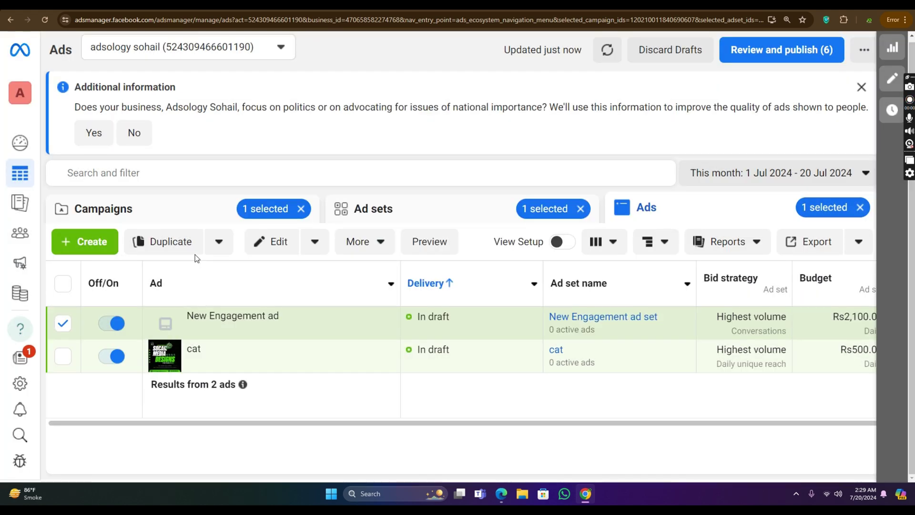
pyautogui.click(301, 207)
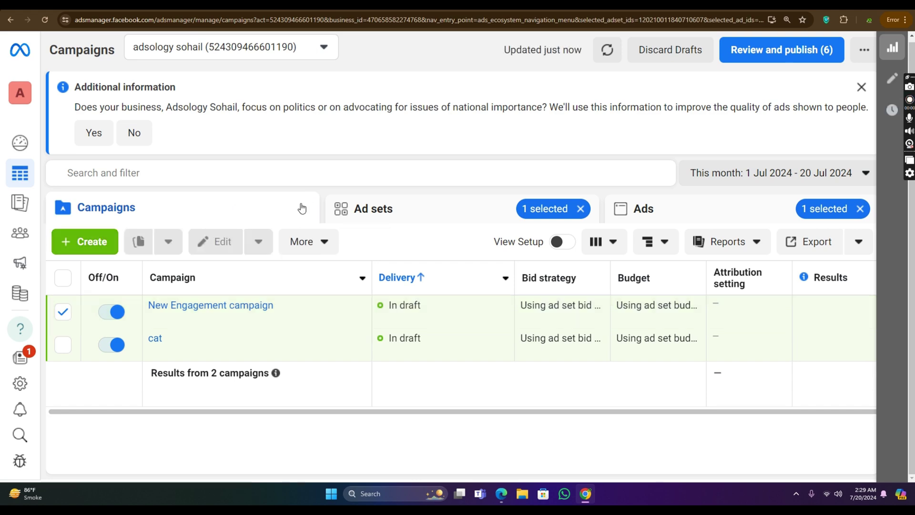
# Step: Create a new campaign with the Leads objective using the manual leads setup
pyautogui.moveTo(19, 248)
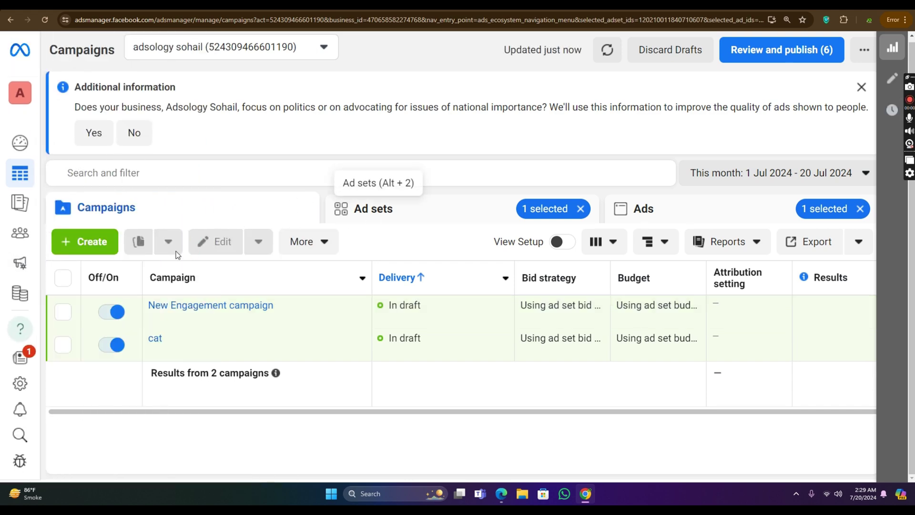
pyautogui.click(85, 241)
pyautogui.scroll(-4, 392, 323)
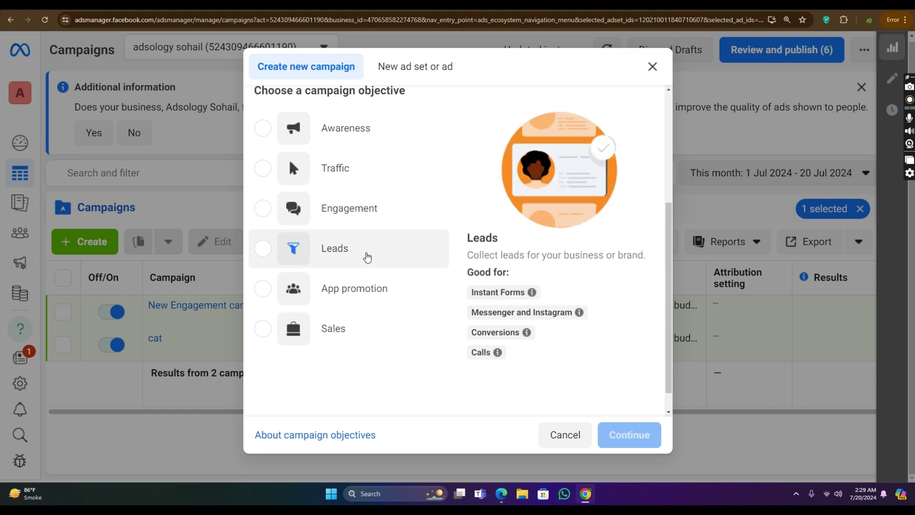
pyautogui.click(366, 252)
pyautogui.click(626, 436)
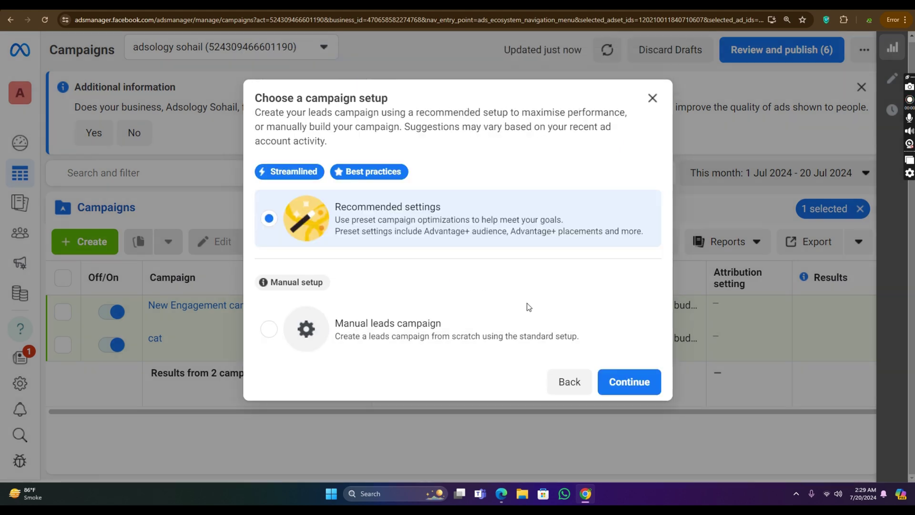
pyautogui.click(516, 331)
pyautogui.click(636, 383)
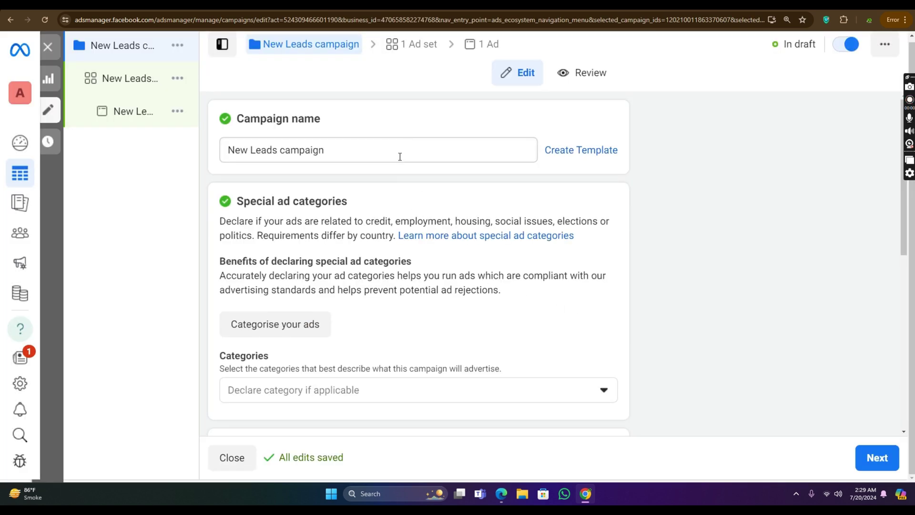
# Step: Review the New Leads campaign name and settings, then continue to the New Leads ad set
pyautogui.moveTo(357, 150); pyautogui.dragTo(200, 160)
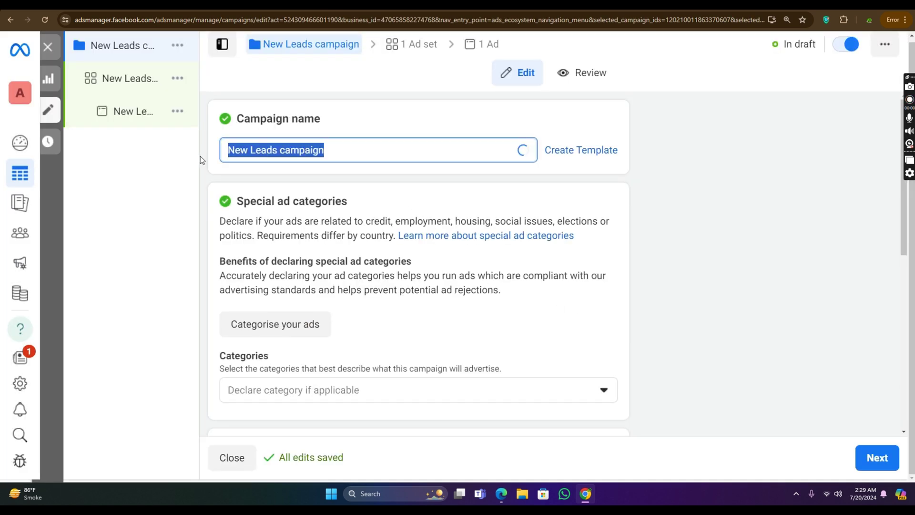
pyautogui.scroll(-10, 555, 186)
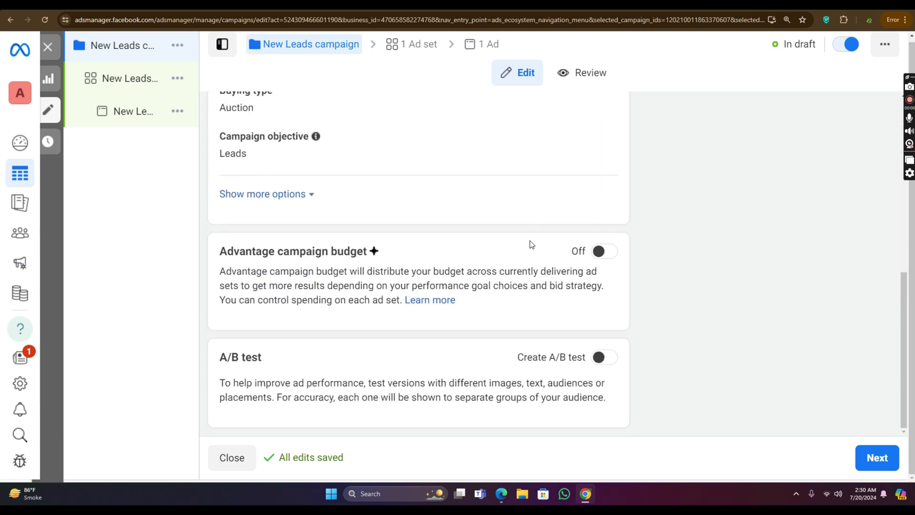
pyautogui.scroll(3, 503, 195)
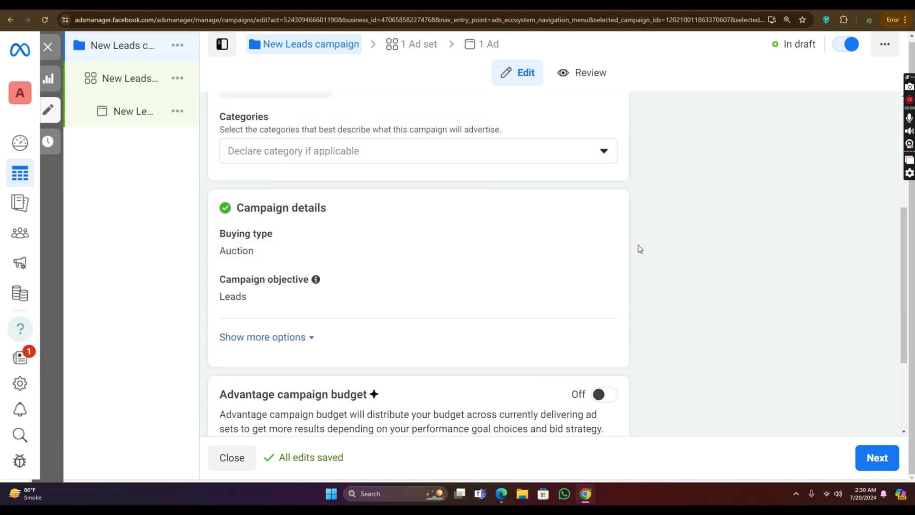
pyautogui.scroll(-3, 640, 249)
pyautogui.scroll(7, 496, 239)
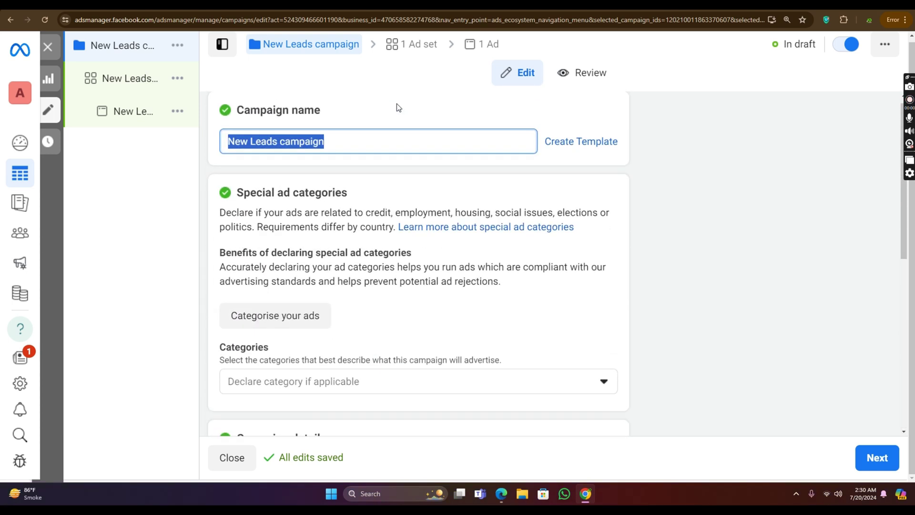
pyautogui.moveTo(322, 148); pyautogui.dragTo(225, 157)
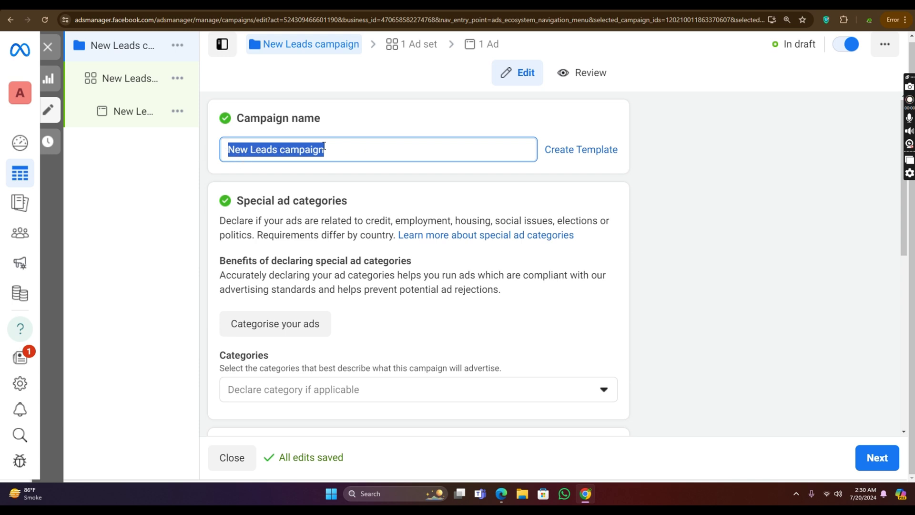
pyautogui.doubleClick(324, 146)
pyautogui.scroll(-7, 388, 193)
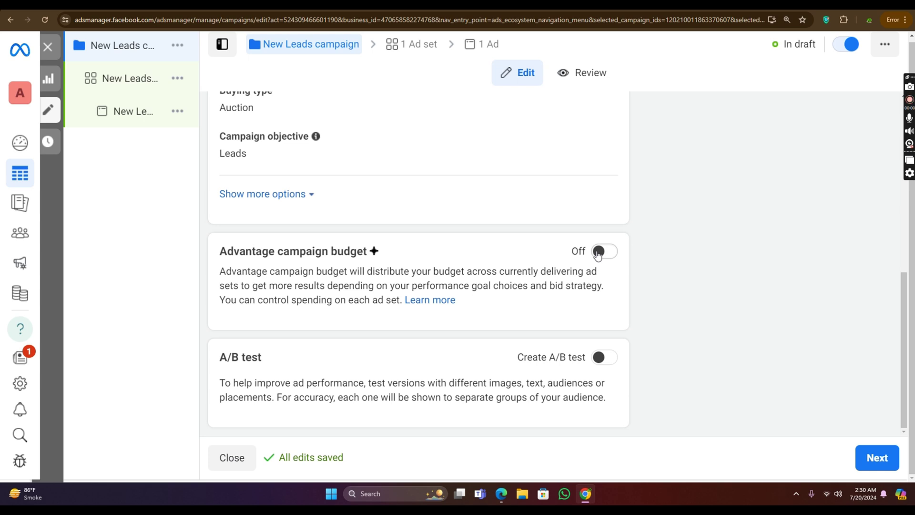
pyautogui.scroll(5, 544, 267)
pyautogui.scroll(-2, 323, 258)
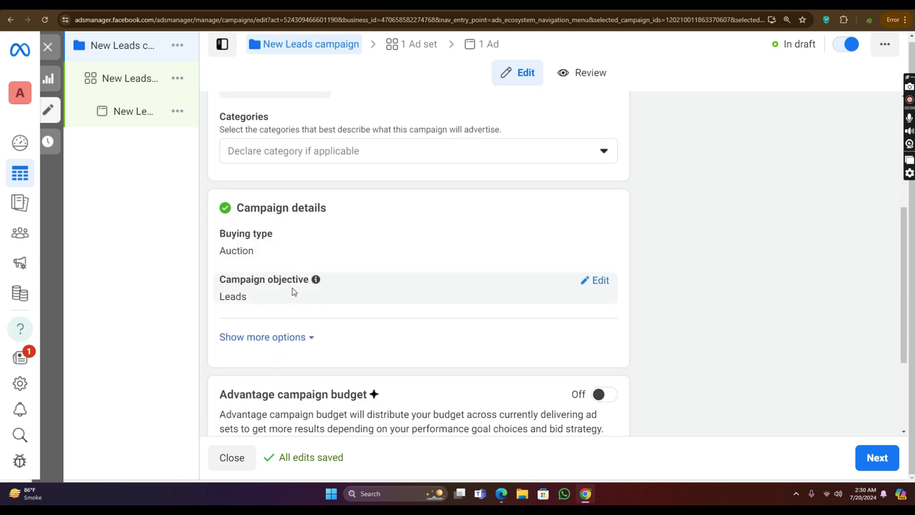
pyautogui.click(877, 458)
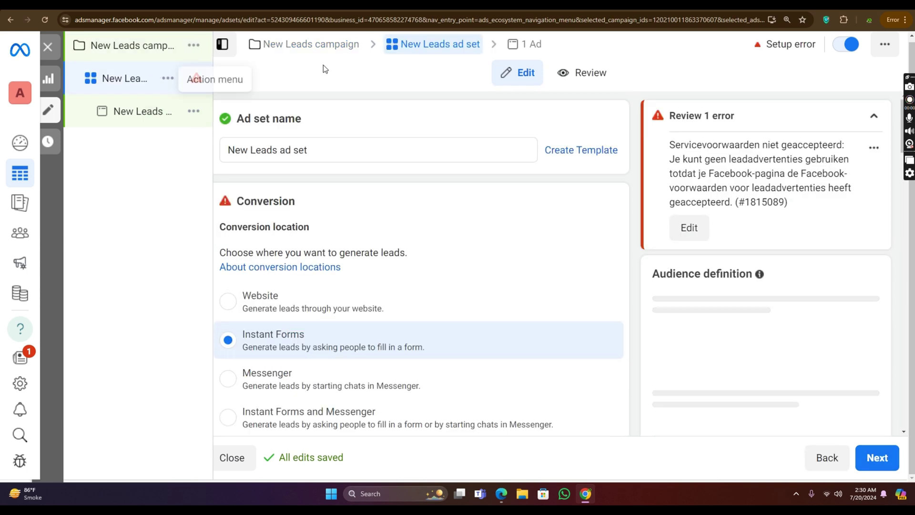
# Step: Try Silky Touch as the ad set's Facebook Page and review the Lead Ads Terms notice
pyautogui.scroll(-2, 345, 189)
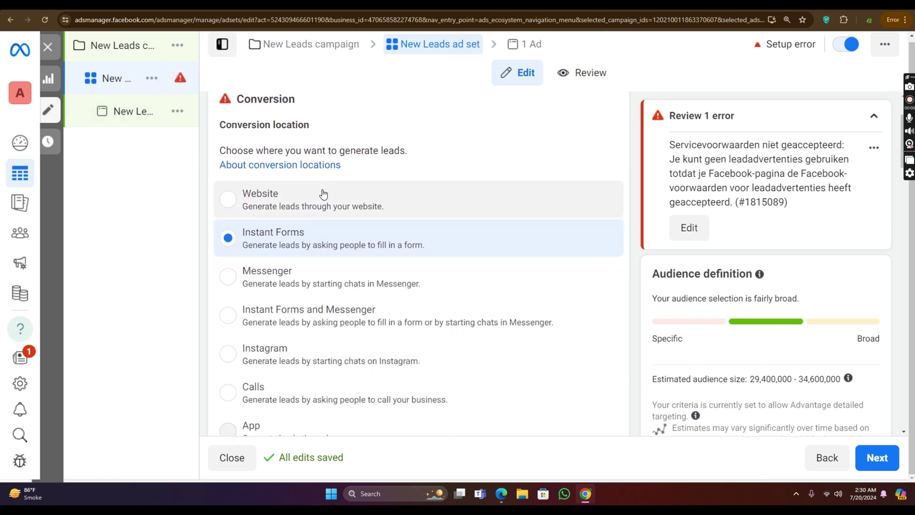
pyautogui.scroll(-1, 314, 196)
pyautogui.scroll(-1, 370, 197)
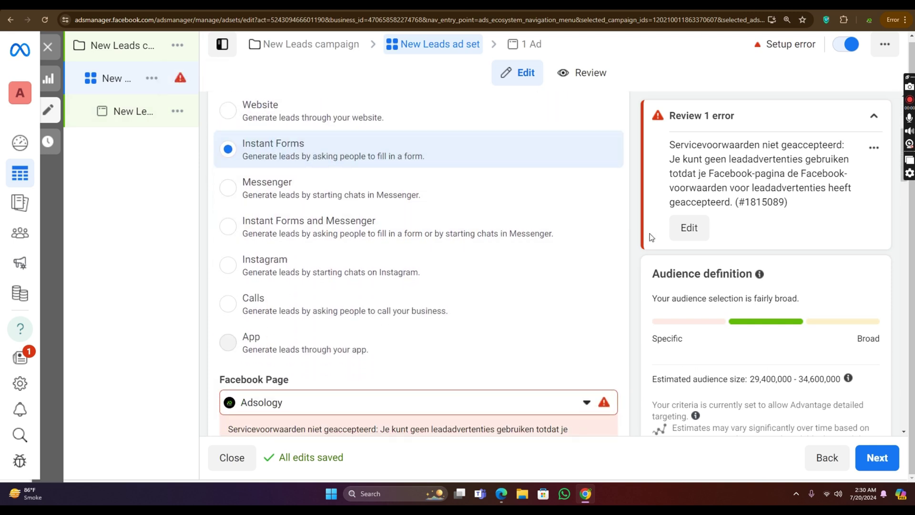
pyautogui.scroll(-3, 477, 243)
pyautogui.click(460, 258)
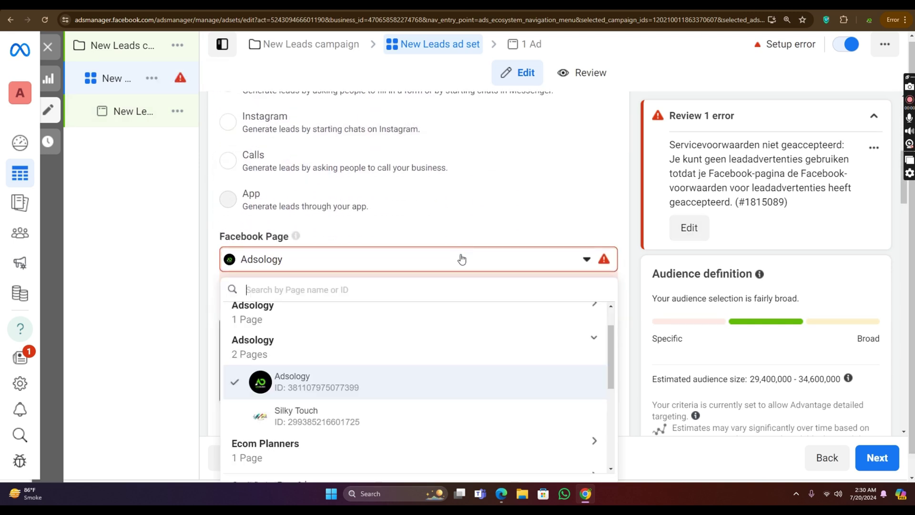
pyautogui.scroll(-1, 464, 292)
pyautogui.scroll(-1, 459, 284)
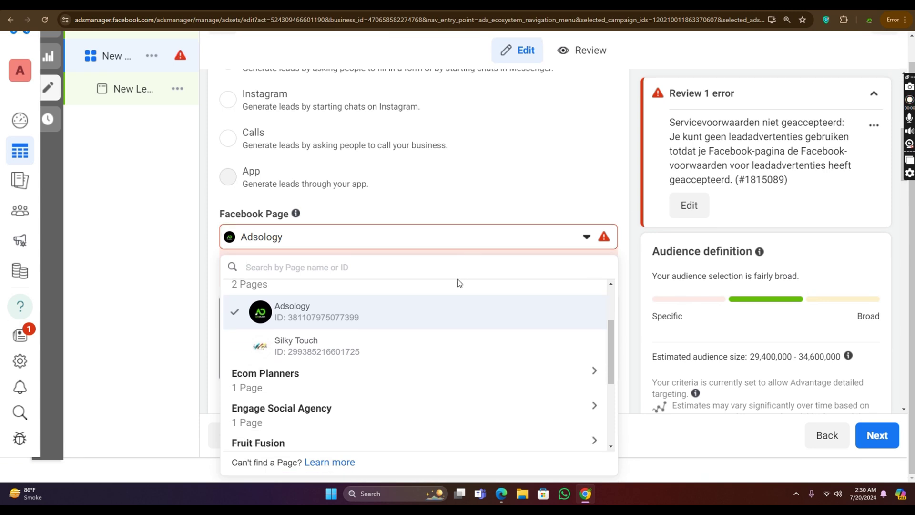
pyautogui.click(414, 345)
pyautogui.click(435, 269)
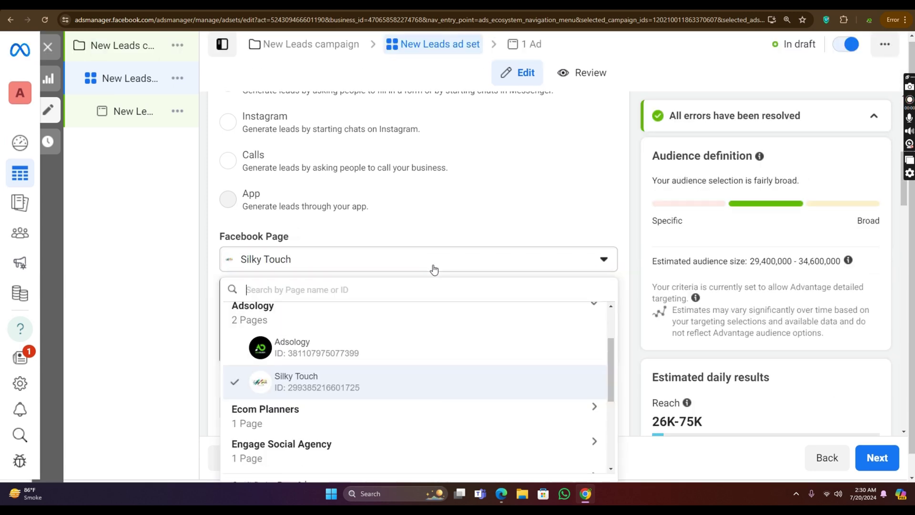
pyautogui.click(454, 212)
pyautogui.scroll(-3, 472, 245)
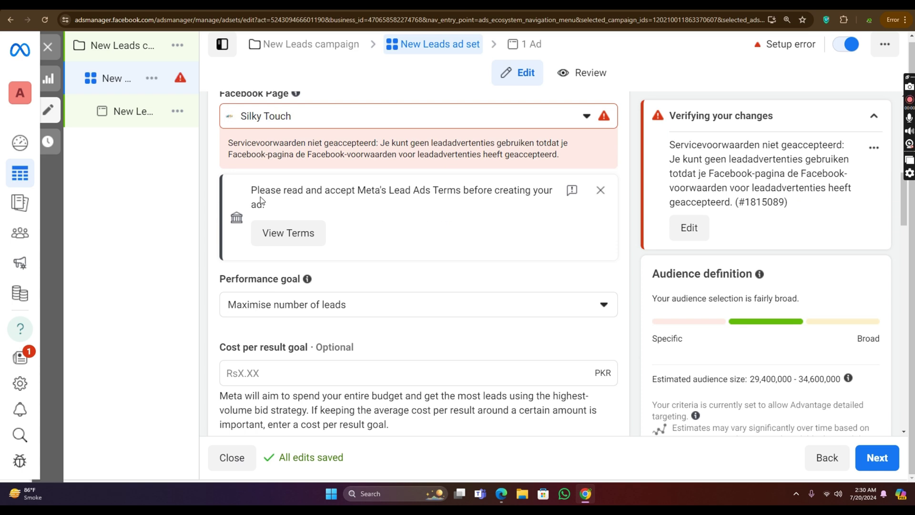
pyautogui.moveTo(262, 194); pyautogui.dragTo(537, 202)
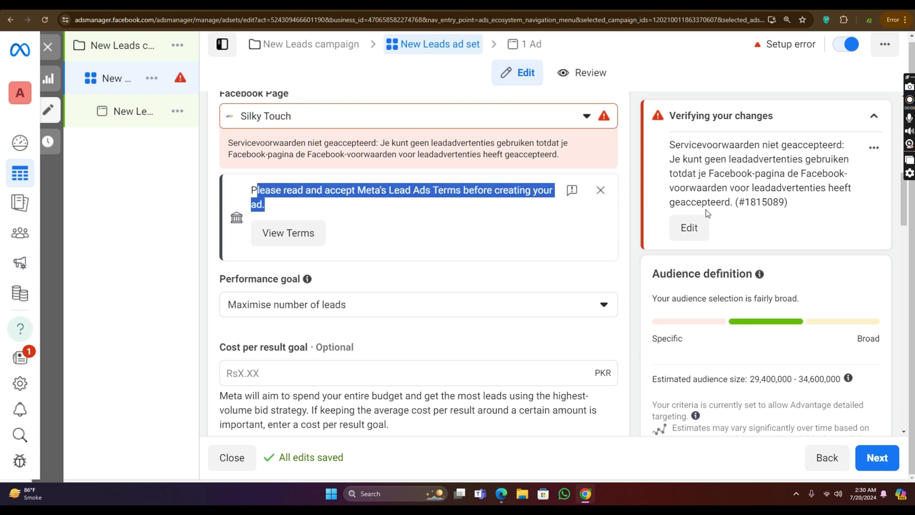
pyautogui.click(621, 196)
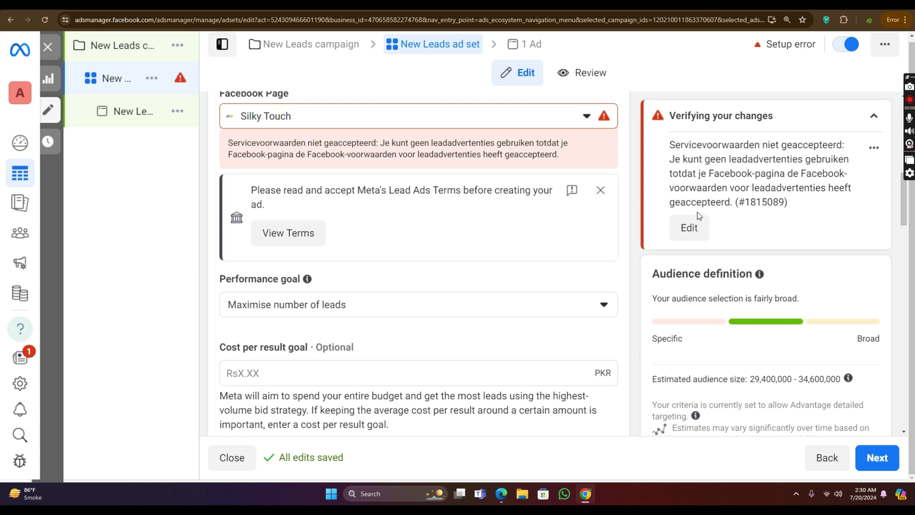
# Step: Set the Facebook Page back to Adsology and agree to its Lead Ads Terms
pyautogui.click(362, 121)
pyautogui.click(390, 212)
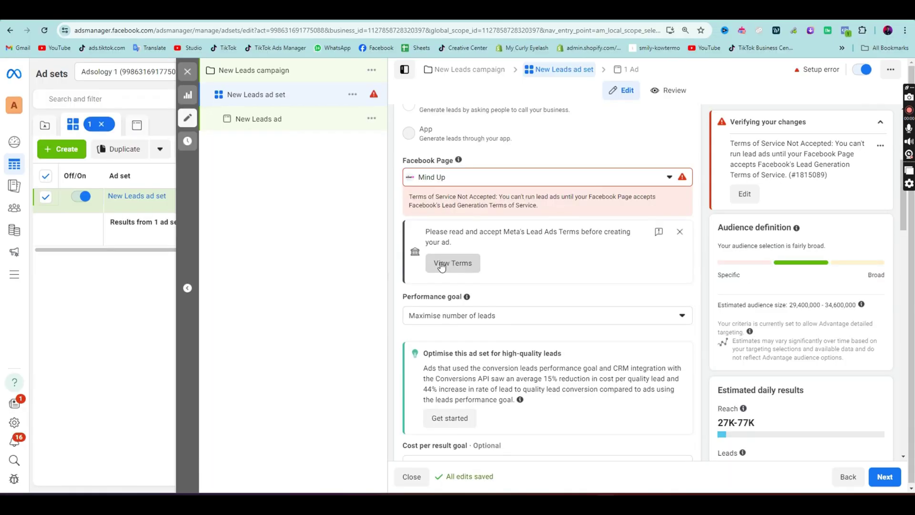
pyautogui.click(451, 264)
pyautogui.click(563, 372)
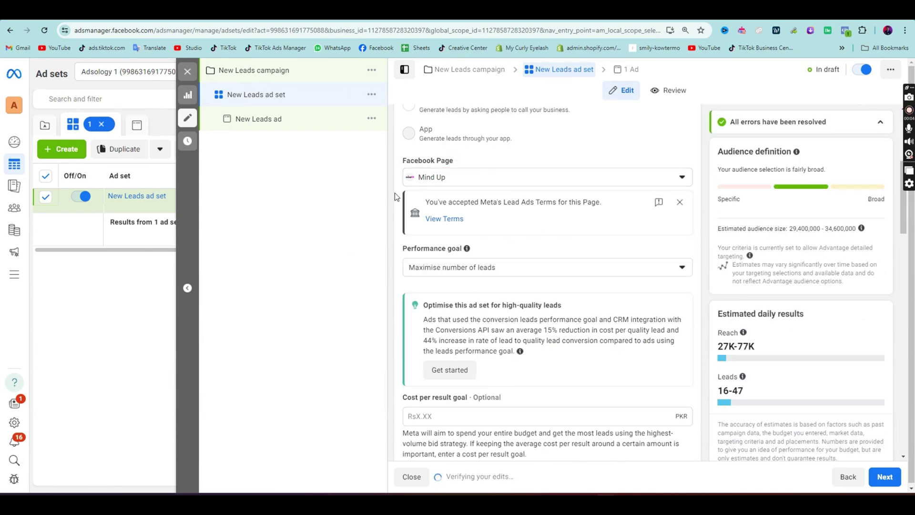
pyautogui.click(677, 201)
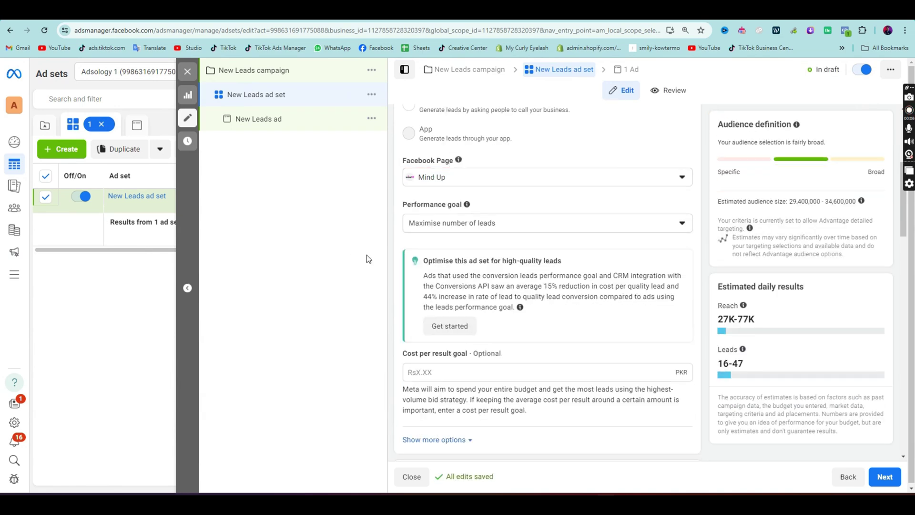
pyautogui.scroll(-2, 524, 328)
pyautogui.scroll(-6, 536, 315)
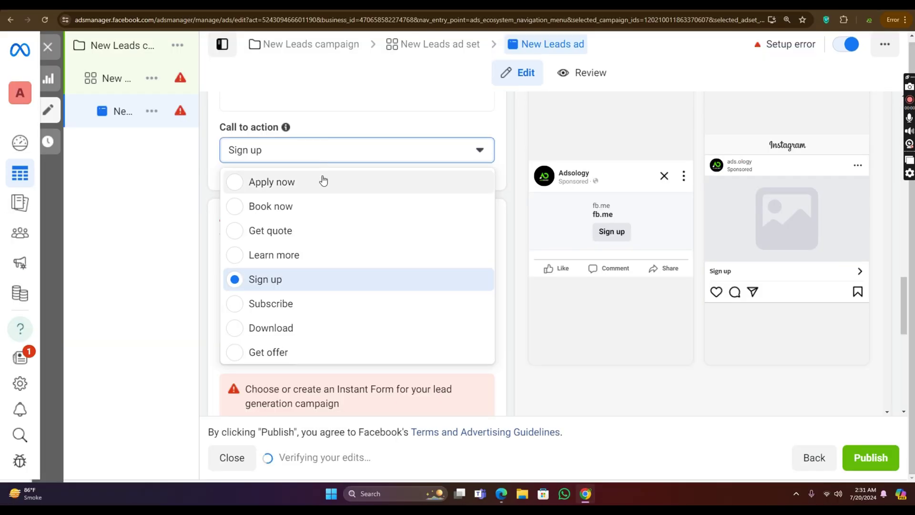
# Step: Switch the New Leads ad's call-to-action button from Sign up to Get quote
pyautogui.click(300, 181)
pyautogui.click(304, 148)
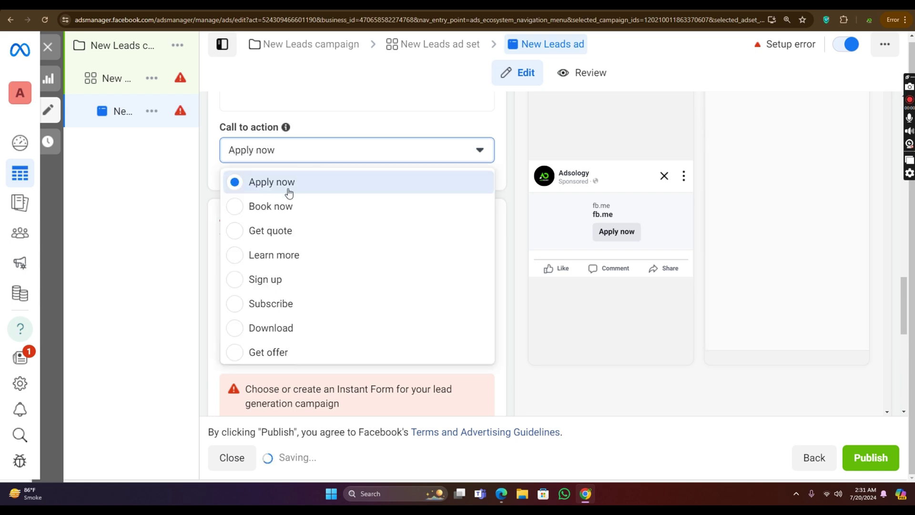
pyautogui.click(282, 231)
pyautogui.click(299, 159)
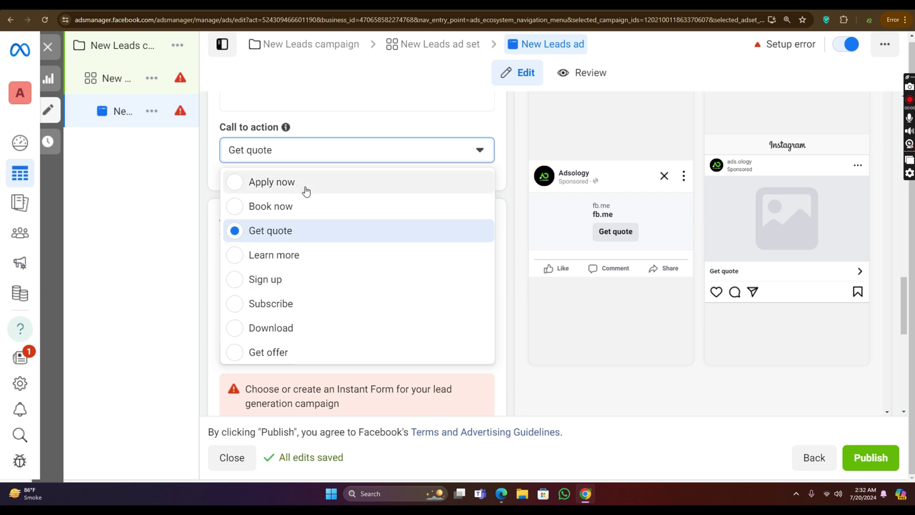
pyautogui.click(367, 91)
pyautogui.scroll(-3, 367, 164)
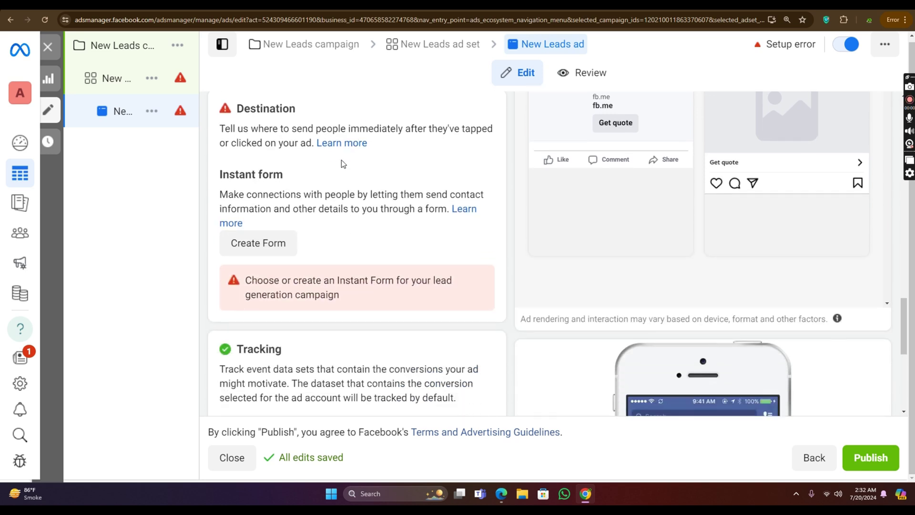
# Step: Start a new instant form and clear its default form name
pyautogui.click(282, 241)
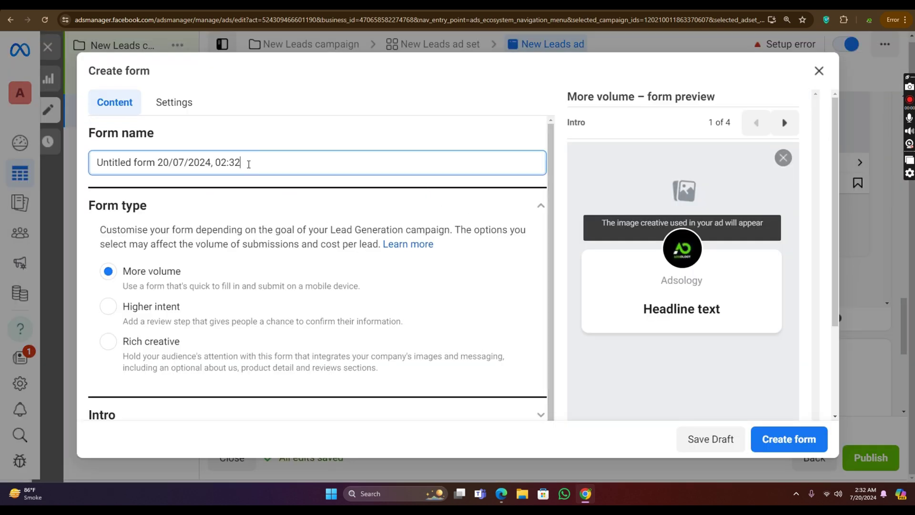
pyautogui.moveTo(248, 163); pyautogui.dragTo(95, 162)
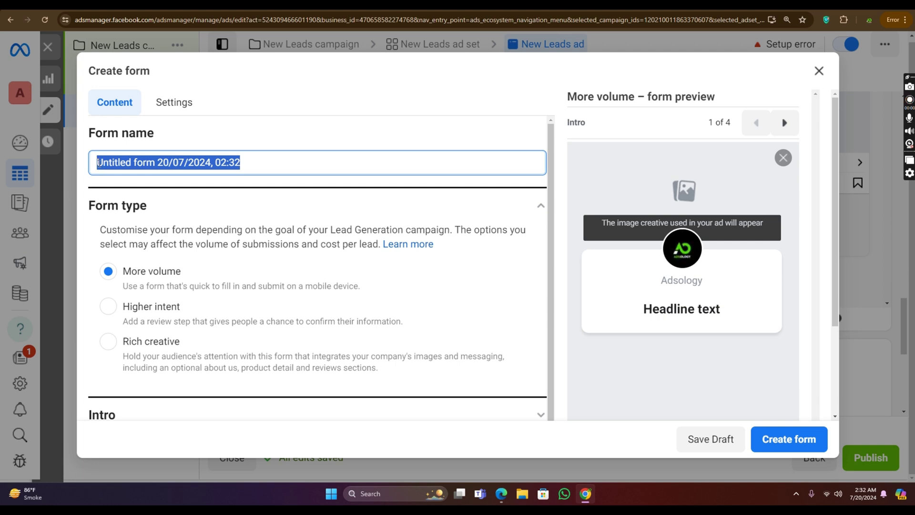
pyautogui.press('BackSpace')
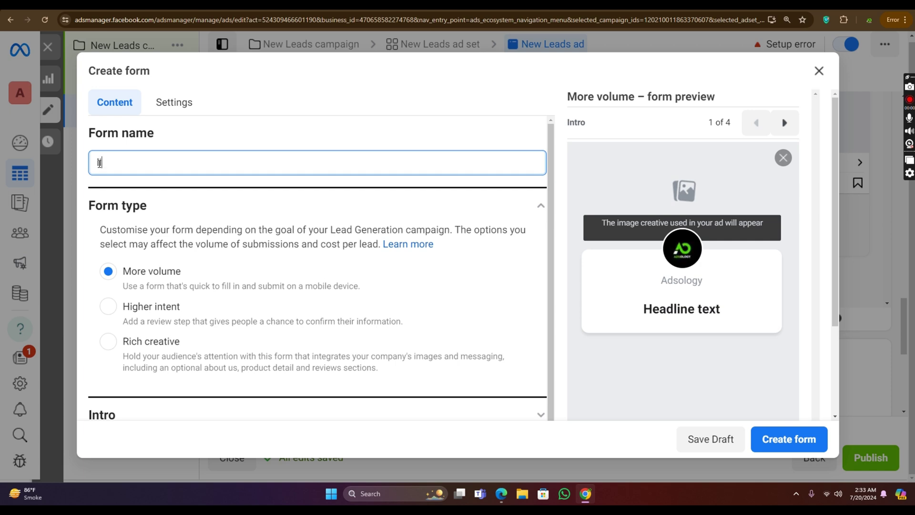
# Step: Name the form 'cat' and attempt to create it, surfacing the missing-detail errors
pyautogui.moveTo(163, 155); pyautogui.dragTo(68, 168)
pyautogui.press('BackSpace')
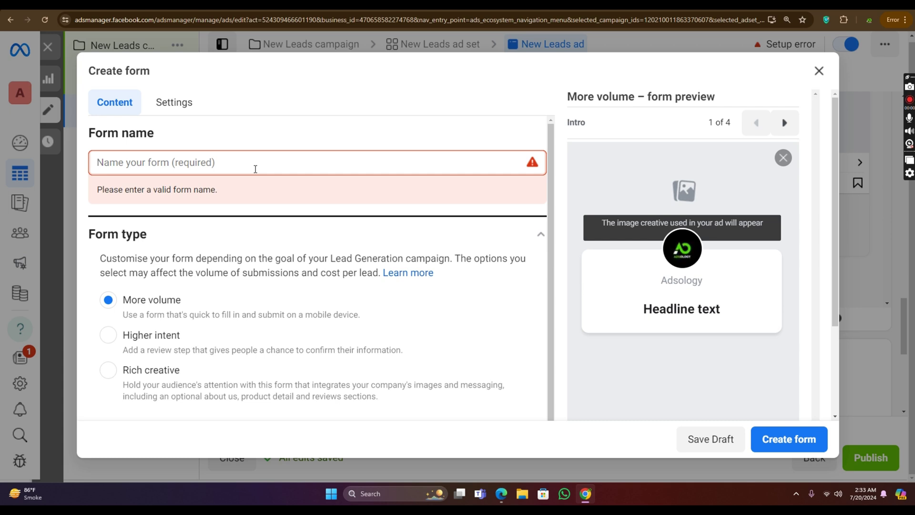
pyautogui.write('cat')
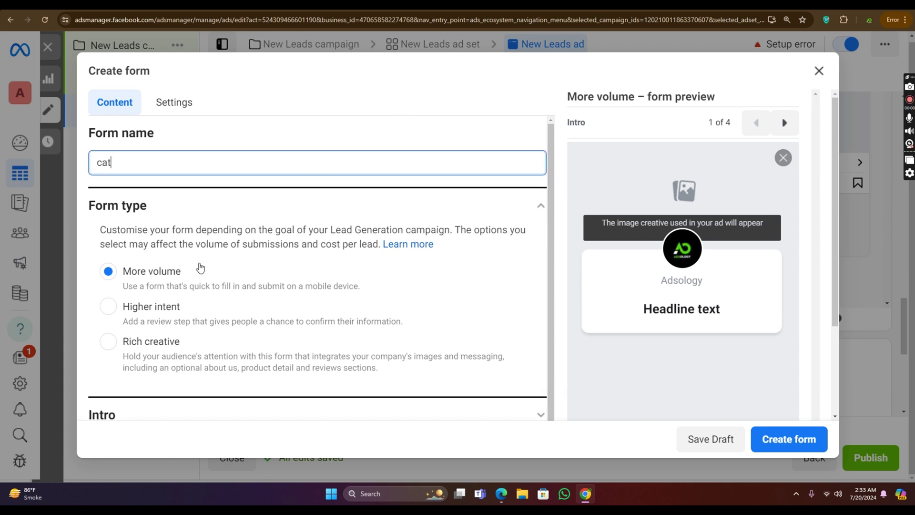
pyautogui.scroll(-3, 200, 268)
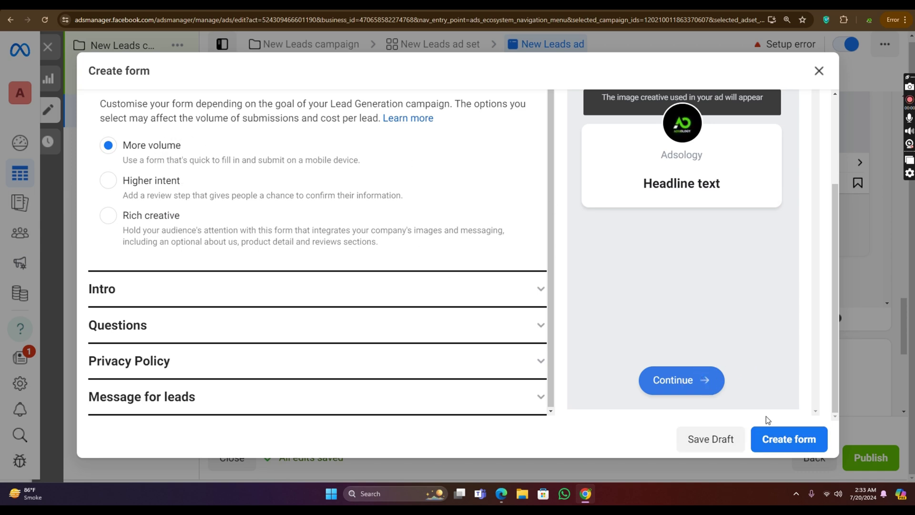
pyautogui.scroll(2, 768, 420)
pyautogui.moveTo(703, 256); pyautogui.dragTo(690, 254)
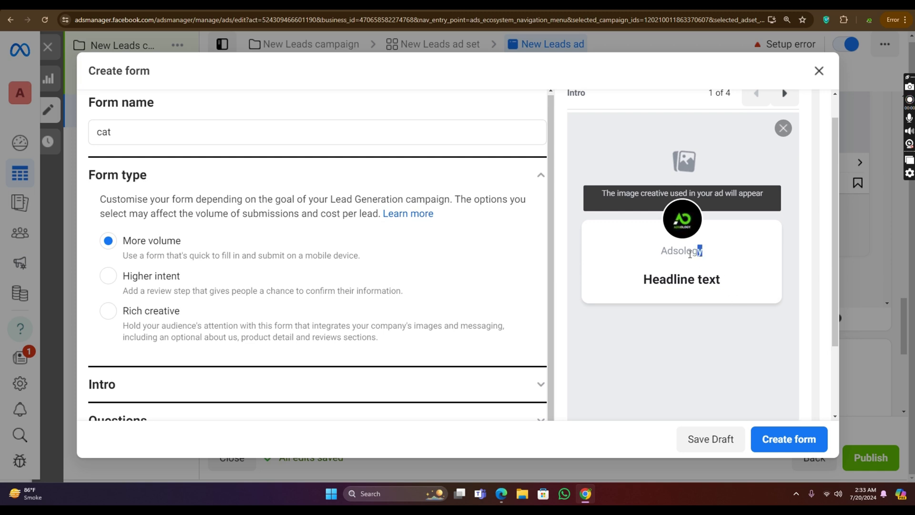
pyautogui.click(793, 439)
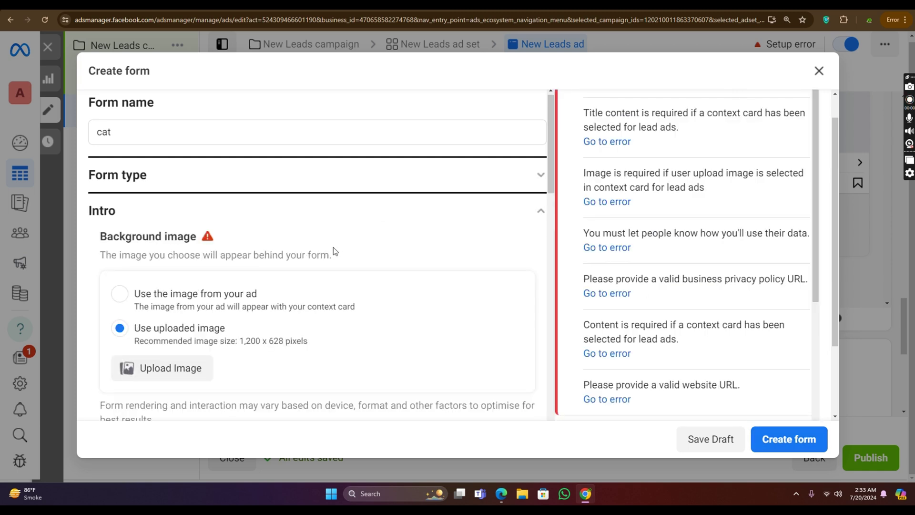
# Step: Upload the 'Get Clients Using Instagram' image as the form's intro background
pyautogui.scroll(-2, 318, 252)
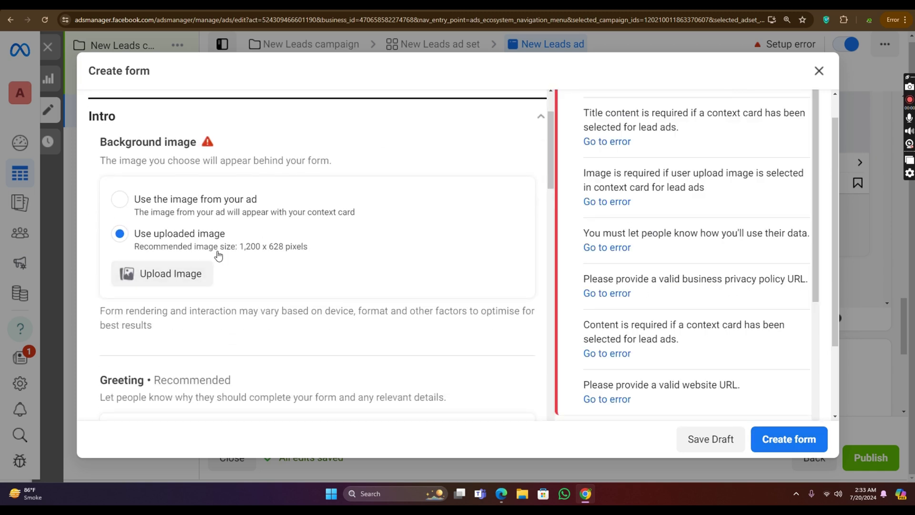
pyautogui.scroll(1, 172, 292)
pyautogui.scroll(-1, 172, 292)
pyautogui.click(171, 281)
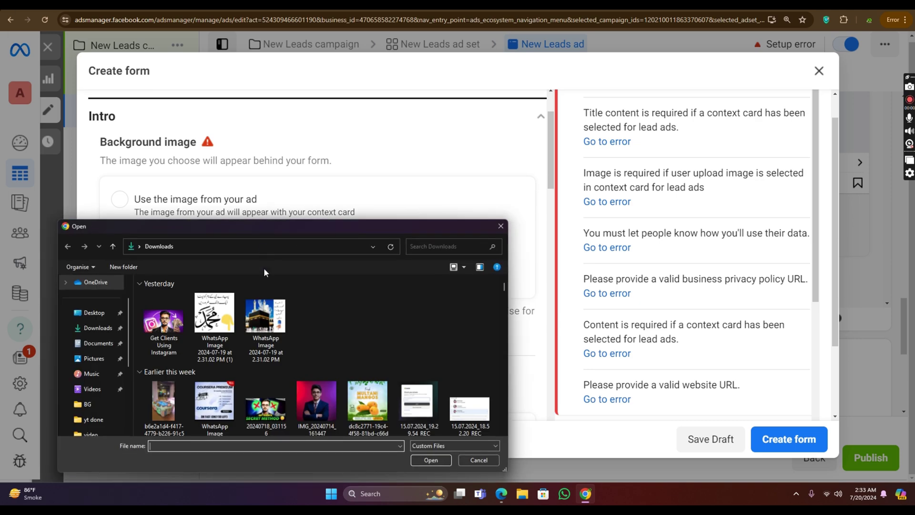
pyautogui.click(191, 331)
pyautogui.click(431, 460)
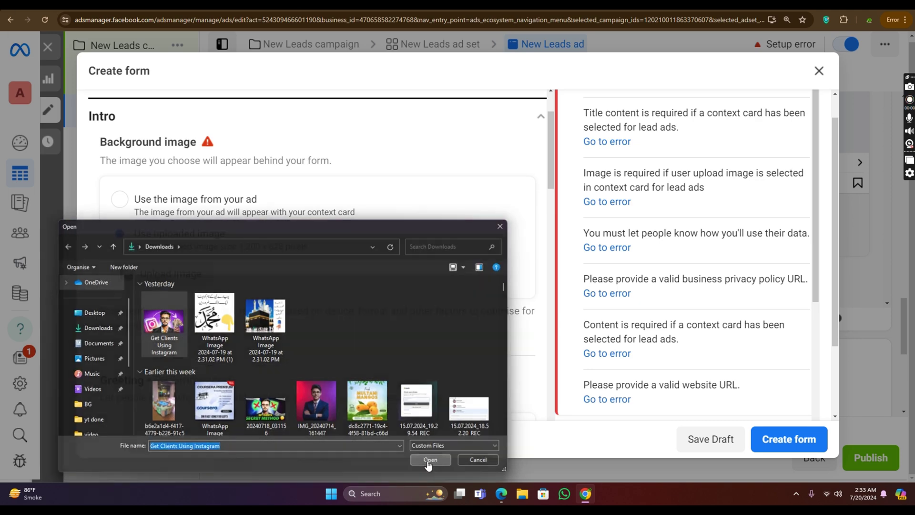
# Step: Move into the Greeting Headline and Description fields of the intro section
pyautogui.scroll(-3, 304, 290)
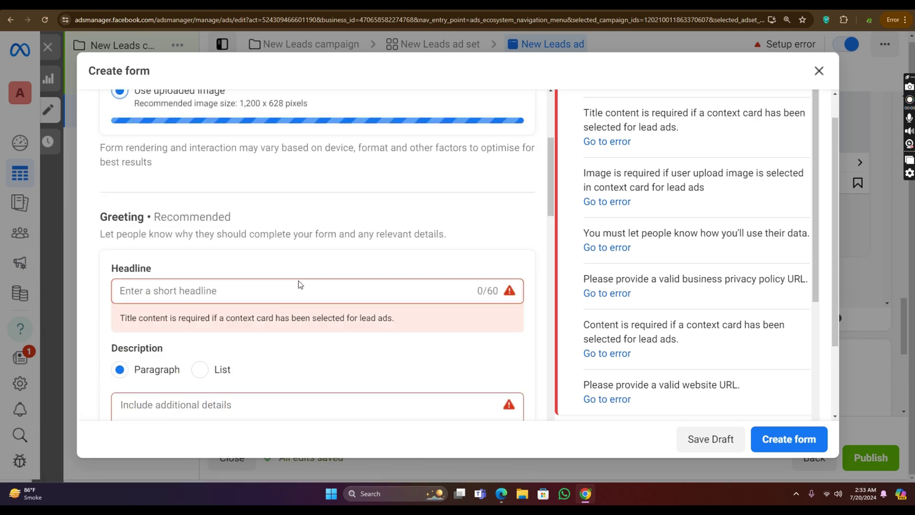
pyautogui.click(275, 292)
pyautogui.scroll(-4, 225, 286)
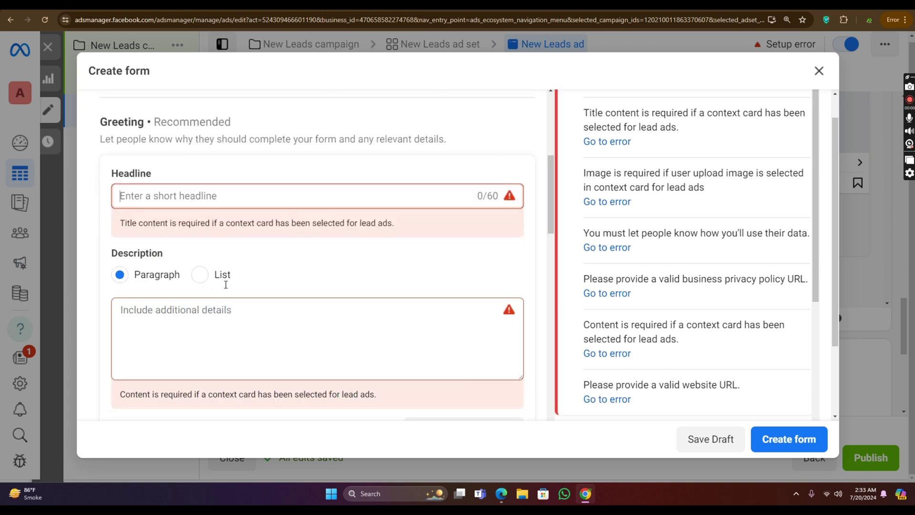
pyautogui.click(202, 222)
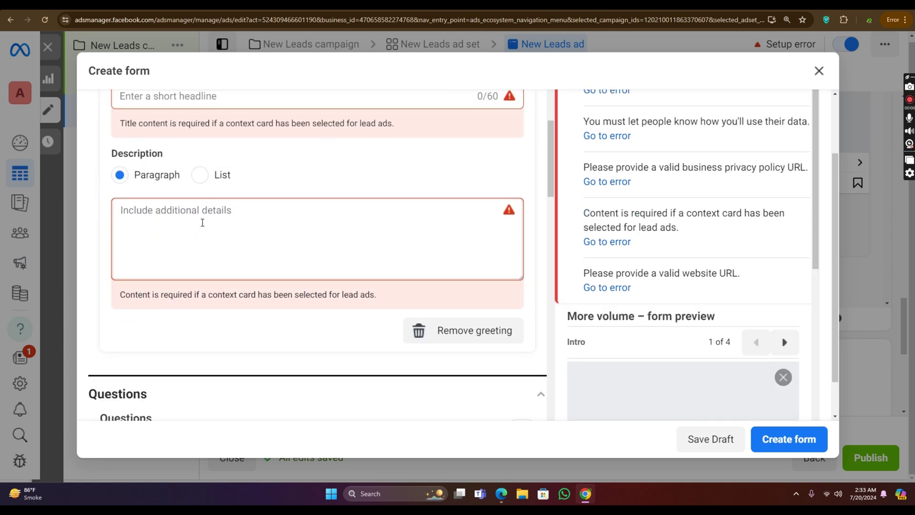
pyautogui.scroll(-2, 347, 243)
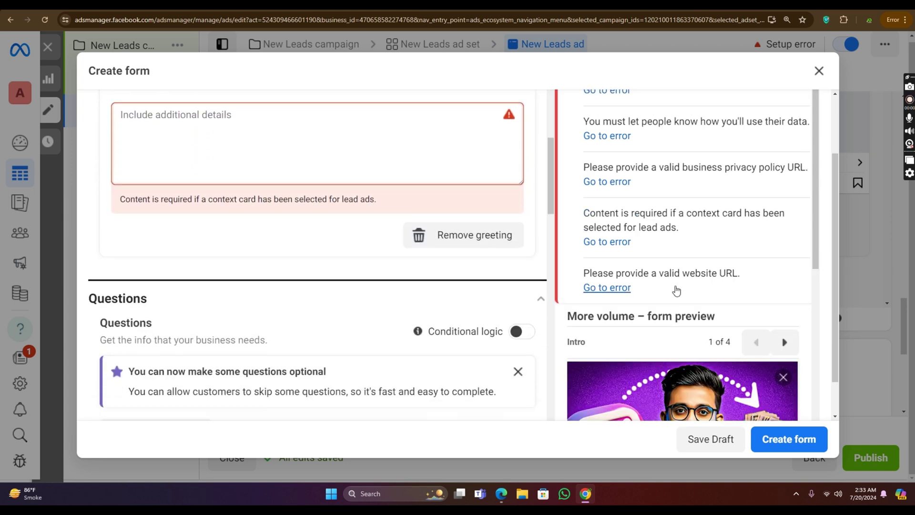
pyautogui.scroll(-4, 681, 301)
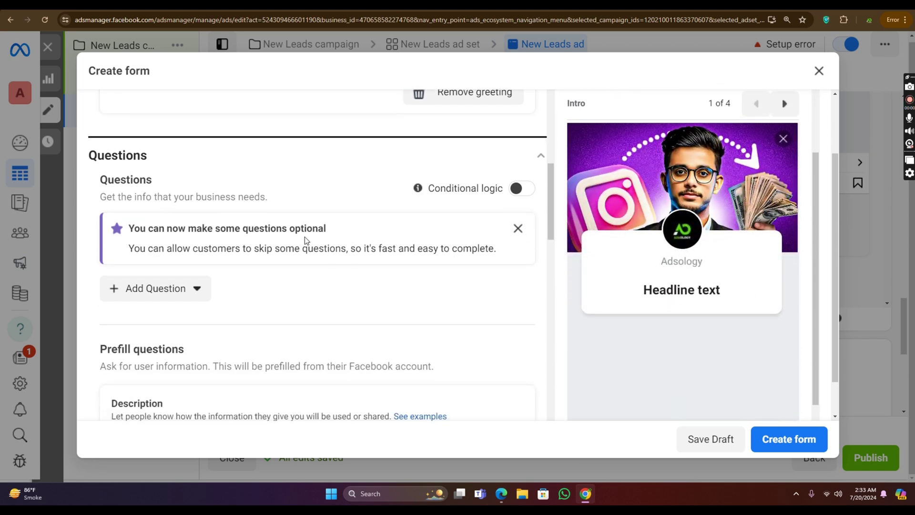
# Step: Enter 'sss' as the prefill questions description
pyautogui.scroll(-2, 224, 343)
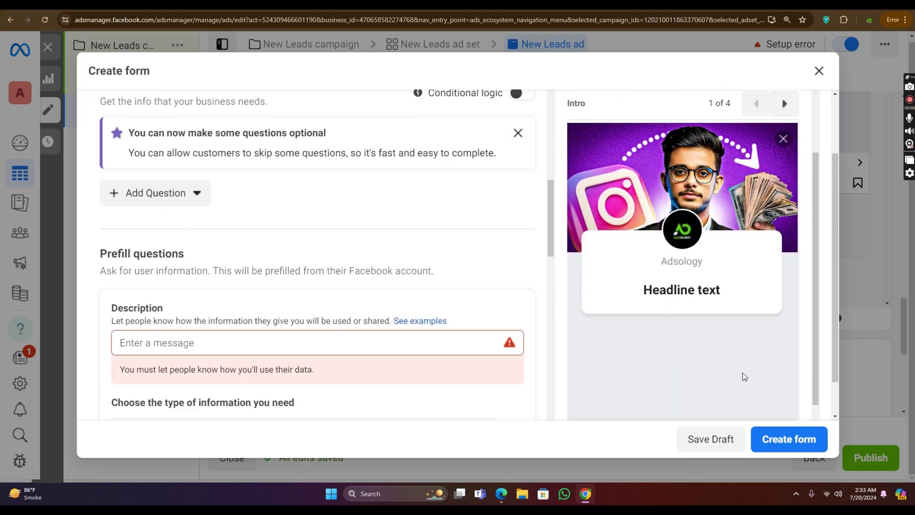
pyautogui.scroll(-3, 742, 376)
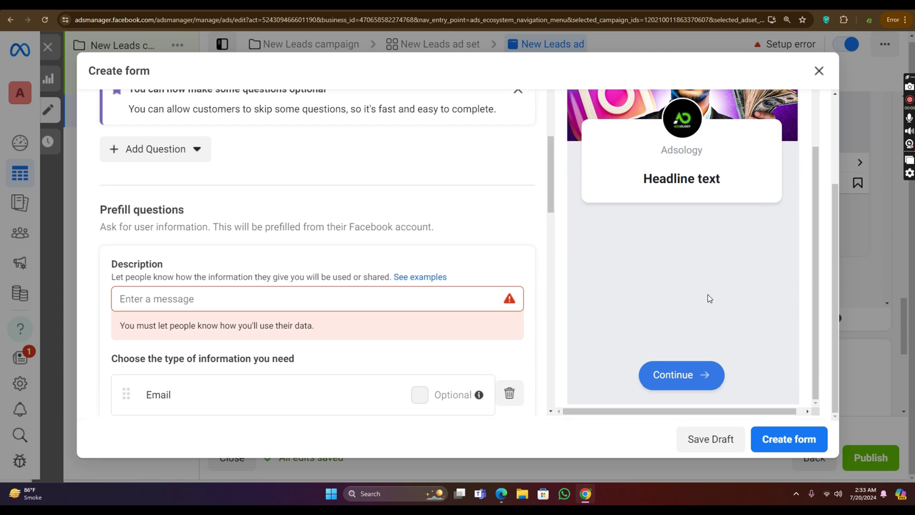
pyautogui.click(378, 294)
pyautogui.write('s')
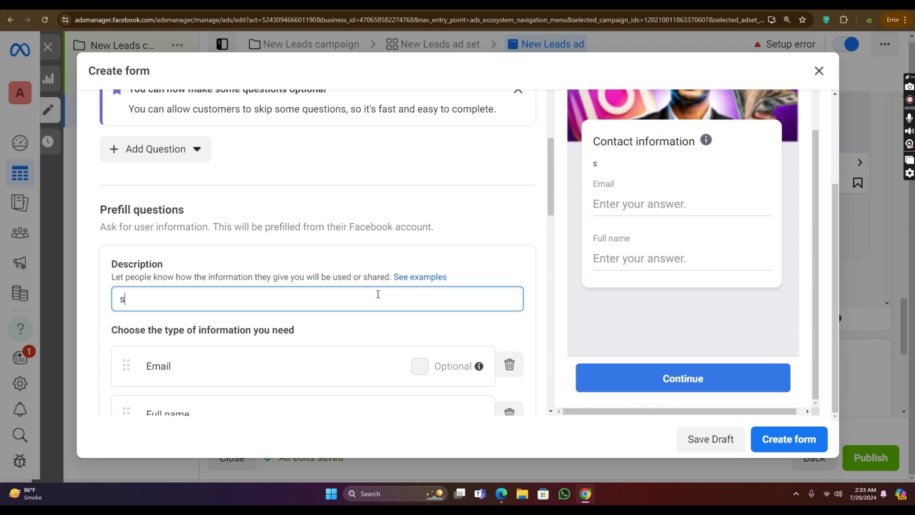
pyautogui.write('ss')
pyautogui.moveTo(619, 167); pyautogui.dragTo(596, 166)
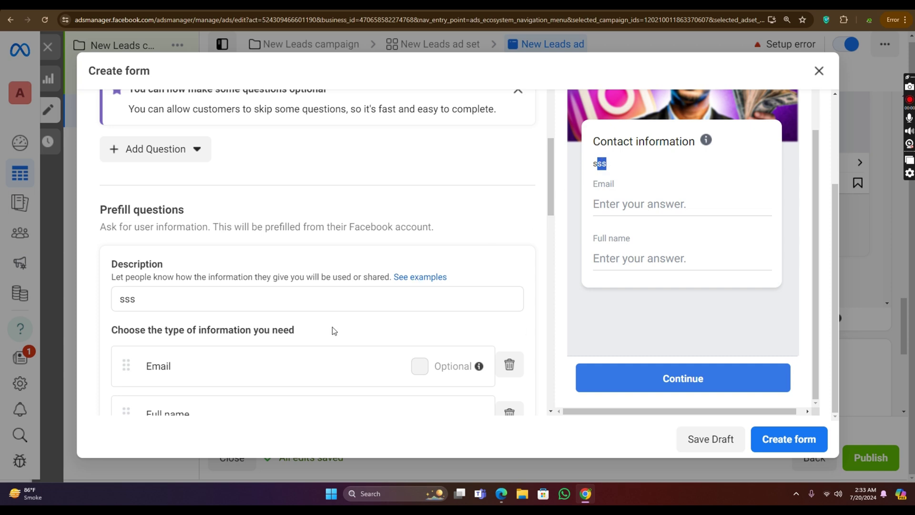
pyautogui.click(415, 365)
pyautogui.scroll(-2, 426, 368)
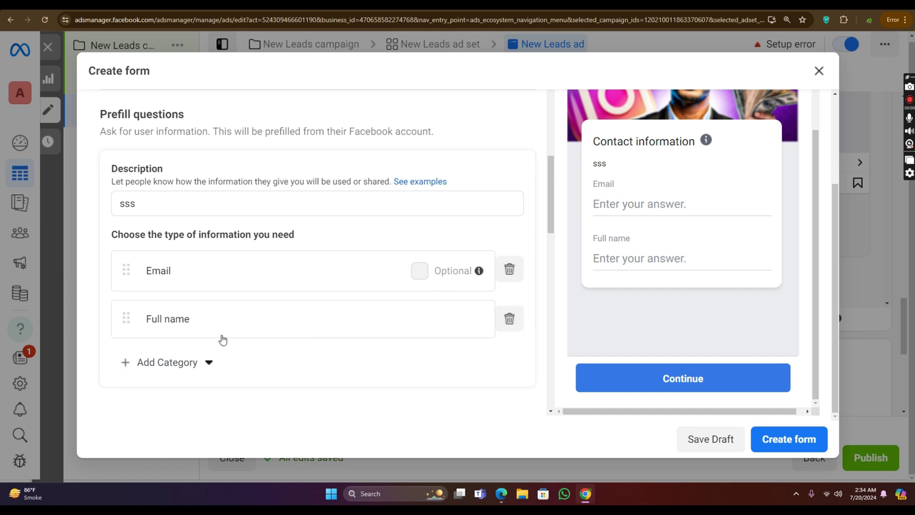
# Step: Add a Phone number question from Contact fields and remove the Email question
pyautogui.click(184, 362)
pyautogui.moveTo(209, 236)
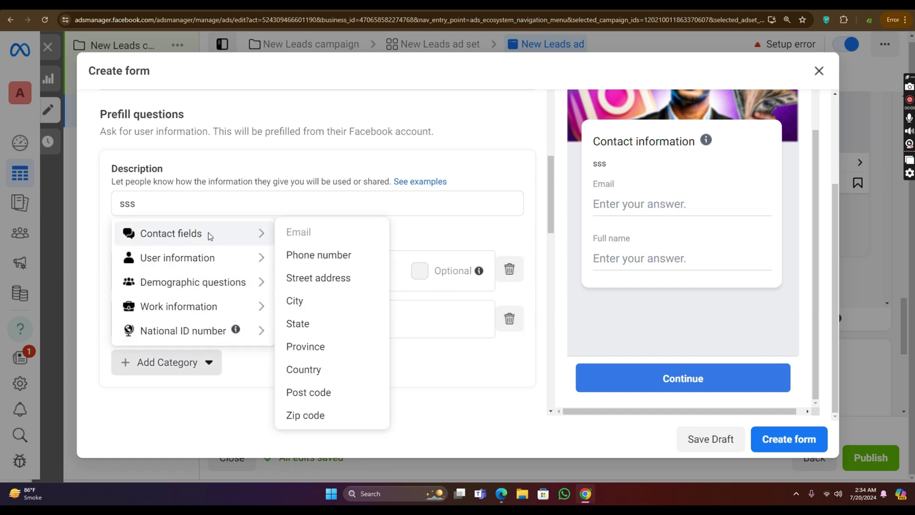
pyautogui.click(290, 255)
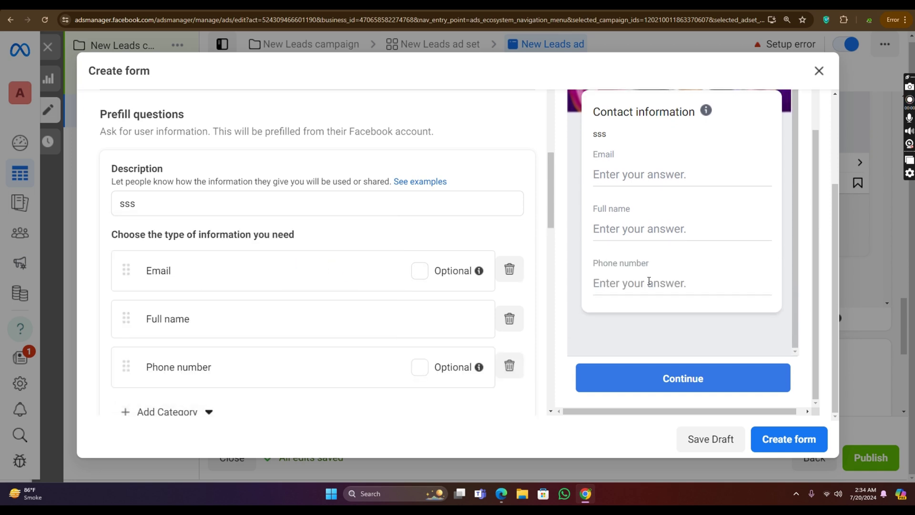
pyautogui.click(509, 270)
pyautogui.scroll(2, 411, 261)
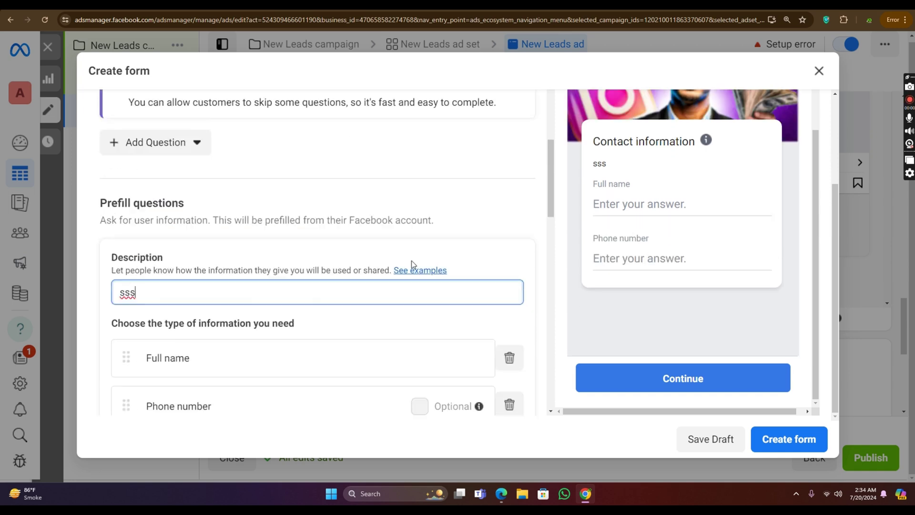
pyautogui.scroll(8, 334, 286)
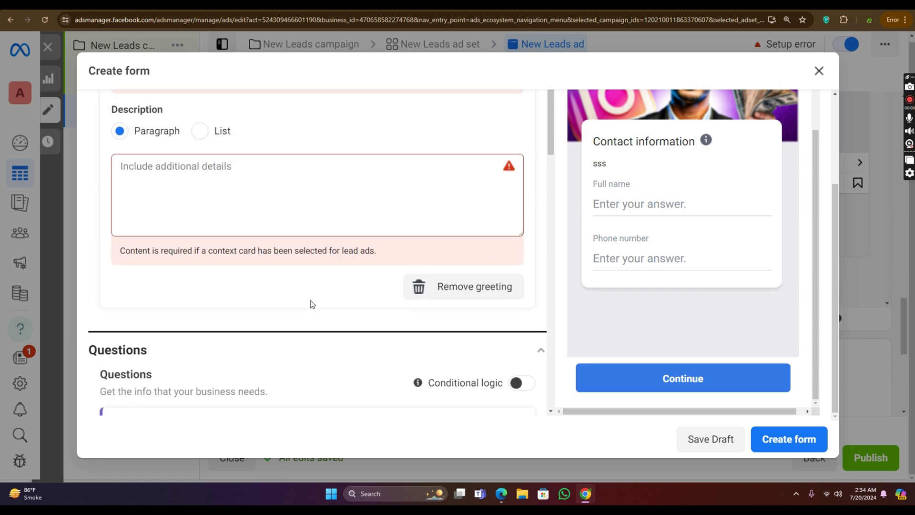
pyautogui.scroll(2, 310, 303)
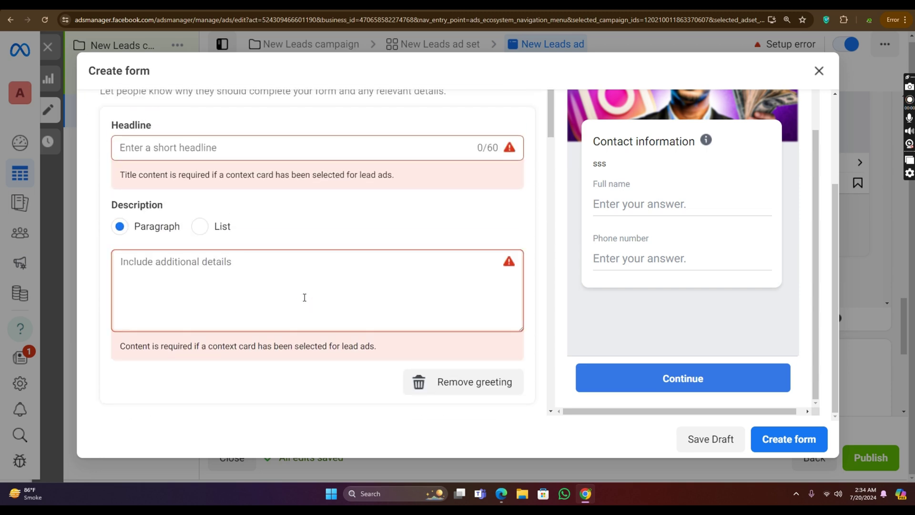
pyautogui.scroll(6, 315, 276)
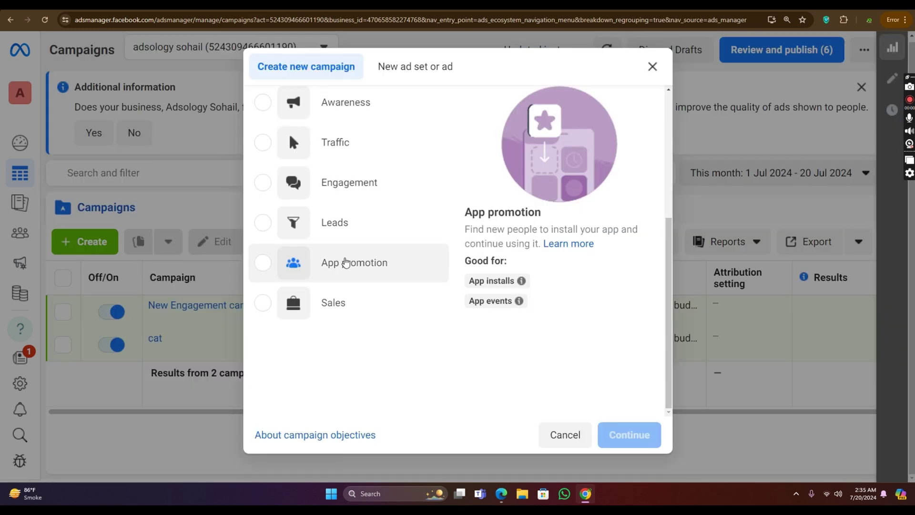
# Step: Begin an App promotion campaign using the Manual app promotion setup
pyautogui.click(346, 261)
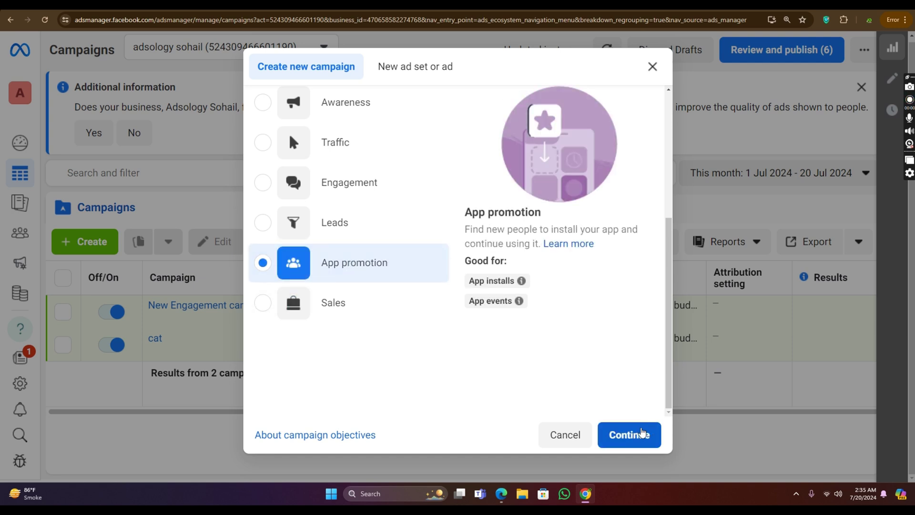
pyautogui.click(630, 434)
pyautogui.click(645, 393)
# Step: Create the manual App promotion draft and review its ad set and ad
pyautogui.click(638, 418)
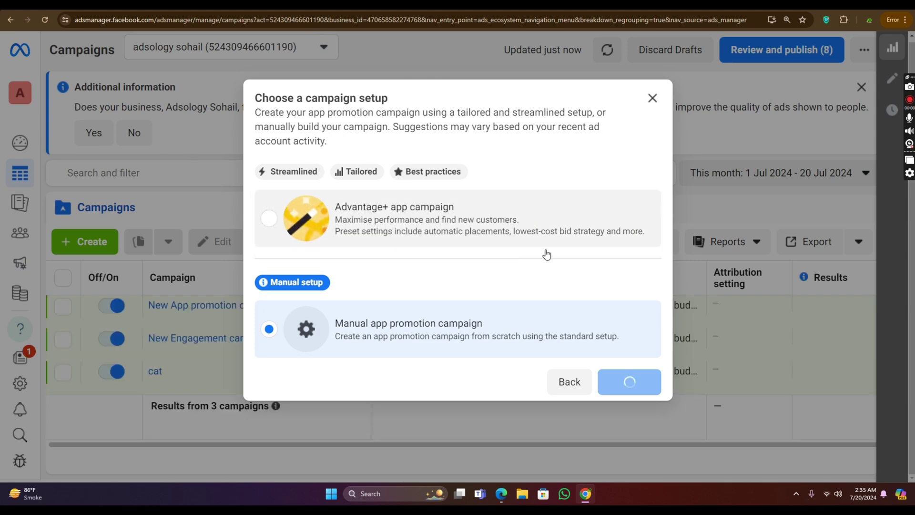
pyautogui.scroll(-8, 419, 180)
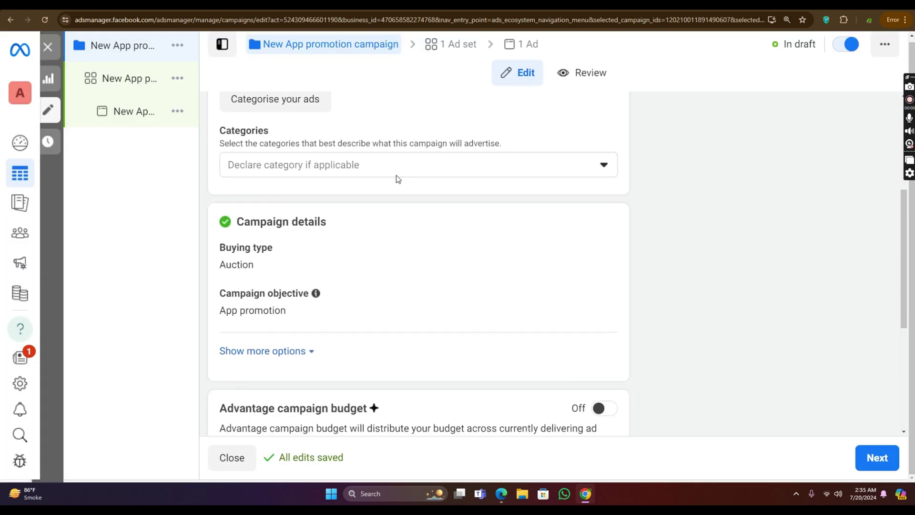
pyautogui.click(129, 78)
pyautogui.click(142, 115)
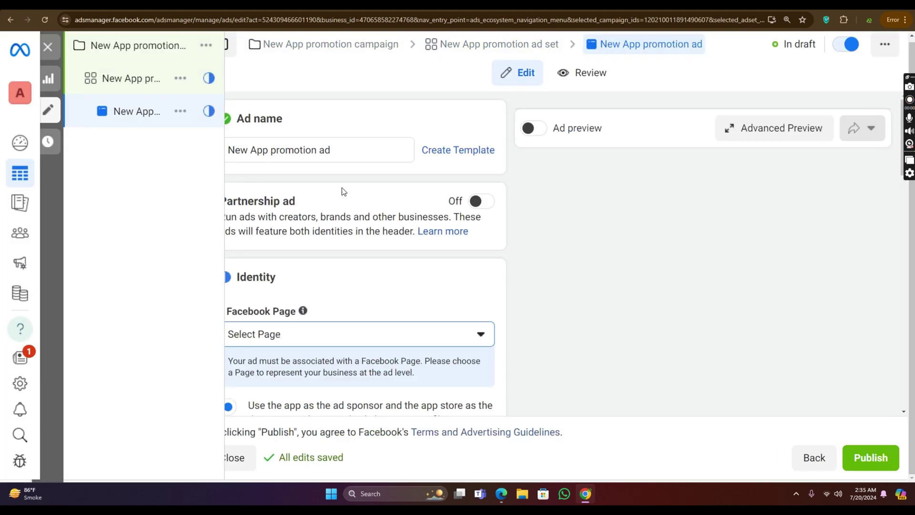
pyautogui.scroll(-6, 320, 181)
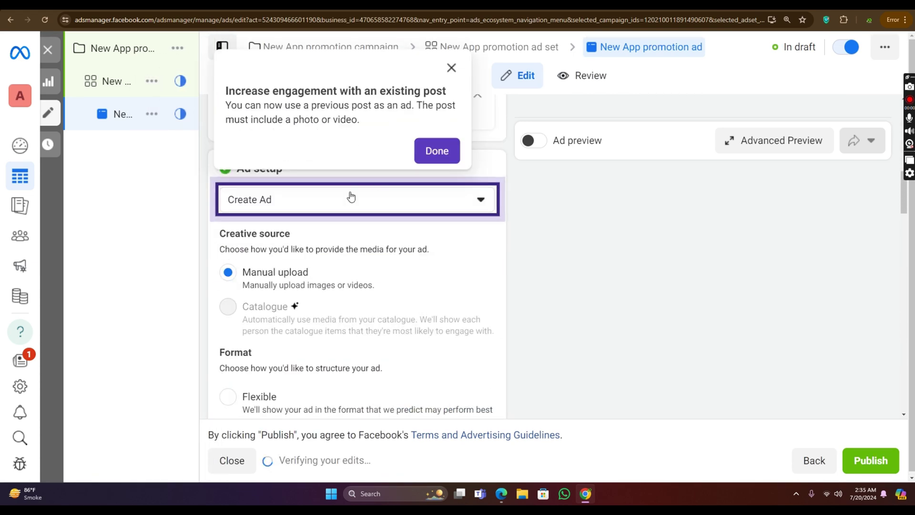
pyautogui.click(451, 67)
pyautogui.scroll(-8, 334, 238)
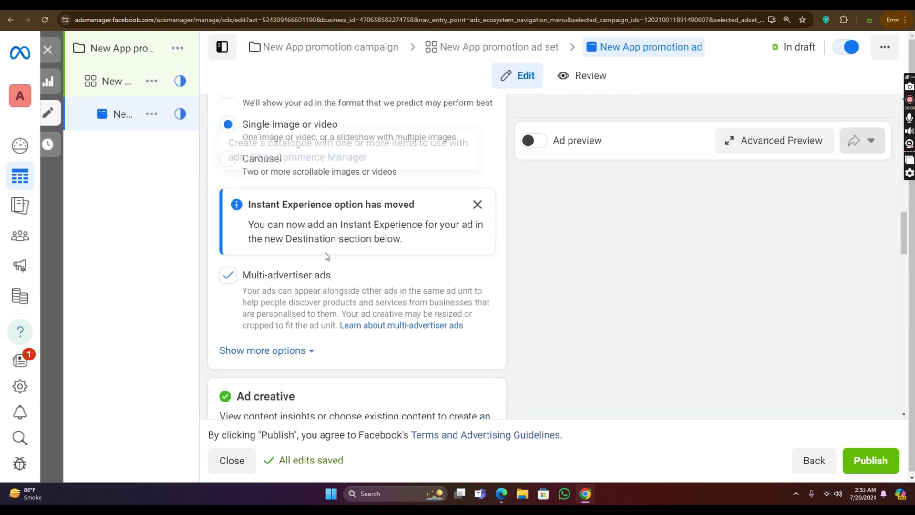
pyautogui.scroll(-2, 346, 286)
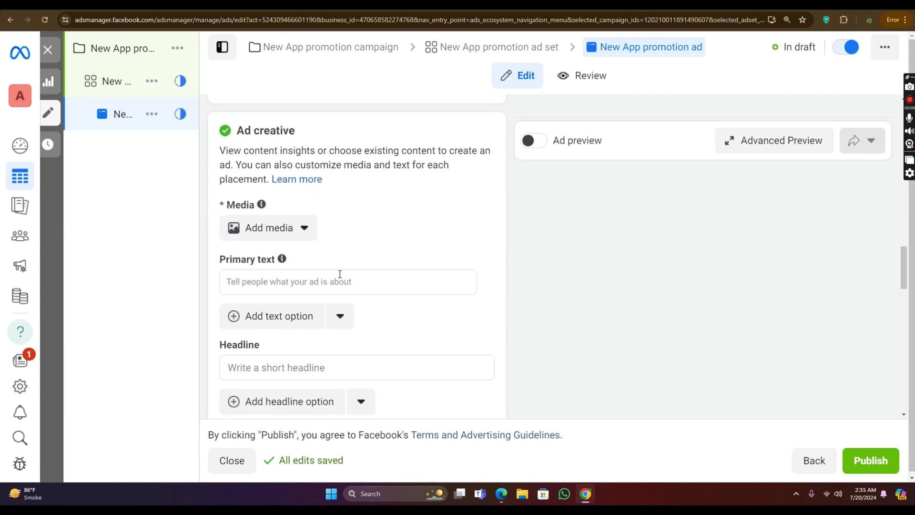
# Step: Delete the New App promotion campaign draft and confirm the deletion
pyautogui.click(181, 55)
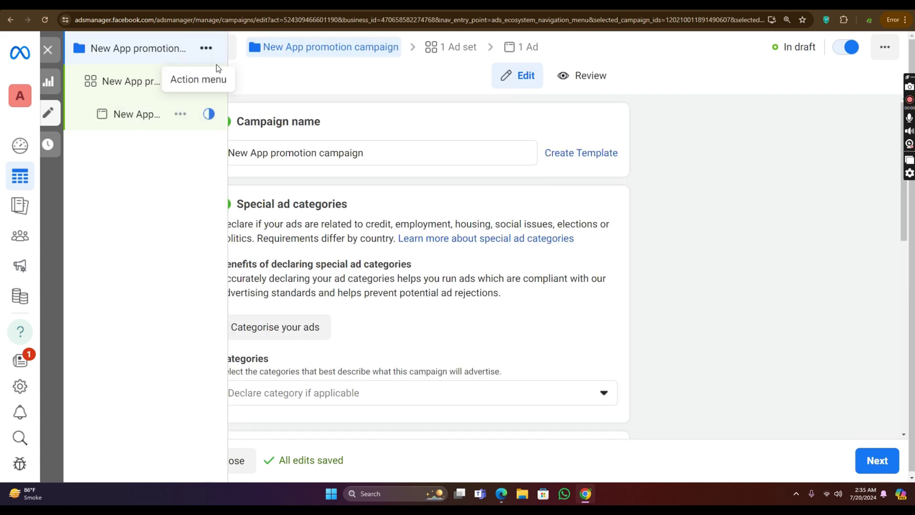
pyautogui.click(205, 49)
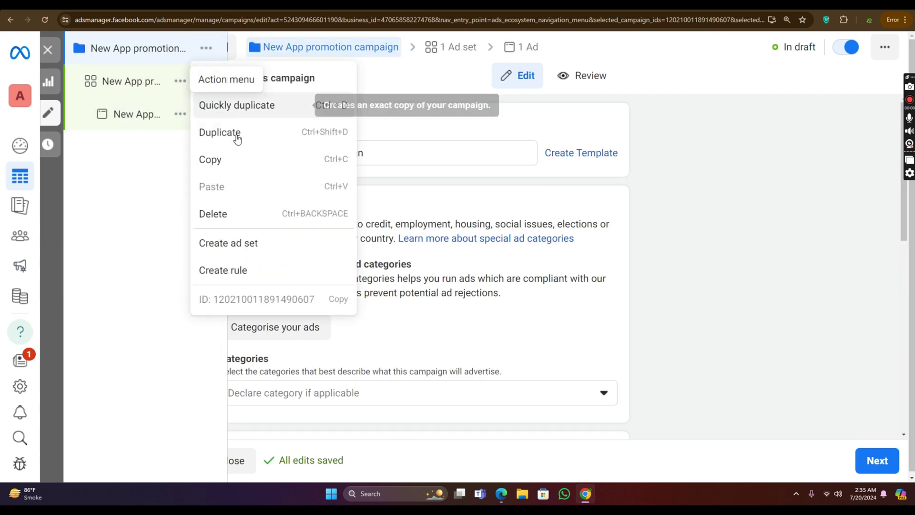
pyautogui.click(250, 215)
pyautogui.click(575, 227)
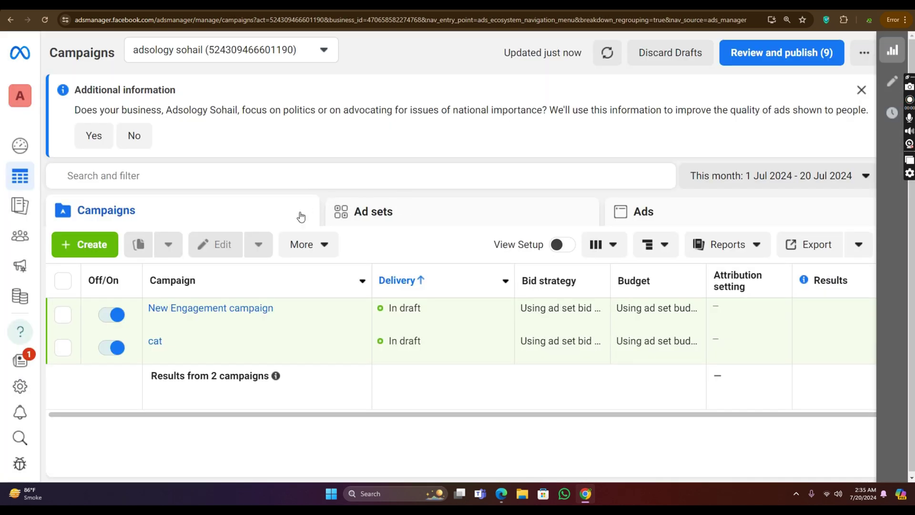
# Step: Create a manual Sales campaign draft, 'New Sales campaign', and select its name
pyautogui.click(110, 244)
pyautogui.scroll(-5, 353, 305)
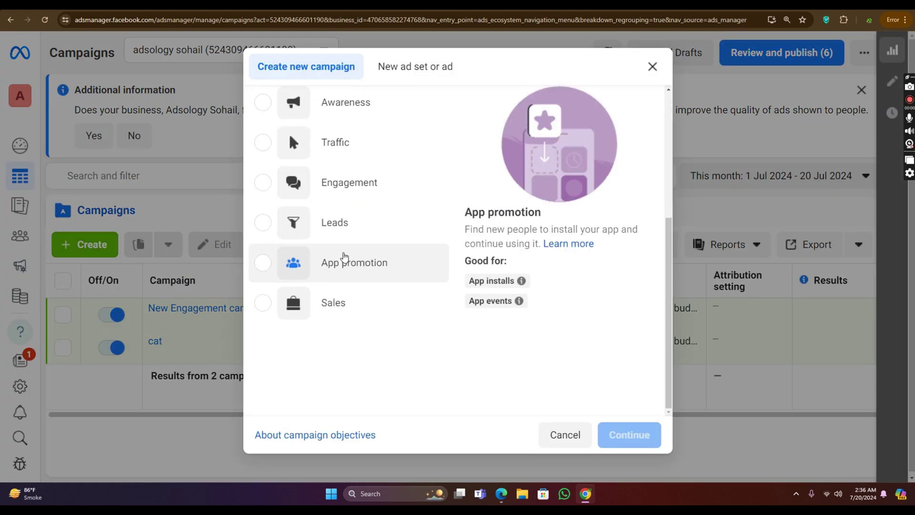
pyautogui.click(364, 297)
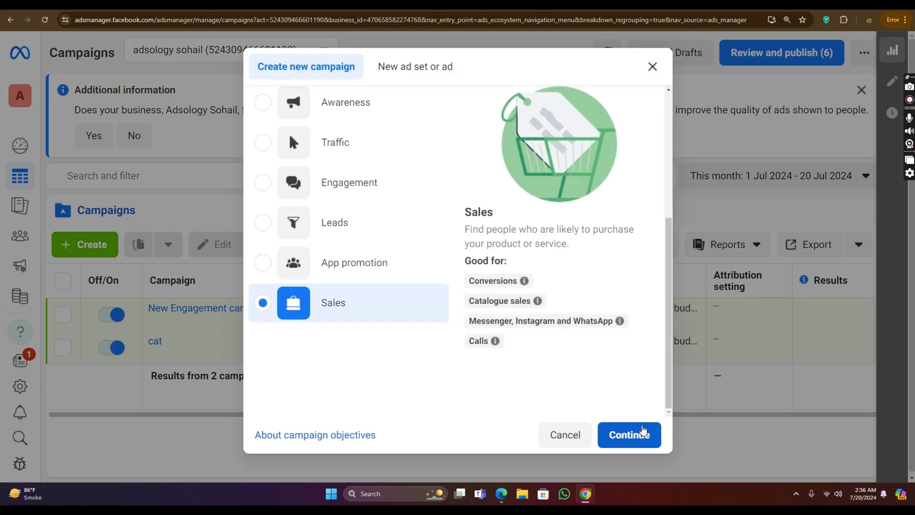
pyautogui.click(630, 435)
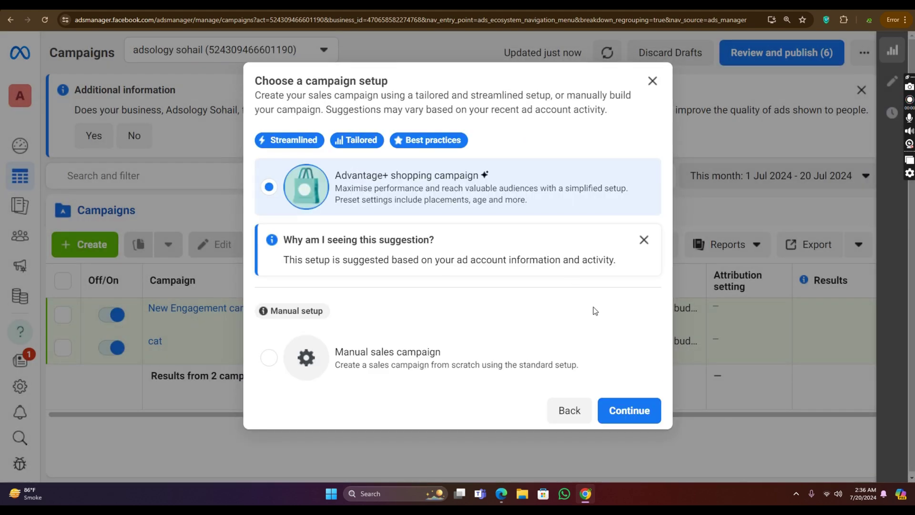
pyautogui.click(585, 360)
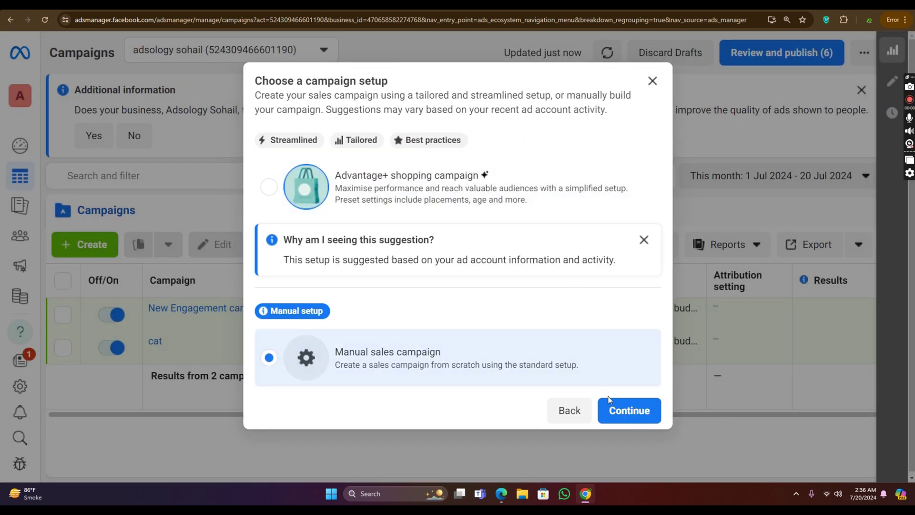
pyautogui.click(624, 413)
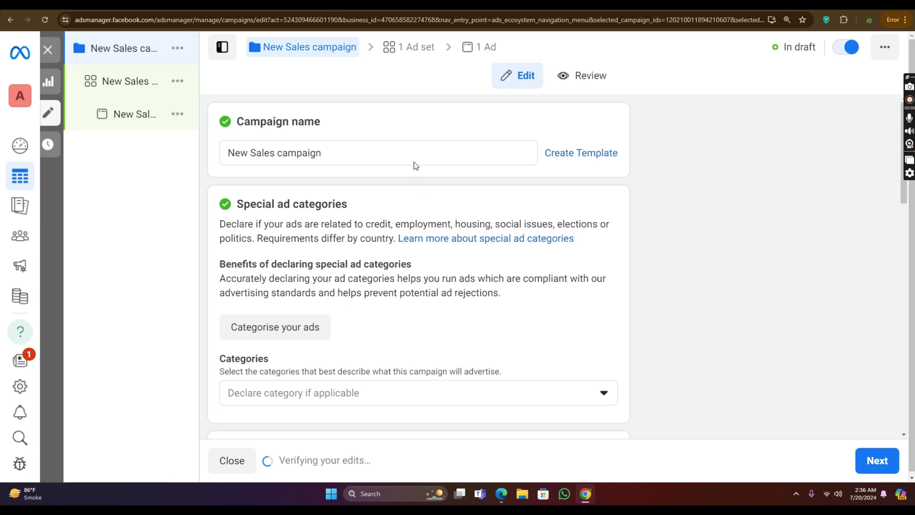
pyautogui.moveTo(393, 153); pyautogui.dragTo(207, 157)
# Step: Check the special ad Categories dropdown on the New Sales campaign and close it
pyautogui.scroll(-5, 435, 176)
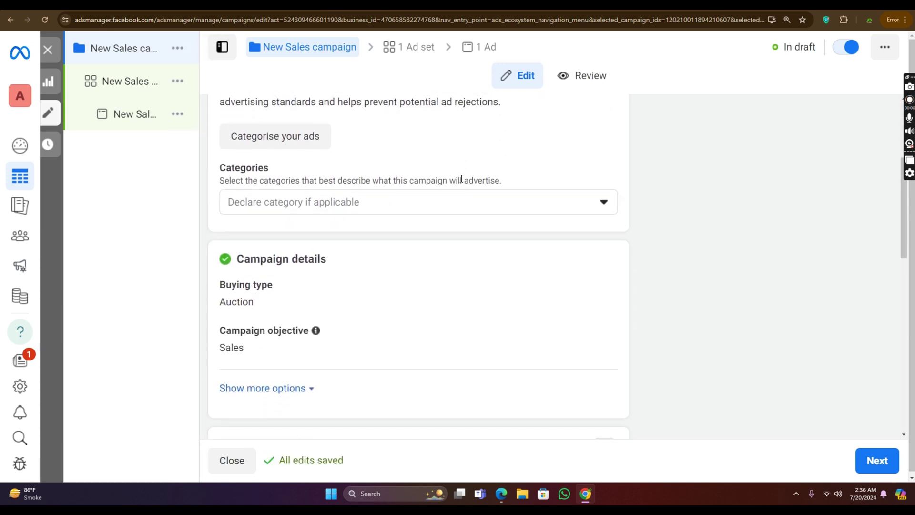
pyautogui.click(425, 152)
pyautogui.scroll(5, 431, 153)
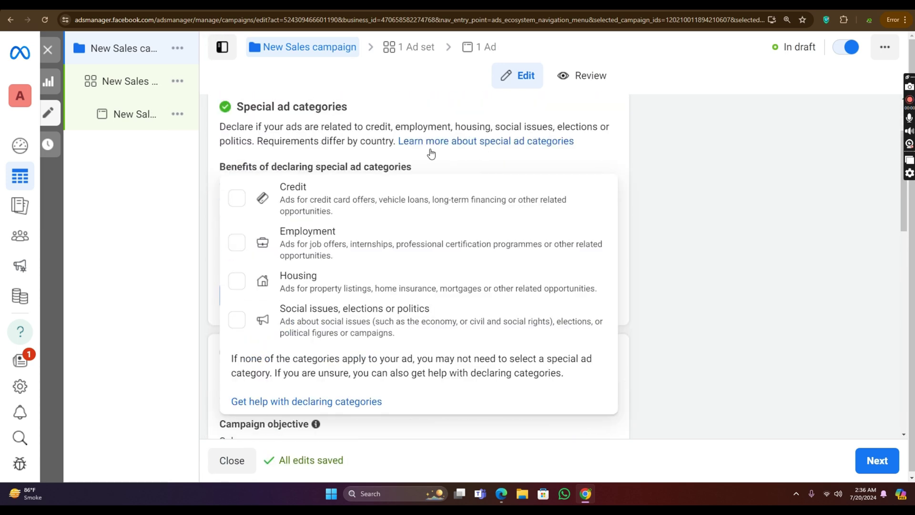
pyautogui.click(431, 149)
pyautogui.click(434, 130)
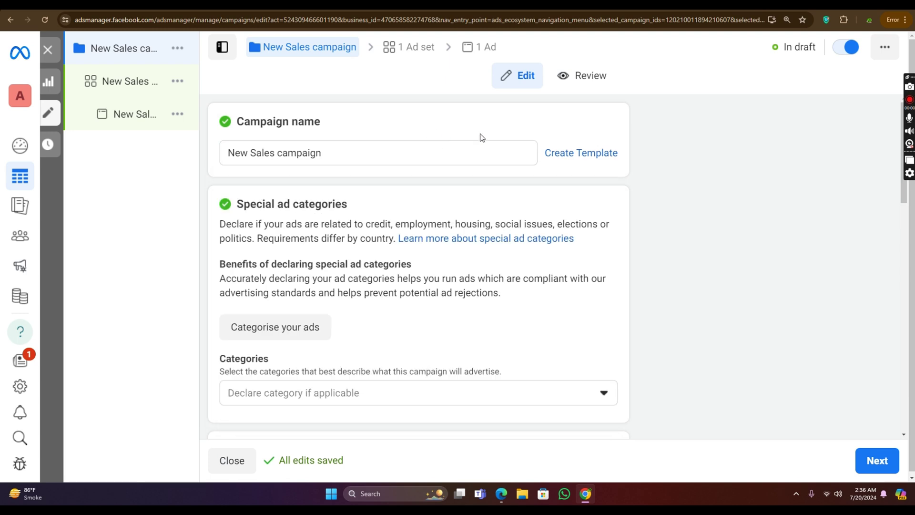
# Step: Start creating a product catalogue from the Advantage+ catalog ads card
pyautogui.scroll(-4, 484, 141)
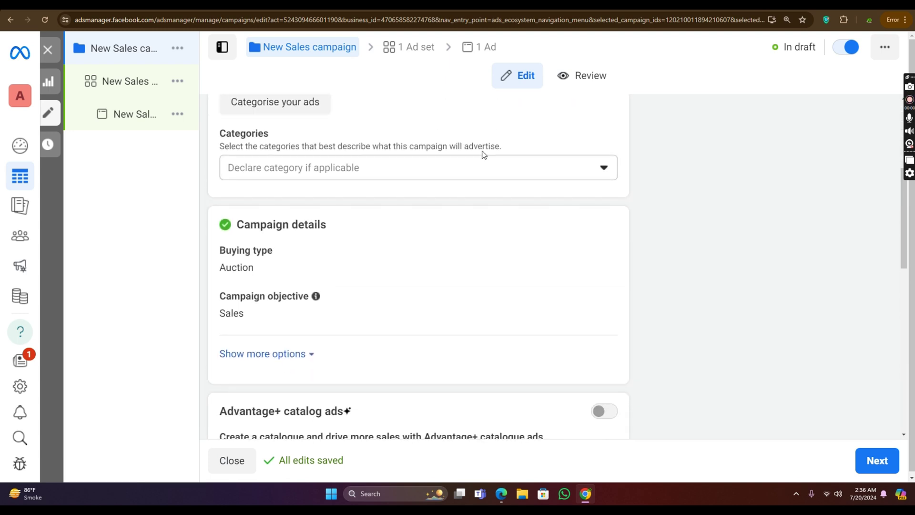
pyautogui.scroll(5, 477, 150)
pyautogui.scroll(-5, 448, 147)
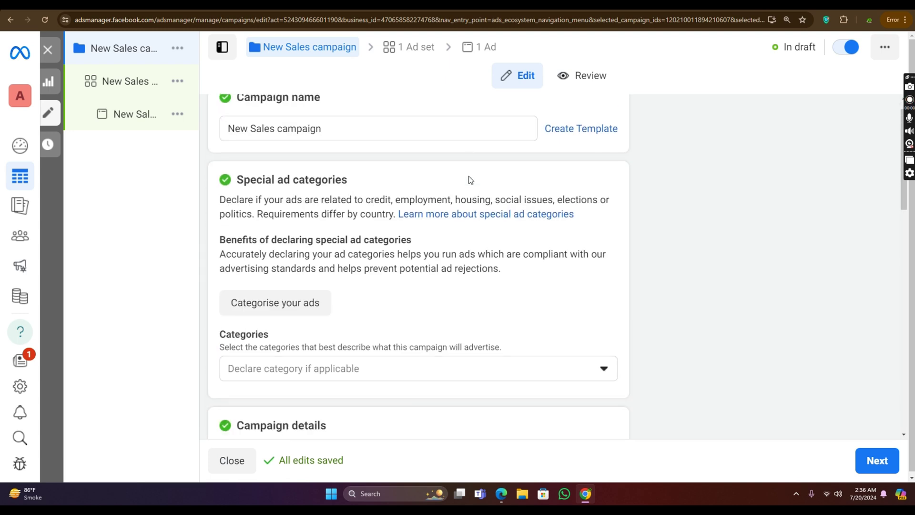
pyautogui.scroll(-5, 402, 172)
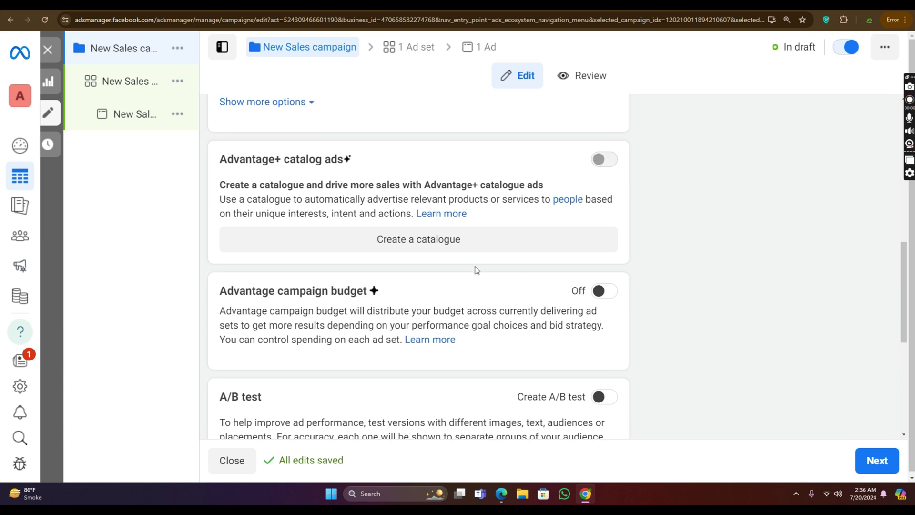
pyautogui.click(471, 245)
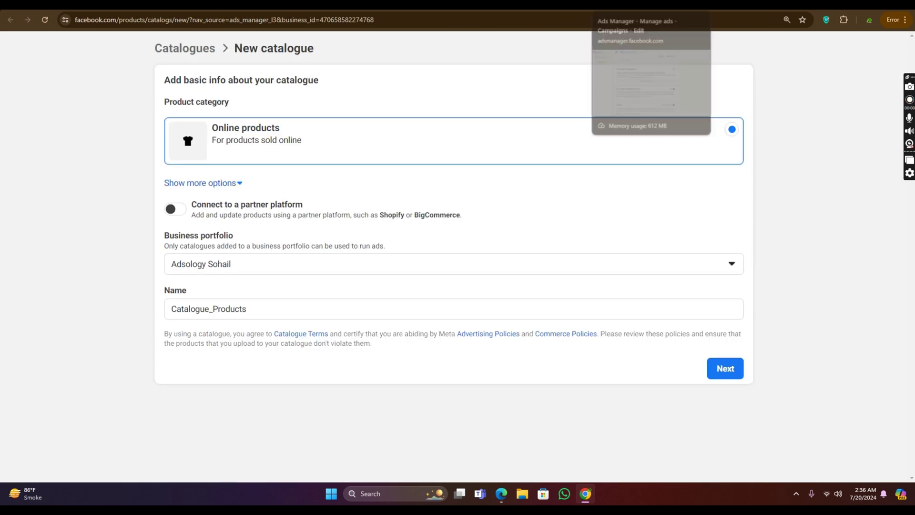
# Step: Return to the New Sales campaign editor in the Ads Manager browser tab
pyautogui.click(620, 5)
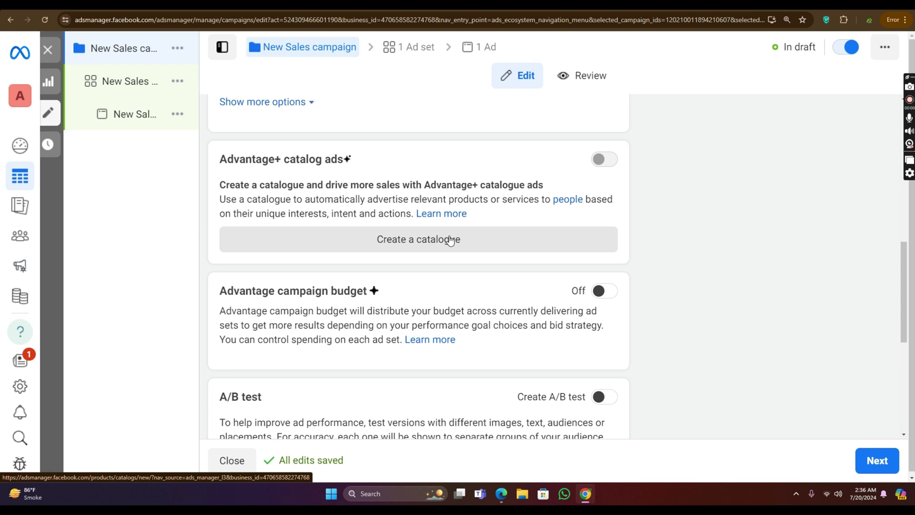
# Step: Review the New Sales campaign settings, then proceed to the New Sales ad set editor
pyautogui.scroll(7, 396, 195)
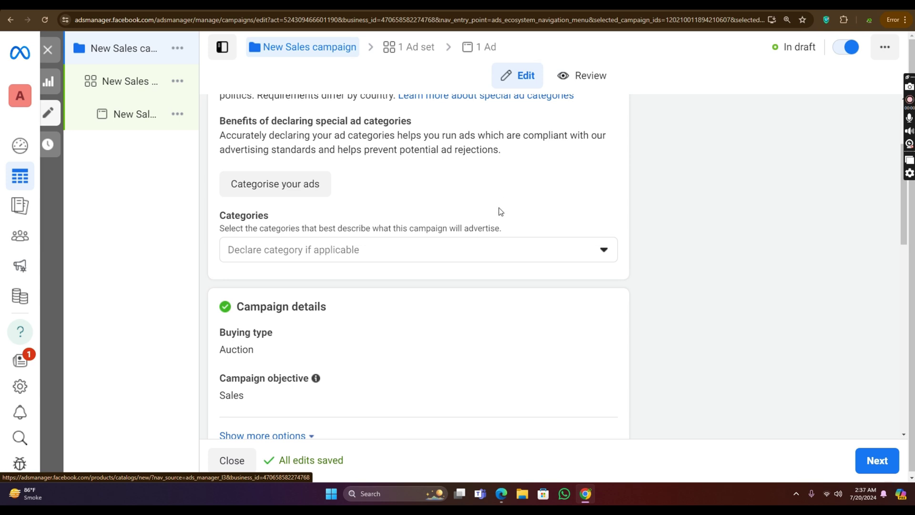
pyautogui.scroll(3, 500, 211)
pyautogui.click(368, 148)
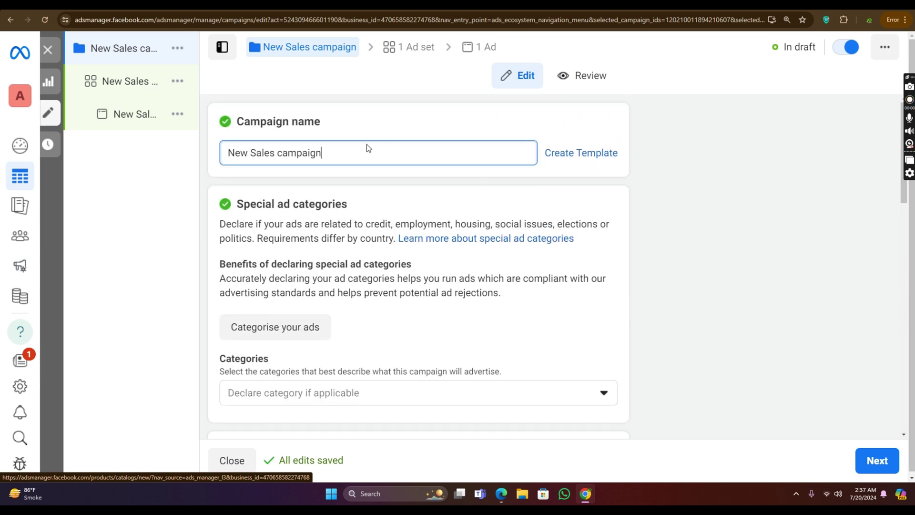
pyautogui.moveTo(367, 148); pyautogui.dragTo(215, 151)
pyautogui.scroll(-4, 353, 148)
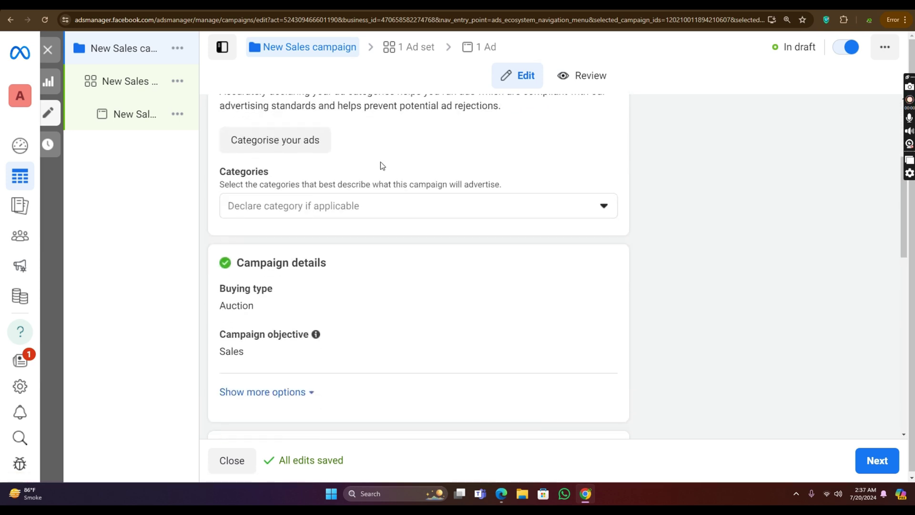
pyautogui.scroll(-6, 381, 164)
pyautogui.scroll(-6, 411, 144)
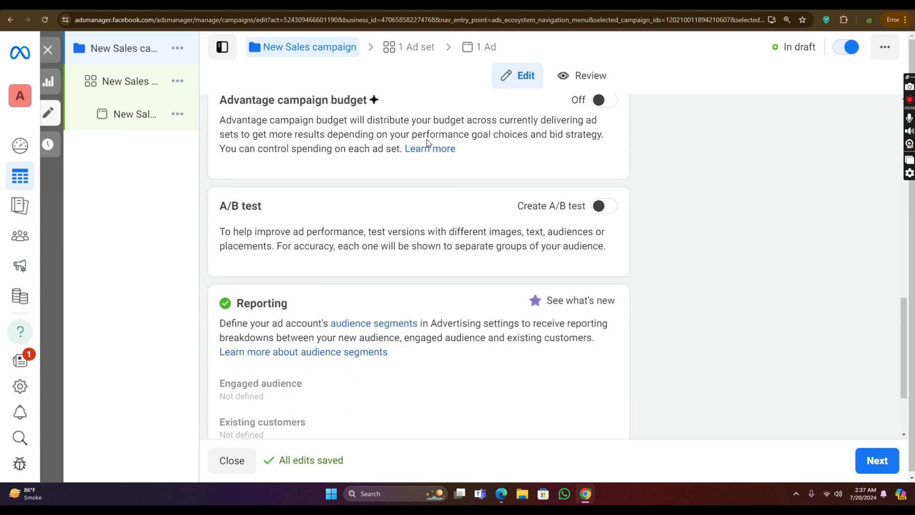
pyautogui.scroll(2, 485, 164)
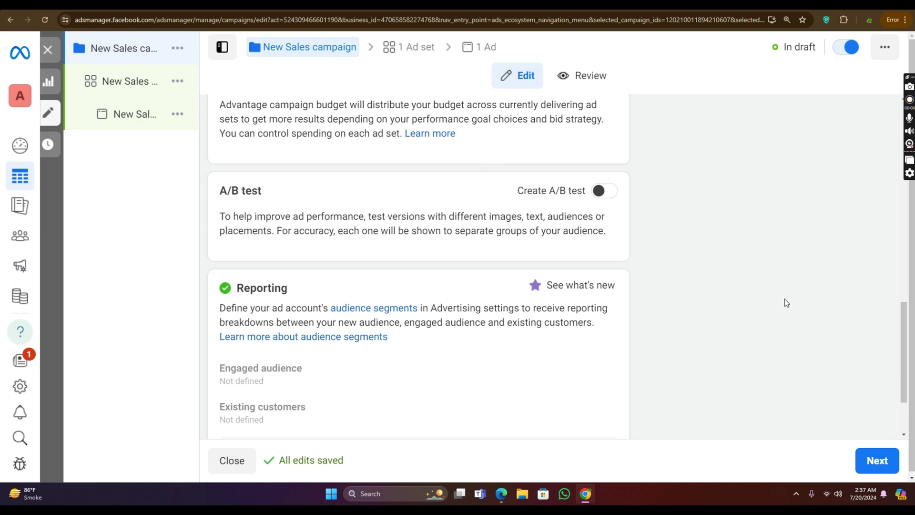
pyautogui.click(874, 461)
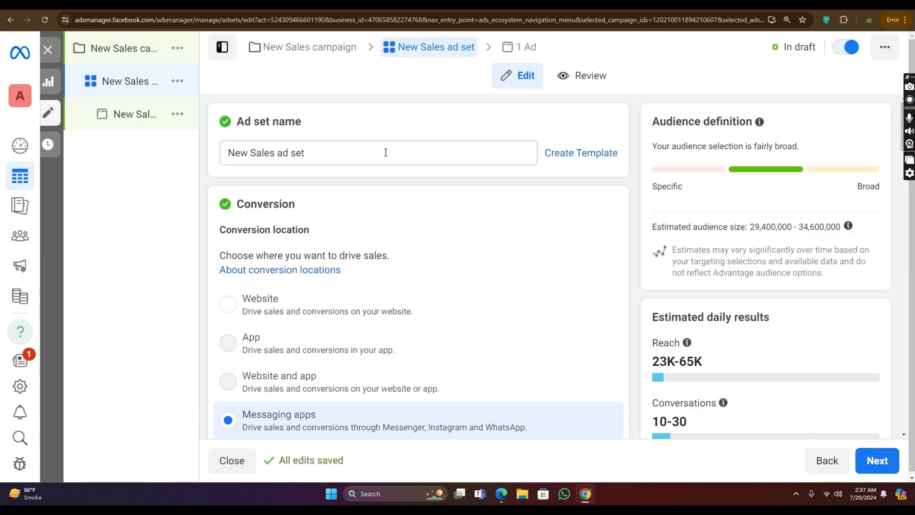
# Step: Select the ad set name, then choose Website instead of Messaging apps as the conversion location
pyautogui.moveTo(368, 152); pyautogui.dragTo(205, 163)
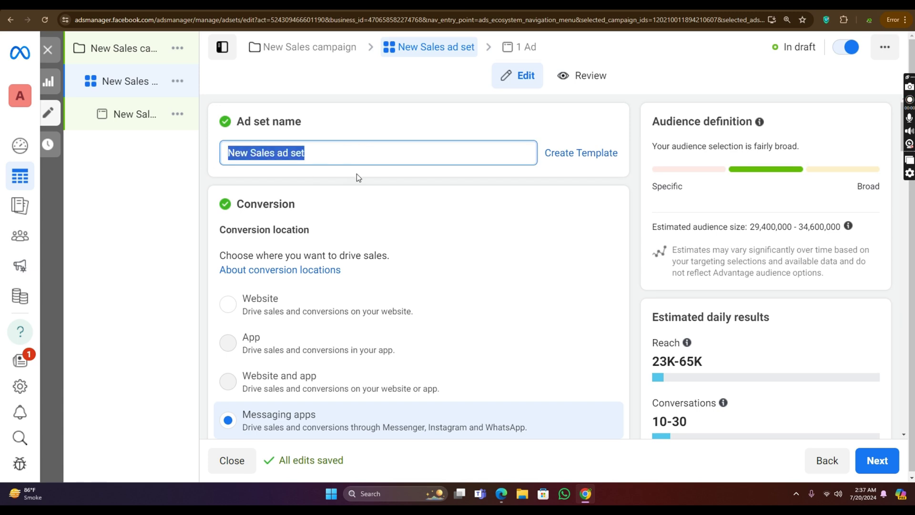
pyautogui.scroll(-6, 356, 176)
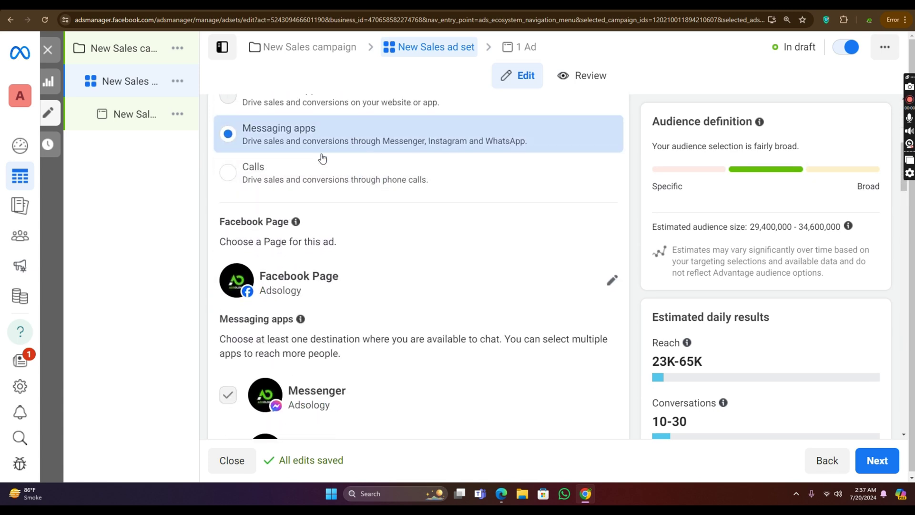
pyautogui.scroll(5, 322, 159)
pyautogui.scroll(-5, 337, 131)
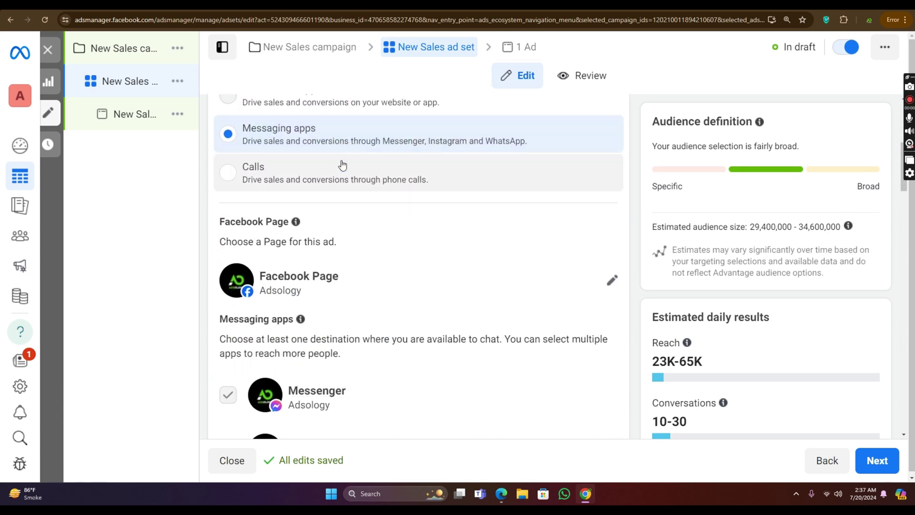
pyautogui.scroll(2, 290, 151)
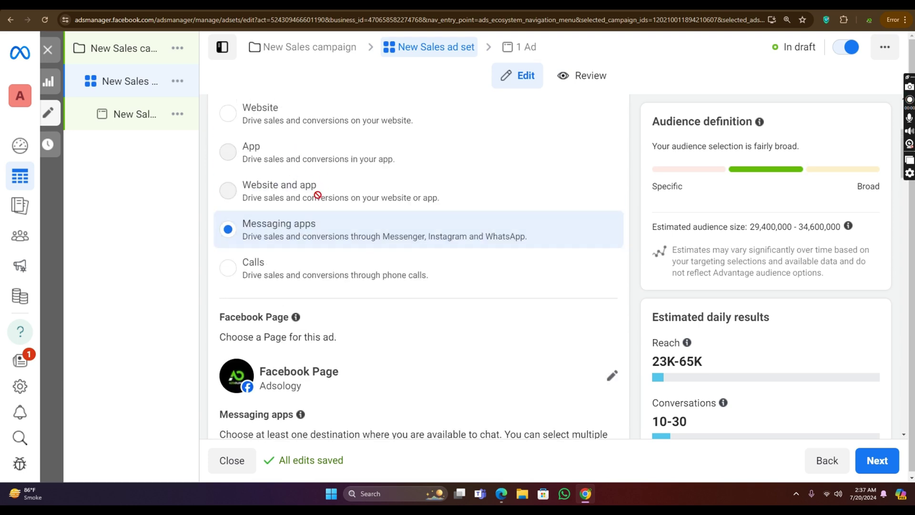
pyautogui.scroll(-5, 317, 196)
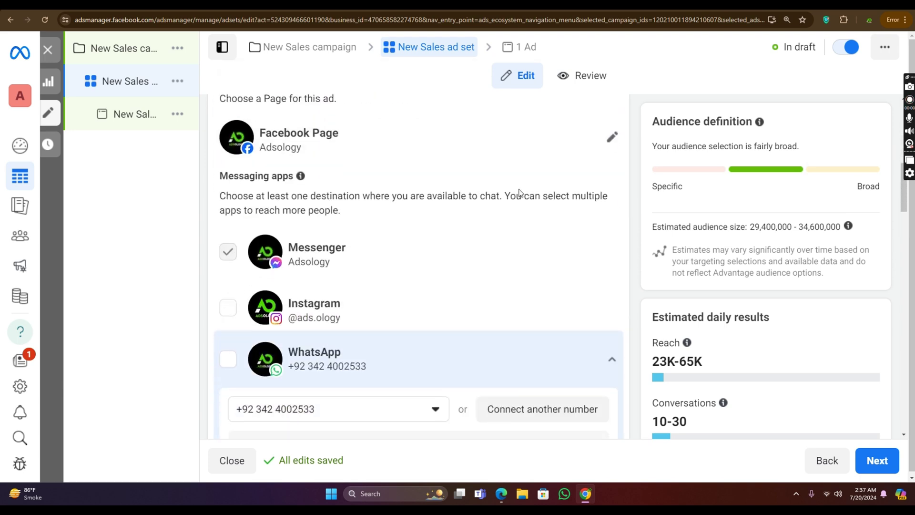
pyautogui.scroll(7, 411, 163)
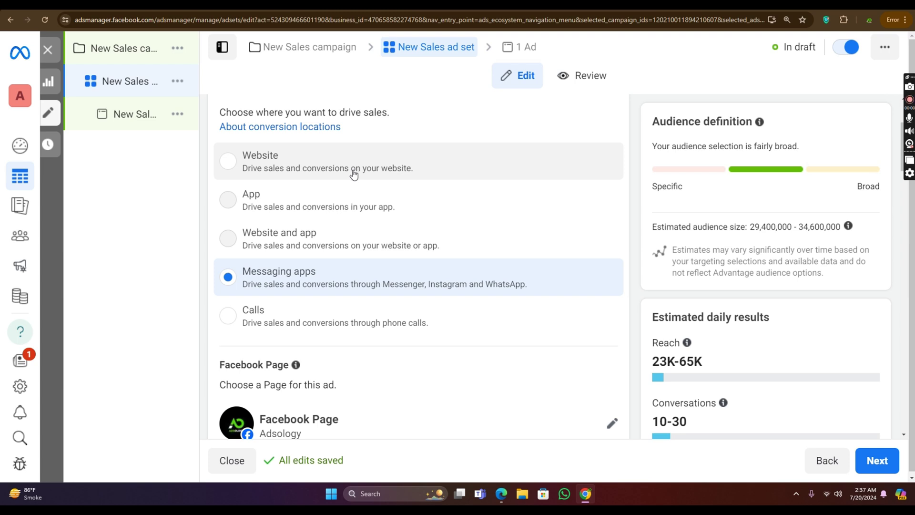
pyautogui.click(353, 171)
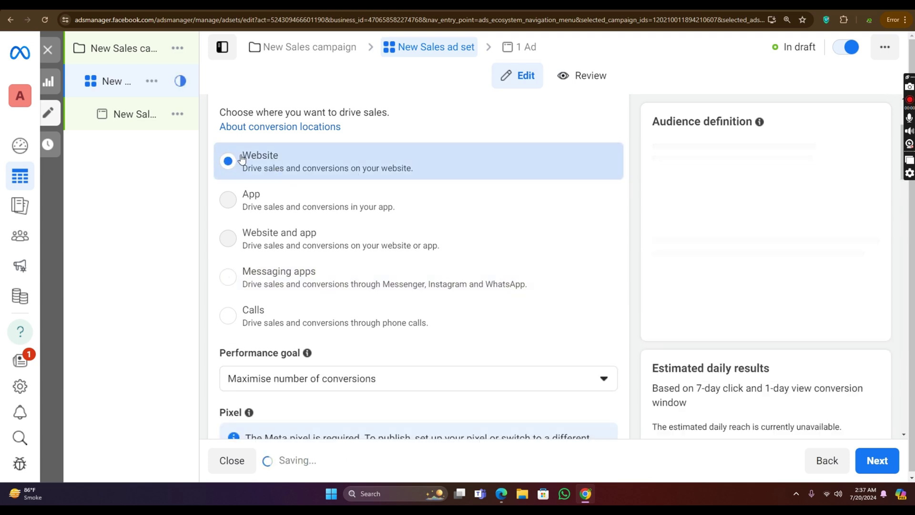
pyautogui.scroll(-3, 401, 160)
pyautogui.scroll(-2, 395, 155)
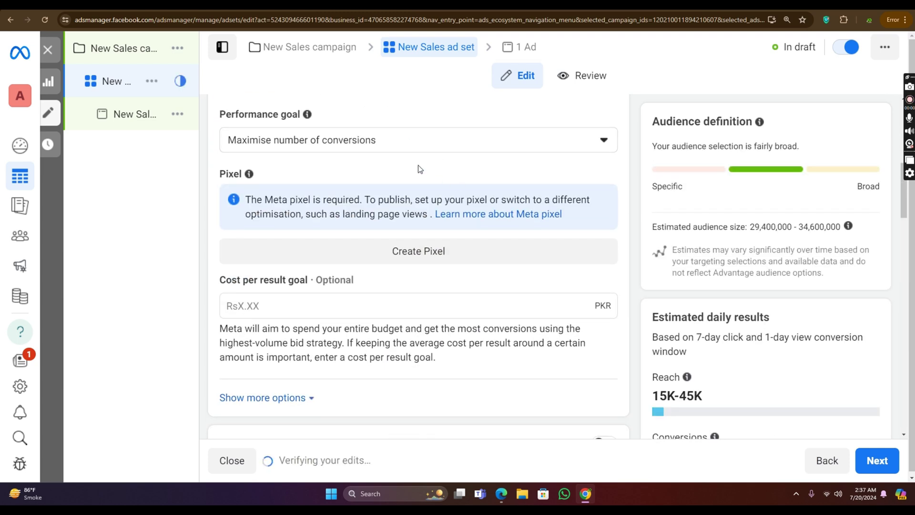
pyautogui.click(399, 141)
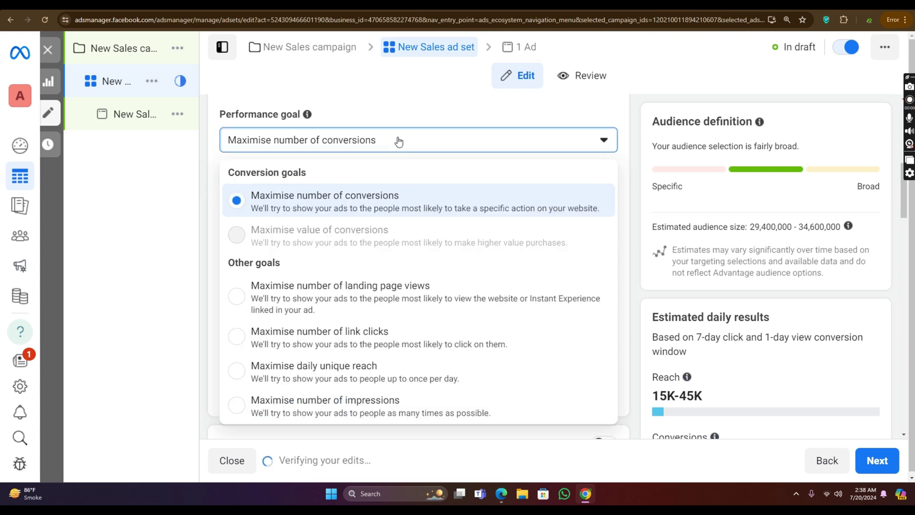
pyautogui.click(398, 142)
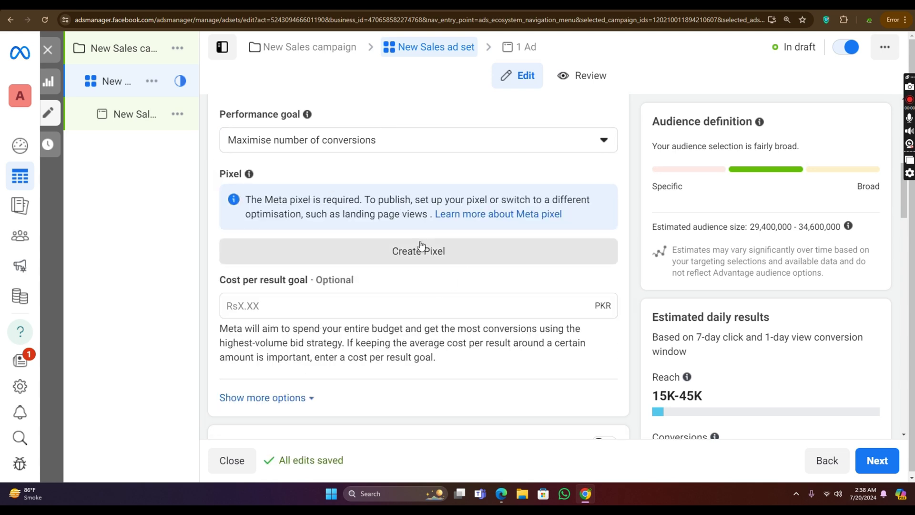
pyautogui.scroll(-1, 421, 245)
pyautogui.scroll(2, 421, 244)
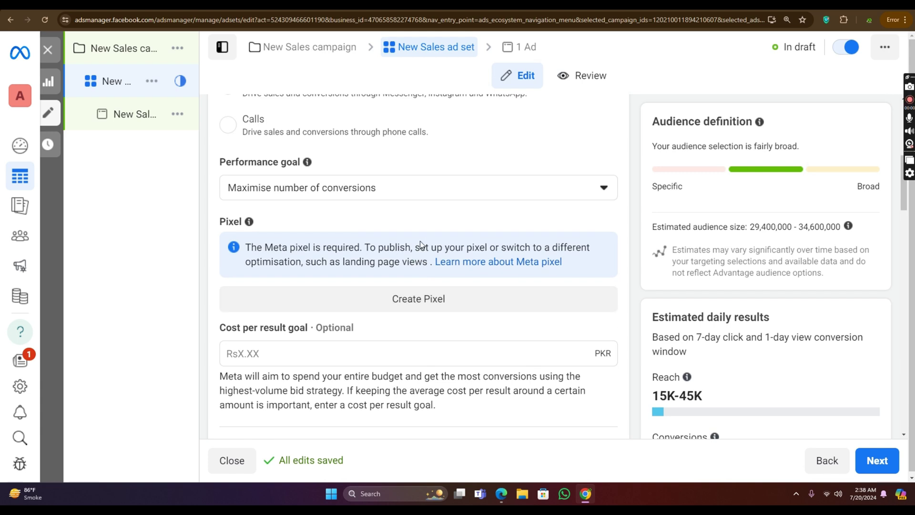
pyautogui.scroll(6, 421, 244)
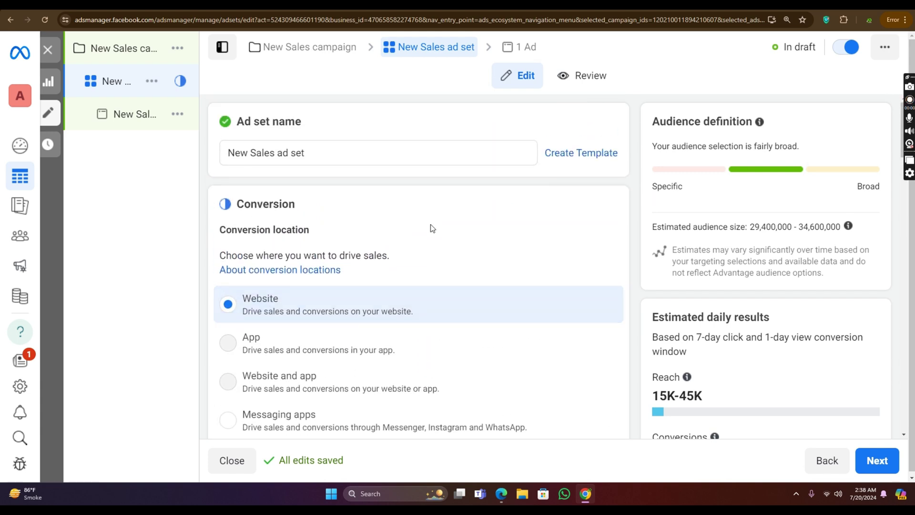
pyautogui.scroll(-8, 432, 228)
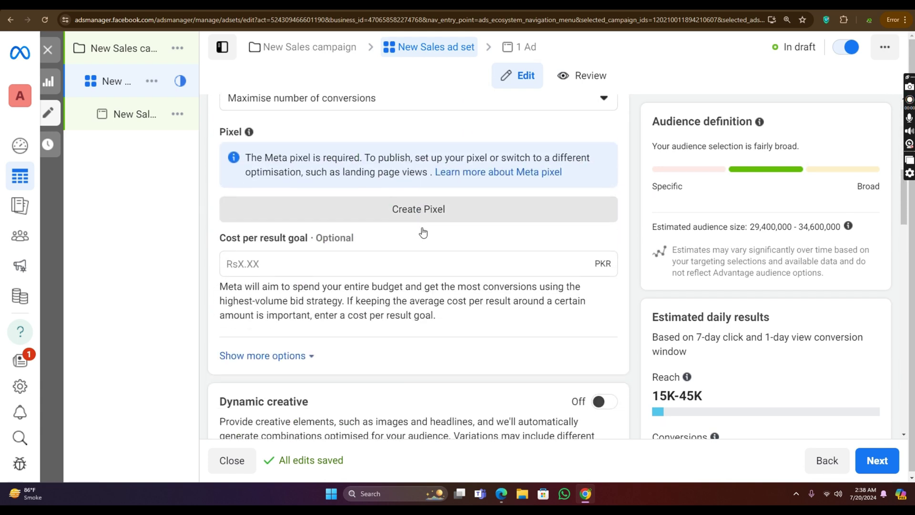
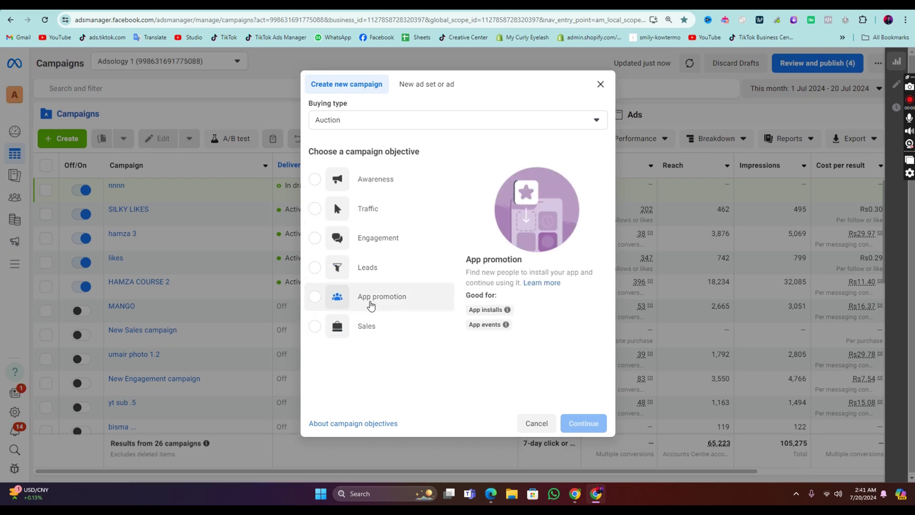
# Step: Pick Sales as the campaign objective with a Manual sales campaign setup
pyautogui.click(372, 324)
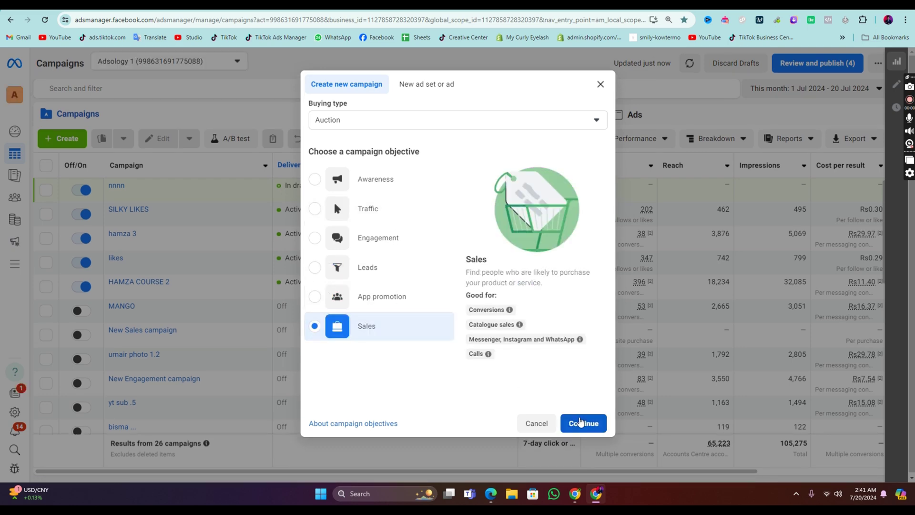
pyautogui.click(582, 423)
pyautogui.click(427, 310)
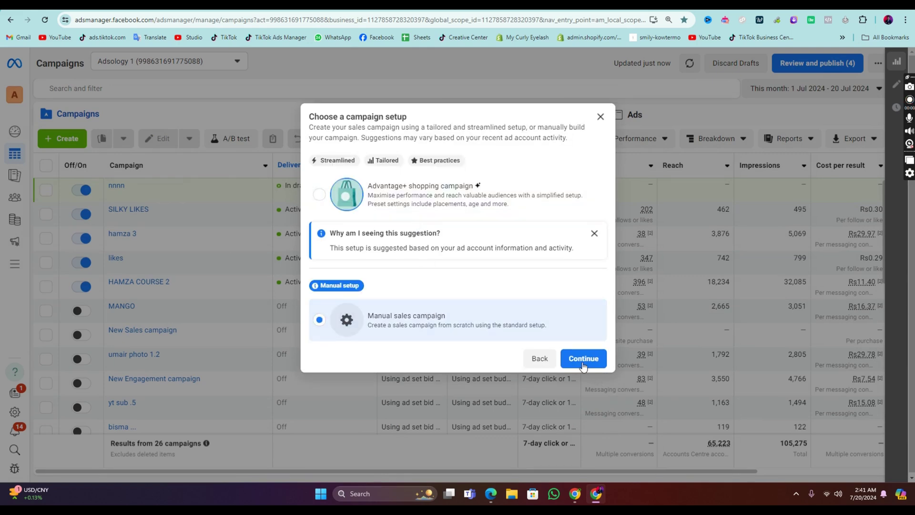
pyautogui.click(583, 359)
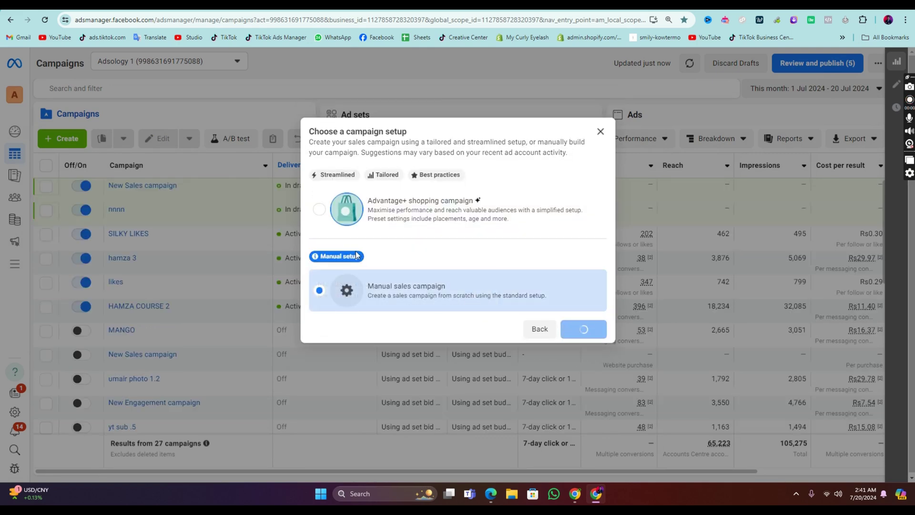
# Step: Look over the new campaign's settings and continue to its ad set
pyautogui.scroll(-1, 453, 210)
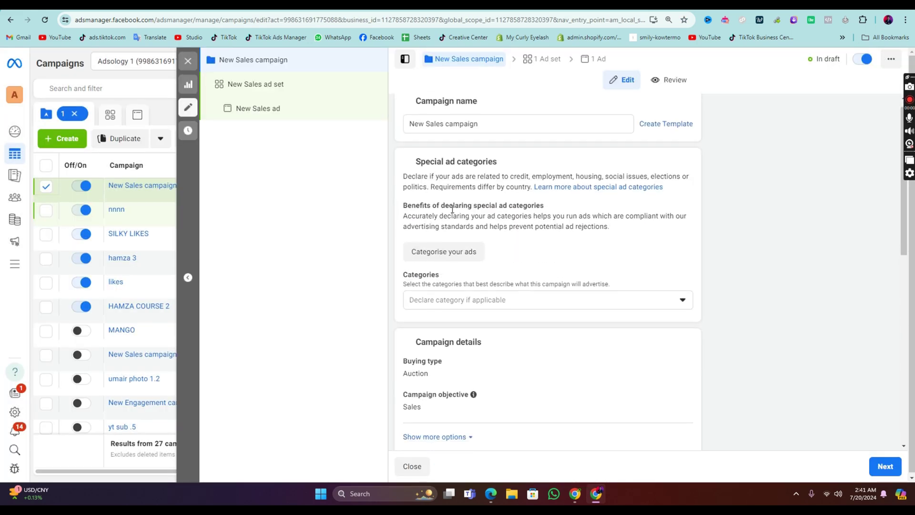
pyautogui.scroll(1, 453, 210)
pyautogui.scroll(-7, 761, 313)
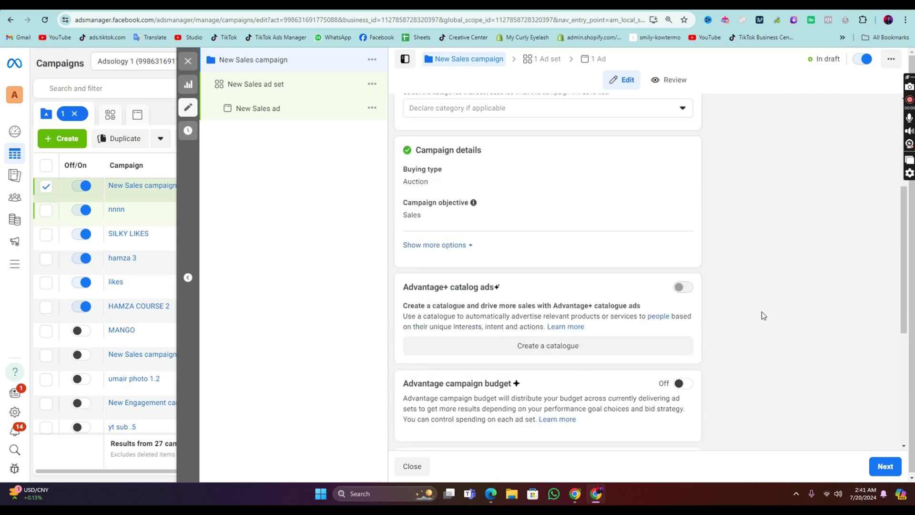
pyautogui.scroll(-3, 826, 401)
pyautogui.click(886, 466)
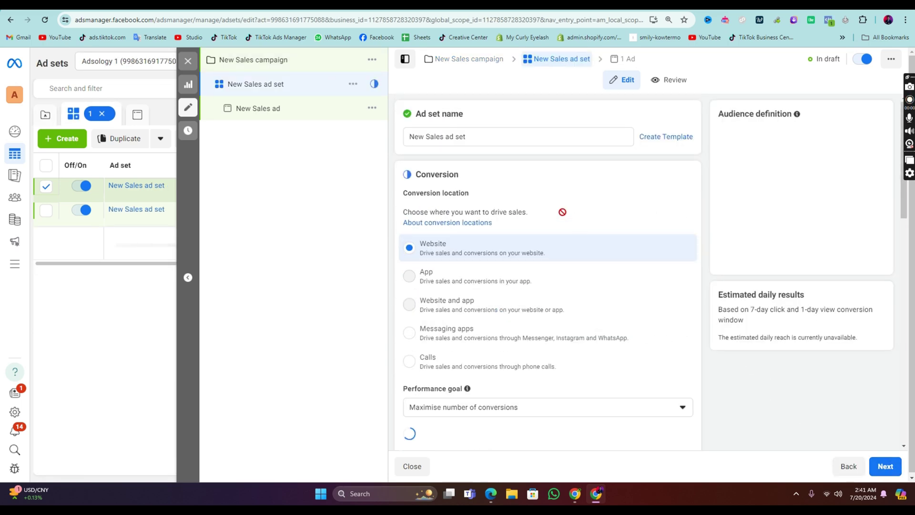
# Step: Leave the performance goal unchanged and set the ad set pixel to syncopulse.com
pyautogui.scroll(-5, 523, 227)
pyautogui.scroll(5, 517, 219)
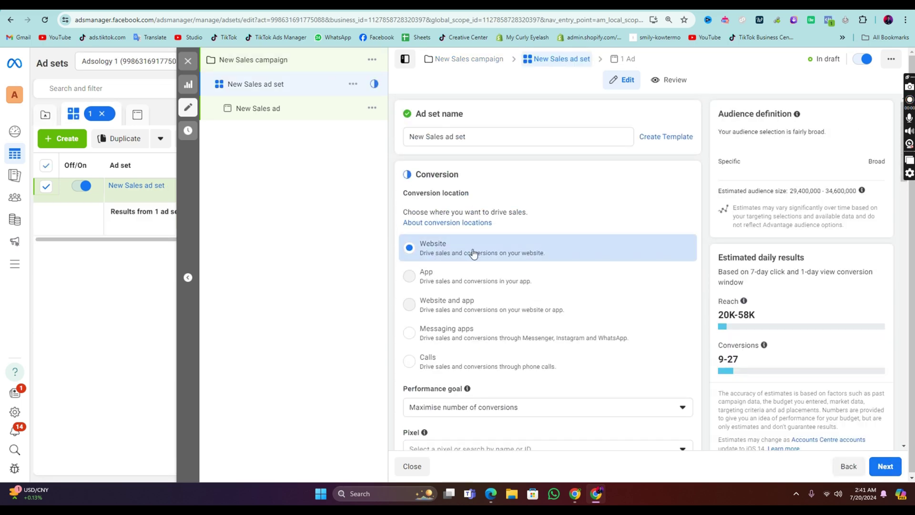
pyautogui.scroll(-5, 562, 224)
pyautogui.click(526, 170)
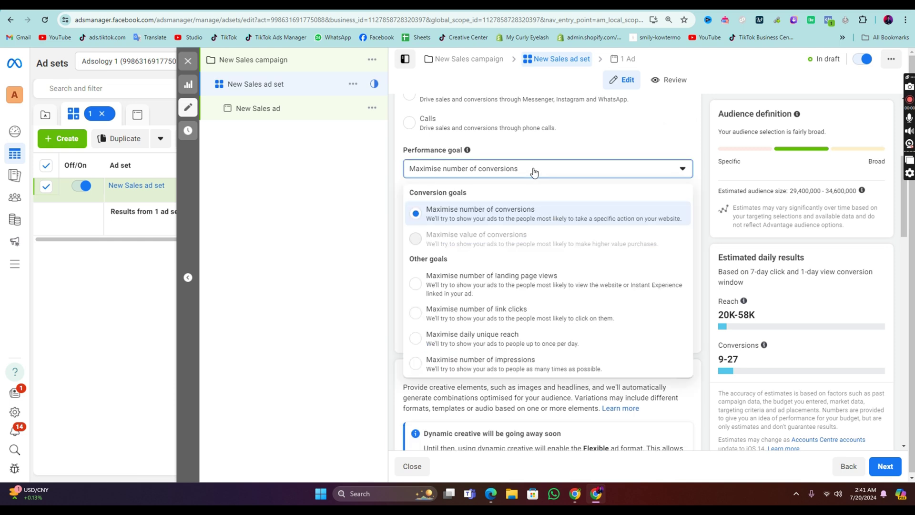
pyautogui.click(541, 169)
pyautogui.click(596, 213)
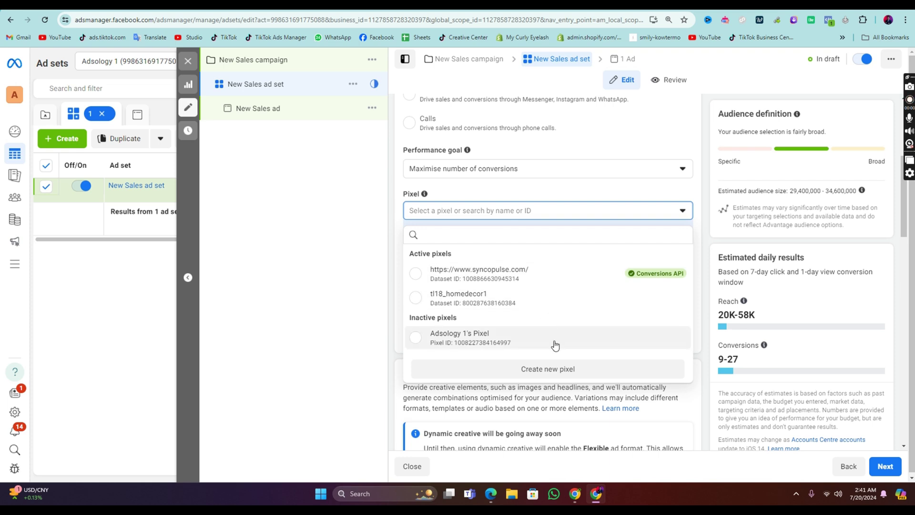
pyautogui.click(536, 277)
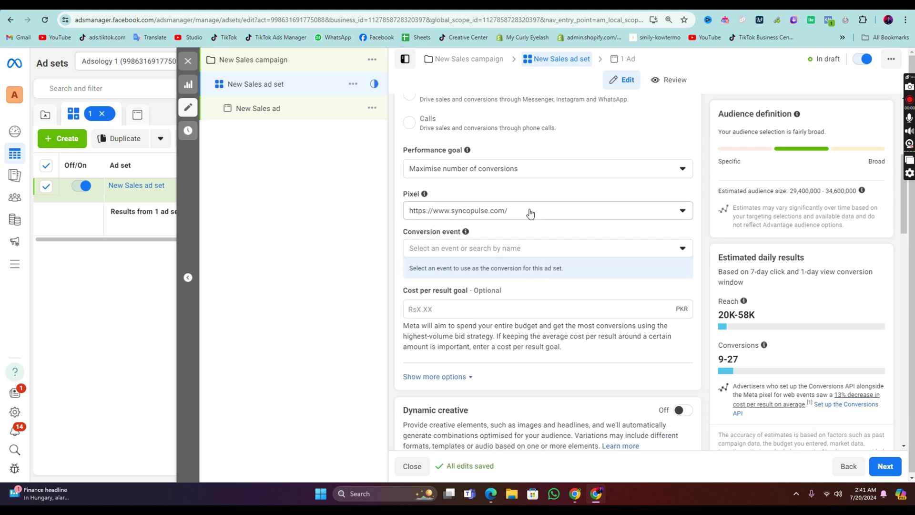
# Step: Set the ad set's conversion event to Purchase
pyautogui.click(529, 251)
pyautogui.scroll(-3, 524, 319)
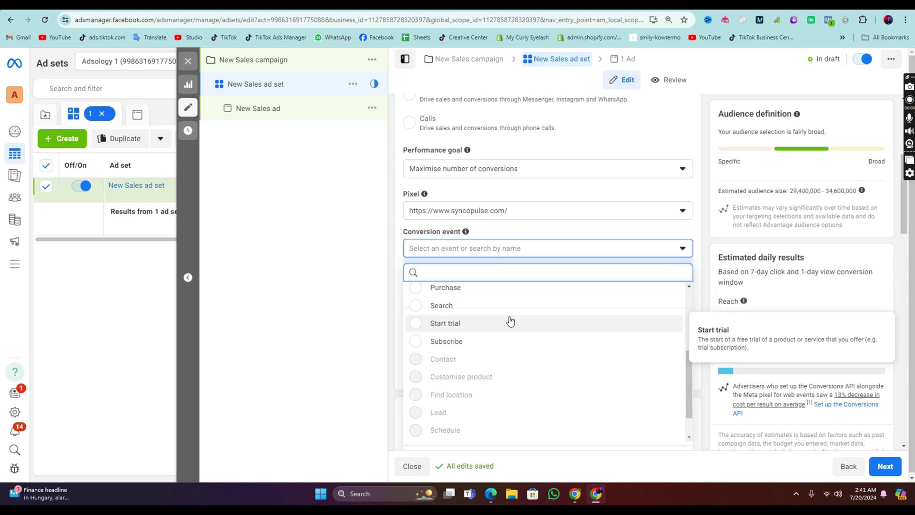
pyautogui.scroll(1, 511, 321)
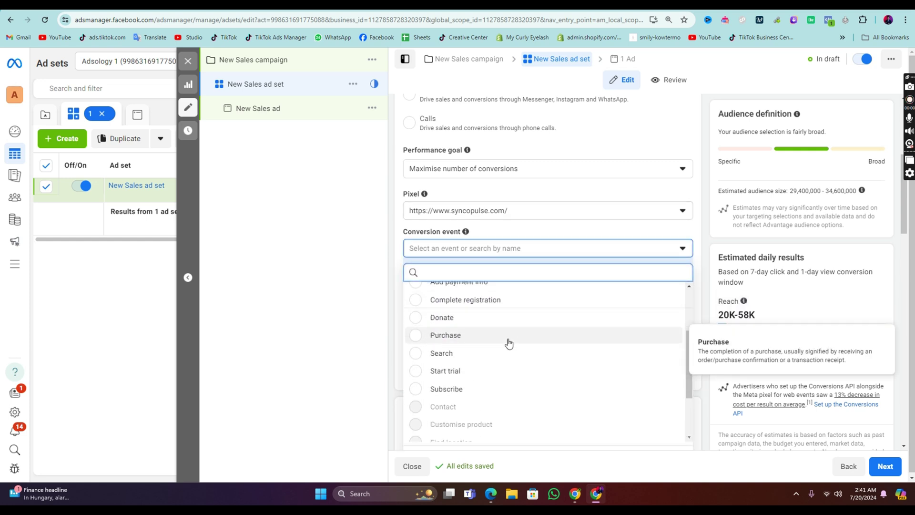
pyautogui.scroll(5, 503, 329)
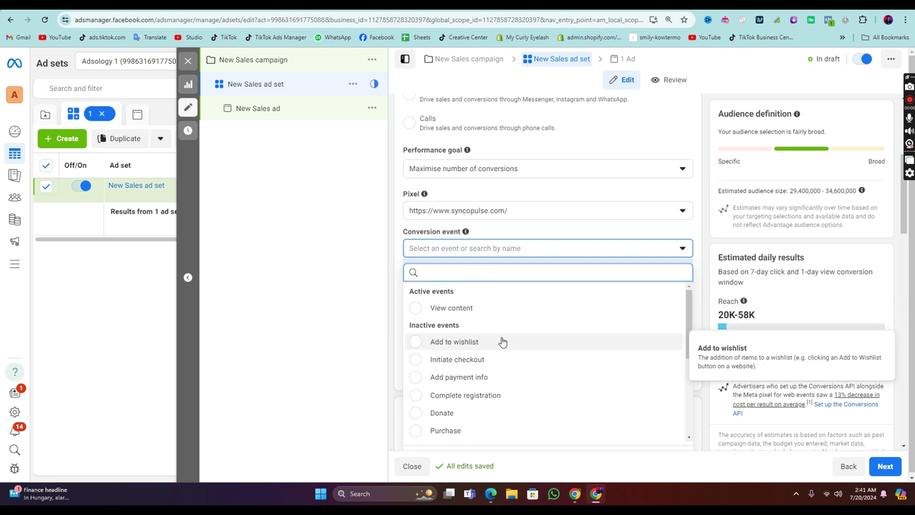
pyautogui.scroll(-3, 496, 333)
pyautogui.scroll(-3, 491, 324)
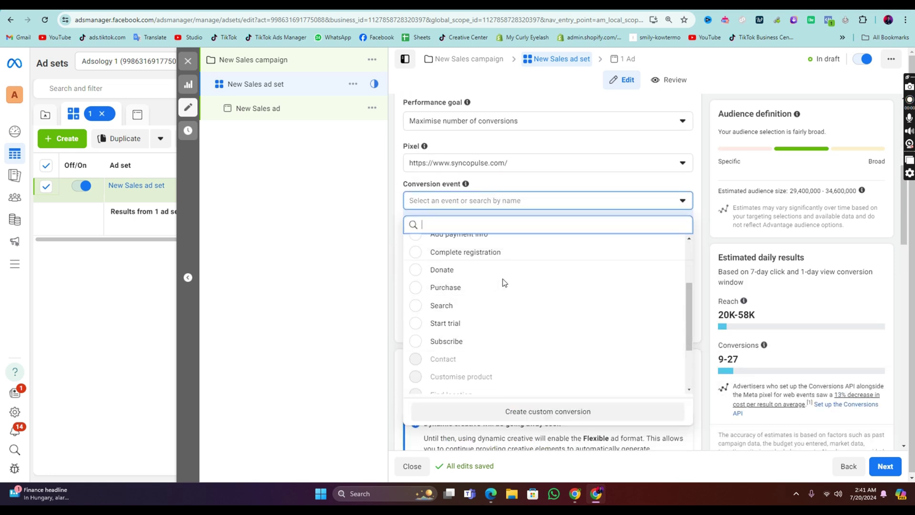
pyautogui.click(518, 297)
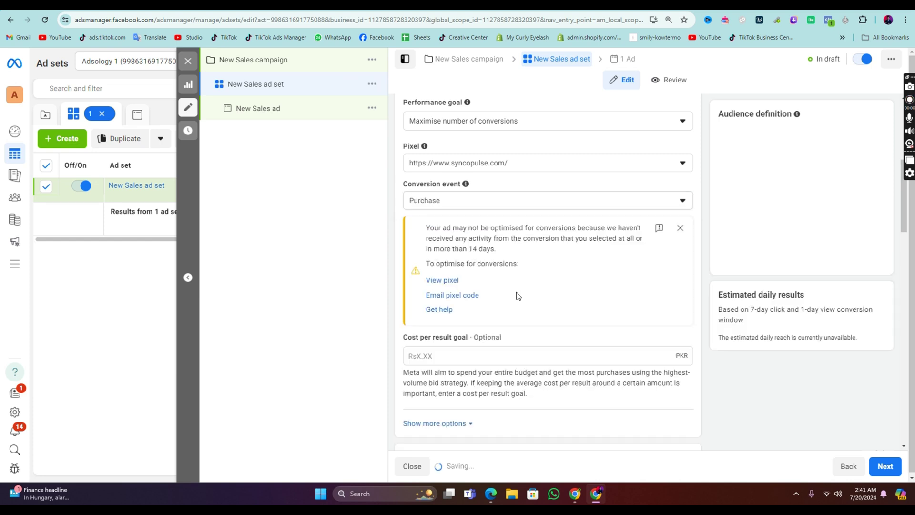
# Step: Review the rest of the ad set and continue to the New Sales ad
pyautogui.scroll(-9, 527, 201)
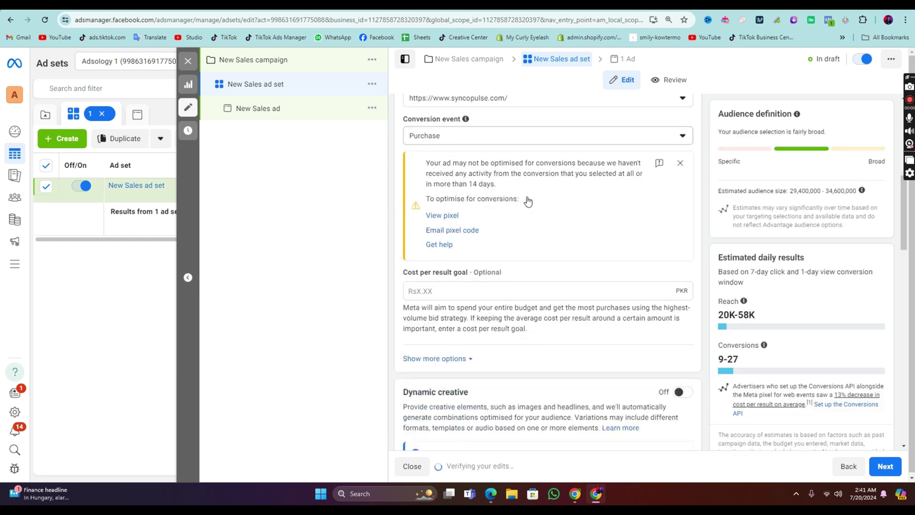
pyautogui.moveTo(543, 206); pyautogui.dragTo(468, 209)
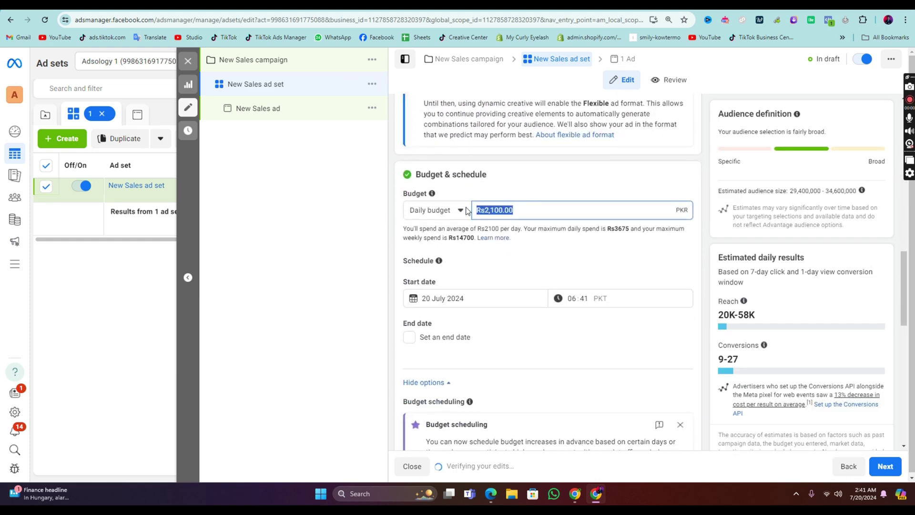
pyautogui.scroll(-6, 544, 267)
pyautogui.click(899, 469)
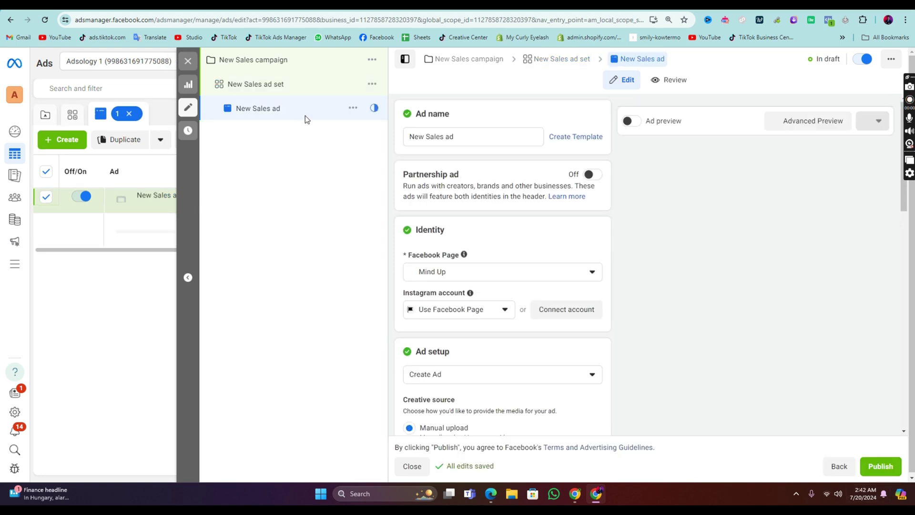
pyautogui.scroll(-5, 505, 262)
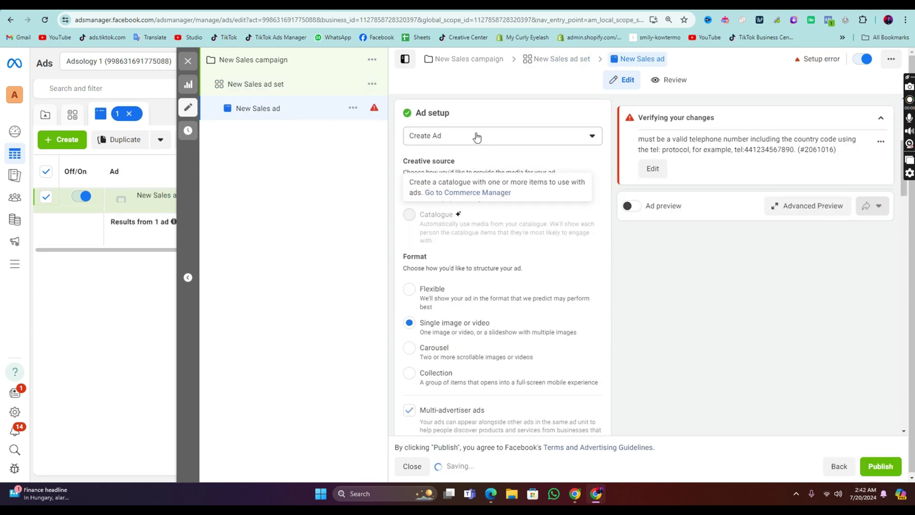
pyautogui.scroll(2, 474, 153)
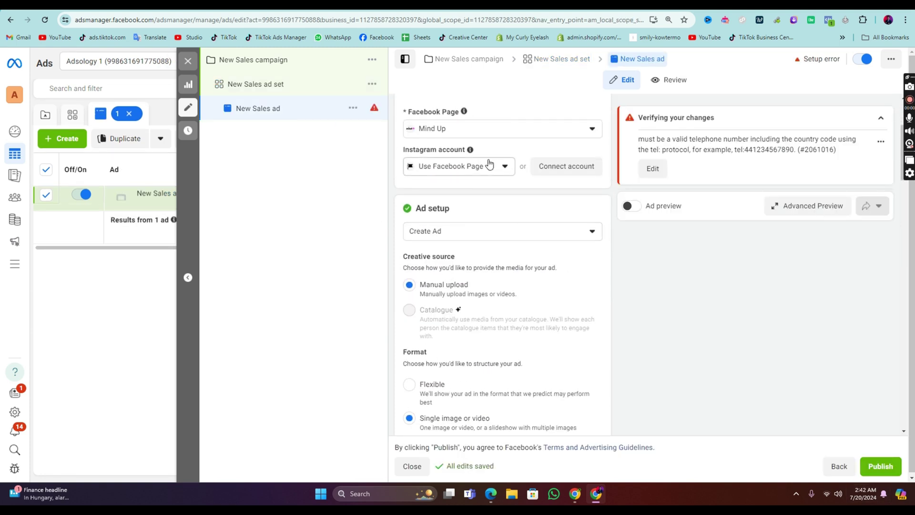
pyautogui.click(487, 127)
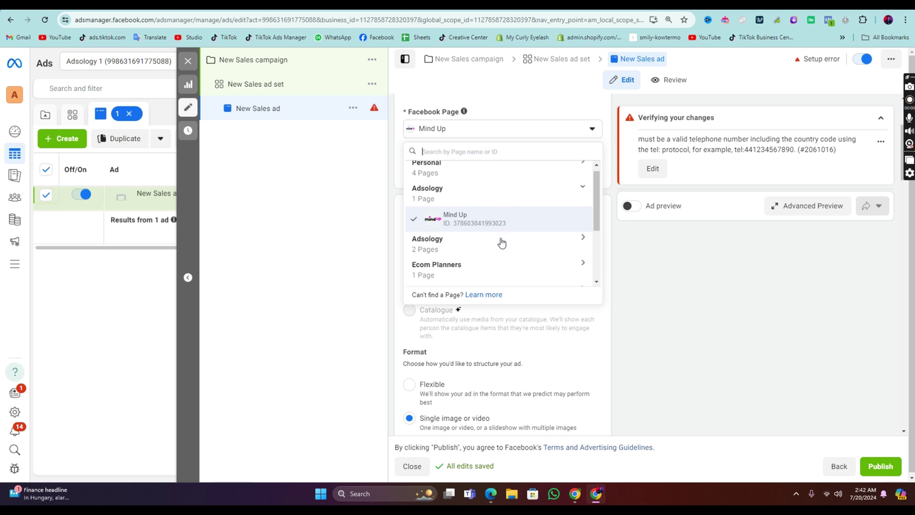
pyautogui.click(597, 368)
pyautogui.scroll(-5, 458, 204)
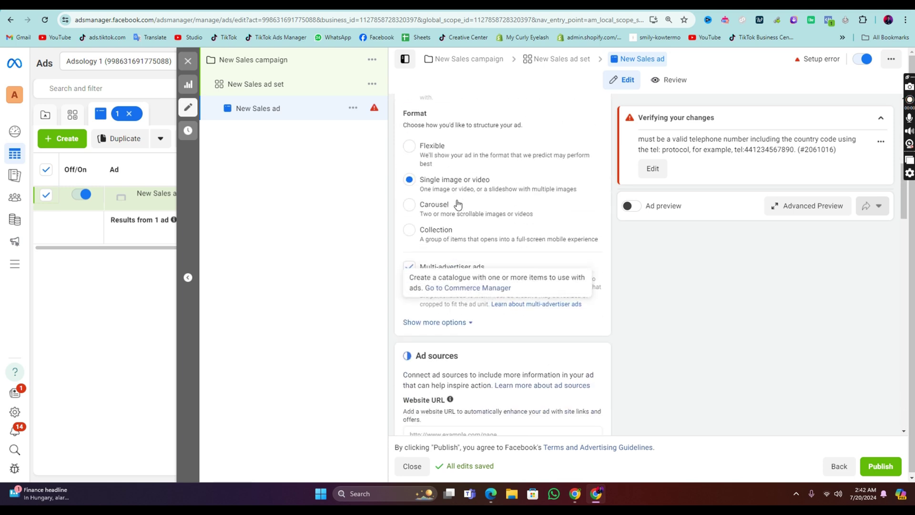
pyautogui.click(431, 205)
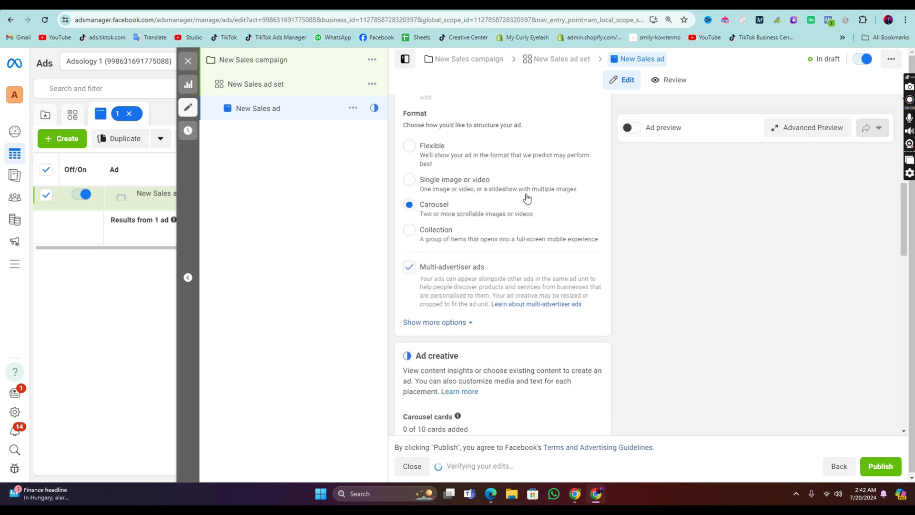
pyautogui.scroll(-3, 517, 262)
pyautogui.scroll(-4, 494, 266)
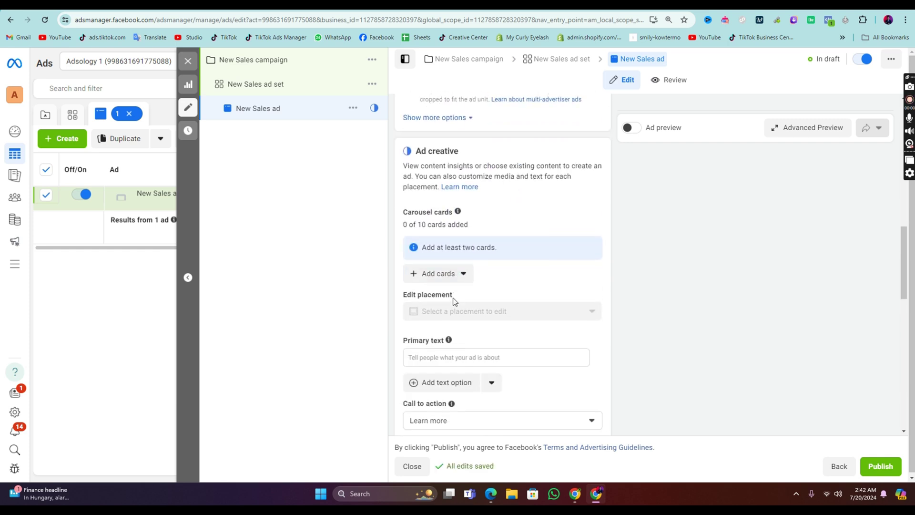
pyautogui.scroll(7, 450, 214)
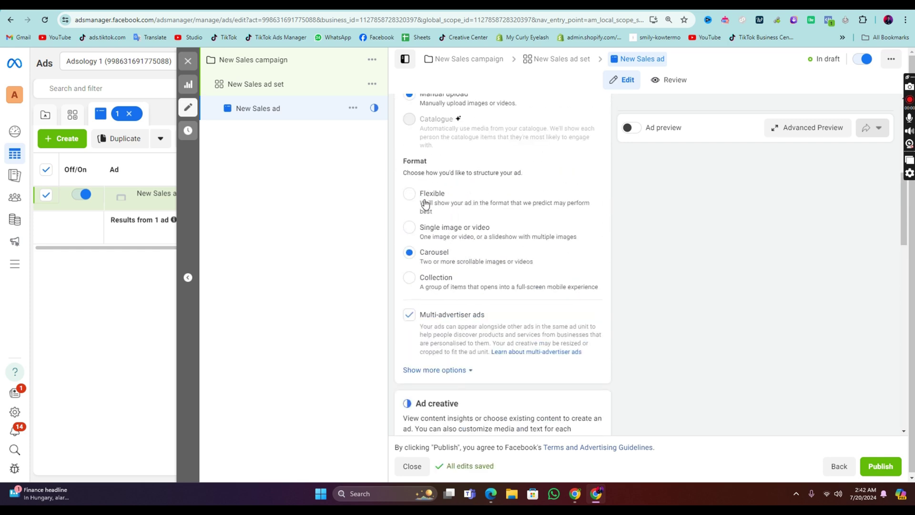
pyautogui.click(462, 223)
pyautogui.scroll(3, 520, 162)
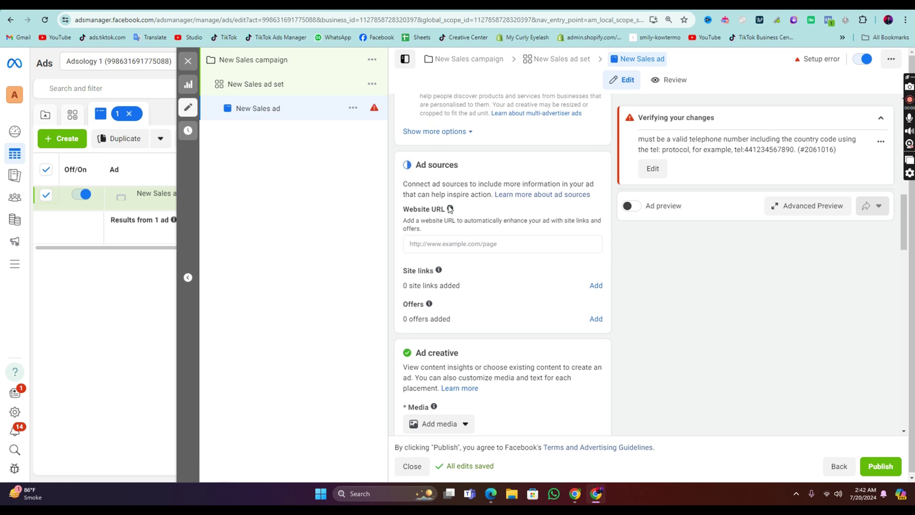
pyautogui.scroll(-1, 491, 209)
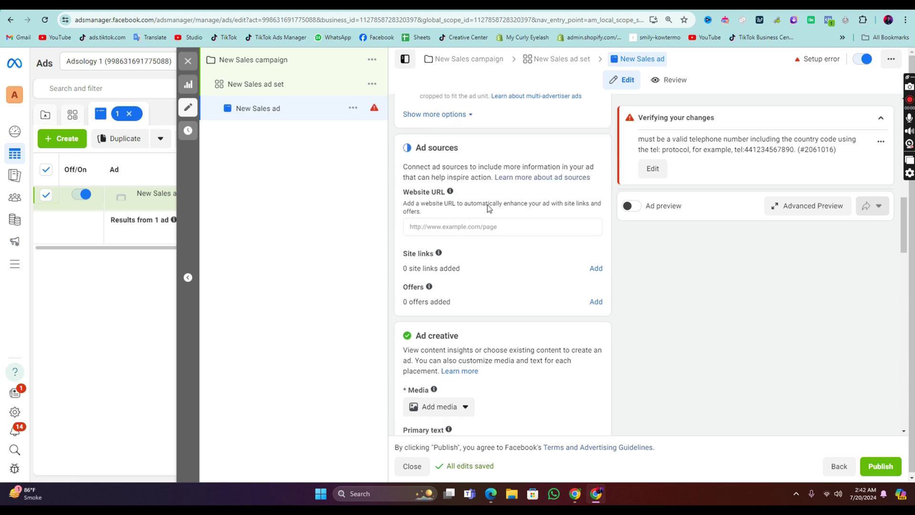
pyautogui.scroll(-3, 488, 209)
pyautogui.scroll(9, 485, 207)
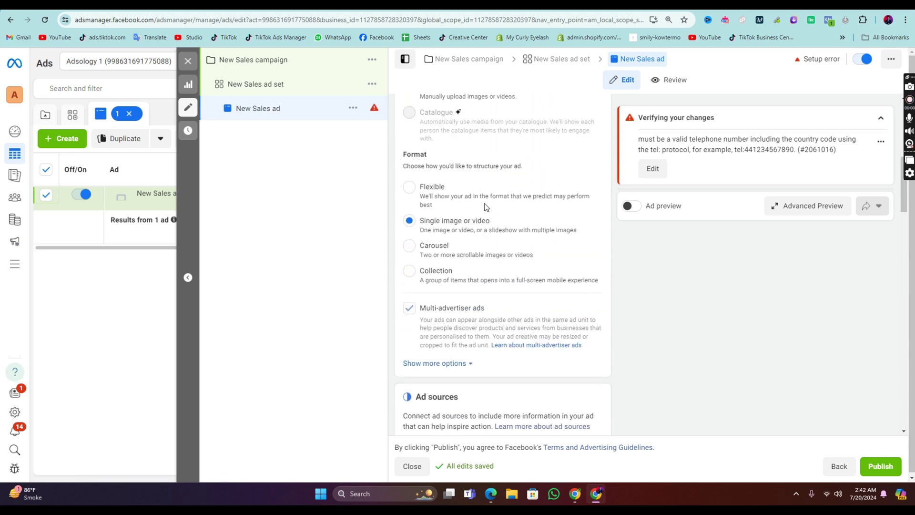
pyautogui.scroll(-3, 486, 186)
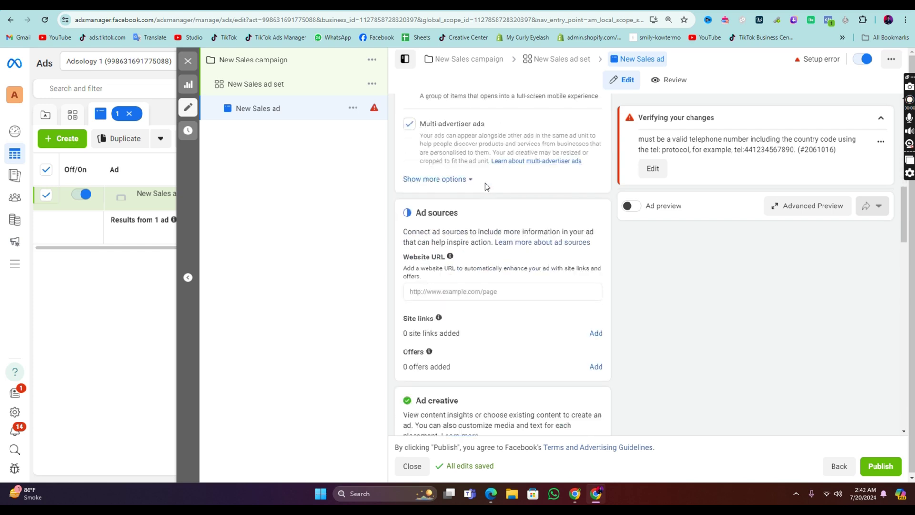
pyautogui.scroll(-5, 487, 187)
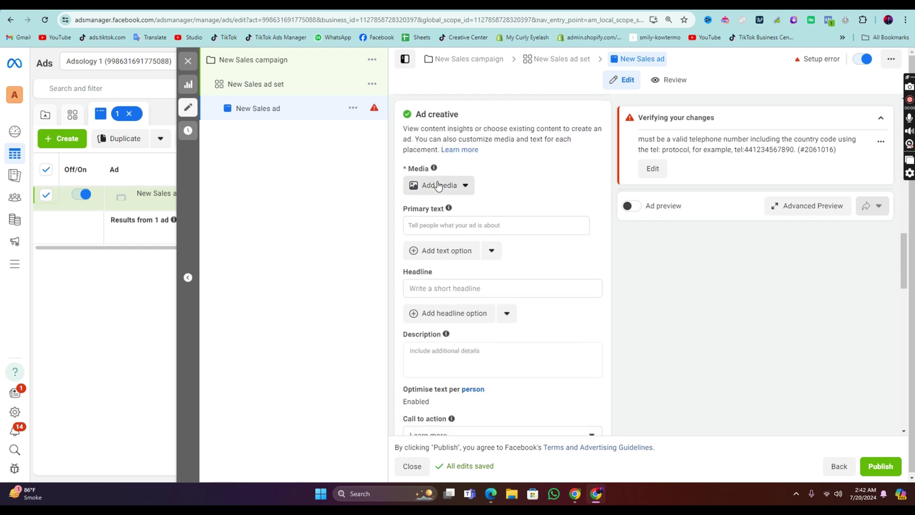
# Step: Check the ad's media options and its primary text field
pyautogui.click(438, 185)
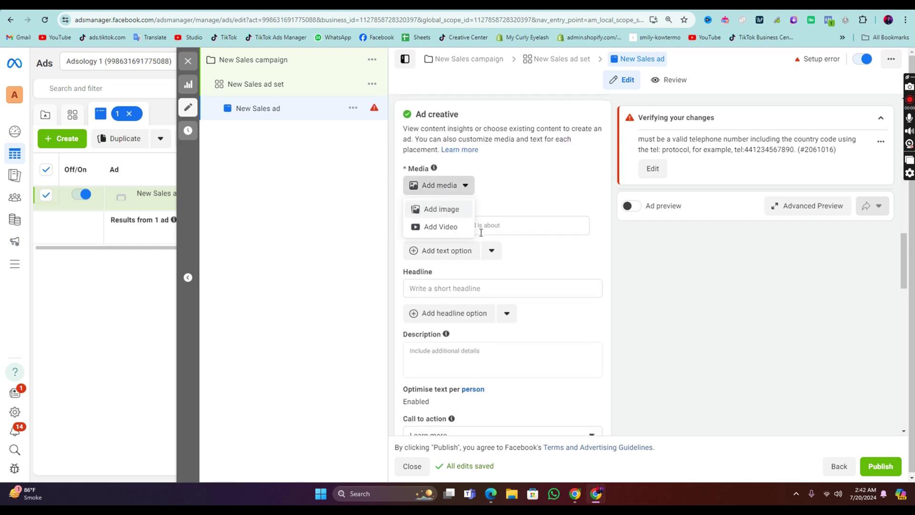
pyautogui.click(526, 225)
pyautogui.scroll(-4, 517, 226)
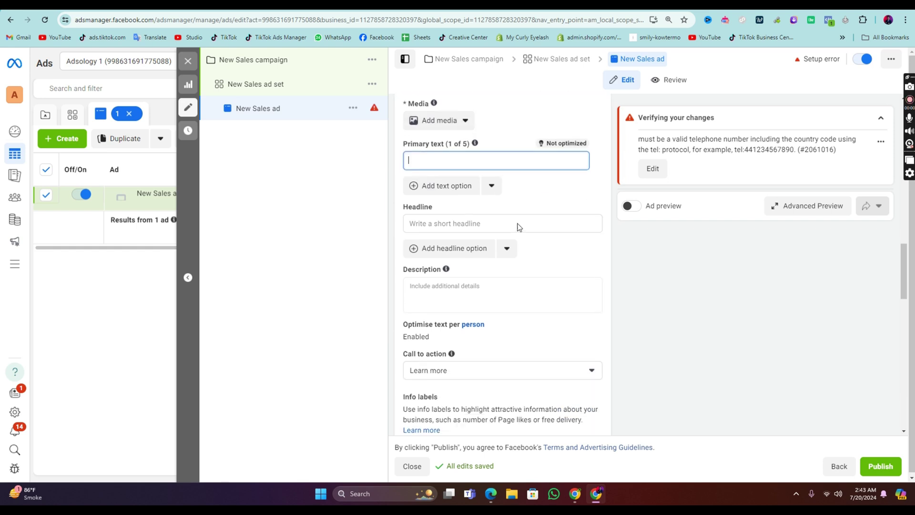
pyautogui.scroll(-3, 509, 210)
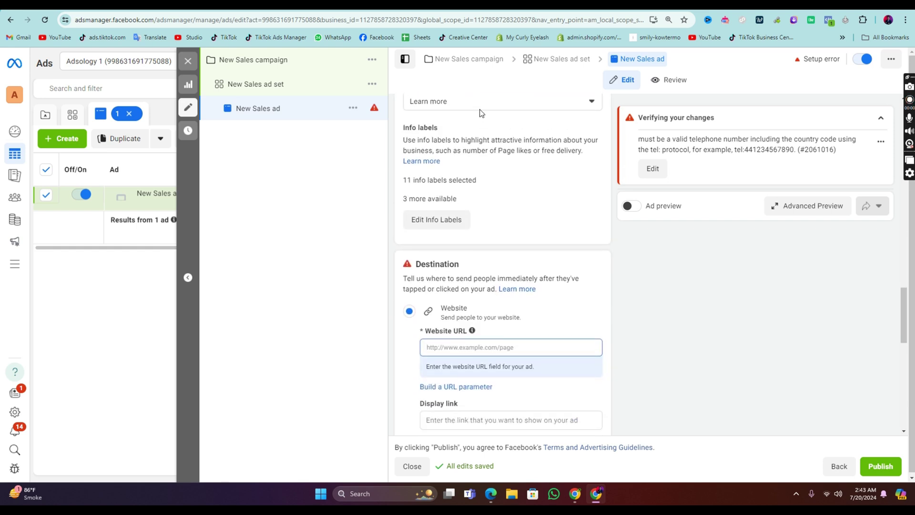
# Step: Change the call to action to Order now, then go to the Website URL field
pyautogui.click(480, 102)
pyautogui.scroll(-1, 479, 222)
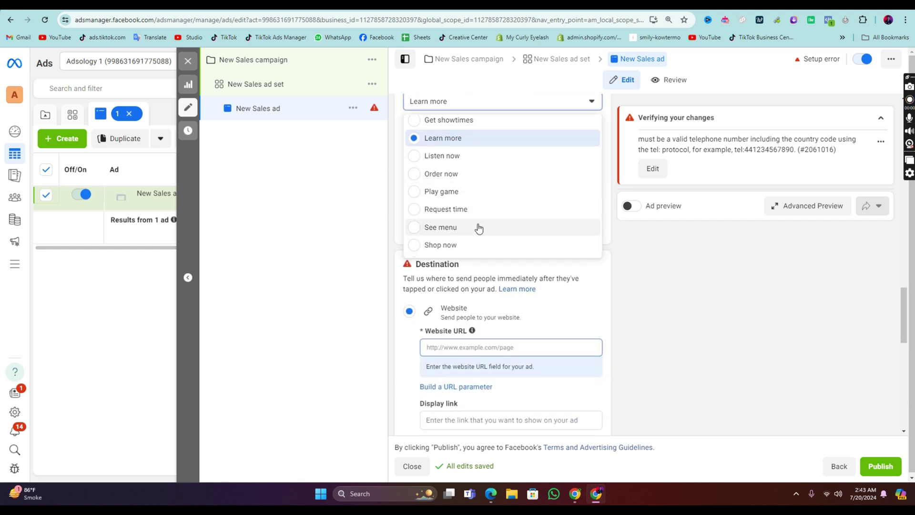
pyautogui.click(477, 183)
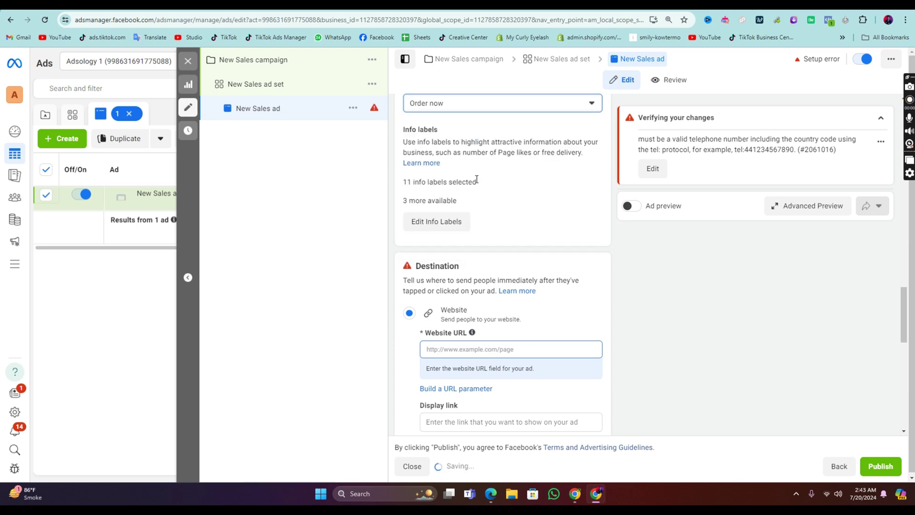
pyautogui.click(486, 106)
pyautogui.scroll(3, 475, 192)
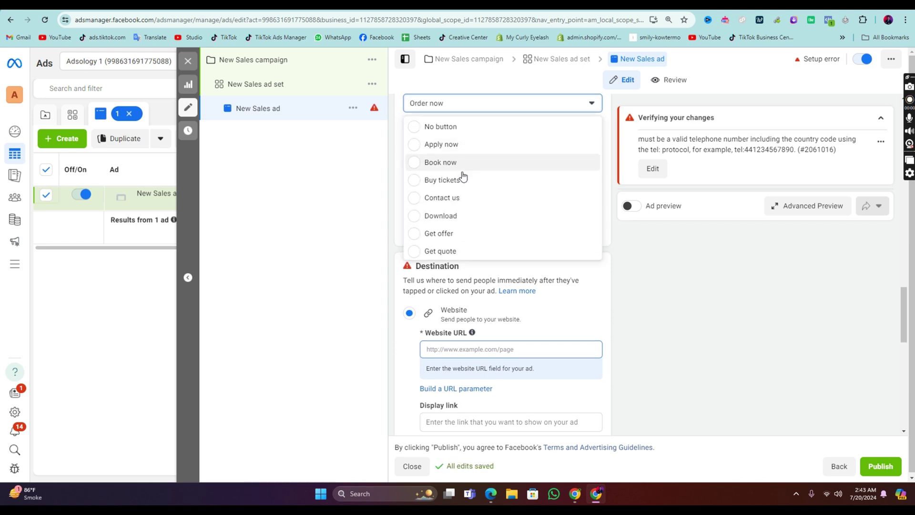
pyautogui.scroll(-4, 465, 182)
pyautogui.click(582, 292)
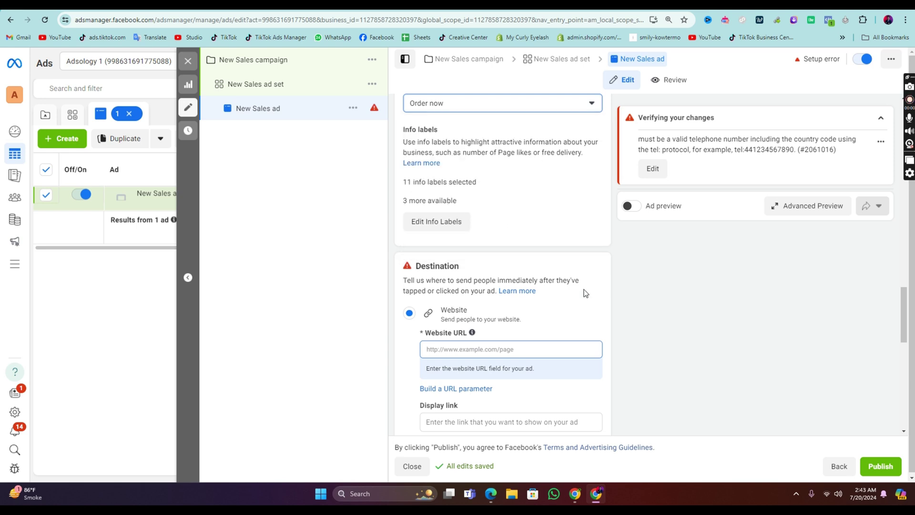
pyautogui.scroll(-3, 498, 233)
pyautogui.click(483, 203)
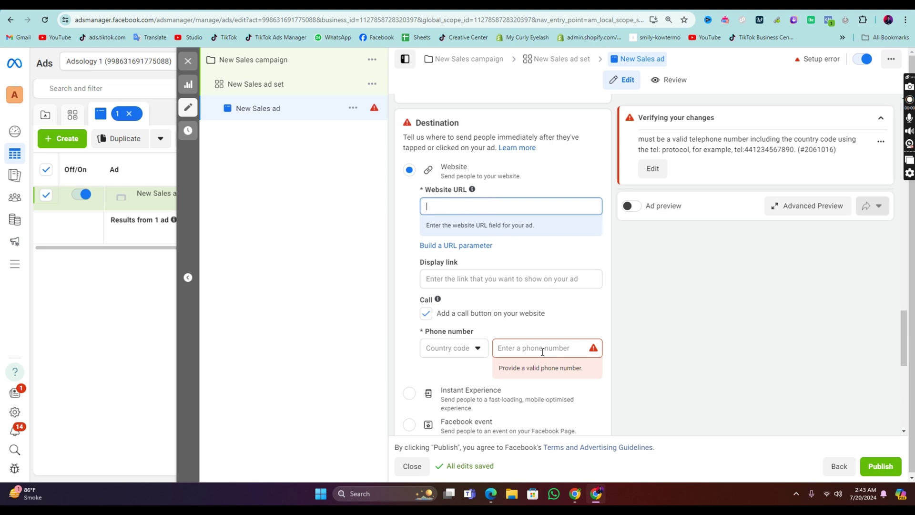
# Step: Remove the website call button and try publishing the ad draft
pyautogui.click(426, 314)
pyautogui.click(455, 252)
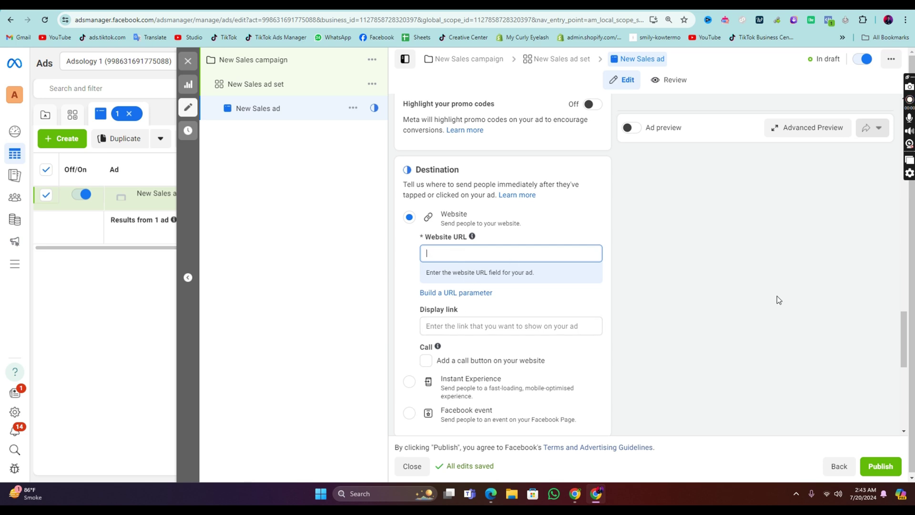
pyautogui.click(883, 467)
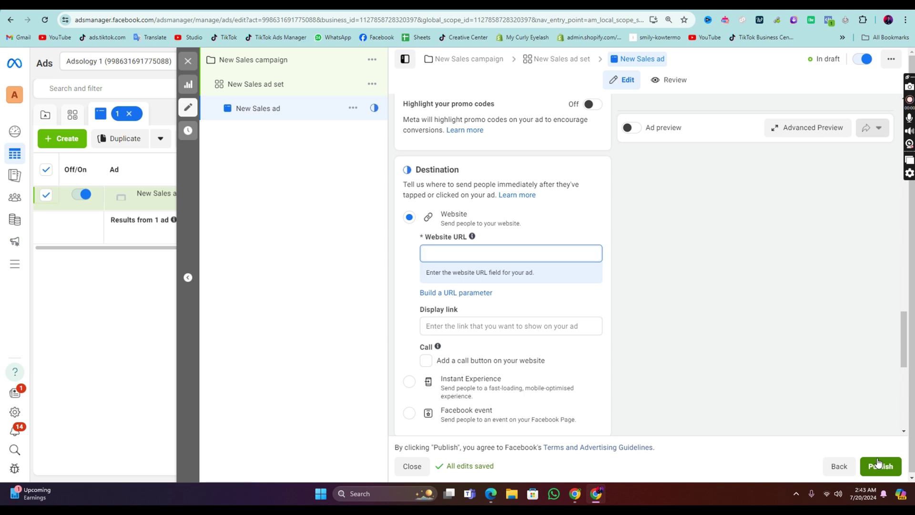
# Step: Switch to the pitch-deck PDF showing the Market Research slide
pyautogui.scroll(-6, 775, 411)
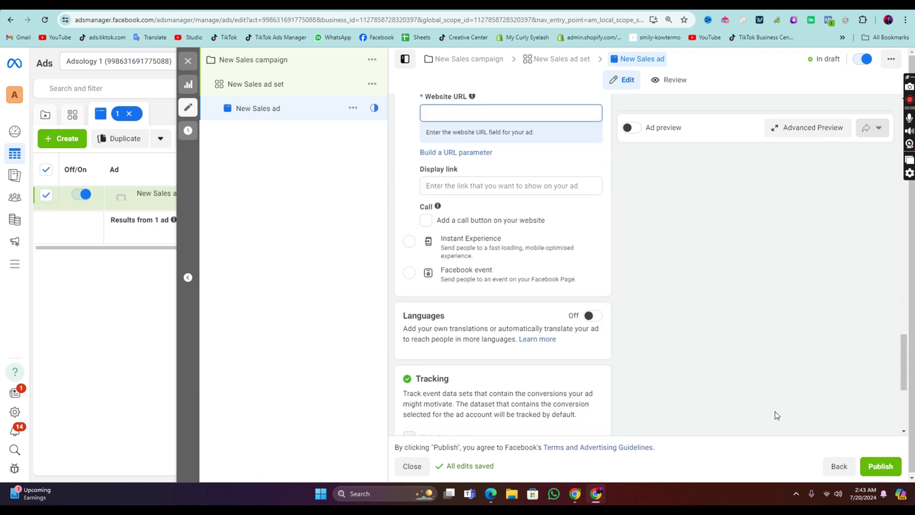
pyautogui.scroll(-2, 765, 412)
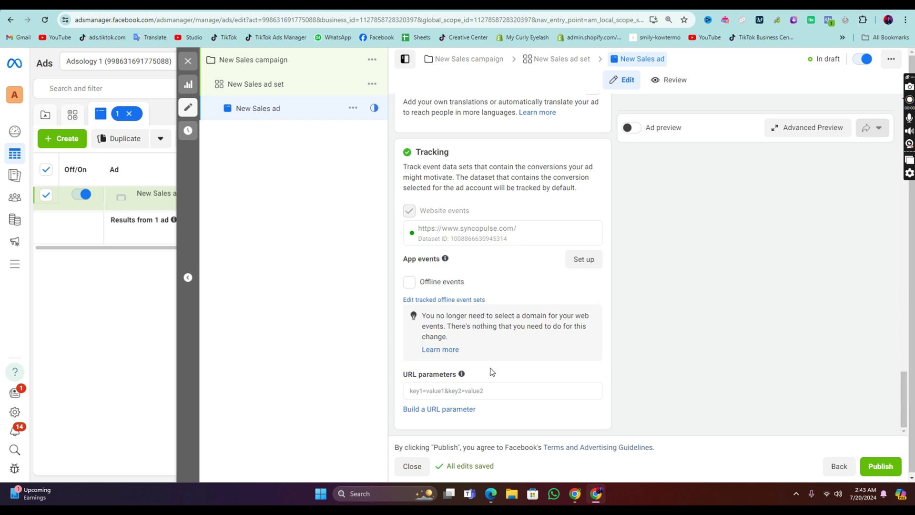
pyautogui.hotkey('alt', 'Tab')
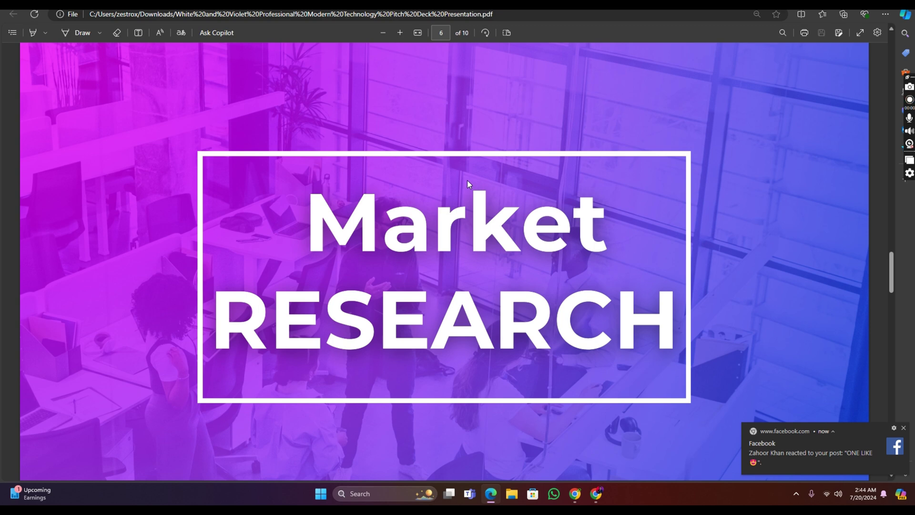
# Step: Minimize the Edge PDF viewer and bring the Chrome Ads Manager window back
pyautogui.click(491, 494)
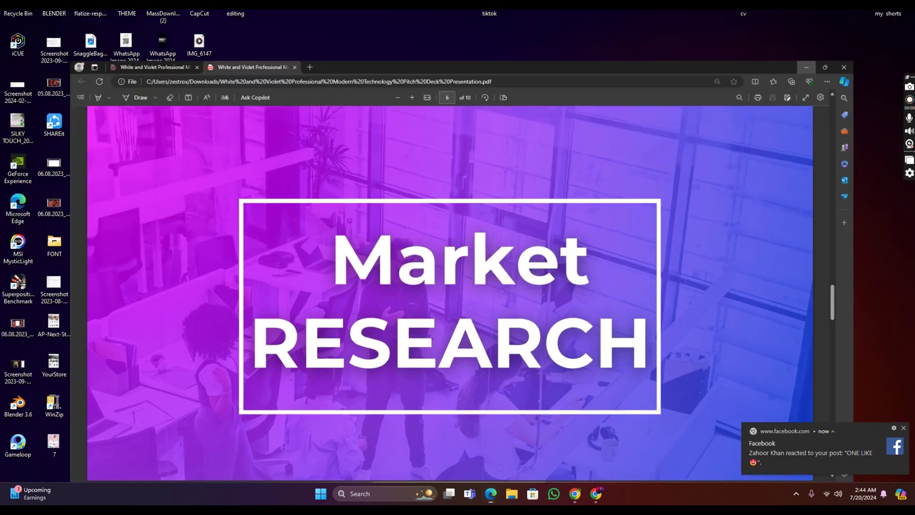
pyautogui.click(597, 494)
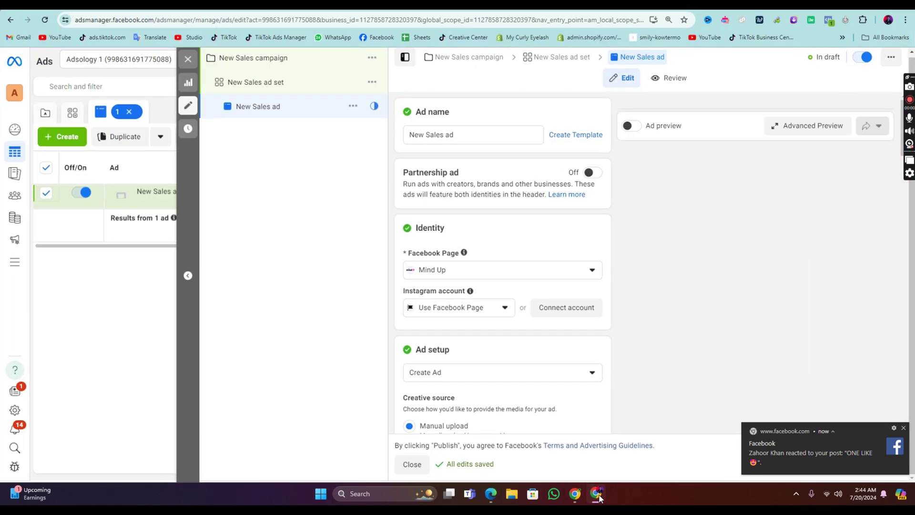
# Step: In a new tab, search 'ads library facebook' and open the Facebook Ad Library result
pyautogui.hotkey('ctrl', 't')
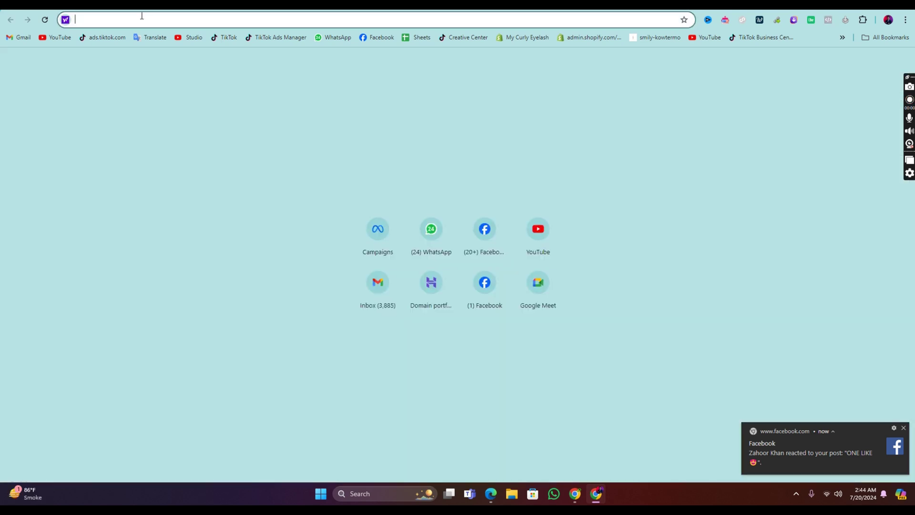
pyautogui.write('ads l')
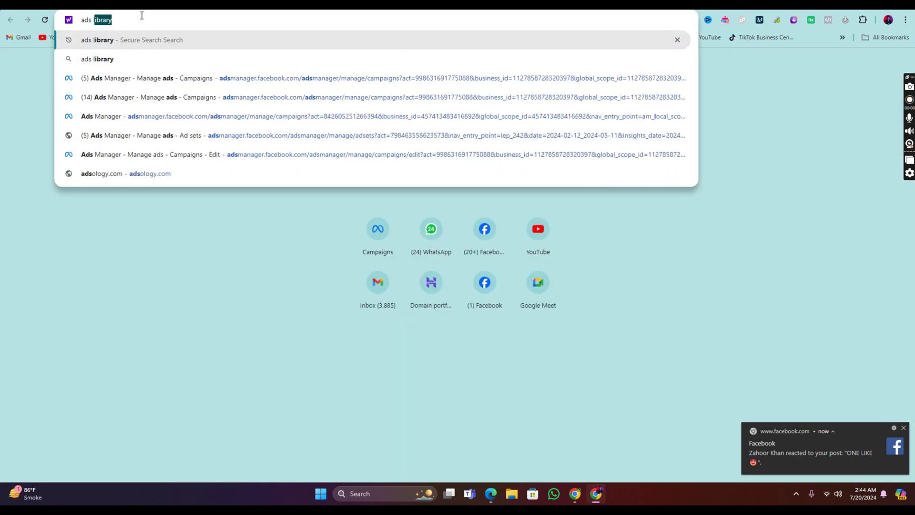
pyautogui.write('aib')
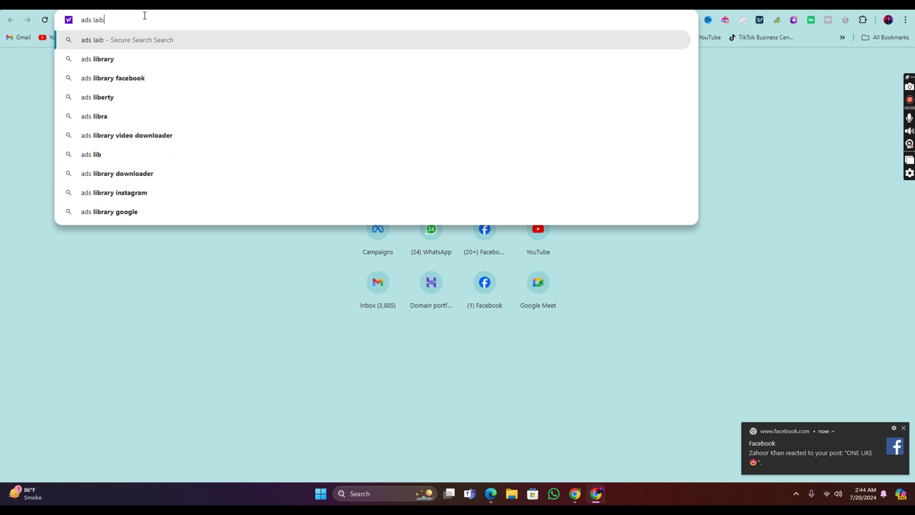
pyautogui.click(203, 81)
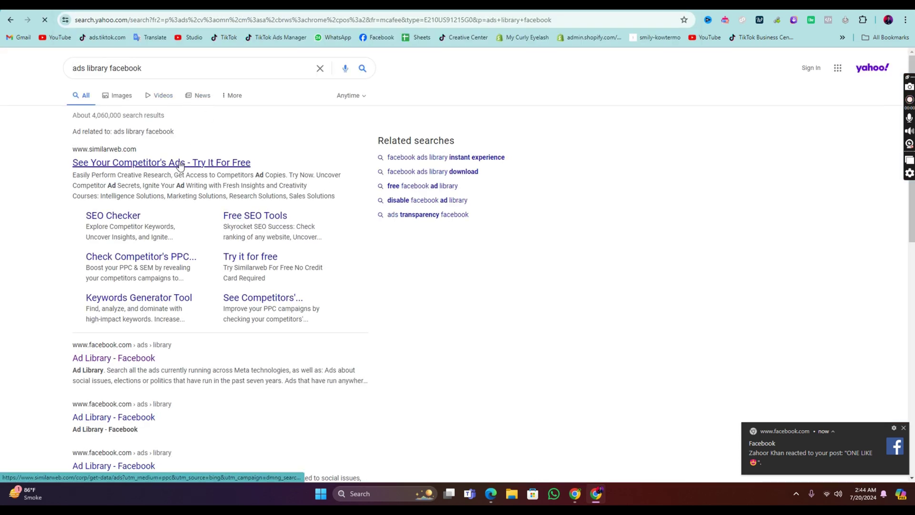
pyautogui.scroll(-3, 140, 184)
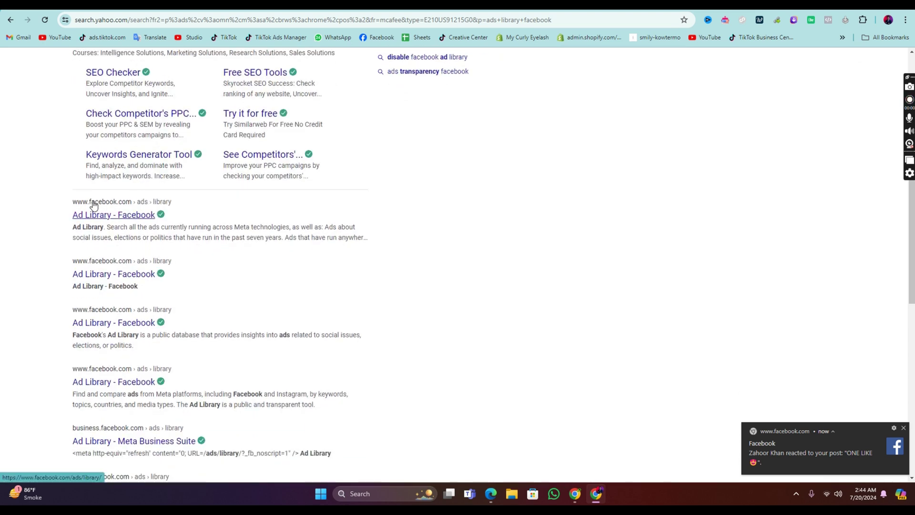
pyautogui.click(123, 214)
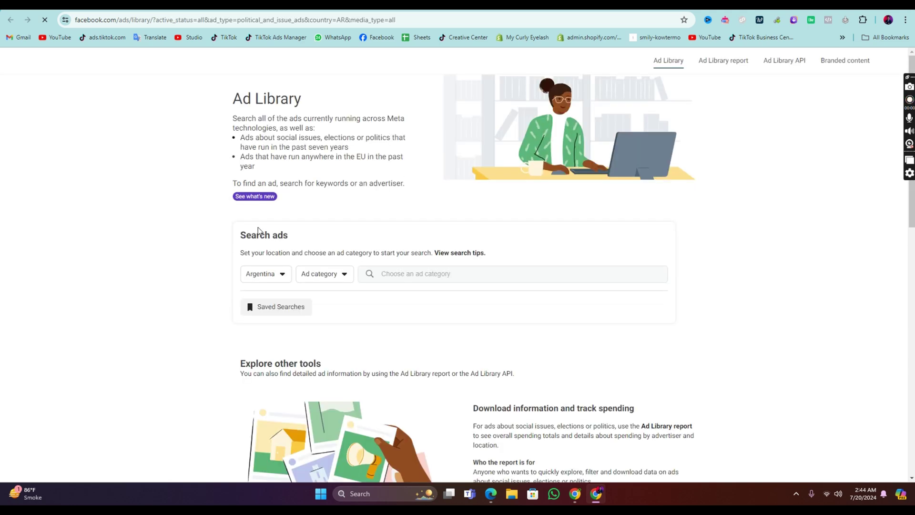
# Step: Set the Ad Library search to Pakistan and All ads
pyautogui.click(266, 282)
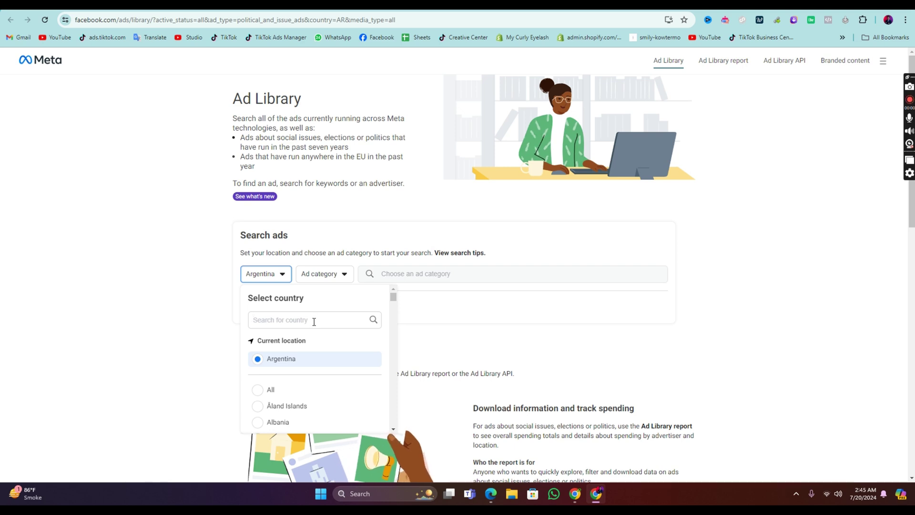
pyautogui.write('pak')
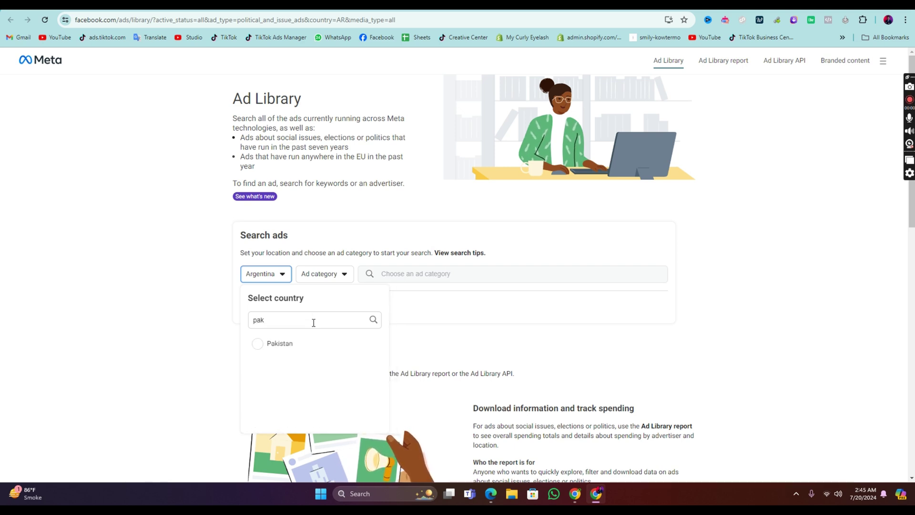
pyautogui.click(298, 344)
pyautogui.click(324, 273)
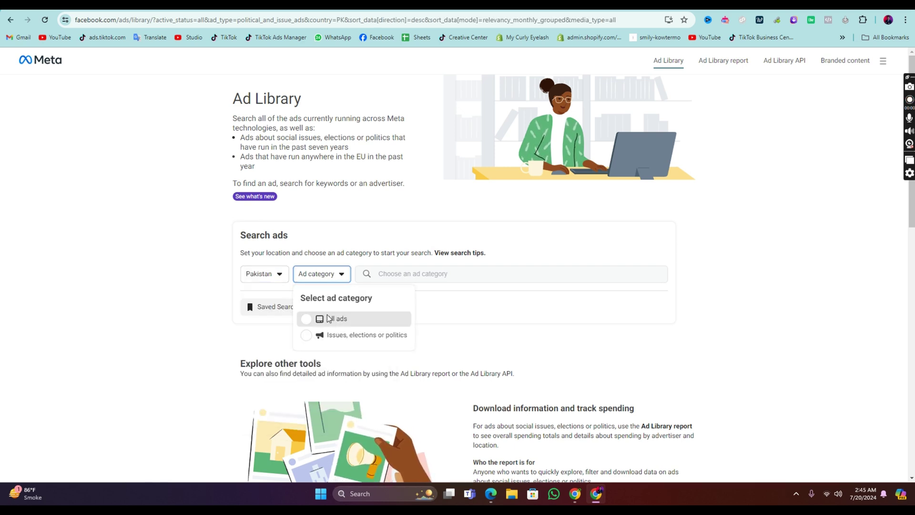
pyautogui.click(309, 316)
pyautogui.scroll(-2, 410, 274)
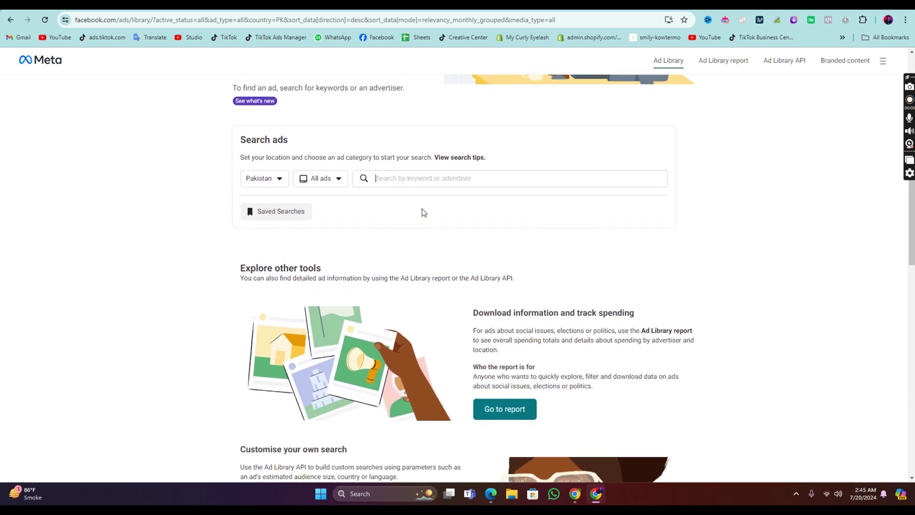
# Step: Type the keyword 'watch' and view the matching advertiser suggestions
pyautogui.click(425, 178)
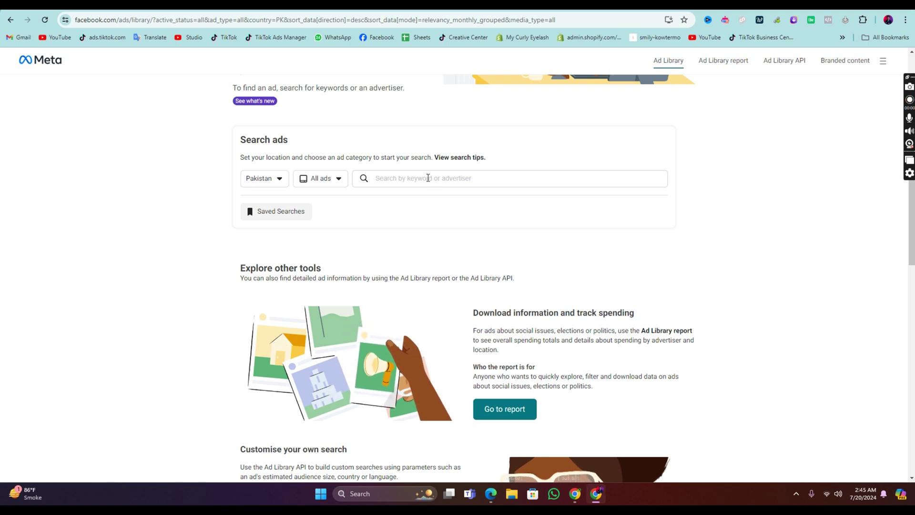
pyautogui.write('wq')
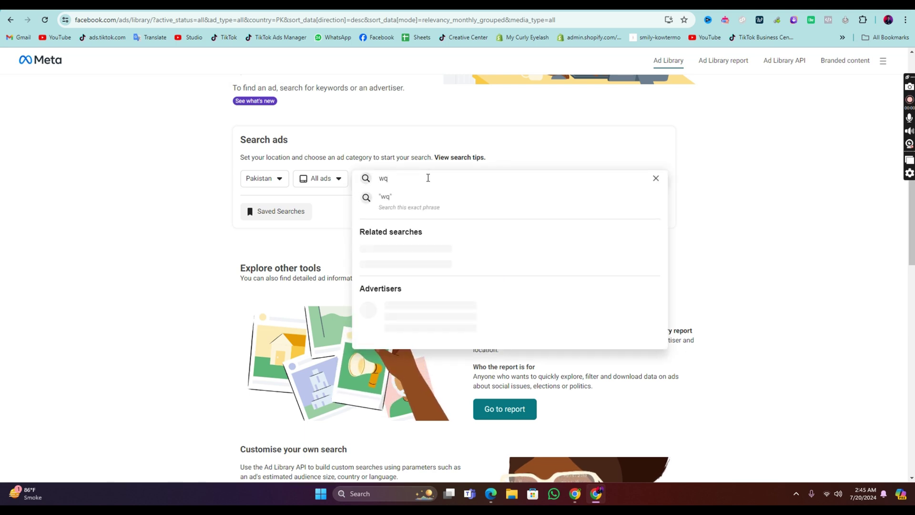
pyautogui.press('BackSpace')
pyautogui.write('atch')
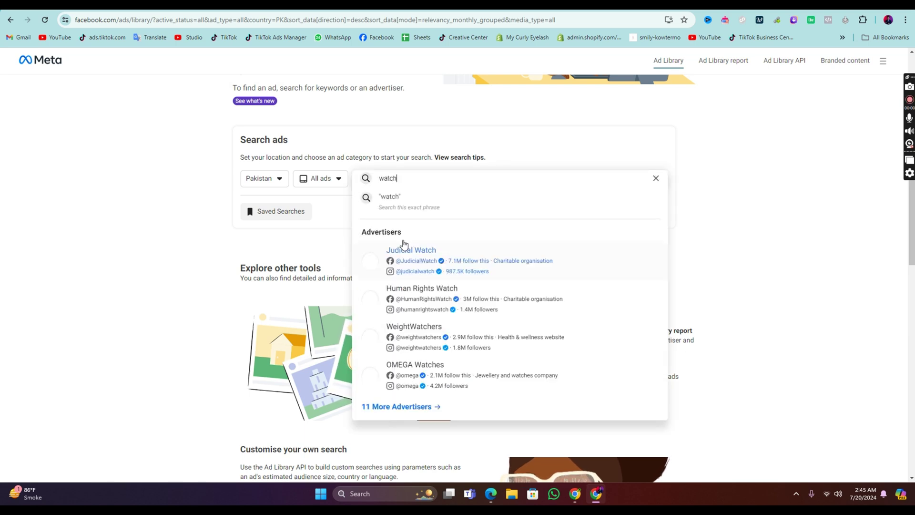
pyautogui.scroll(-1, 419, 239)
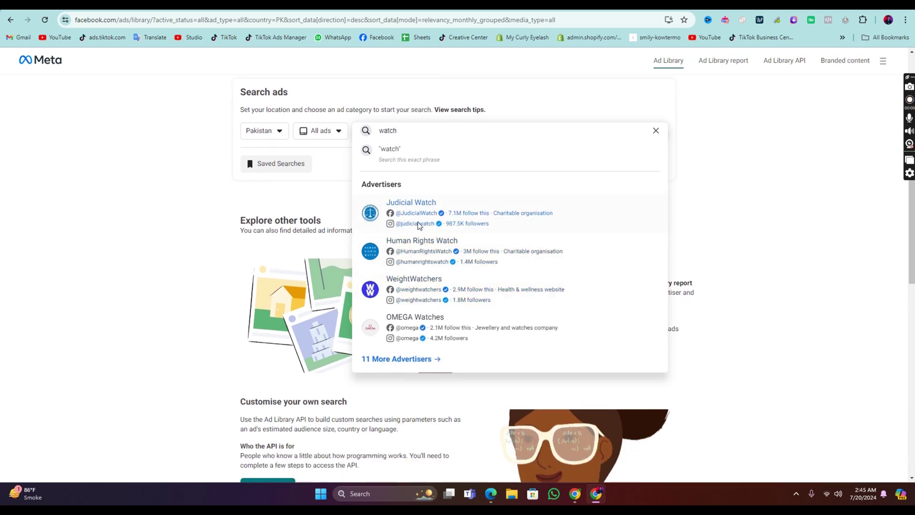
# Step: Open Judicial Watch's ads, note its 0 results, and clear it from the search
pyautogui.click(417, 223)
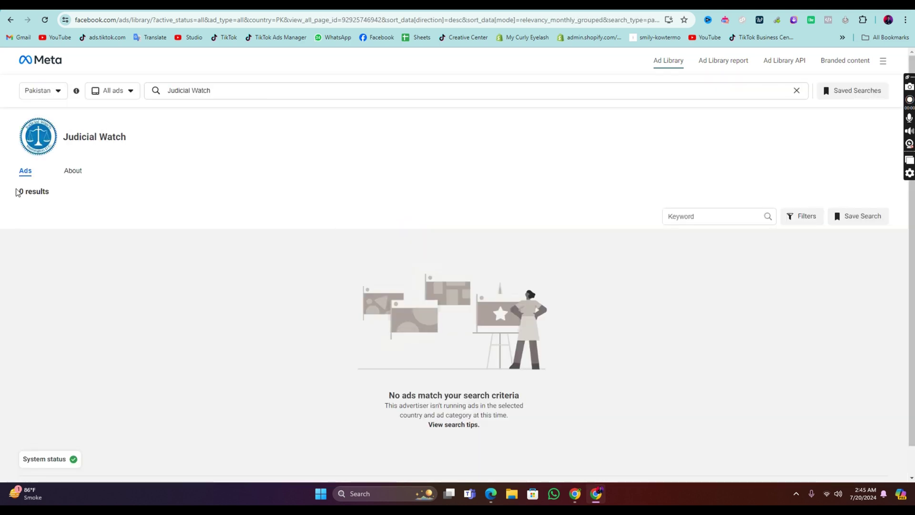
pyautogui.moveTo(10, 196); pyautogui.dragTo(53, 198)
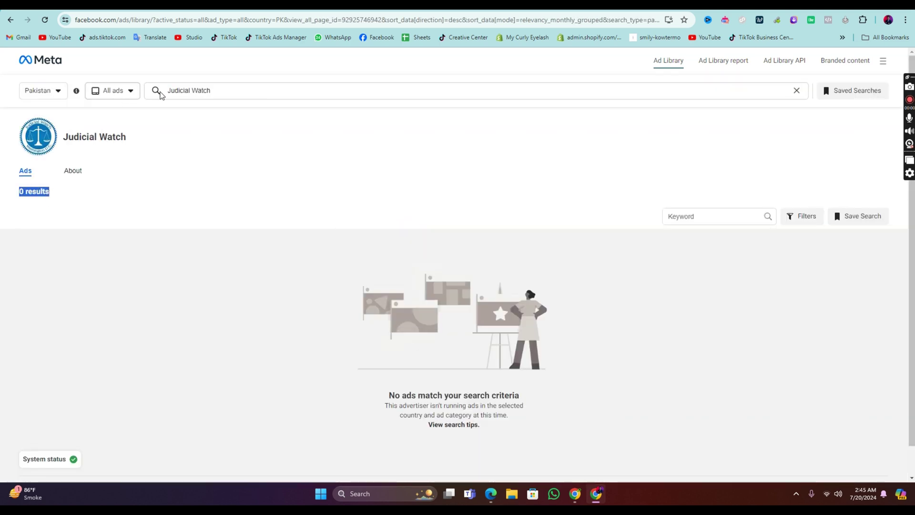
pyautogui.moveTo(231, 90); pyautogui.dragTo(167, 88)
pyautogui.press('BackSpace')
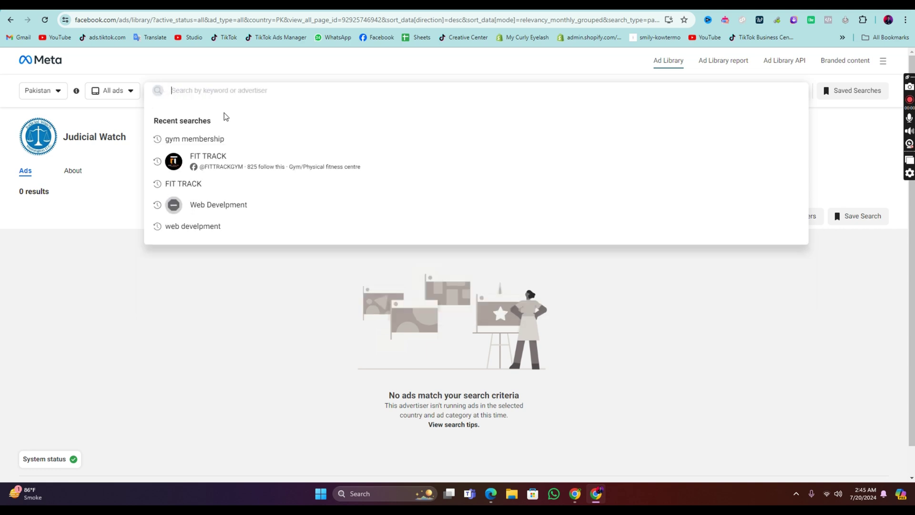
# Step: Open FIT TRACK's advertiser page from recent searches and note its ~4 results
pyautogui.click(232, 171)
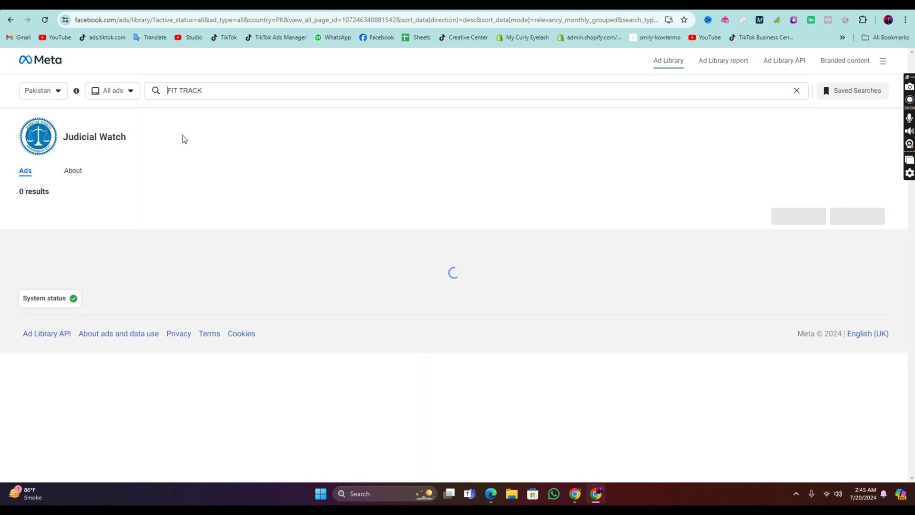
pyautogui.scroll(-1, 159, 252)
pyautogui.scroll(-2, 159, 252)
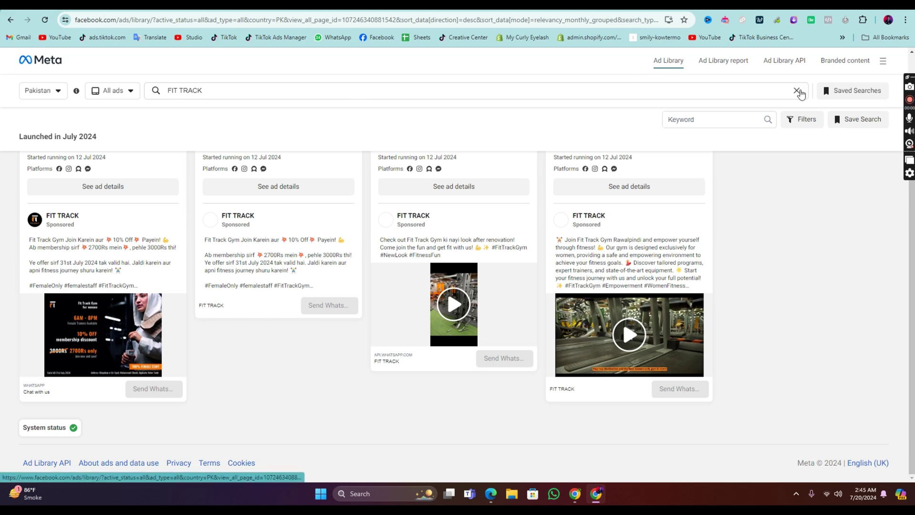
pyautogui.click(798, 90)
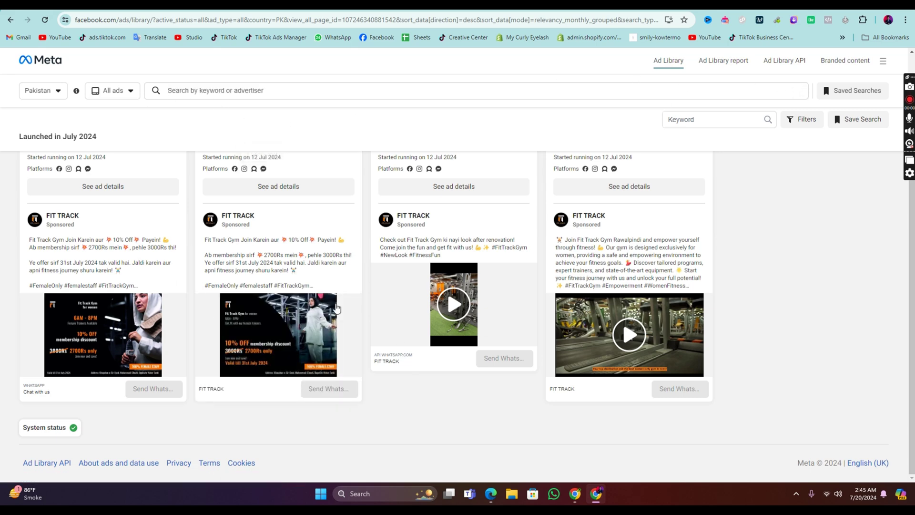
pyautogui.scroll(3, 279, 205)
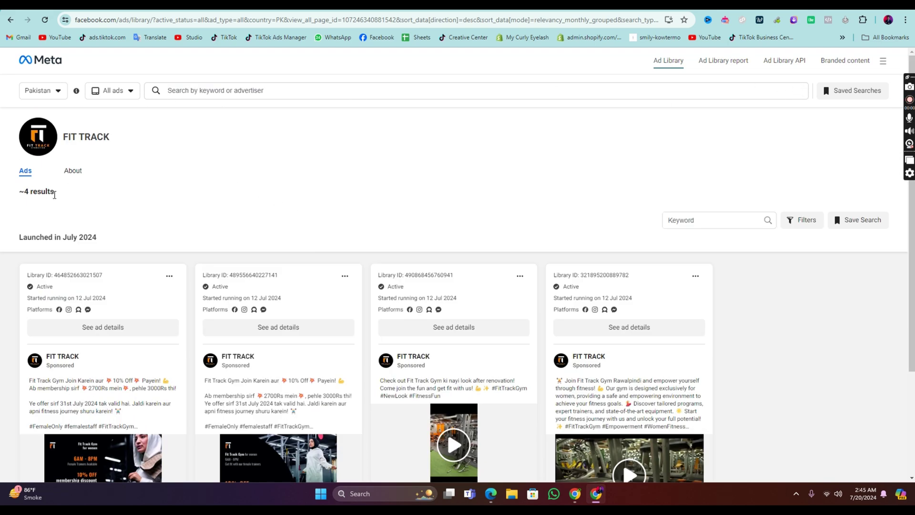
pyautogui.moveTo(54, 195); pyautogui.dragTo(24, 187)
# Step: Run a keyword search for 'gym' in Pakistan ads
pyautogui.click(182, 91)
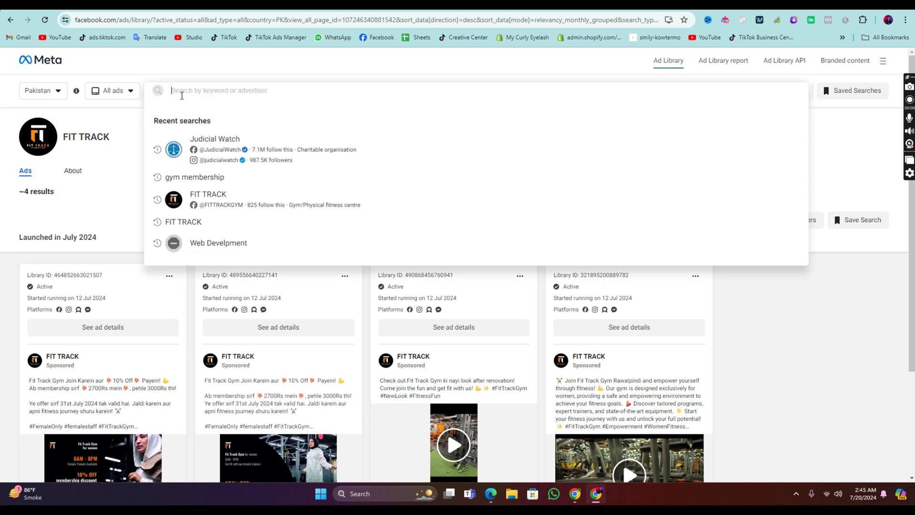
pyautogui.write('gym')
pyautogui.press('Return')
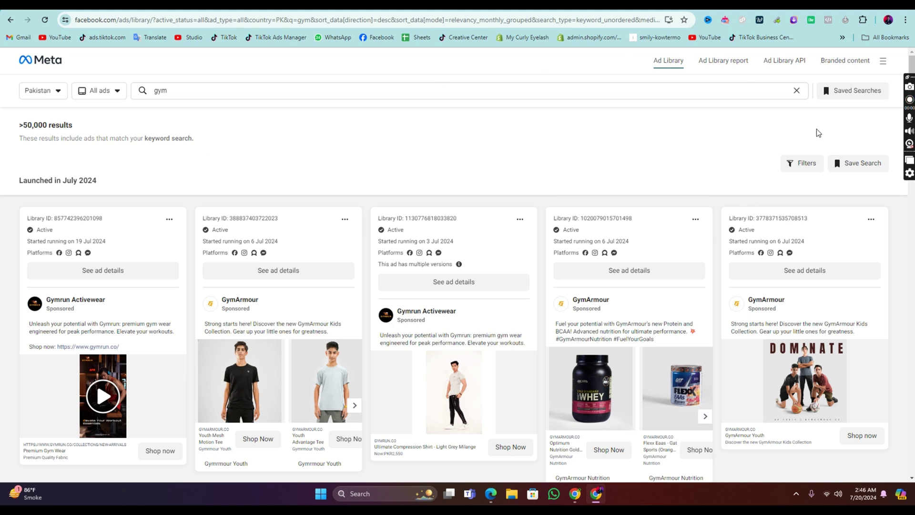
# Step: Filter the gym results to Active ads only, about 2,100 results
pyautogui.click(806, 163)
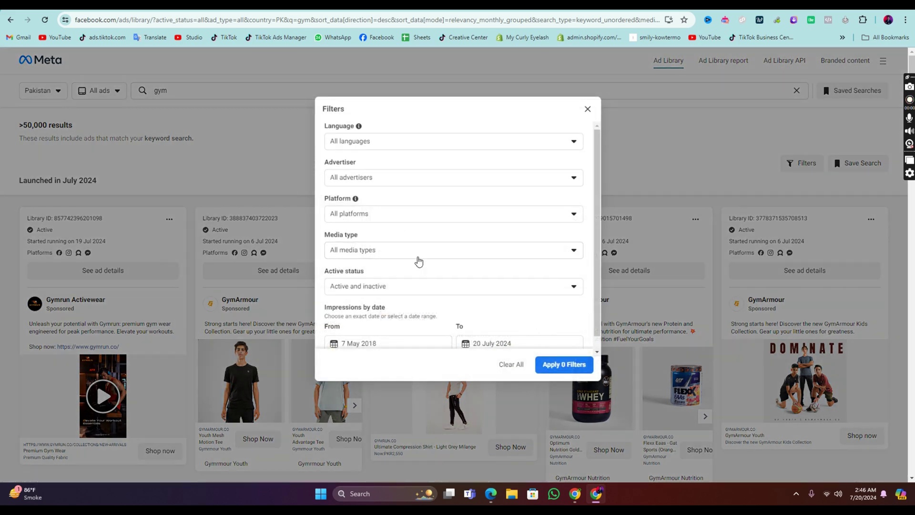
pyautogui.click(441, 288)
pyautogui.click(399, 327)
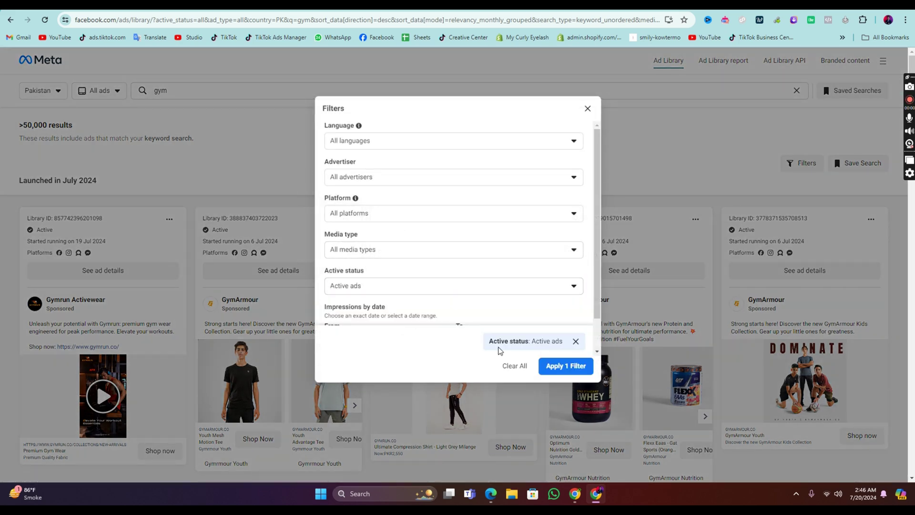
pyautogui.click(553, 364)
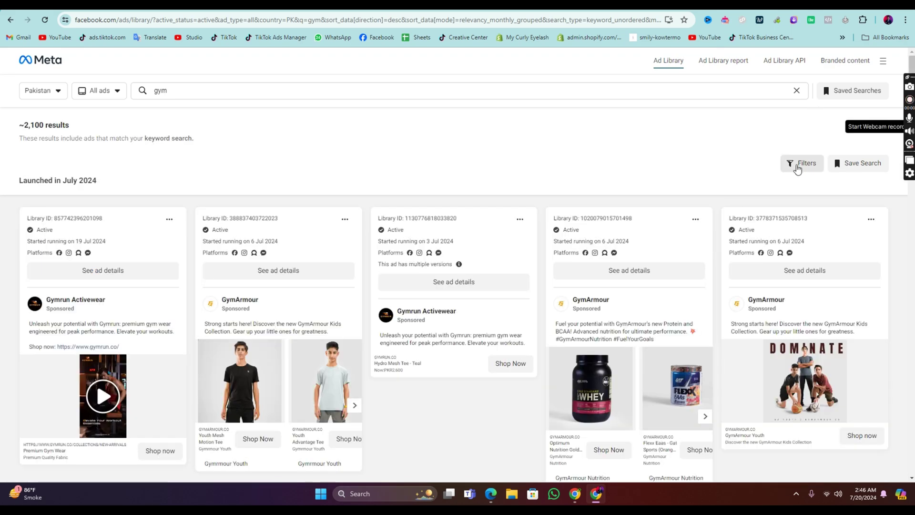
pyautogui.click(796, 164)
# Step: Scroll to the June 2024 GymArmour Men T-Shirts ad and follow its Shop Now link
pyautogui.scroll(-2, 437, 248)
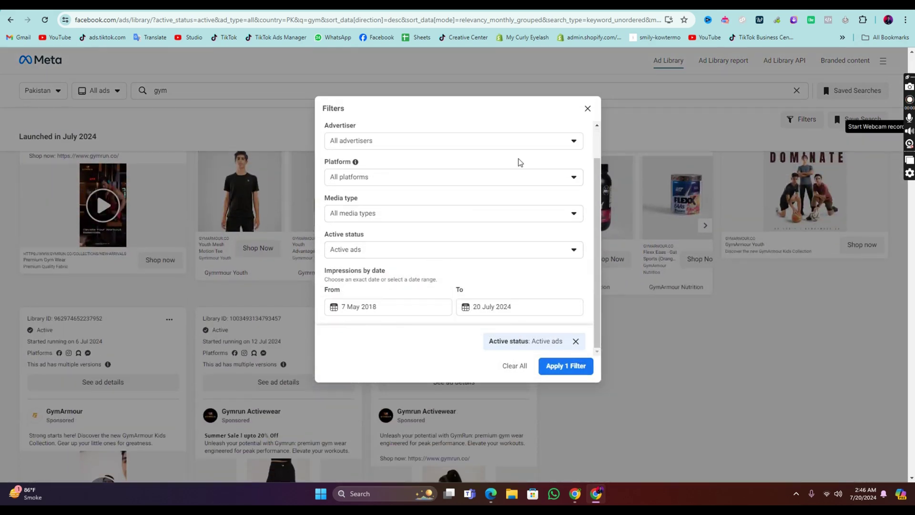
pyautogui.click(588, 108)
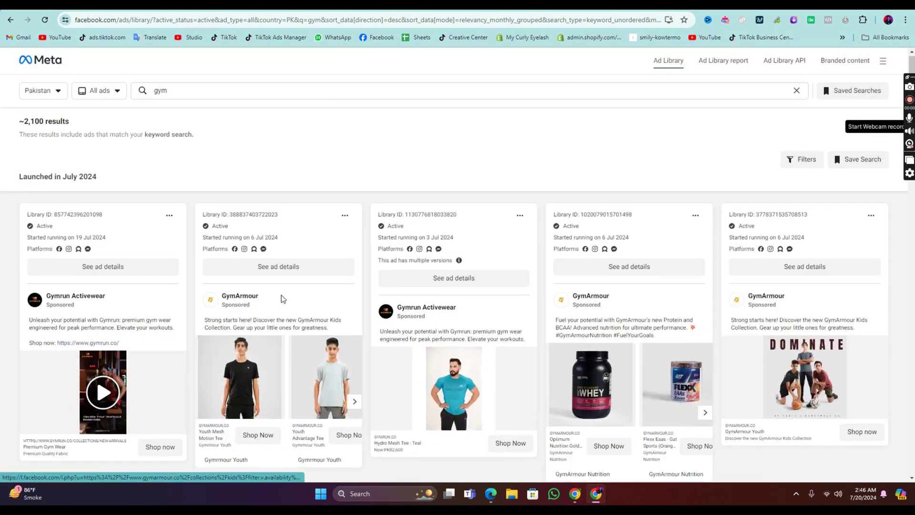
pyautogui.scroll(-8, 572, 290)
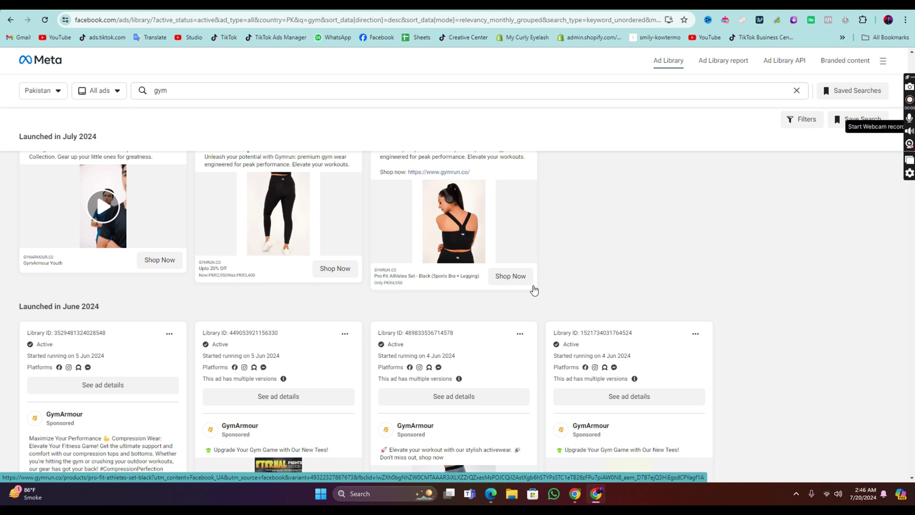
pyautogui.scroll(-4, 472, 265)
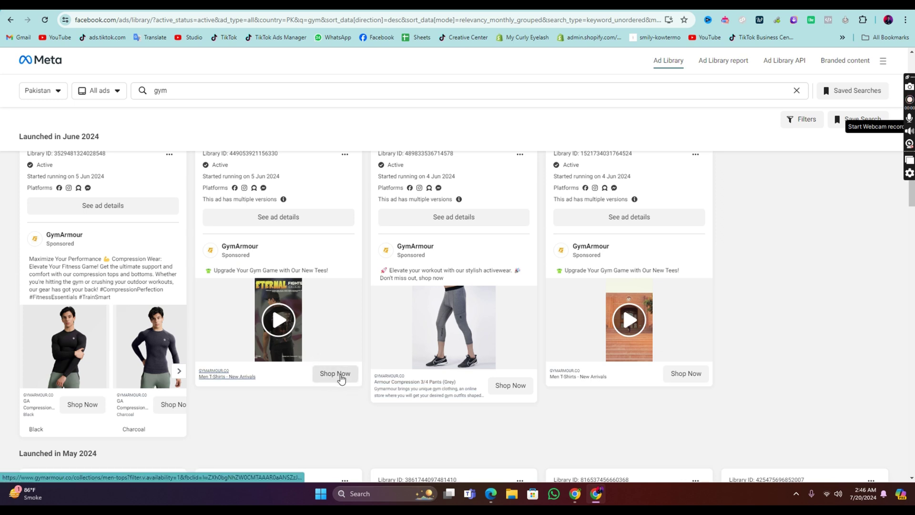
pyautogui.click(341, 376)
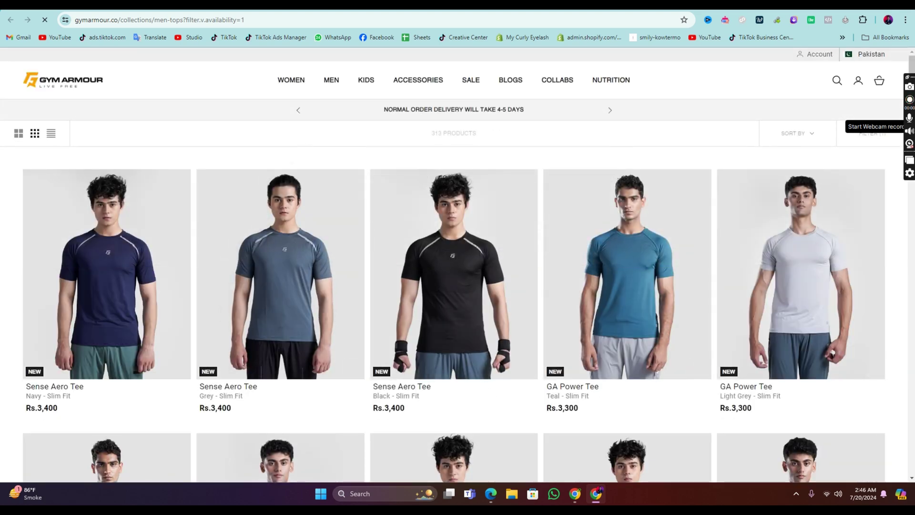
# Step: Open GymArmour's Facebook page (41K likes, 44K followers), highlight its page name, and return to Ad Library
pyautogui.hotkey('ctrl', 'shift', 'Tab')
pyautogui.moveTo(240, 252)
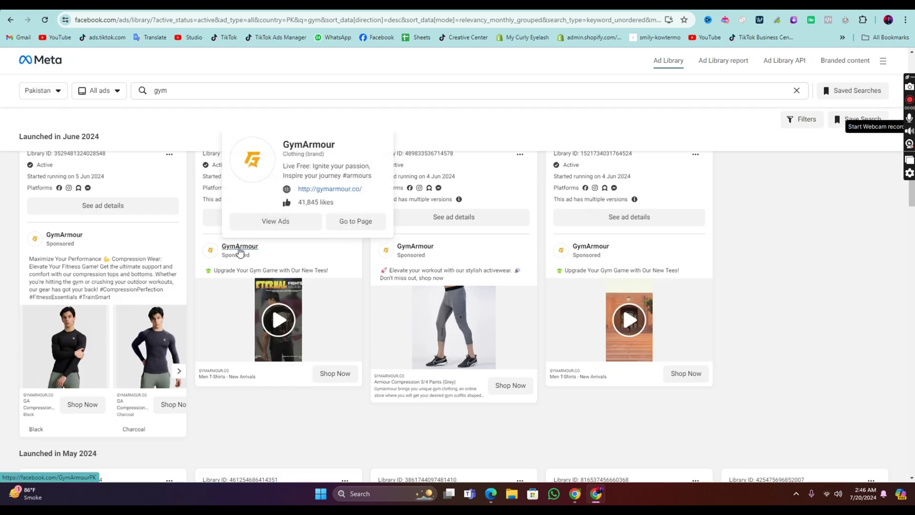
pyautogui.click(240, 252)
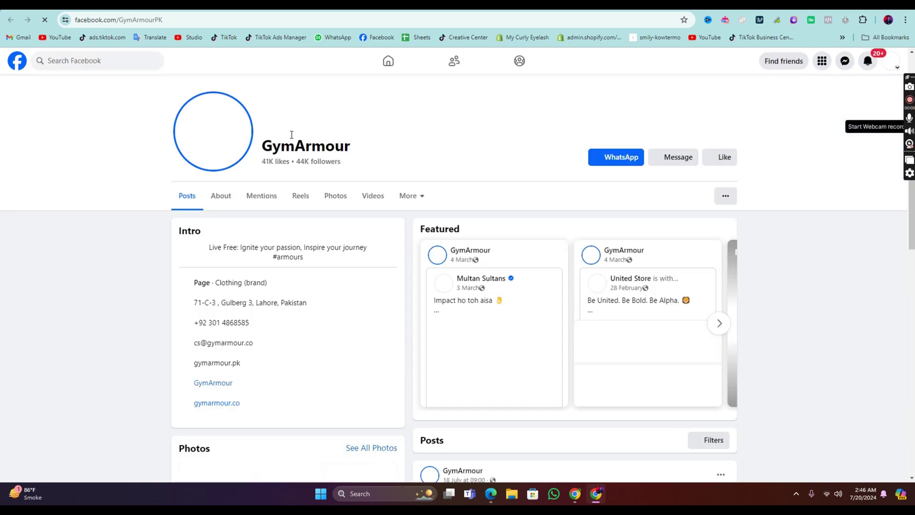
pyautogui.moveTo(353, 146); pyautogui.dragTo(266, 145)
pyautogui.hotkey('ctrl', 'c')
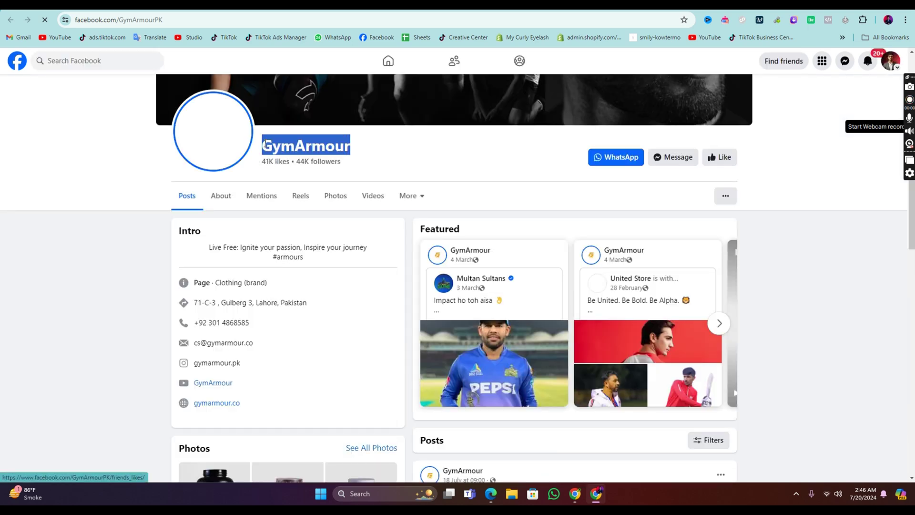
pyautogui.hotkey('ctrl', 'Tab')
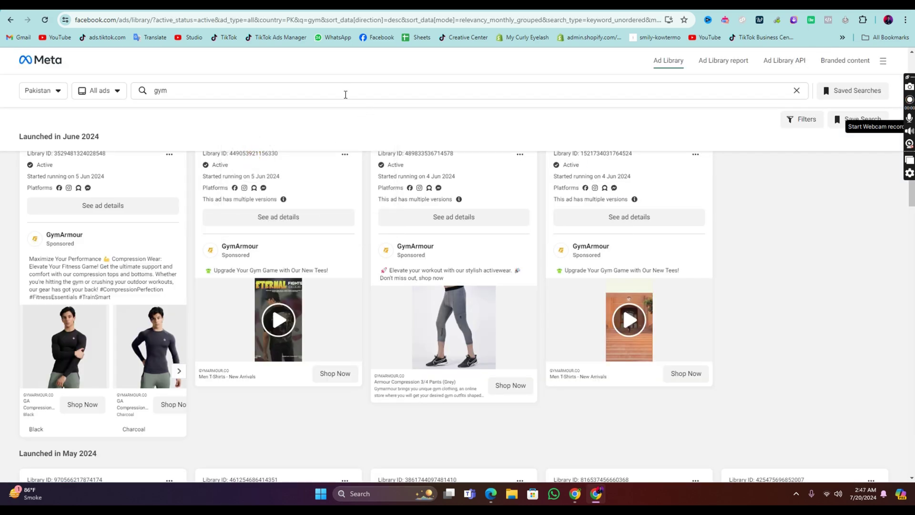
# Step: Replace the 'gym' search with GymArmour and open the GymArmour advertiser's ads
pyautogui.click(152, 97)
pyautogui.hotkey('ctrl', 'v')
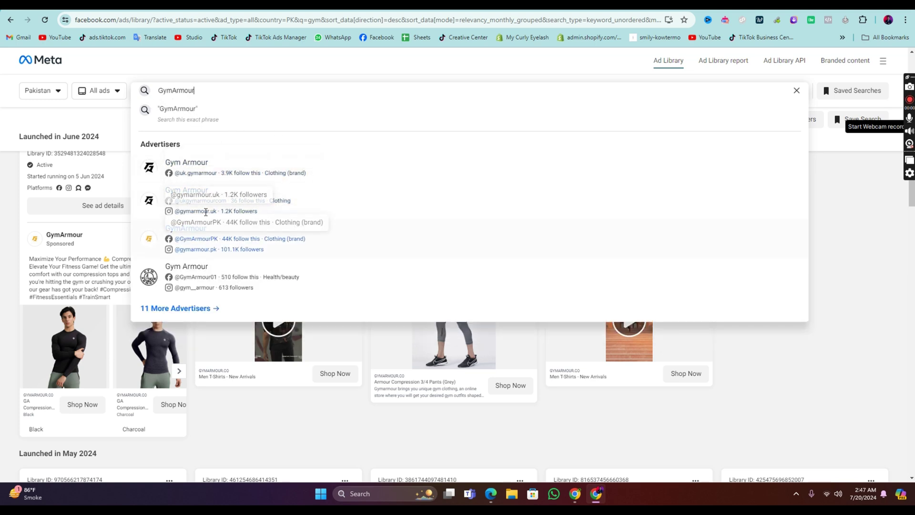
pyautogui.hotkey('ctrl', 'Tab')
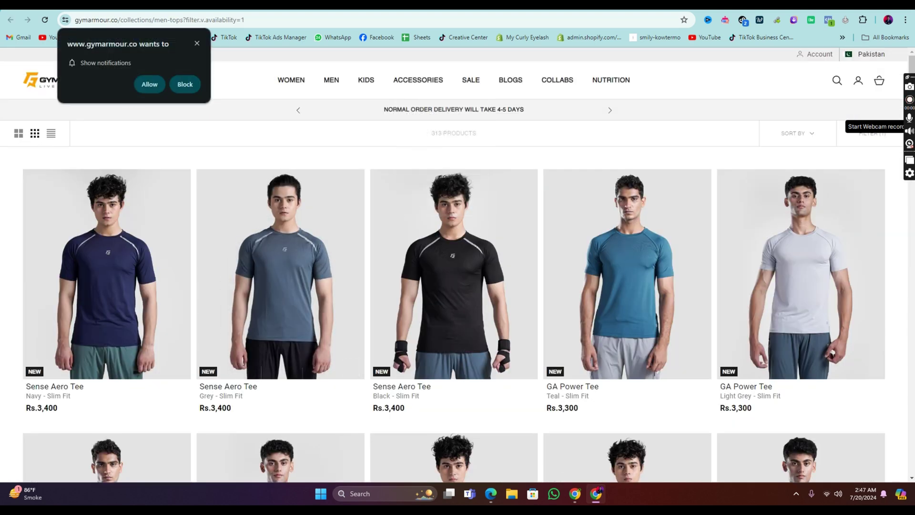
pyautogui.hotkey('ctrl', 'Tab')
pyautogui.hotkey('ctrl', 'Tab')
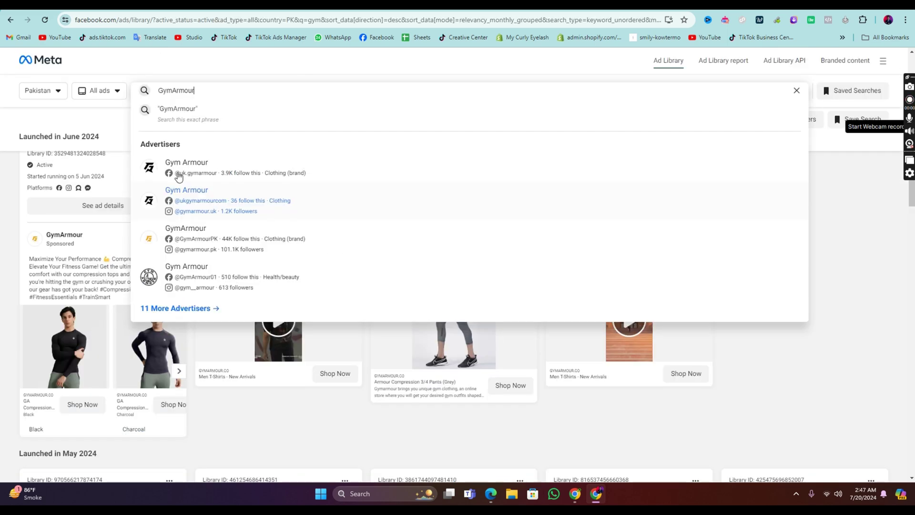
pyautogui.click(164, 238)
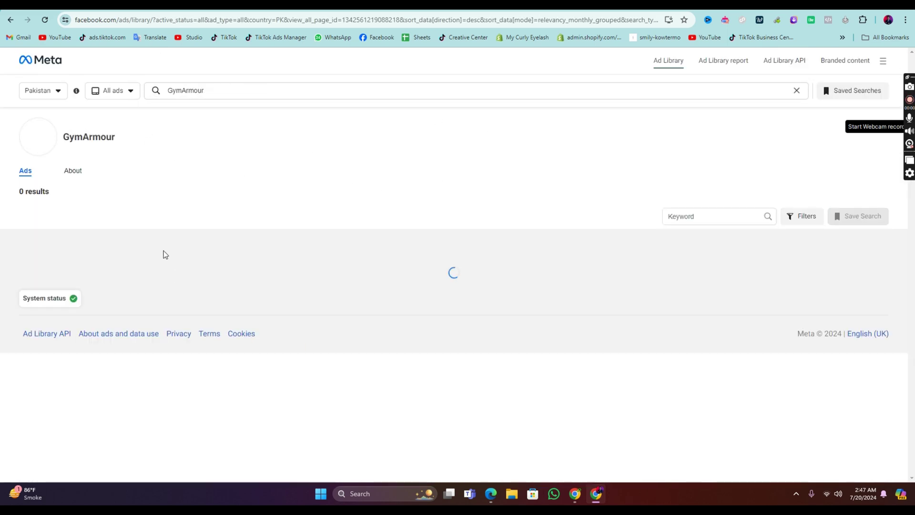
# Step: Bring up the pitch-deck PDF at its FB Sales Funnel slide (TOFU 30%, MOFU 50%, BOFU 20%)
pyautogui.hotkey('alt', 'Tab')
pyautogui.scroll(-5, 414, 254)
pyautogui.scroll(-2, 421, 259)
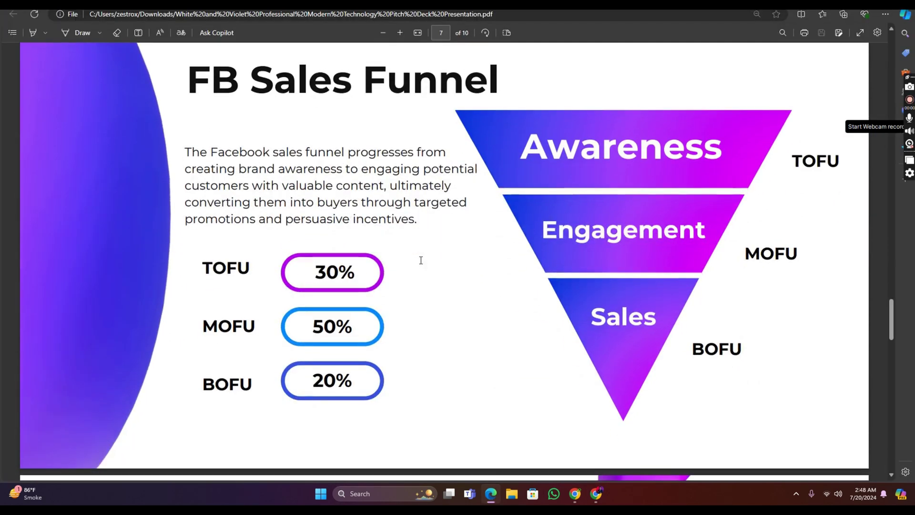
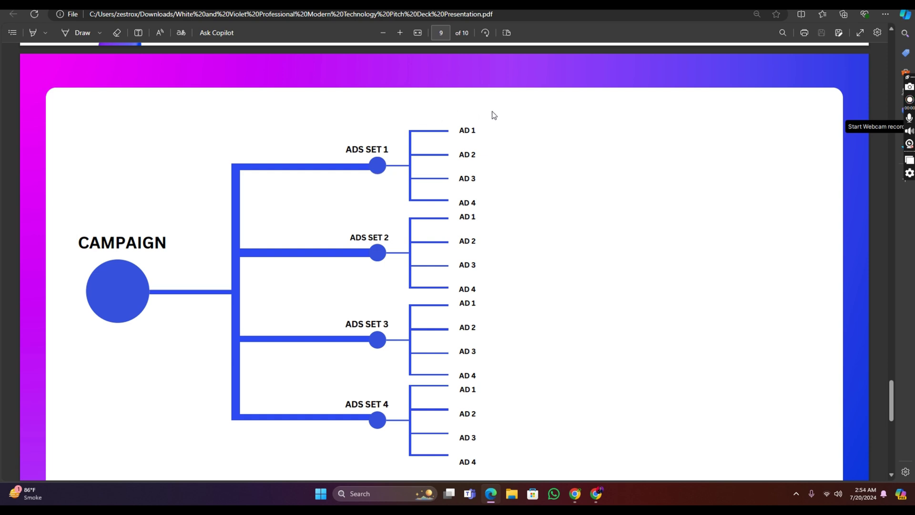
pyautogui.scroll(2, 506, 210)
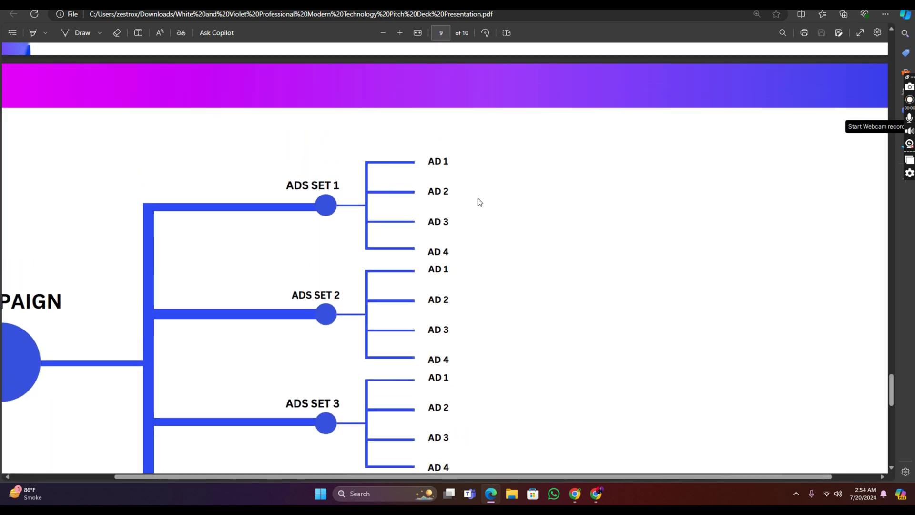
pyautogui.scroll(3, 480, 202)
pyautogui.scroll(2, 456, 246)
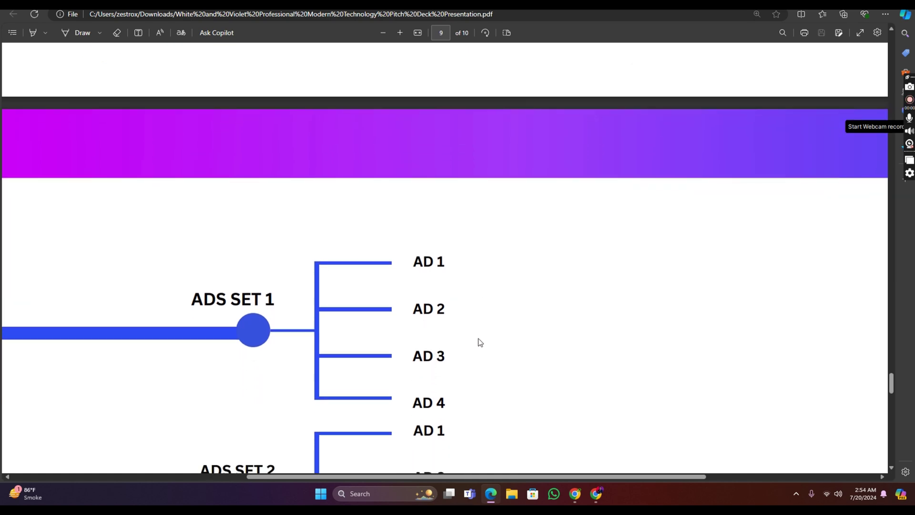
pyautogui.scroll(-4, 385, 337)
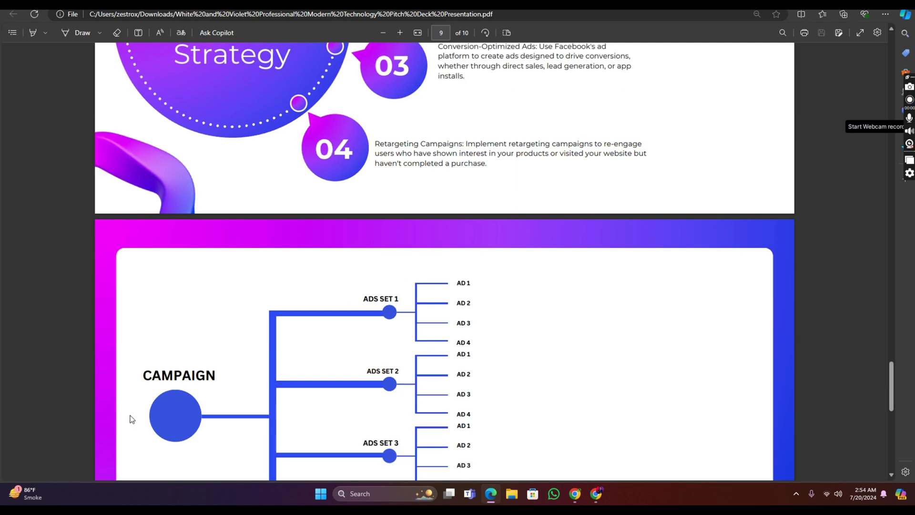
pyautogui.scroll(-1, 375, 309)
pyautogui.scroll(-3, 375, 308)
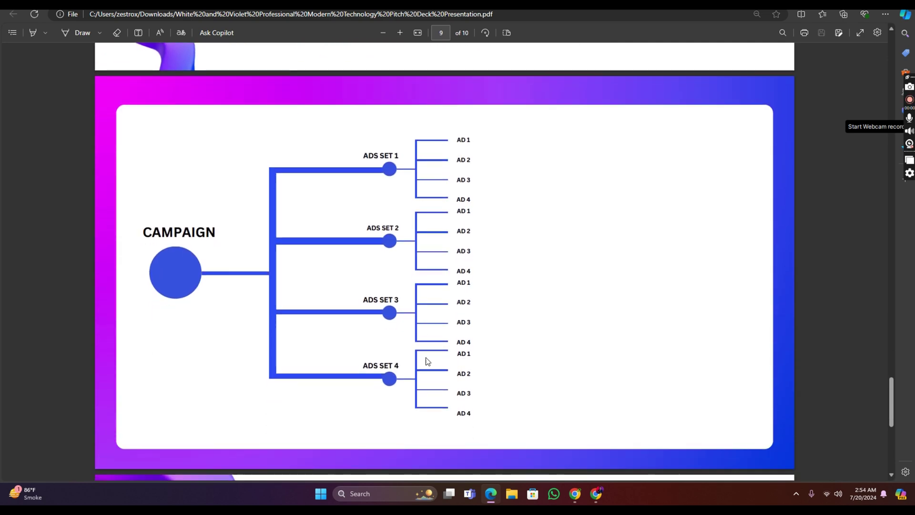
pyautogui.scroll(-1, 345, 281)
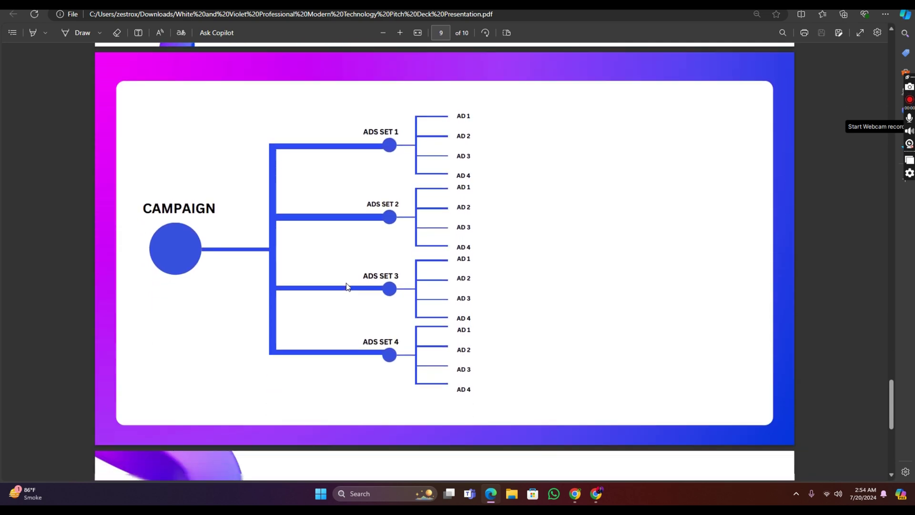
pyautogui.scroll(1, 344, 275)
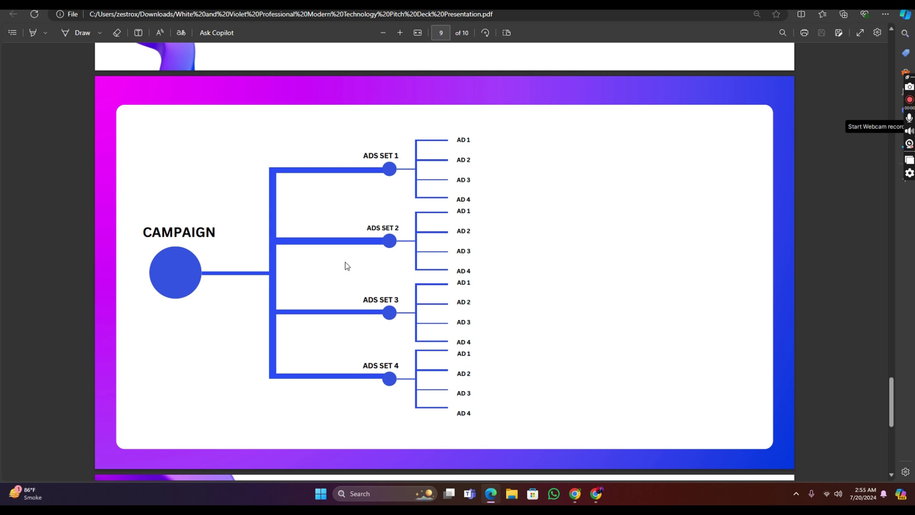
# Step: Close the New Sales ad editor without publishing it
pyautogui.click(597, 493)
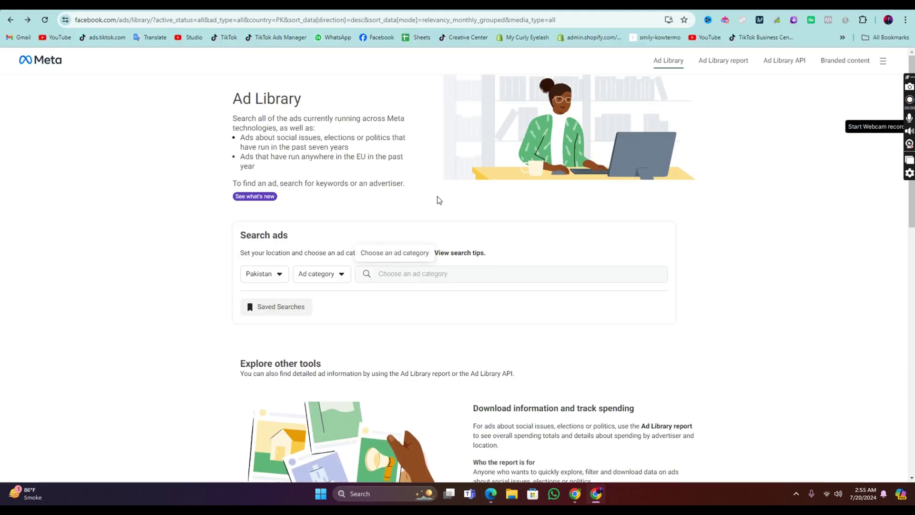
pyautogui.click(308, 5)
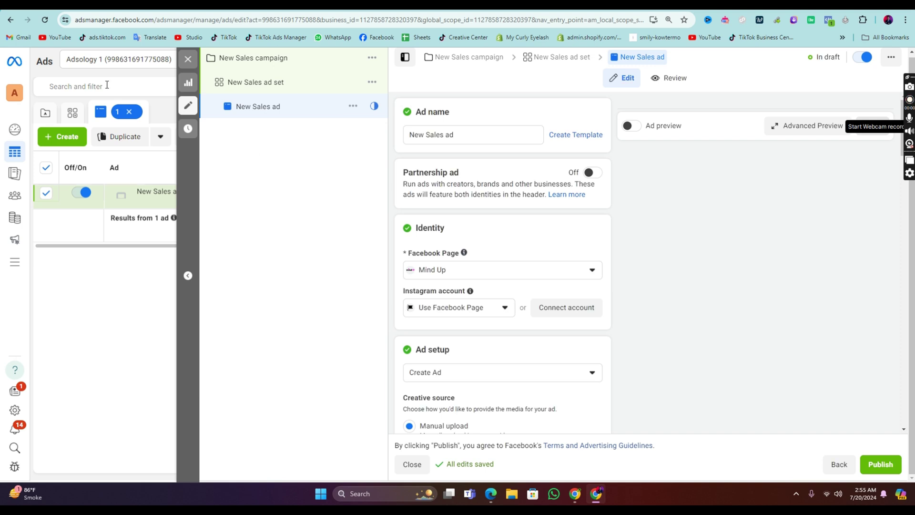
pyautogui.click(187, 59)
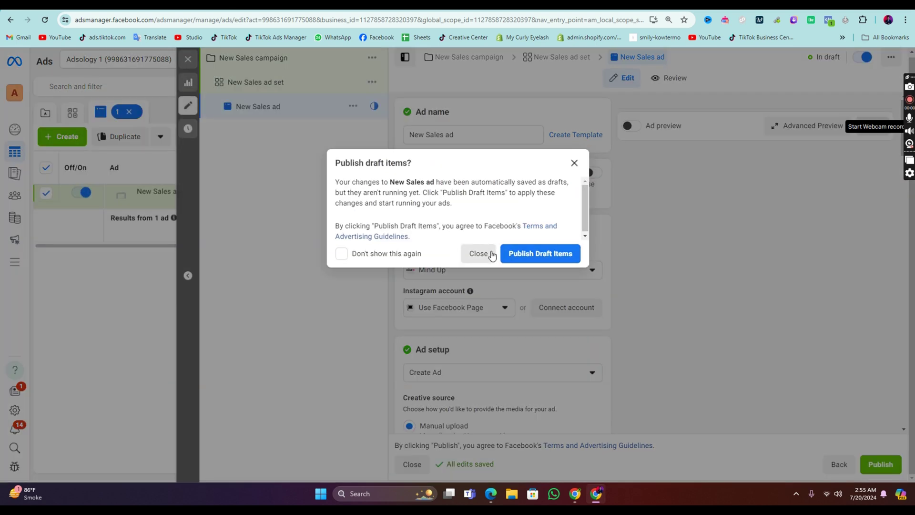
pyautogui.click(491, 256)
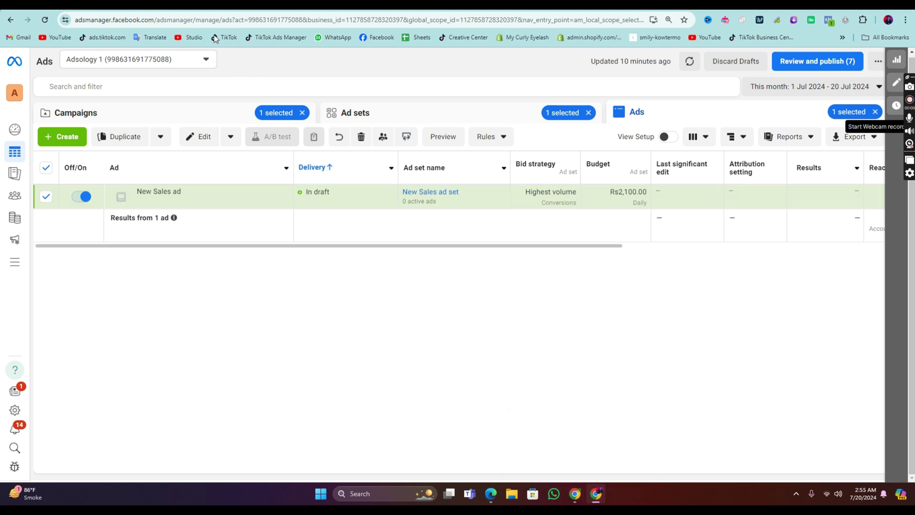
# Step: Cancel the new-creation prompt and list all 27 campaigns, glancing at the PDF diagram
pyautogui.click(62, 136)
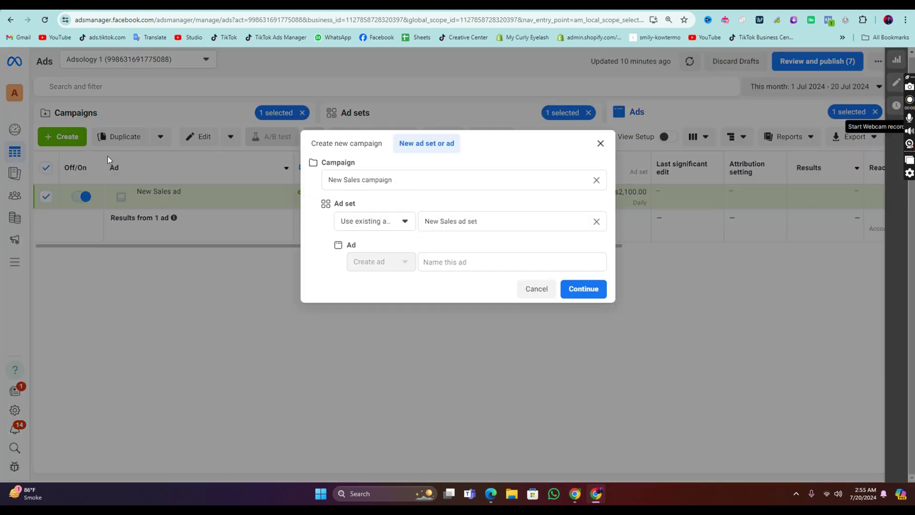
pyautogui.click(600, 143)
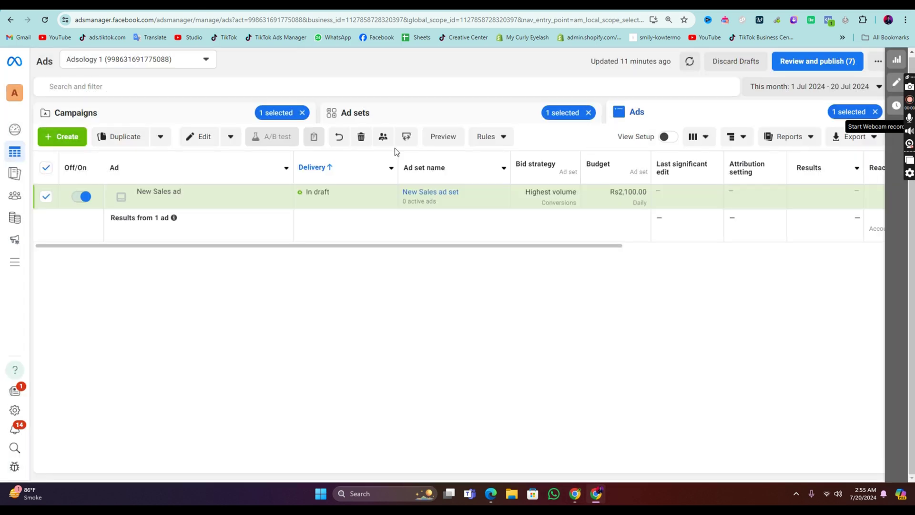
pyautogui.click(136, 115)
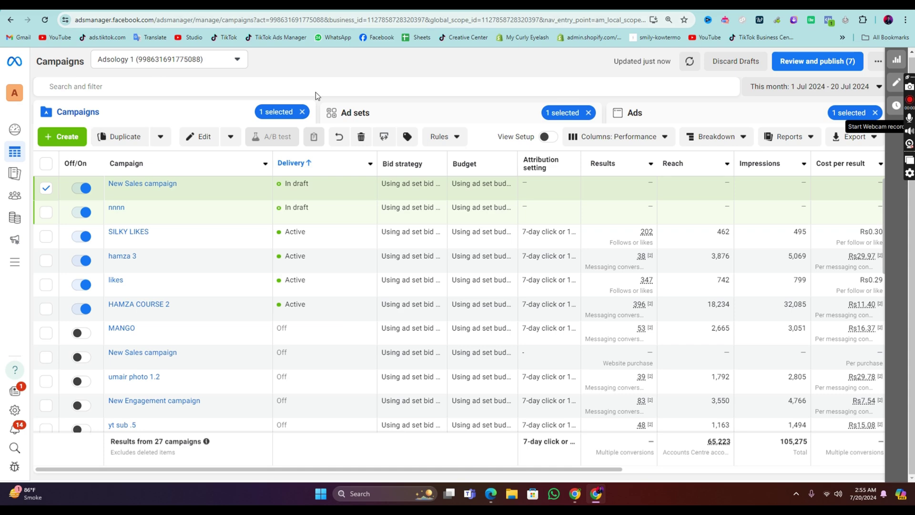
pyautogui.click(576, 494)
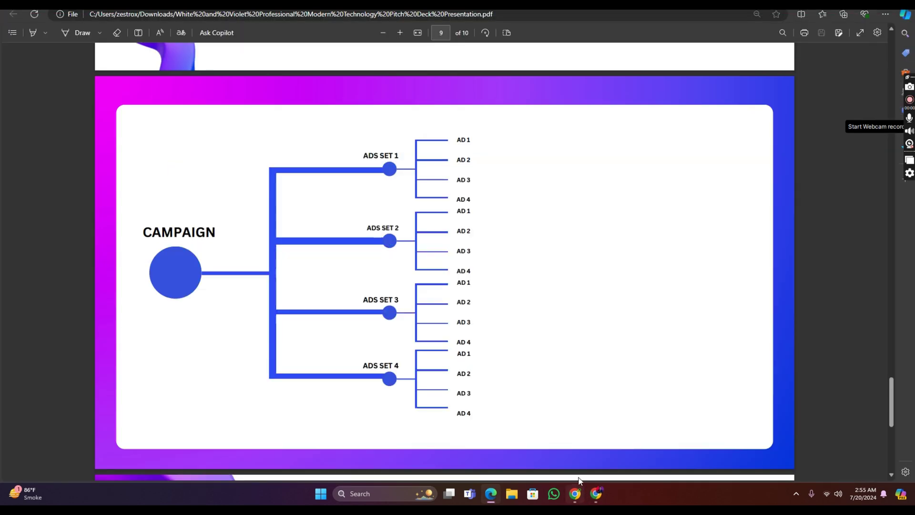
pyautogui.click(596, 494)
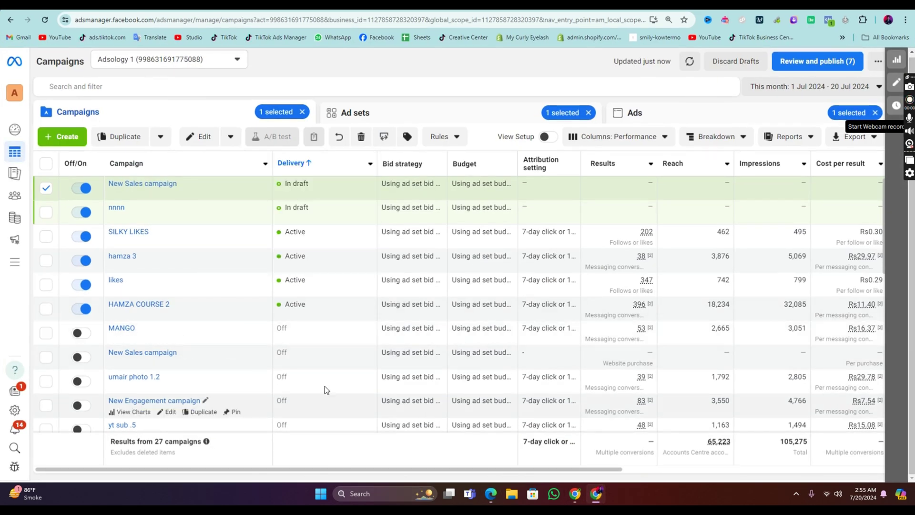
# Step: Delete the New Sales campaign in the other Ads Manager window
pyautogui.click(576, 494)
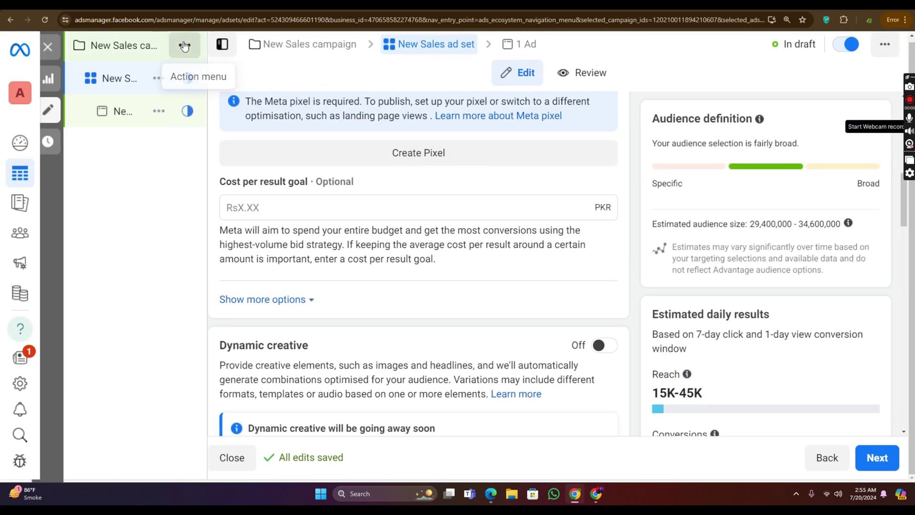
pyautogui.click(184, 46)
pyautogui.click(297, 212)
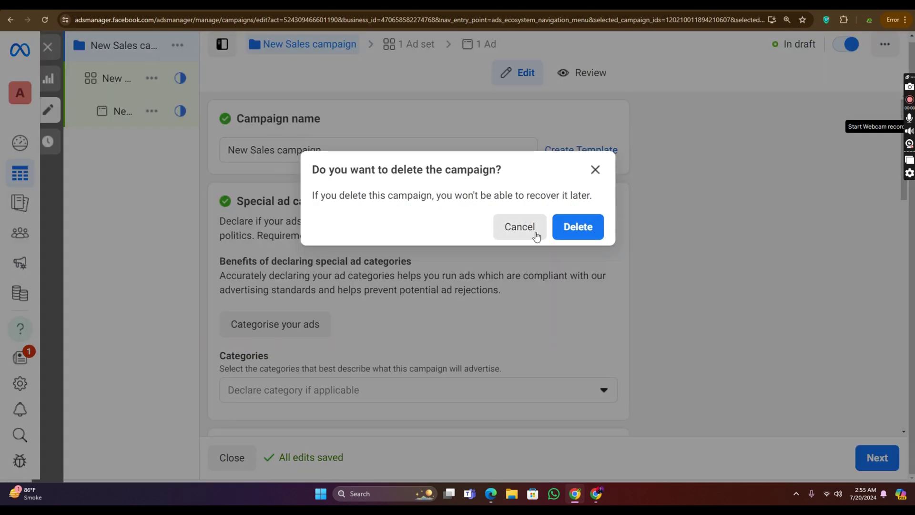
pyautogui.click(578, 227)
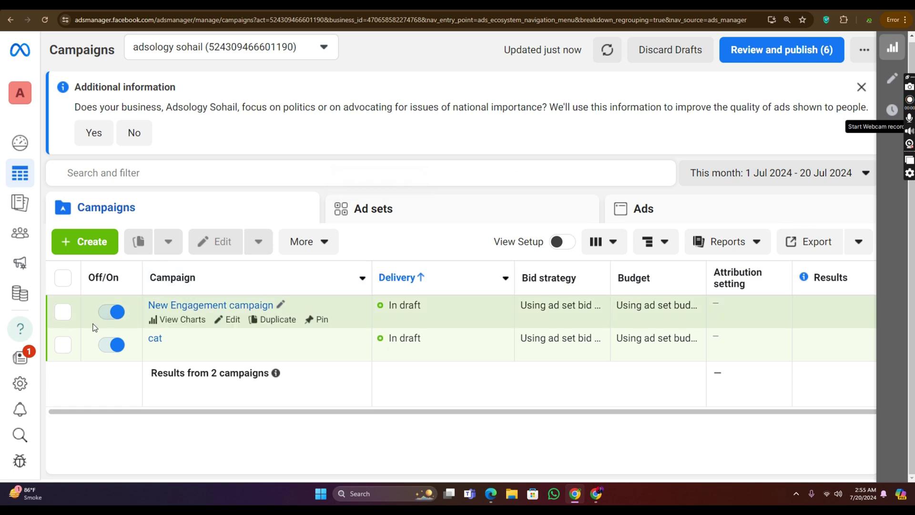
# Step: Delete the New Engagement campaign from its editor
pyautogui.click(231, 319)
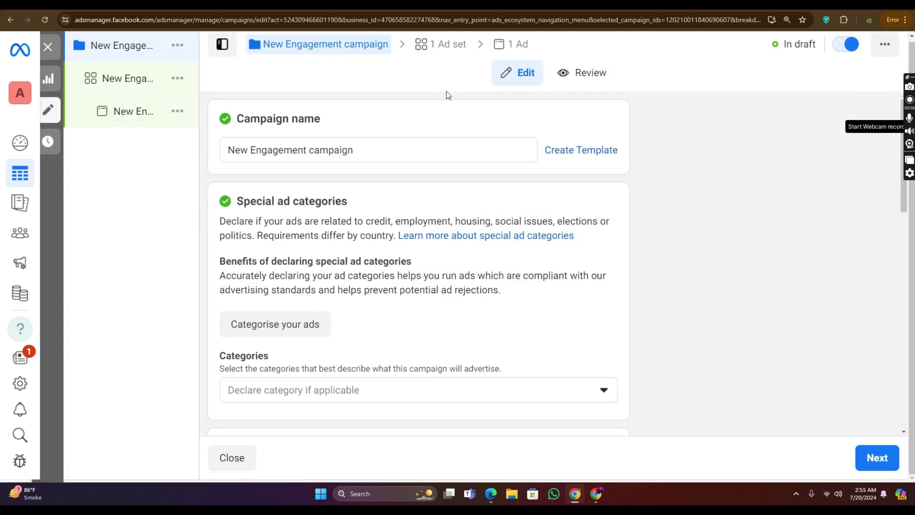
pyautogui.click(207, 46)
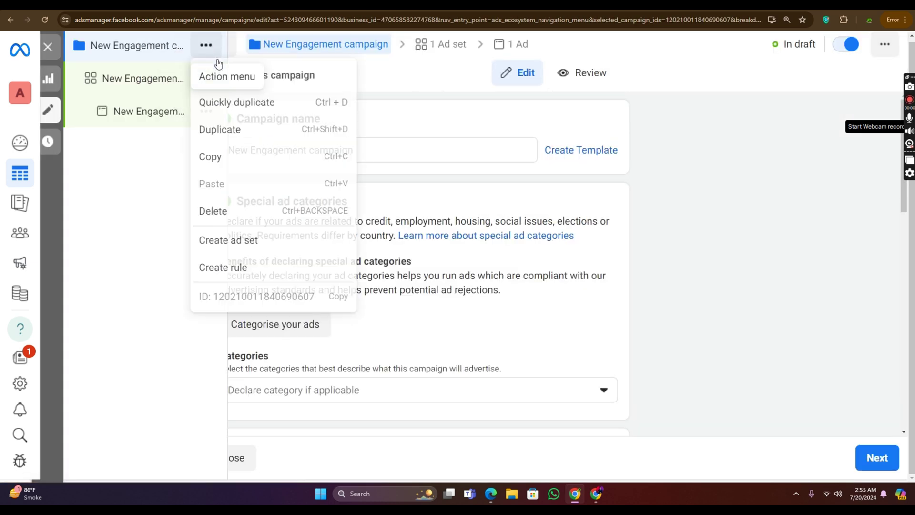
pyautogui.click(257, 217)
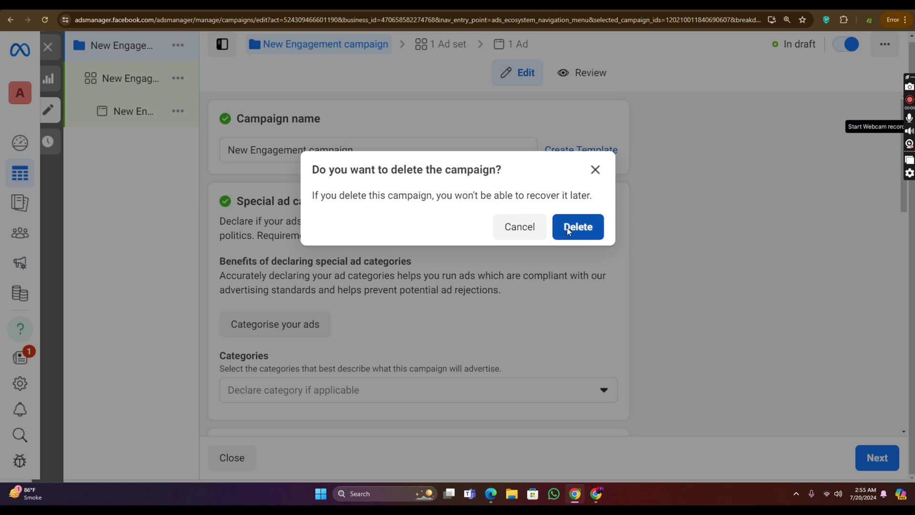
pyautogui.click(568, 228)
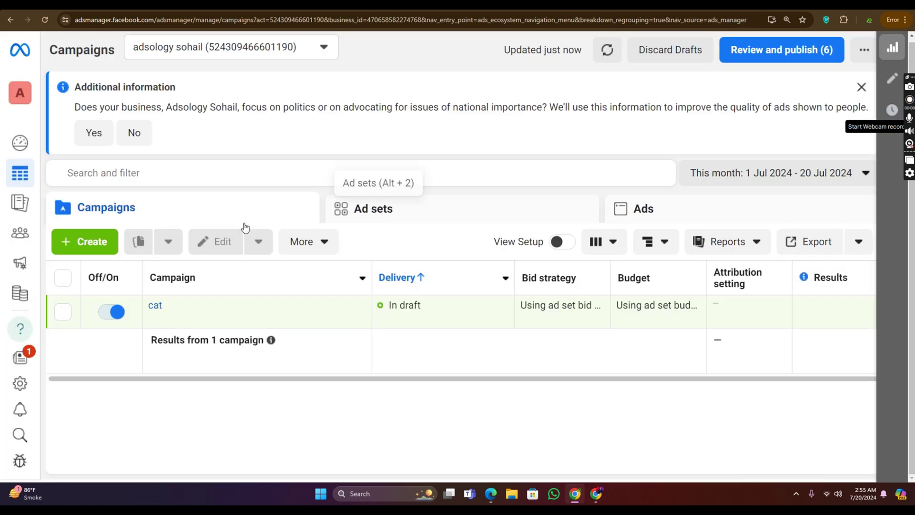
# Step: Delete the cat draft campaign, emptying the Campaigns table
pyautogui.click(63, 312)
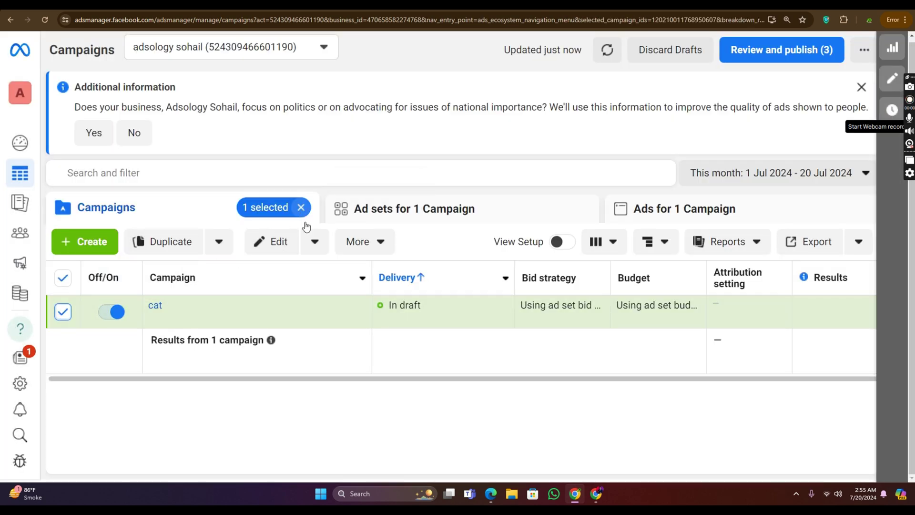
pyautogui.click(229, 323)
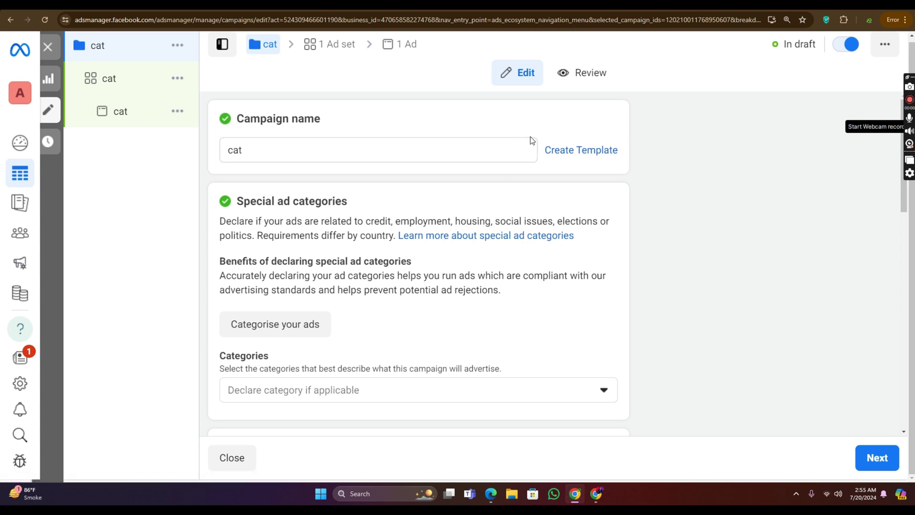
pyautogui.click(204, 45)
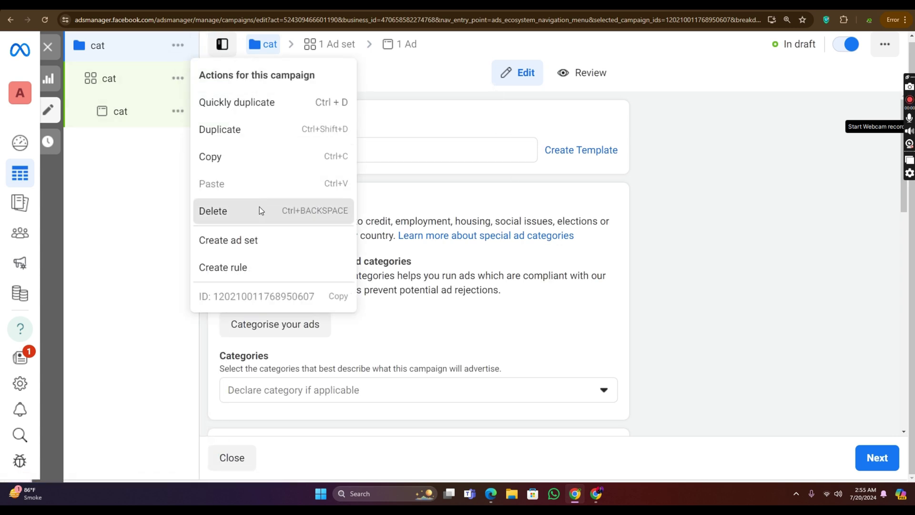
pyautogui.click(261, 211)
pyautogui.click(577, 227)
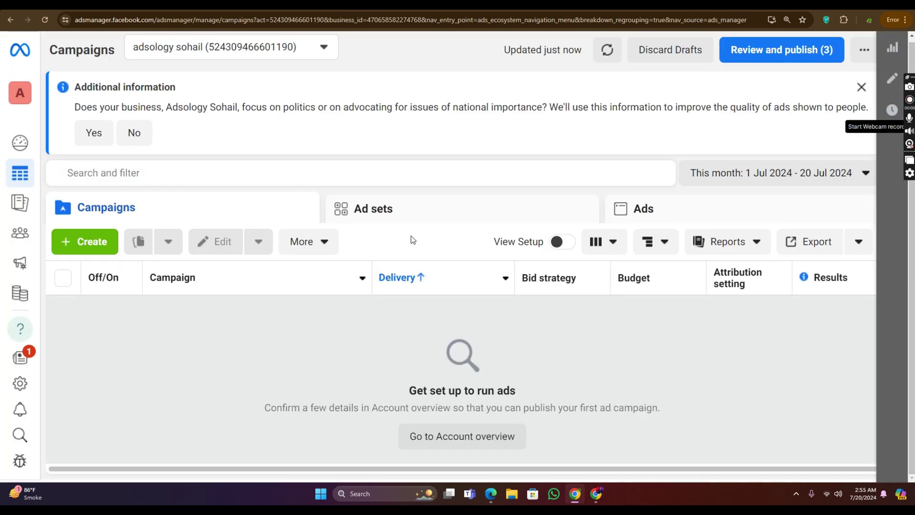
# Step: Create a new campaign with the Engagement objective and a manual engagement setup
pyautogui.click(85, 241)
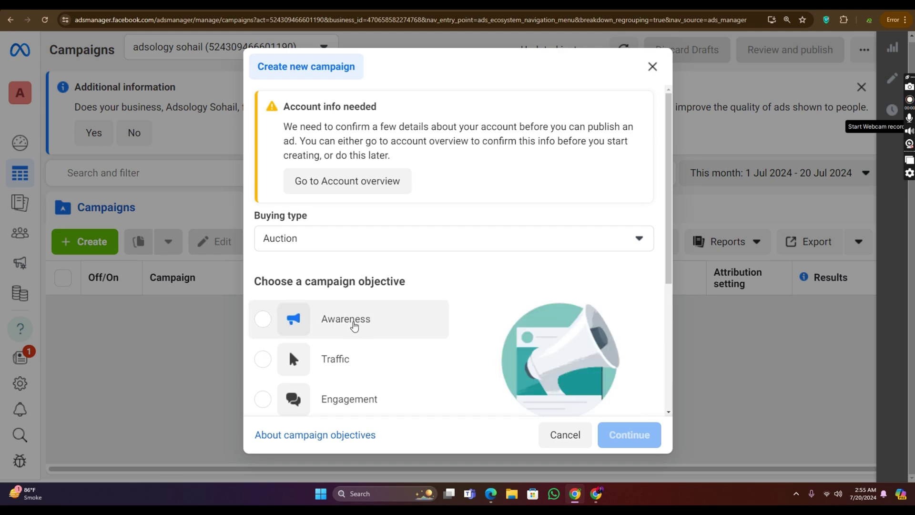
pyautogui.scroll(-4, 353, 325)
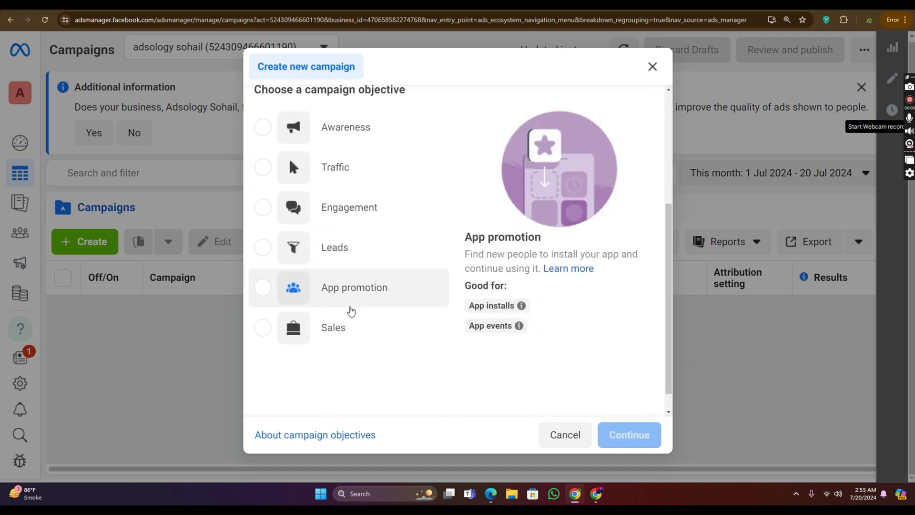
pyautogui.scroll(-1, 351, 310)
pyautogui.click(328, 190)
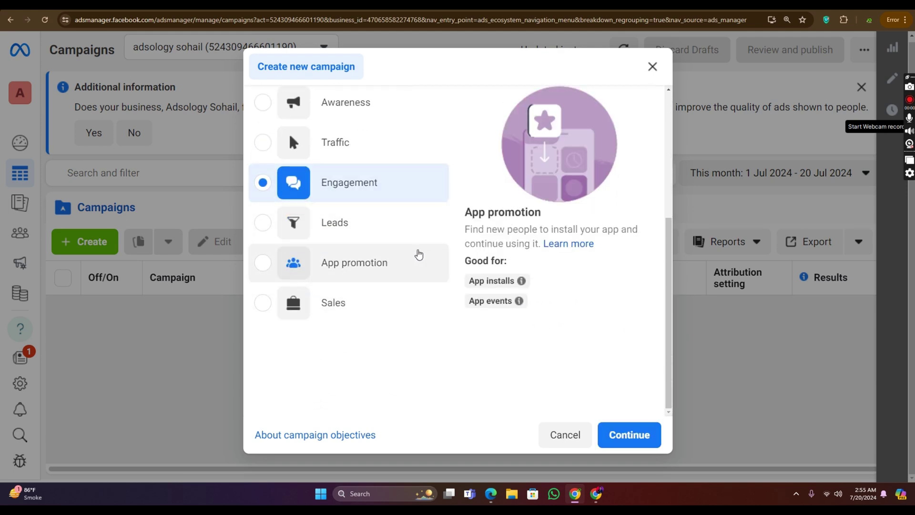
pyautogui.click(627, 434)
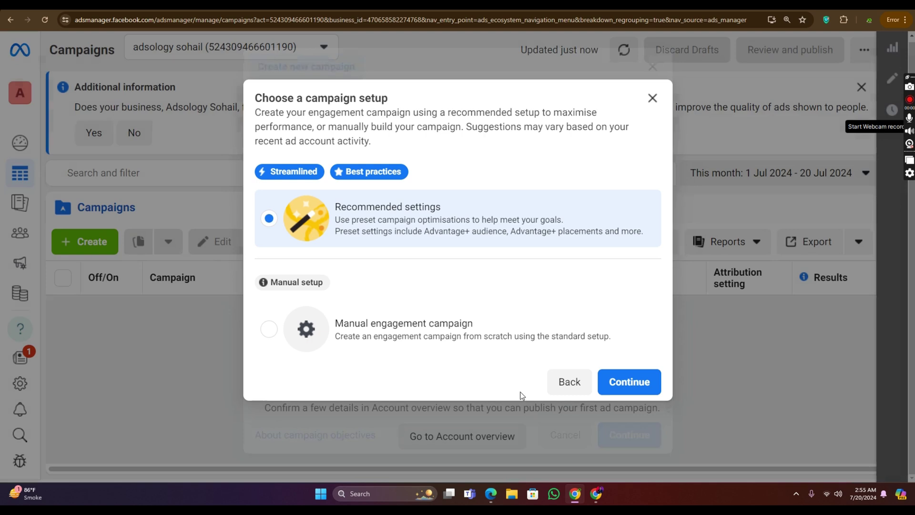
pyautogui.click(373, 328)
pyautogui.click(628, 381)
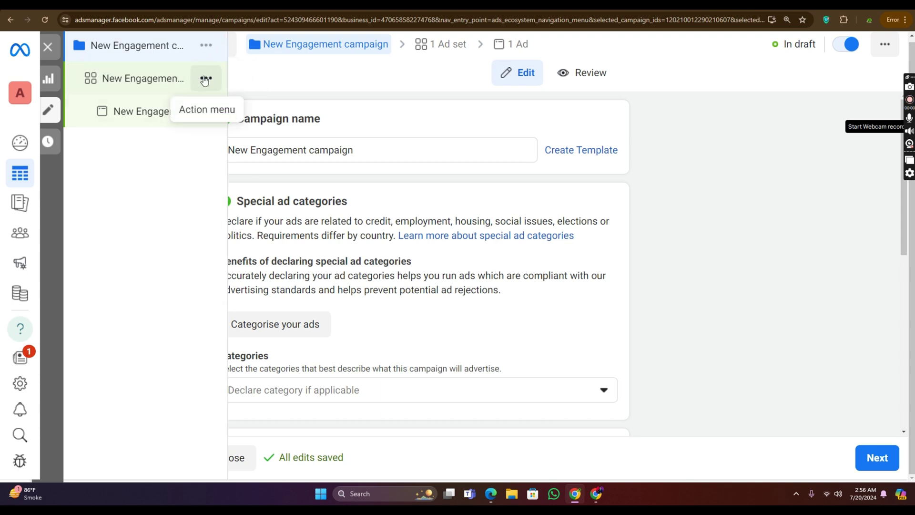
# Step: Review the New Engagement ad set's budget and audience, and expand its Pakistan location targeting
pyautogui.click(123, 77)
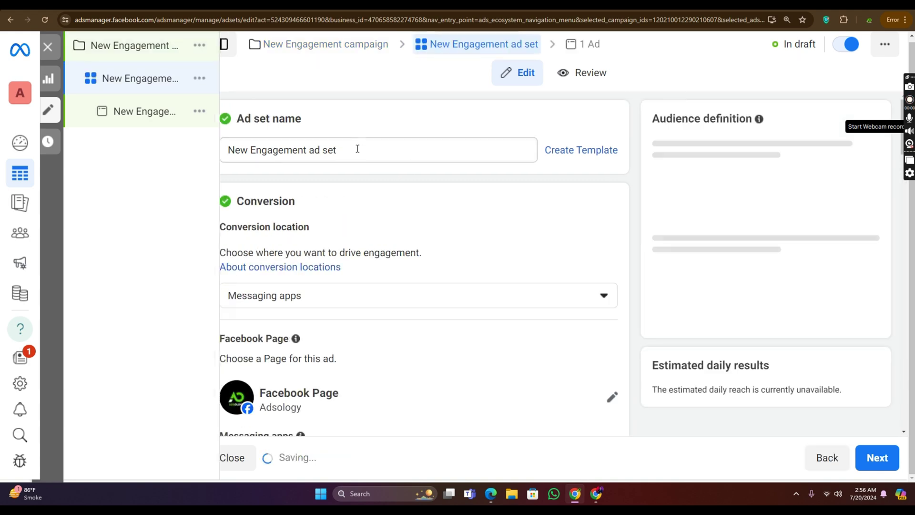
pyautogui.scroll(-15, 395, 176)
pyautogui.scroll(-8, 339, 218)
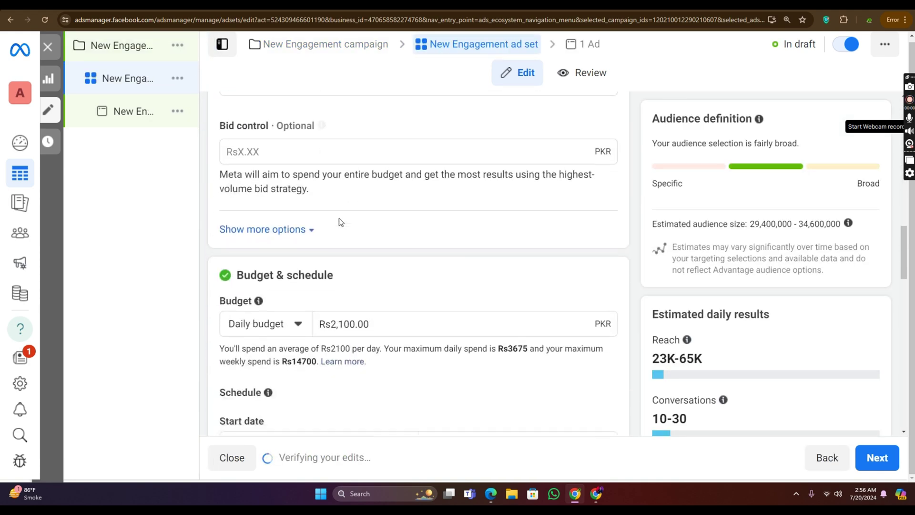
pyautogui.scroll(6, 319, 198)
pyautogui.scroll(8, 318, 192)
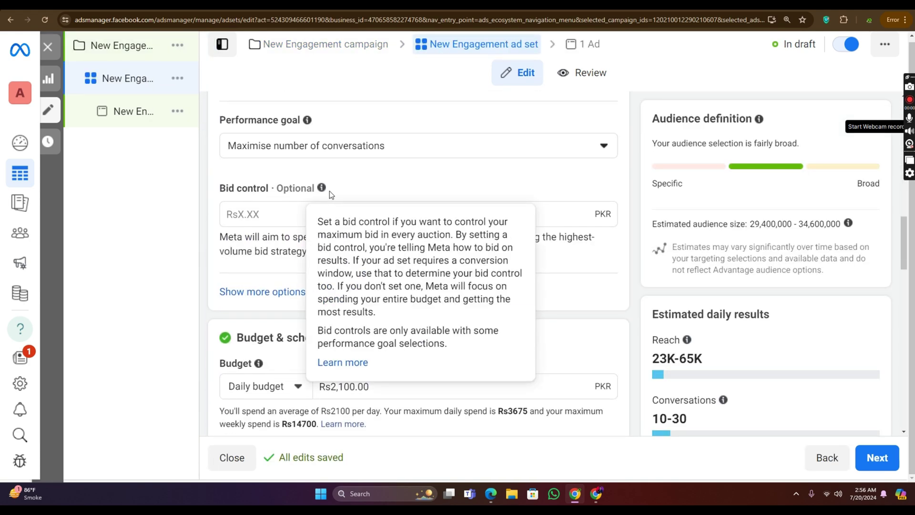
pyautogui.scroll(-9, 312, 181)
pyautogui.scroll(-14, 312, 179)
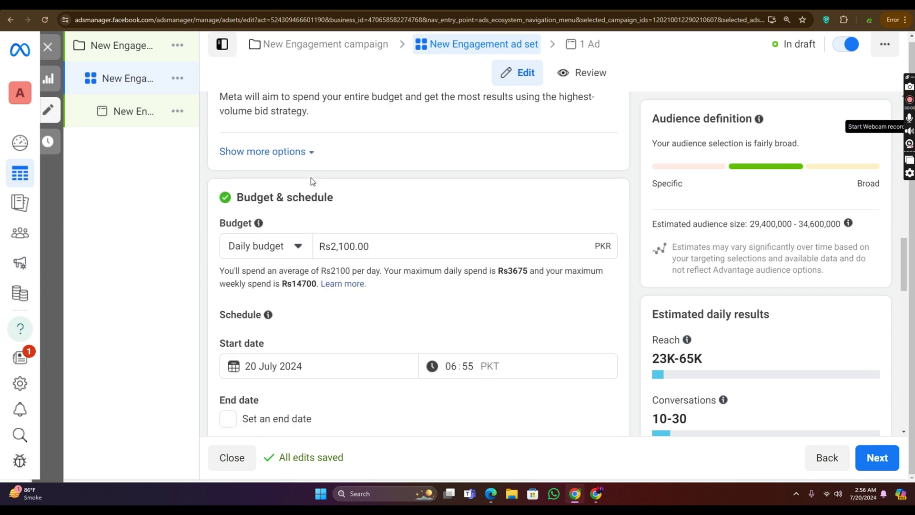
pyautogui.scroll(-4, 314, 176)
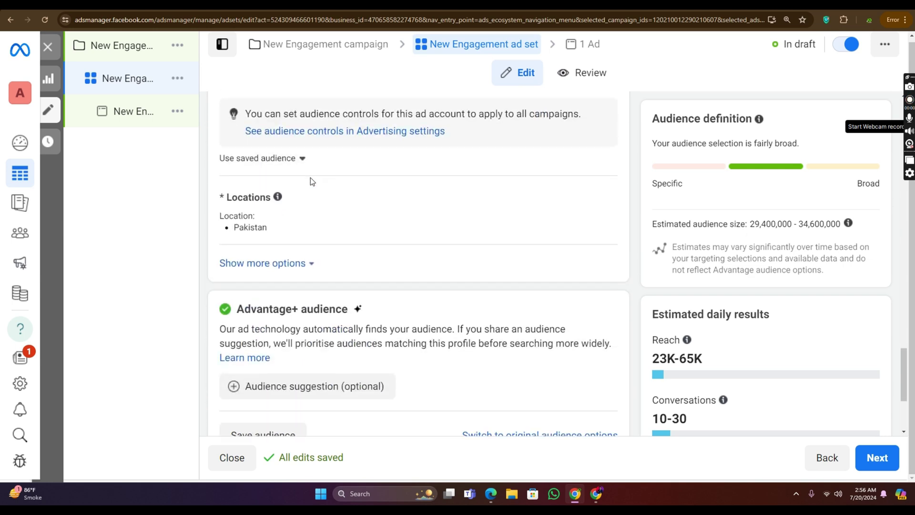
pyautogui.click(440, 150)
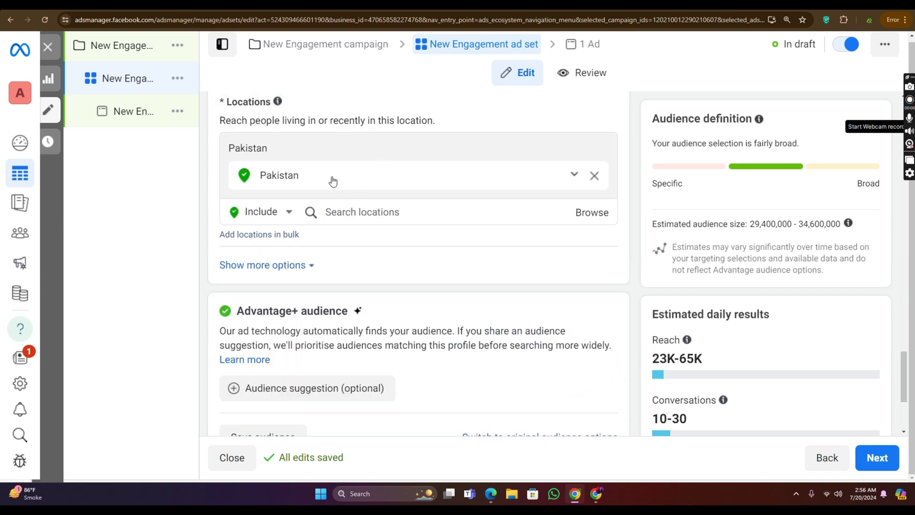
pyautogui.click(405, 218)
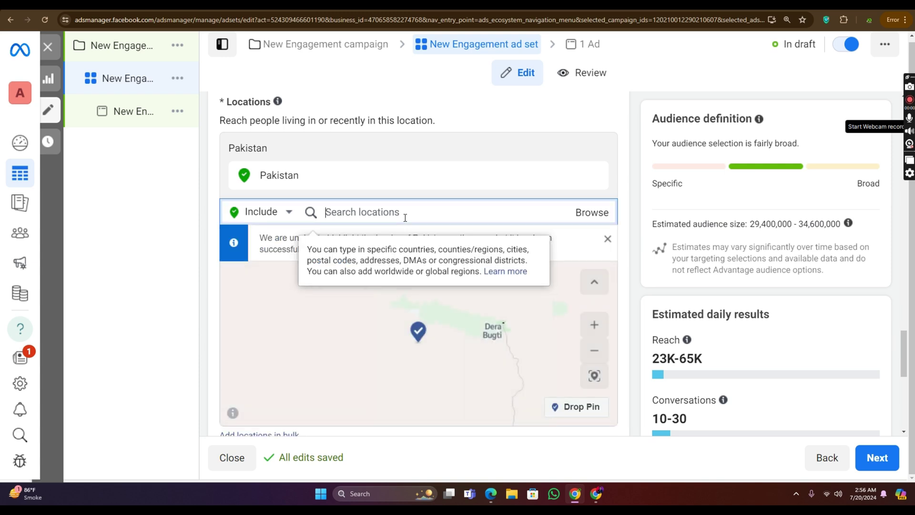
pyautogui.scroll(-1, 417, 225)
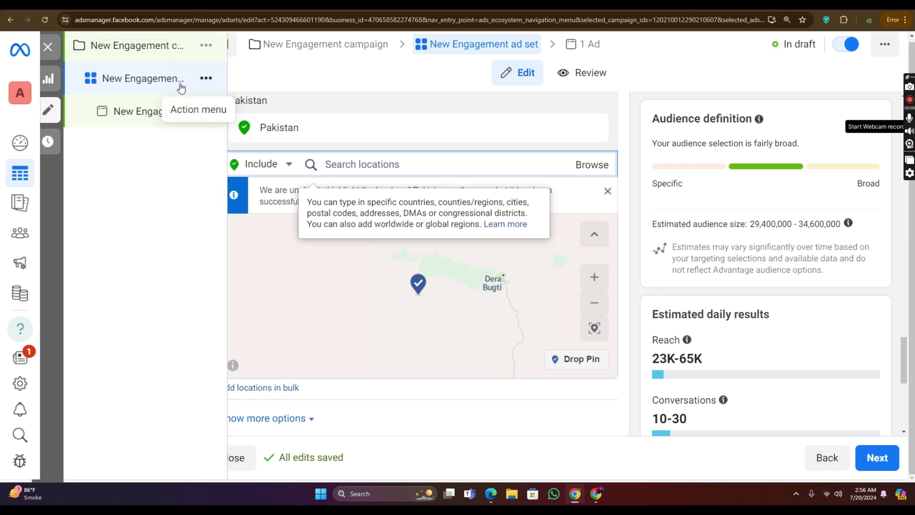
# Step: Duplicate the New Engagement ad set into the original campaign
pyautogui.click(206, 84)
pyautogui.click(262, 165)
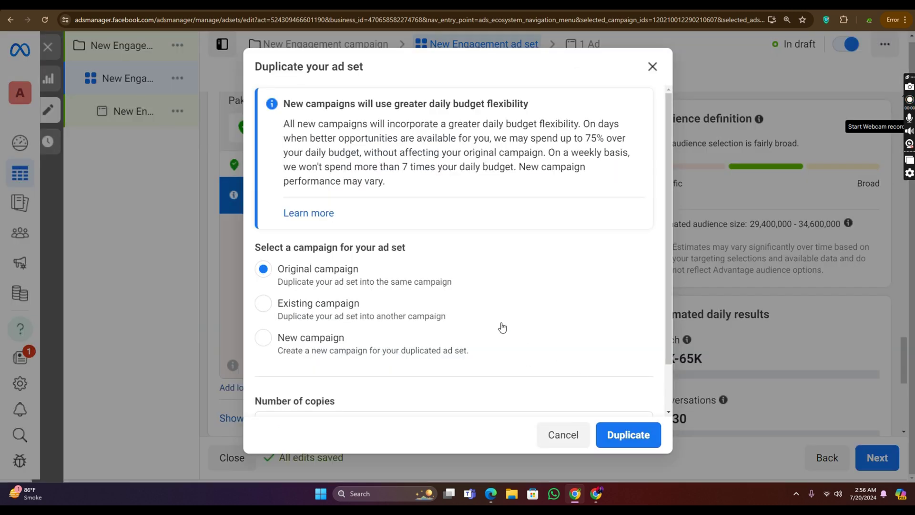
pyautogui.scroll(-1, 399, 306)
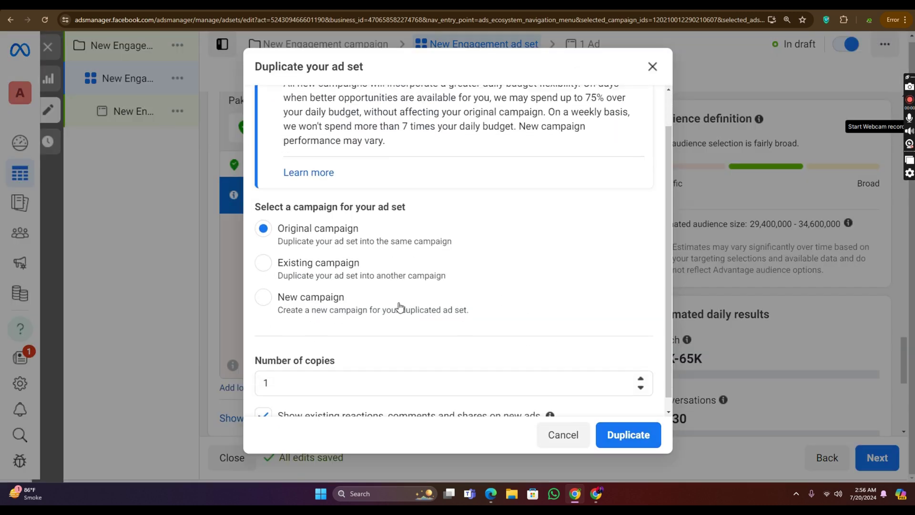
pyautogui.click(307, 370)
pyautogui.click(642, 441)
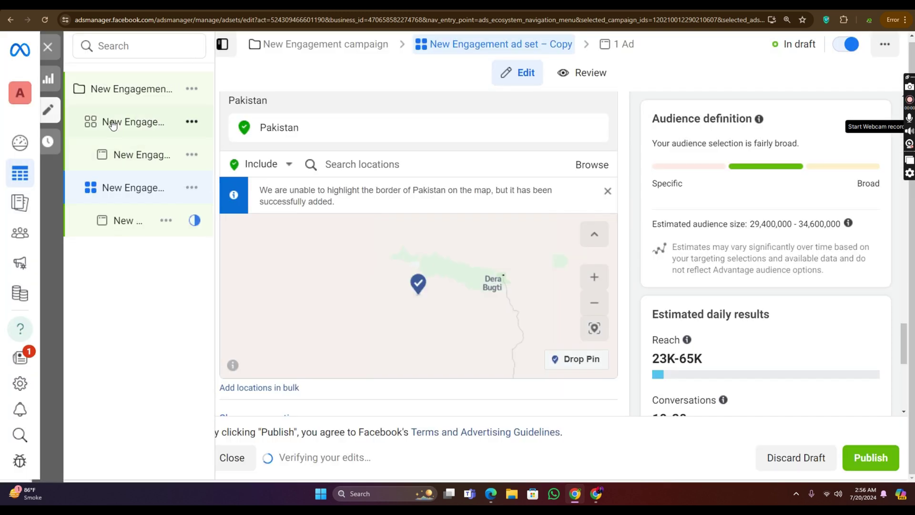
# Step: Compare the original and copied ad sets and their ads in the campaign tree
pyautogui.click(115, 90)
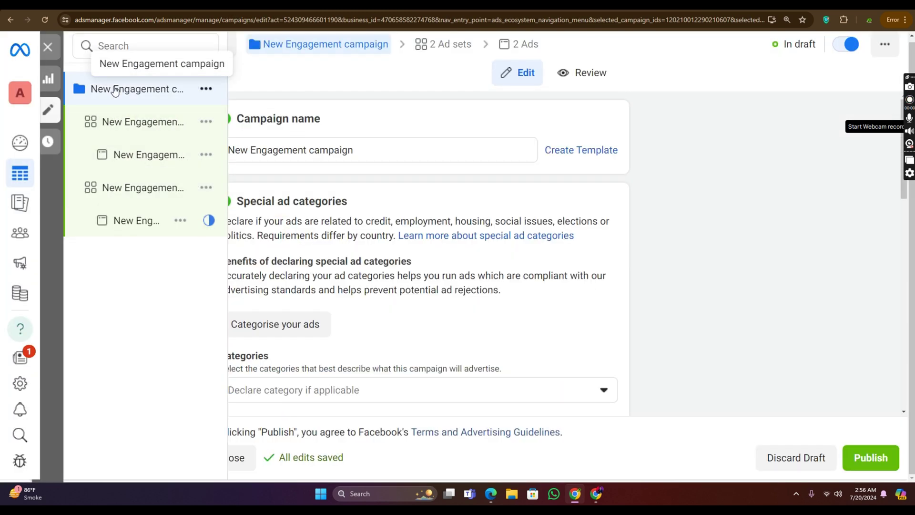
pyautogui.click(112, 125)
pyautogui.click(112, 187)
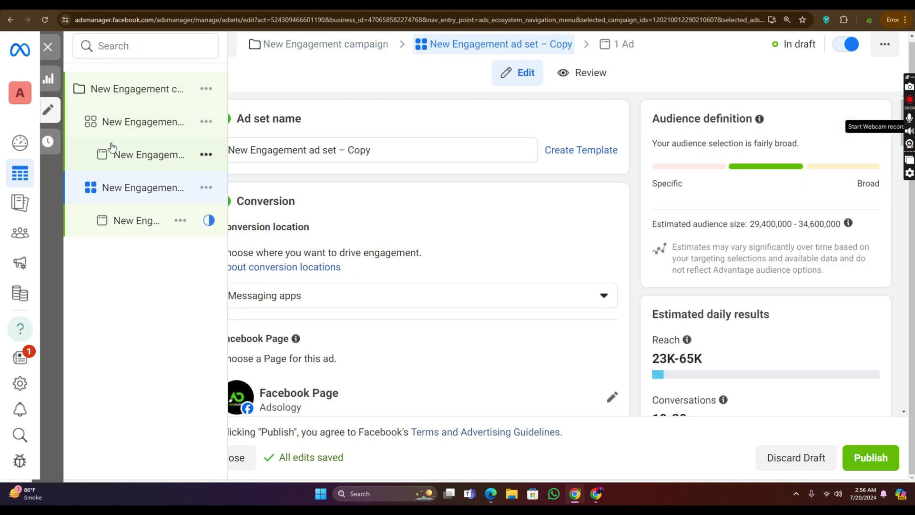
pyautogui.click(109, 132)
pyautogui.click(103, 181)
pyautogui.click(116, 131)
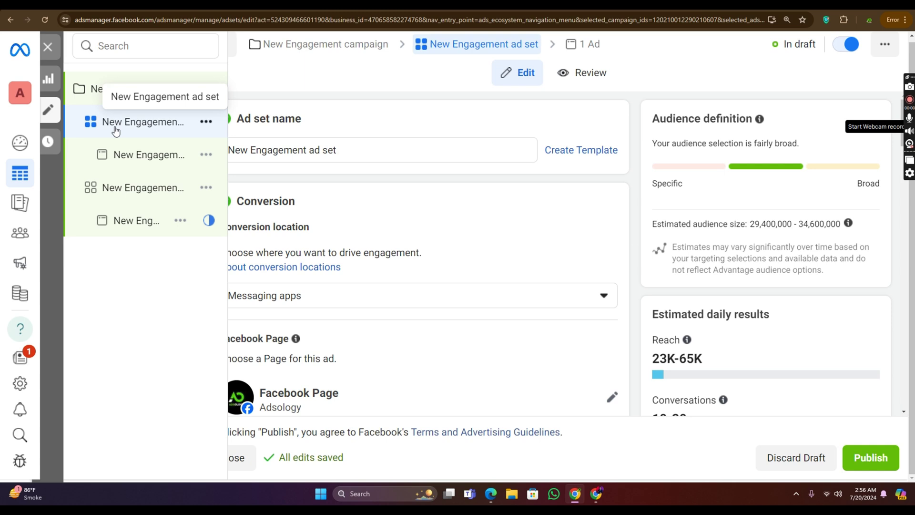
pyautogui.click(114, 161)
pyautogui.click(118, 218)
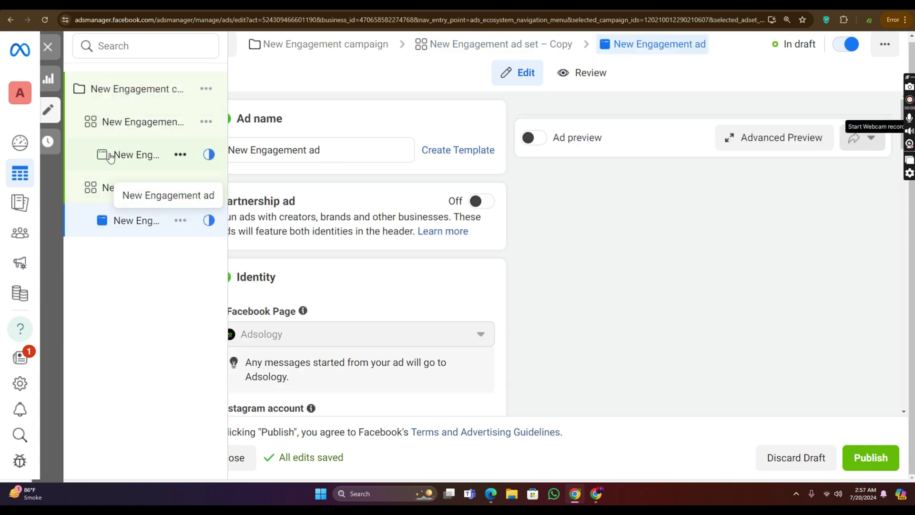
# Step: Open the copied ad set, showing its Rs2,100 daily budget, 20 July 2024 start and Pakistan location
pyautogui.click(117, 131)
pyautogui.click(102, 187)
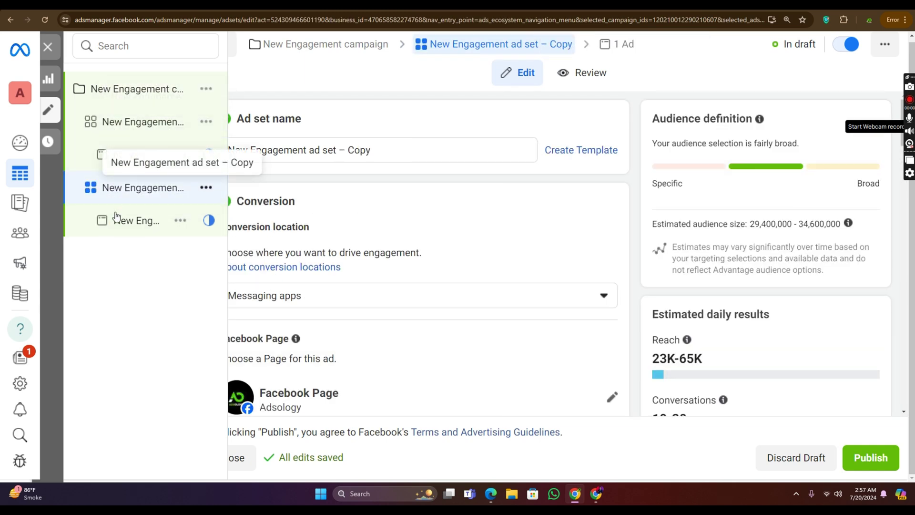
pyautogui.click(128, 129)
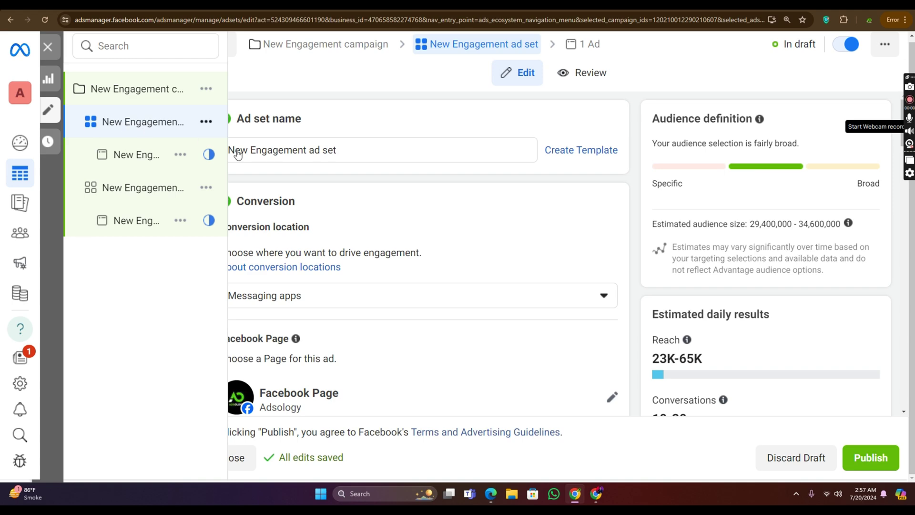
pyautogui.scroll(-8, 380, 292)
pyautogui.scroll(-10, 350, 266)
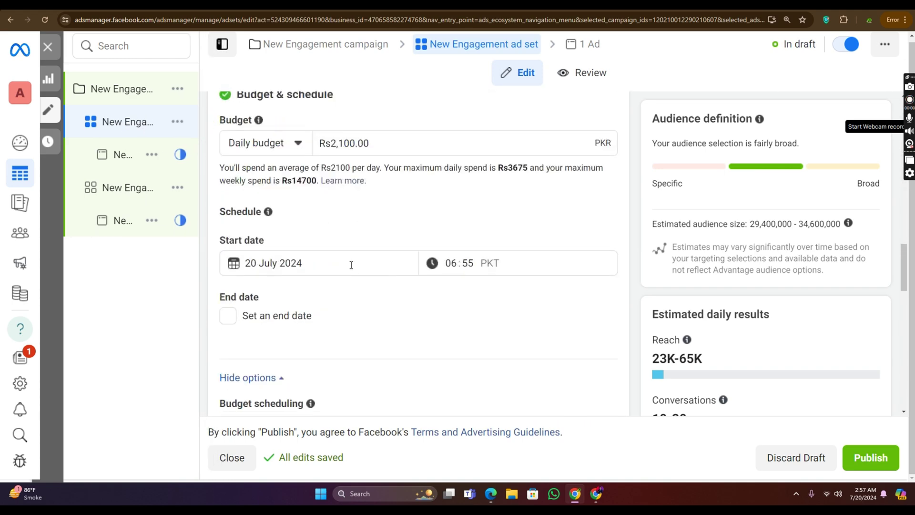
pyautogui.click(120, 189)
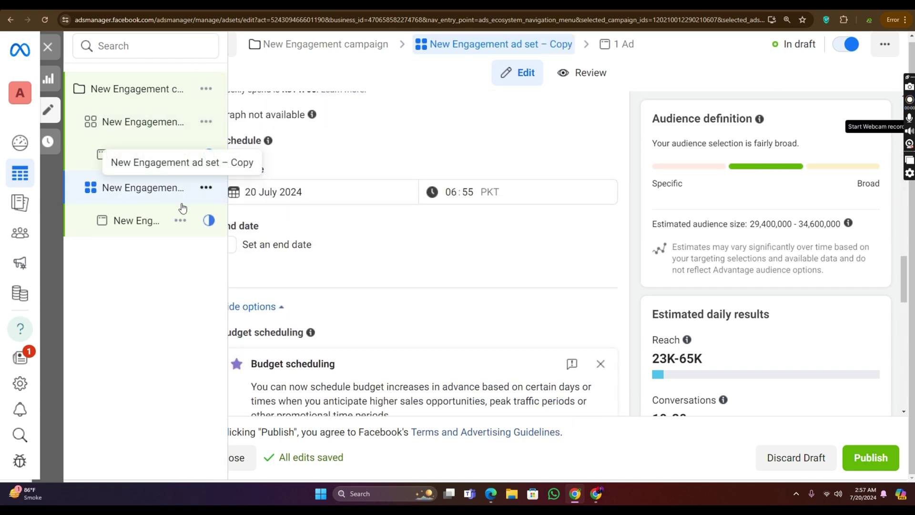
pyautogui.scroll(-10, 330, 308)
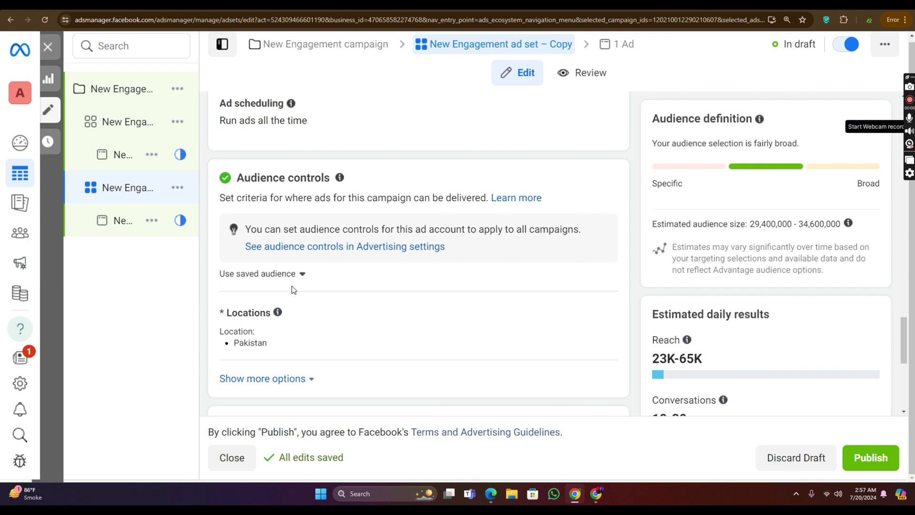
# Step: Replace Advantage+ audience on the copy with original options: Pakistan, ages 18–65+, all genders
pyautogui.scroll(-5, 327, 257)
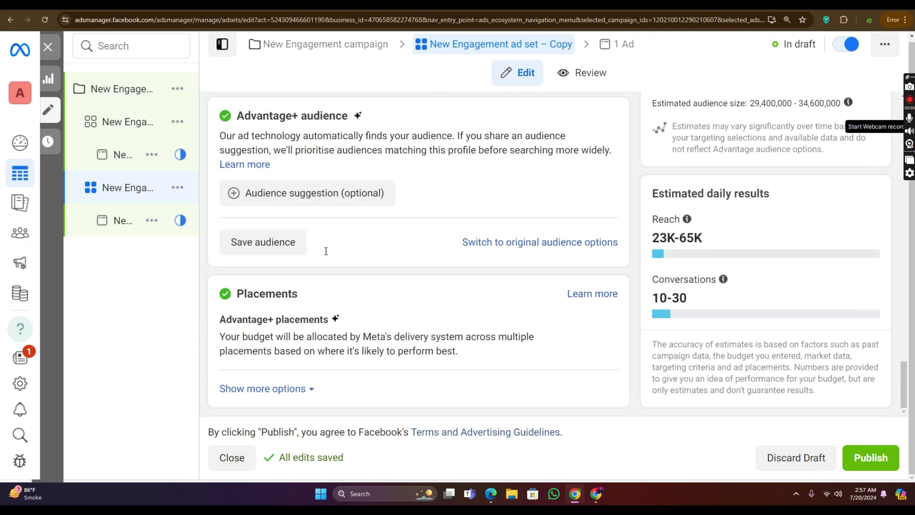
pyautogui.scroll(5, 387, 246)
pyautogui.scroll(-3, 387, 241)
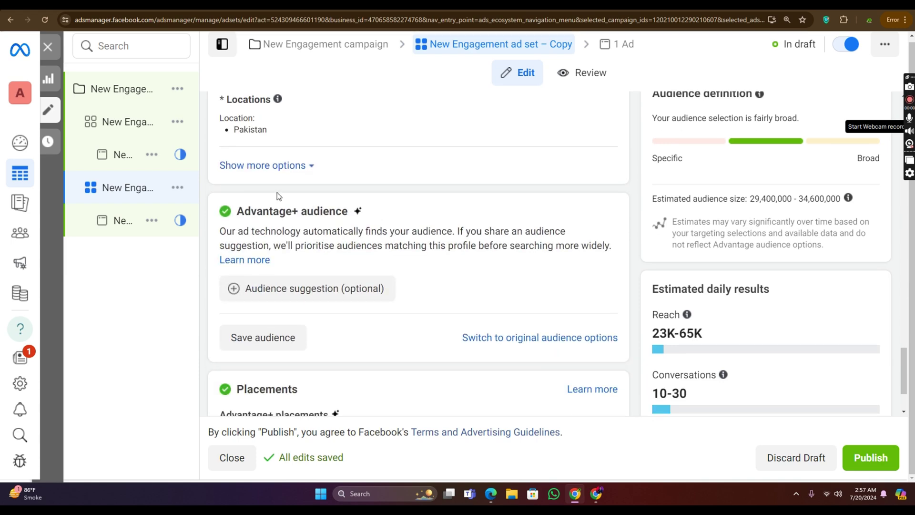
pyautogui.click(524, 338)
pyautogui.click(435, 296)
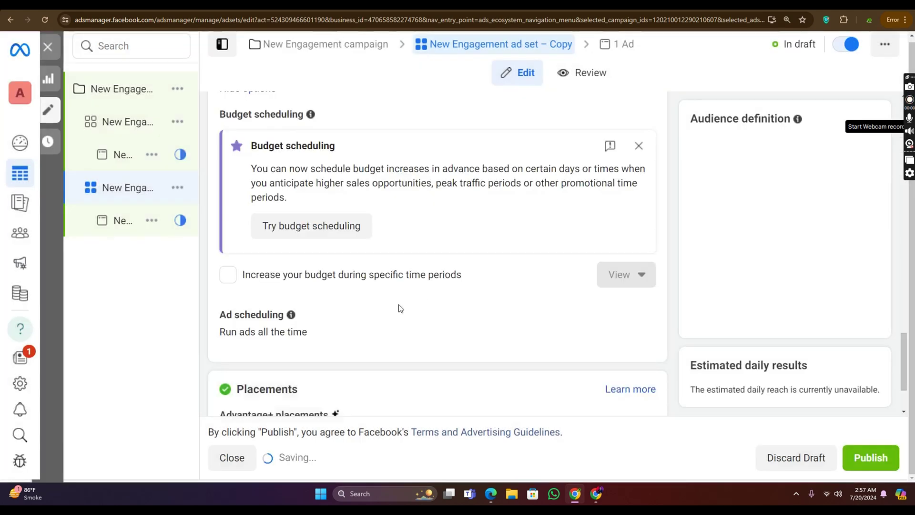
pyautogui.scroll(-10, 362, 283)
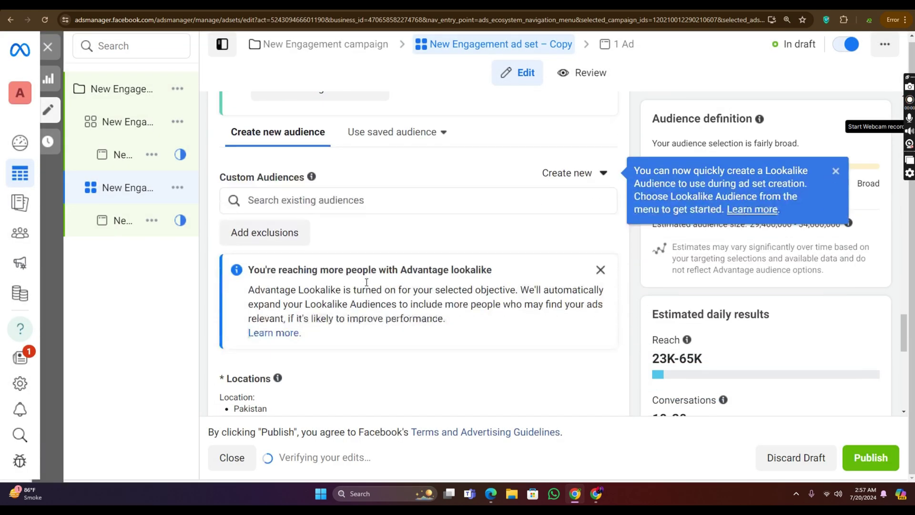
pyautogui.scroll(-6, 366, 282)
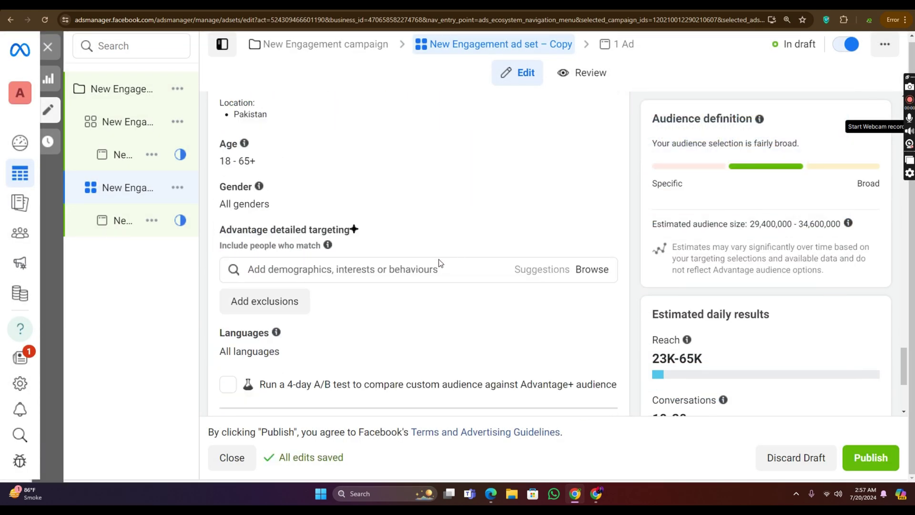
pyautogui.click(416, 269)
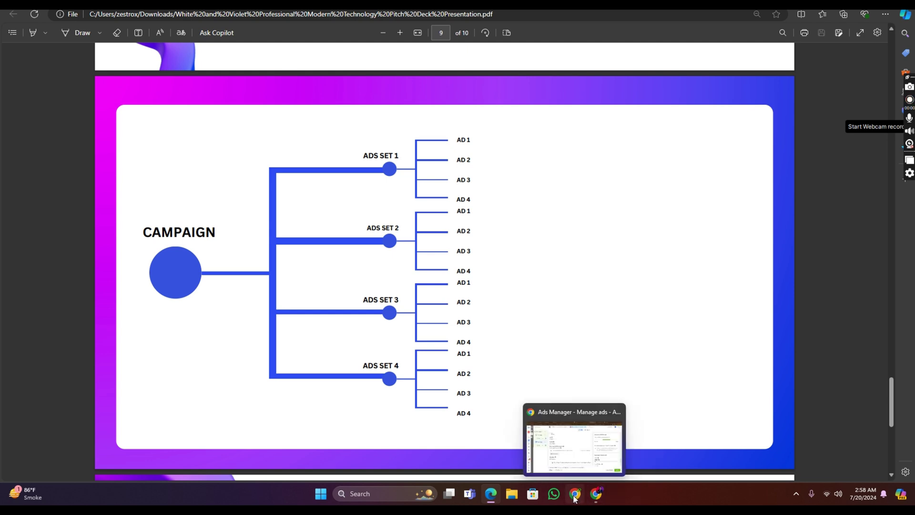
# Step: Return to Ads Manager and bring up the original ad set's actions menu
pyautogui.click(575, 498)
pyautogui.click(206, 122)
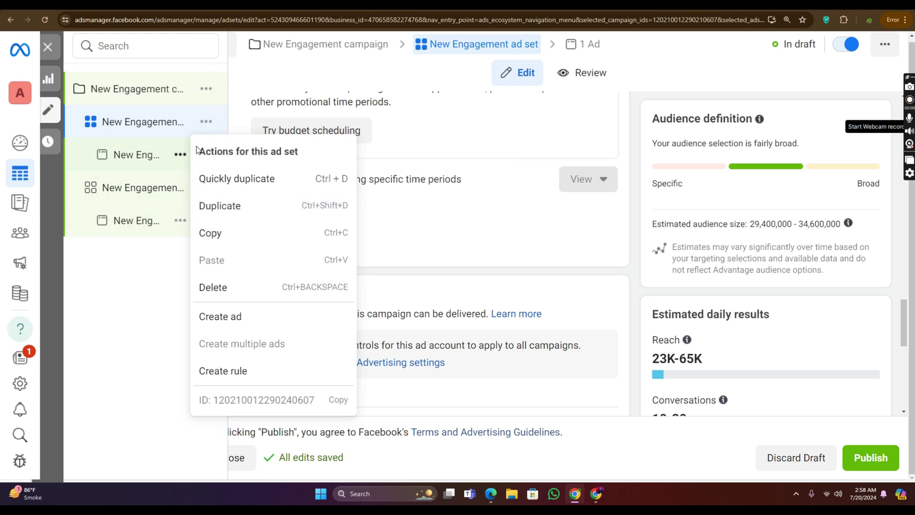
# Step: Duplicate the original ad set 4 times into the original campaign
pyautogui.click(249, 206)
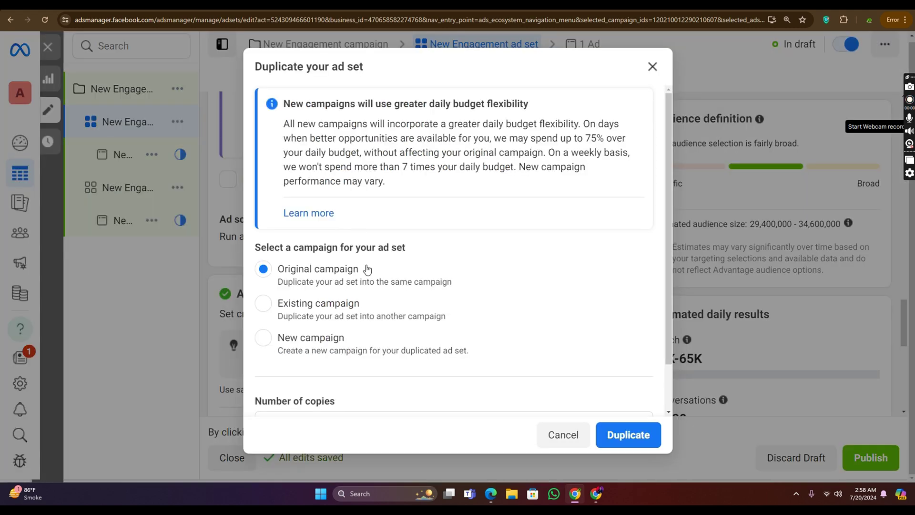
pyautogui.scroll(-1, 341, 382)
pyautogui.click(334, 370)
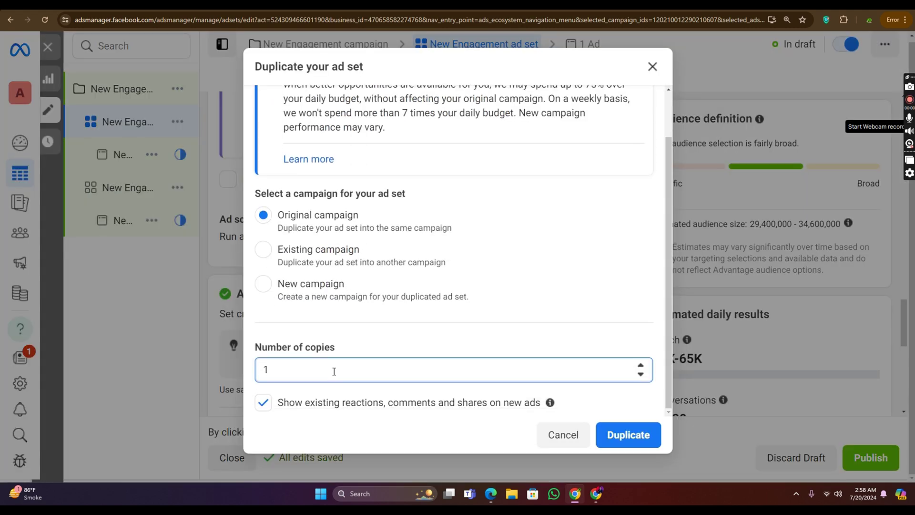
pyautogui.press('BackSpace')
pyautogui.write('4')
pyautogui.click(634, 433)
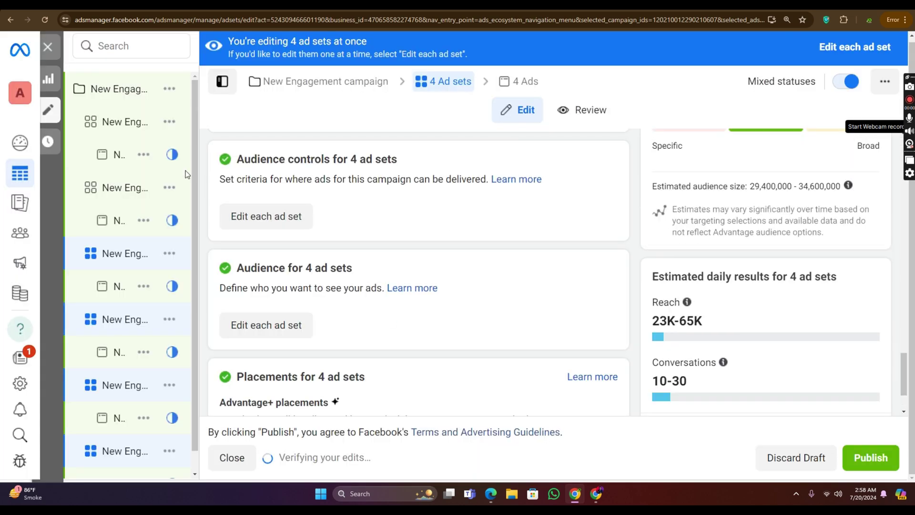
pyautogui.click(125, 157)
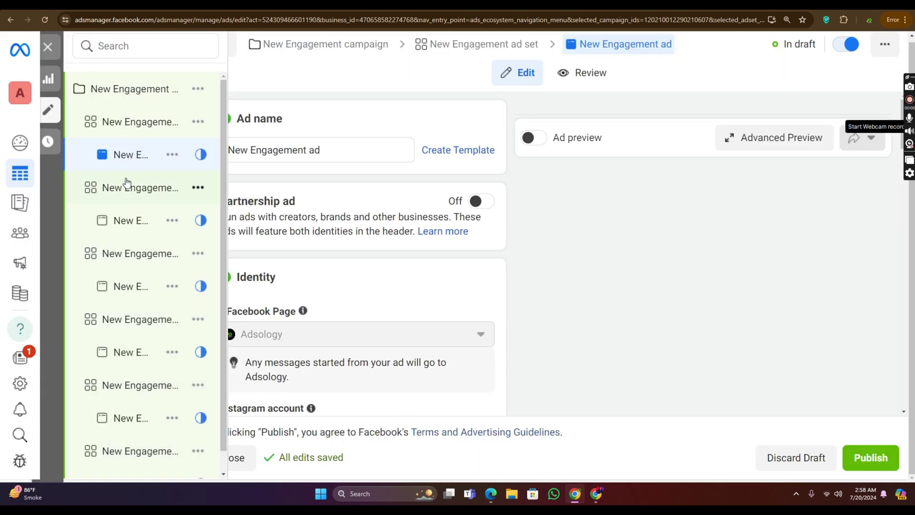
# Step: Select the original ad set, then bring forward the other window's 27-campaign table
pyautogui.click(195, 125)
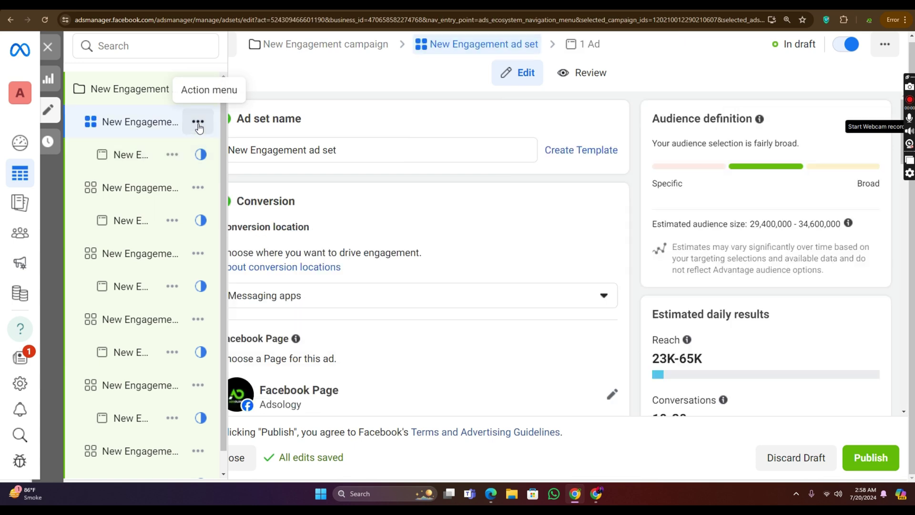
pyautogui.click(198, 123)
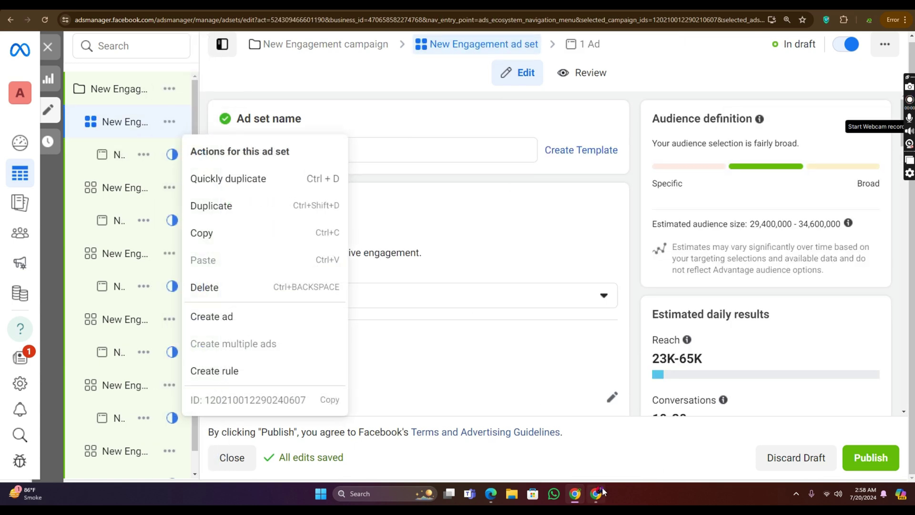
pyautogui.moveTo(603, 491)
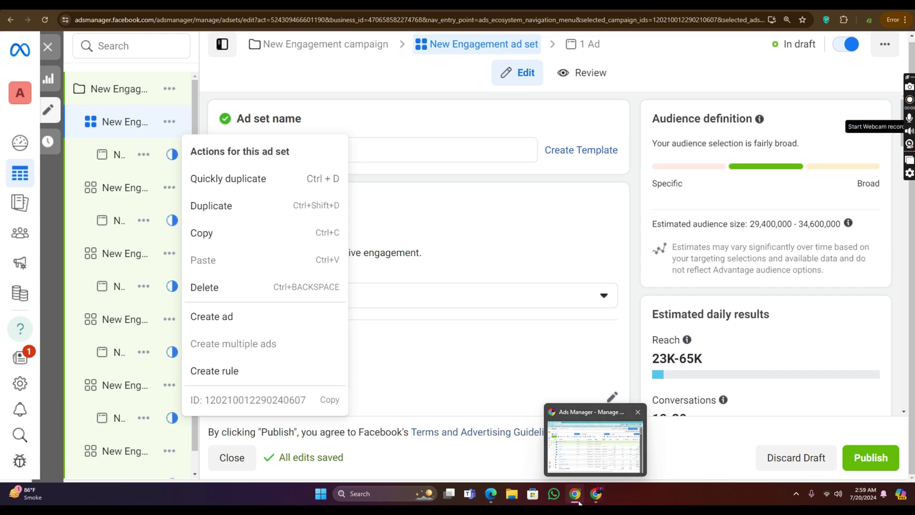
pyautogui.click(567, 459)
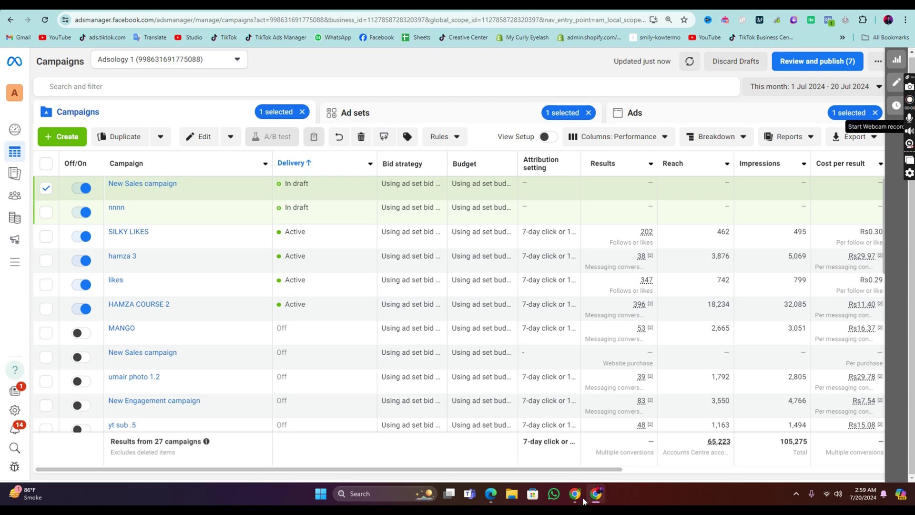
# Step: Check the campaign structure diagram in the Edge PDF, then return to the New Engagement campaign editor
pyautogui.click(580, 499)
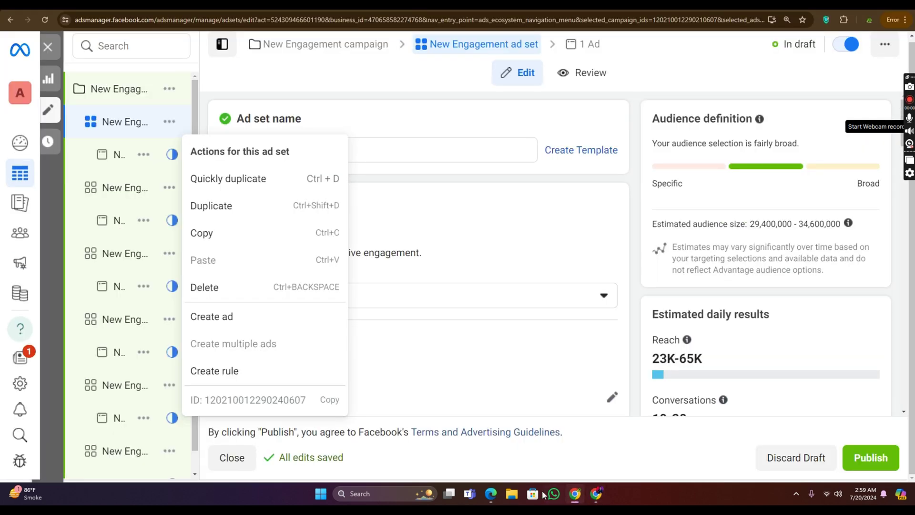
pyautogui.click(486, 497)
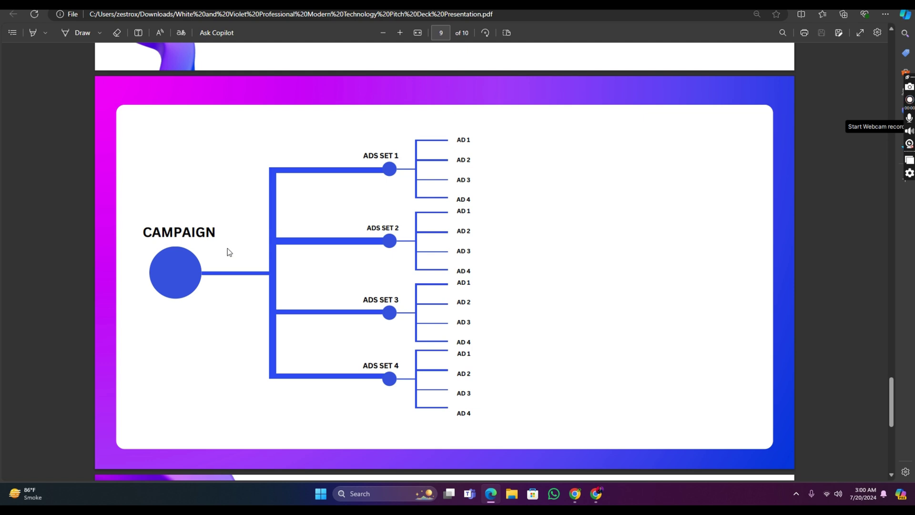
pyautogui.click(595, 494)
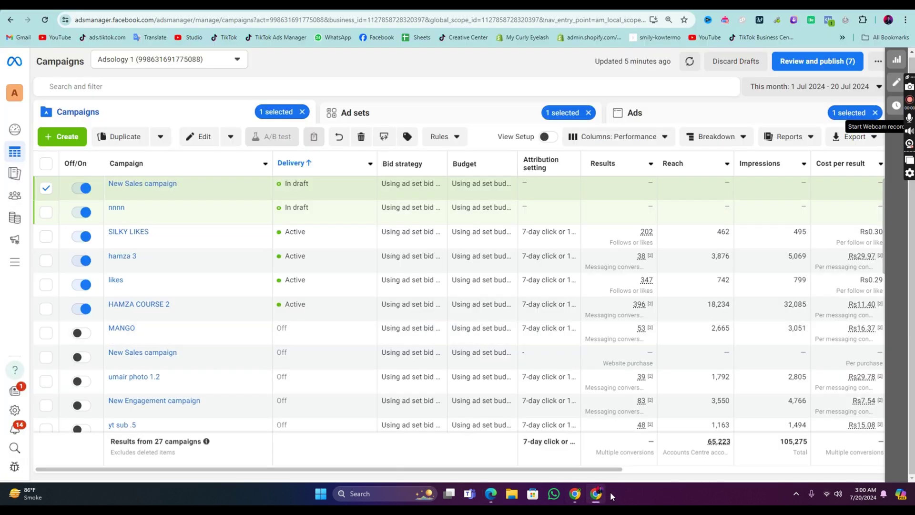
pyautogui.click(575, 494)
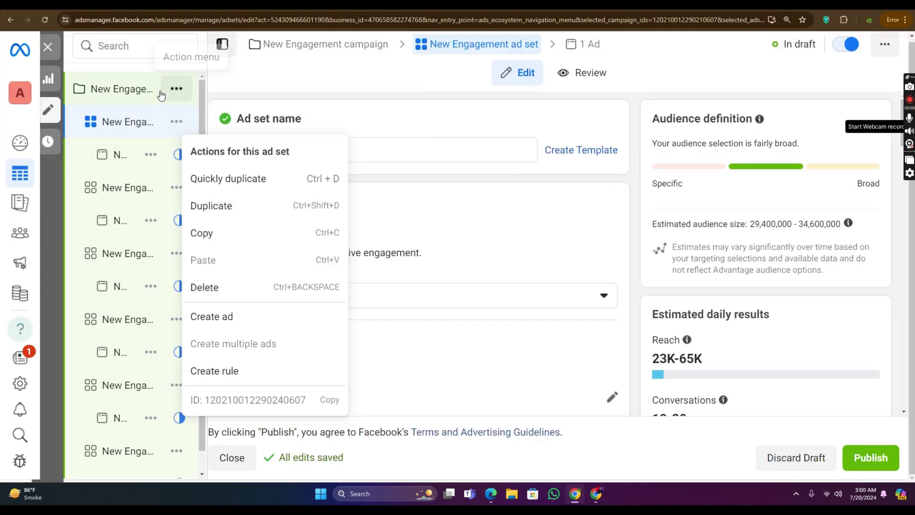